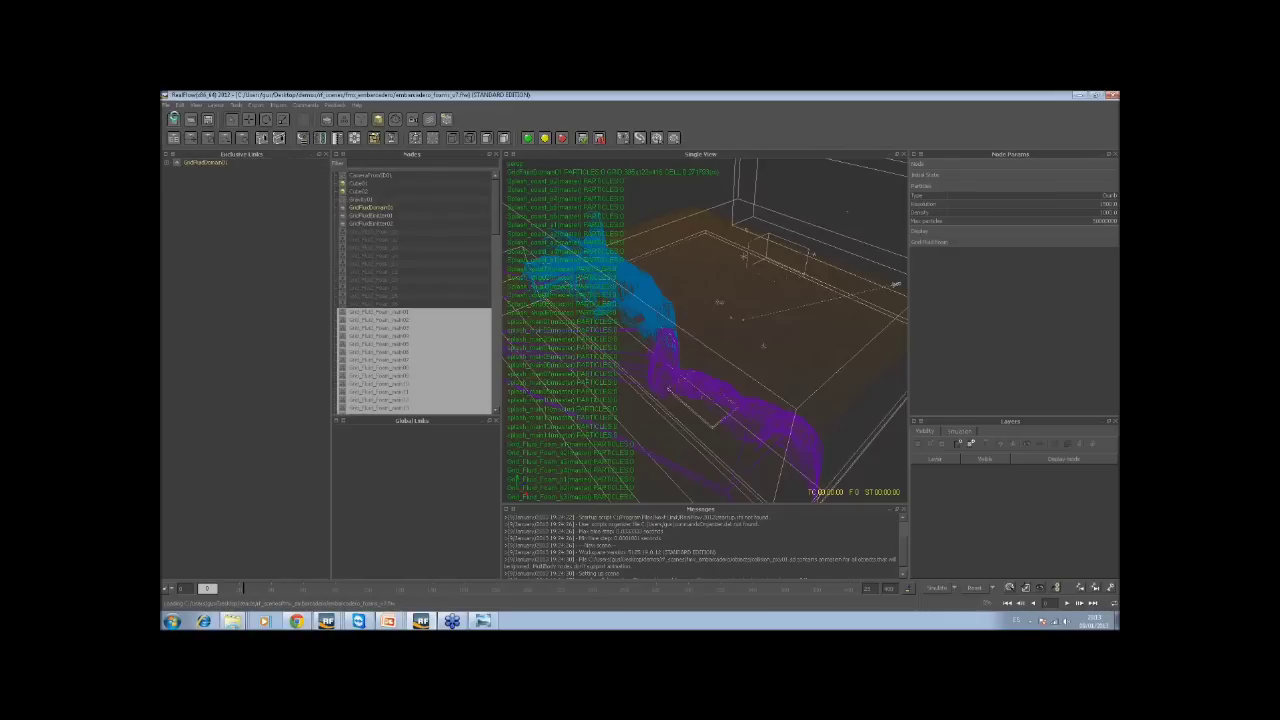
Start a new empty scene and add a Circle emitter to it
key(Return)
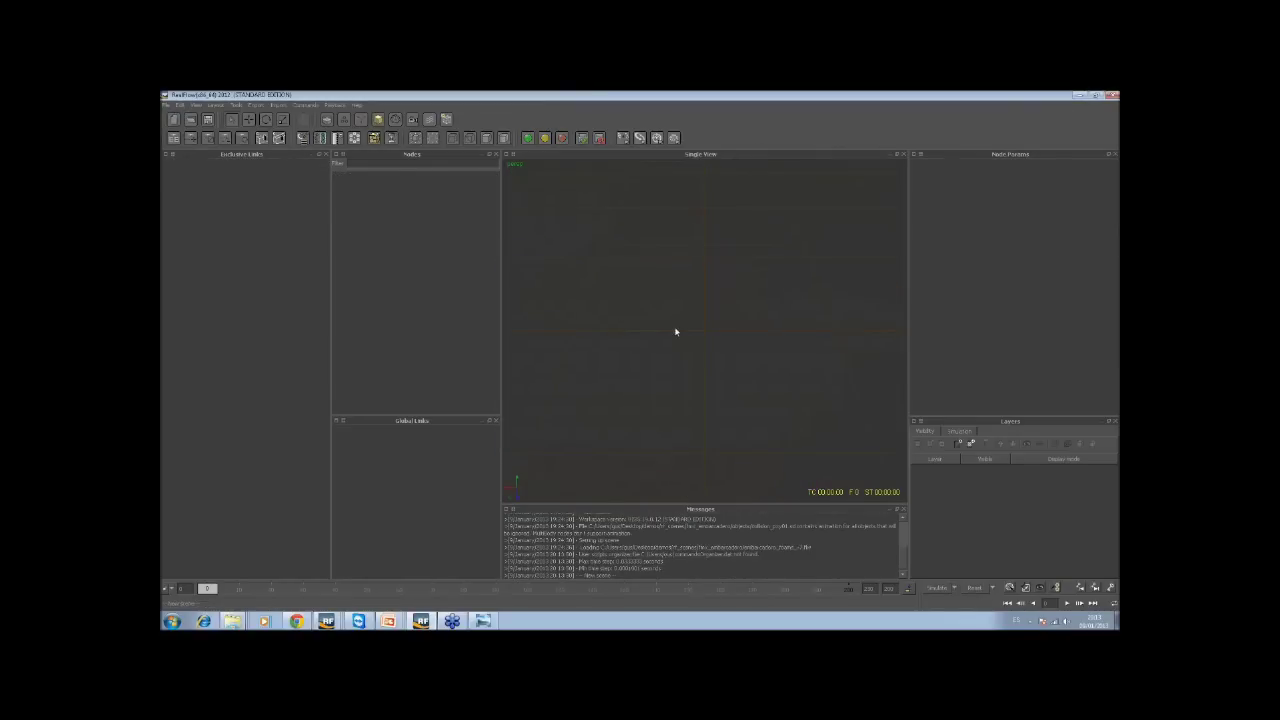
alt+drag(762, 382, 726, 350)
click(344, 120)
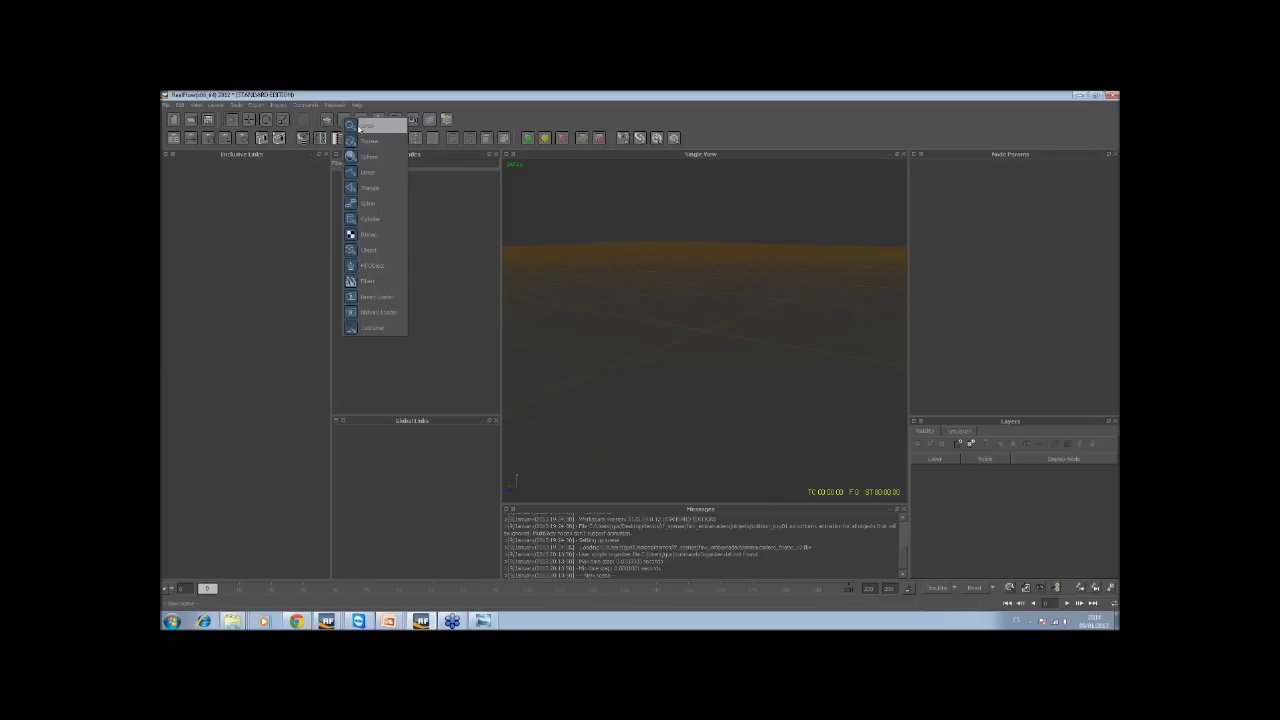
click(360, 126)
Add a Gravity daemon and a Plane object to the scene
click(378, 119)
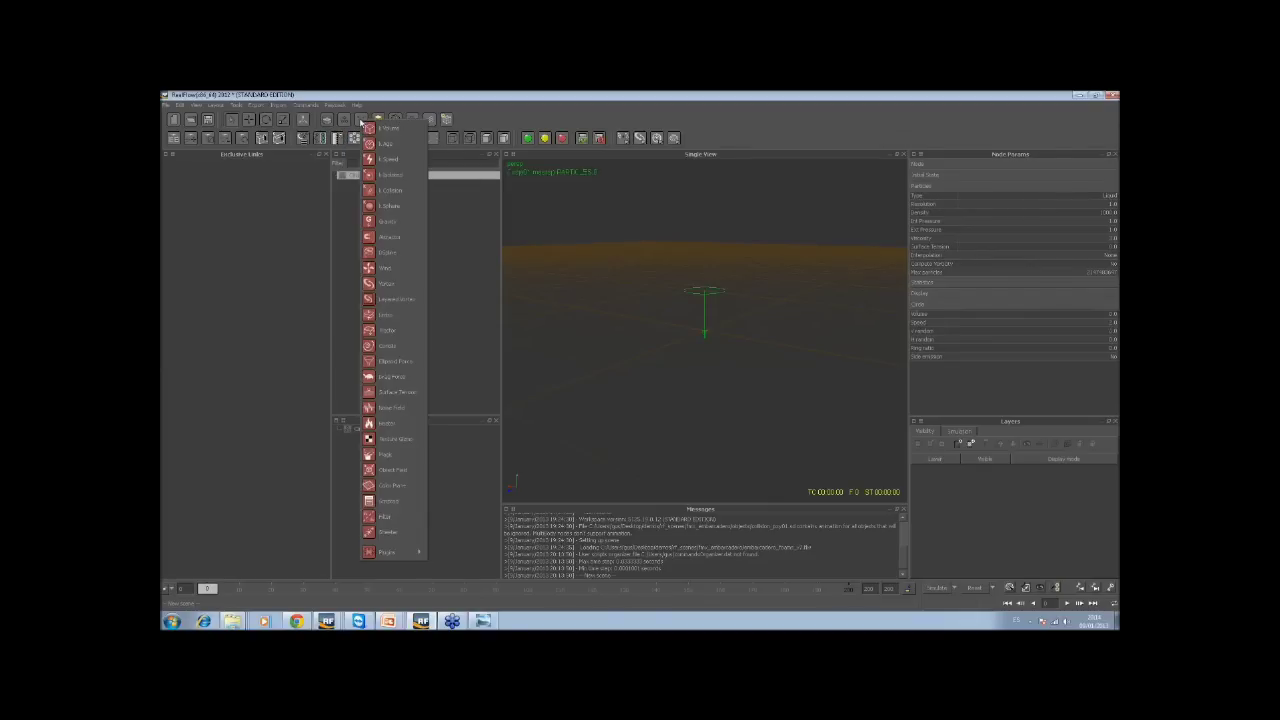
click(393, 223)
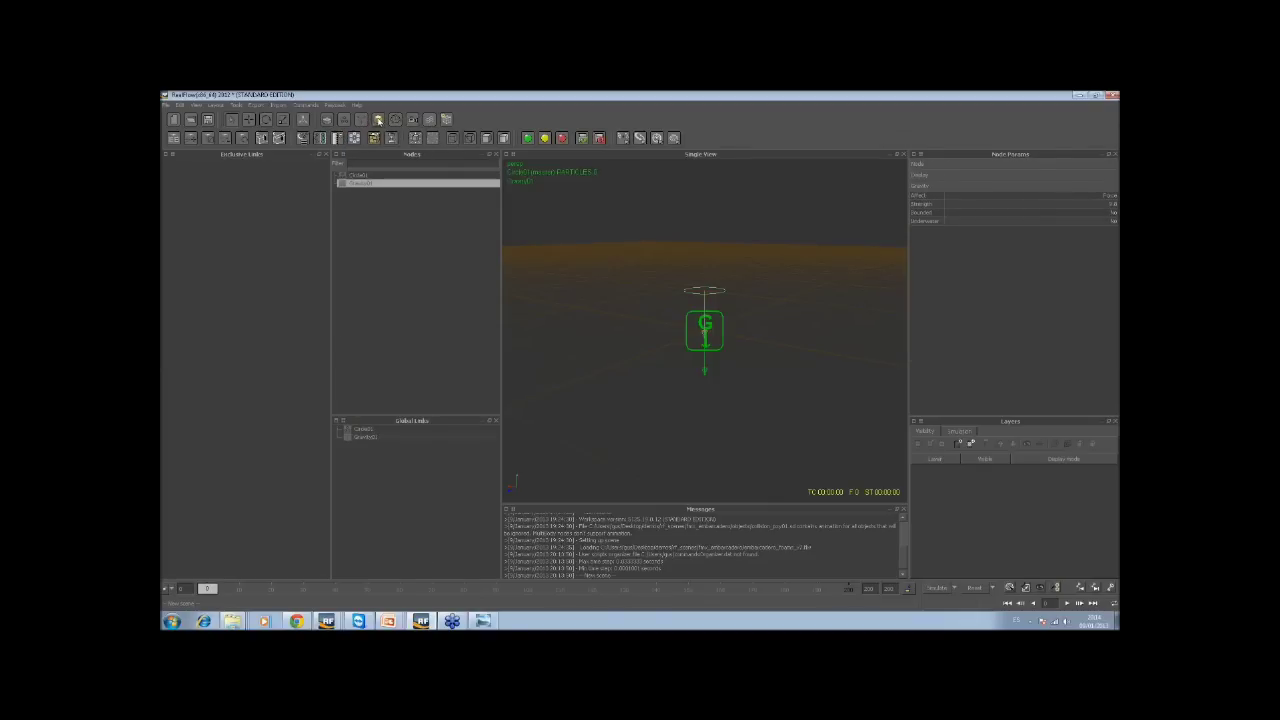
click(379, 119)
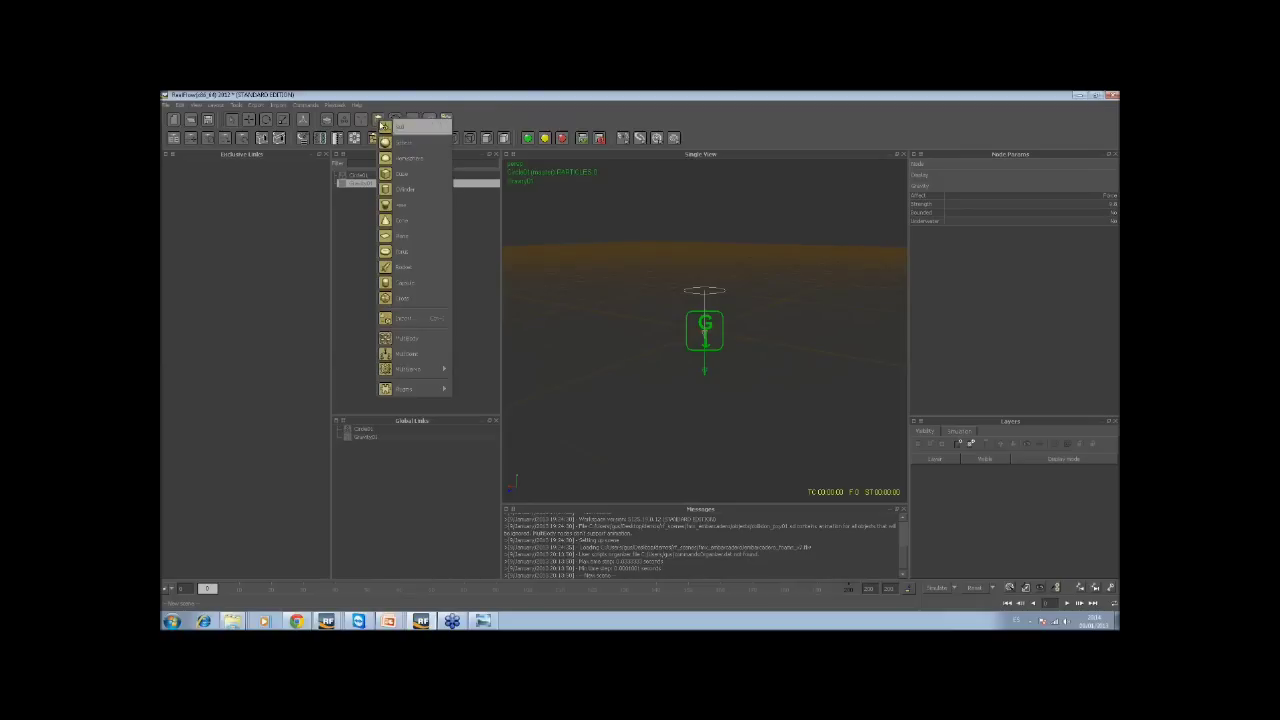
click(401, 236)
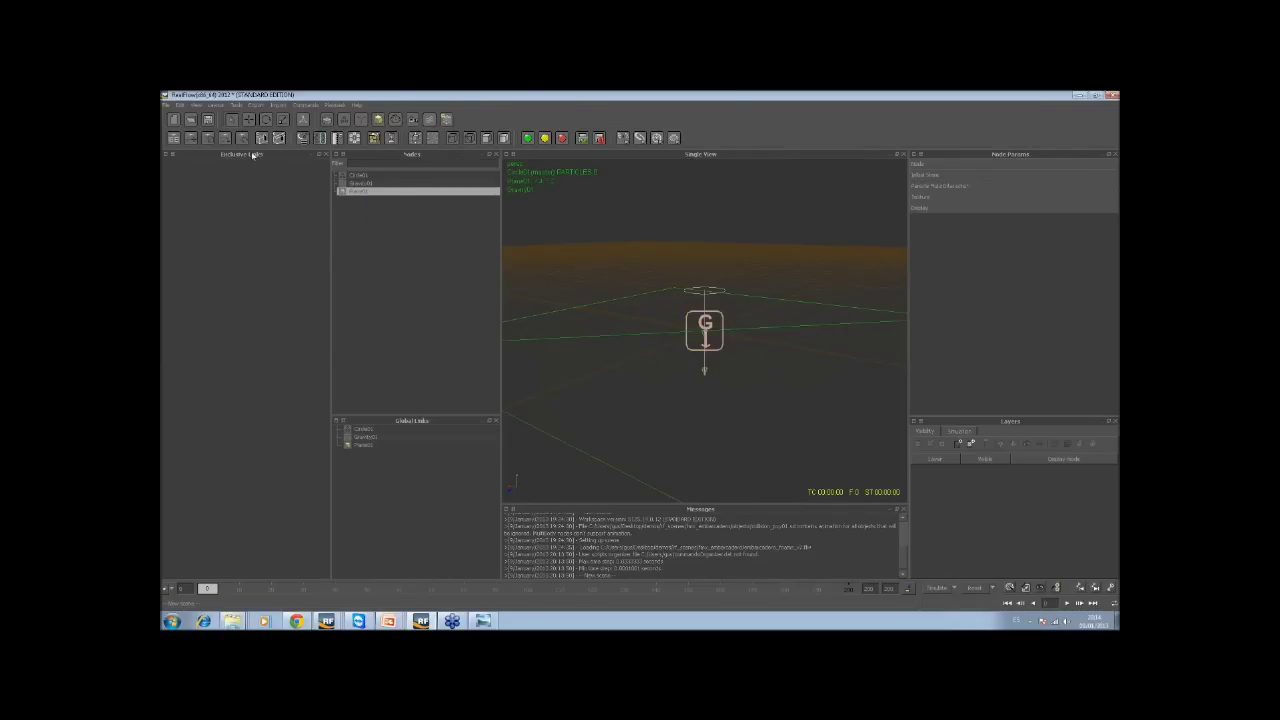
Save the project as simple and simulate the particles falling onto the plane up to about frame 51
click(209, 121)
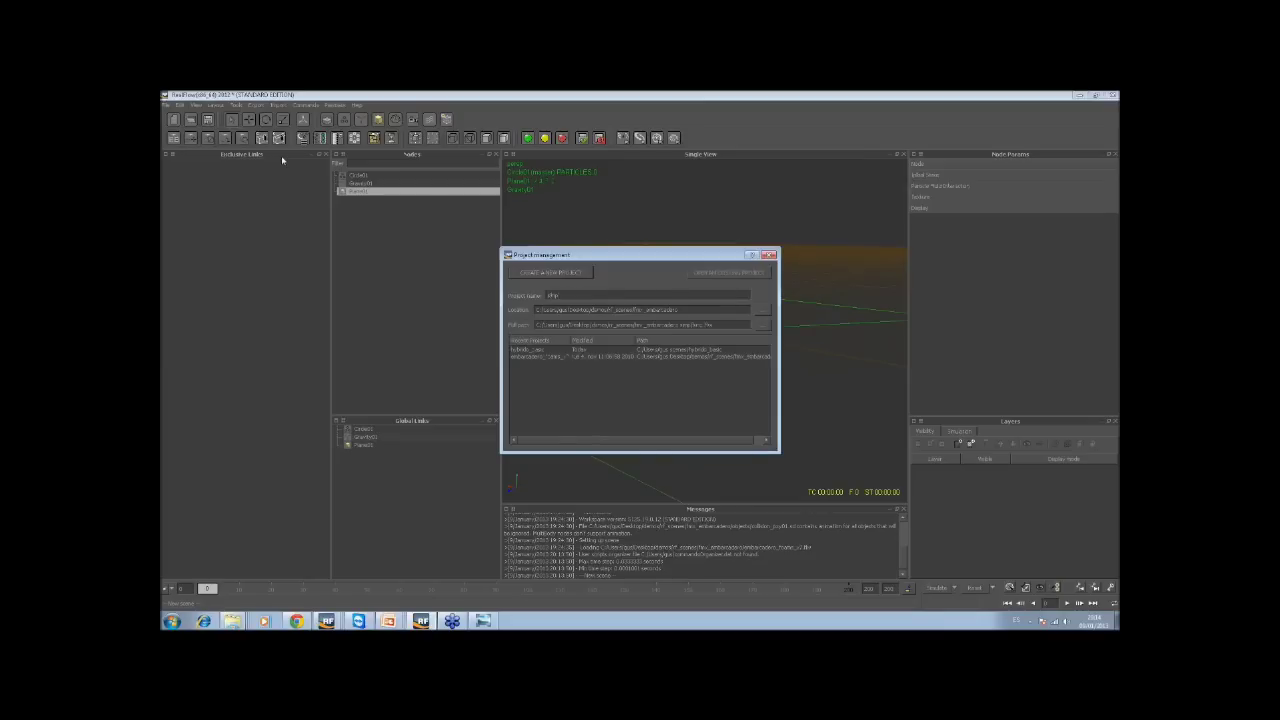
key(Return)
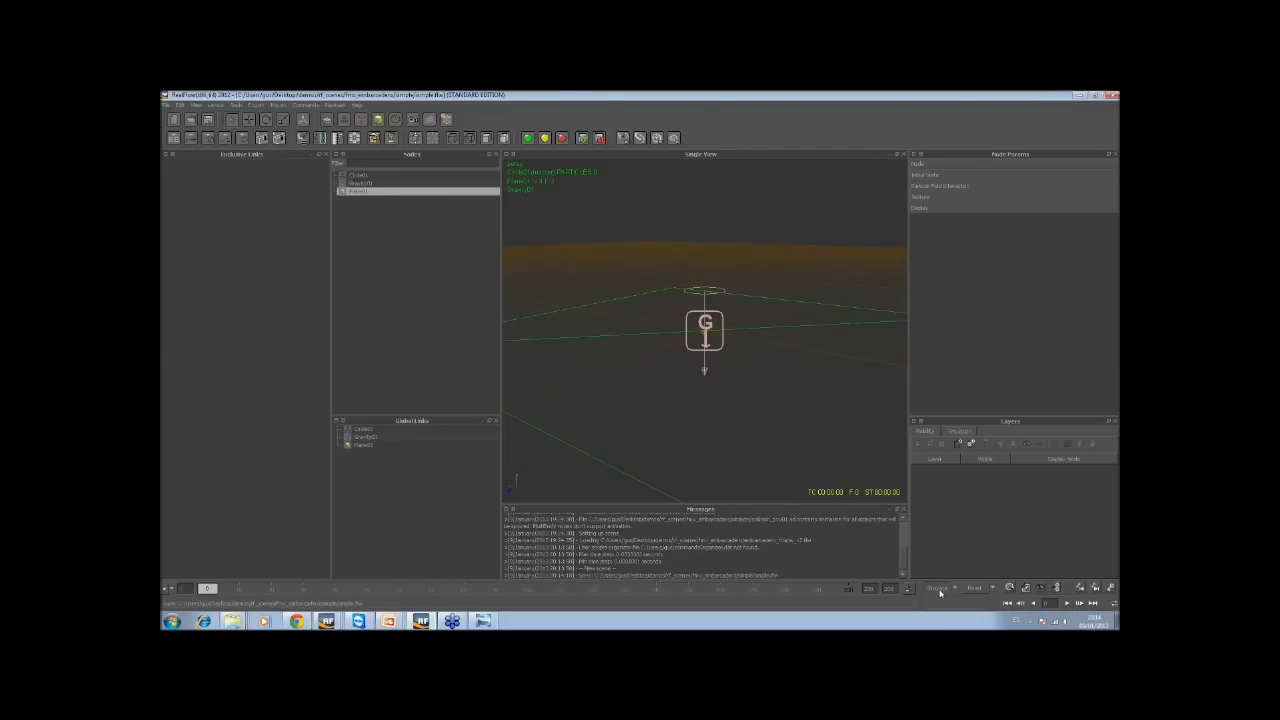
click(940, 592)
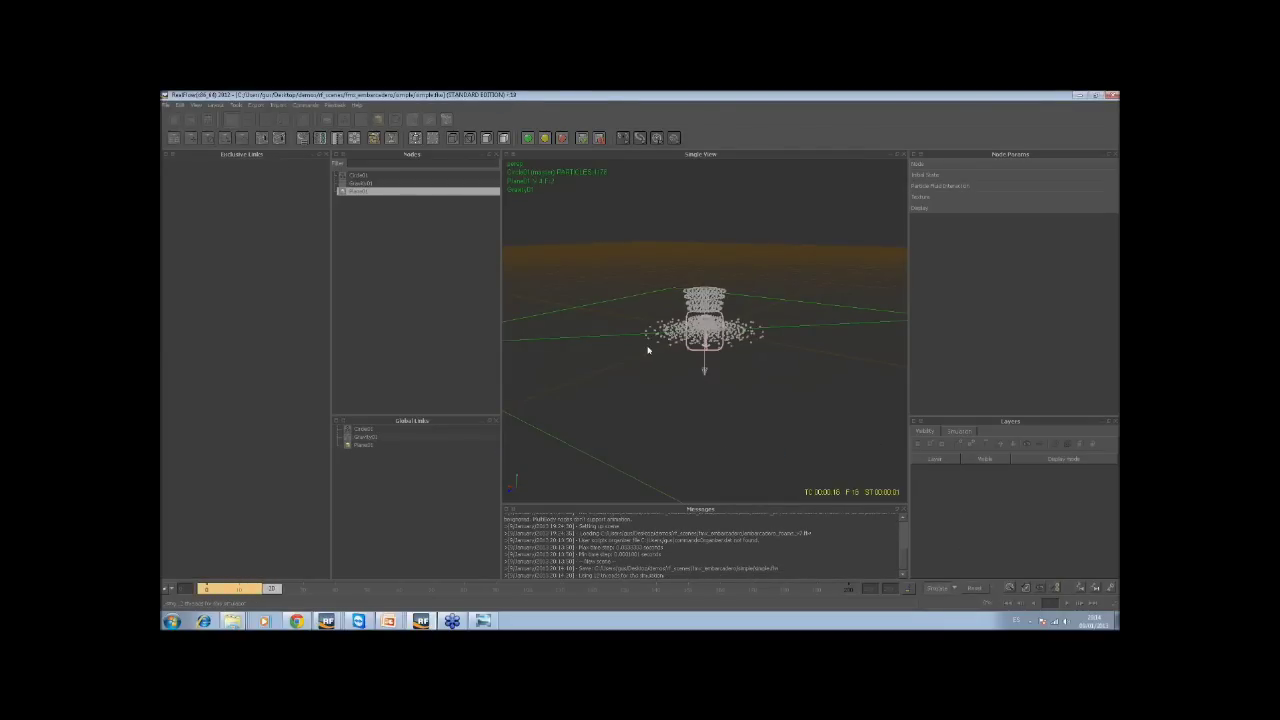
click(773, 349)
alt+drag(773, 349, 612, 400)
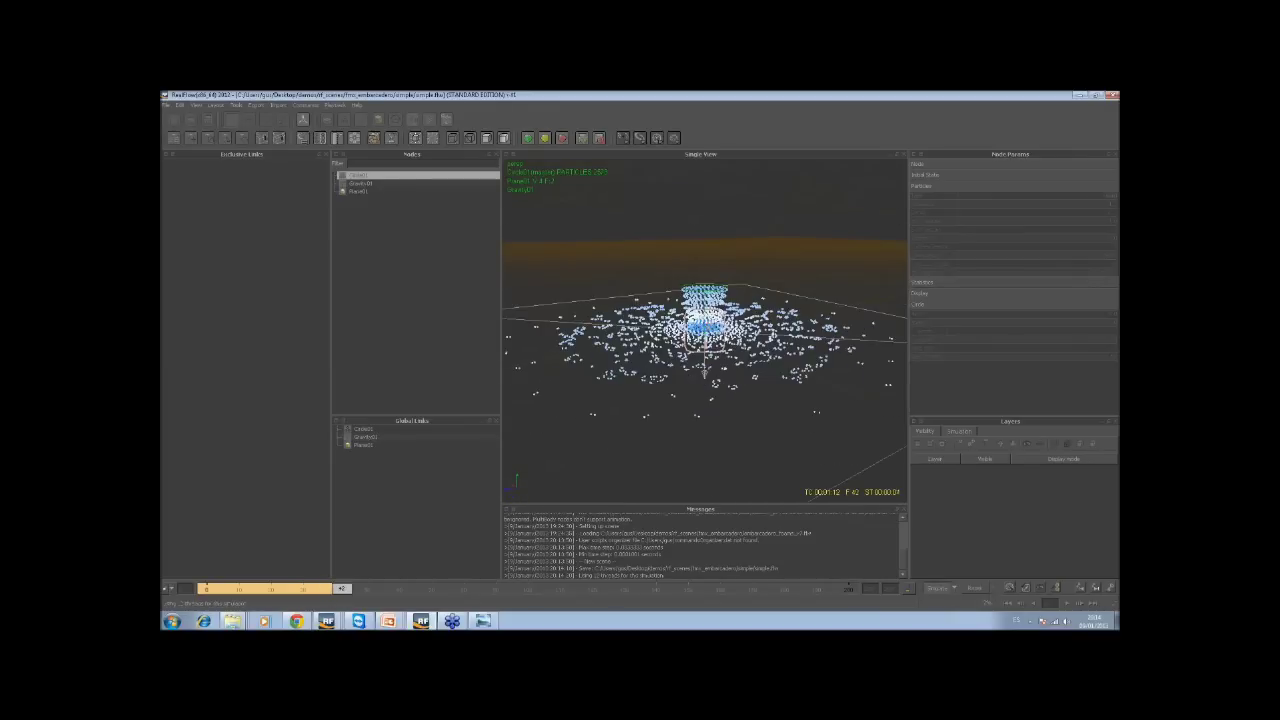
click(937, 590)
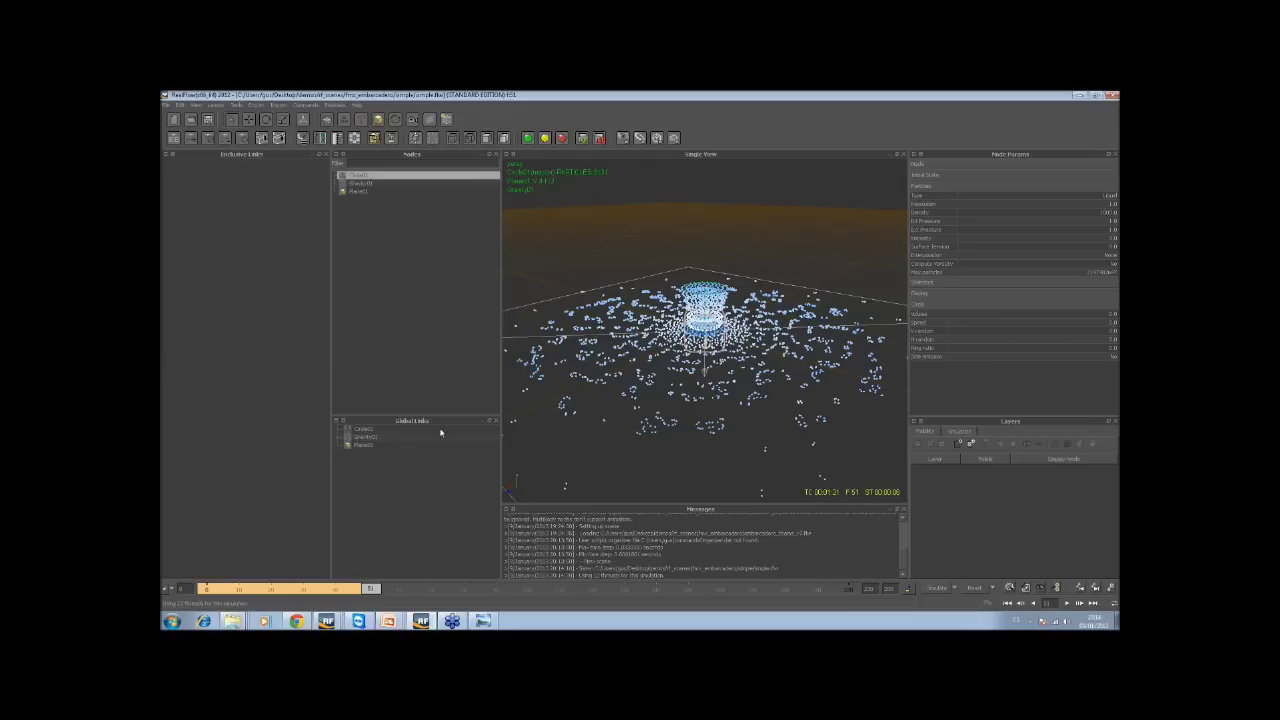
Remove the circle emitter, gravity and plane nodes from the Global Links
click(366, 444)
click(366, 438)
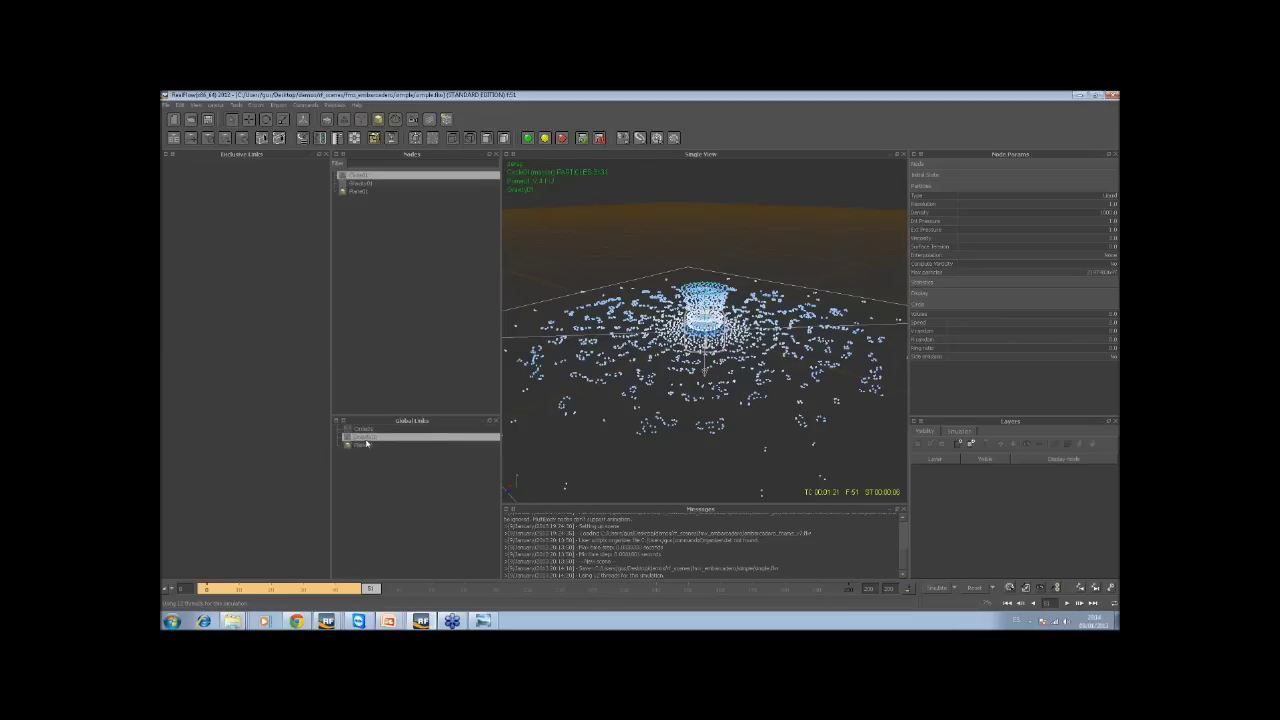
click(368, 430)
shift+click(370, 444)
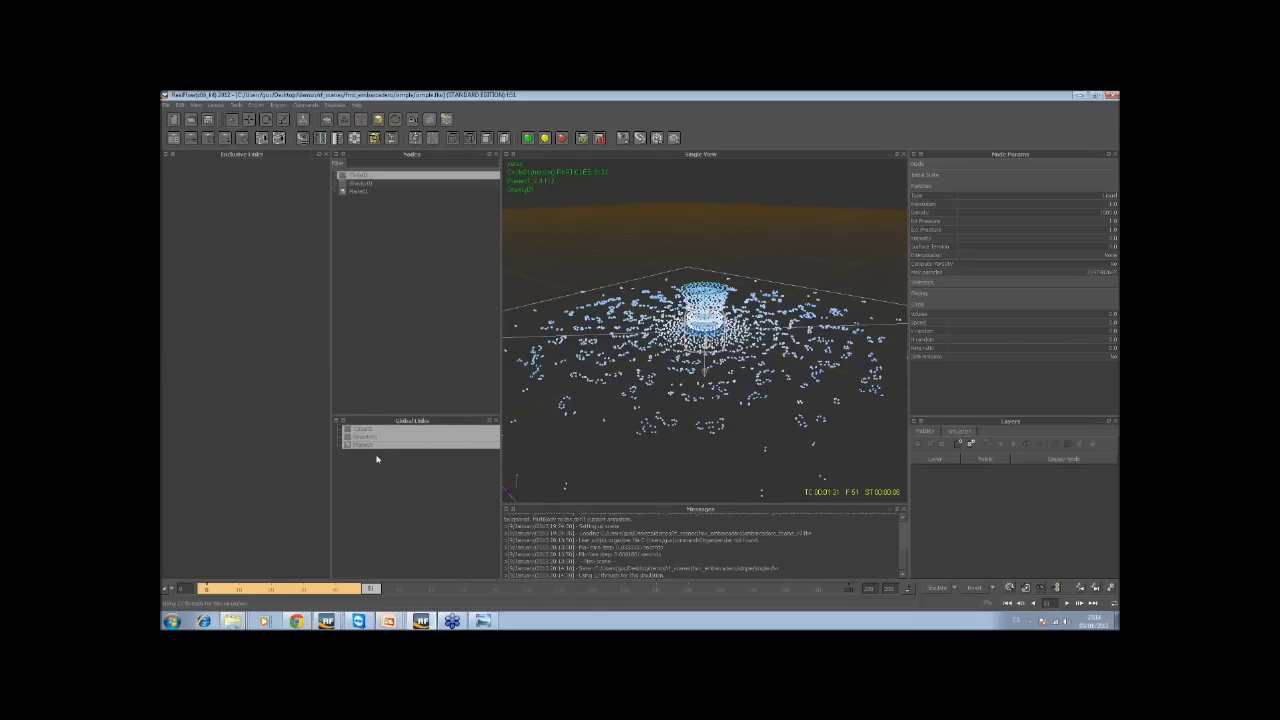
key(Delete)
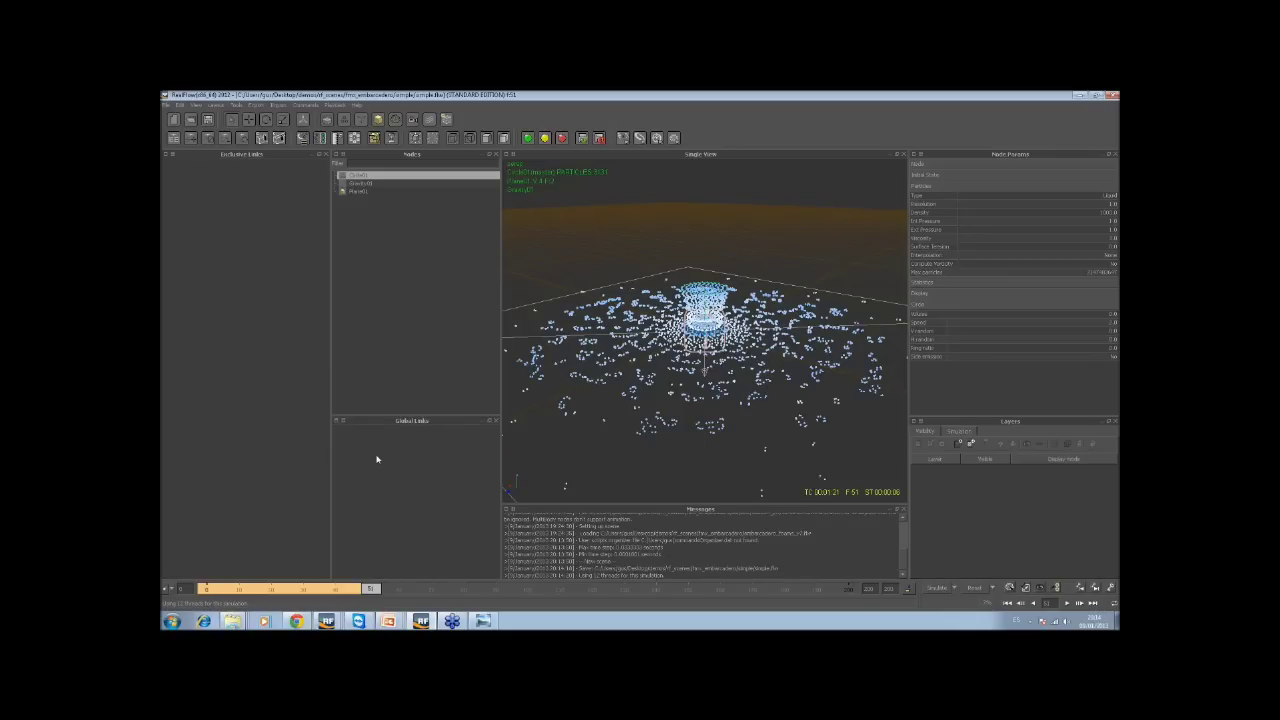
Add the circle emitter to the Exclusive Links and link the gravity daemon and the plane under it
drag(368, 196, 297, 177)
click(361, 184)
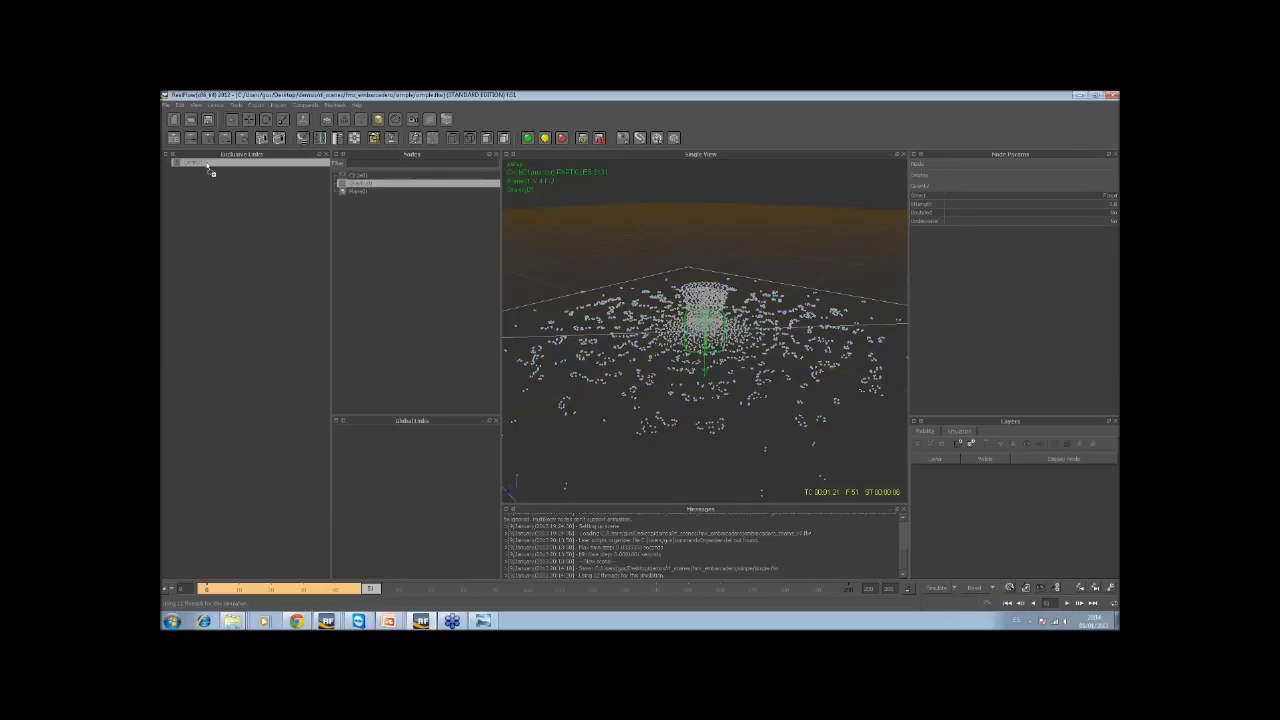
drag(353, 194, 205, 163)
click(170, 162)
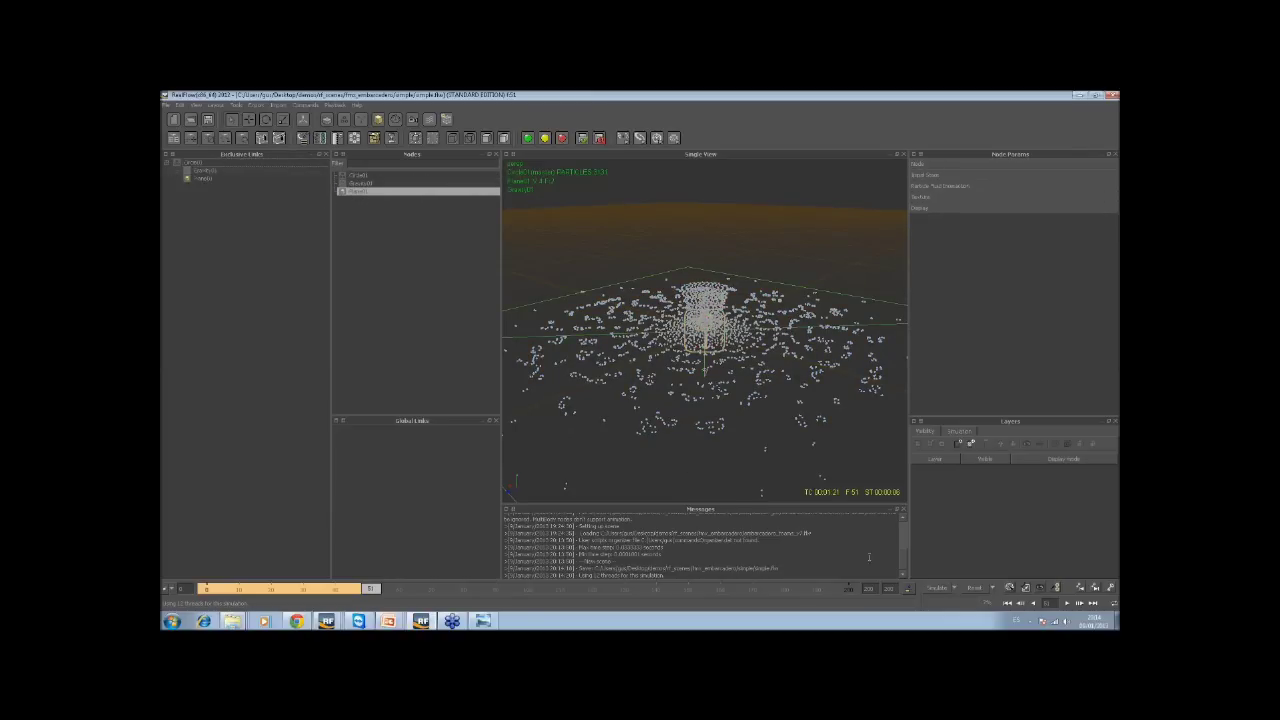
Reset the simulation and rerun it with the exclusive links to about frame 43
click(972, 588)
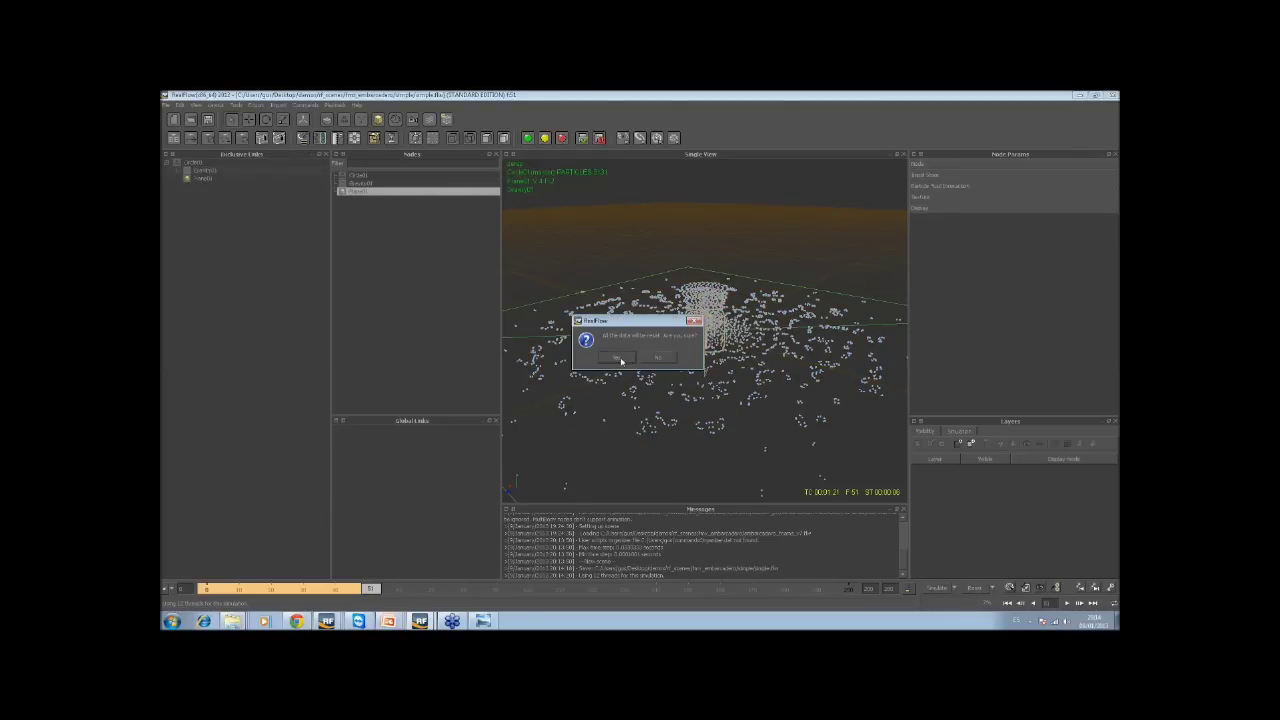
click(616, 358)
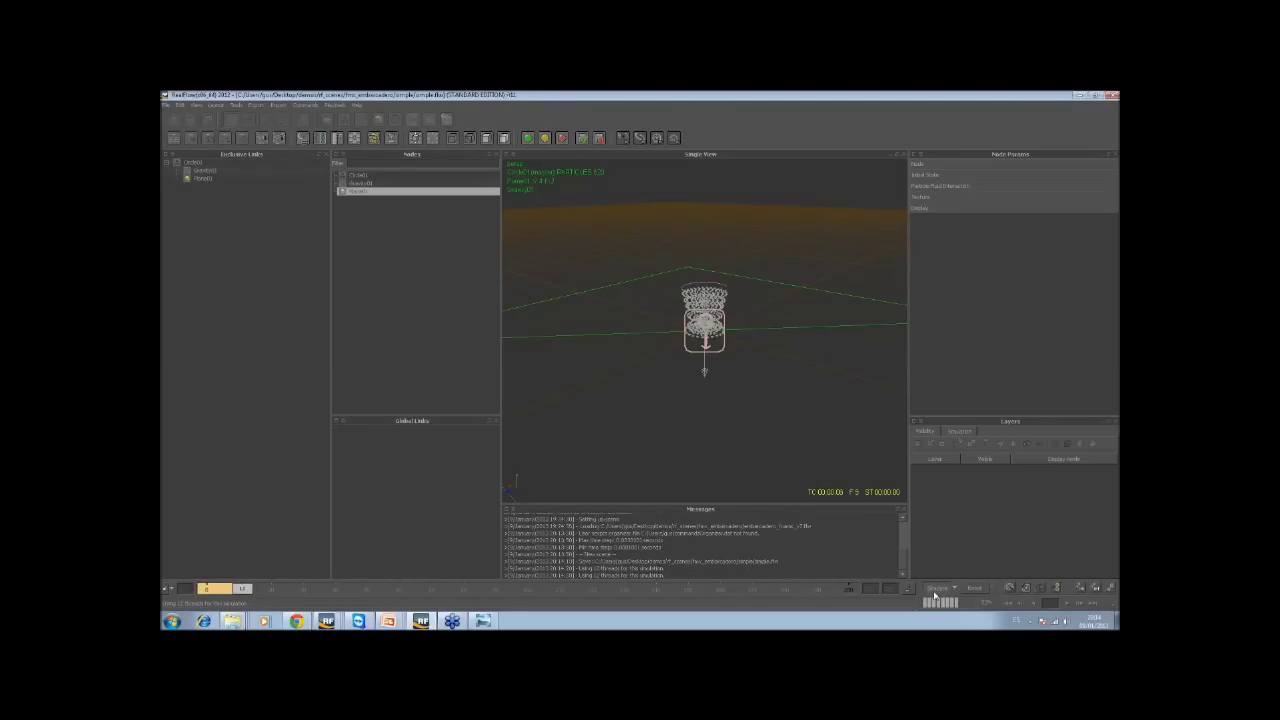
click(704, 315)
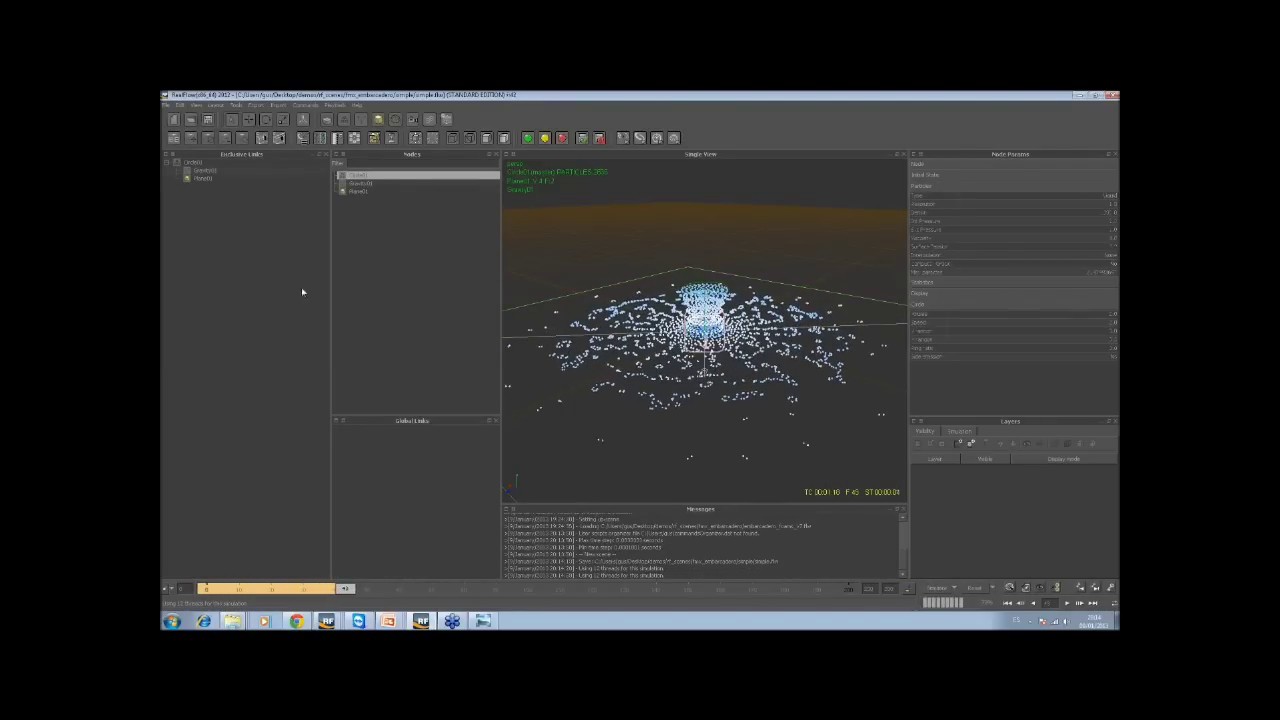
Add the gravity daemon as its own entry in the Exclusive Links with the plane linked to it
drag(358, 183, 297, 235)
drag(355, 191, 167, 189)
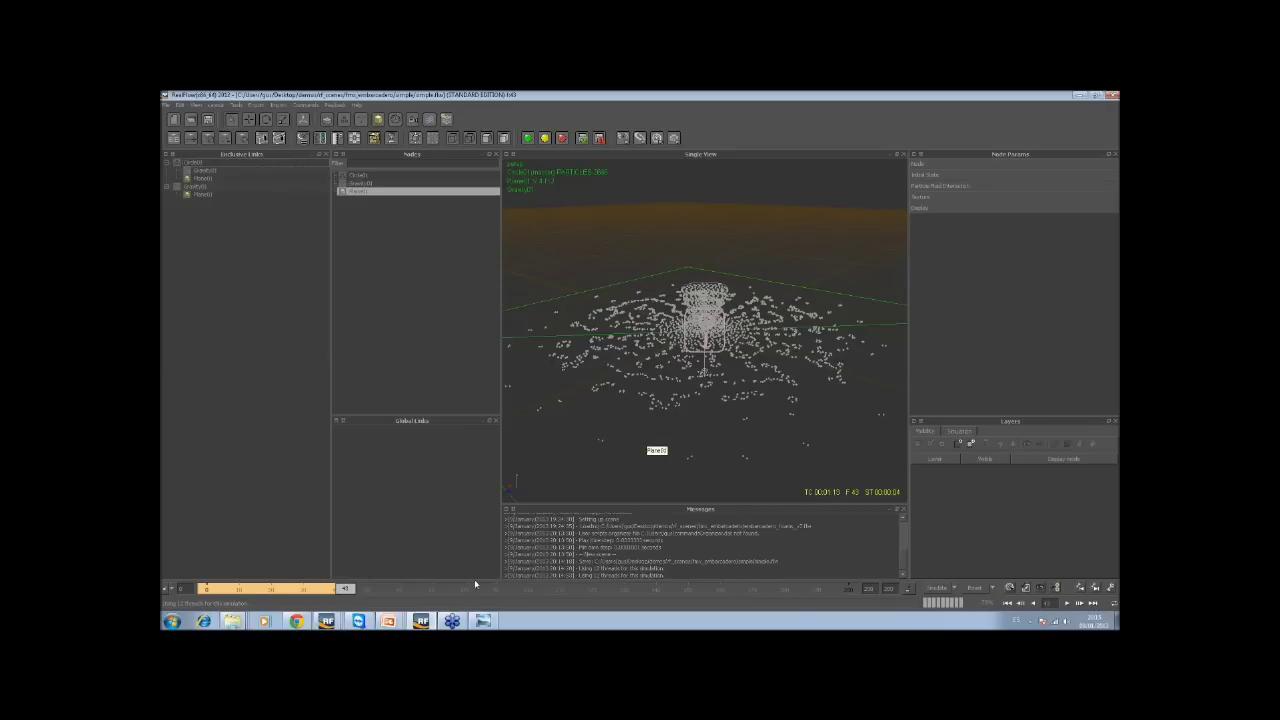
Reopen the embarcadero foams project from the recent workspaces
mouse_move(434, 625)
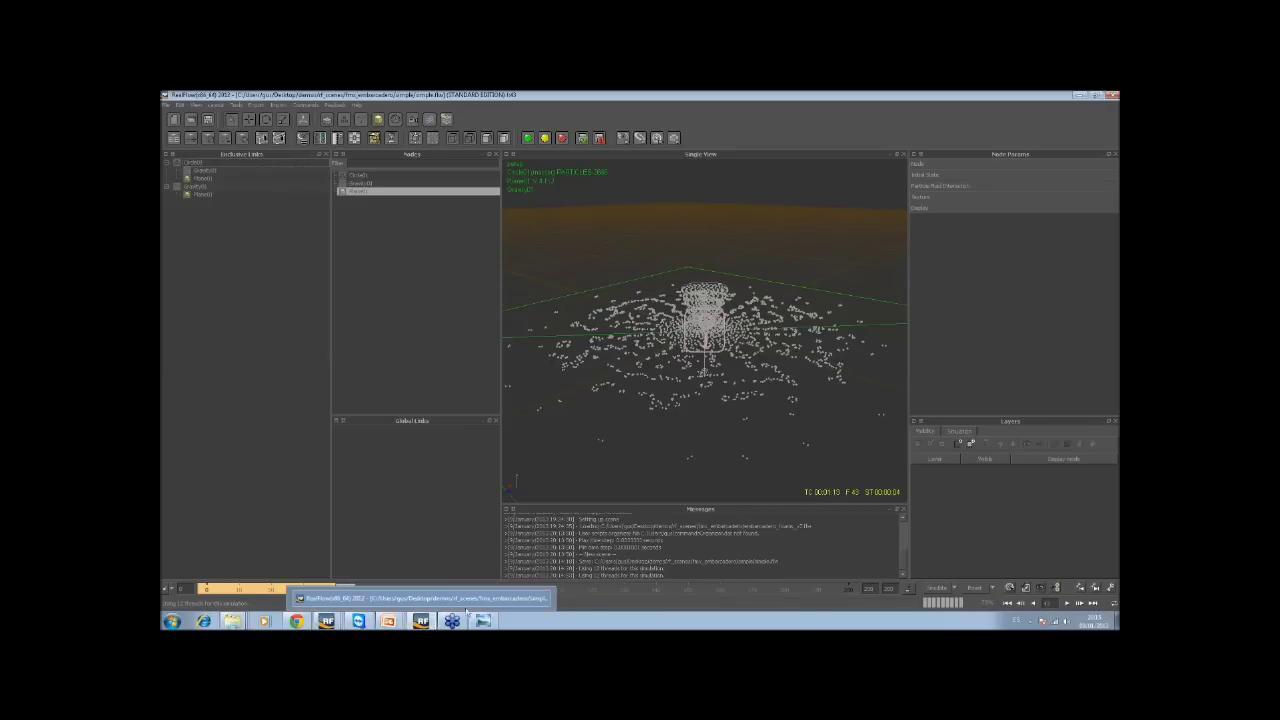
click(168, 105)
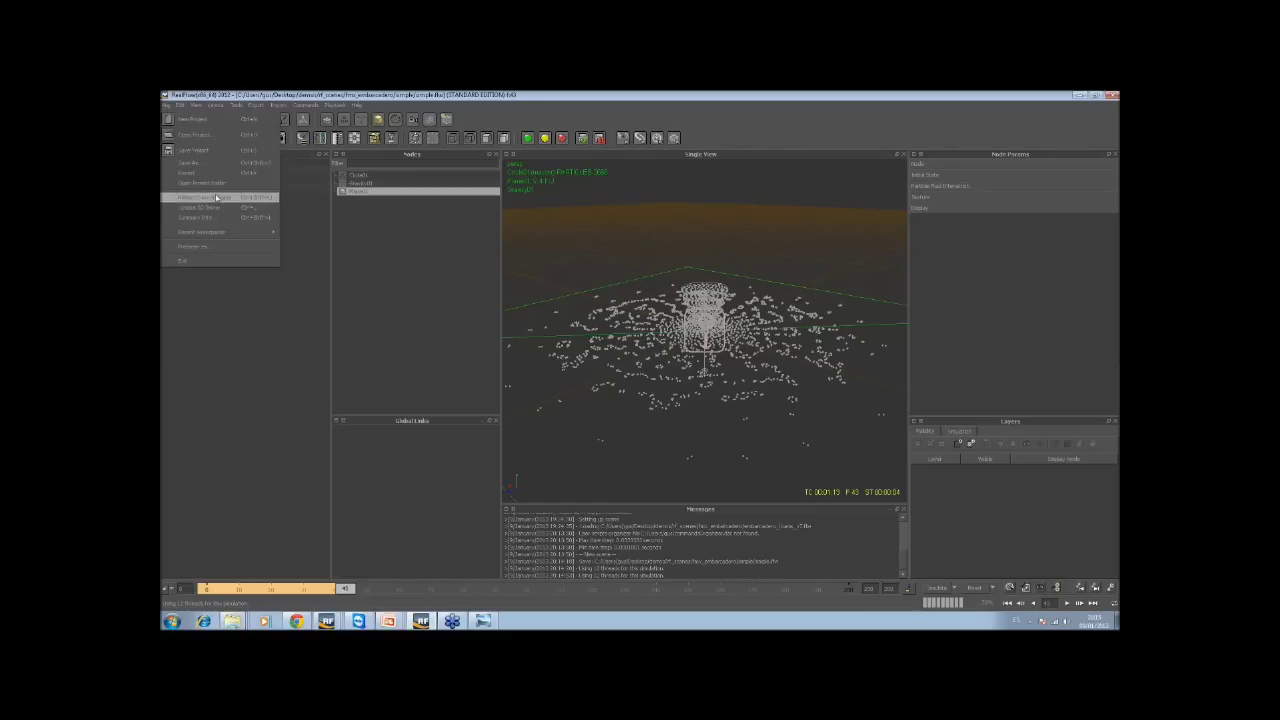
mouse_move(244, 233)
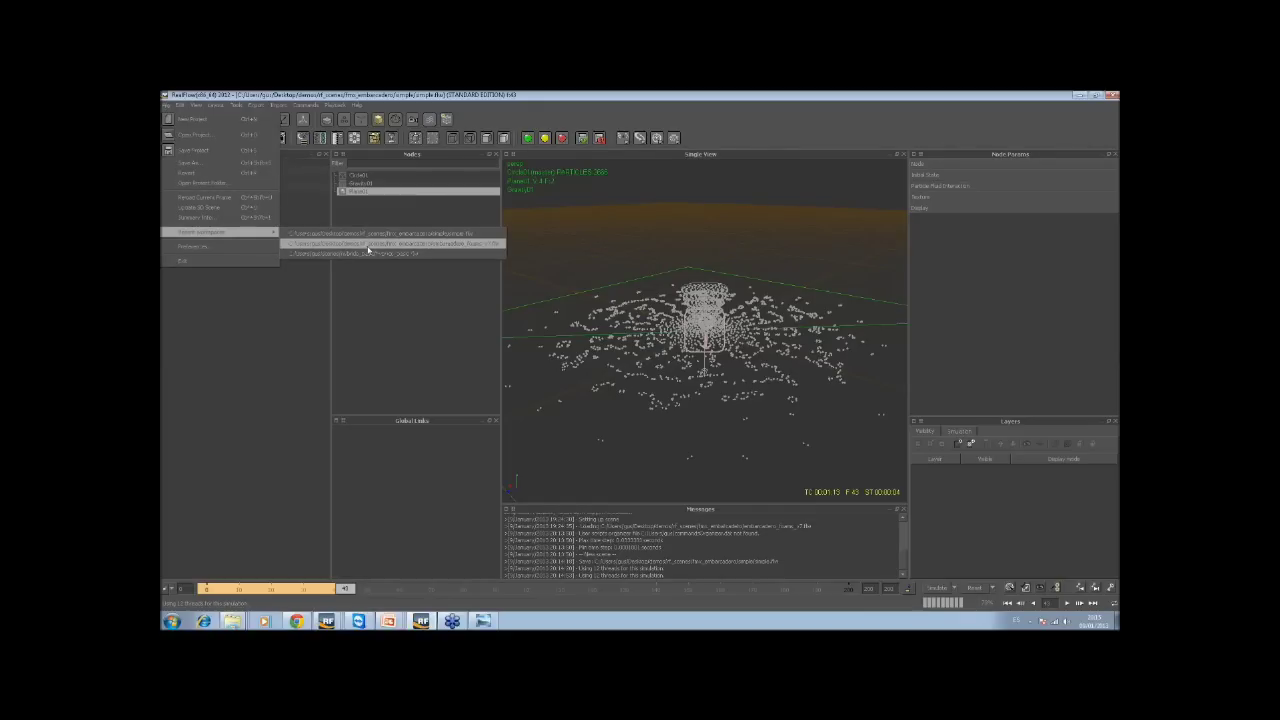
click(433, 247)
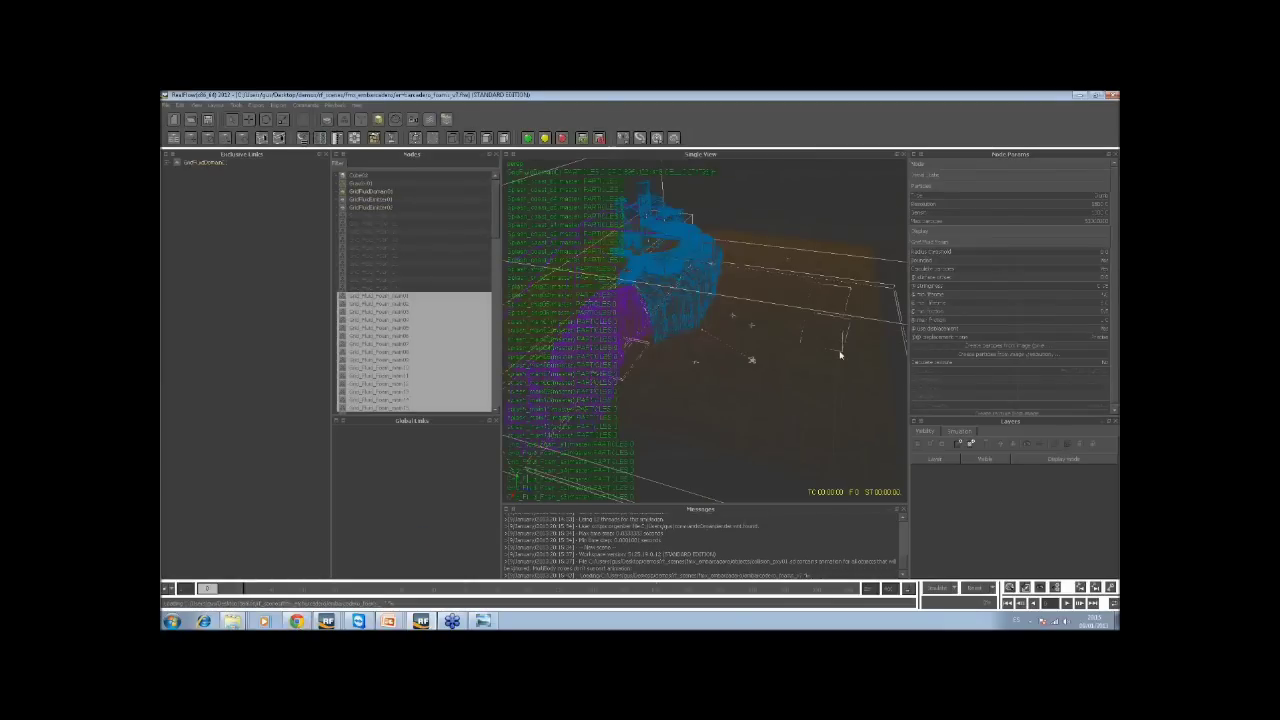
alt+drag(725, 385, 640, 369)
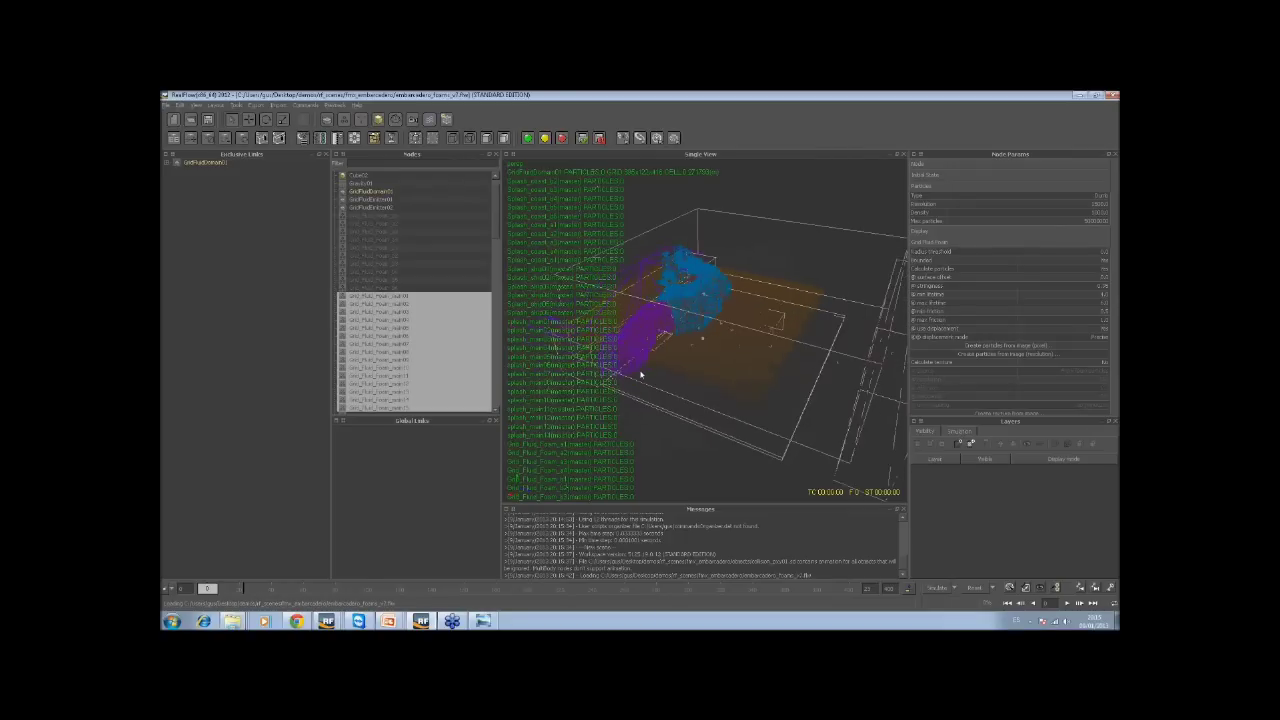
alt+drag(740, 357, 840, 410)
Switch to Chrome, watch the RealFlow RenderKit Maxwell video on YouTube, and return to RealFlow
click(296, 621)
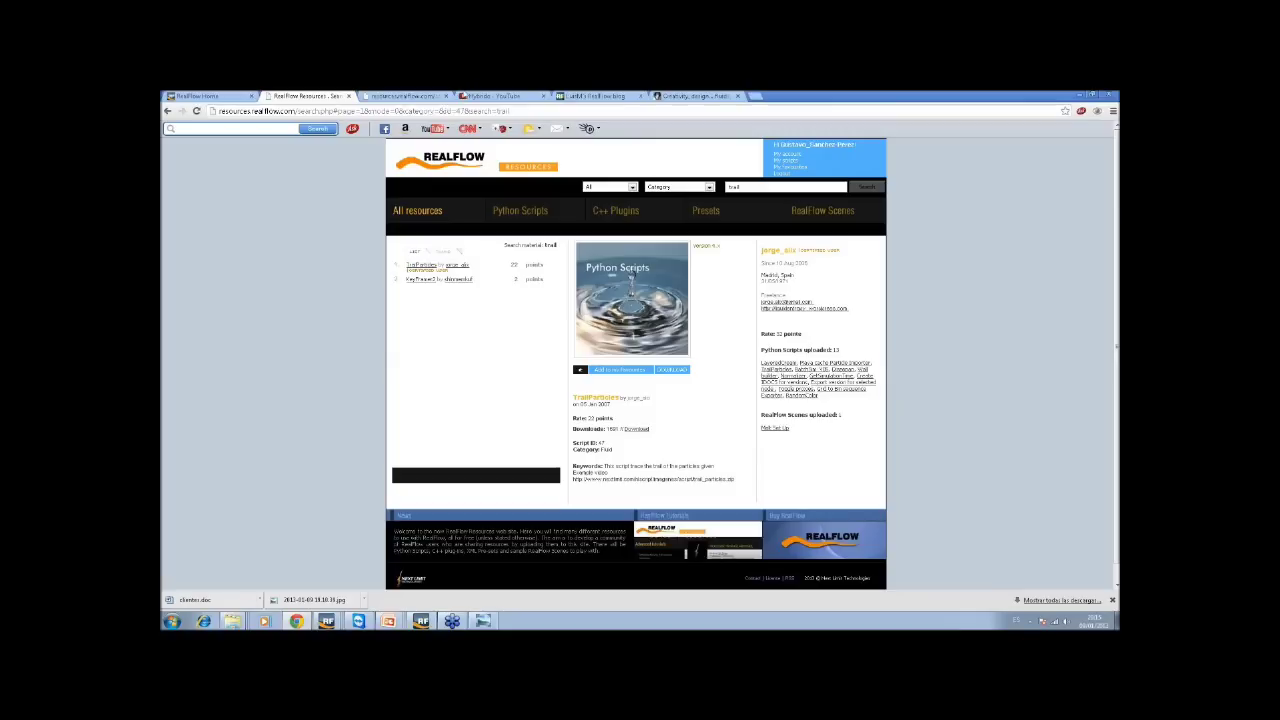
click(505, 96)
click(430, 285)
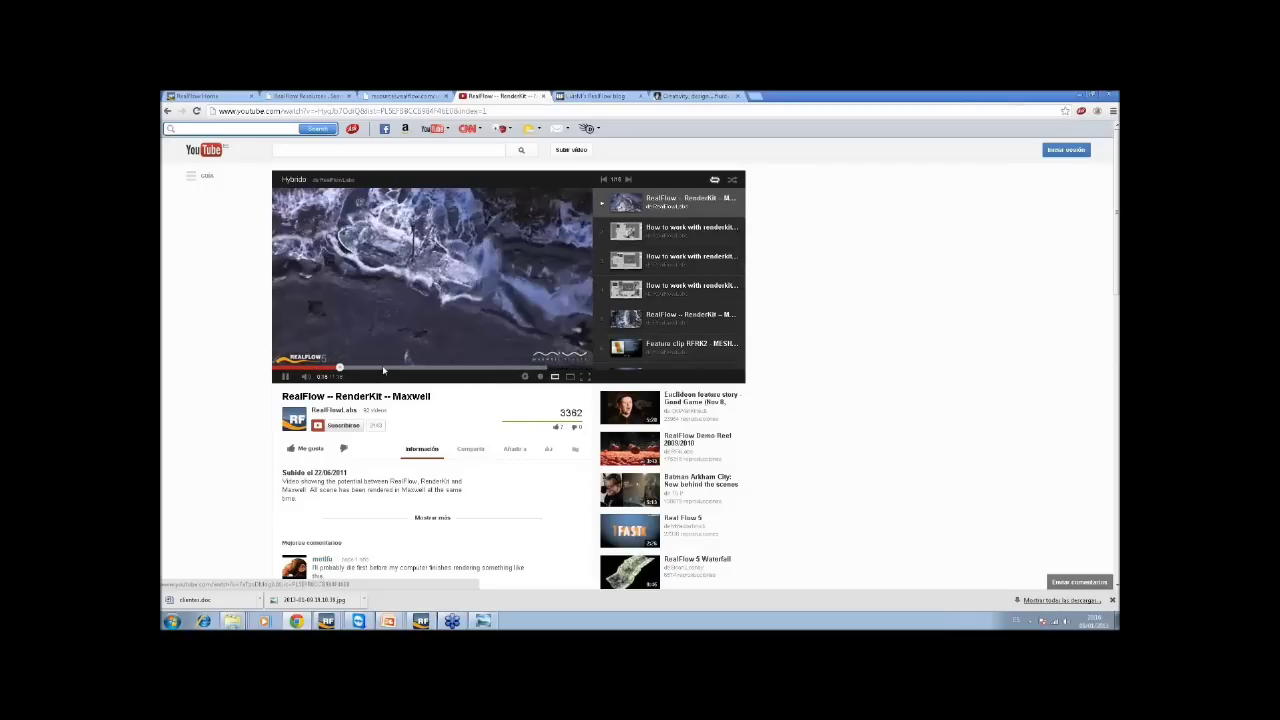
click(1080, 96)
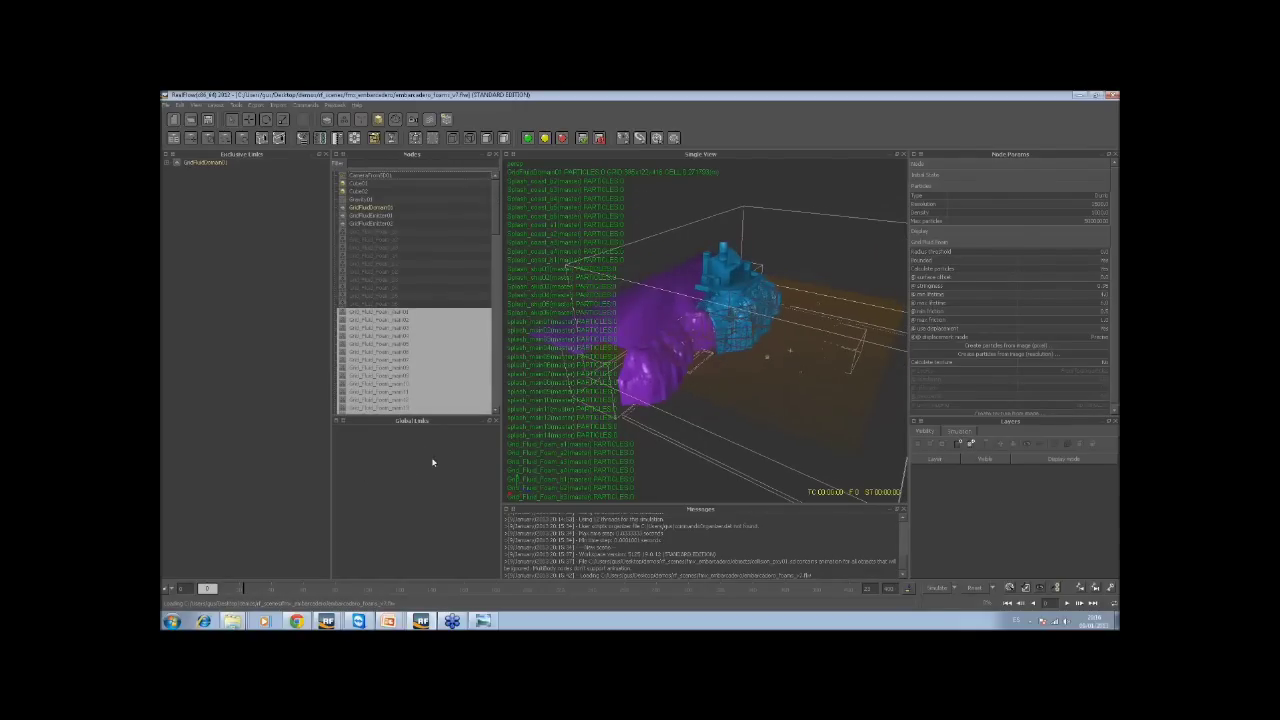
Examine the nodes linked exclusively to the grid fluid domain and the grouped foam and splash nodes in the node list
click(165, 161)
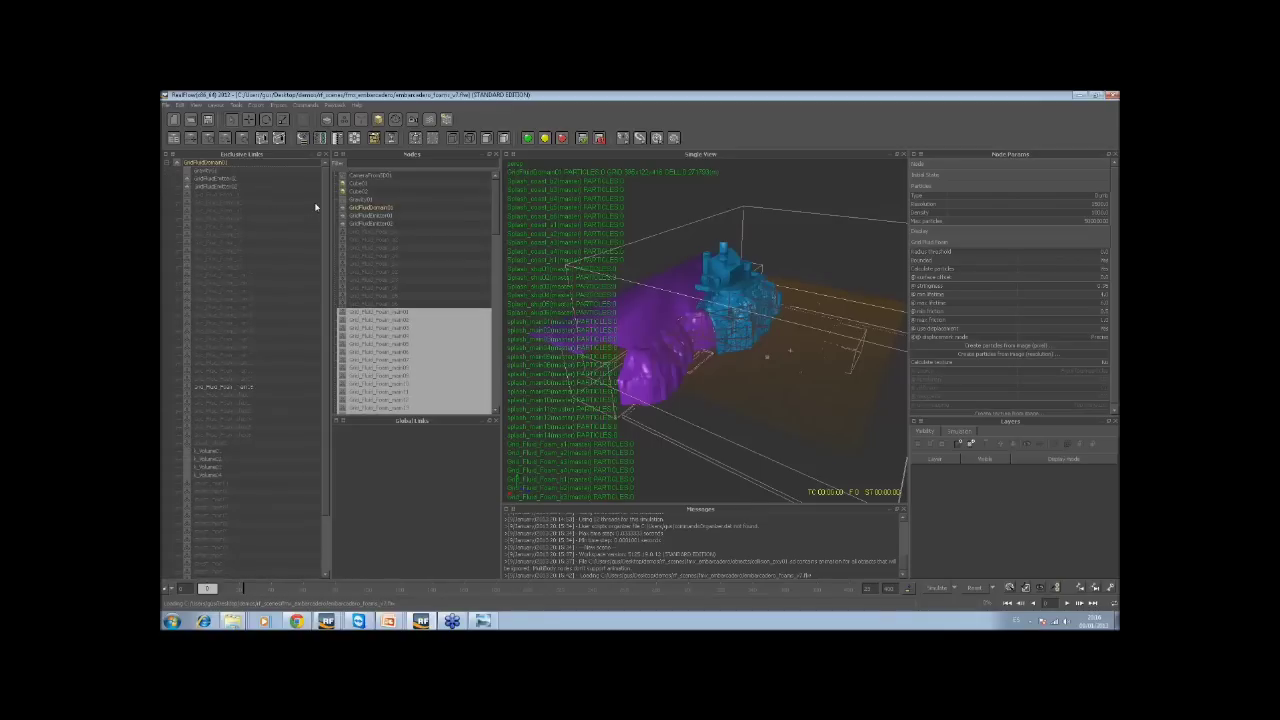
scroll(321, 341, down, 3)
scroll(318, 359, up, 3)
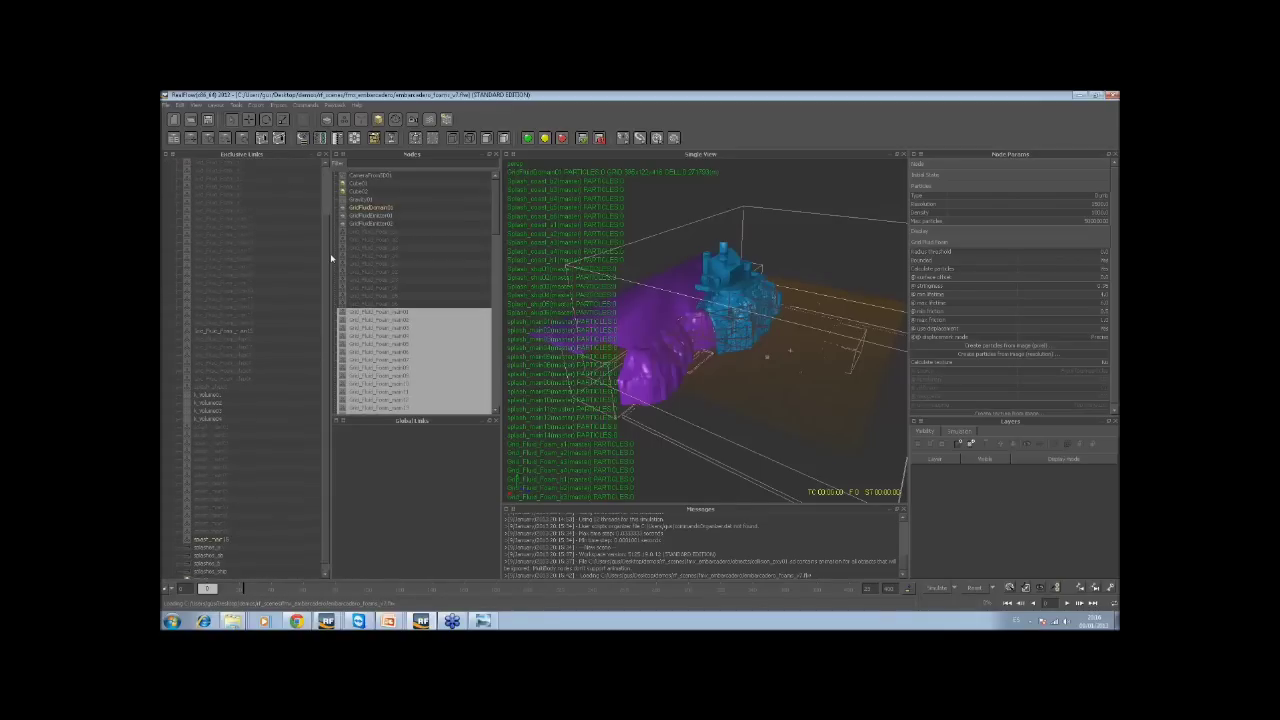
drag(493, 206, 493, 285)
scroll(493, 280, up, 3)
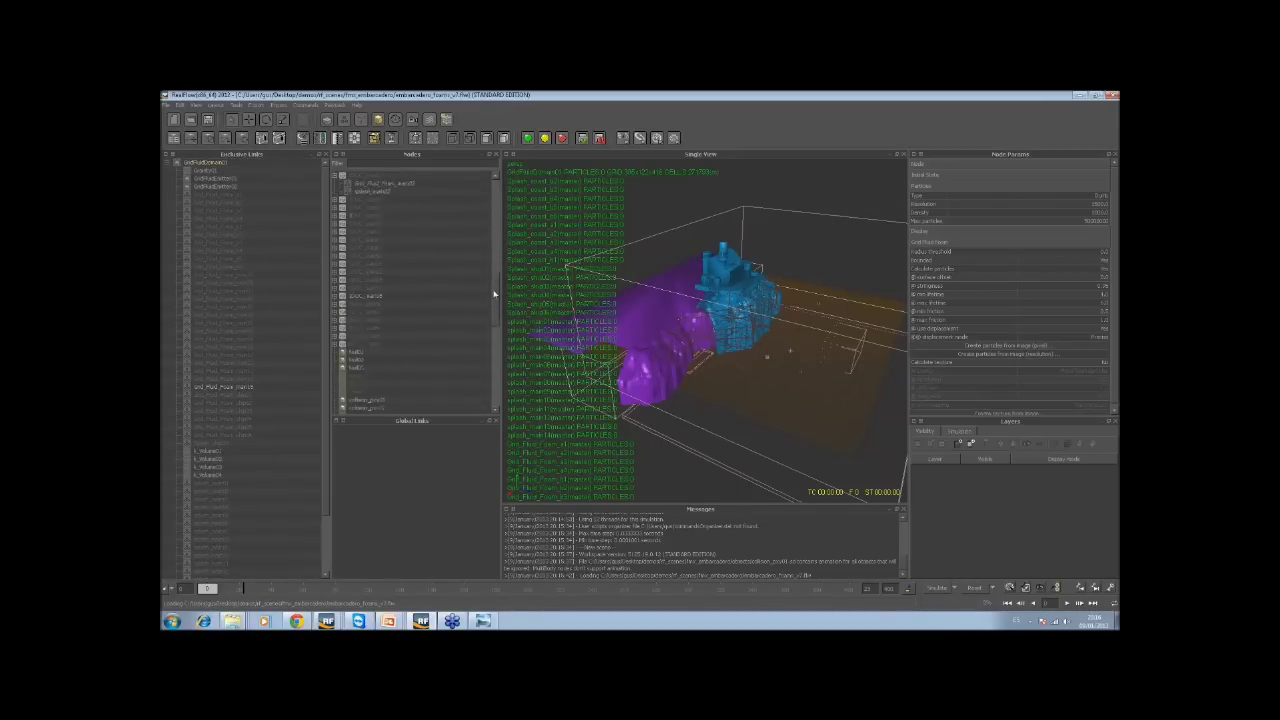
click(334, 203)
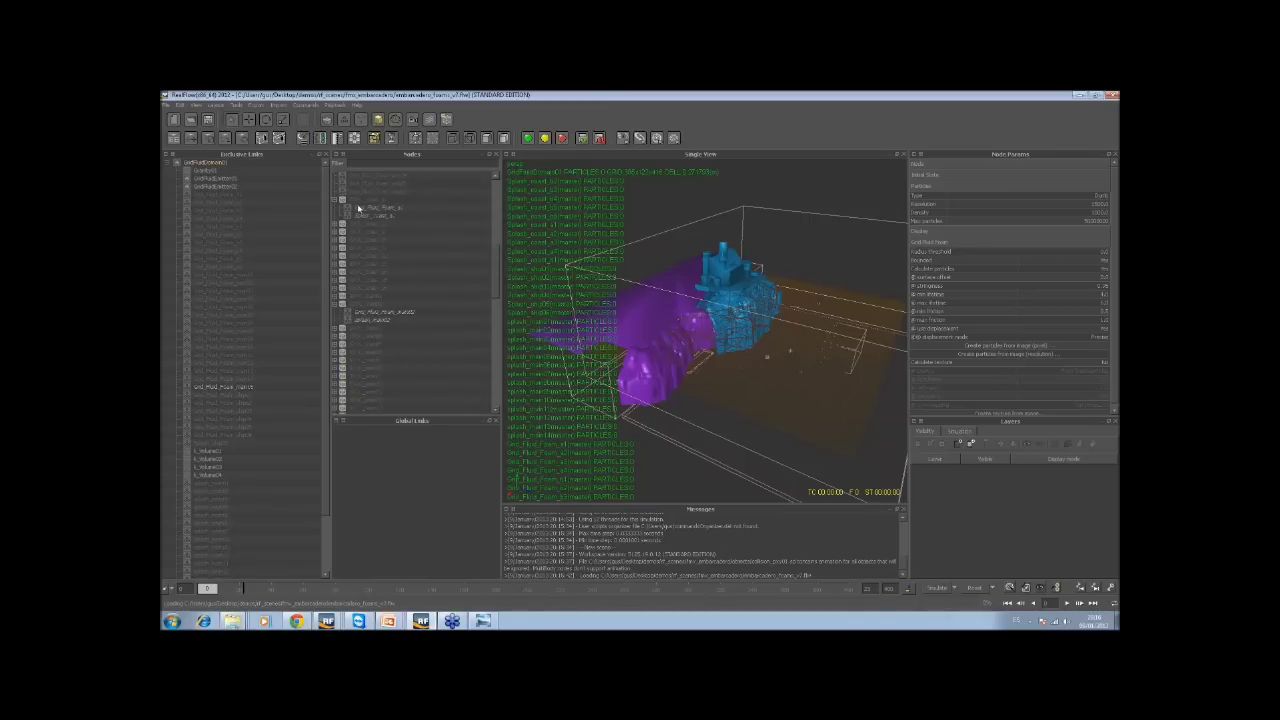
click(362, 201)
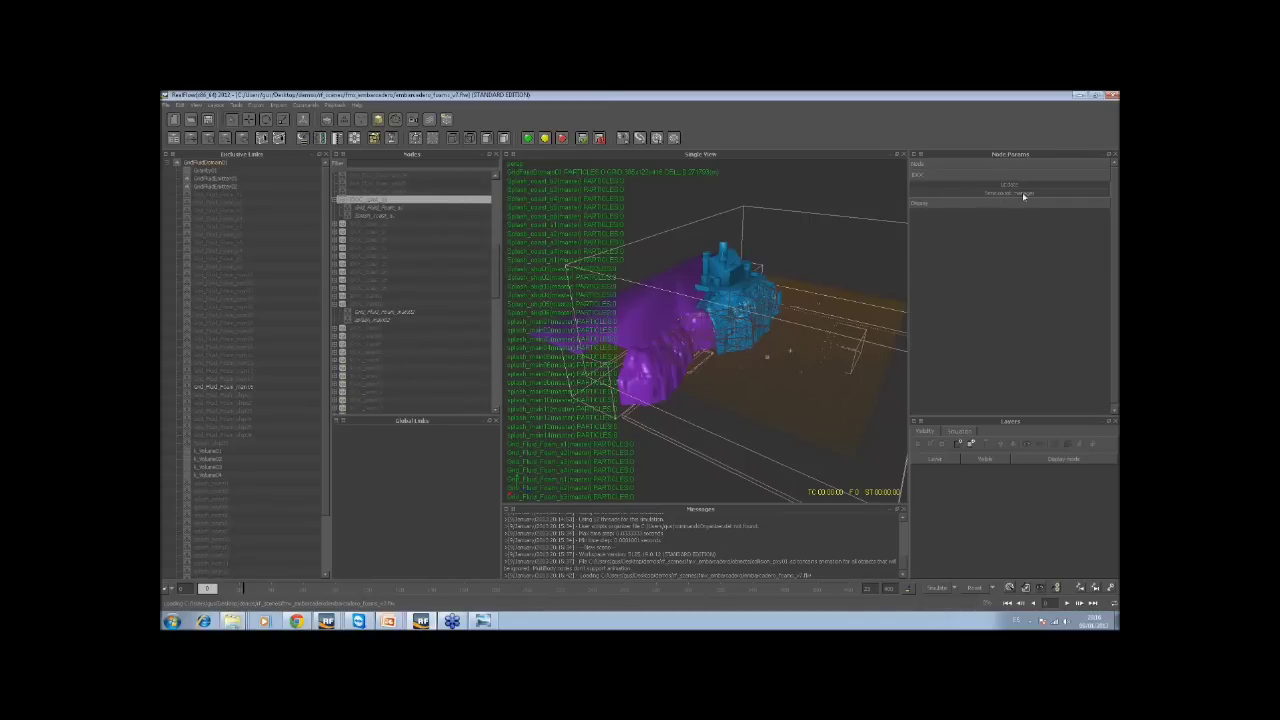
drag(499, 260, 476, 380)
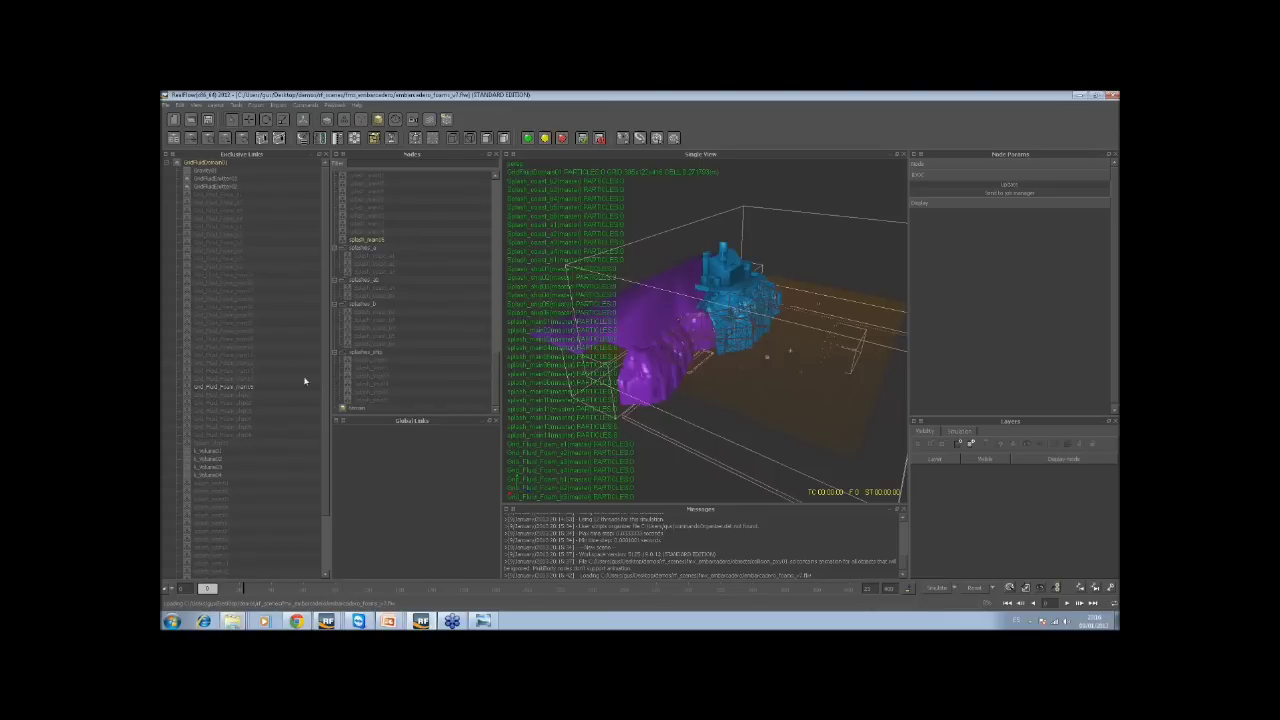
click(218, 185)
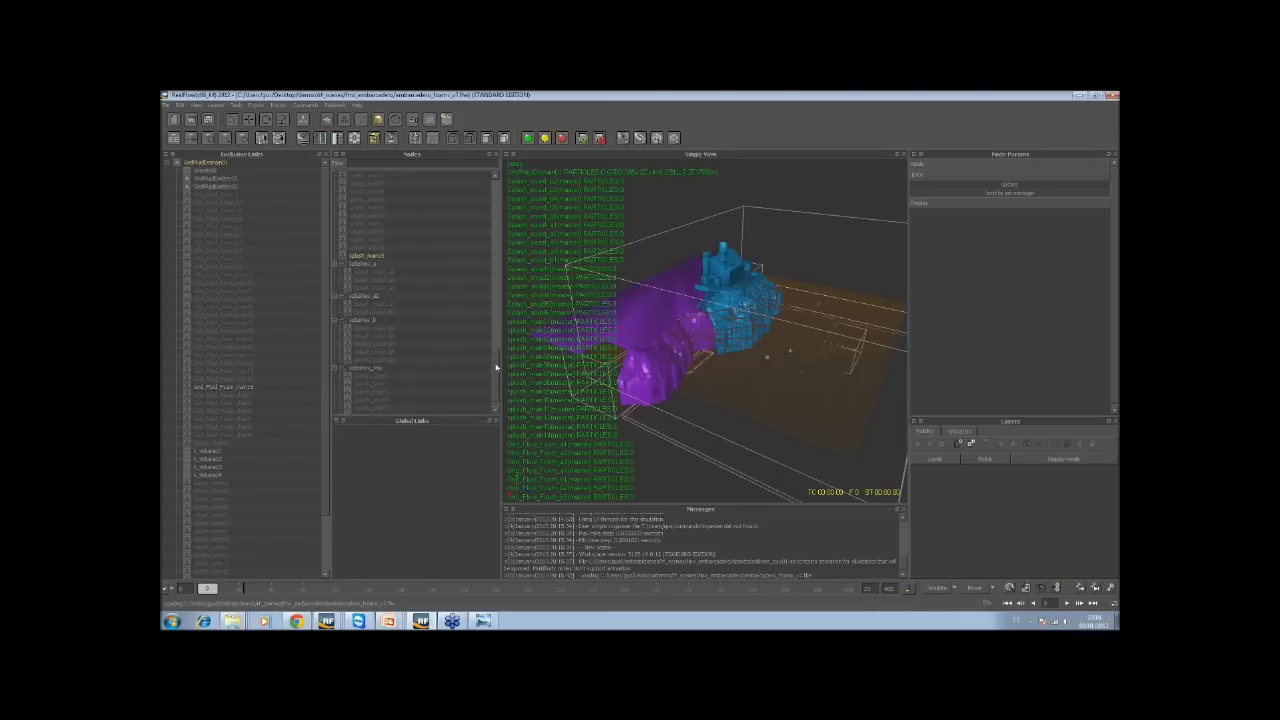
Minimise the foam and splash scene, launch a fresh RealFlow 2013 session from the desktop and dismiss its splash screen
click(172, 164)
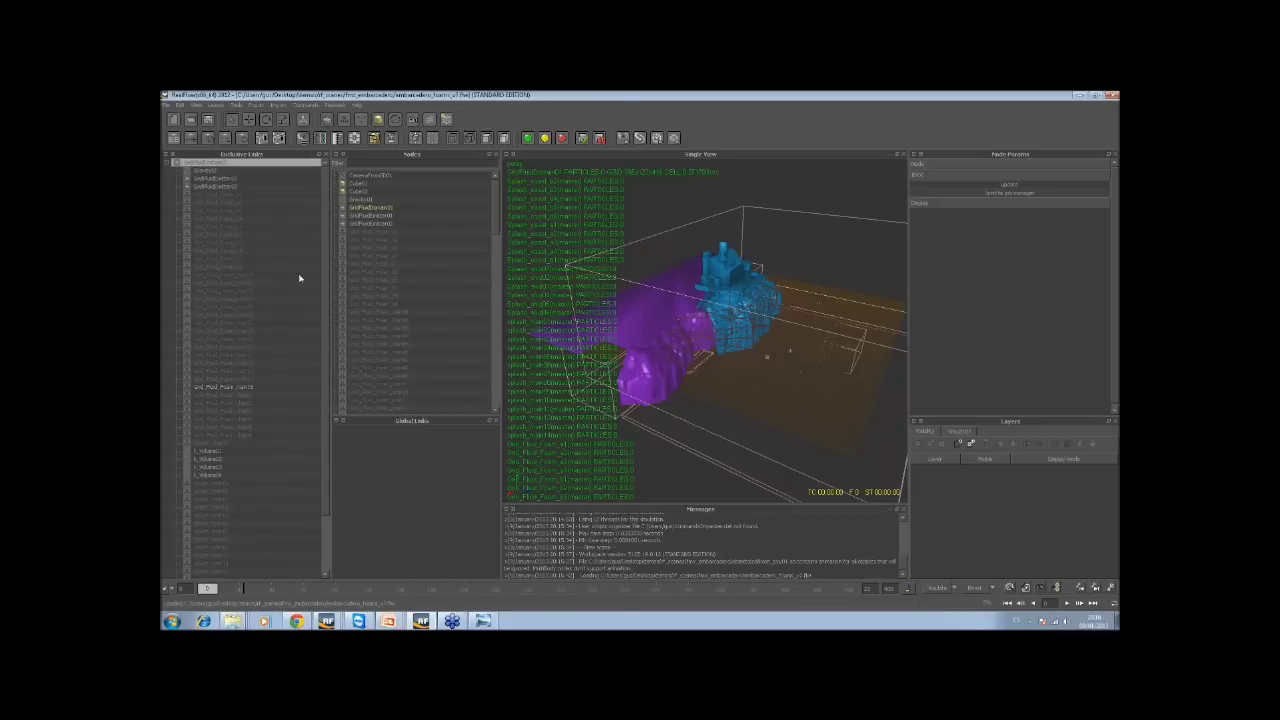
click(1081, 95)
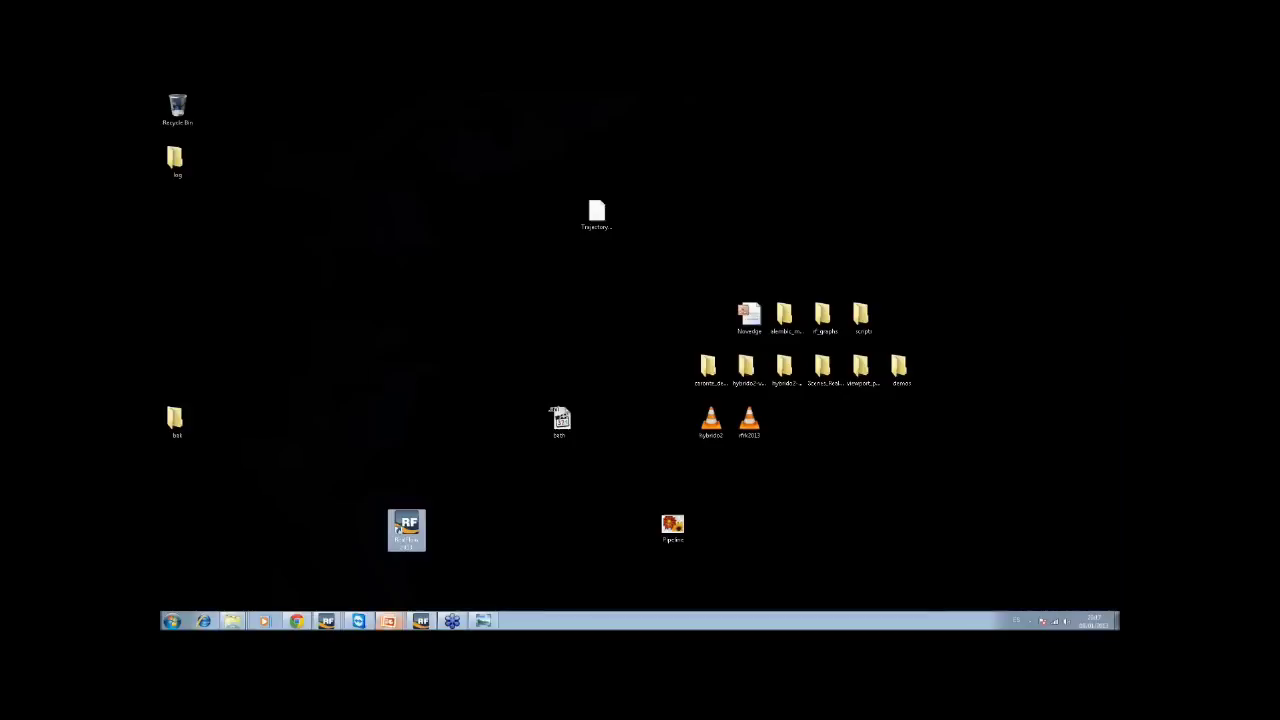
click(328, 621)
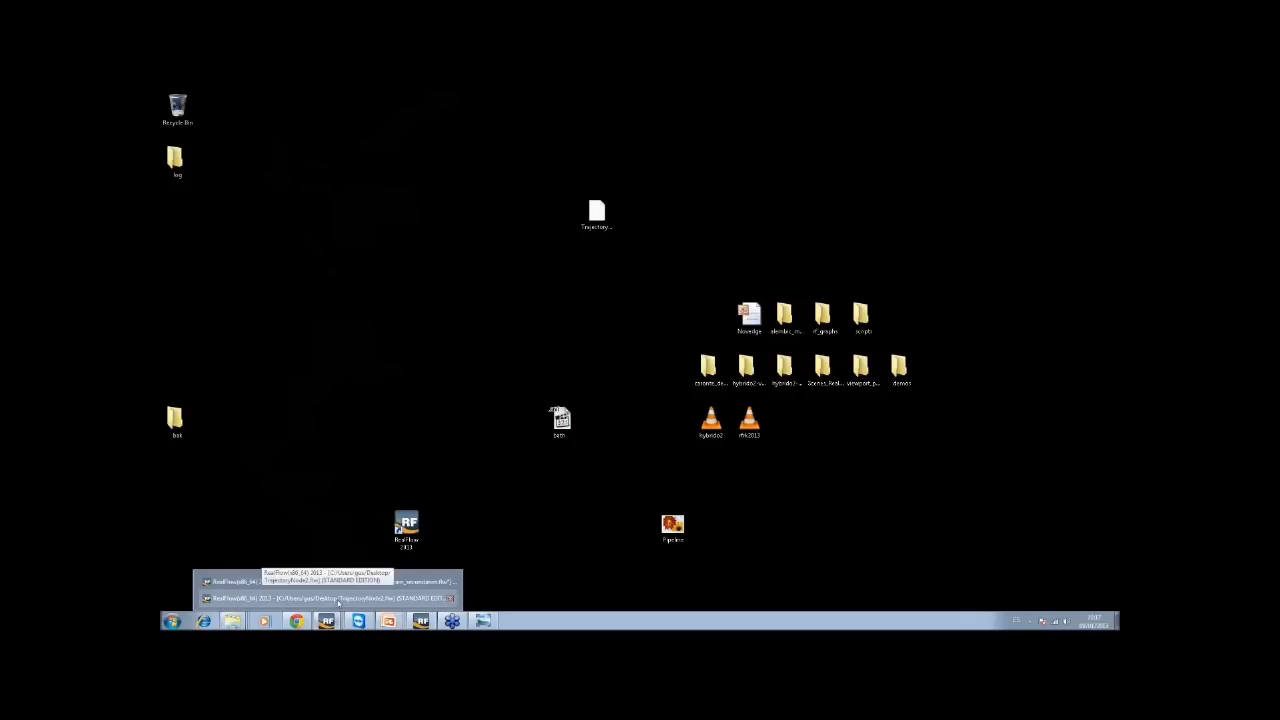
double_click(406, 525)
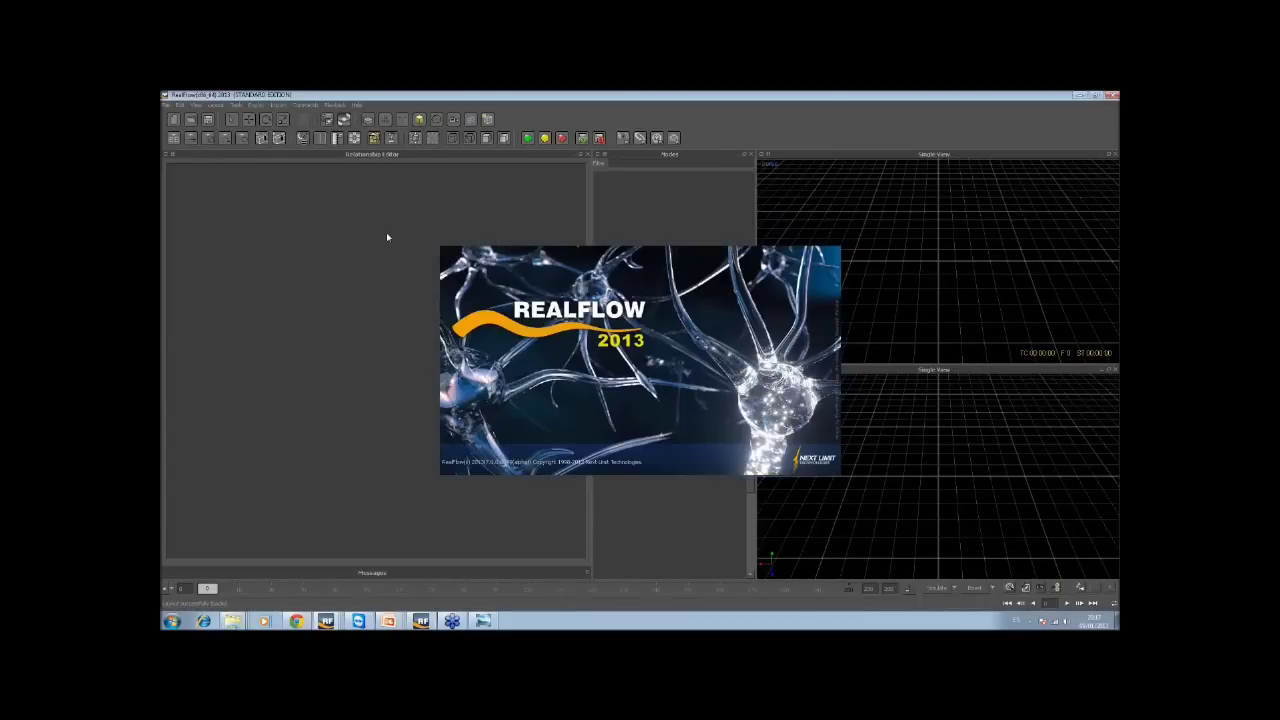
click(769, 255)
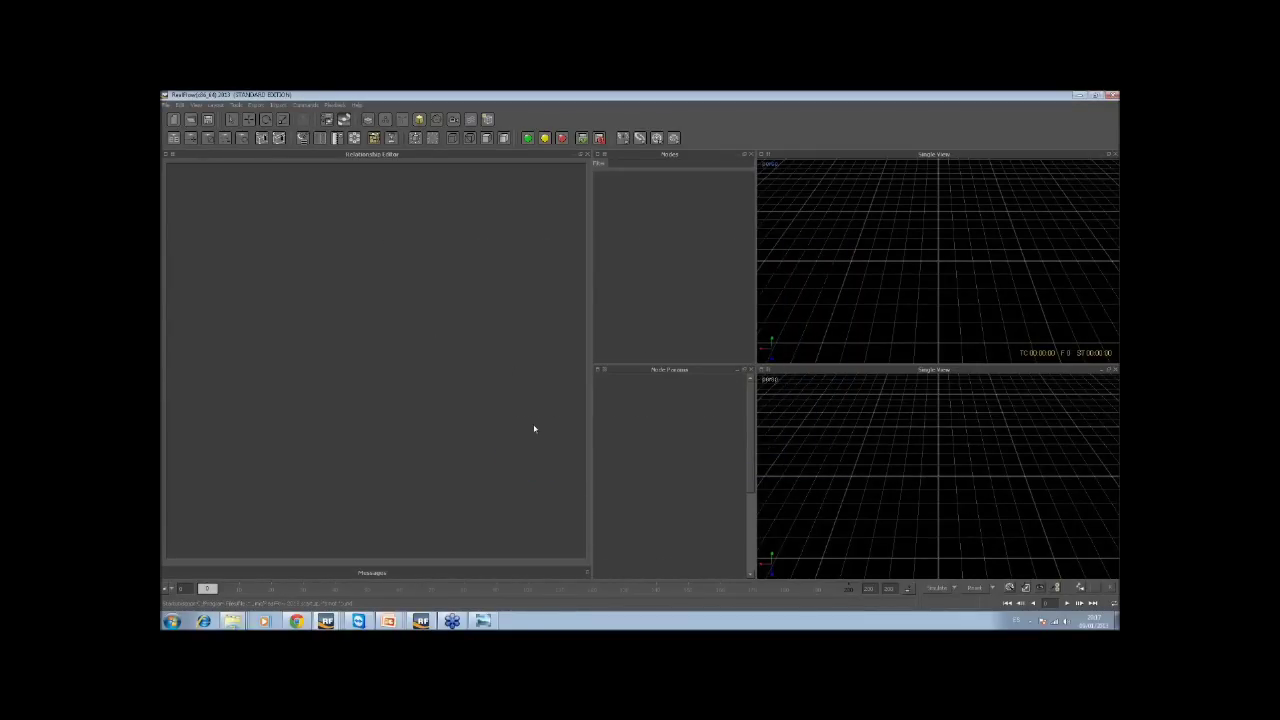
Add a circle particle emitter to the empty scene and position its node in the Relationship Editor
click(940, 477)
alt+drag(940, 477, 915, 463)
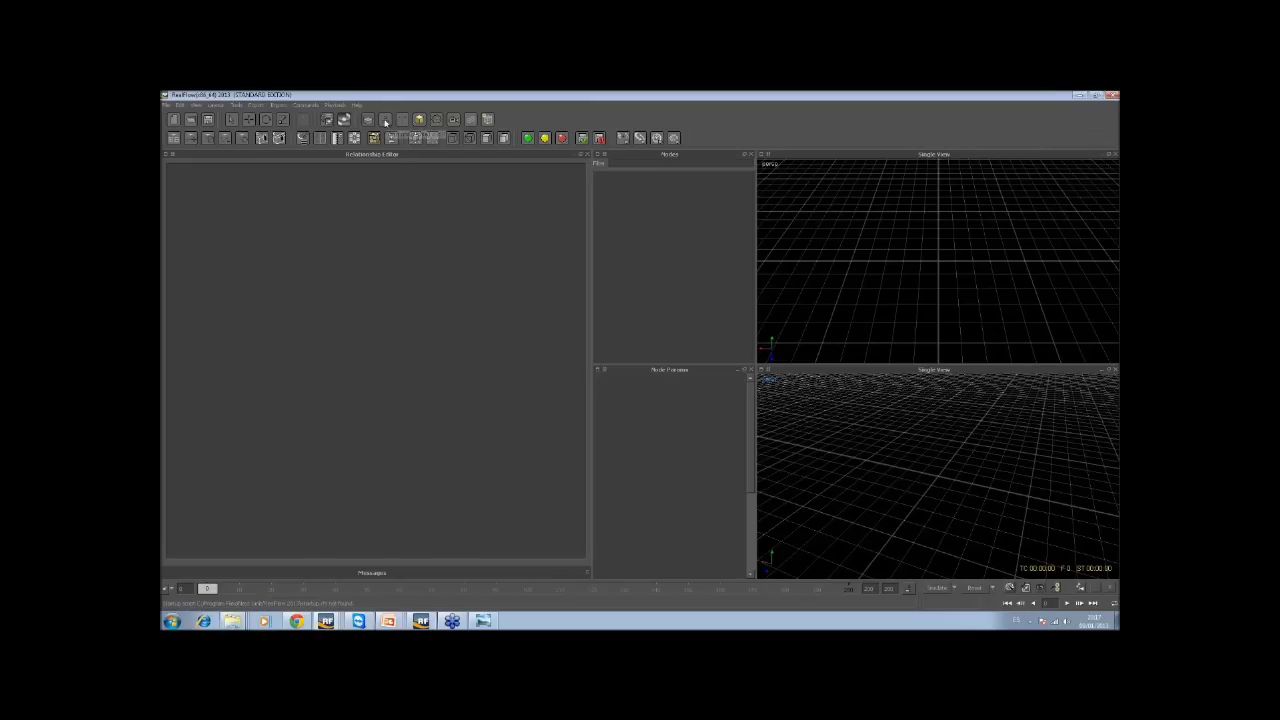
click(385, 121)
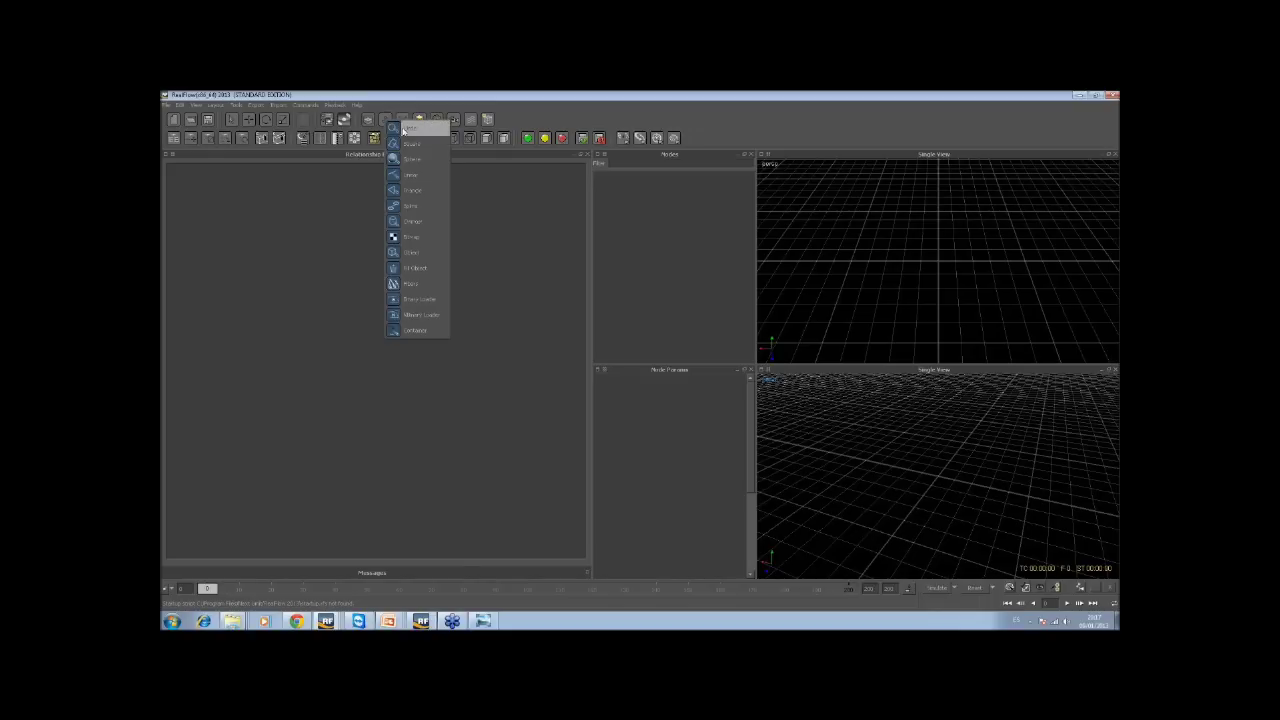
click(410, 140)
drag(208, 200, 331, 308)
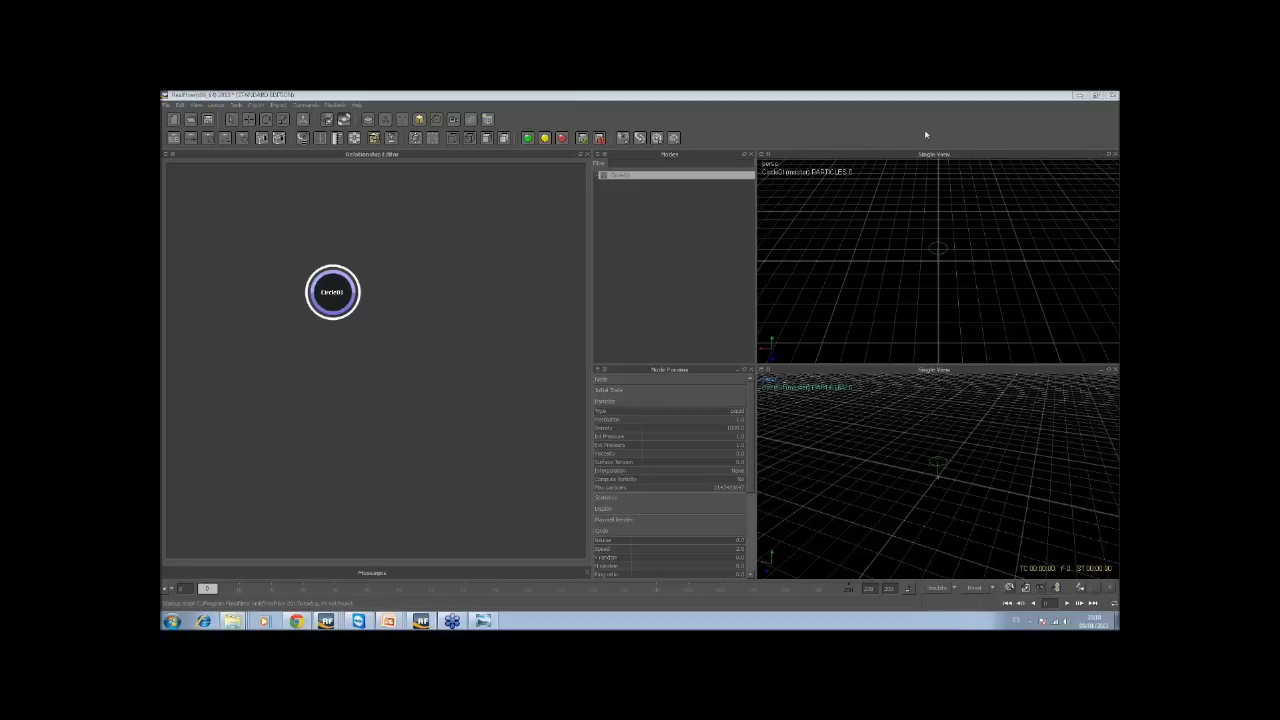
drag(333, 292, 354, 297)
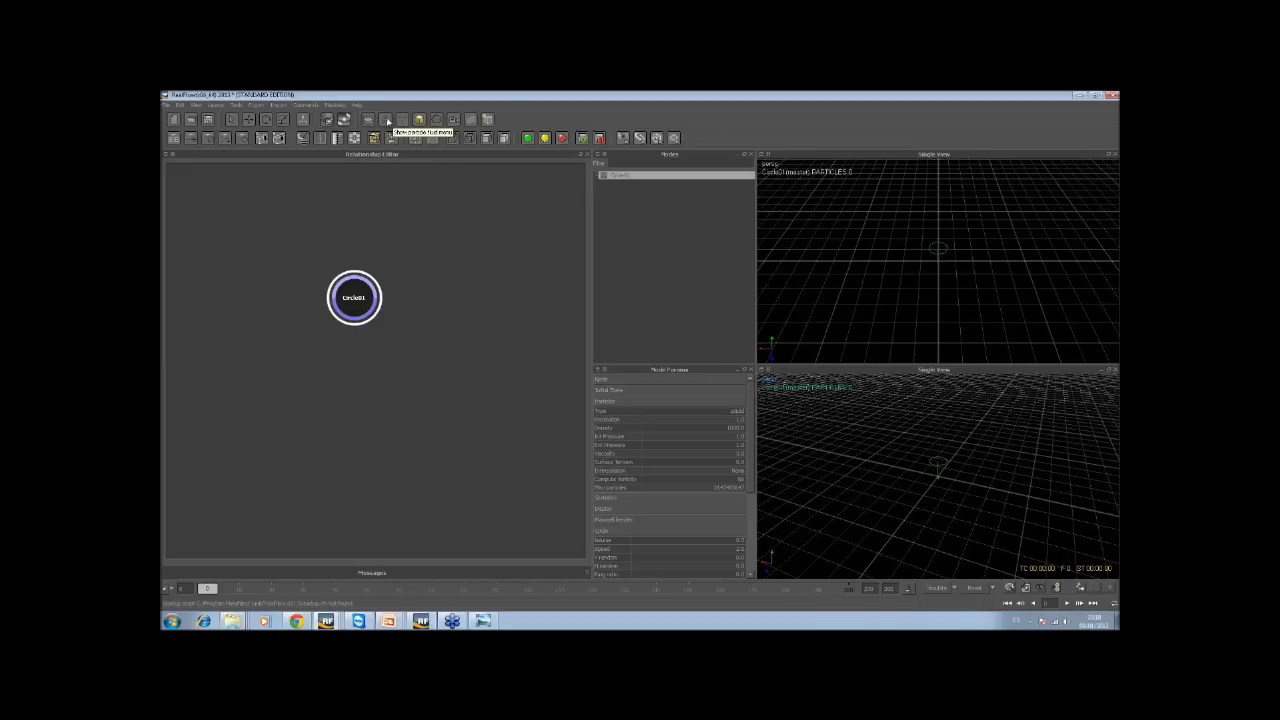
Add a gravity daemon from the Relationship Editor and place its node beside the circle emitter
click(414, 258)
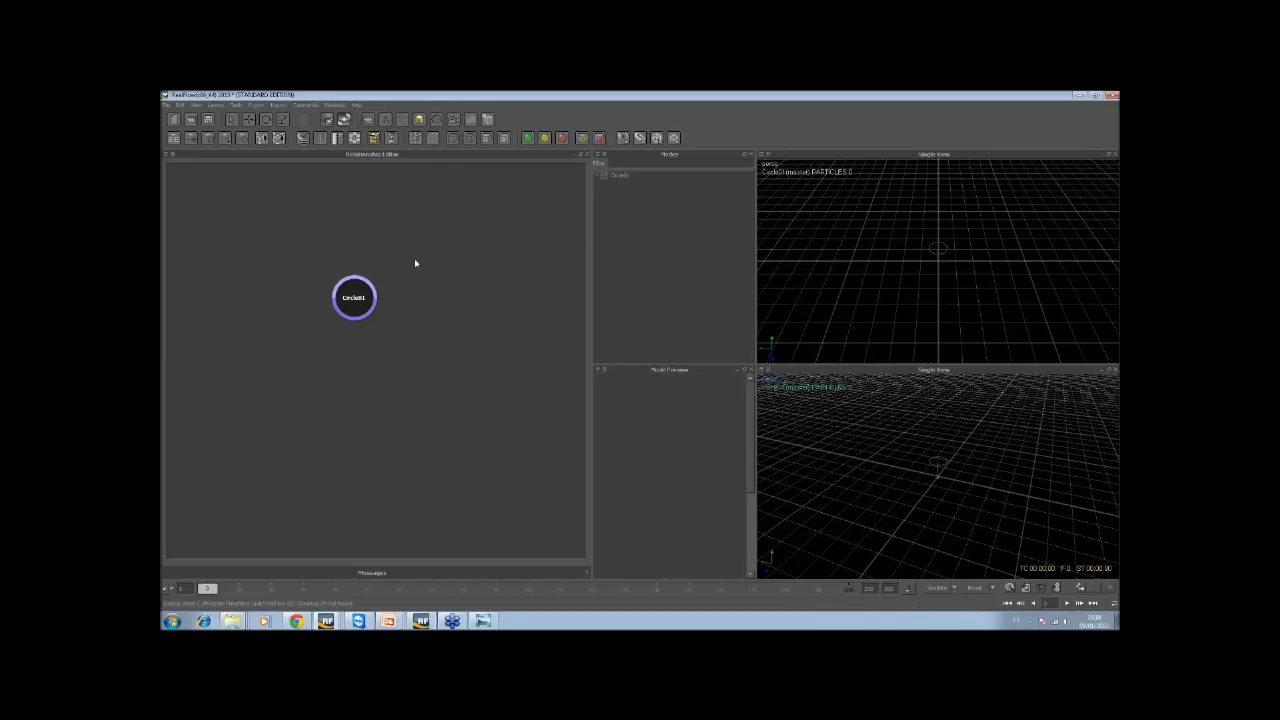
right_click(414, 258)
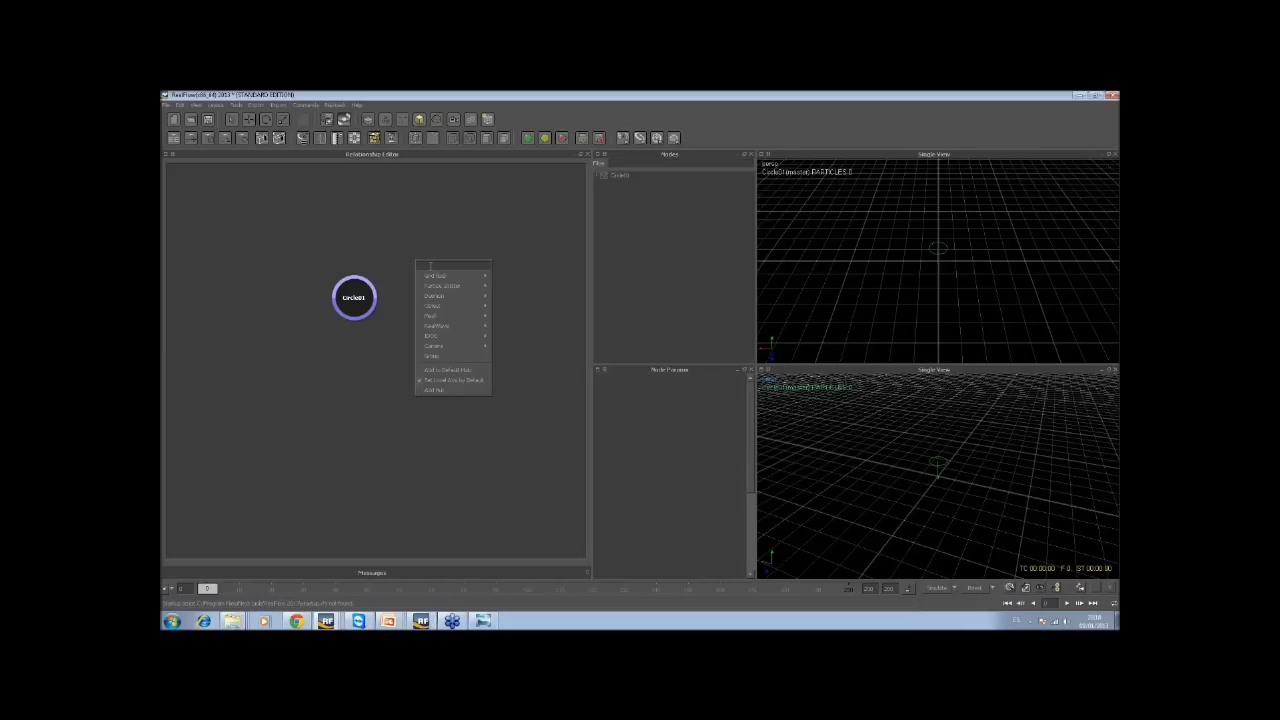
text(sp)
click(515, 272)
drag(428, 282, 415, 308)
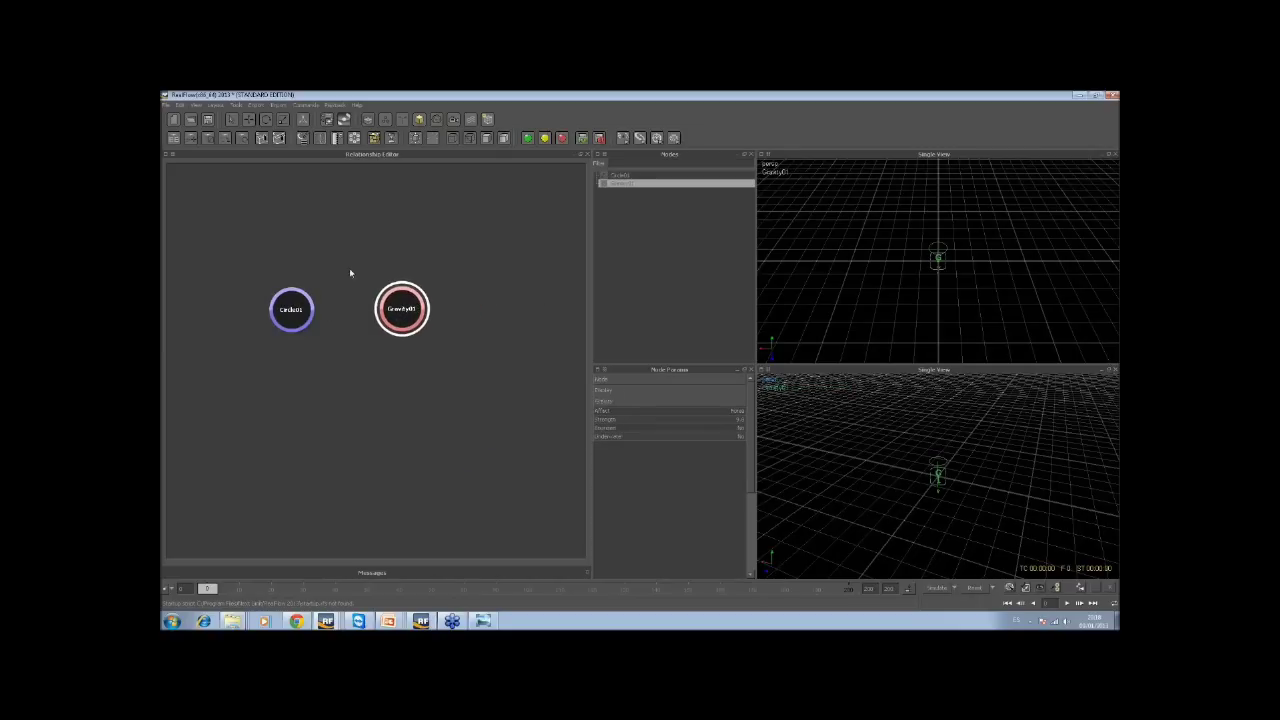
Enable the Add to Default Hub option for nodes created in the Relationship Editor
click(368, 371)
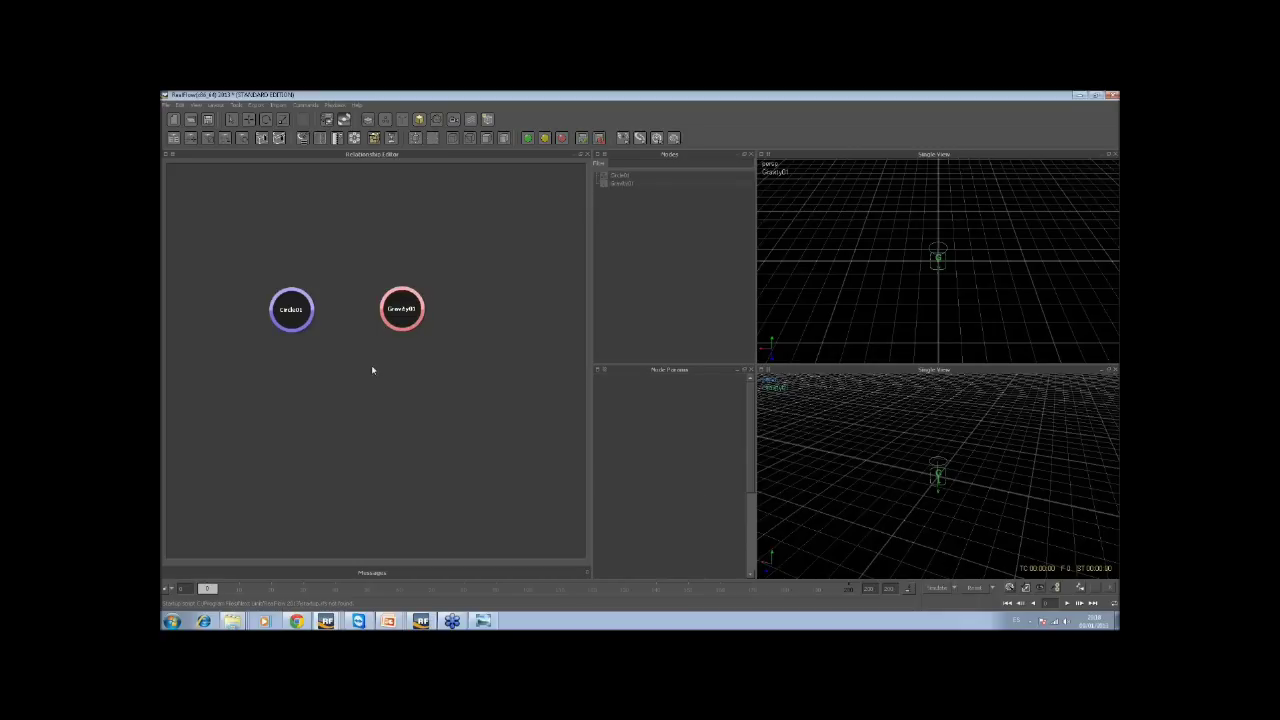
right_click(388, 370)
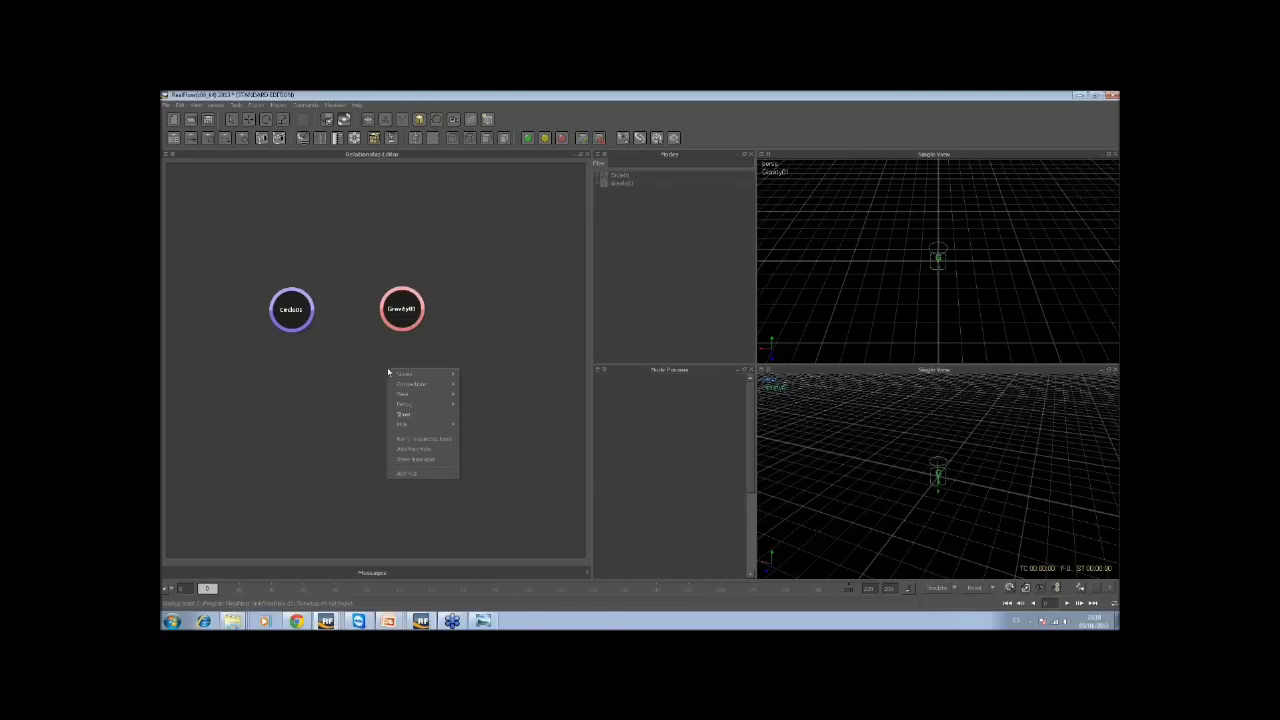
click(360, 369)
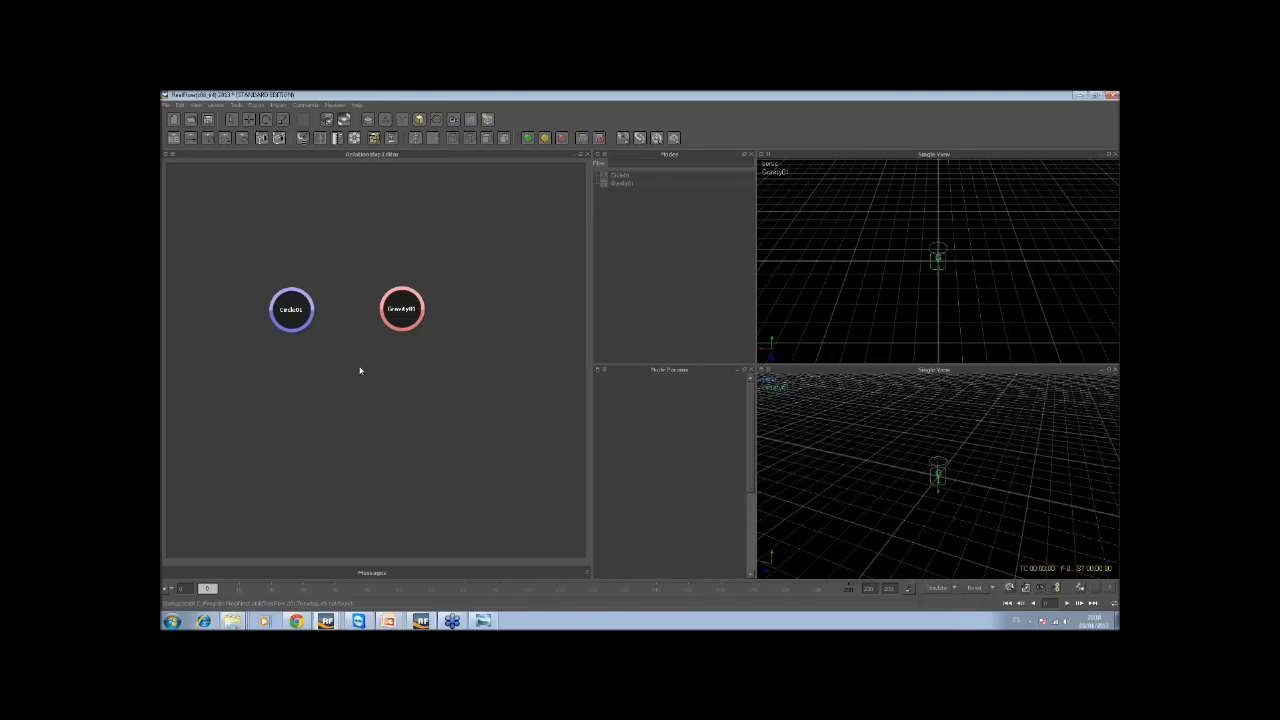
right_click(360, 368)
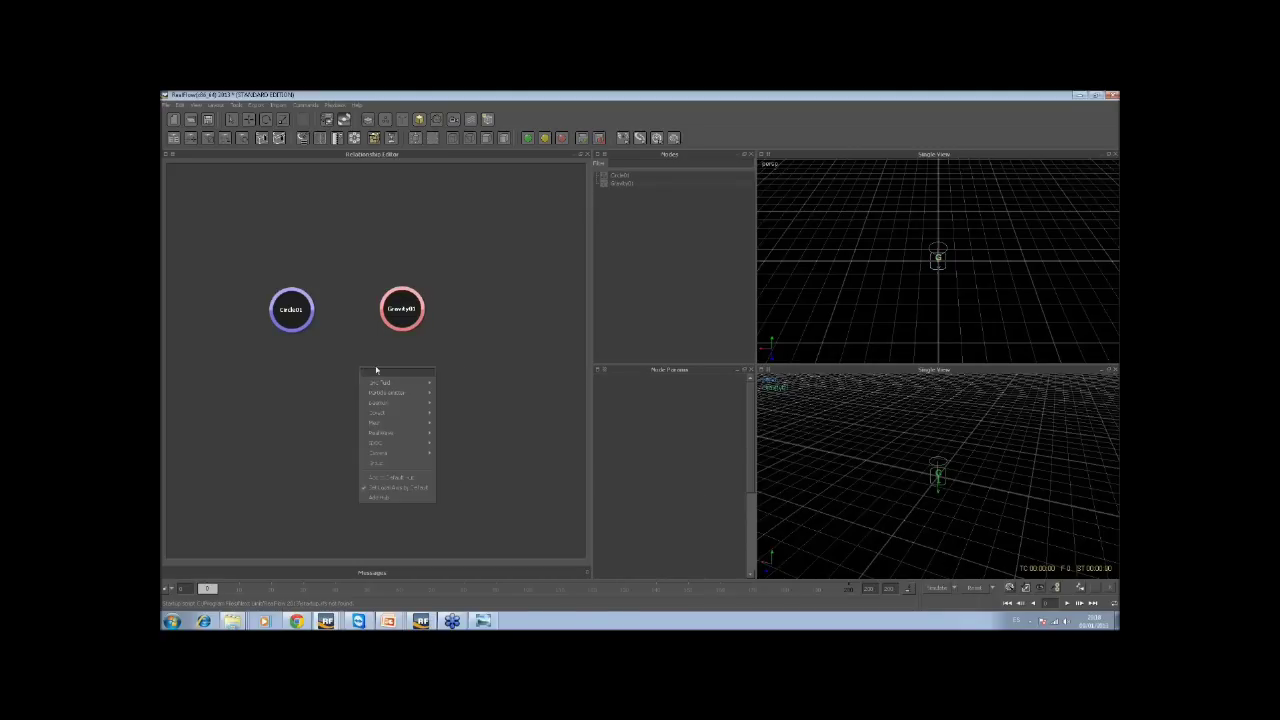
click(373, 478)
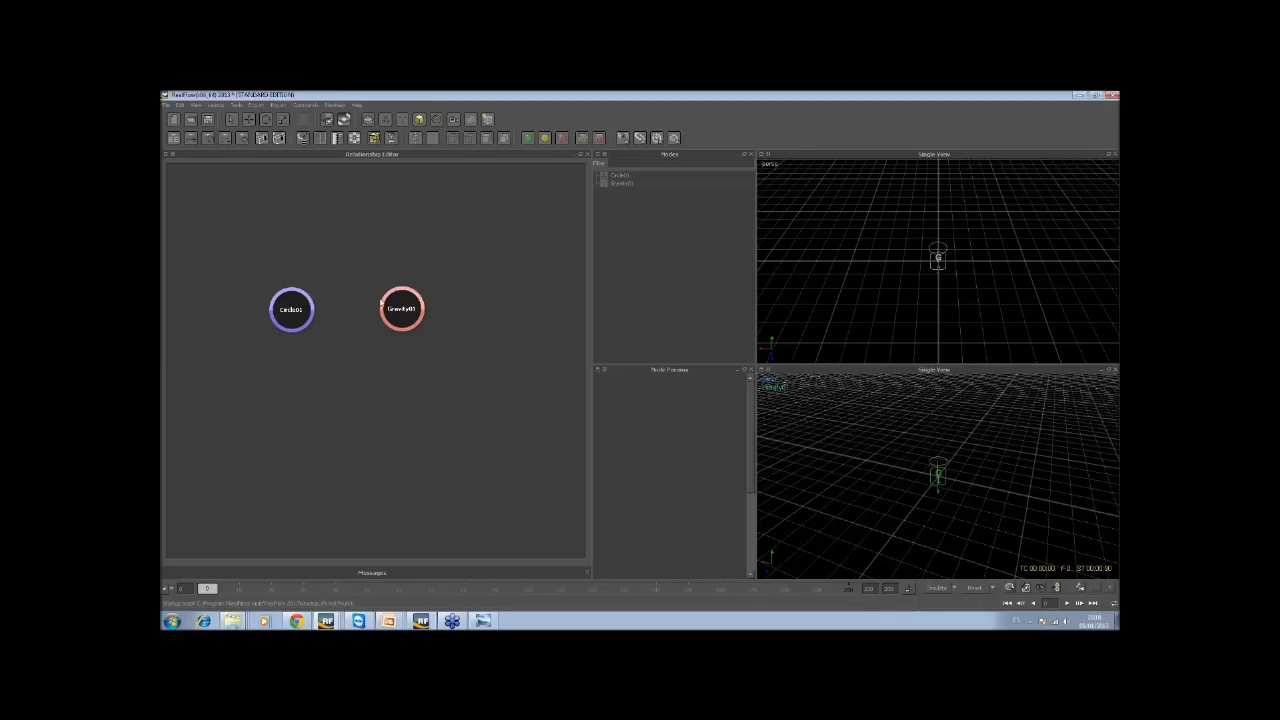
Add a plane object linked to the default hub and move the hub below the other nodes
right_click(401, 372)
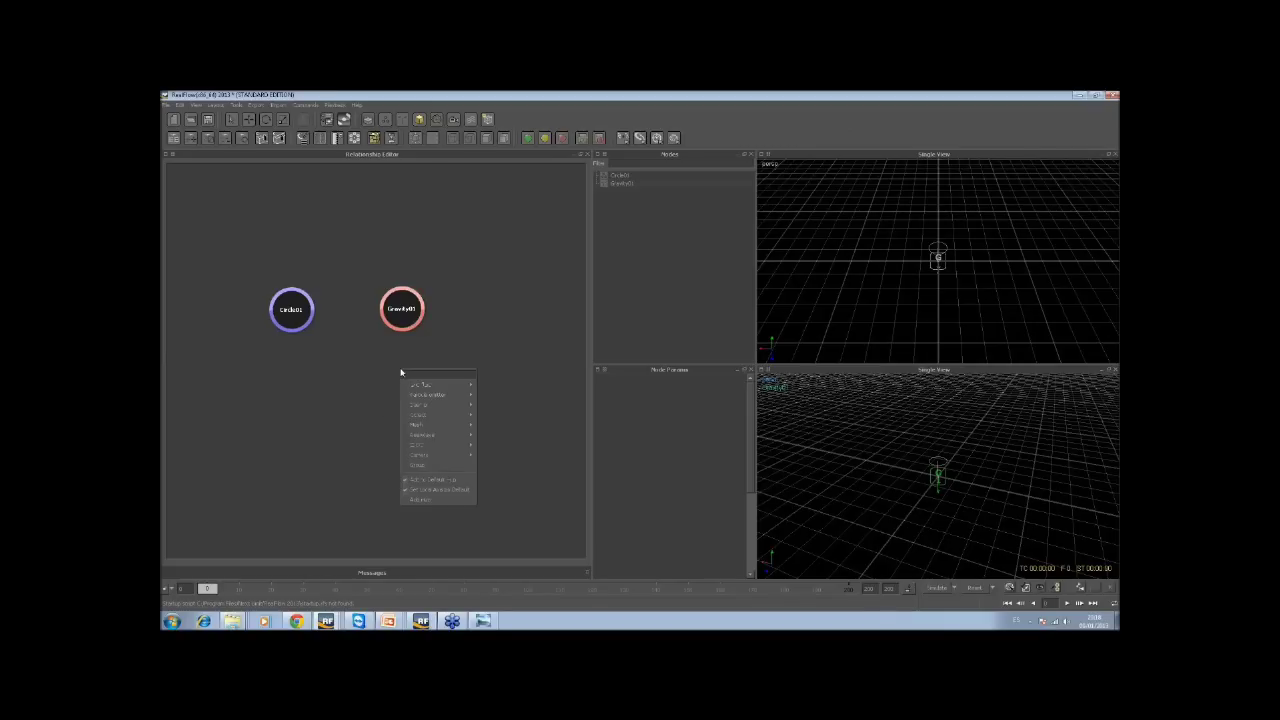
mouse_move(402, 374)
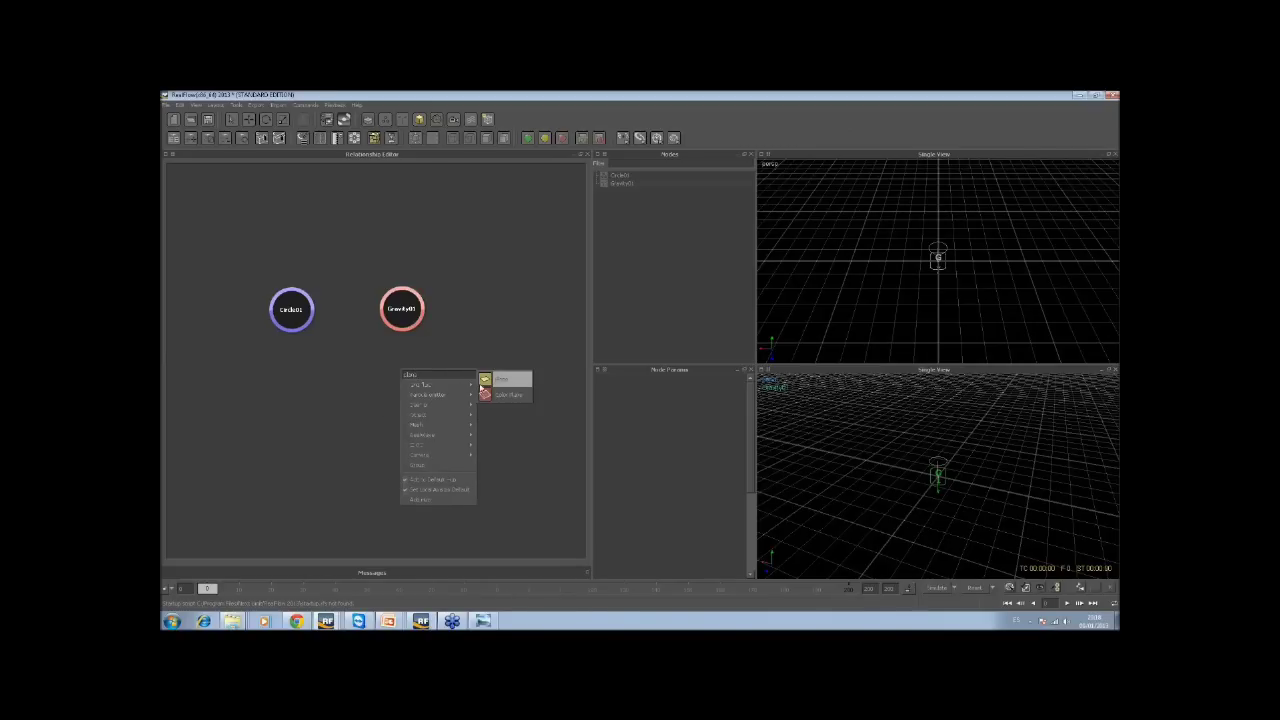
click(490, 378)
drag(500, 366, 341, 466)
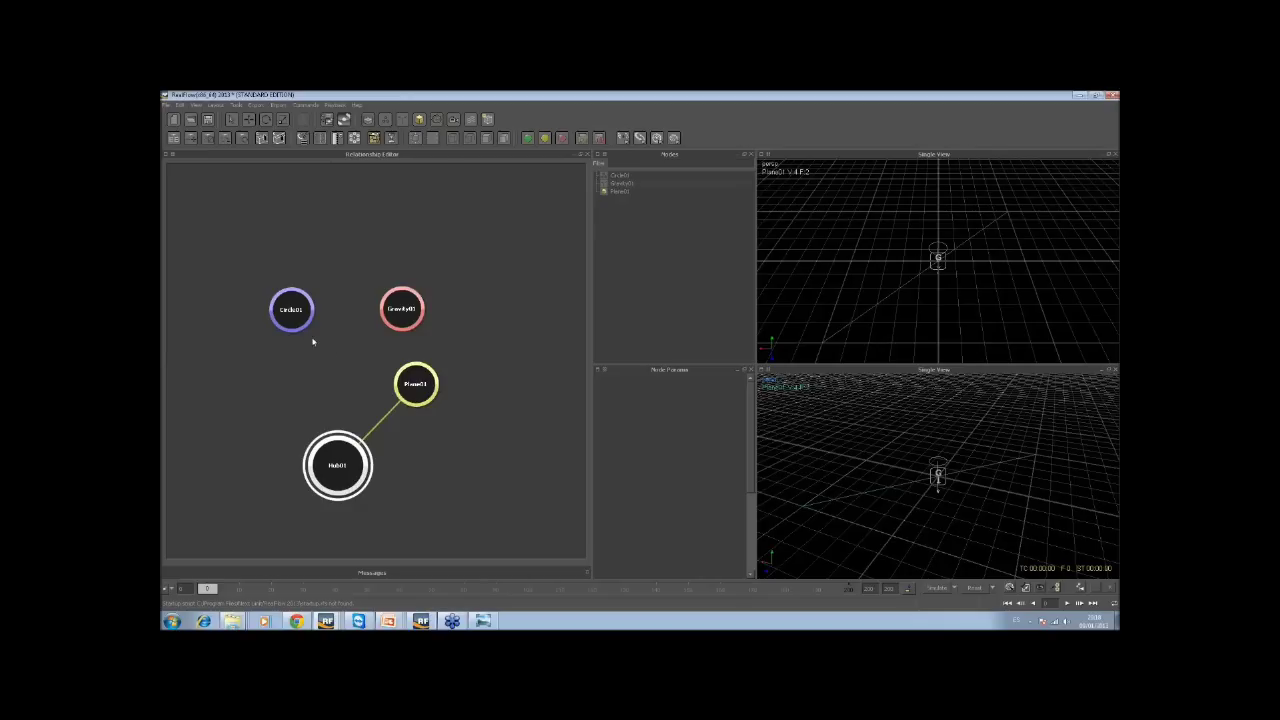
Connect the circle emitter and the gravity daemon to the hub and adjust the positions of both nodes
drag(297, 318, 338, 450)
drag(401, 318, 349, 447)
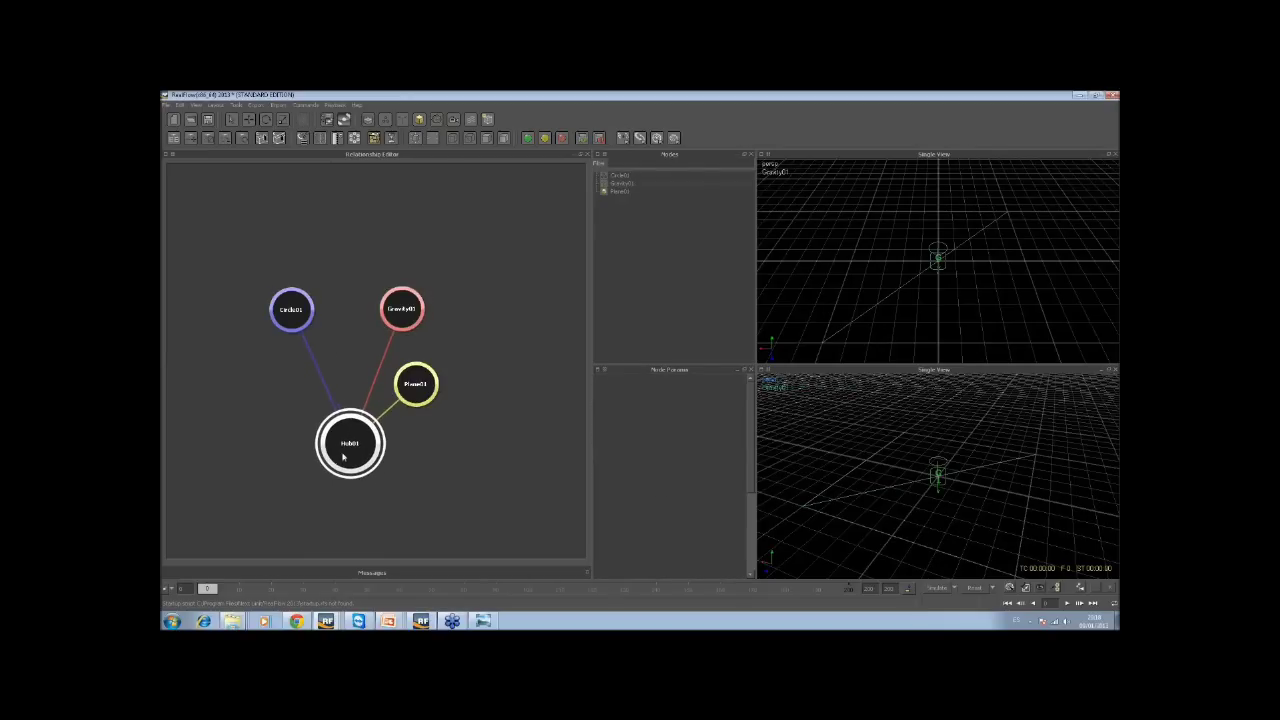
drag(298, 318, 276, 331)
drag(406, 318, 374, 314)
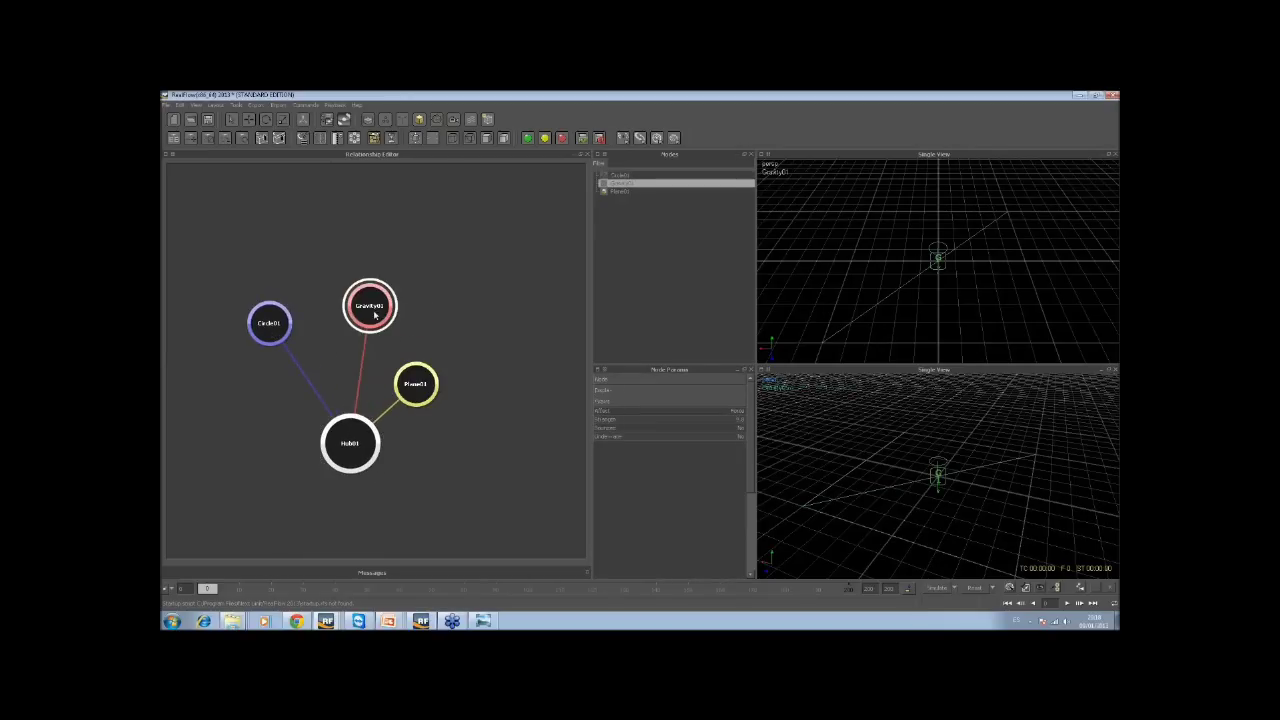
Save the new project as test
click(207, 119)
text(fel)
key(Return)
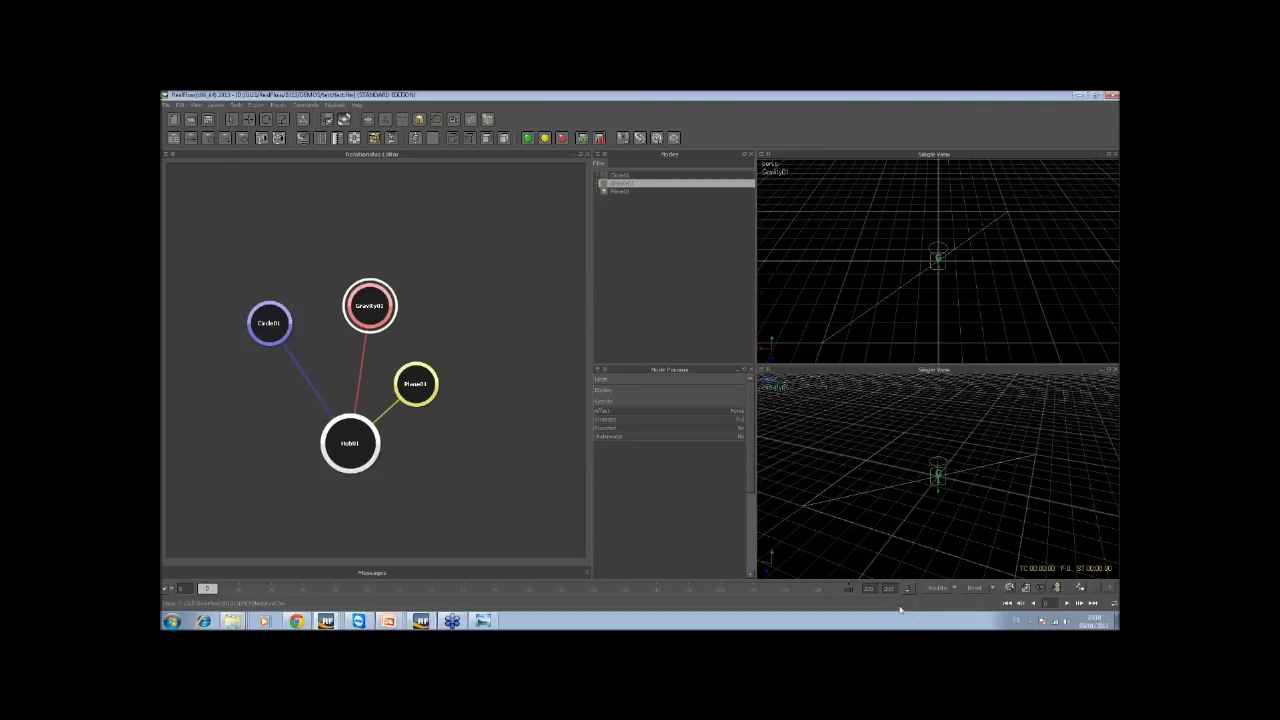
Simulate the hub-linked scene, watch the particles from a lower angle, and stop the simulation
key(ctrl+a)
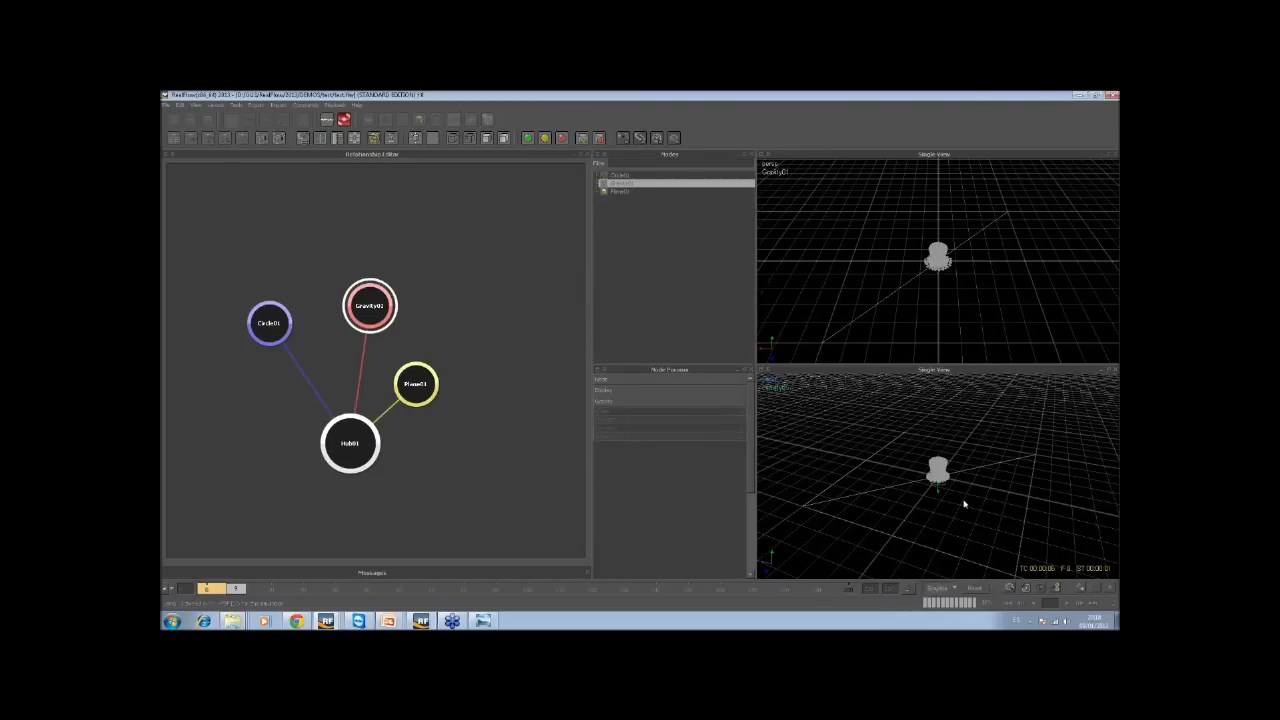
click(940, 472)
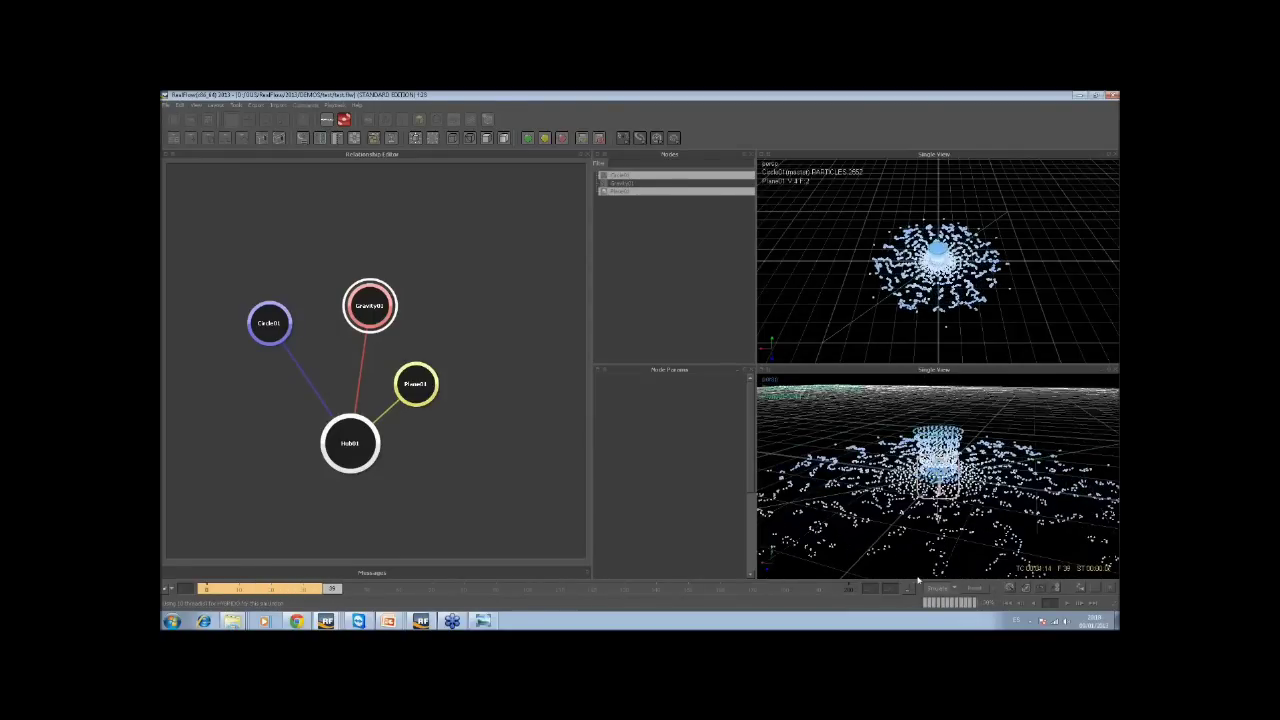
key(ctrl+a)
Spread the plane, circle and gravity nodes out around the hub in the Relationship Editor
click(416, 384)
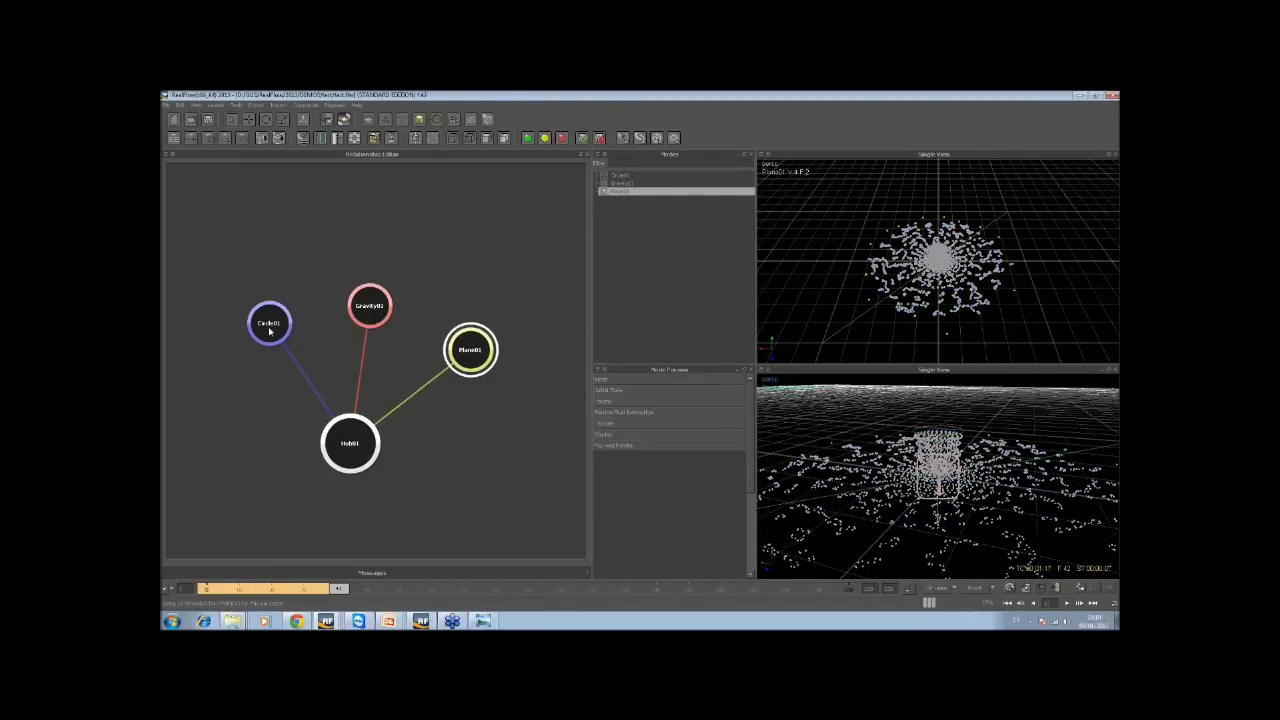
click(269, 328)
click(350, 266)
click(343, 443)
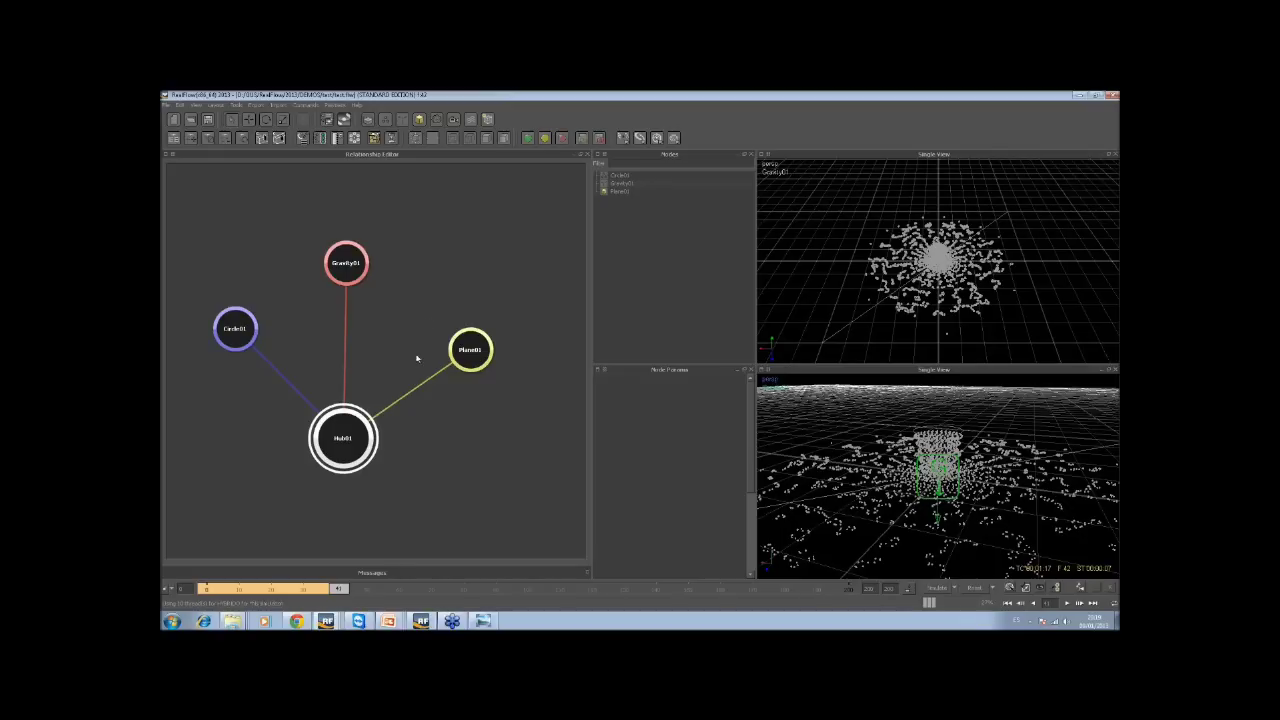
Show the implicit connections in the Relationship Editor and shift the circle, plane and gravity nodes to inspect them
right_click(429, 257)
mouse_move(487, 288)
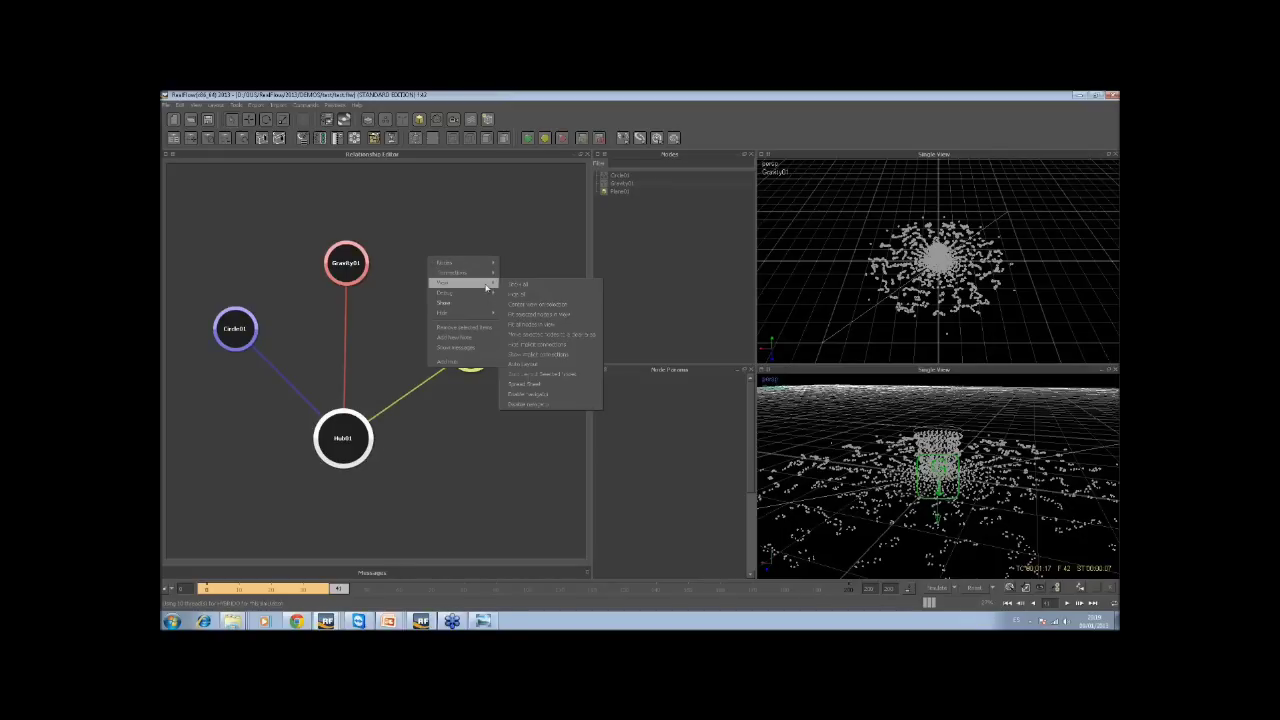
click(559, 356)
mouse_move(245, 333)
mouse_down()
mouse_move(239, 358)
mouse_move(216, 358)
mouse_move(234, 353)
mouse_up()
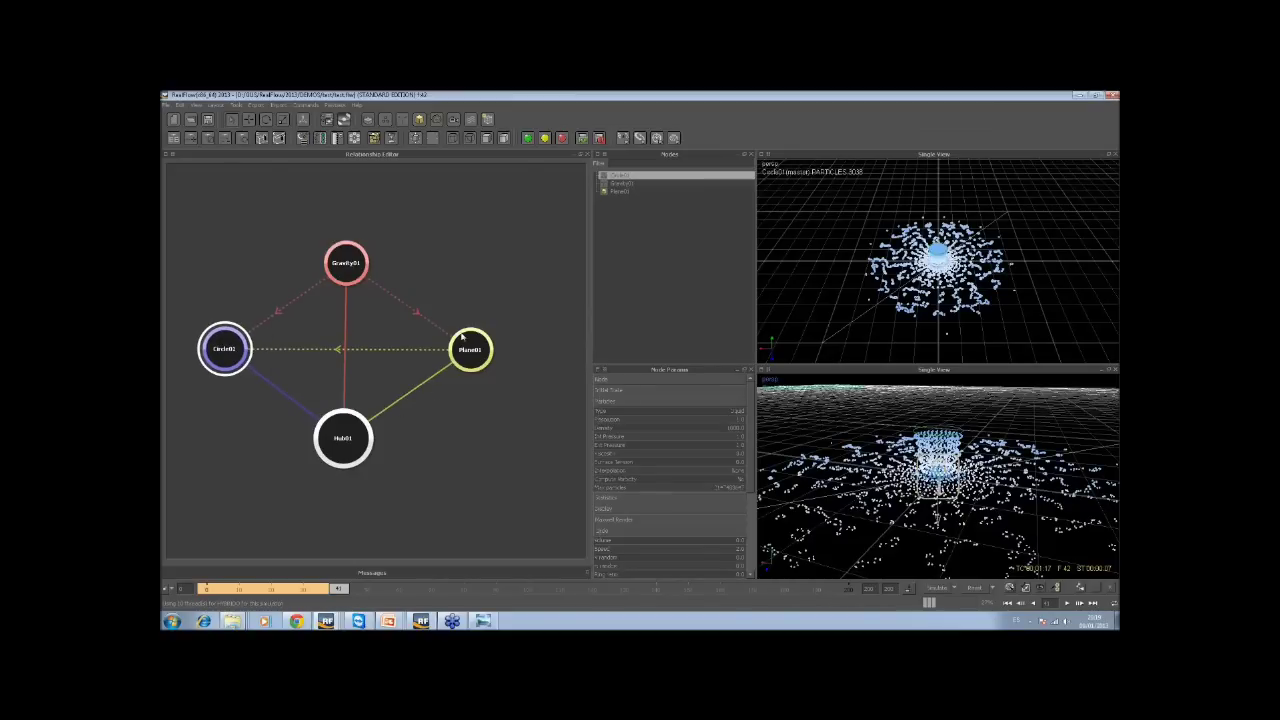
drag(476, 357, 473, 347)
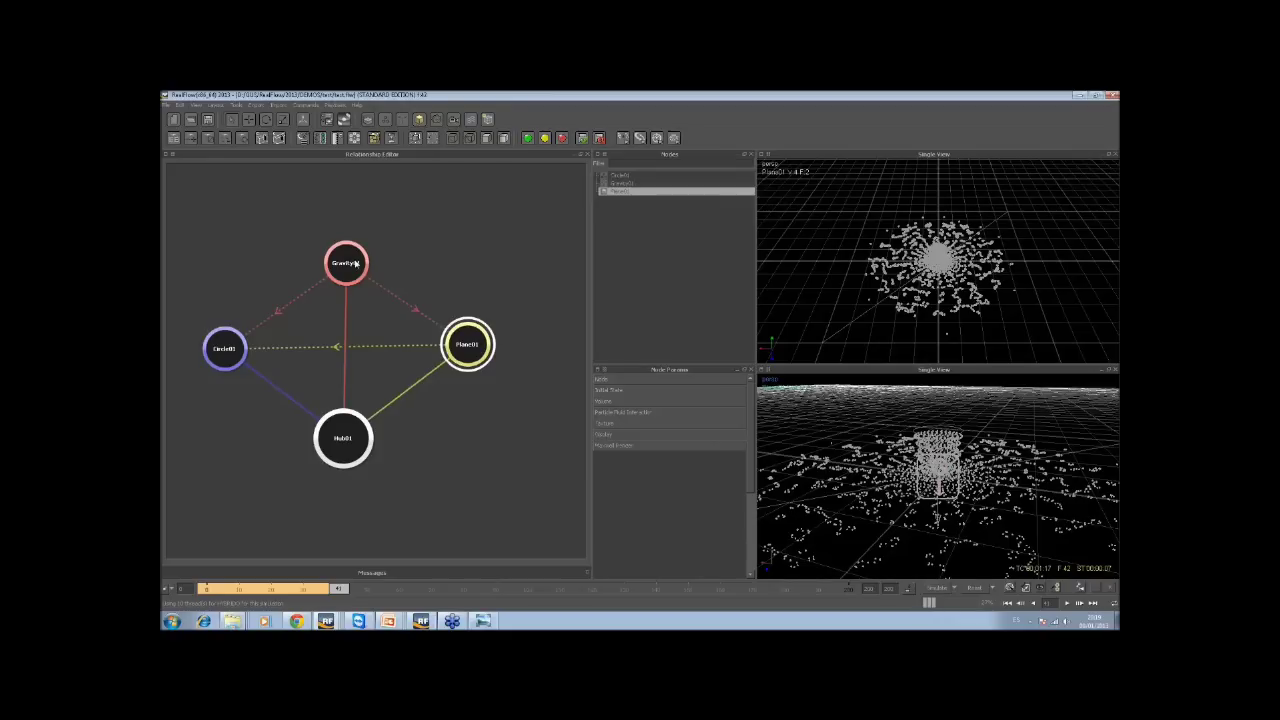
drag(346, 263, 344, 253)
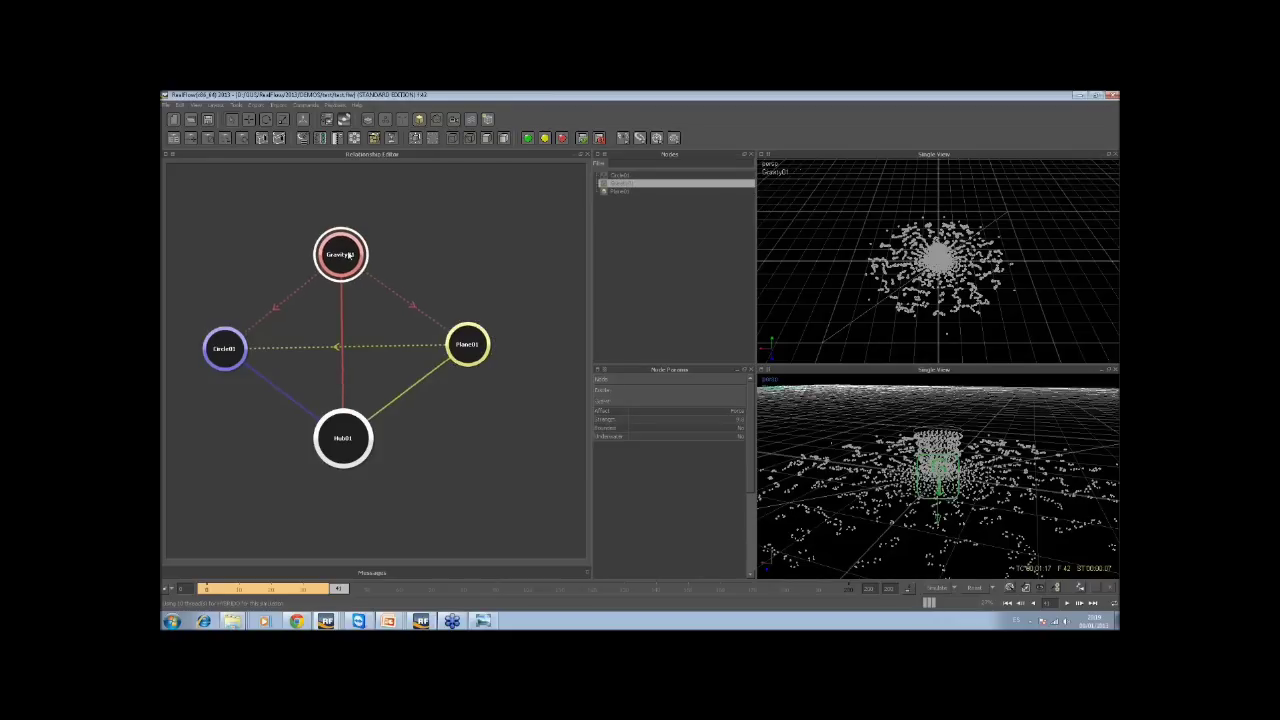
click(228, 358)
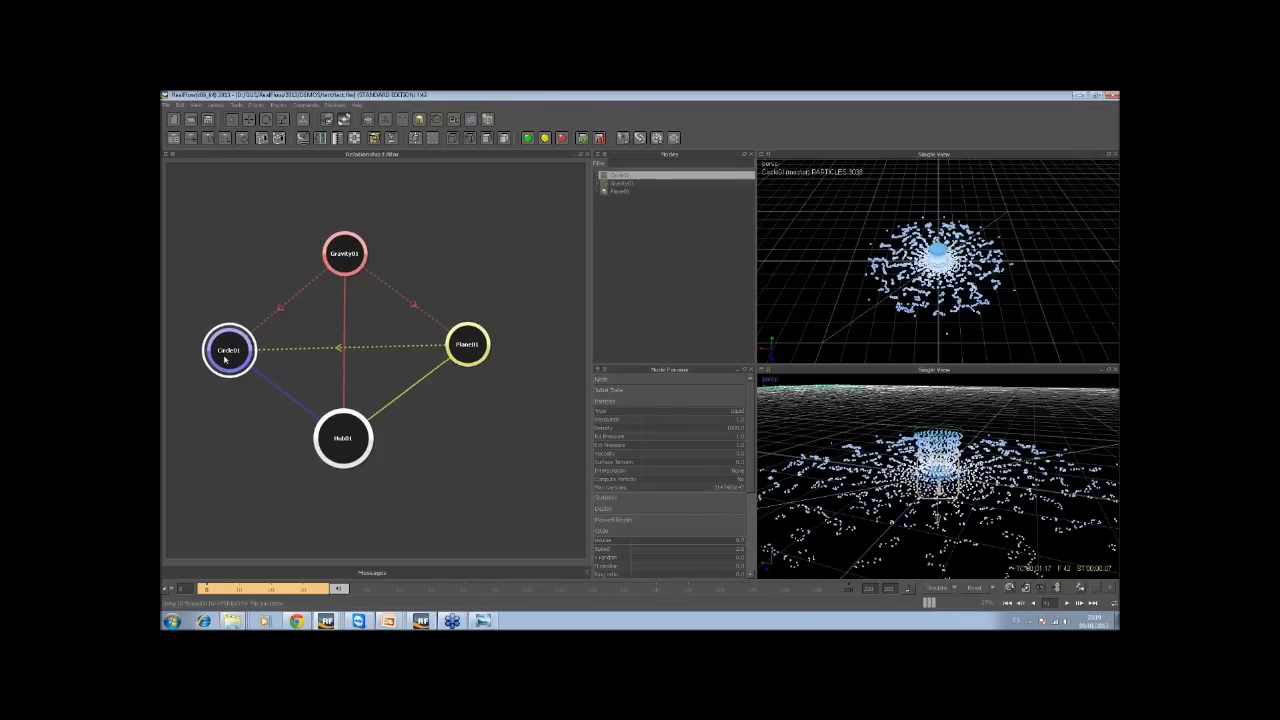
Delete the hub and link the gravity daemon and the plane directly to the circle emitter
mouse_move(338, 437)
mouse_down()
mouse_move(337, 455)
mouse_move(348, 452)
mouse_up()
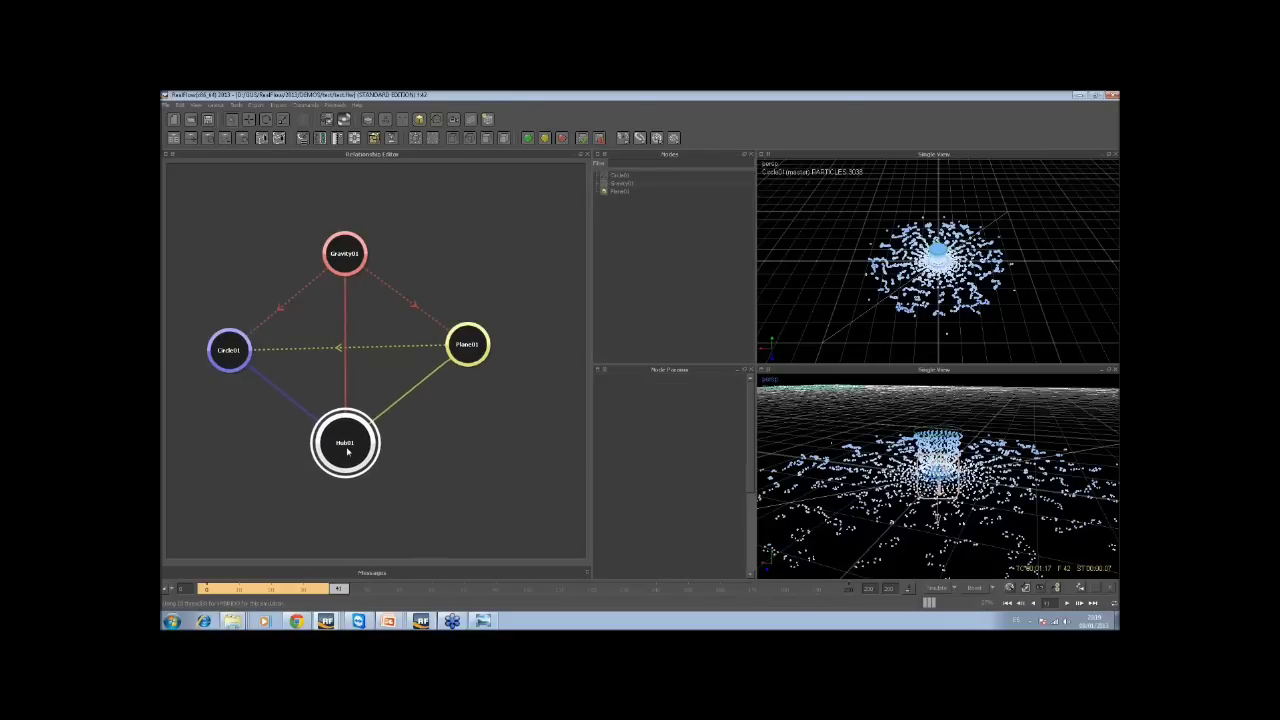
key(Delete)
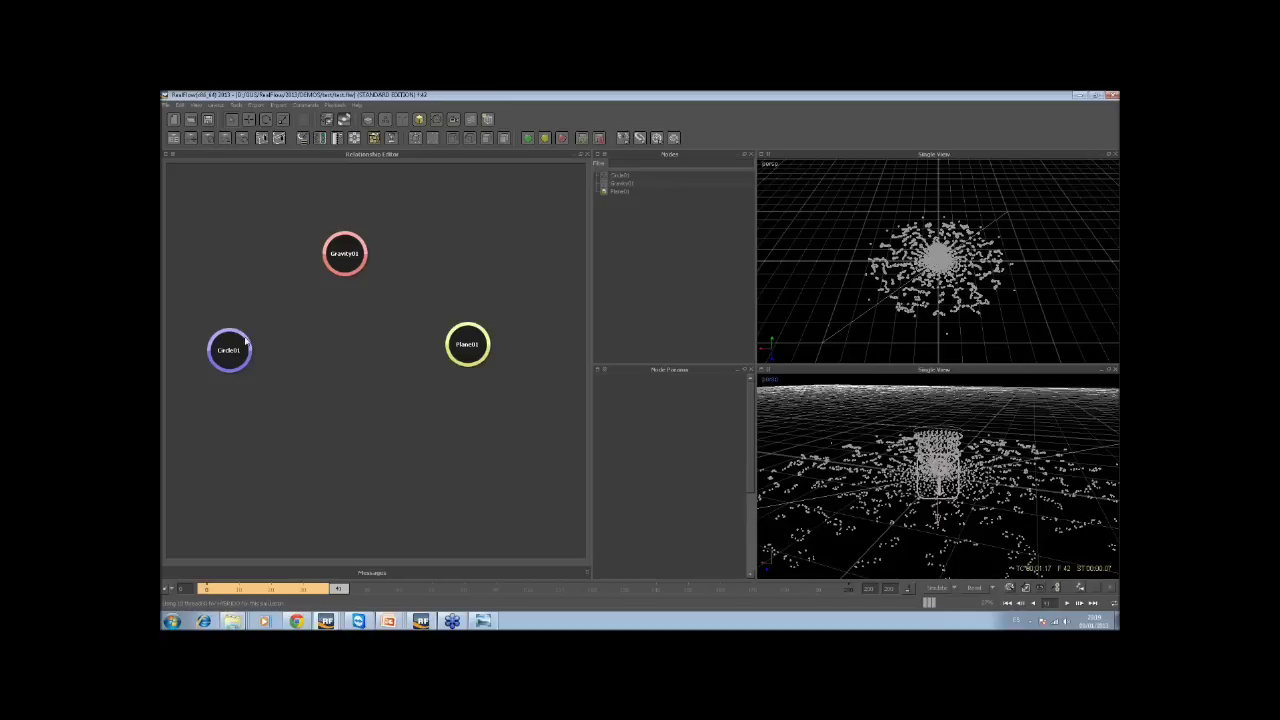
drag(247, 342, 333, 268)
drag(453, 343, 269, 340)
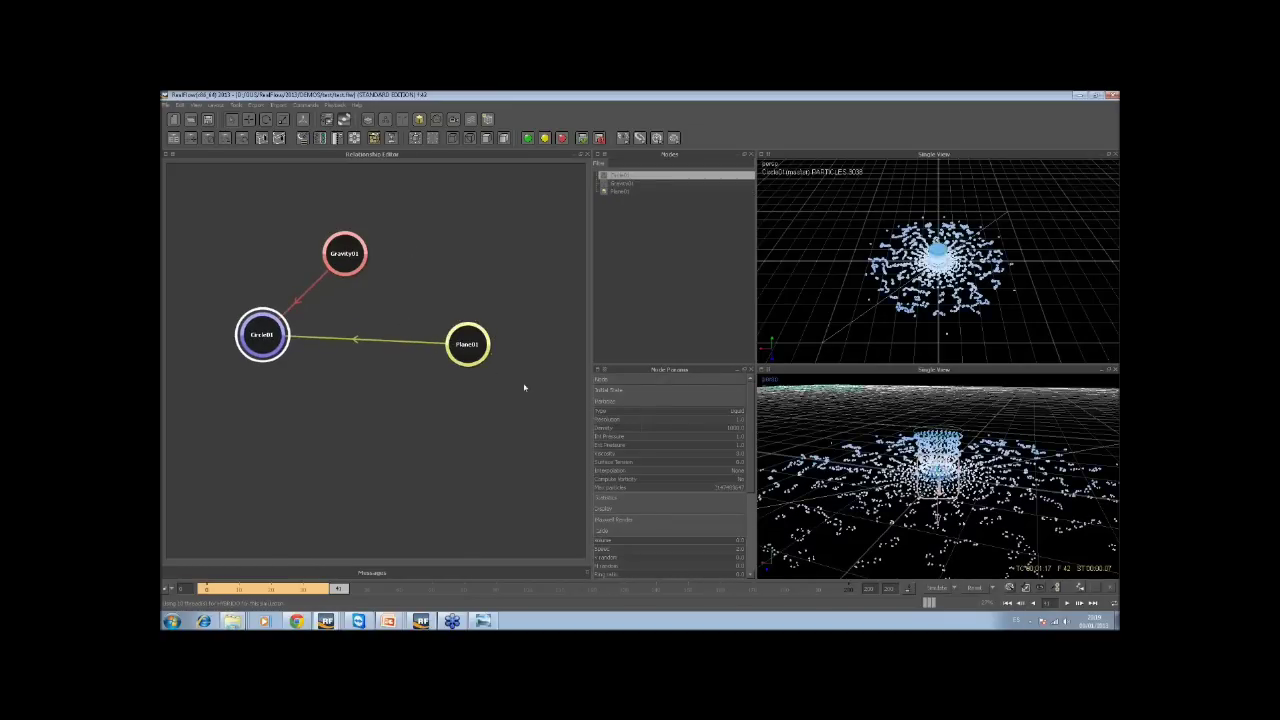
Reset the scene, simulate the particles with the direct links to the circle emitter, stop, and reset again
click(976, 589)
key(Return)
click(944, 590)
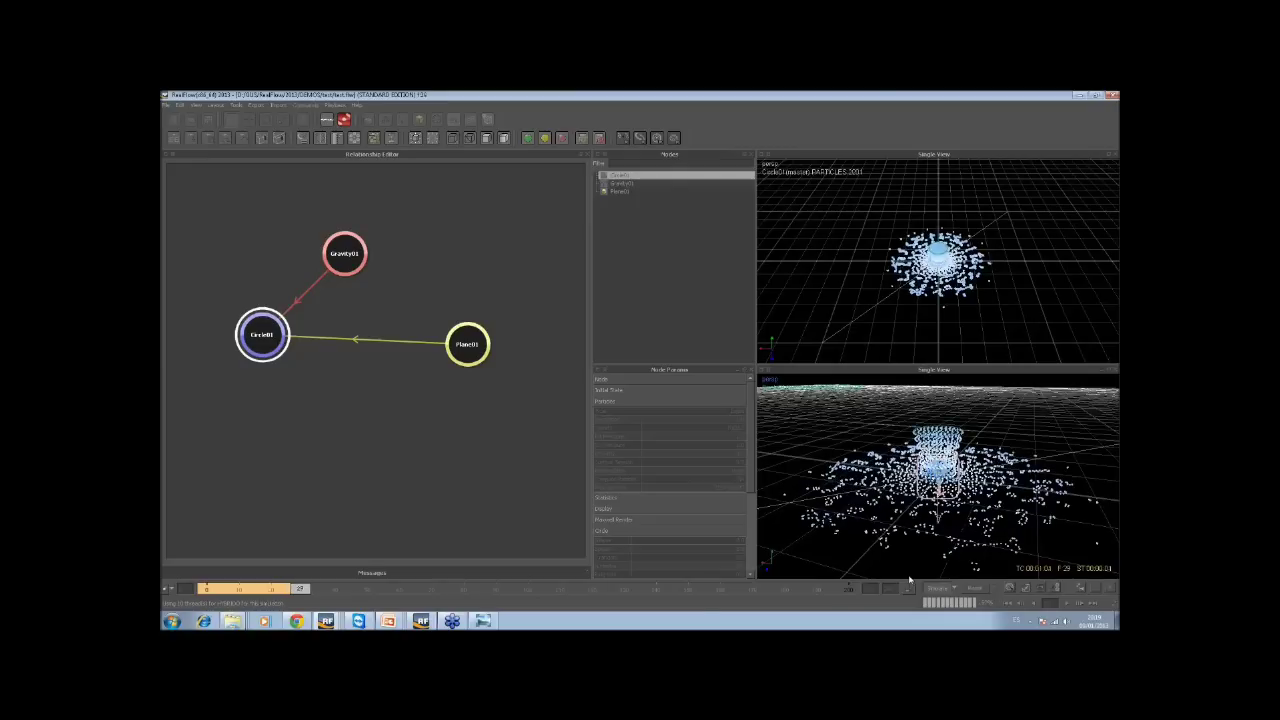
click(940, 590)
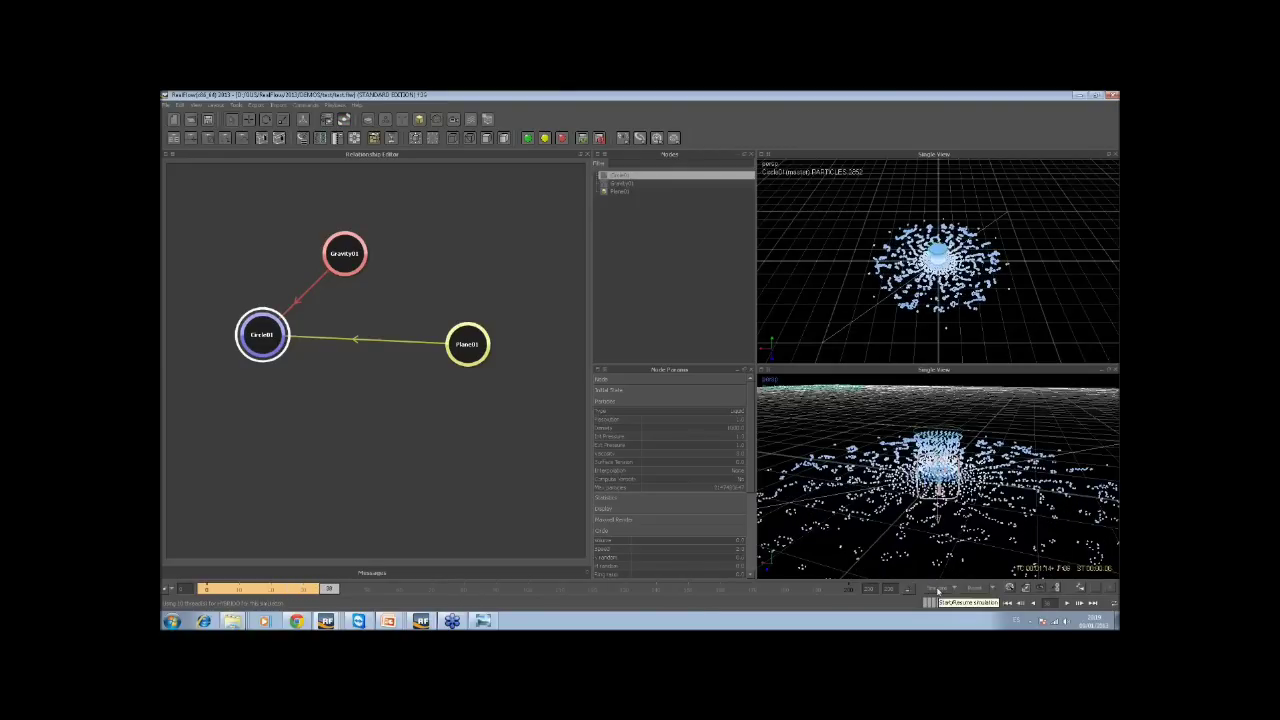
click(972, 589)
click(620, 360)
Pile the gravity and plane nodes on top of the circle node in the Relationship Editor
drag(275, 330, 297, 388)
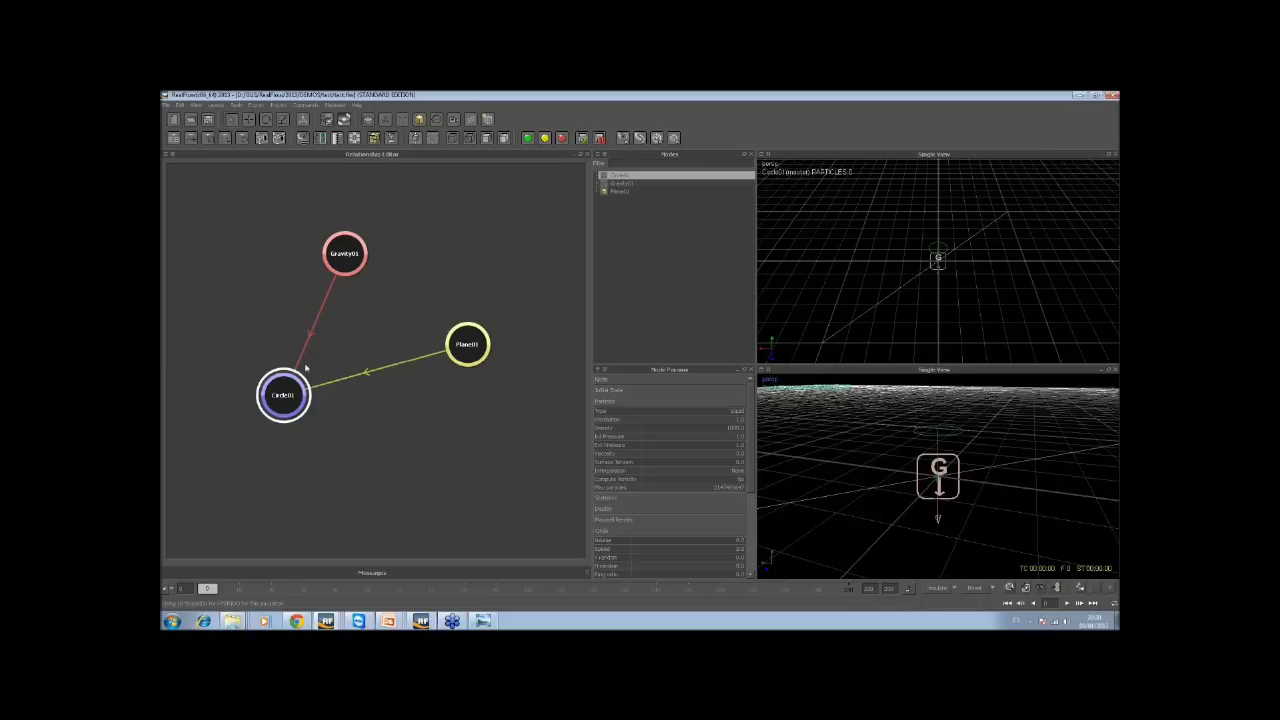
right_click(396, 282)
click(388, 355)
drag(284, 394, 338, 330)
click(347, 268)
drag(347, 270, 319, 326)
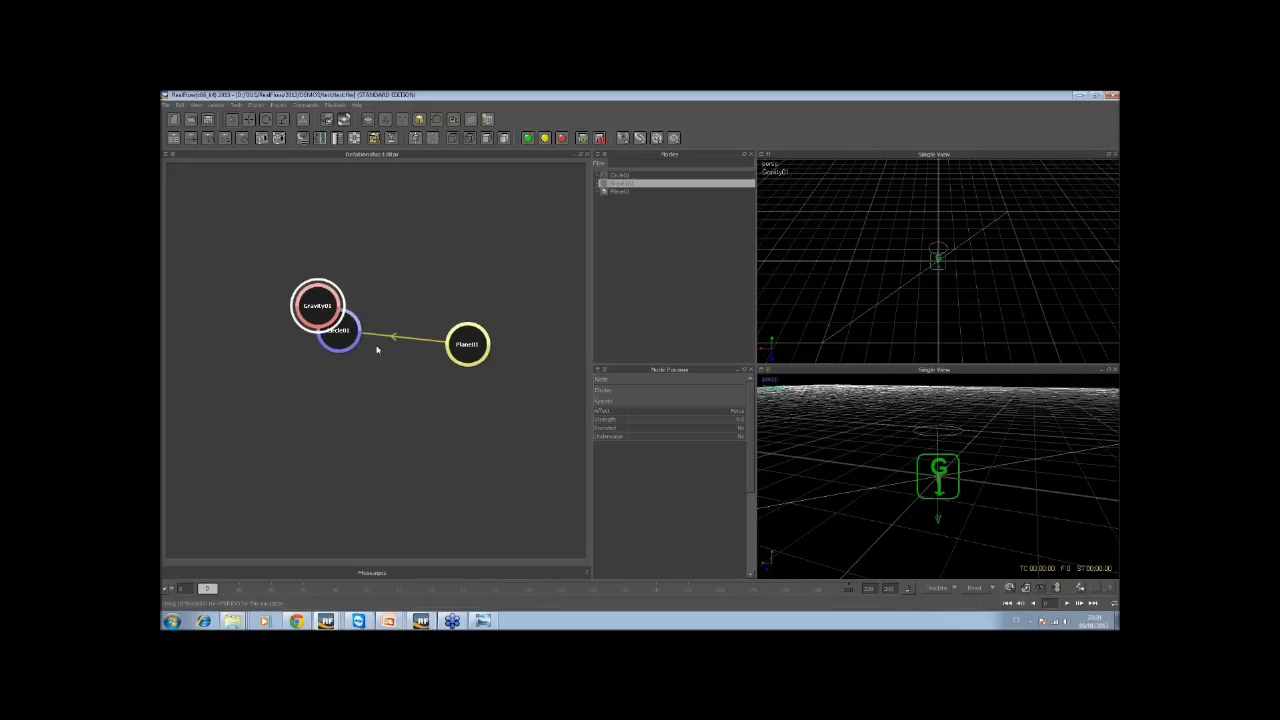
drag(468, 347, 368, 331)
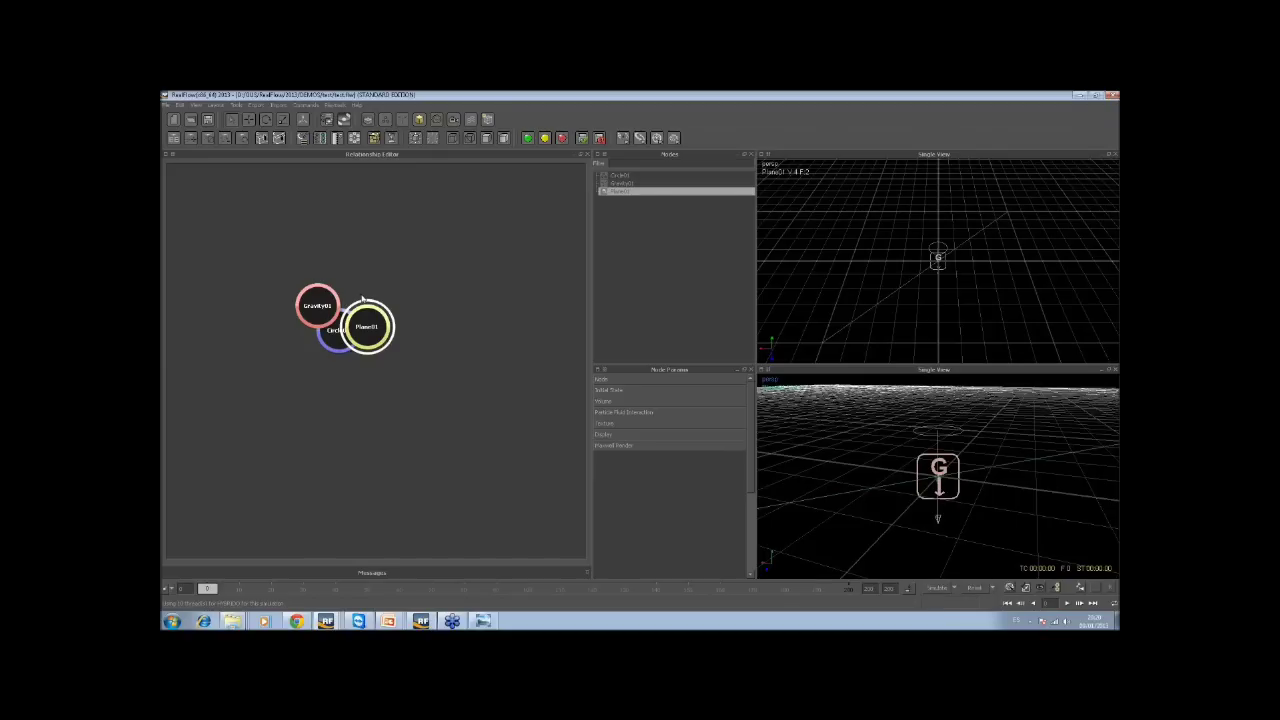
click(323, 313)
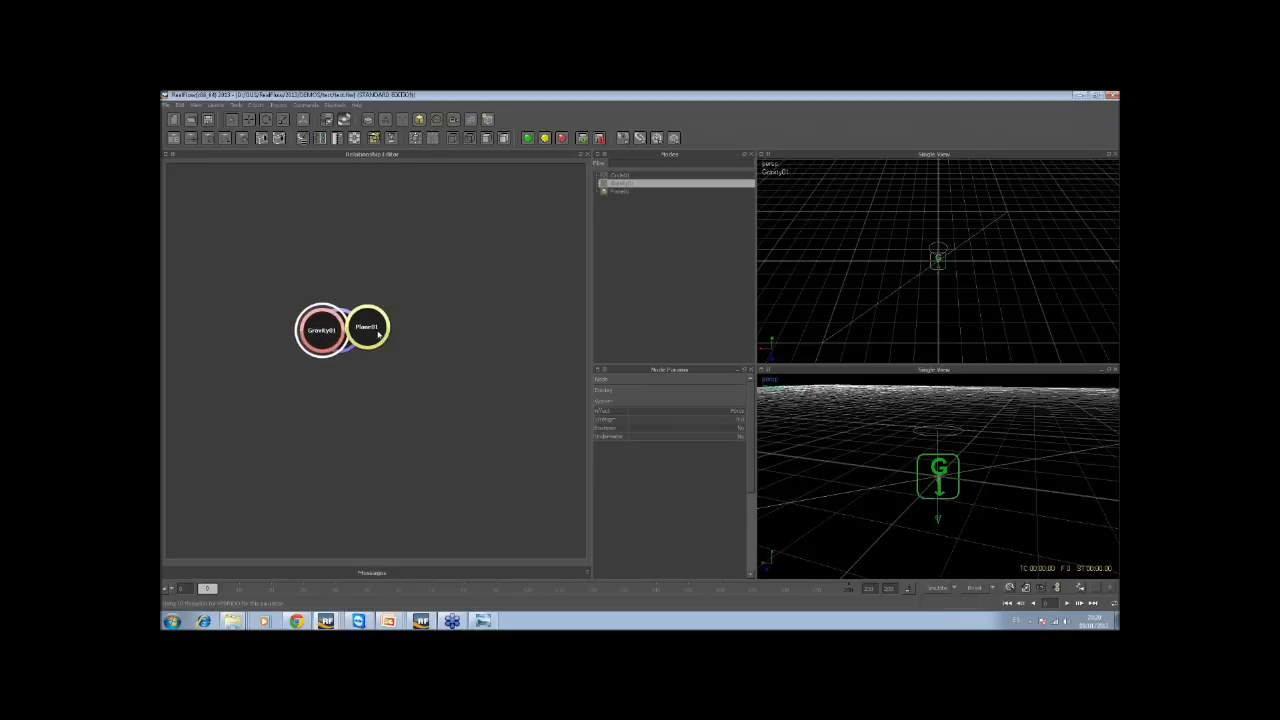
click(356, 322)
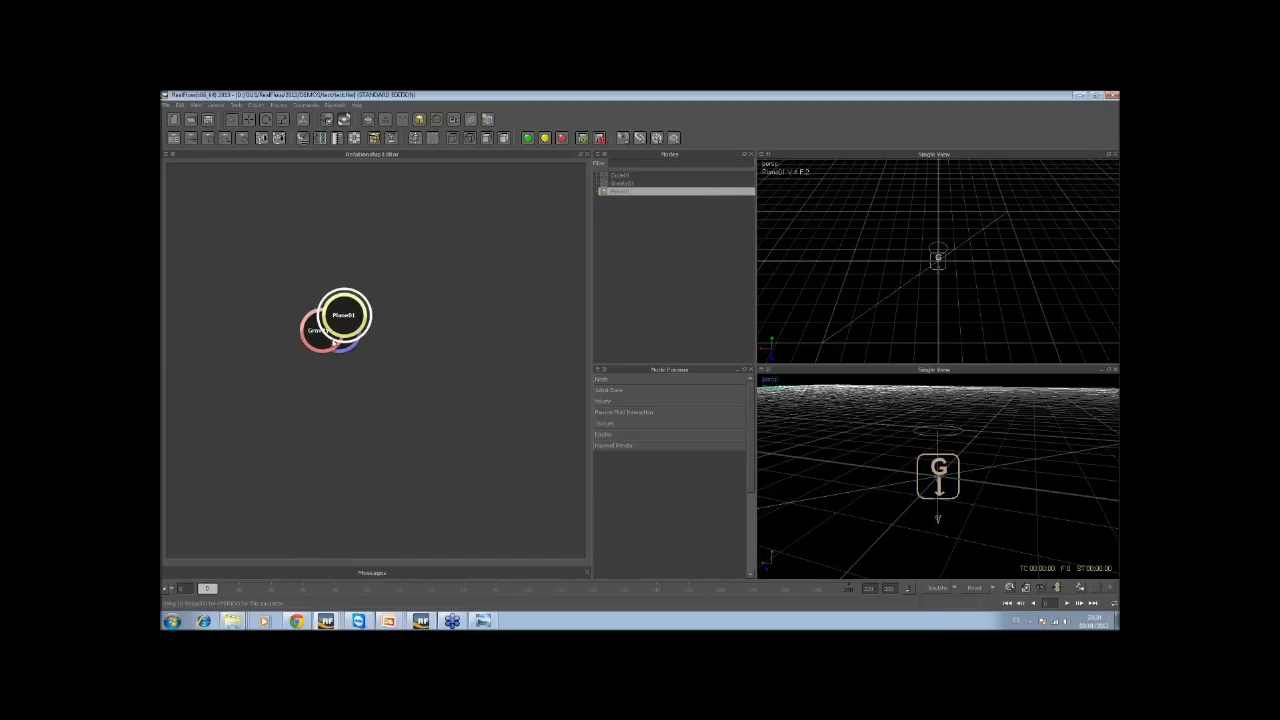
Auto-layout the node graph with the default settings to separate the overlapping nodes
right_click(398, 300)
mouse_move(448, 326)
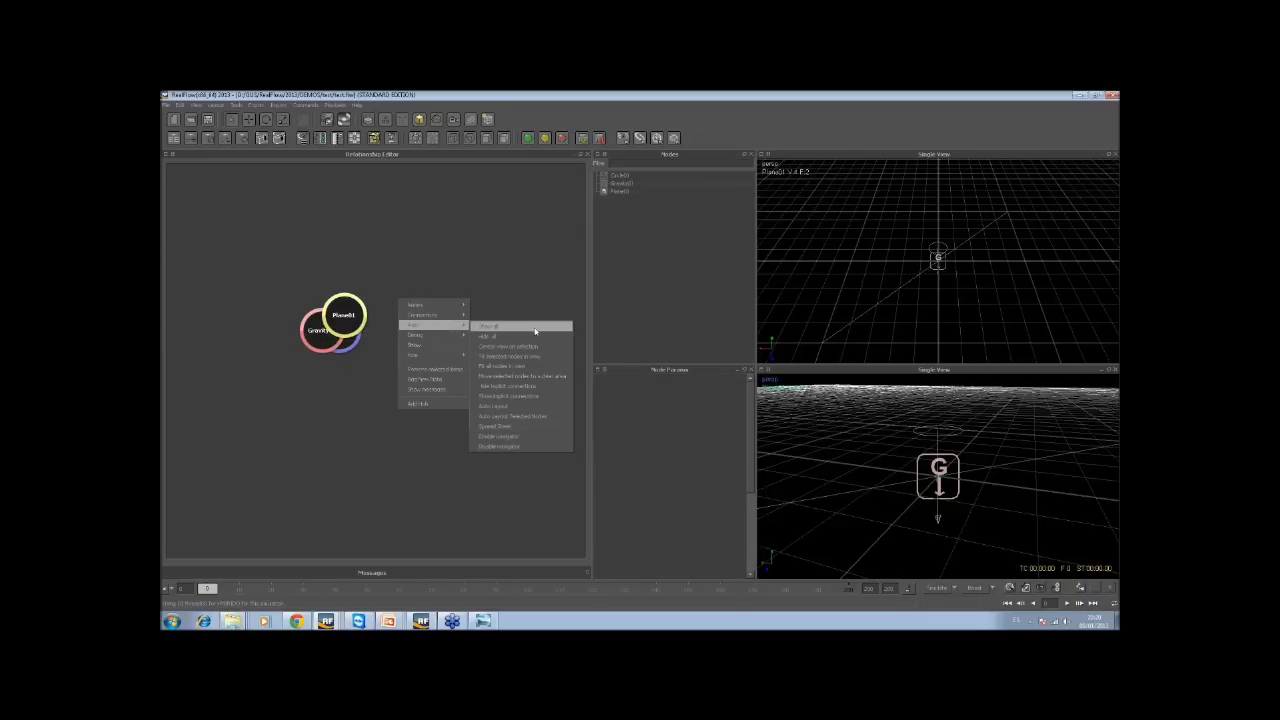
click(511, 406)
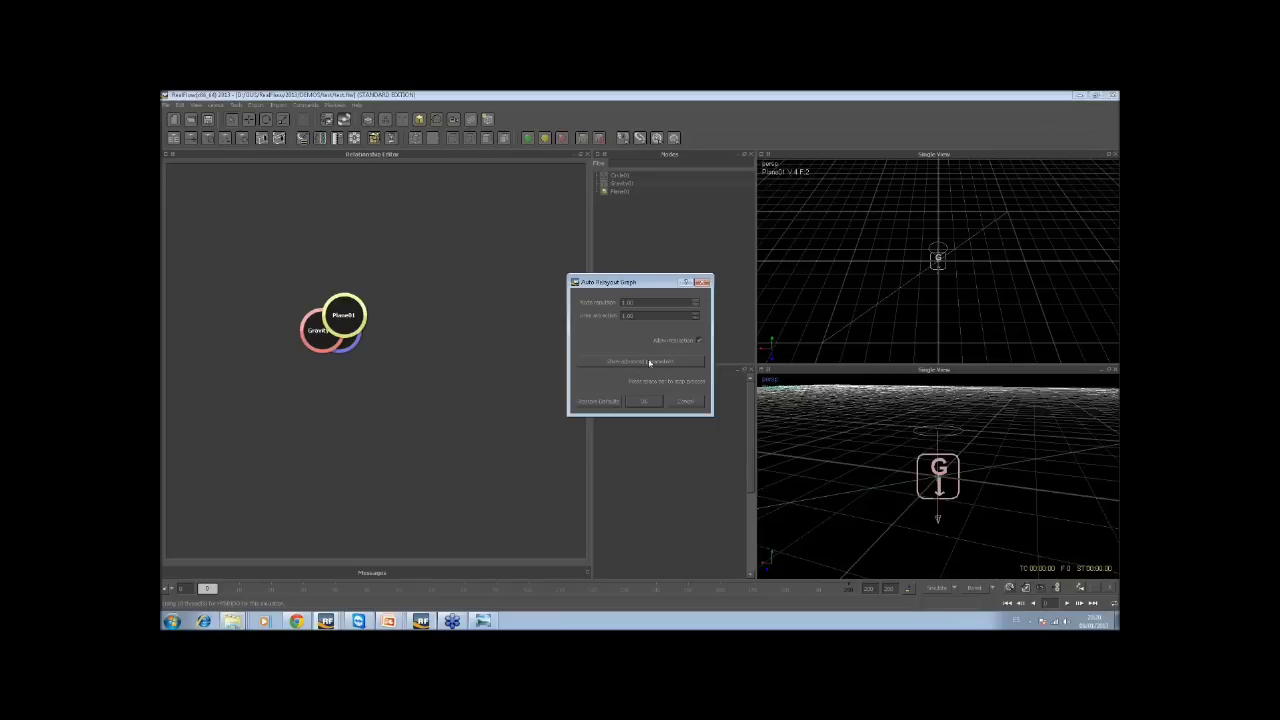
click(645, 401)
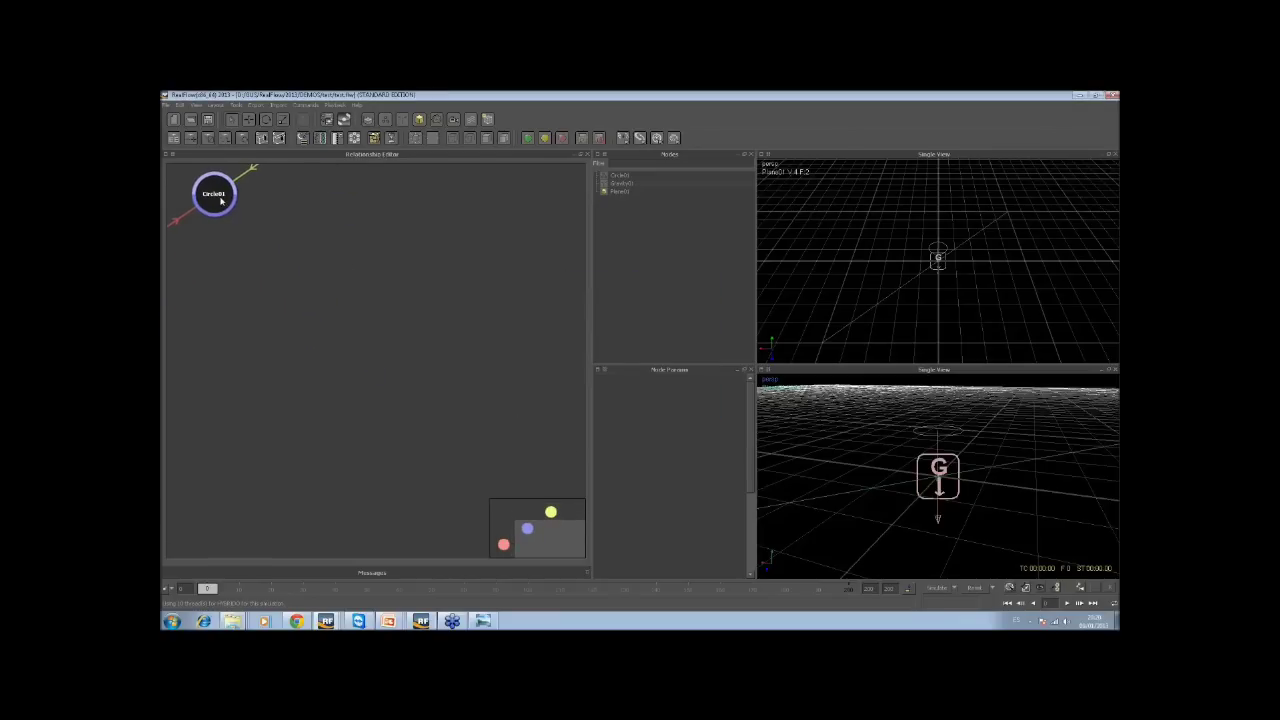
Stack the plane and gravity nodes over the circle node and run the automatic graph layout once more
click(221, 201)
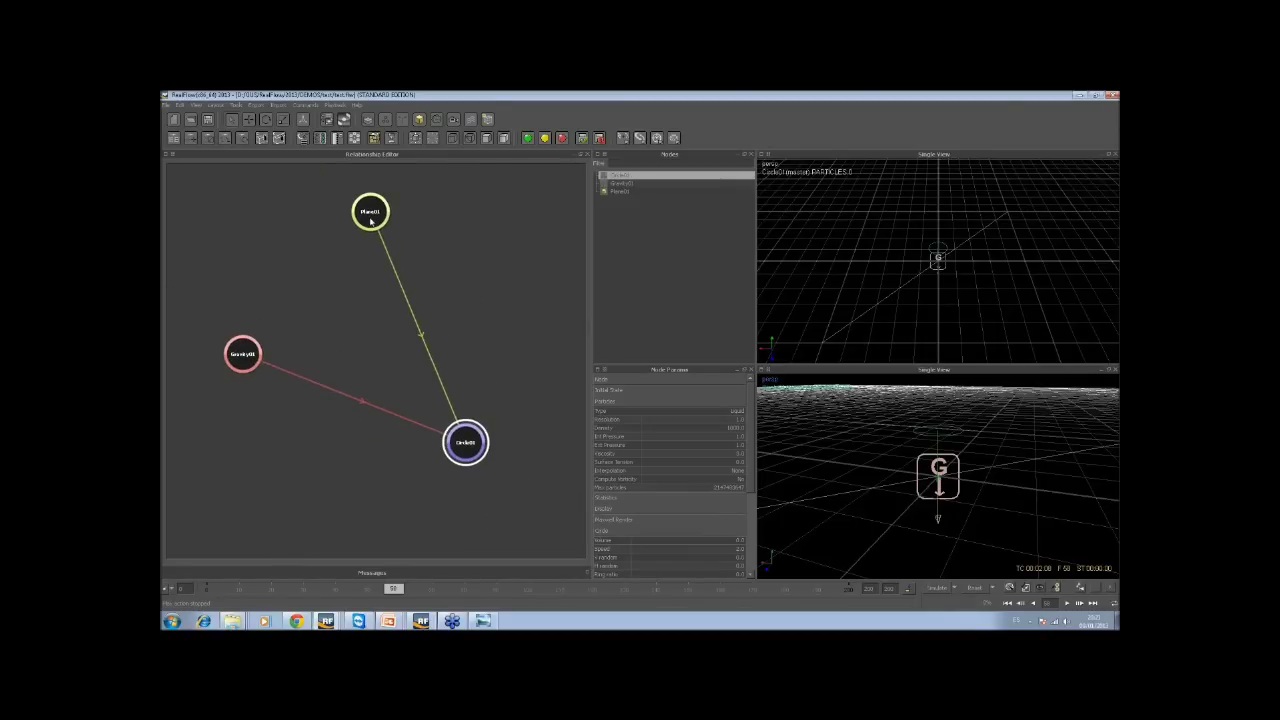
click(370, 214)
click(248, 357)
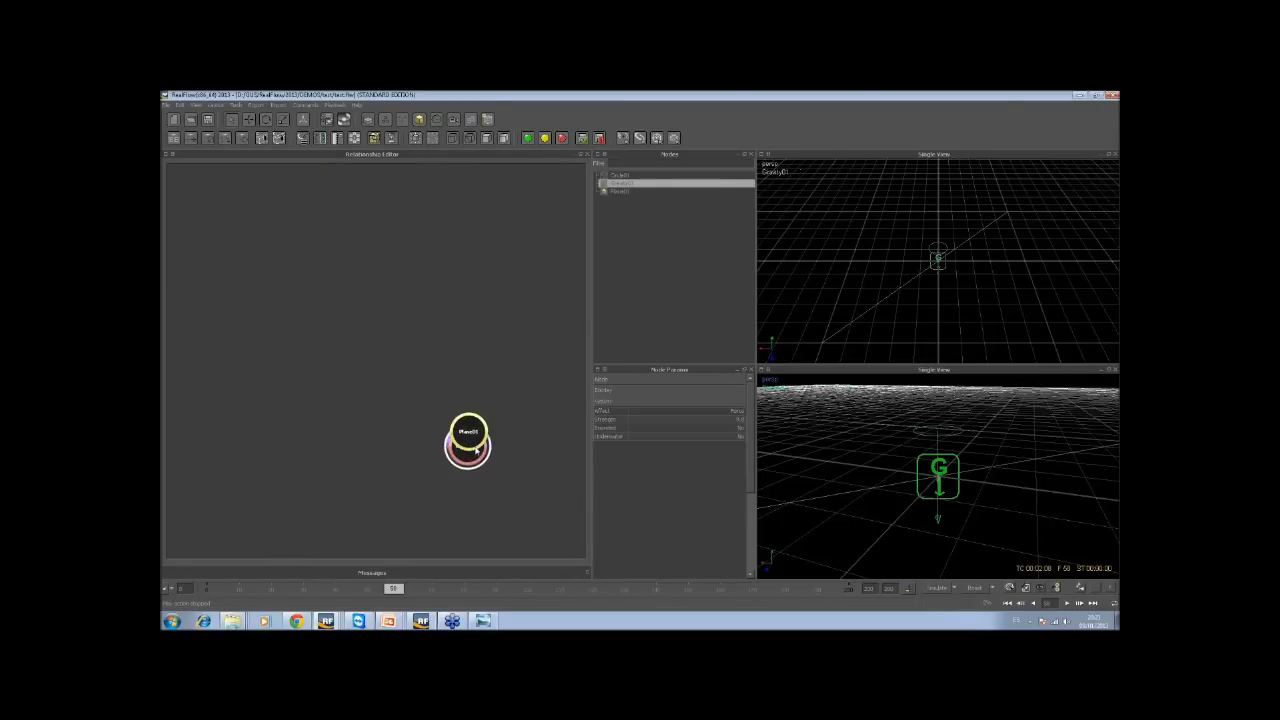
right_click(476, 452)
mouse_move(425, 372)
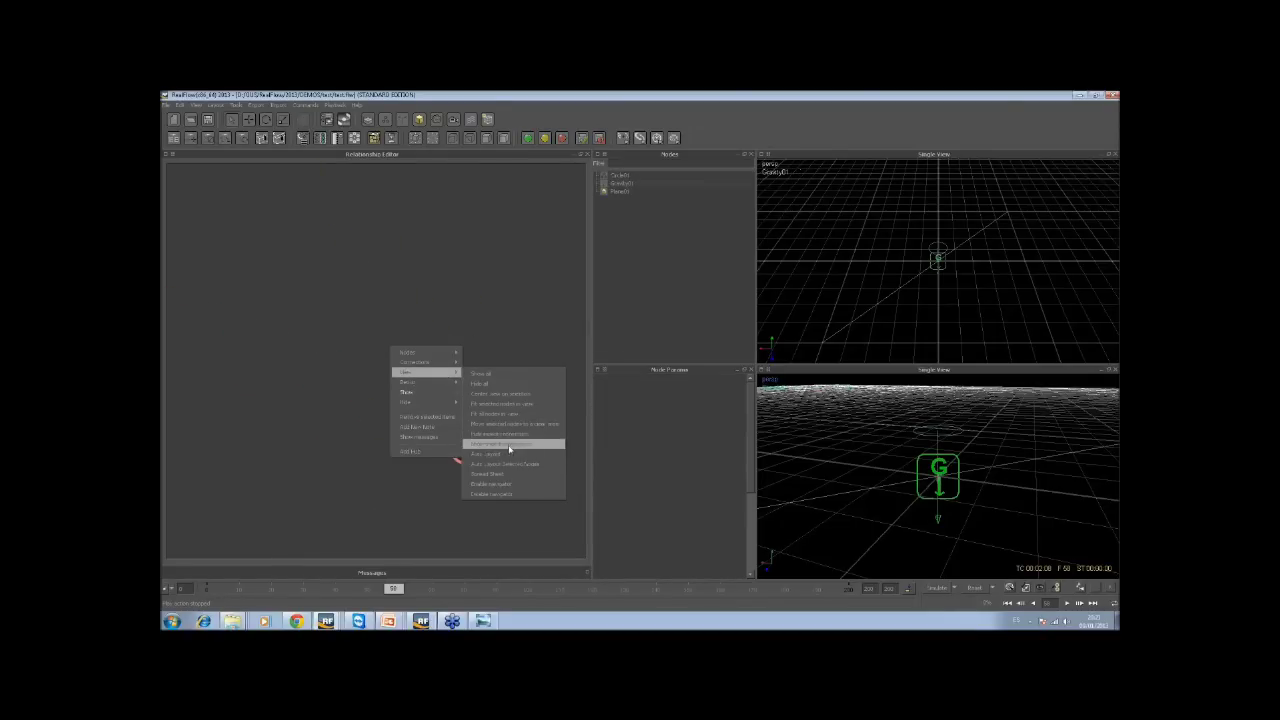
click(509, 446)
click(644, 402)
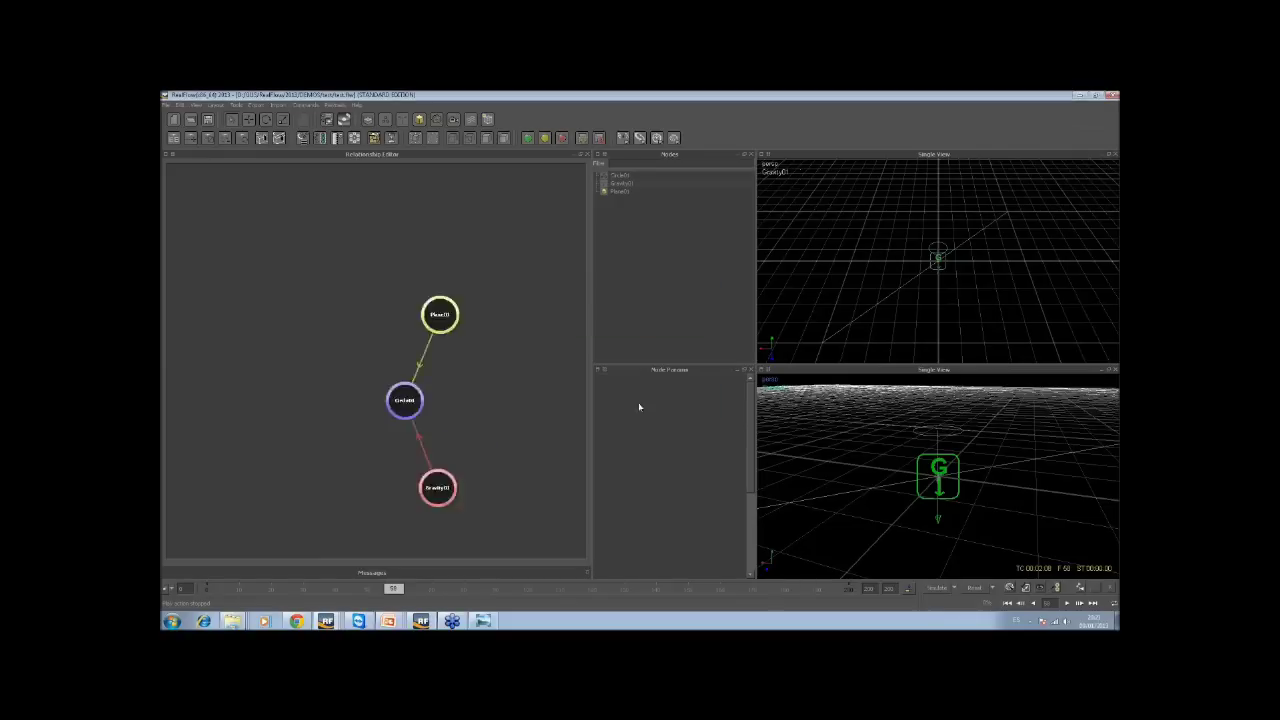
Arrange the plane and gravity nodes one above the other, with the circle node beside them
drag(318, 313, 359, 321)
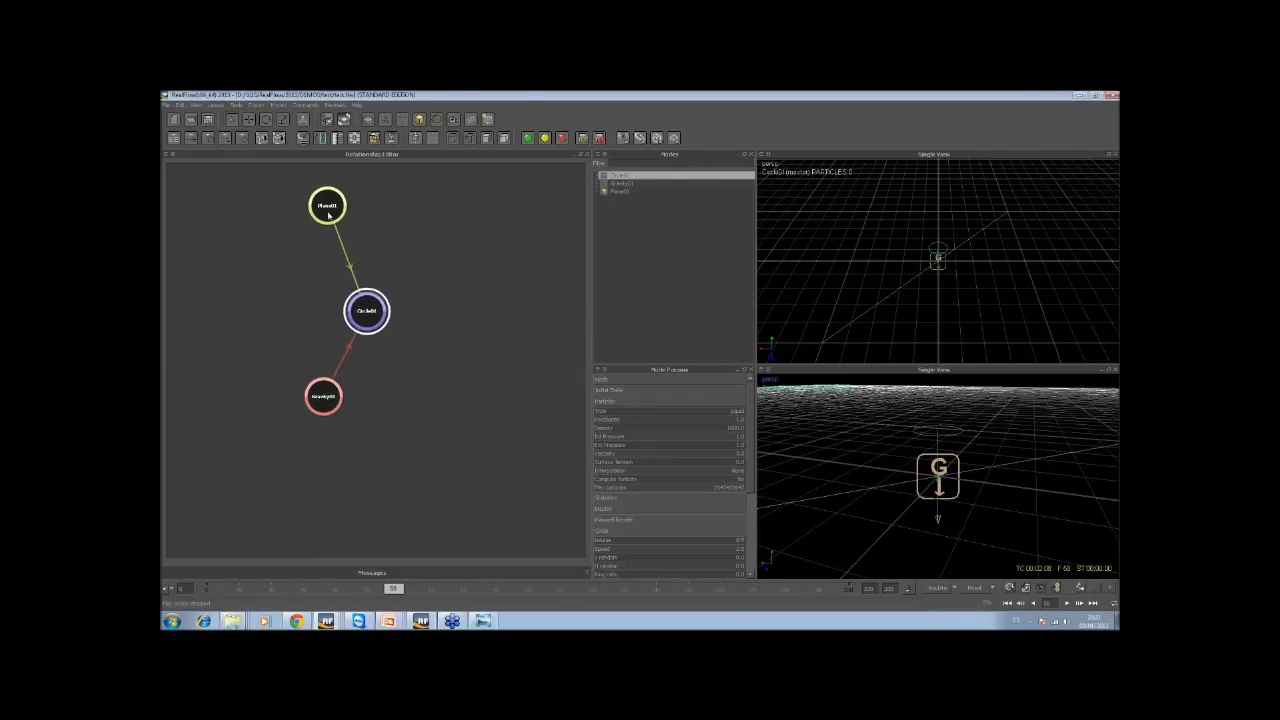
drag(327, 210, 315, 249)
drag(358, 321, 389, 341)
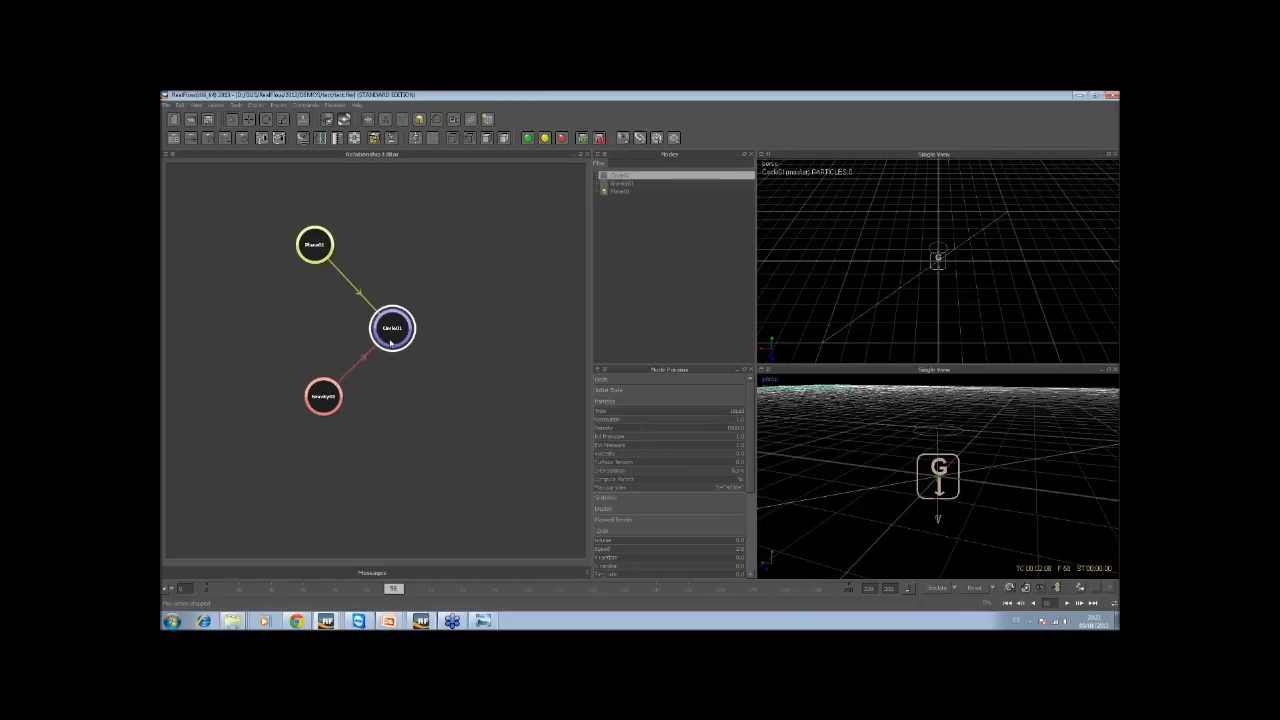
drag(343, 396, 327, 304)
Add a new note, place it behind the plane node, and move the circle node farther away from it
right_click(314, 359)
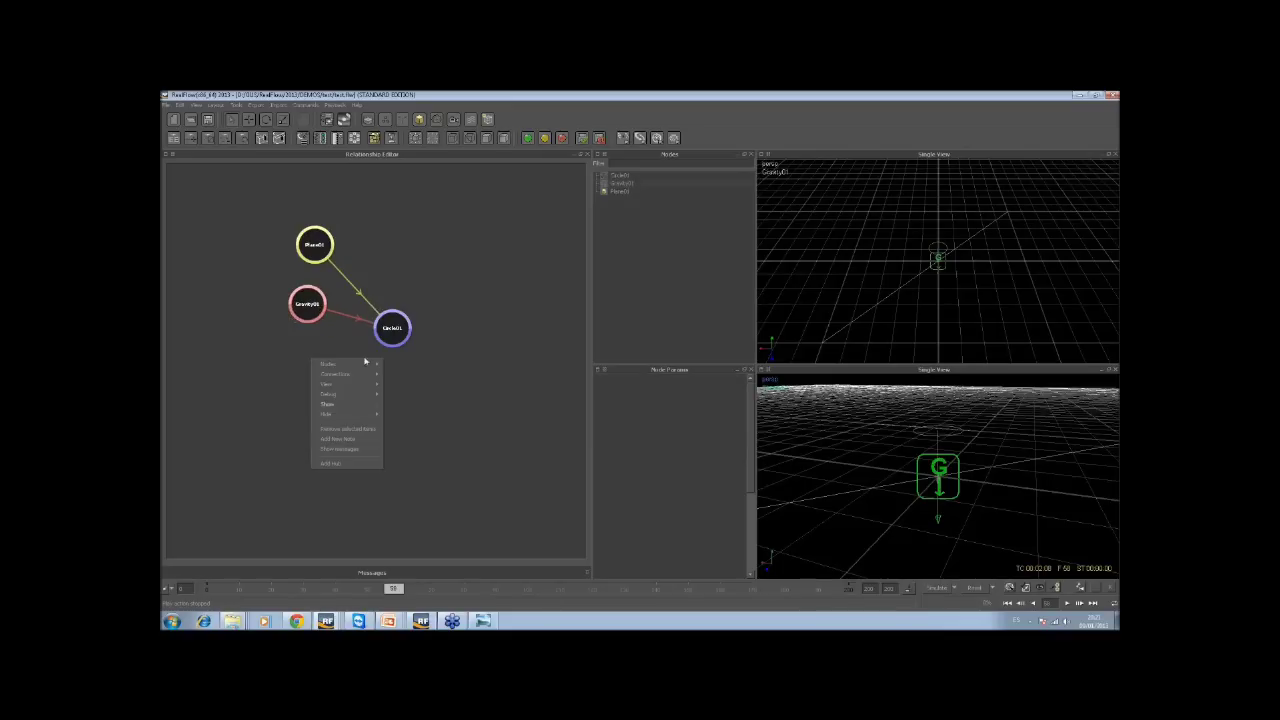
click(365, 438)
drag(351, 379, 423, 434)
drag(367, 364, 306, 246)
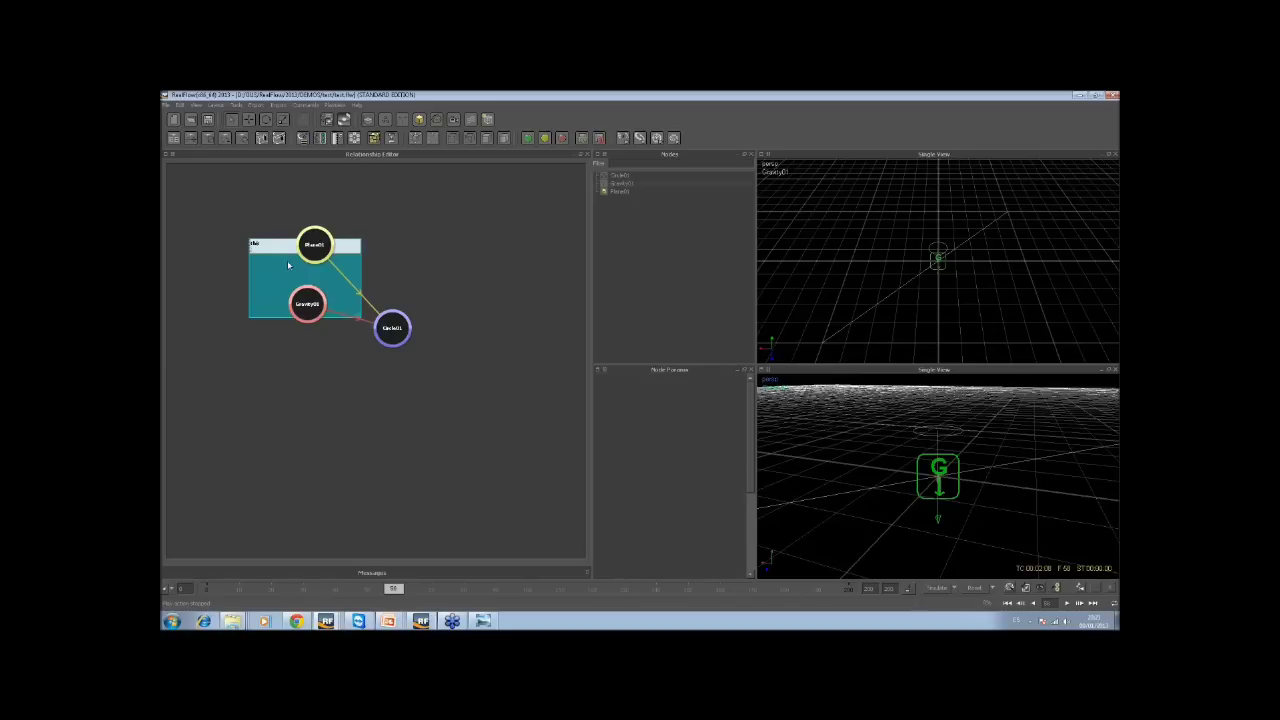
drag(281, 247, 285, 223)
drag(393, 328, 457, 340)
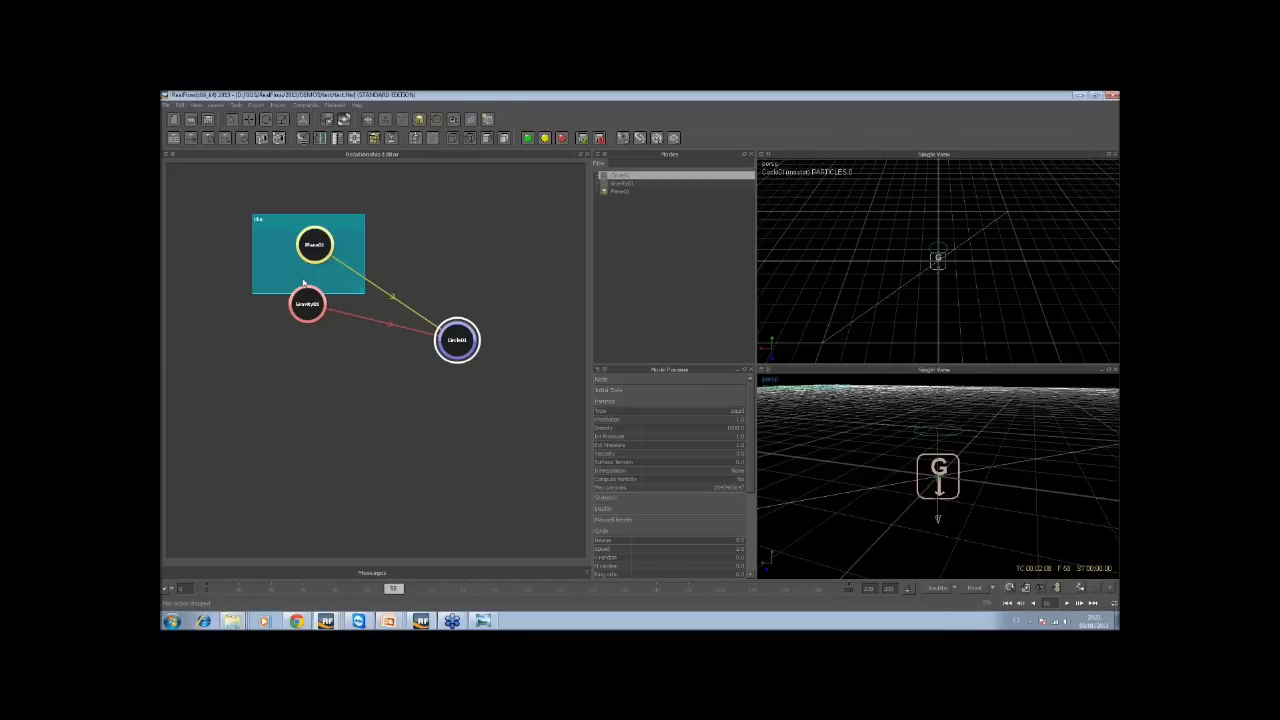
click(421, 348)
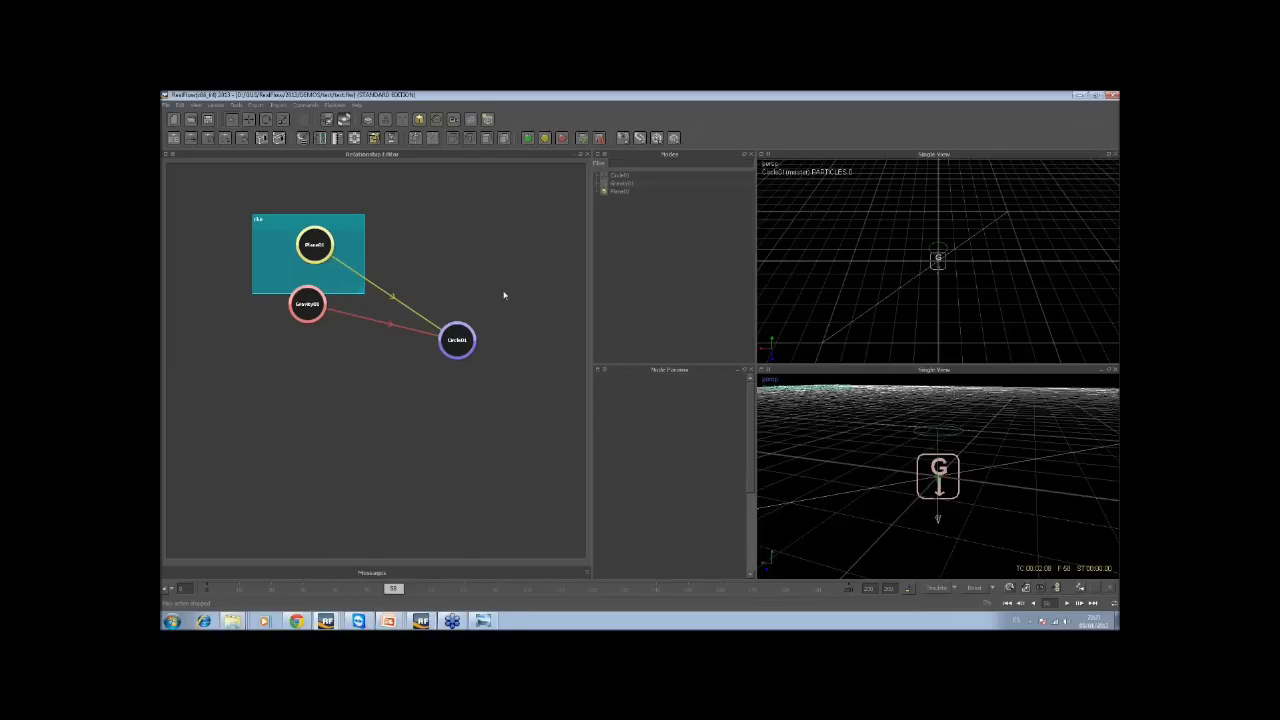
Open the link summary spreadsheet, toggle the circle's gravity and plane links off and back on, and close it
right_click(409, 259)
mouse_move(461, 285)
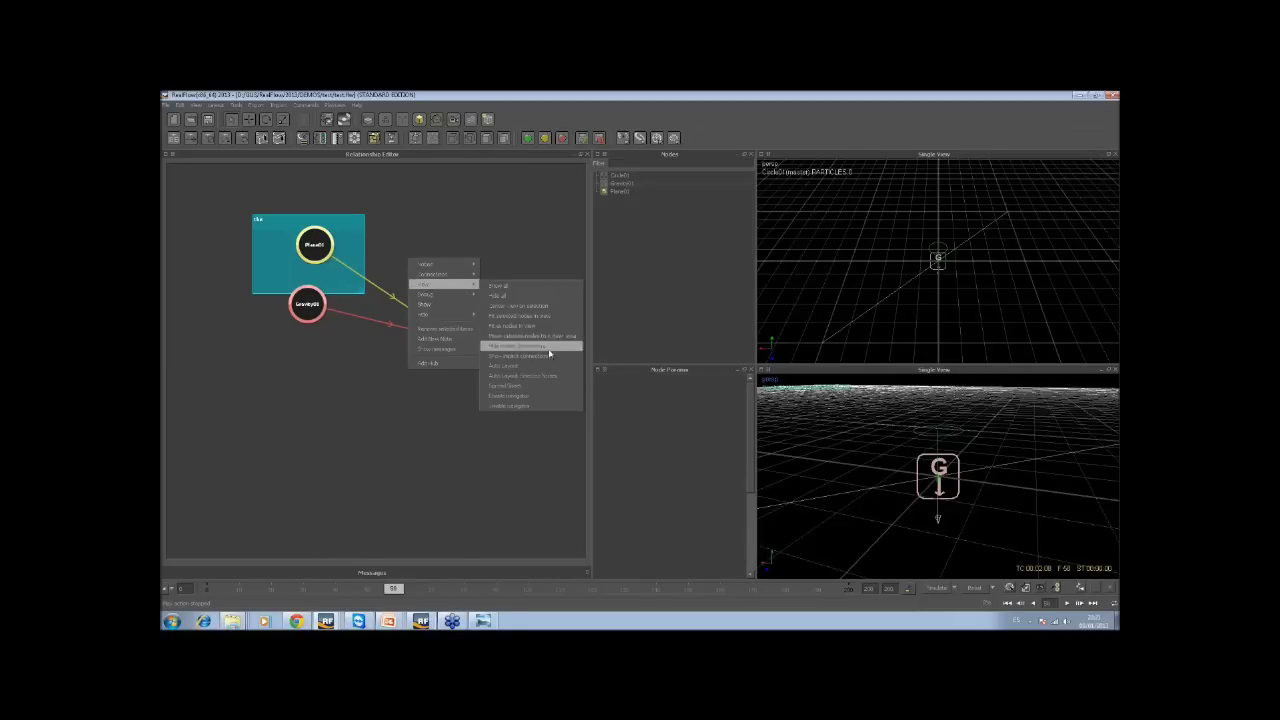
click(532, 388)
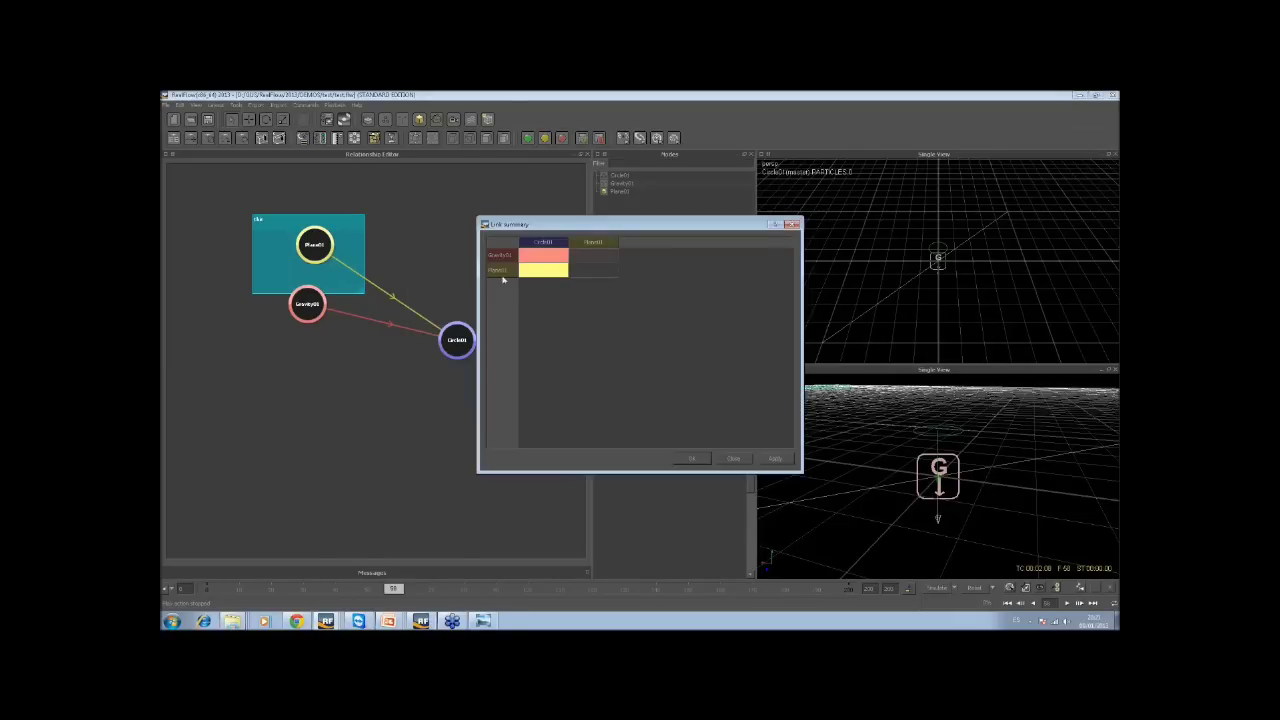
click(543, 243)
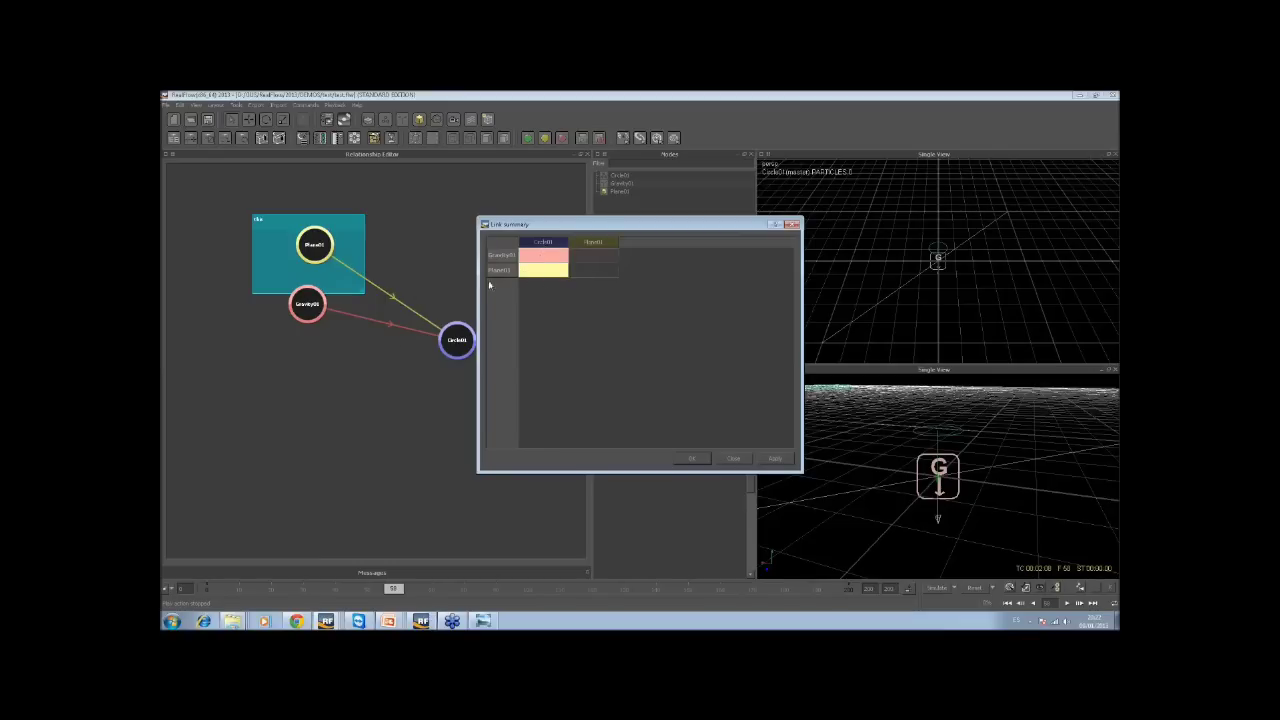
drag(640, 467, 640, 320)
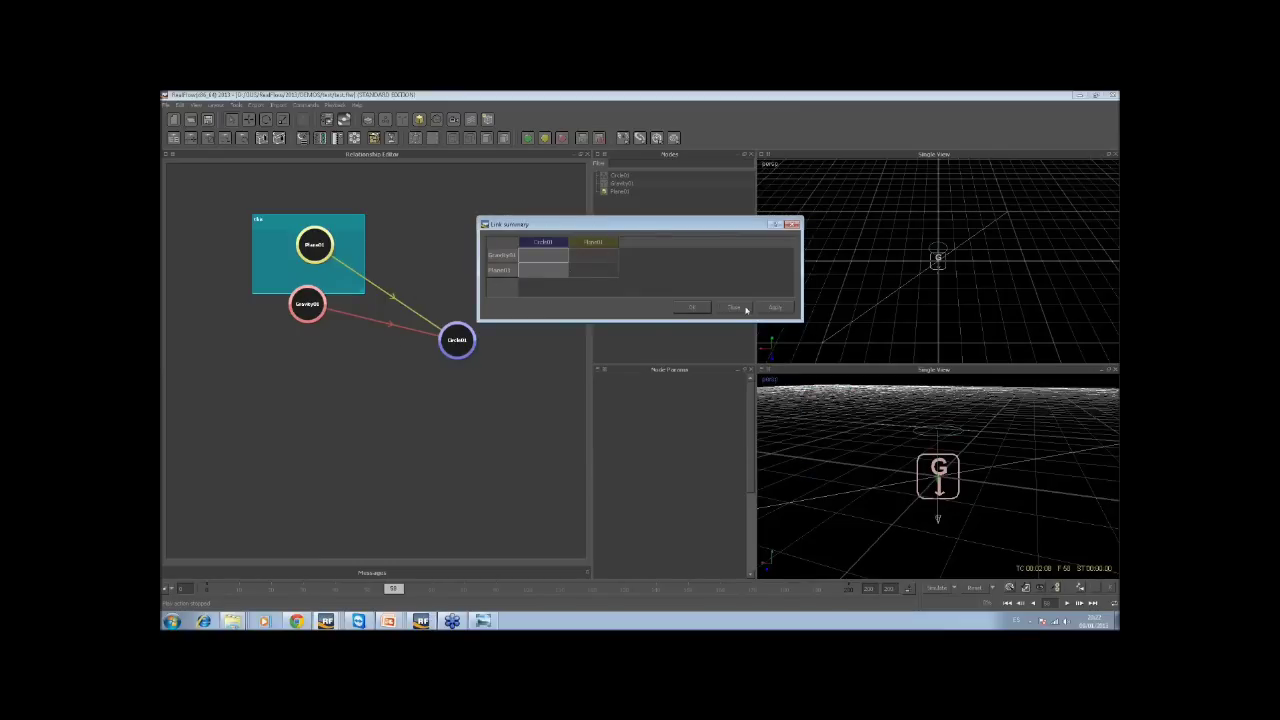
click(775, 307)
click(543, 243)
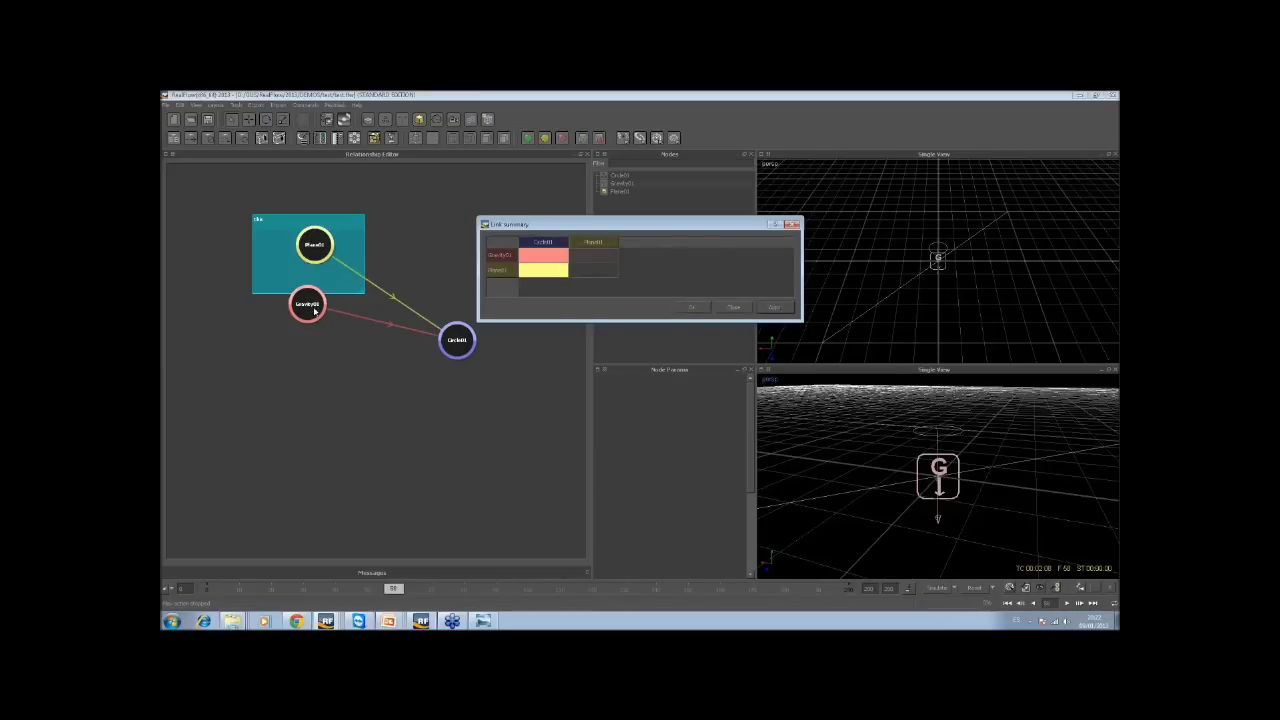
click(733, 307)
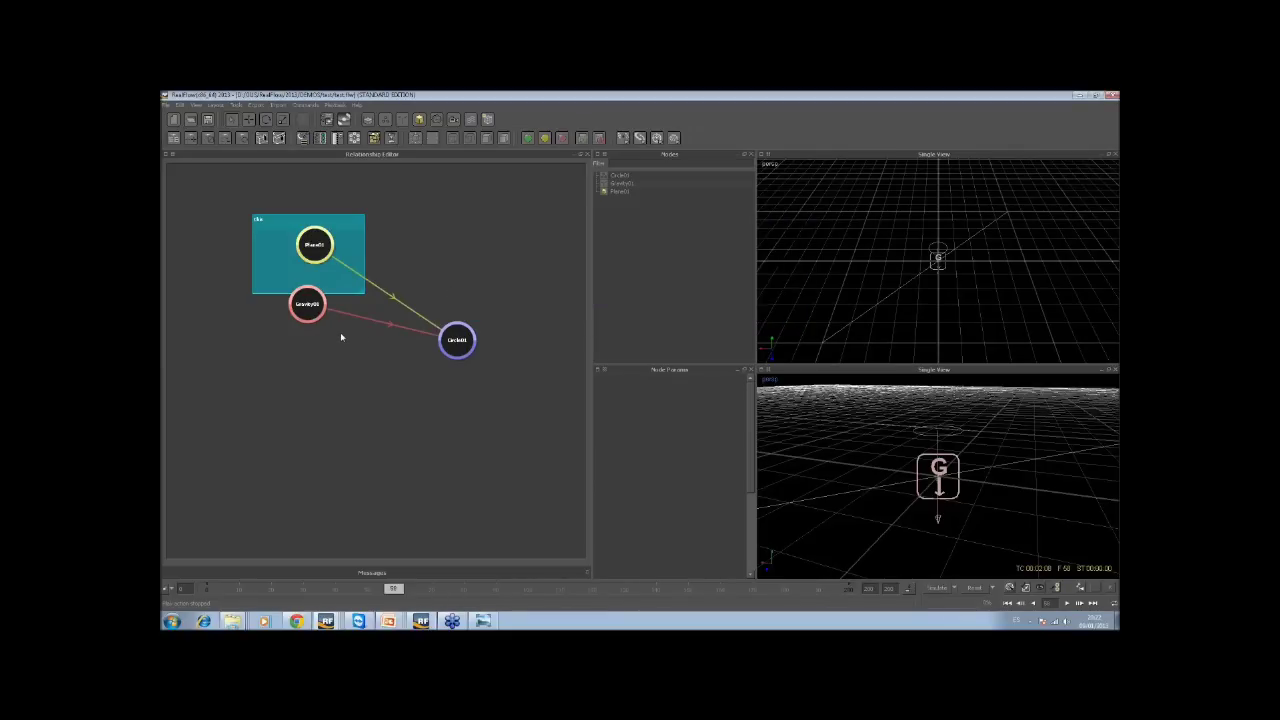
Move the gravity node clear of the note, group it with the plane, and position the group below the note
drag(309, 309, 305, 376)
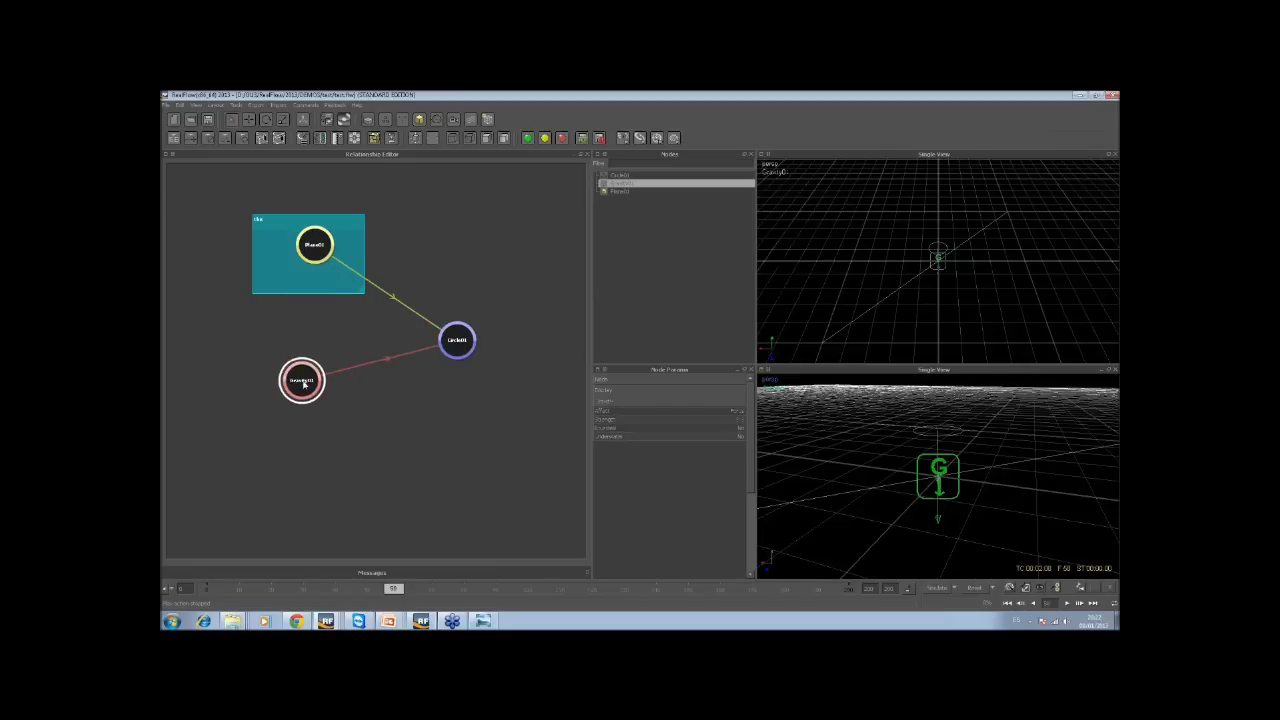
click(621, 191)
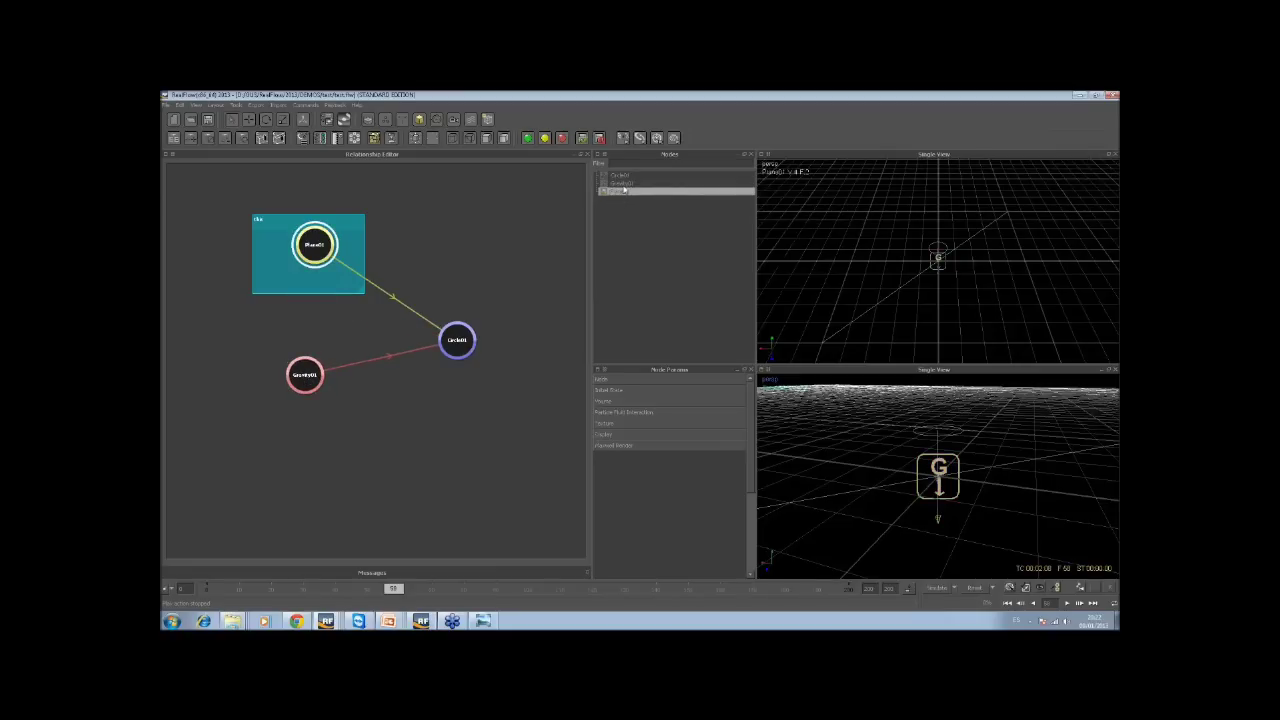
ctrl+click(623, 184)
right_click(623, 186)
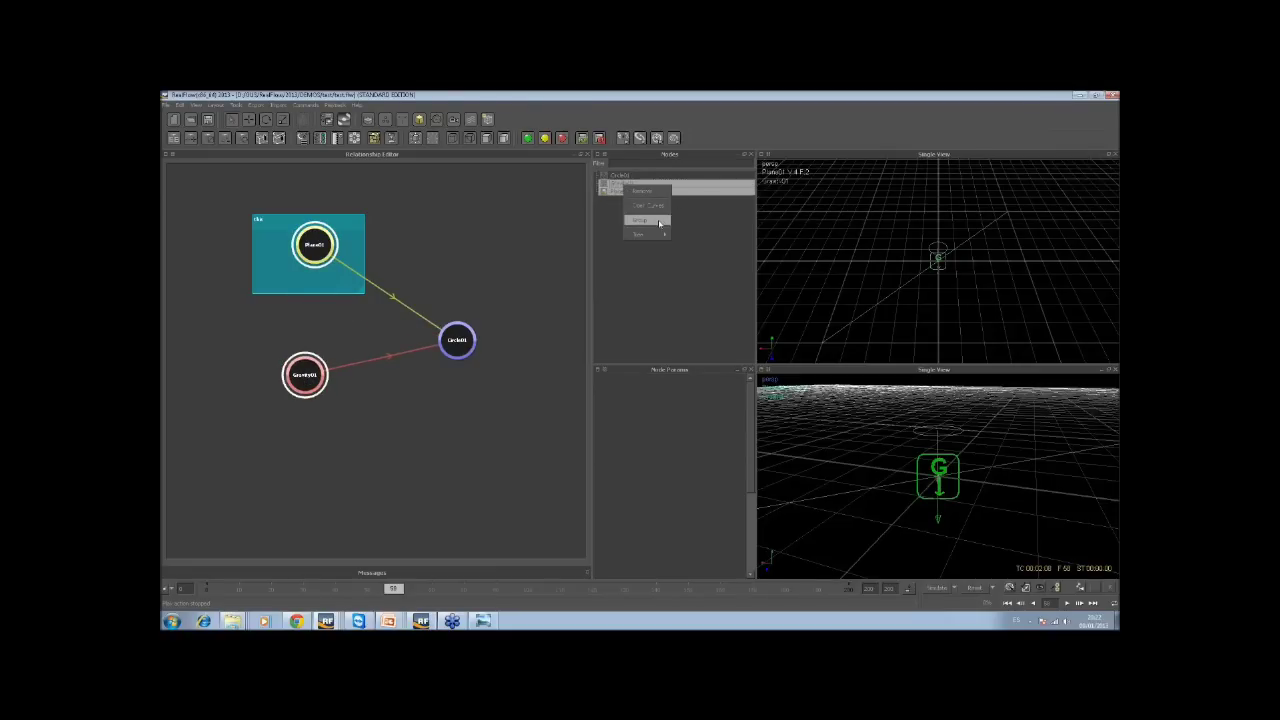
click(648, 220)
drag(298, 293, 302, 340)
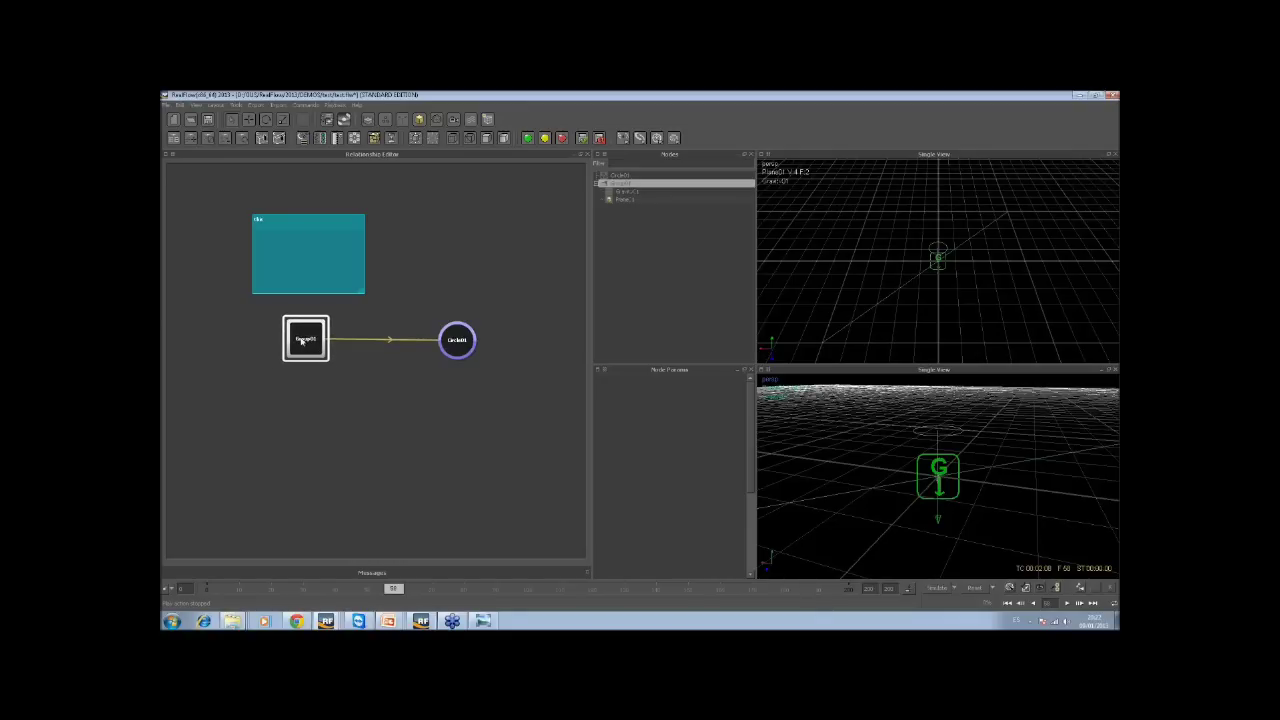
Delete the link from the group to the circle and draw a new link from the circle to the group
click(375, 320)
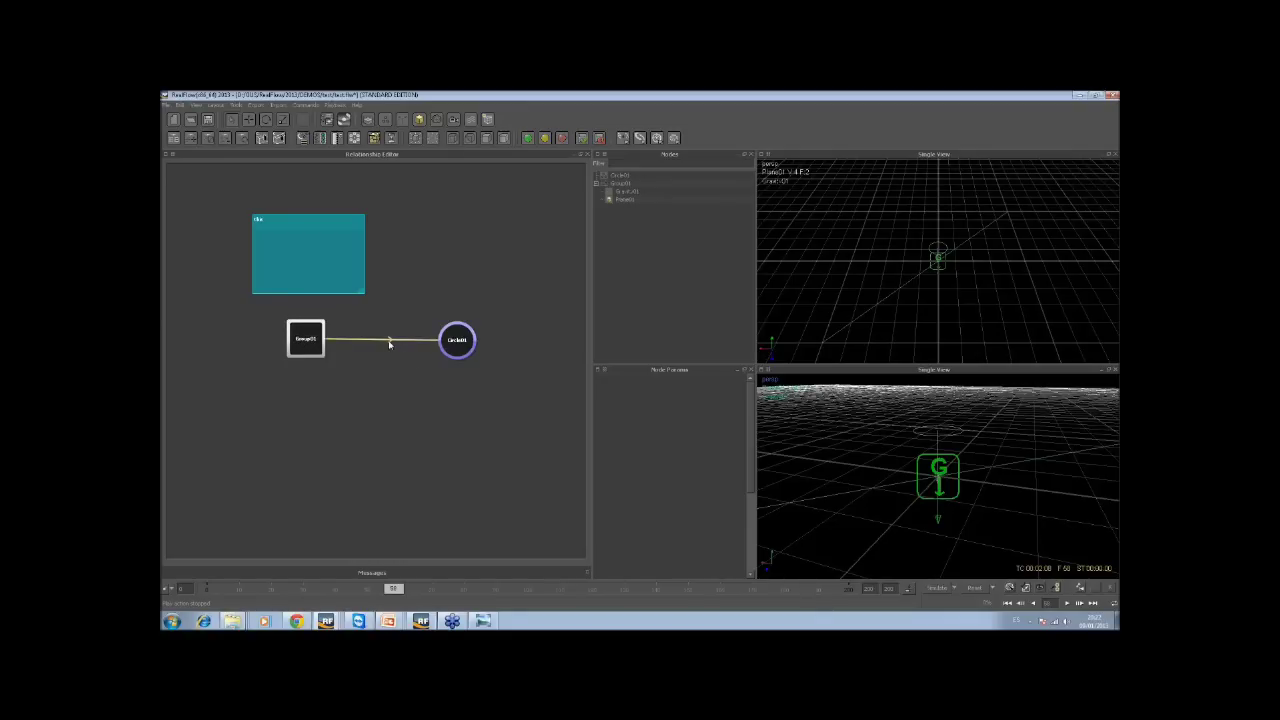
click(389, 343)
key(Delete)
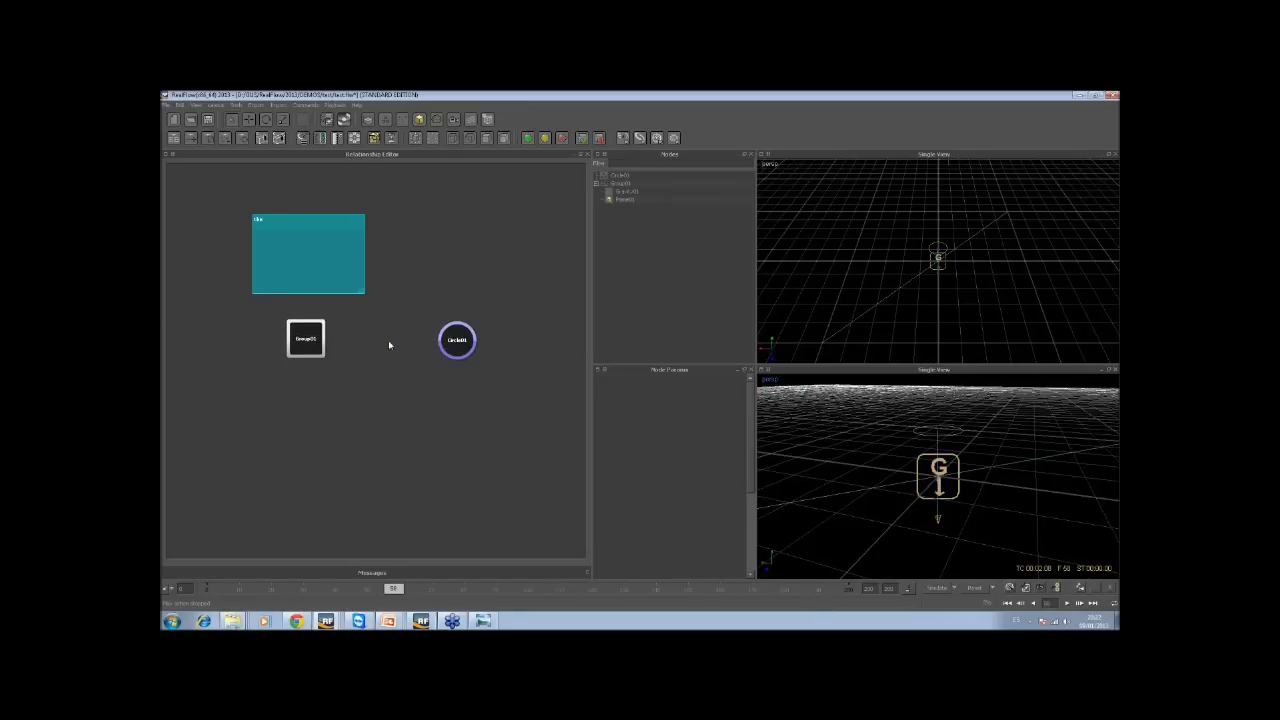
click(441, 346)
drag(441, 346, 316, 346)
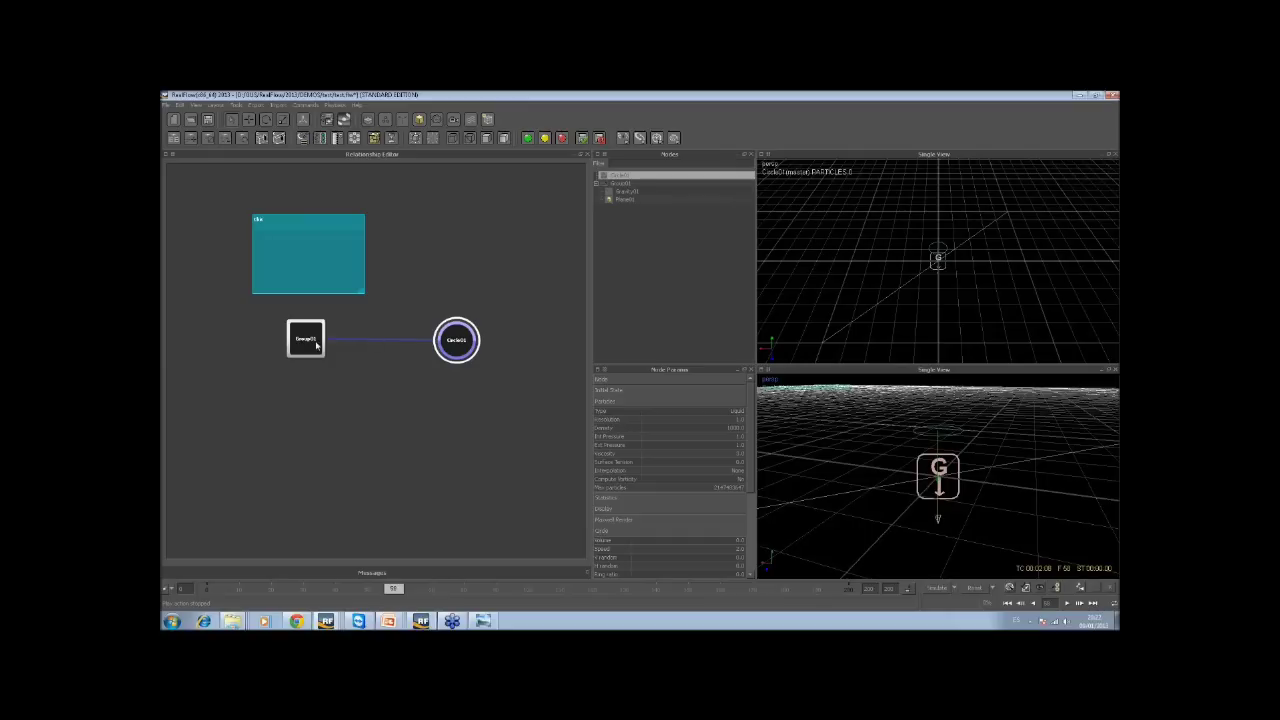
Expand the group node to reveal its plane and gravity members, and turn on the implicit connections
click(312, 340)
double_click(305, 336)
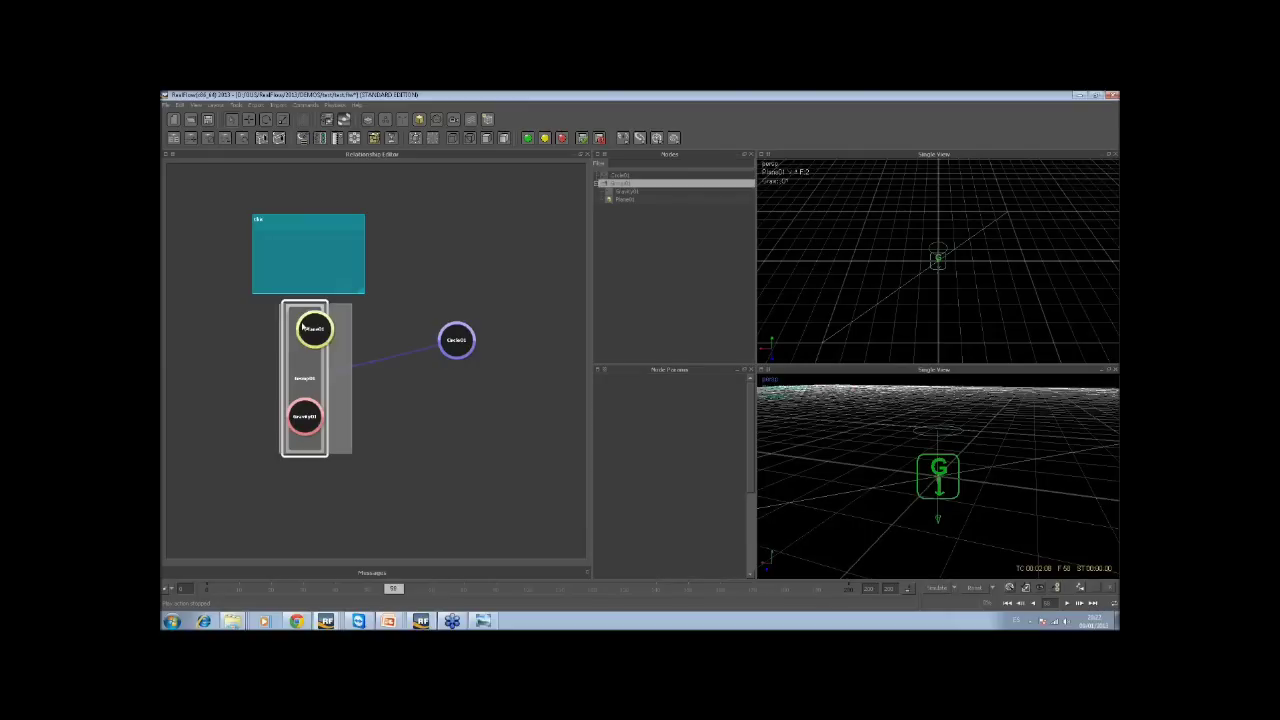
right_click(390, 380)
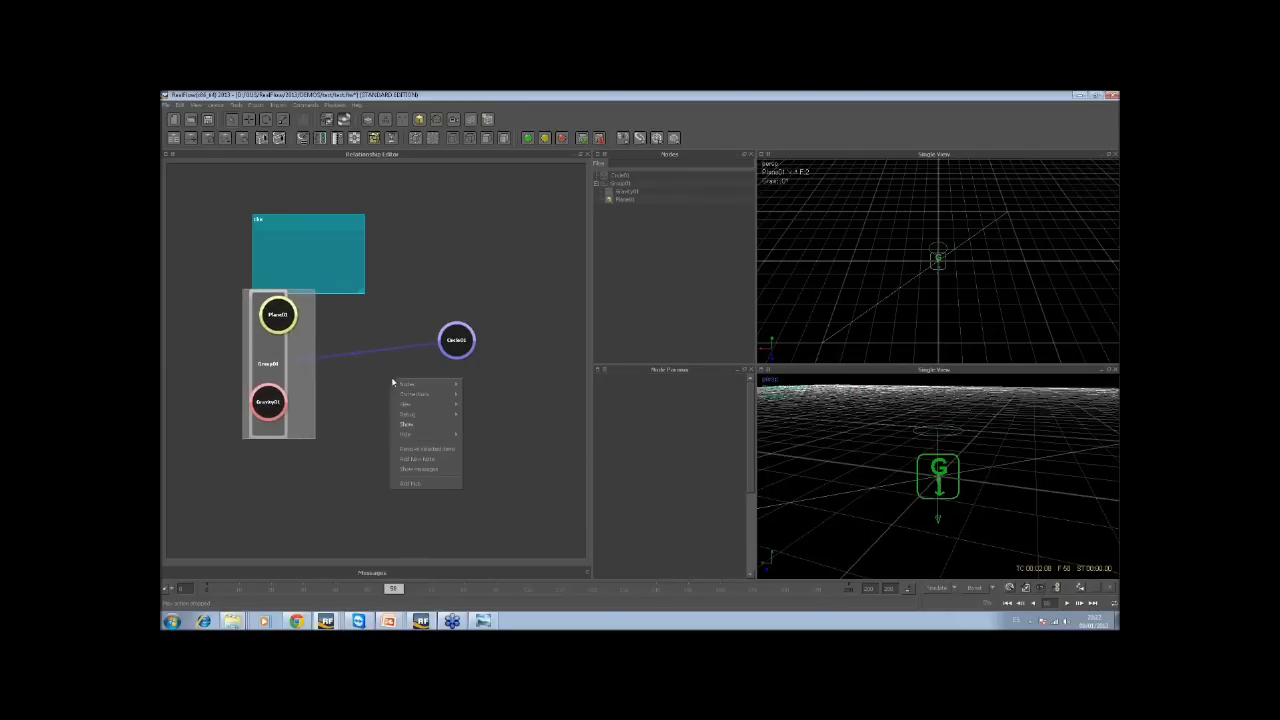
mouse_move(445, 404)
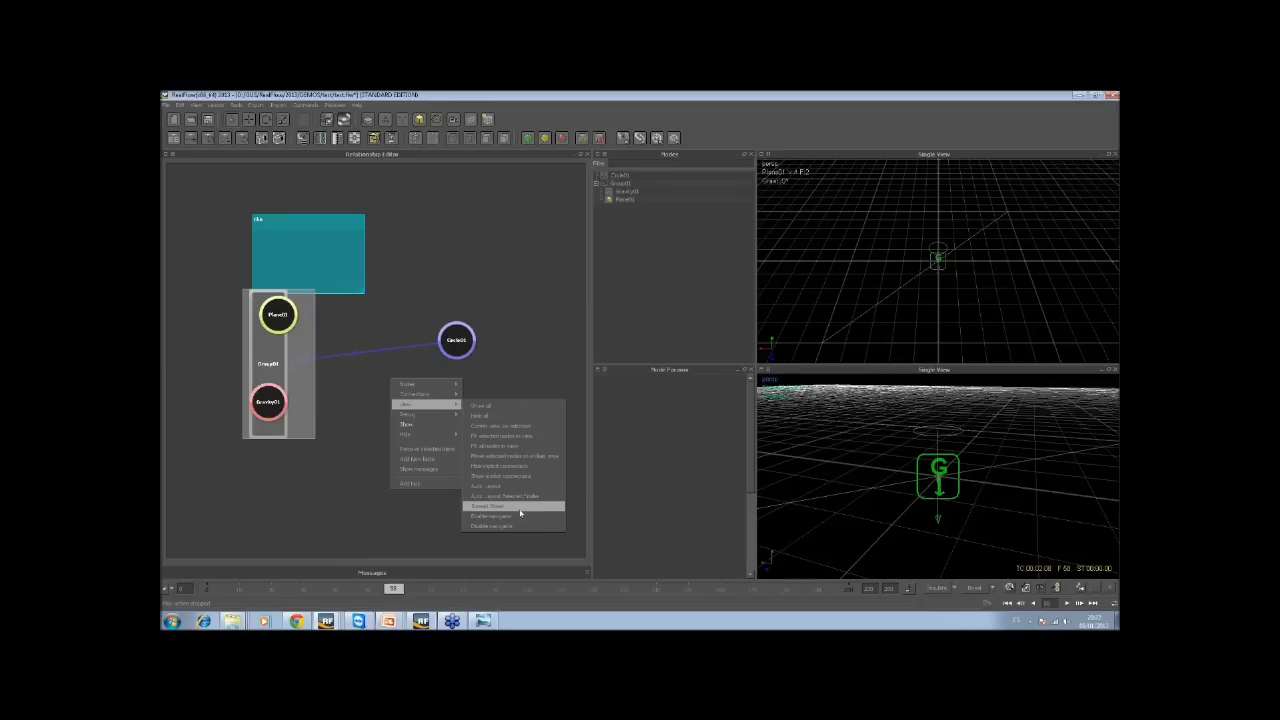
key(Escape)
key(Escape)
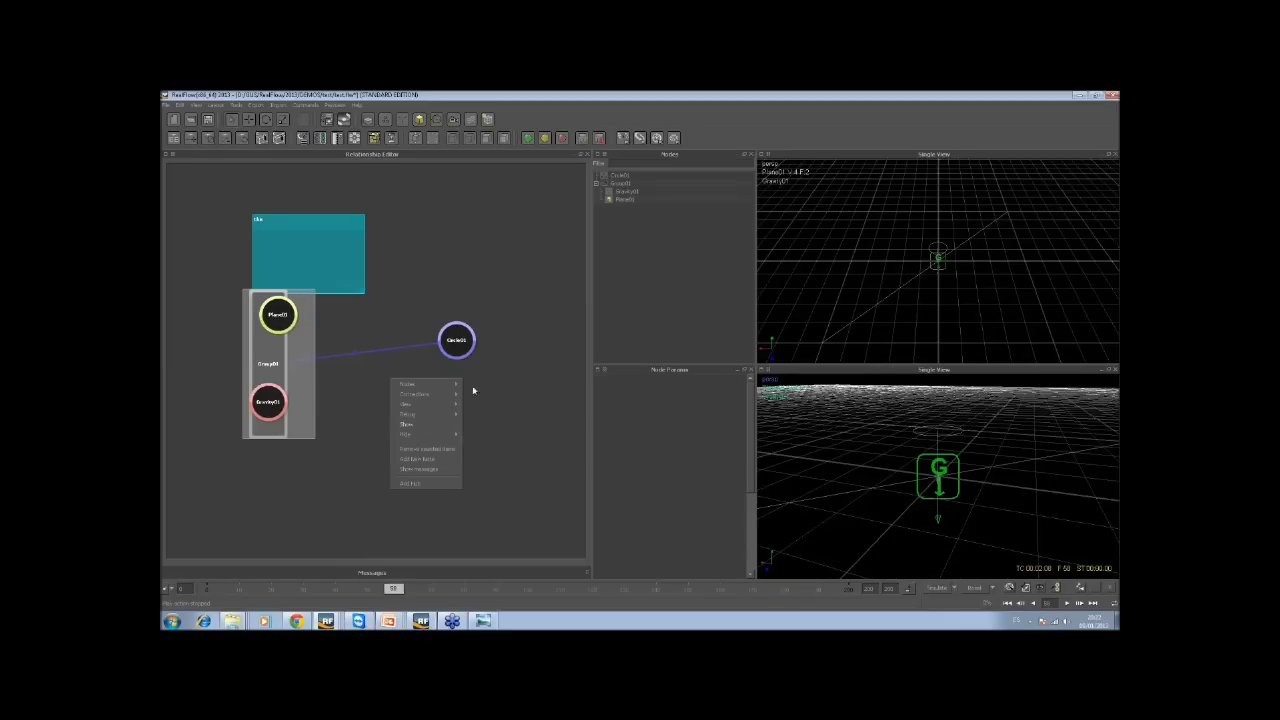
right_click(437, 394)
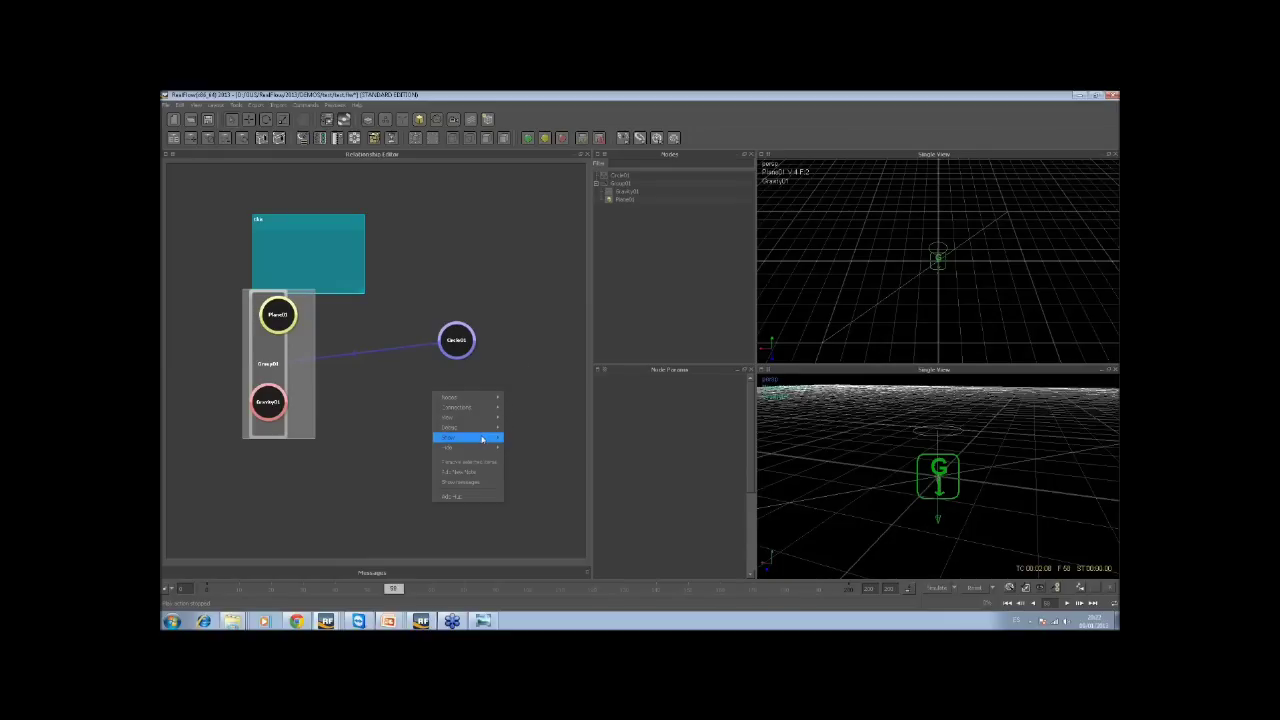
mouse_move(482, 418)
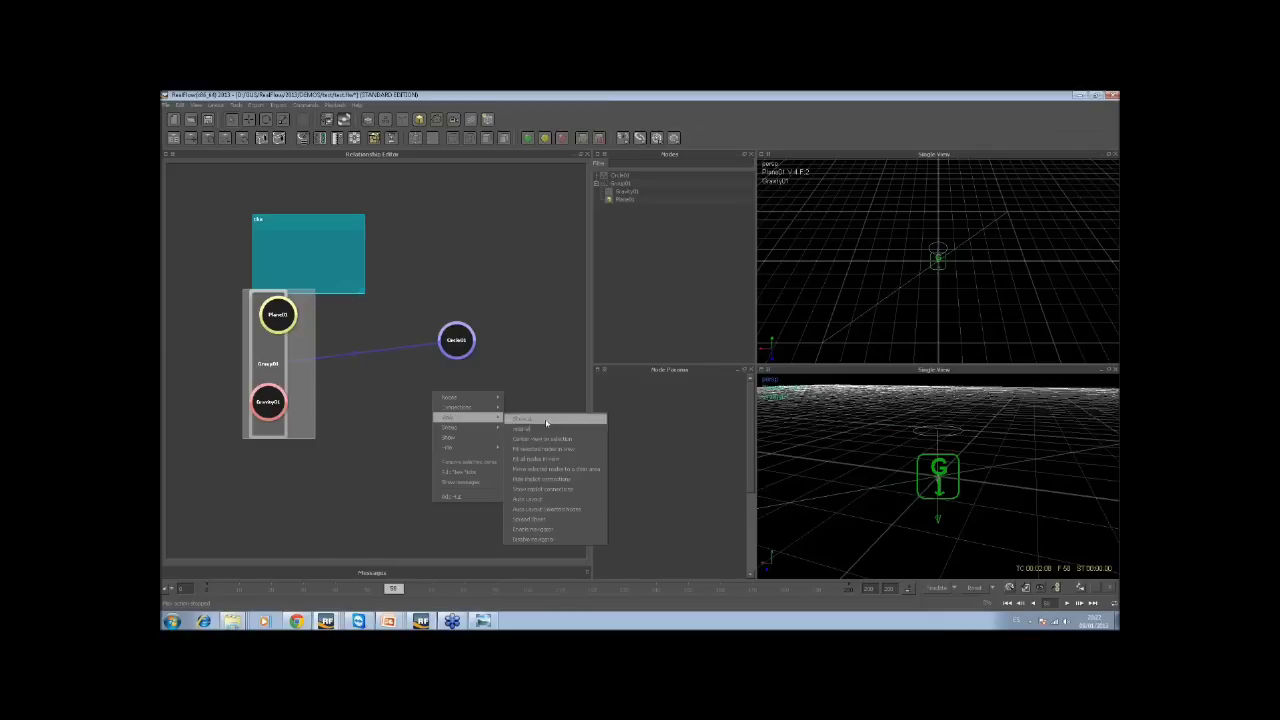
click(556, 489)
Move the circle node closer to the group, shift the plane node slightly within the group, and clear the selection
click(466, 346)
drag(466, 346, 370, 366)
drag(272, 322, 298, 326)
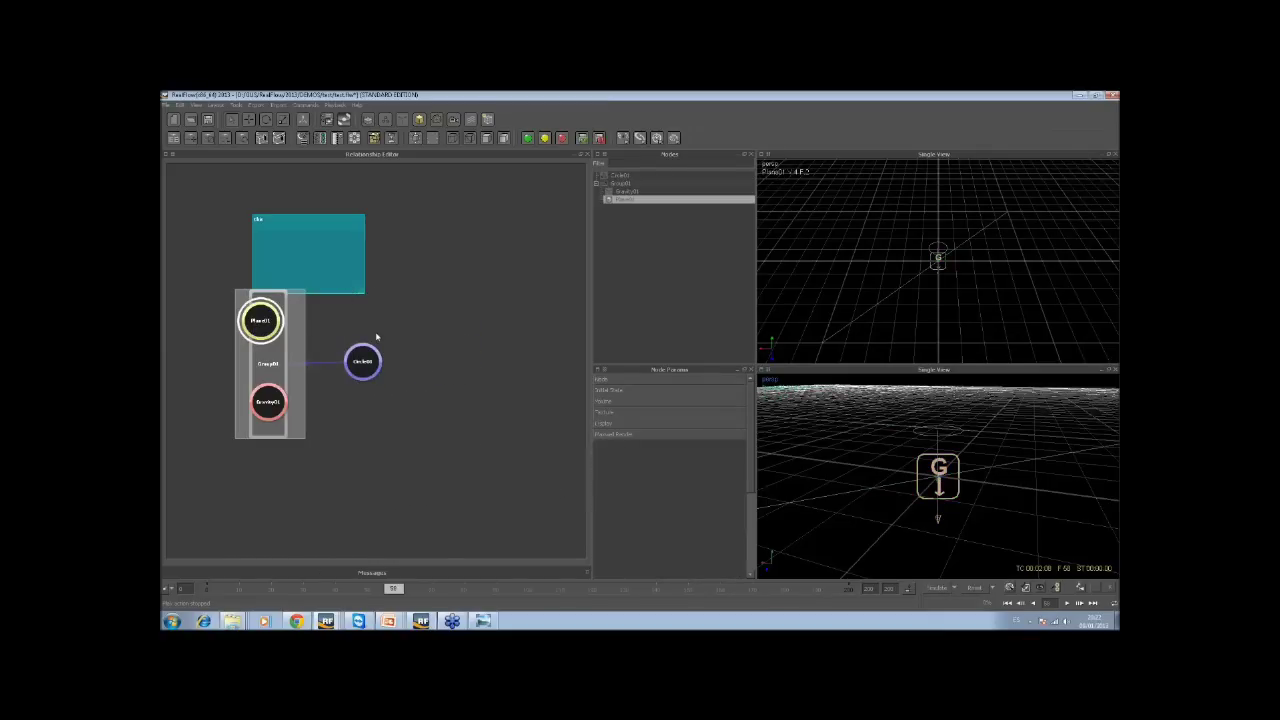
click(279, 240)
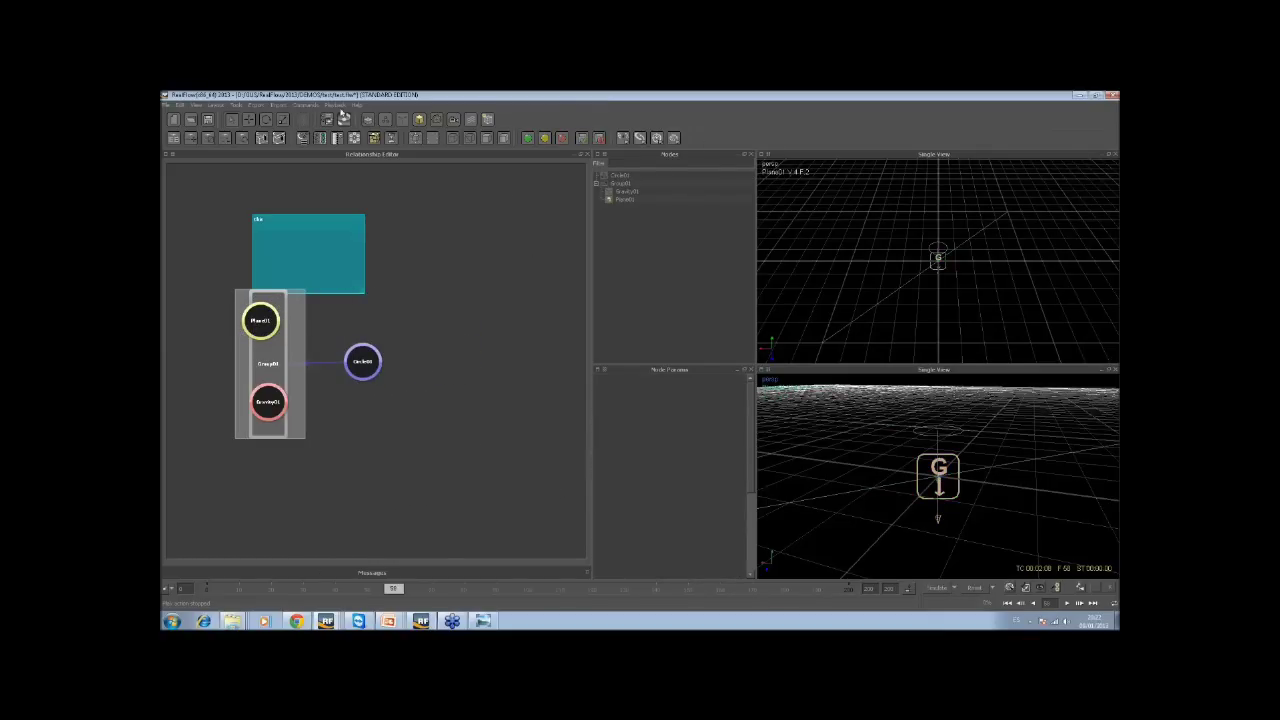
Start a new project, confirming removal of the current scene, and minimize the window
click(175, 121)
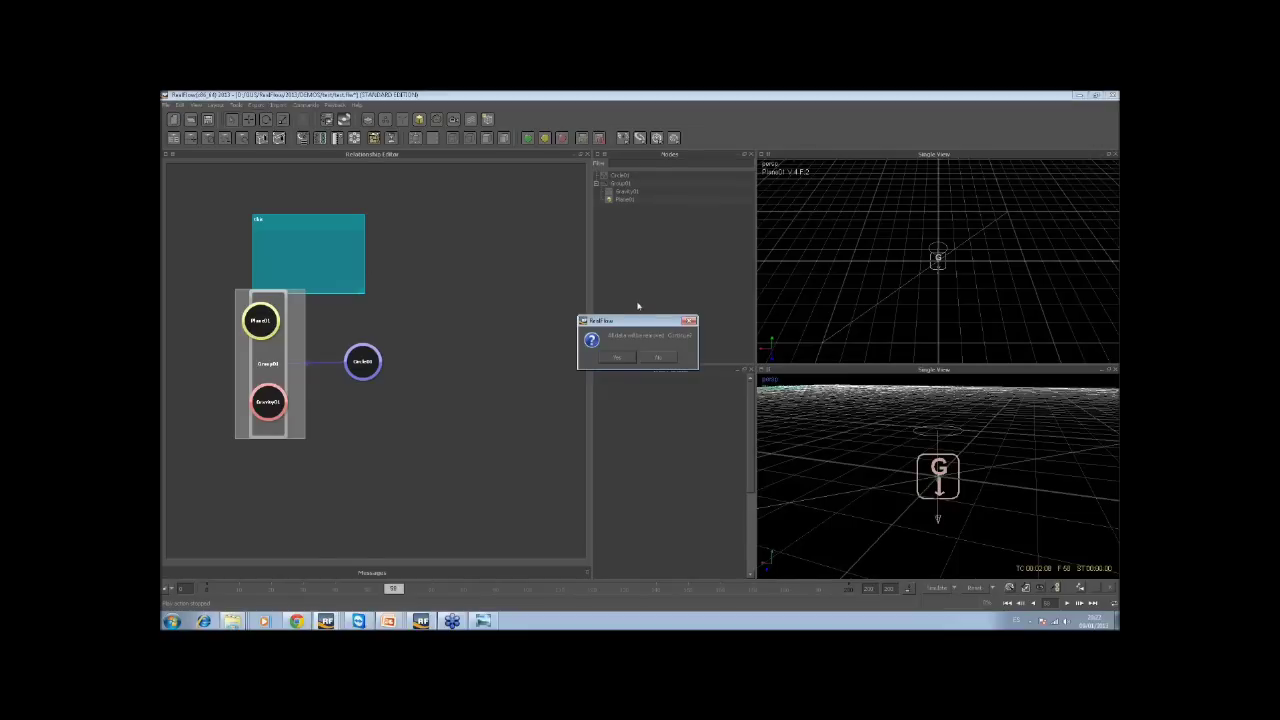
click(617, 357)
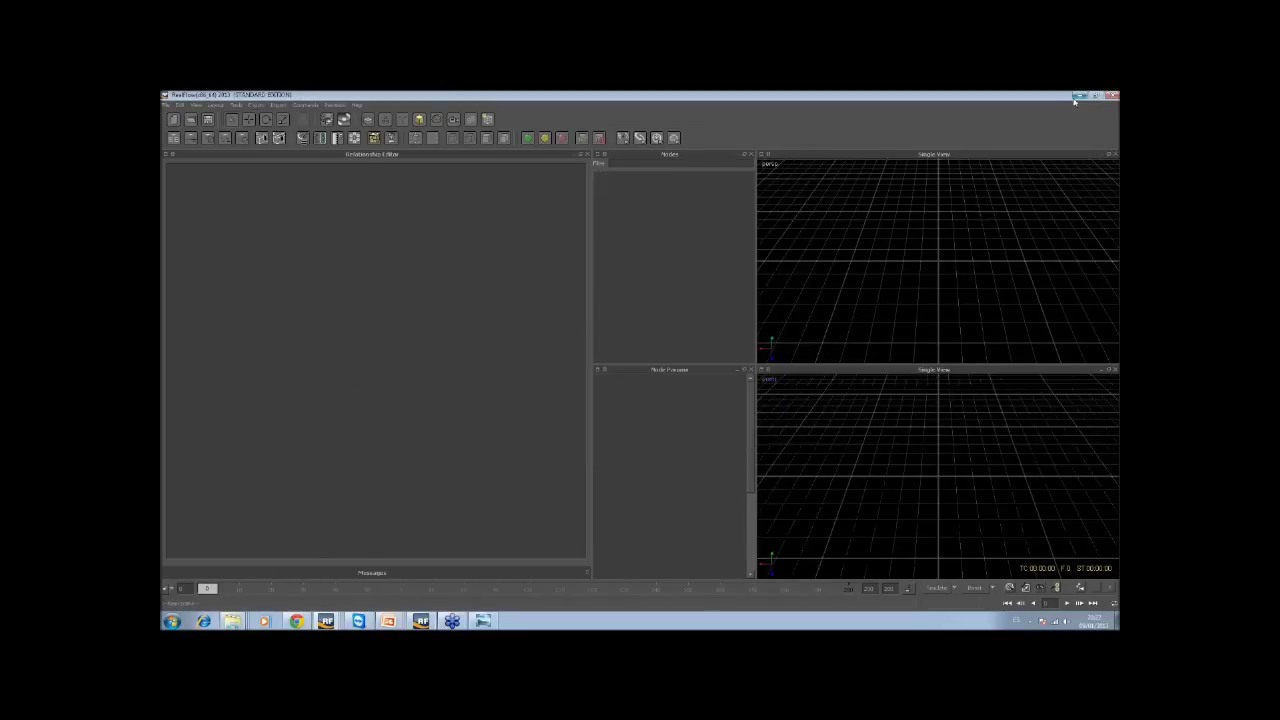
click(1078, 98)
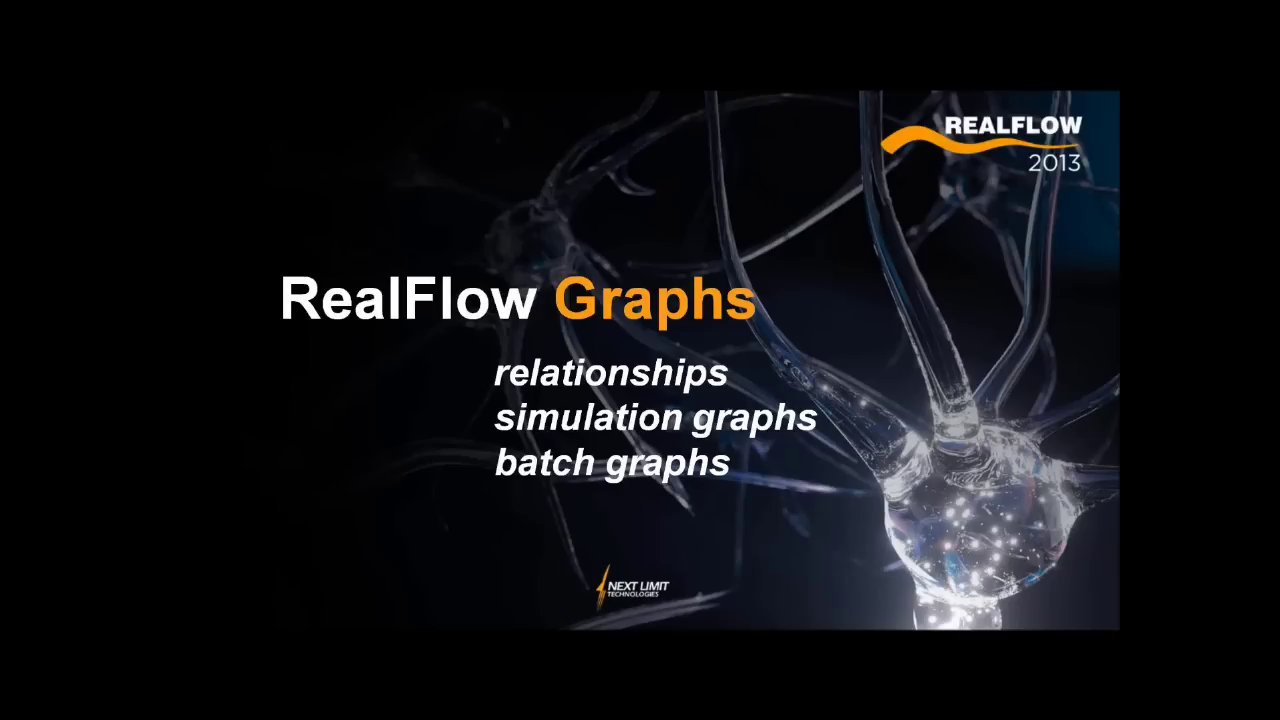
Return to the empty RealFlow window, close it, and minimize the other empty one behind it
key(alt+Tab)
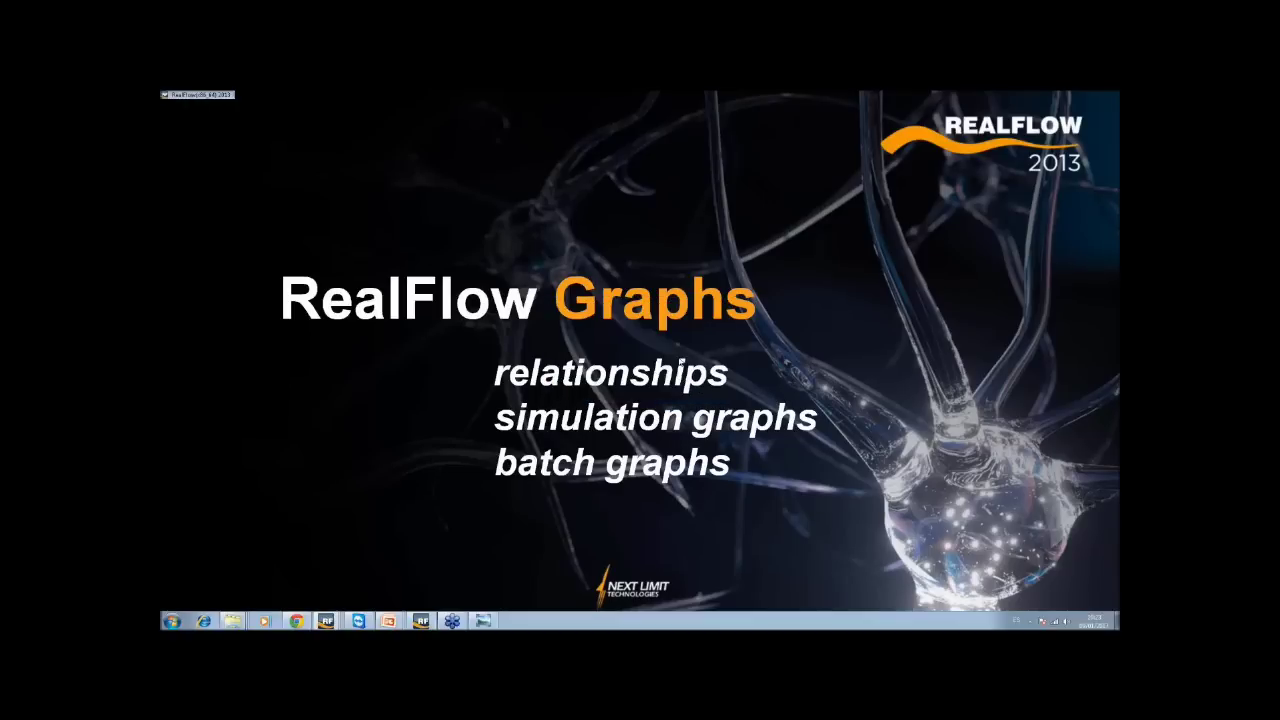
key(alt+Tab)
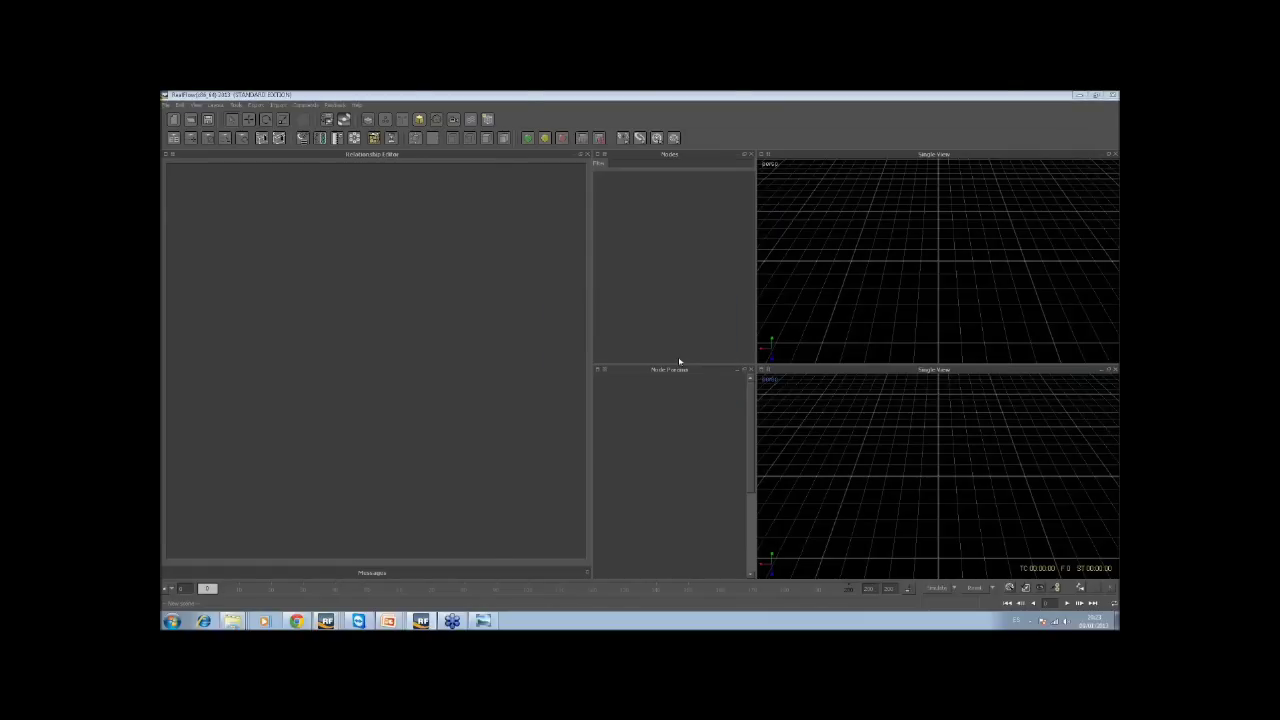
click(1111, 95)
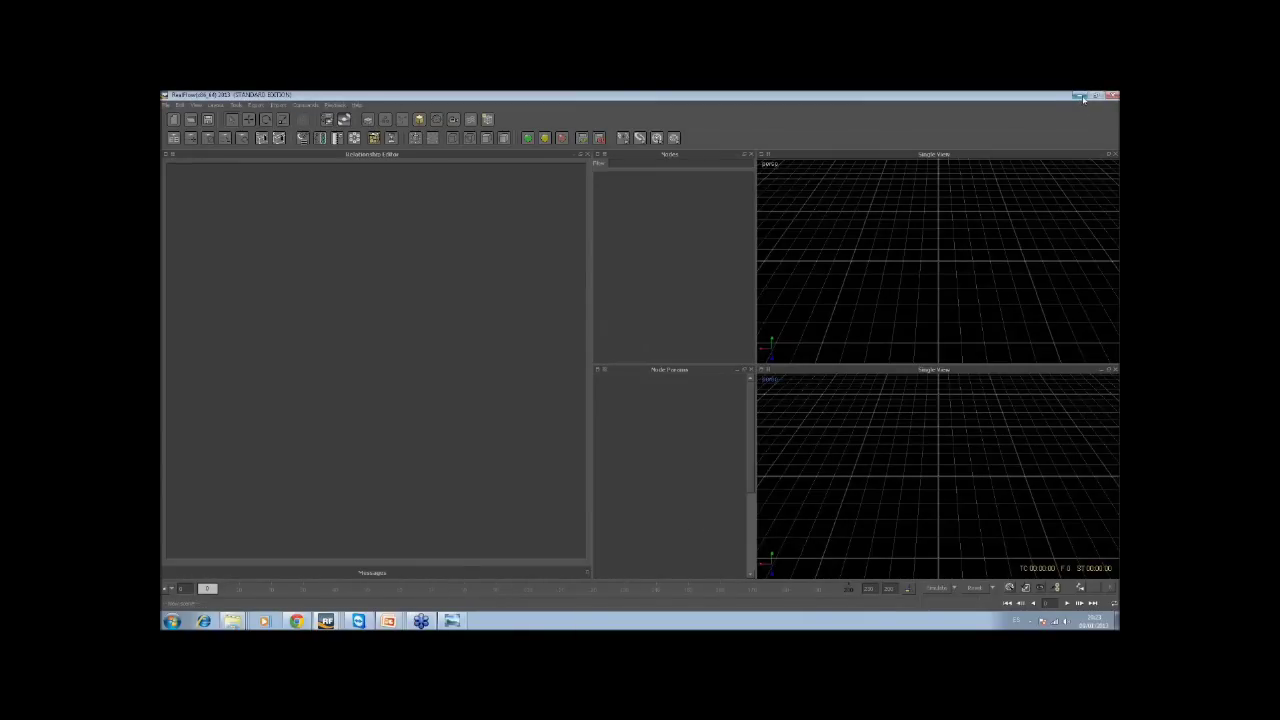
click(1080, 95)
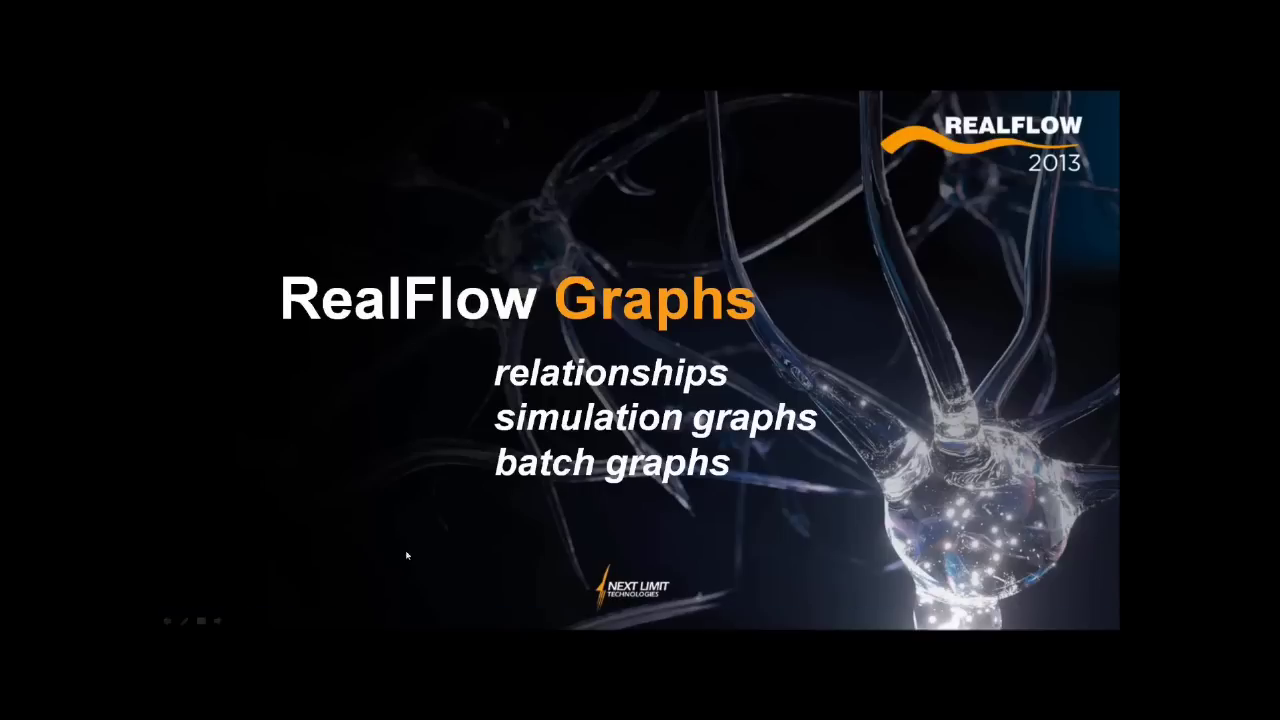
Switch from the presentation to the RealFlow window holding the TrajectoryNode2 project
key(alt+Tab)
key(alt+Tab)
key(alt+Tab)
key(alt+Tab)
key(alt+Tab)
key(alt+Tab)
key(alt+Tab)
key(alt+Tab)
key(alt+Tab)
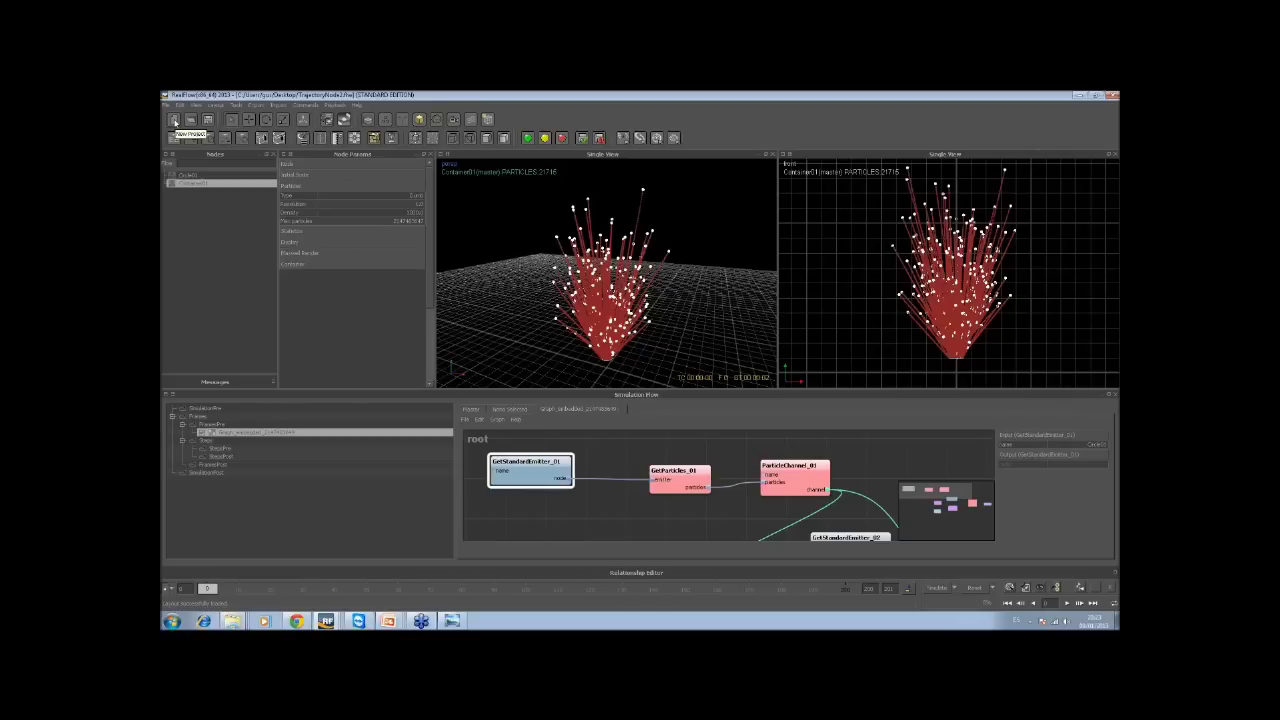
Enlarge the Simulation Flow panel to show more of the graph, and zoom out the perspective viewport
click(175, 121)
click(216, 105)
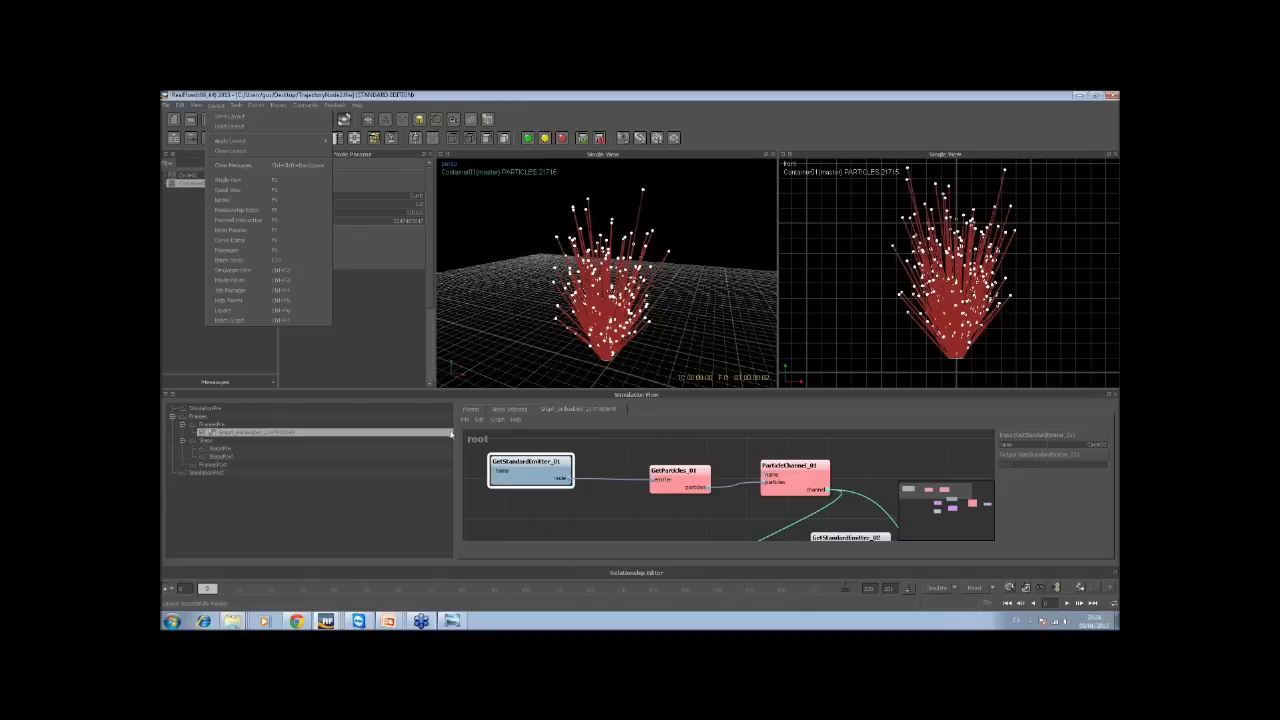
click(359, 398)
drag(350, 394, 366, 281)
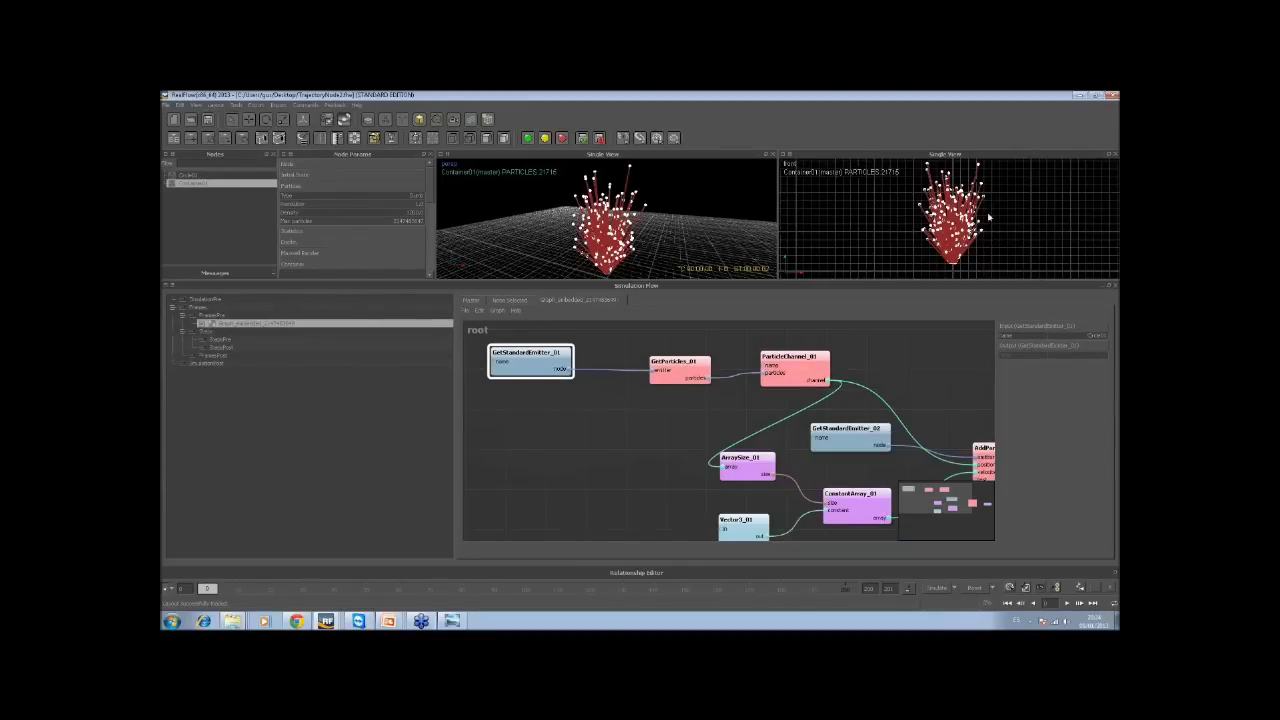
scroll(640, 220, down, 3)
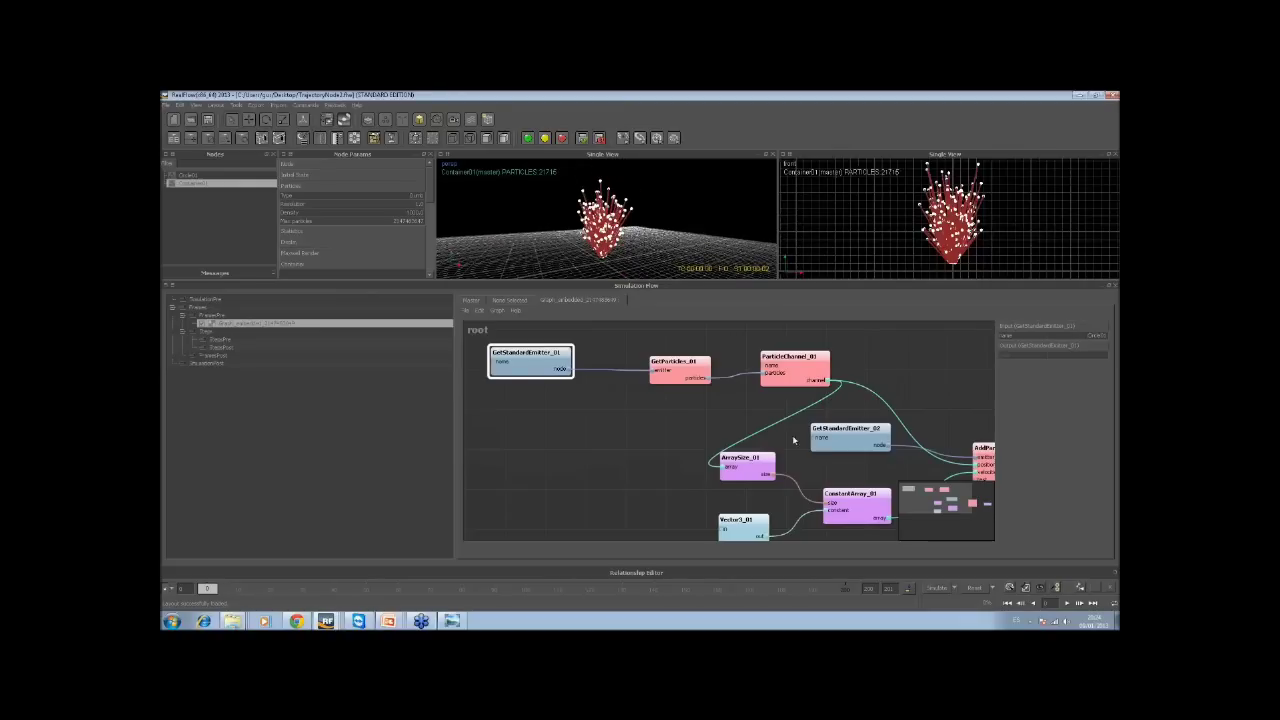
Reset the scene, confirming the loss of simulation data, and run the simulation again
click(974, 588)
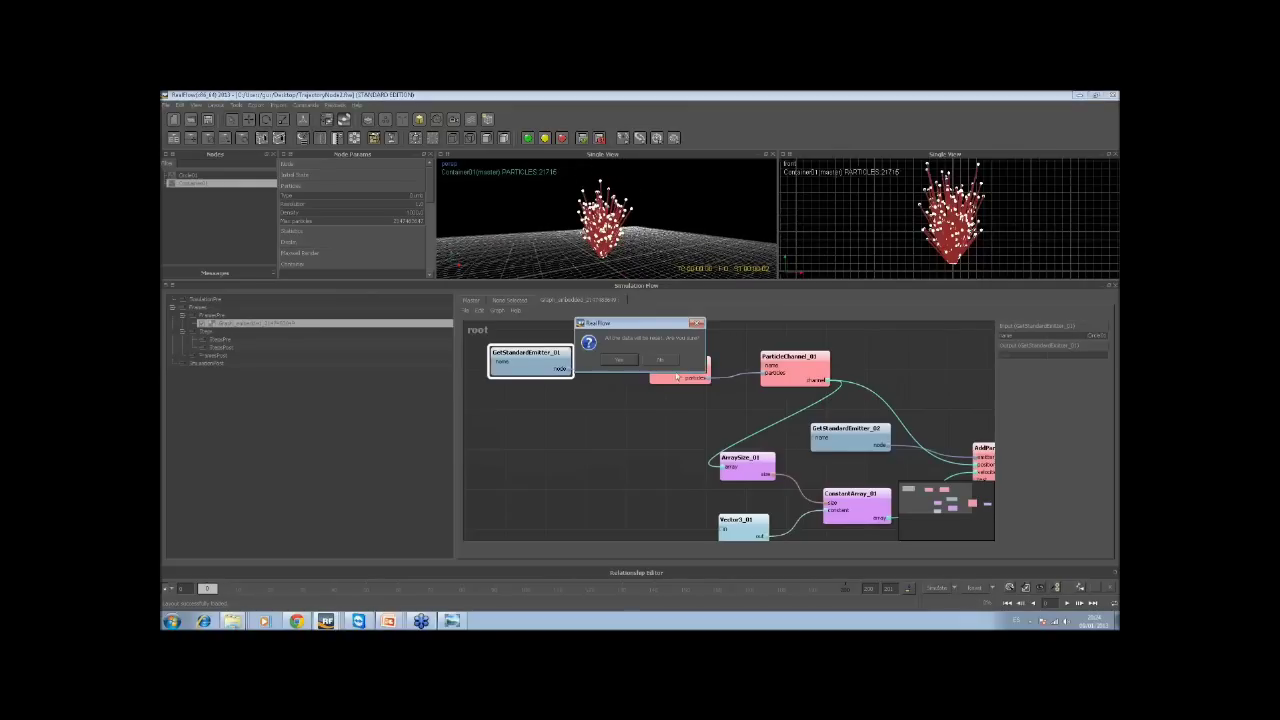
click(619, 361)
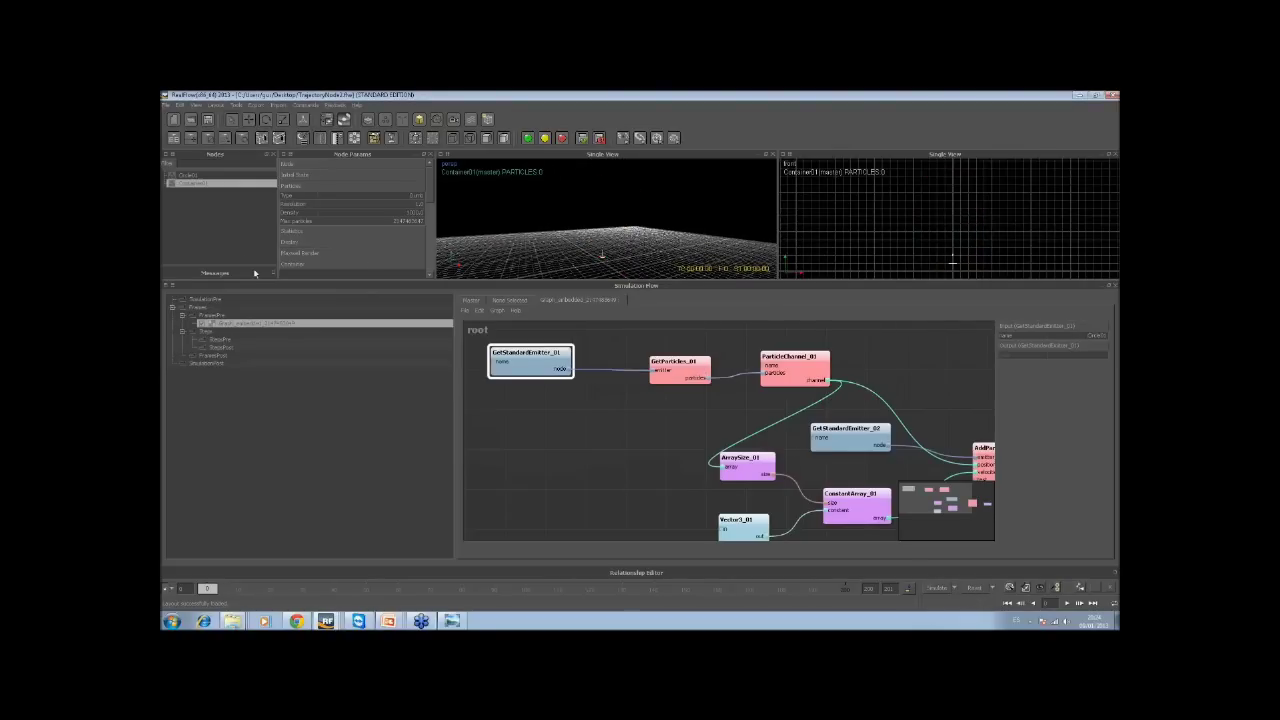
click(938, 589)
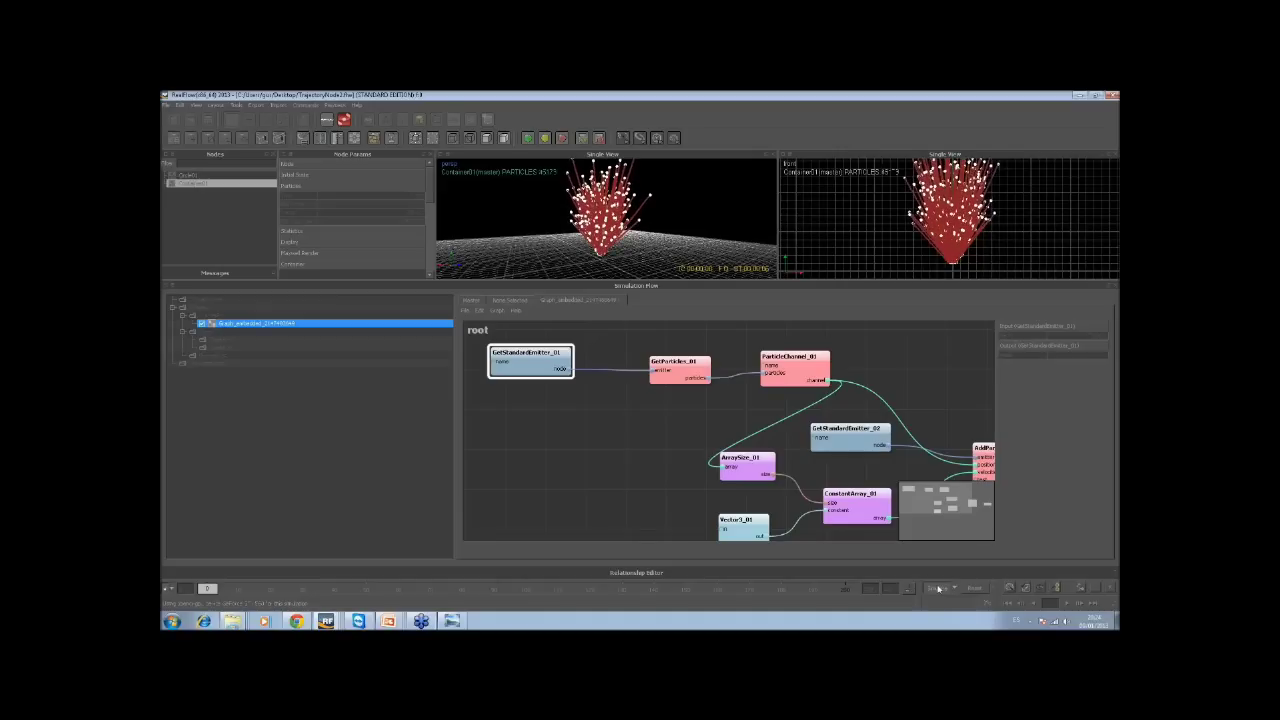
Undock and maximize the perspective viewport, examine the particle trails, select the circle emitter, and minimize the floating viewport
click(767, 155)
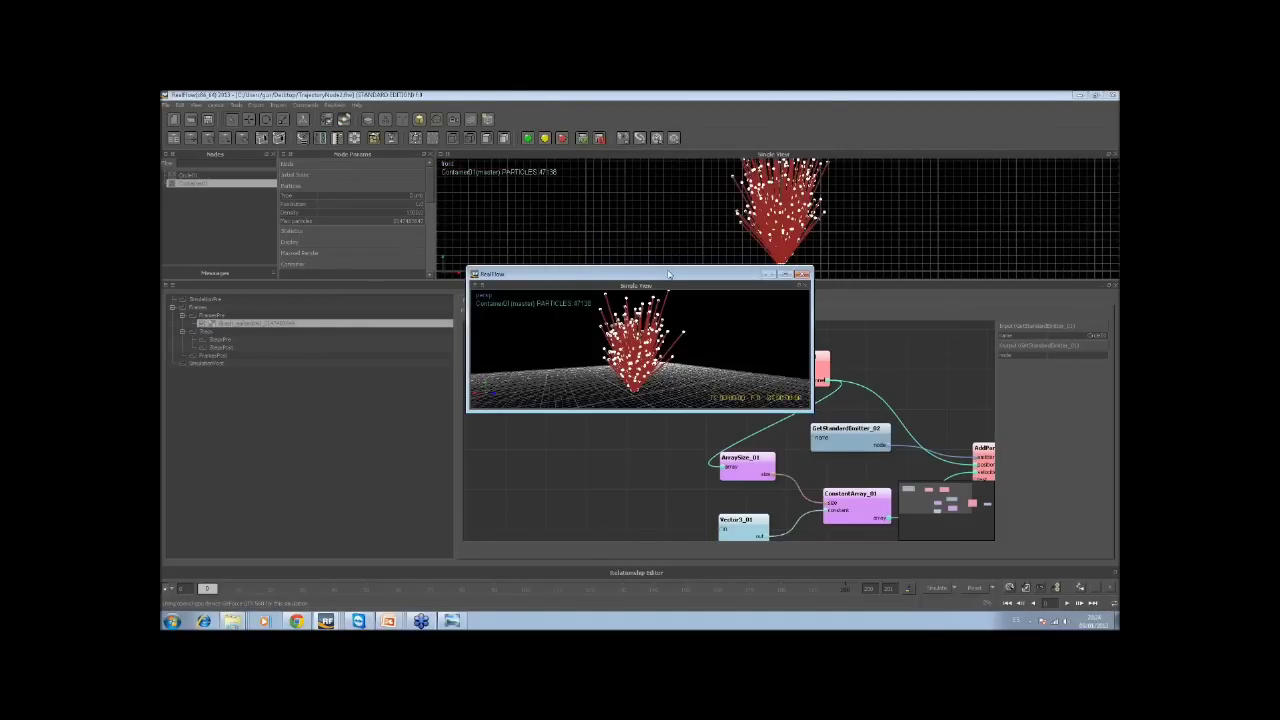
double_click(668, 273)
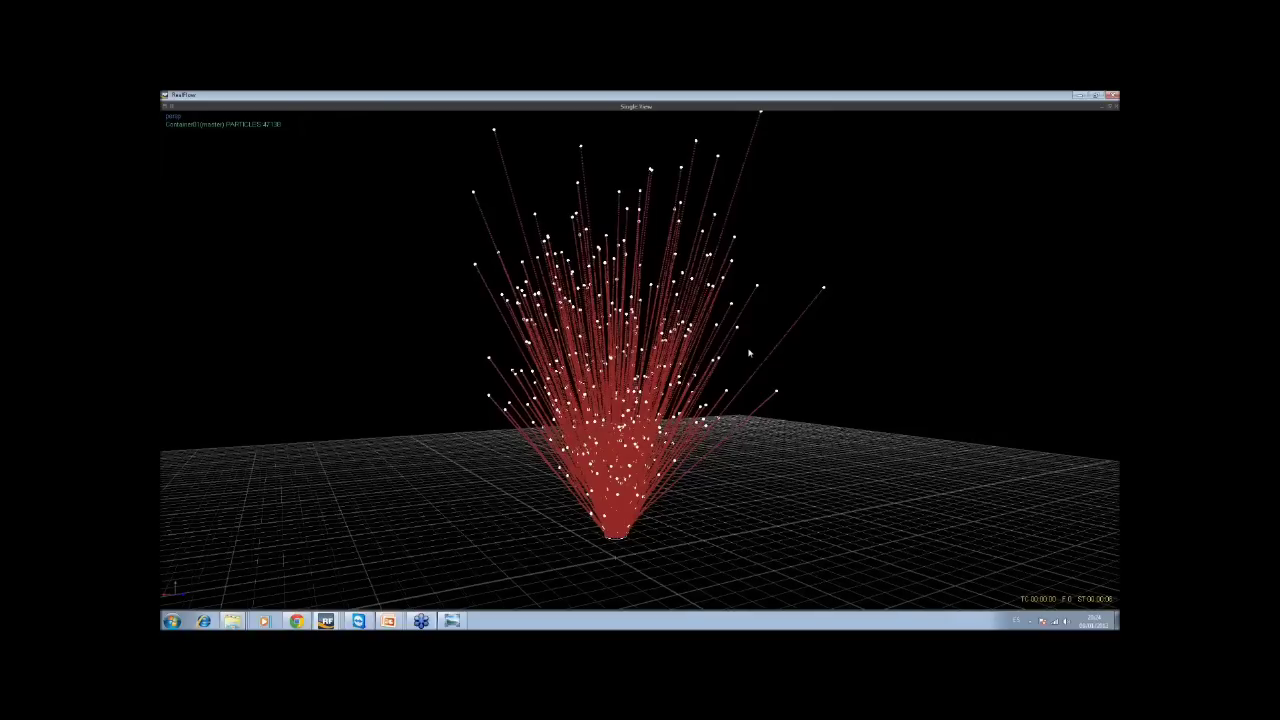
alt+drag(749, 353, 723, 171)
click(721, 174)
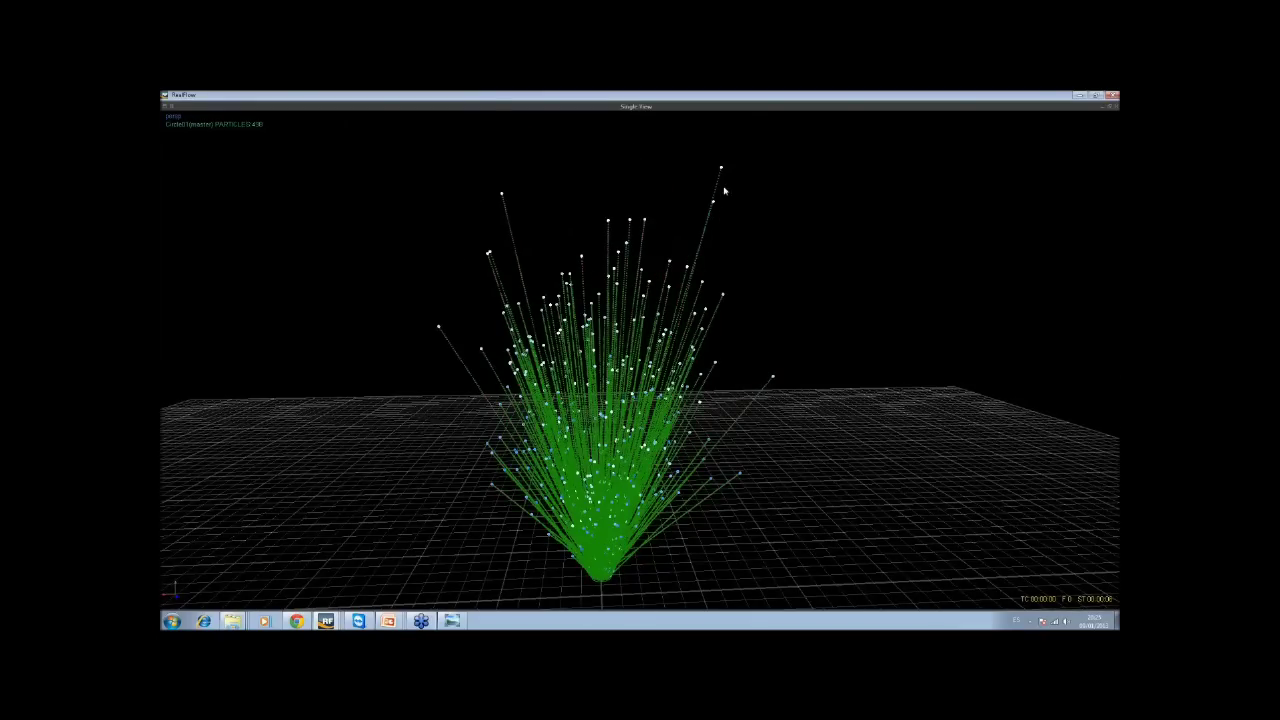
click(1078, 95)
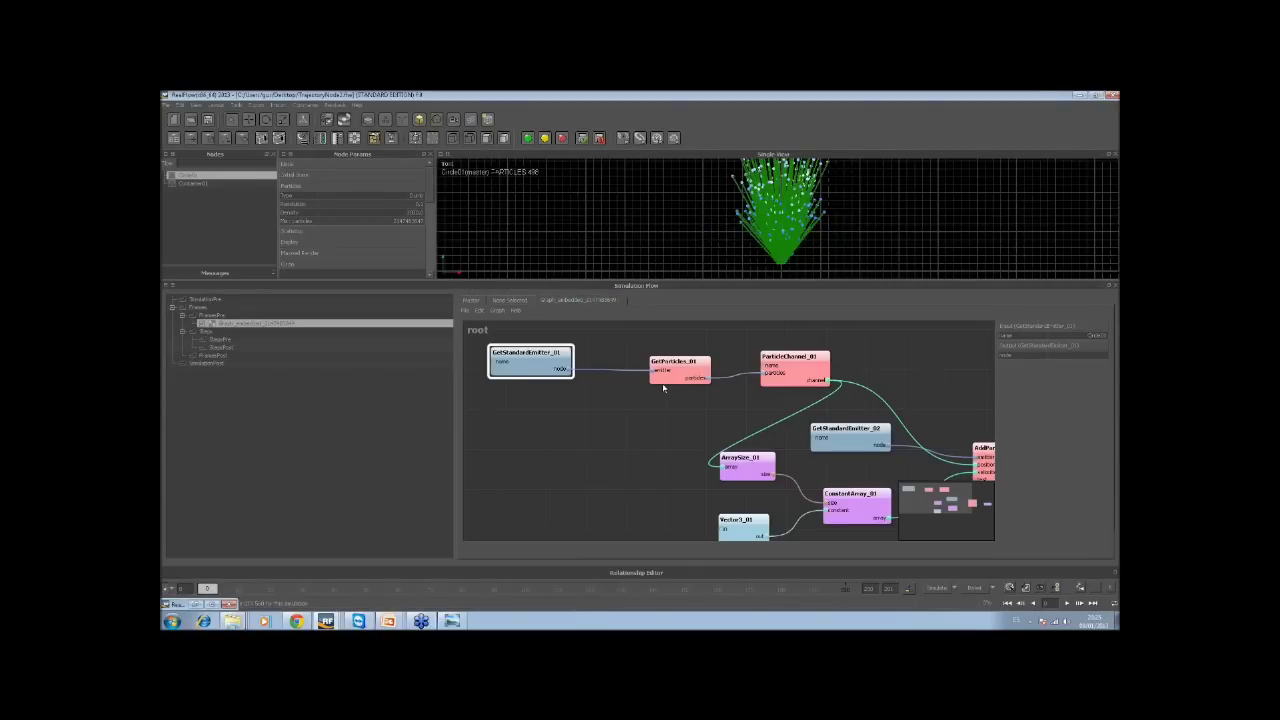
Switch to Chrome and open the RealFlow Resources site from the realflow.com home page
click(296, 621)
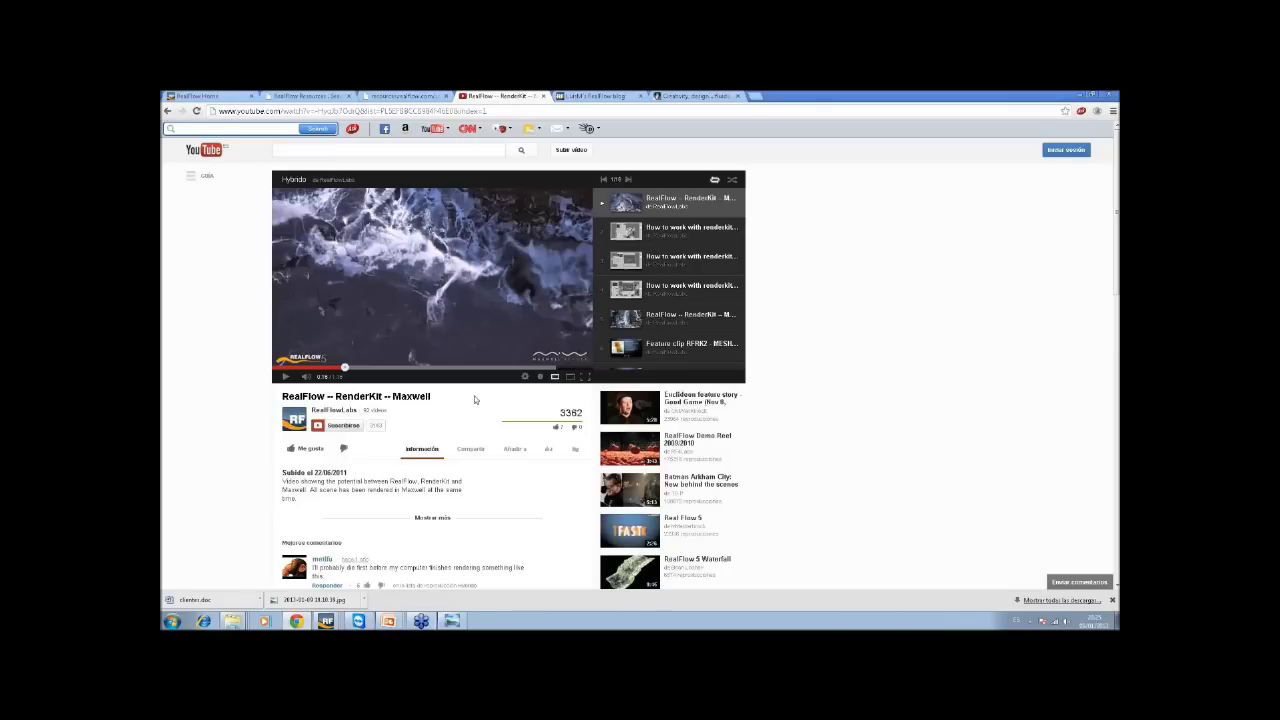
click(300, 96)
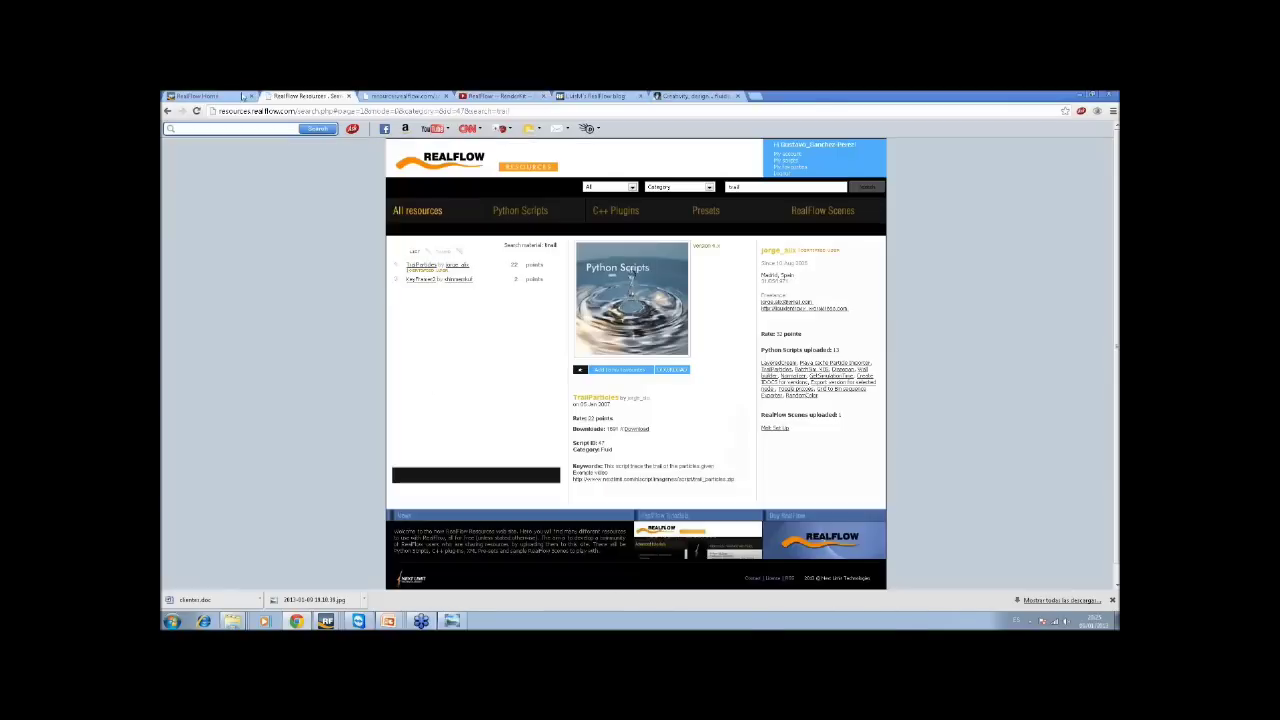
click(210, 96)
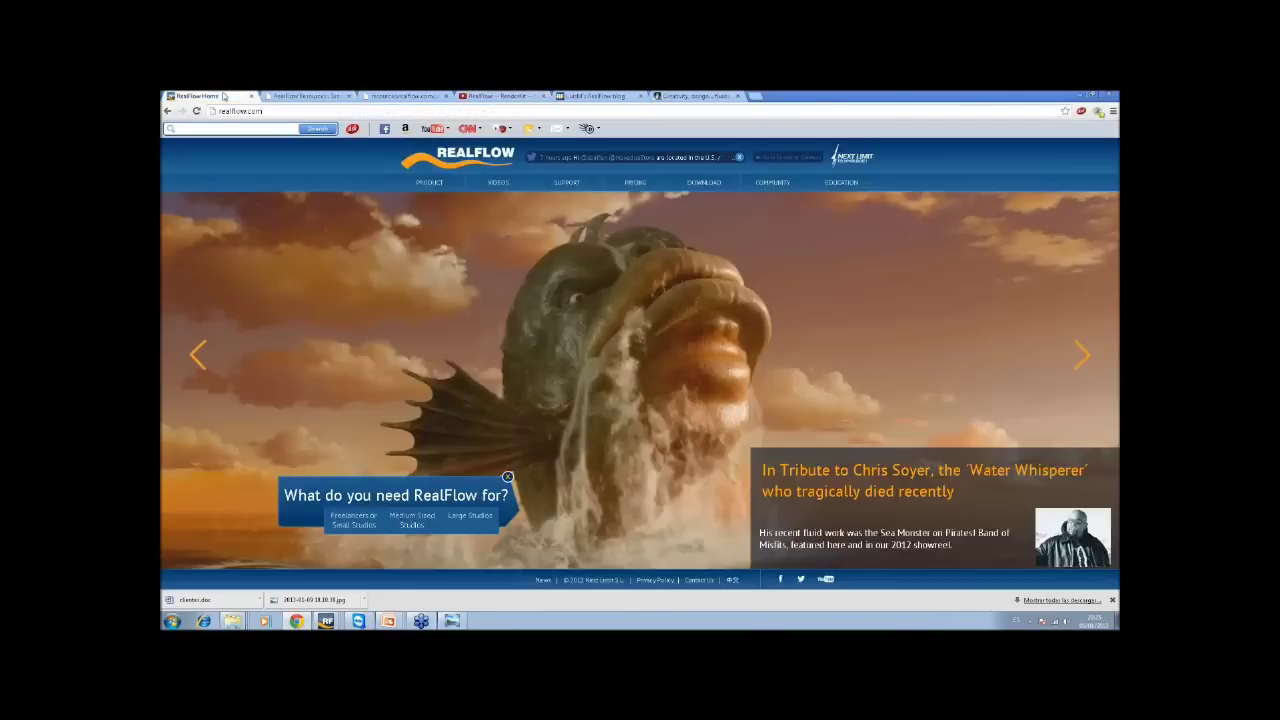
mouse_move(567, 182)
click(560, 218)
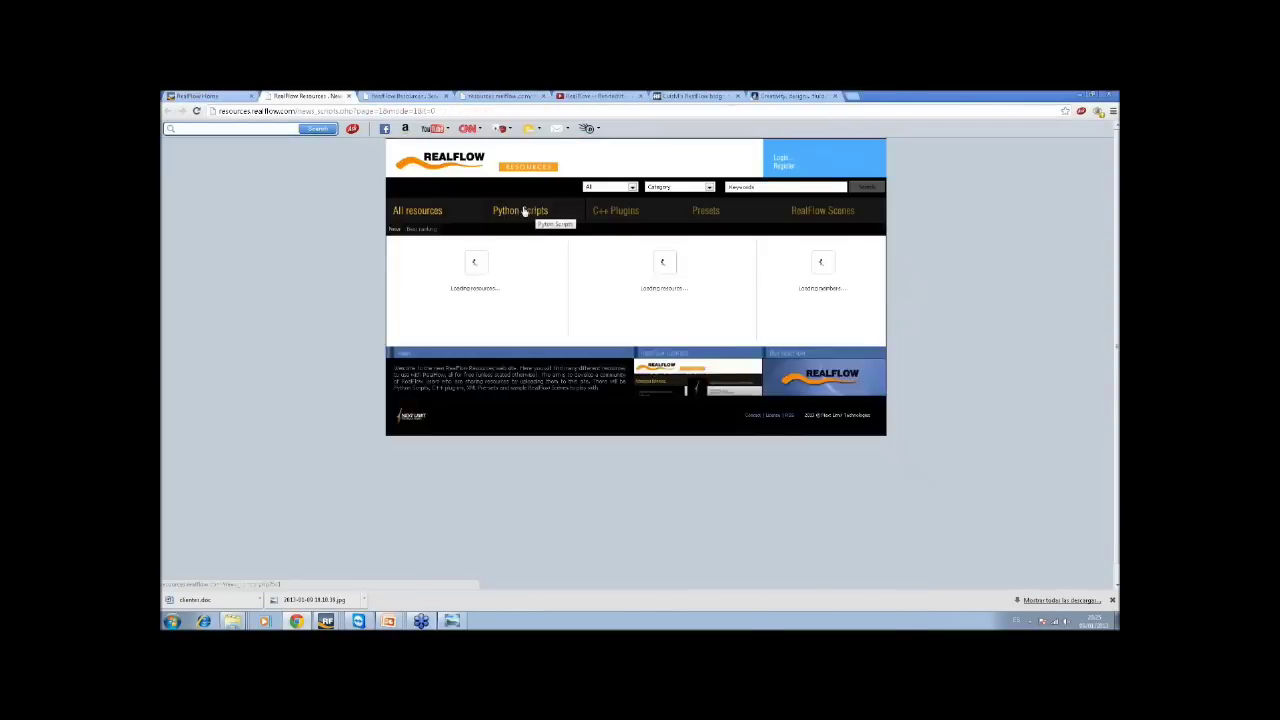
click(205, 96)
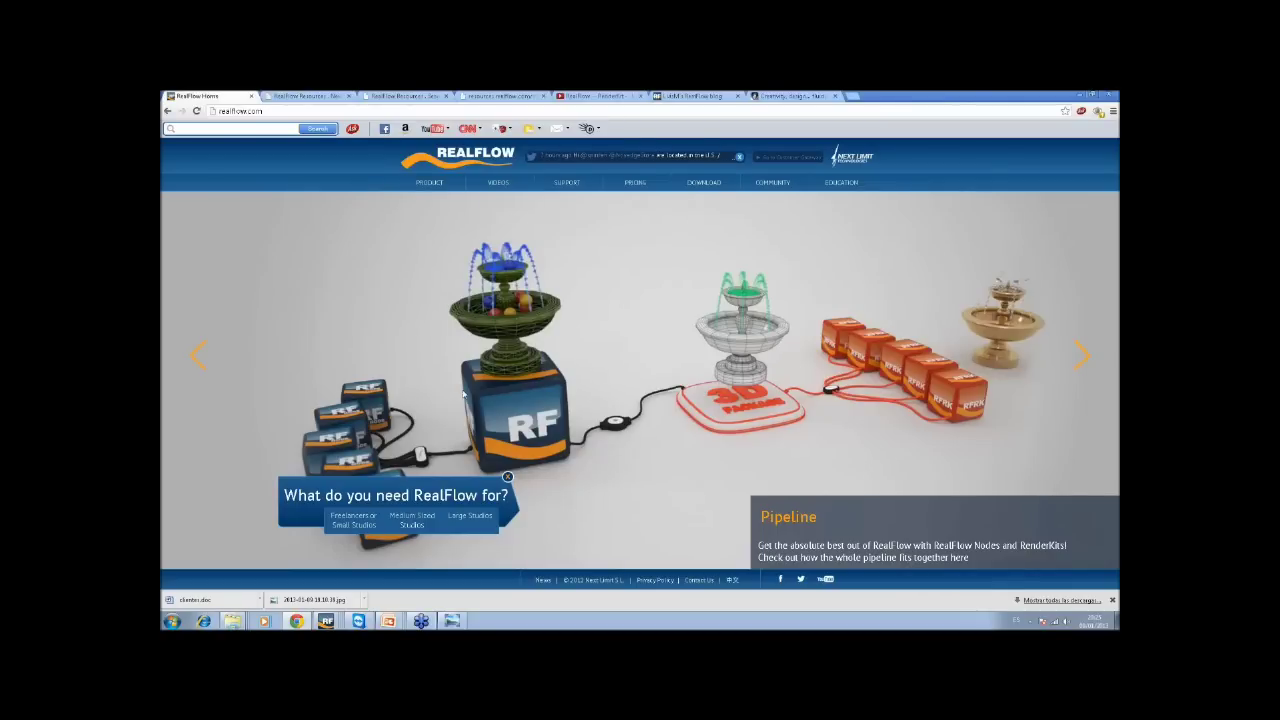
click(306, 96)
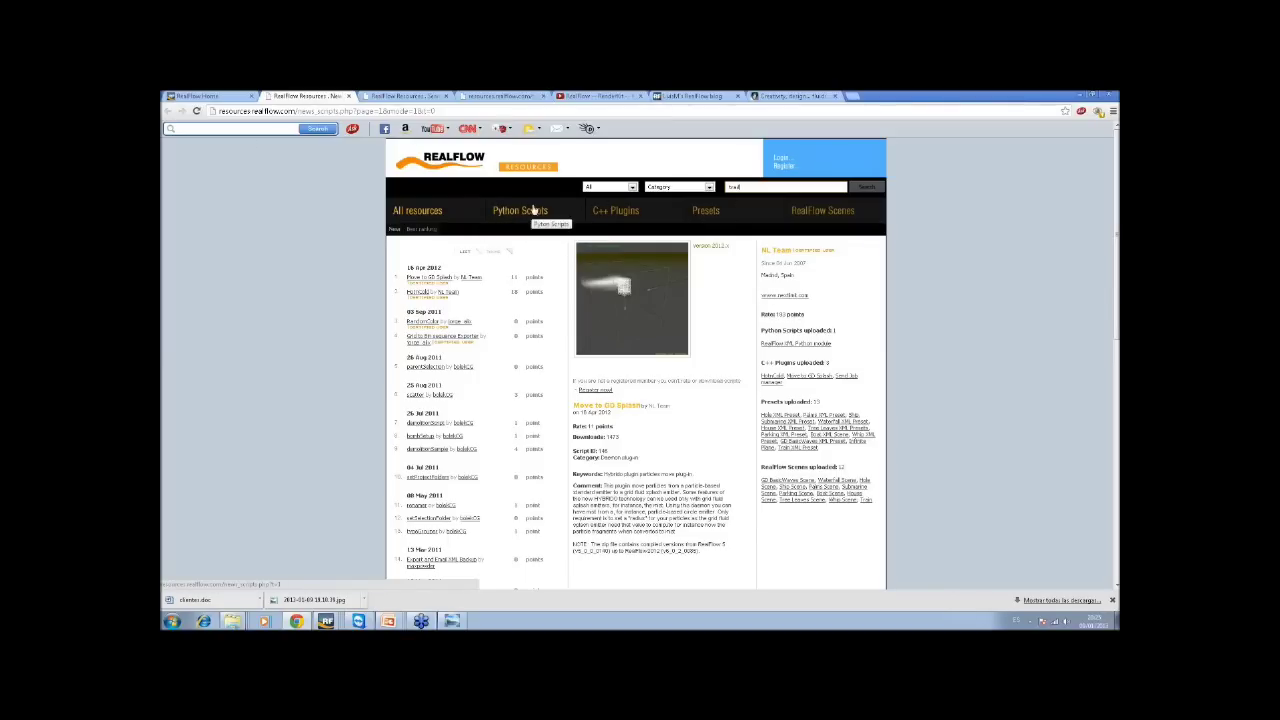
Search RealFlow Resources for "trail" and view the source code of the TrailParticles script
click(753, 187)
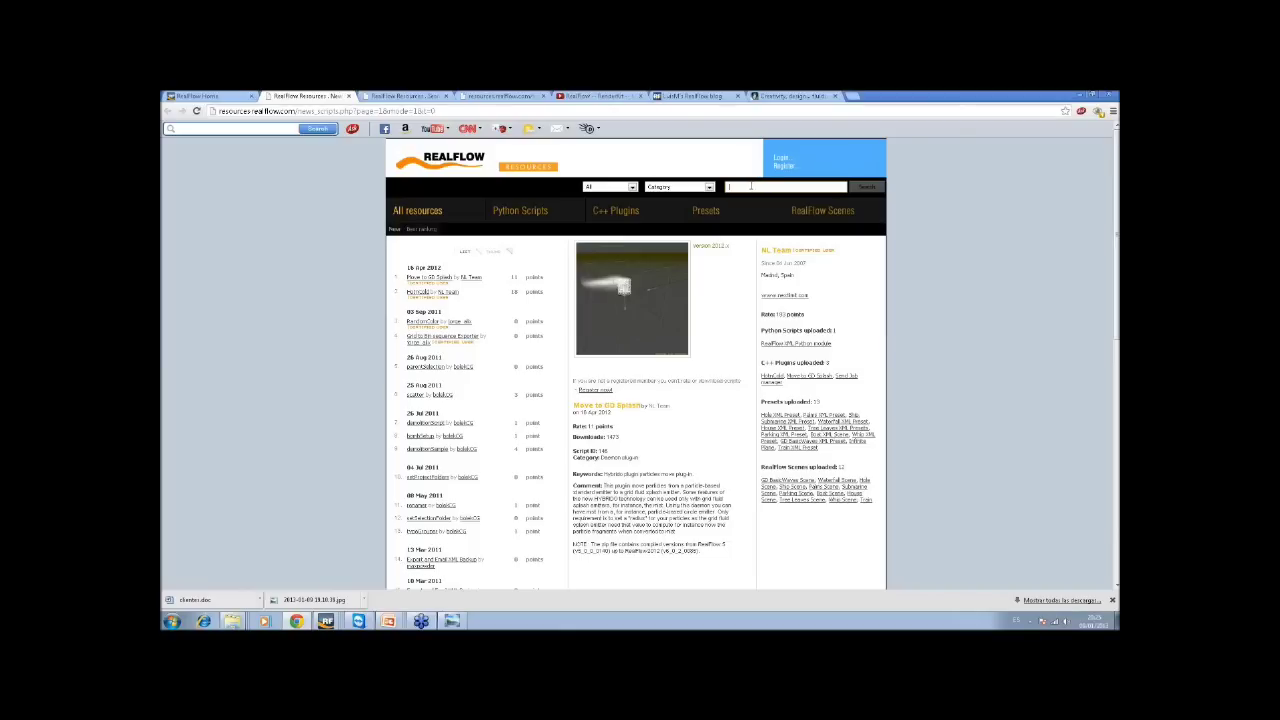
text(bal)
click(866, 188)
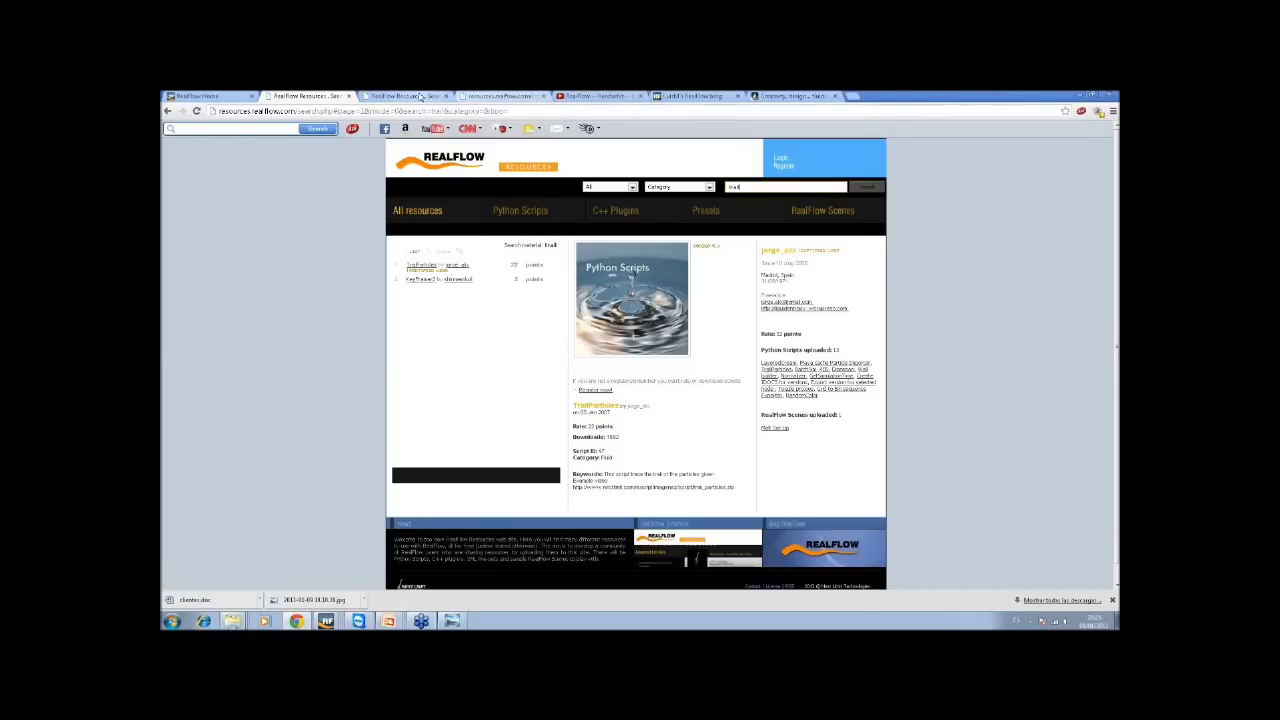
click(494, 97)
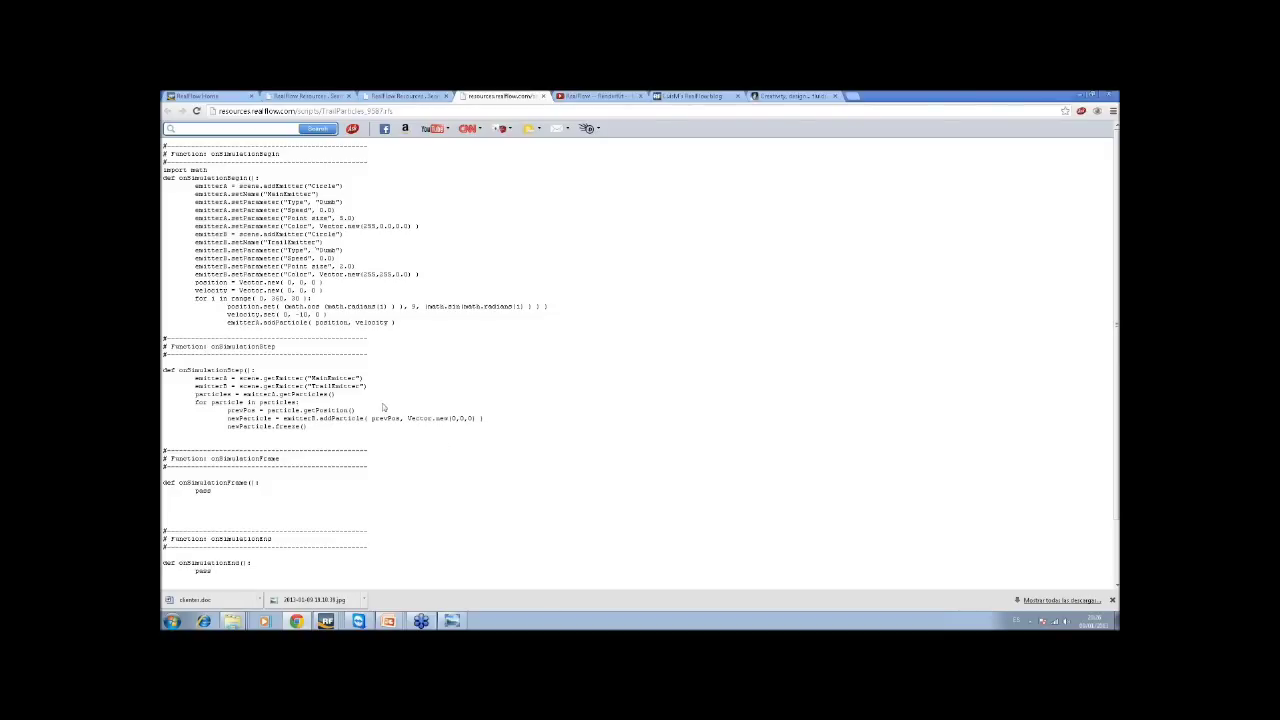
Highlight the body of the onSimulationStep function in the TrailParticles script, and switch back to RealFlow
drag(327, 431, 188, 377)
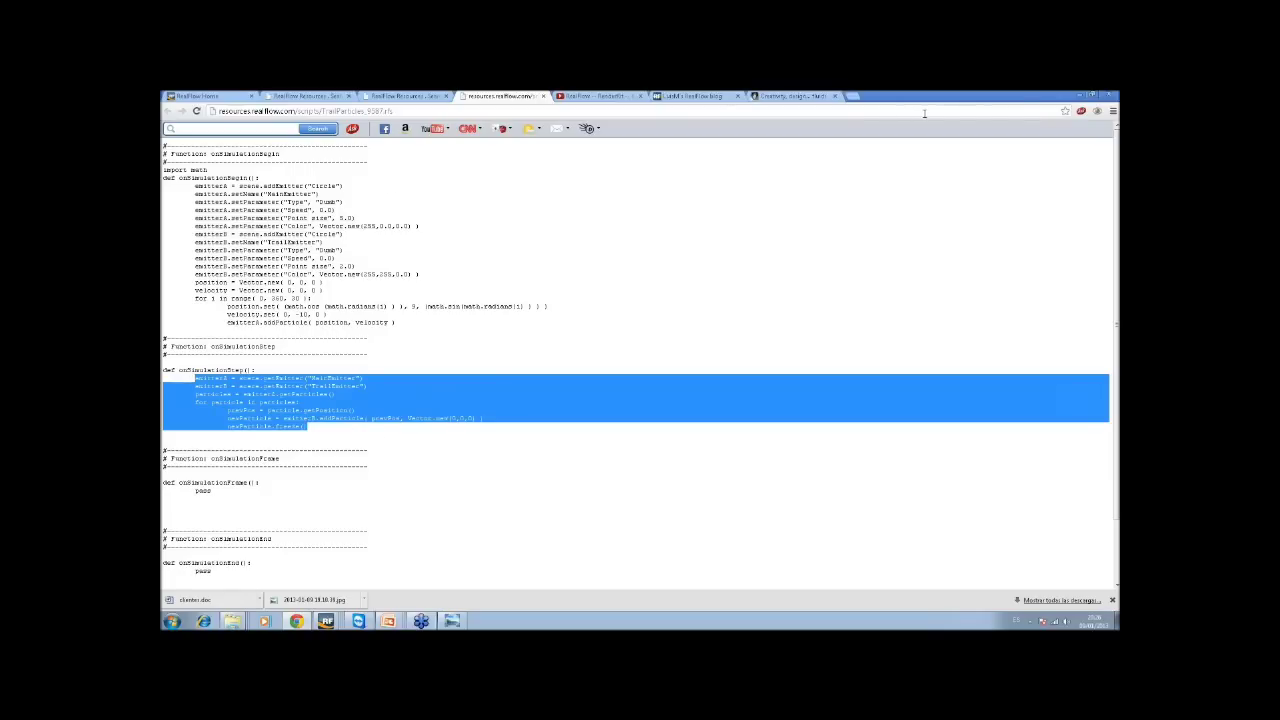
click(1083, 95)
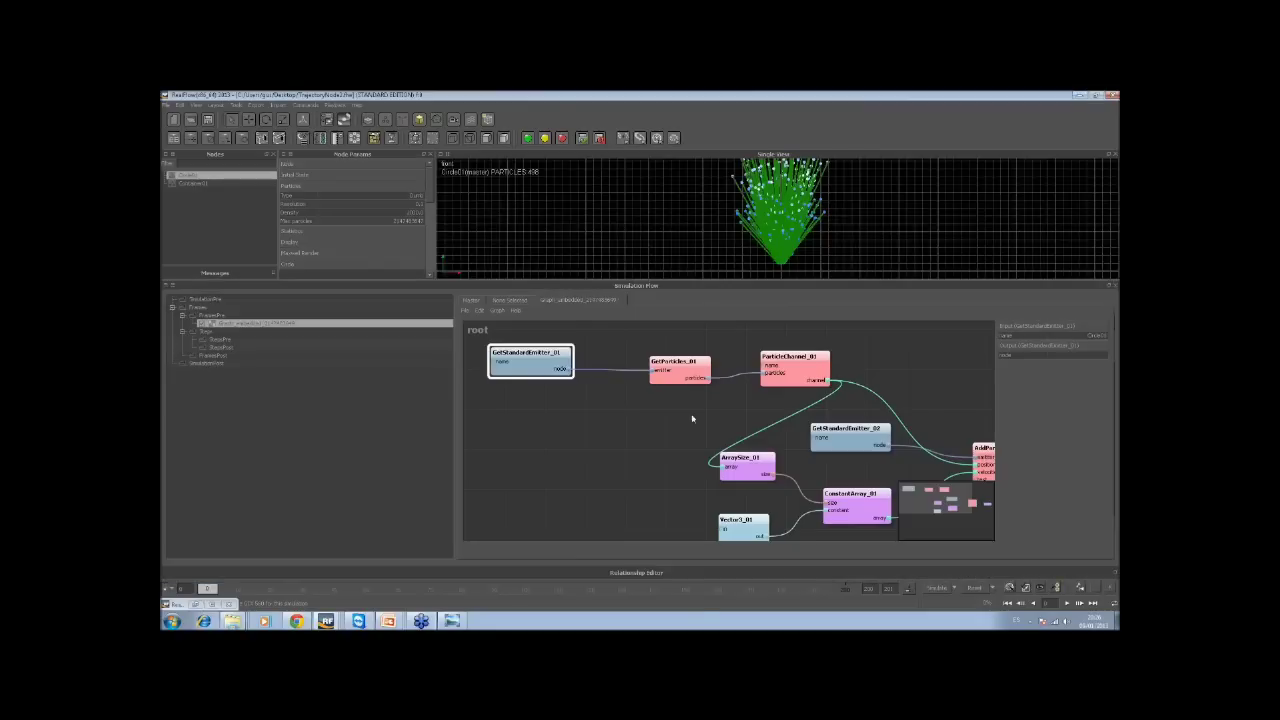
Delete both GetStandardEmitter nodes and the ArraySize, ConstantArray and Vector3 nodes from the graph
key(Delete)
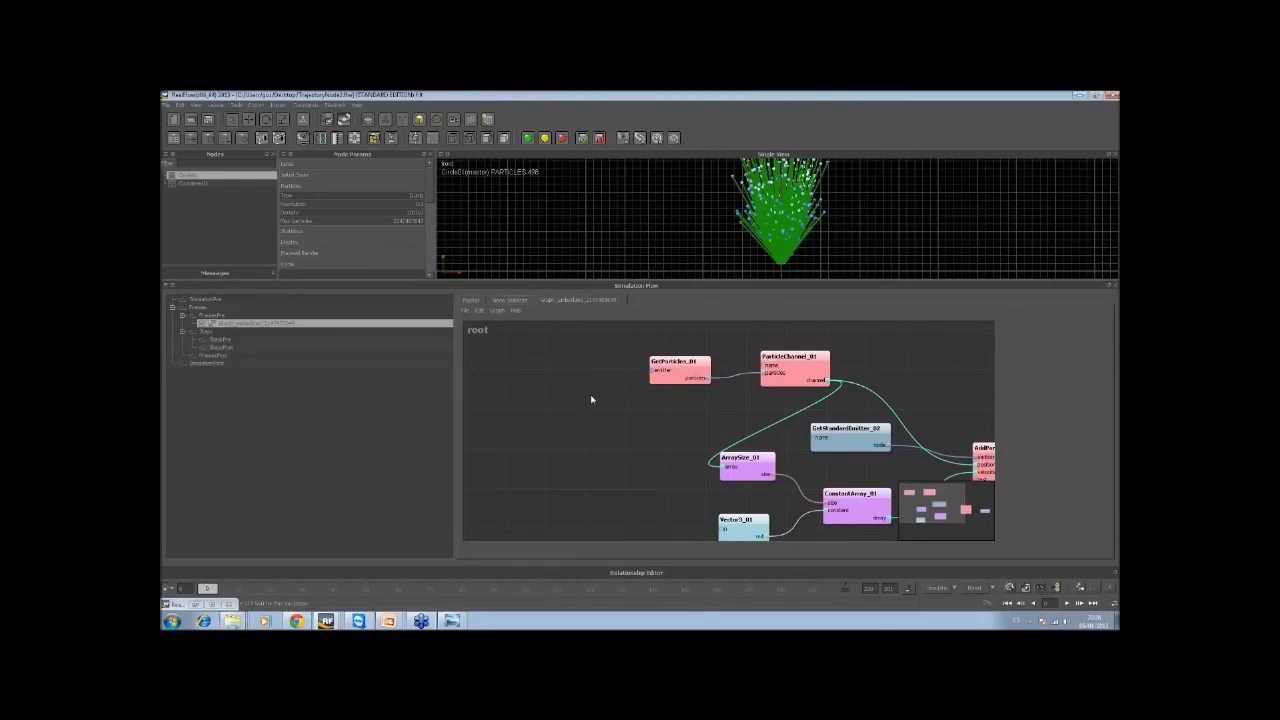
click(830, 440)
key(Delete)
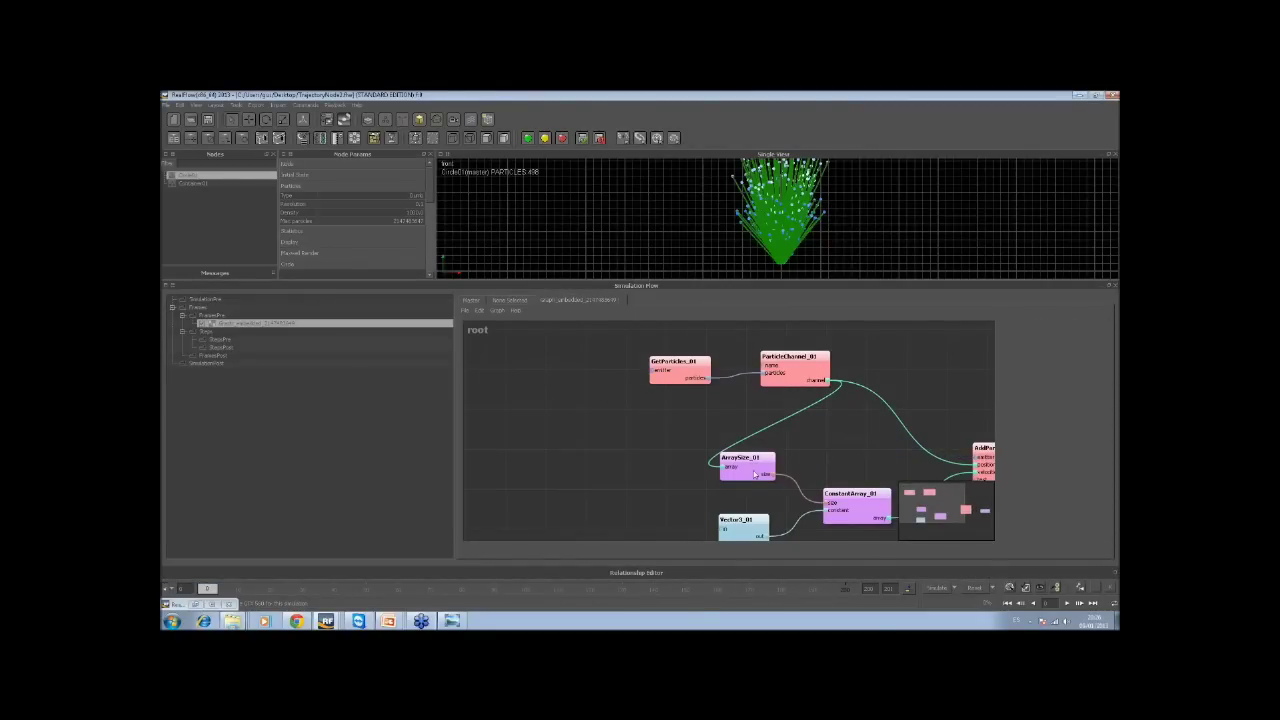
click(746, 474)
key(Delete)
click(825, 507)
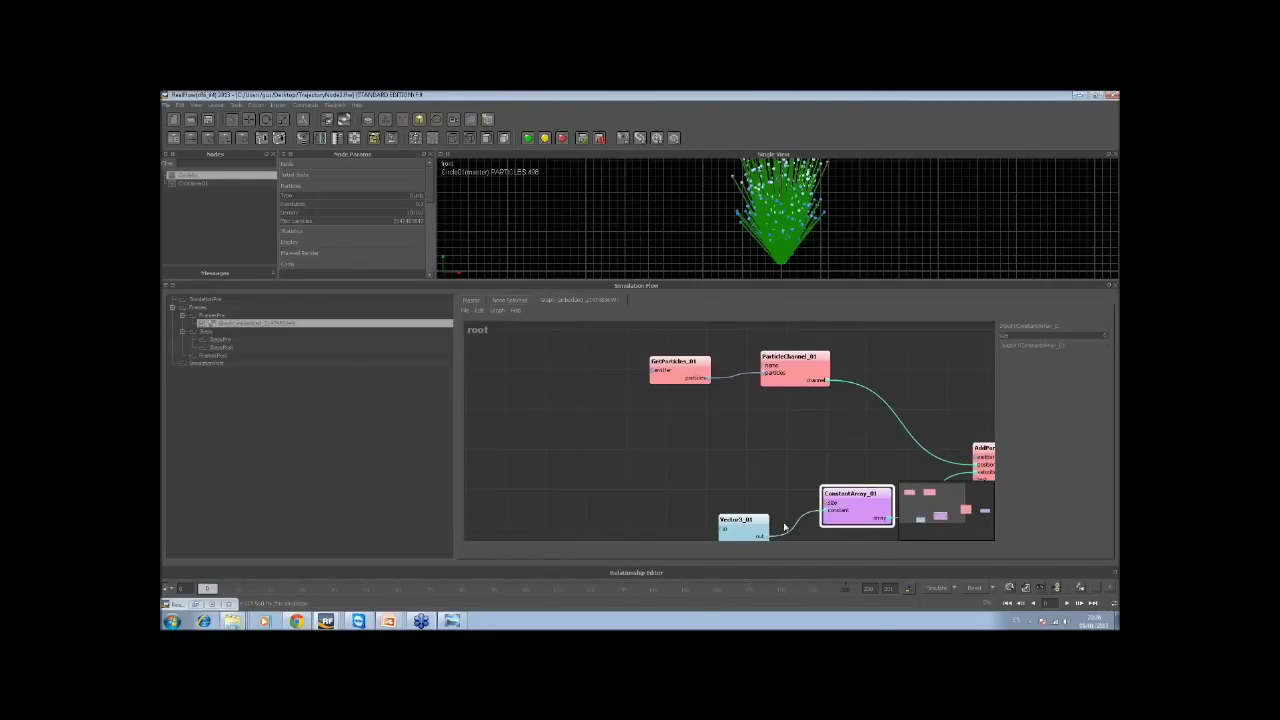
key(Delete)
click(753, 530)
key(Delete)
Arrange the remaining GetParticles, ParticleChannel and AddParticles nodes in a compact row leading to the Evaluator
middle_drag(831, 449, 671, 443)
drag(632, 352, 667, 402)
drag(545, 358, 565, 428)
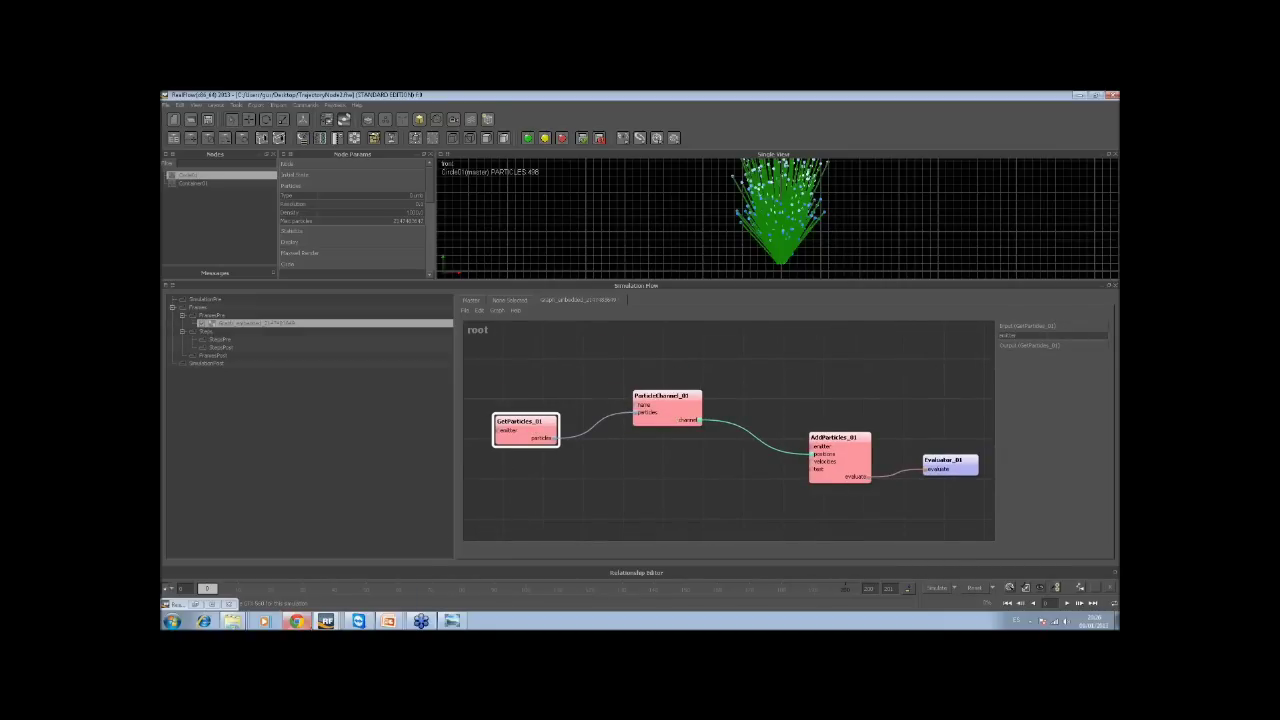
drag(648, 424, 635, 447)
drag(830, 447, 798, 441)
drag(547, 442, 549, 436)
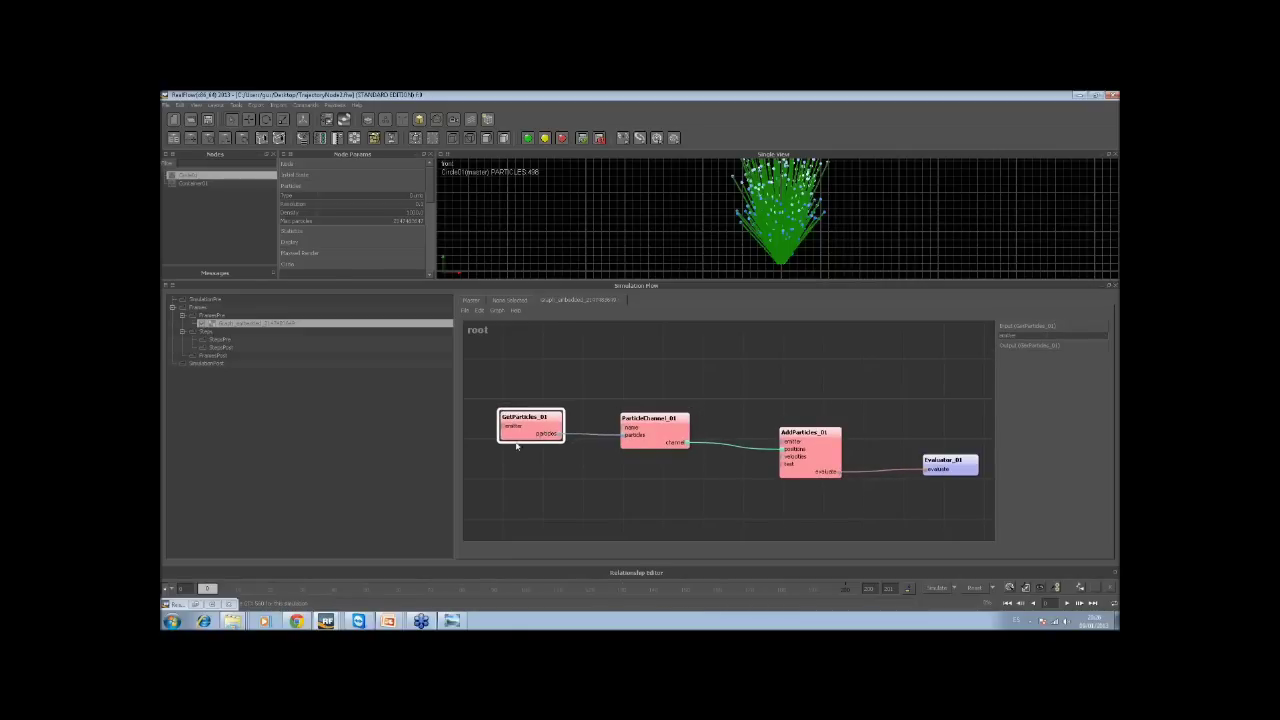
Empty the graph by deleting the GetParticles, ParticleChannel, AddParticles and Evaluator nodes
key(Delete)
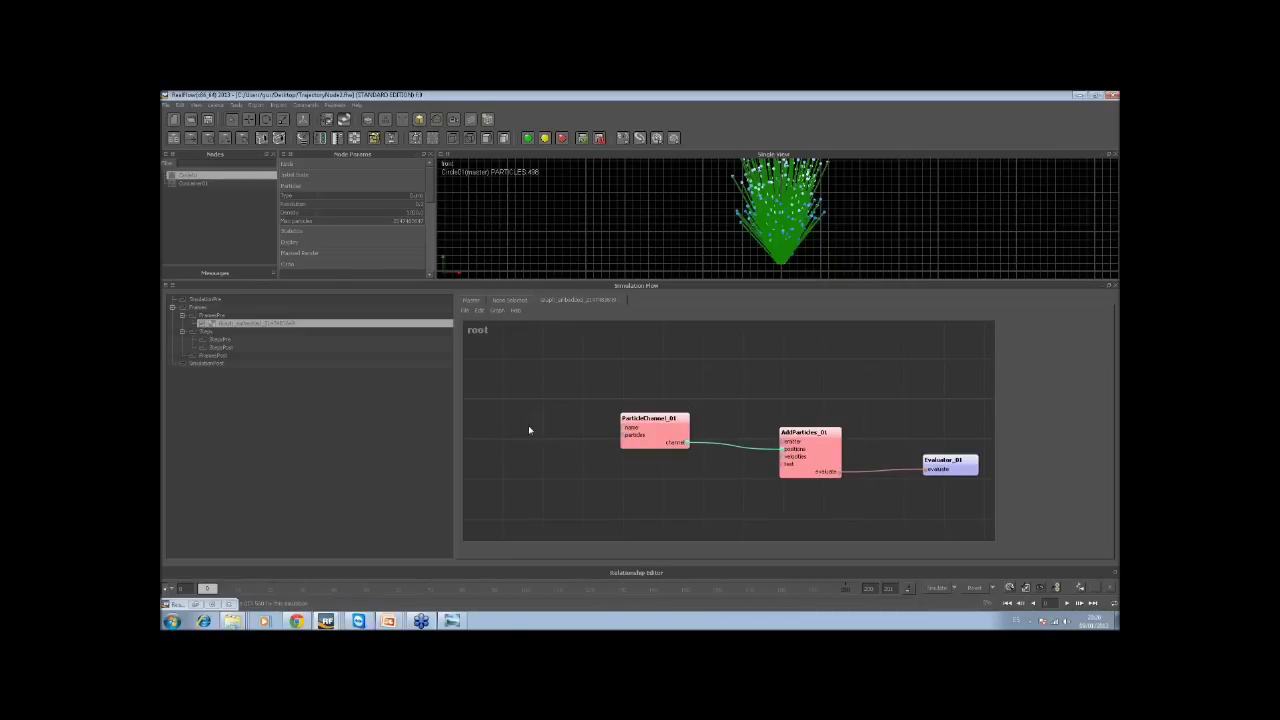
click(668, 440)
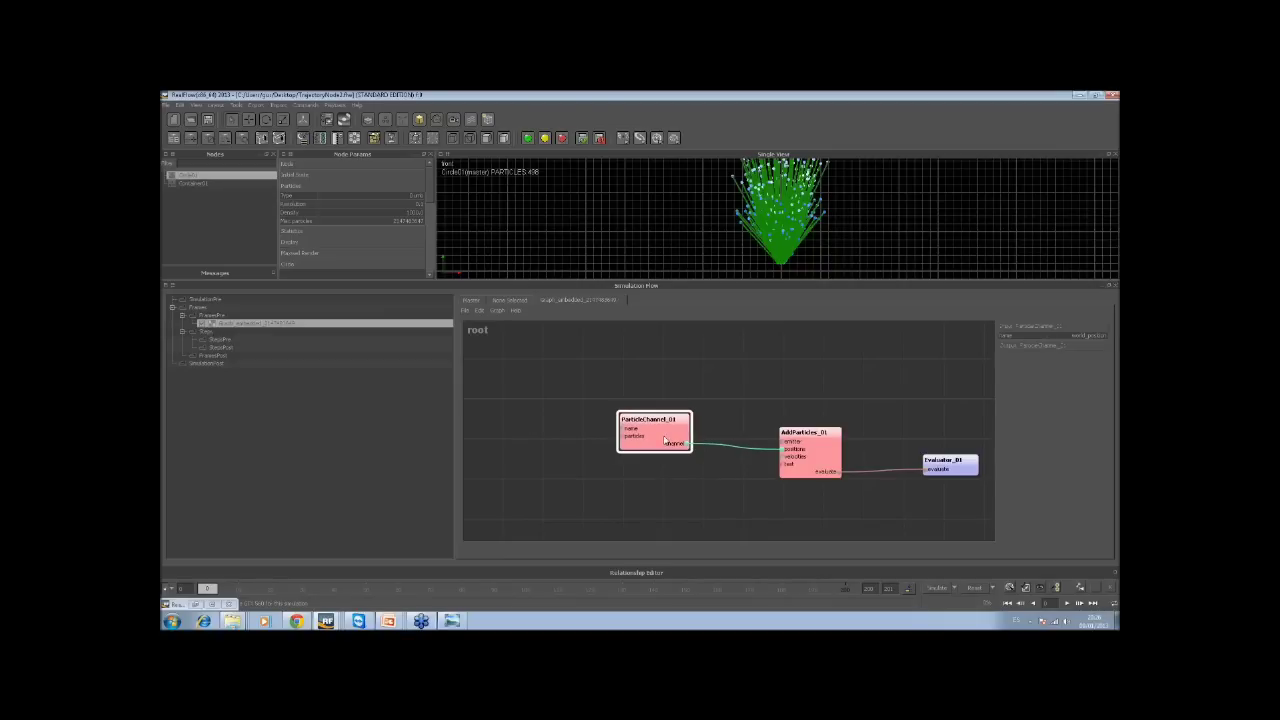
key(Delete)
click(806, 452)
key(Delete)
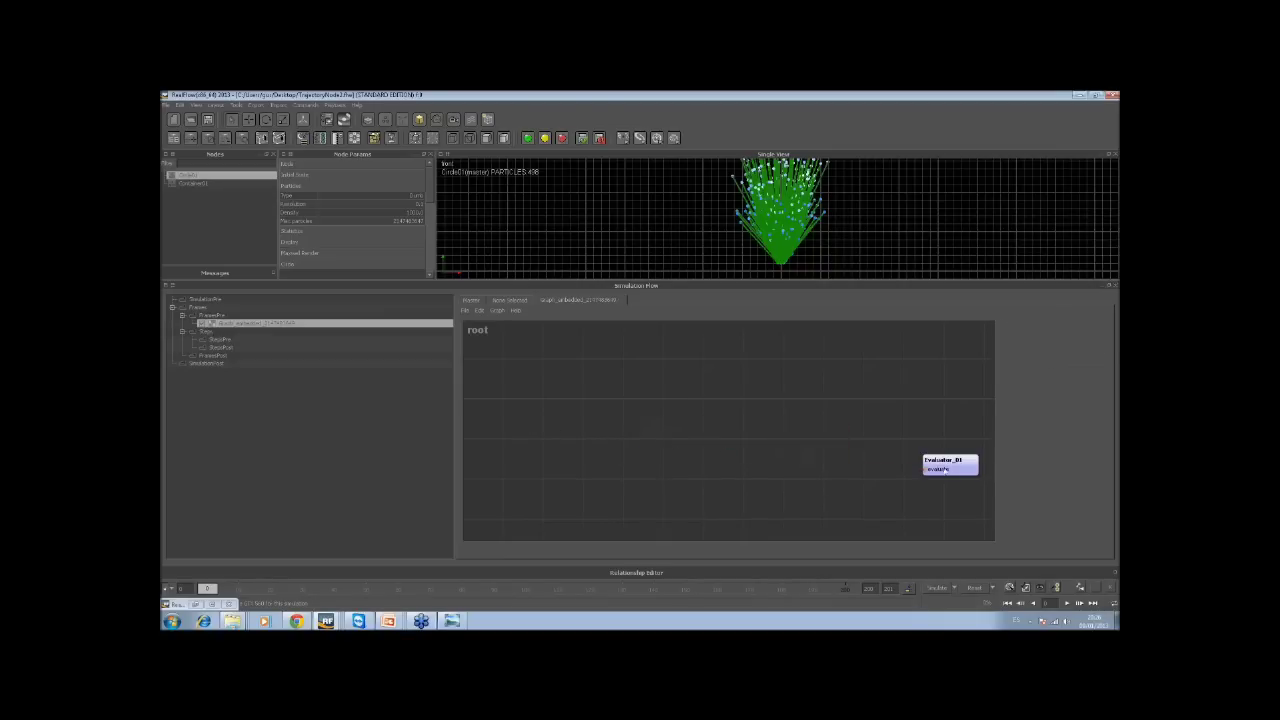
click(944, 468)
key(Delete)
right_click(631, 430)
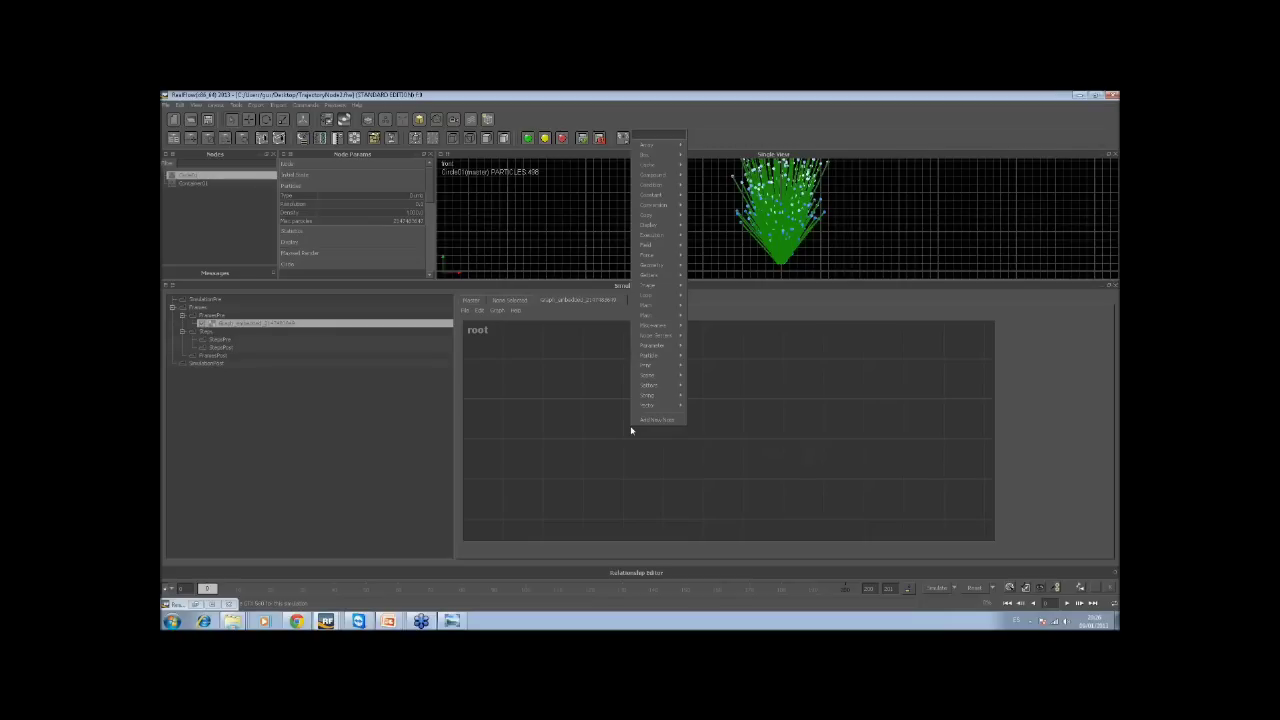
text(get)
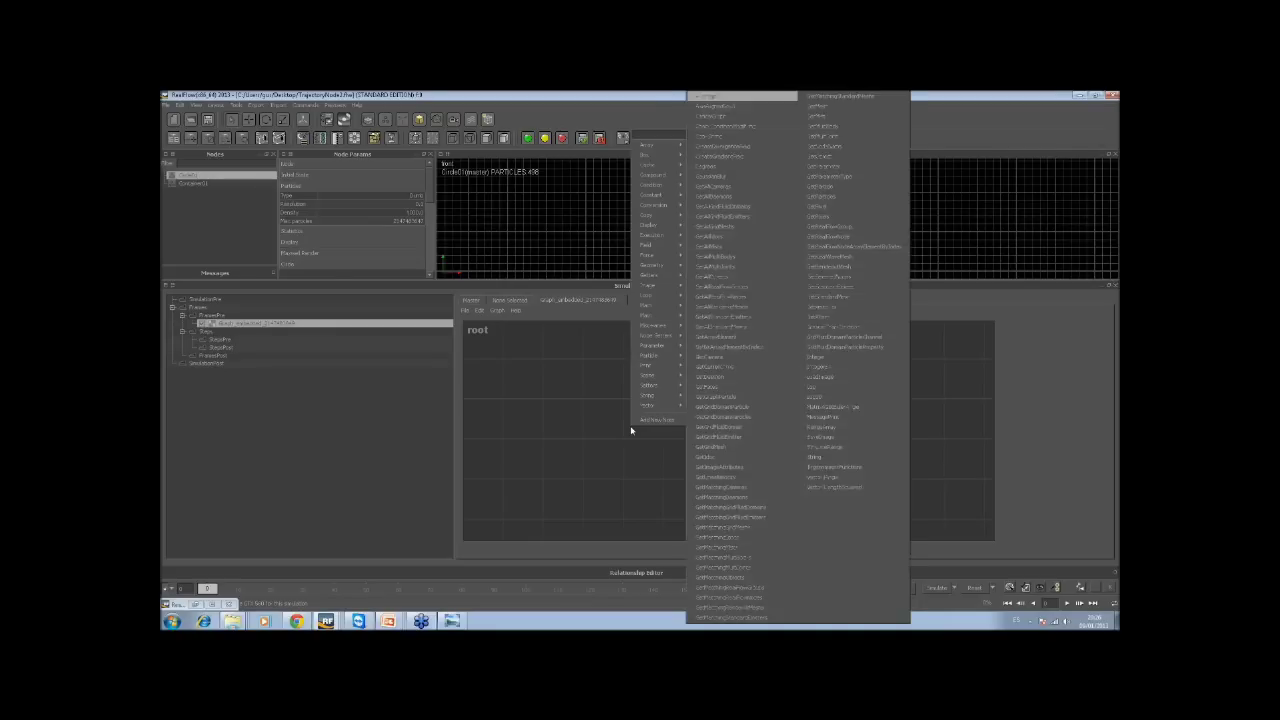
key(BackSpace)
key(BackSpace)
key(BackSpace)
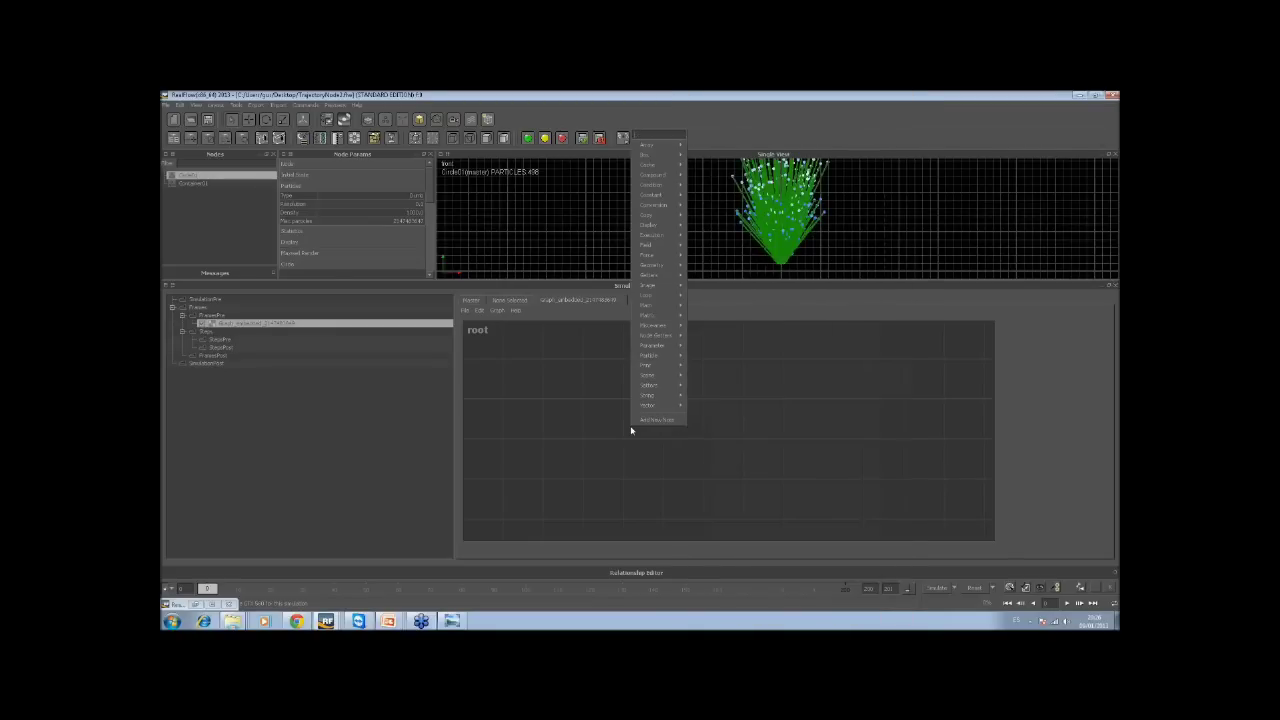
click(514, 436)
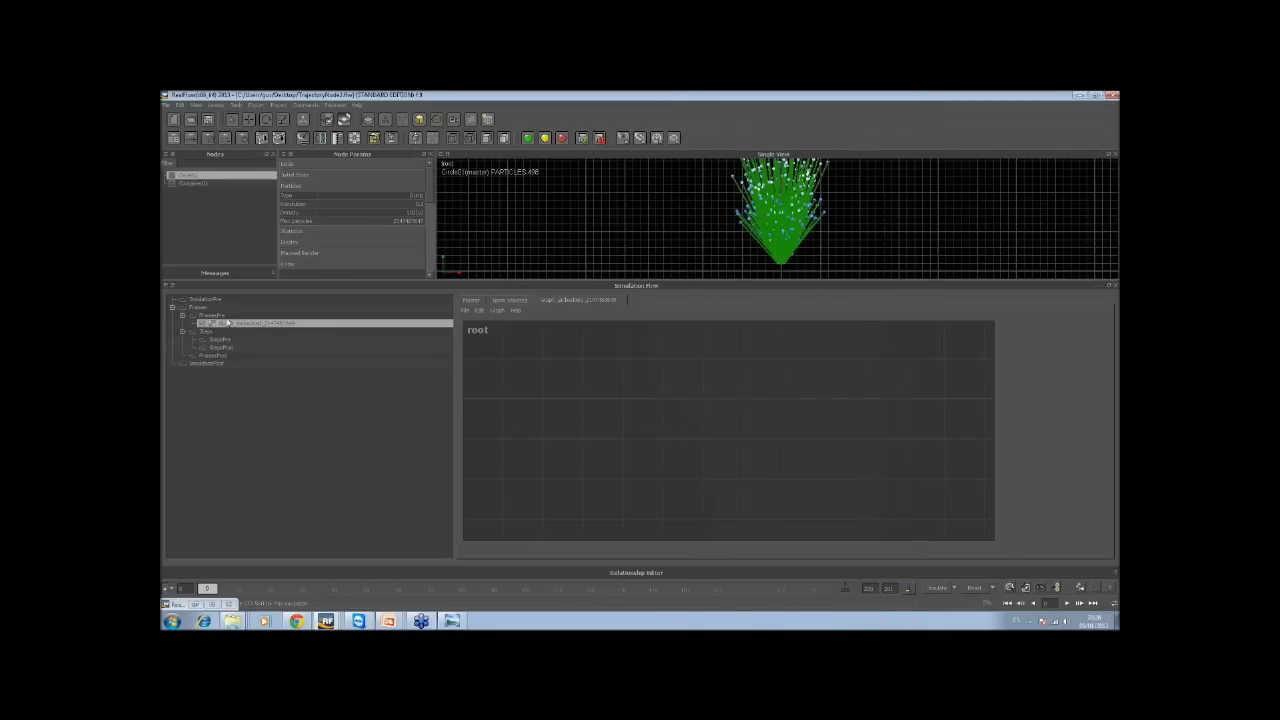
Review the options for adding an item under FramesPre, and reopen the existing embedded graph
right_click(222, 321)
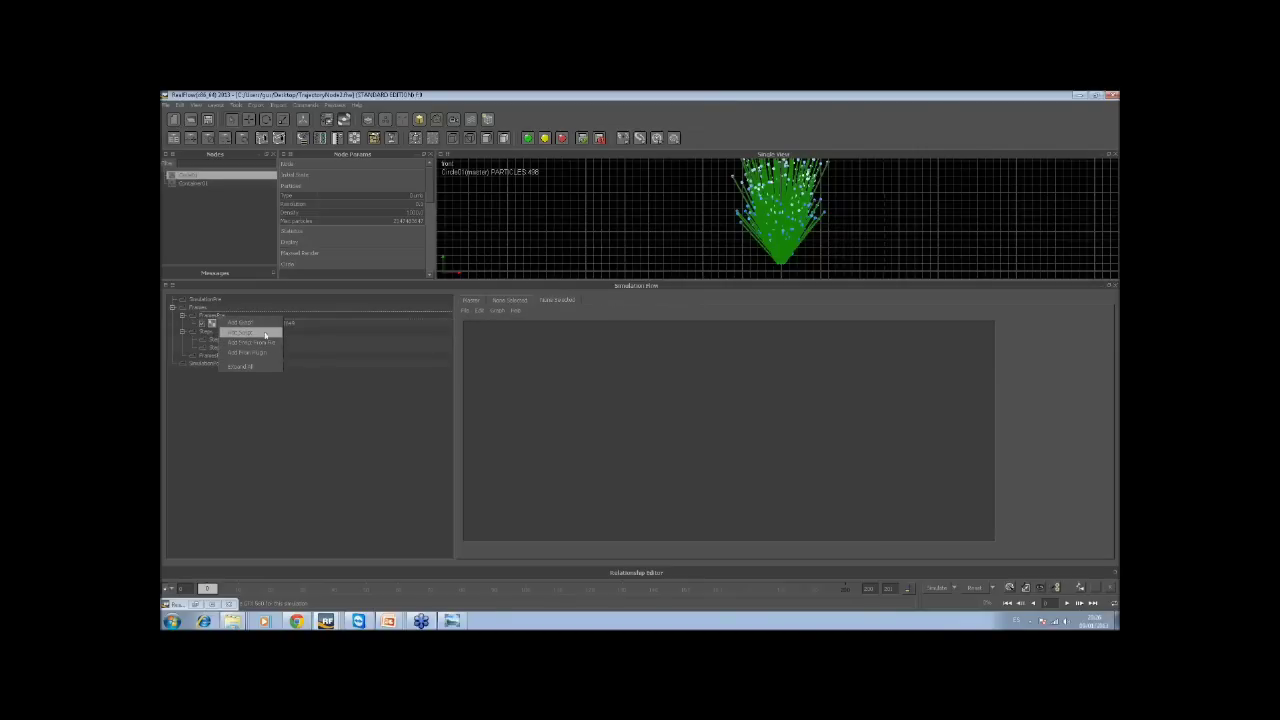
click(240, 332)
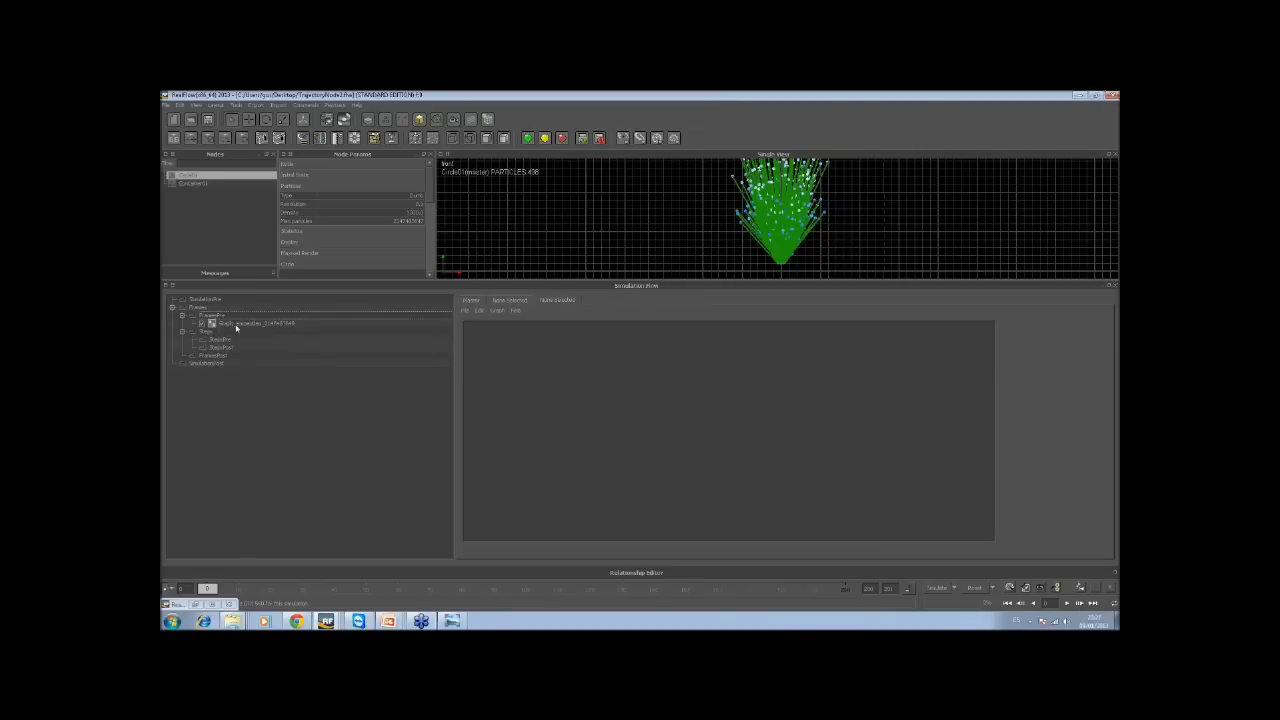
click(236, 325)
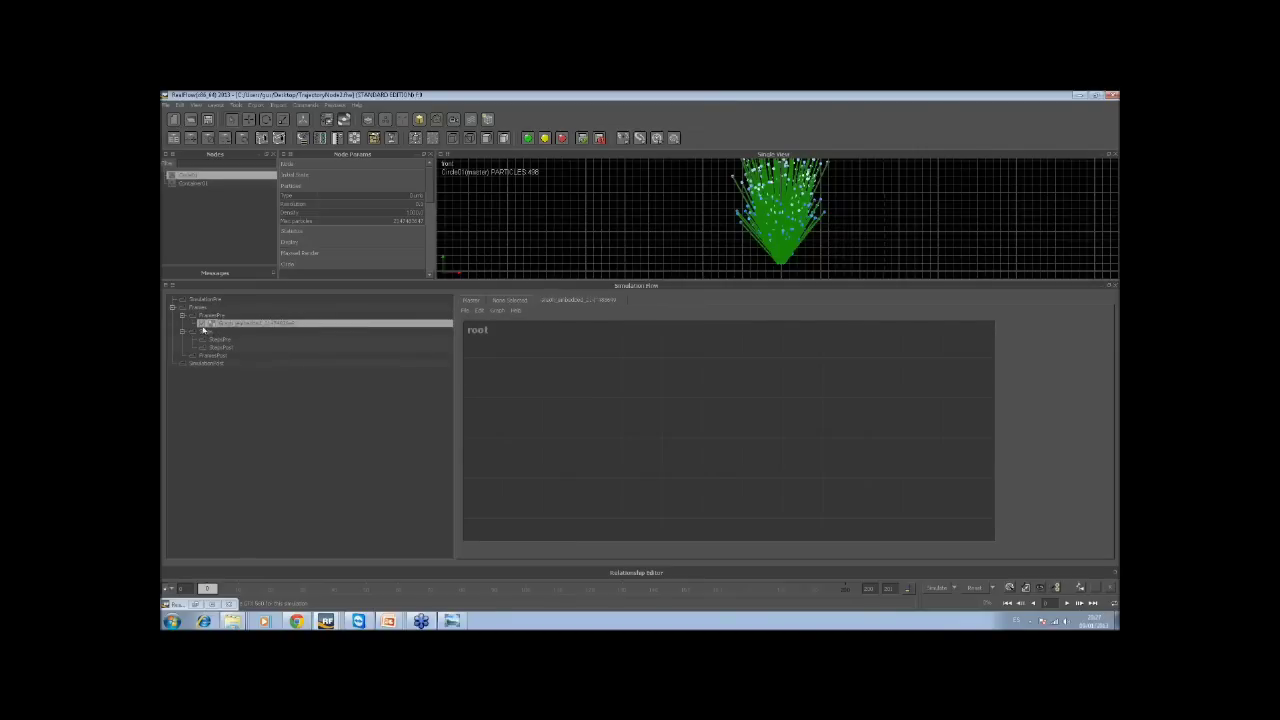
Add a GetParticles node to the empty graph and place it in the upper part of the canvas
right_click(555, 395)
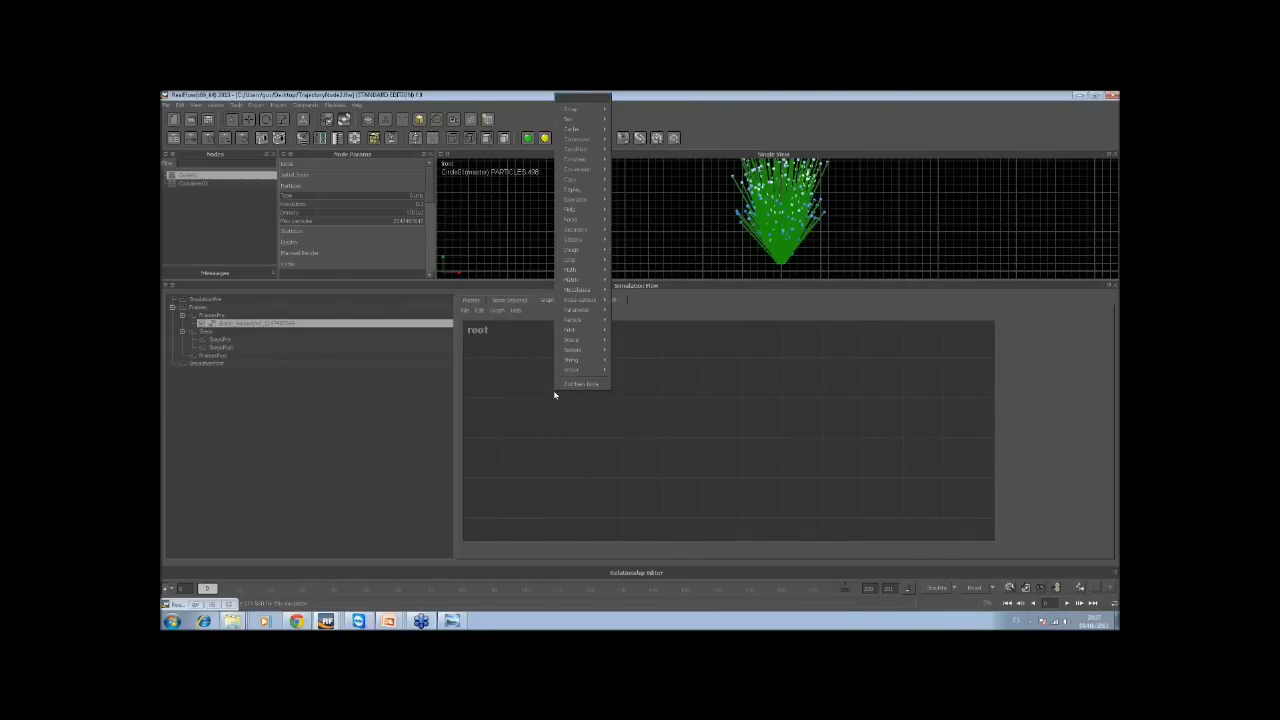
text(get)
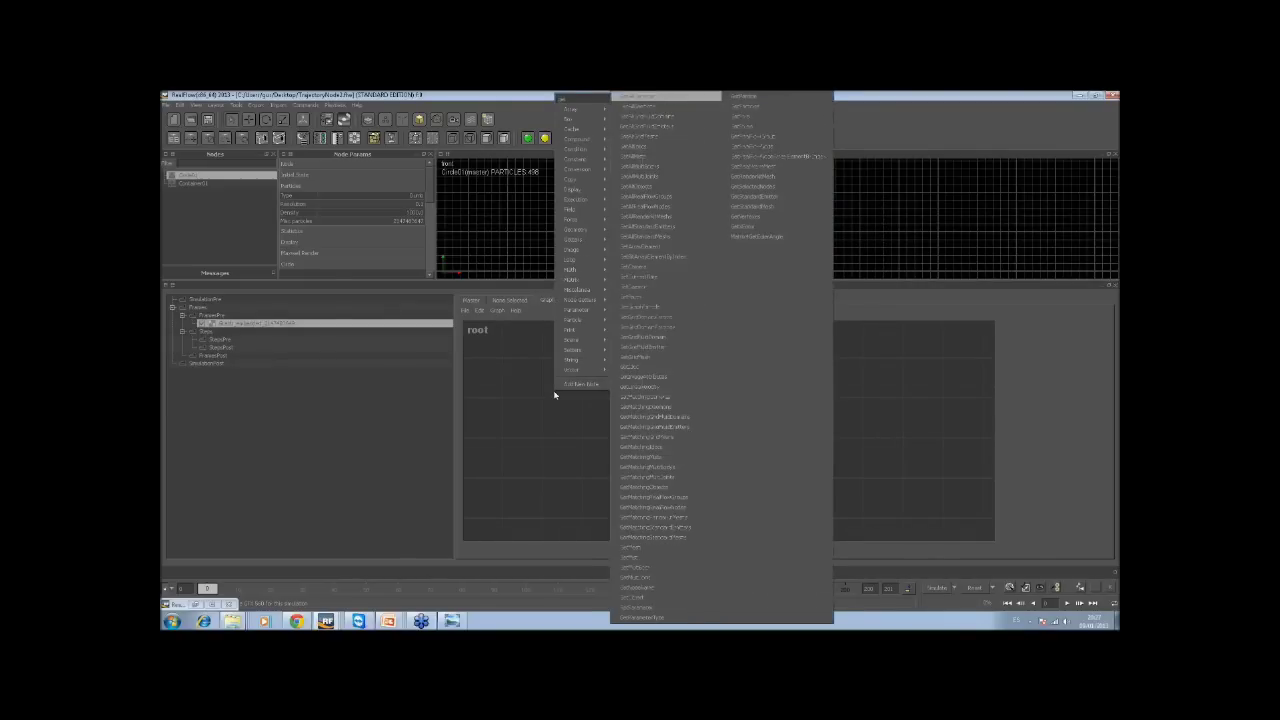
text(p)
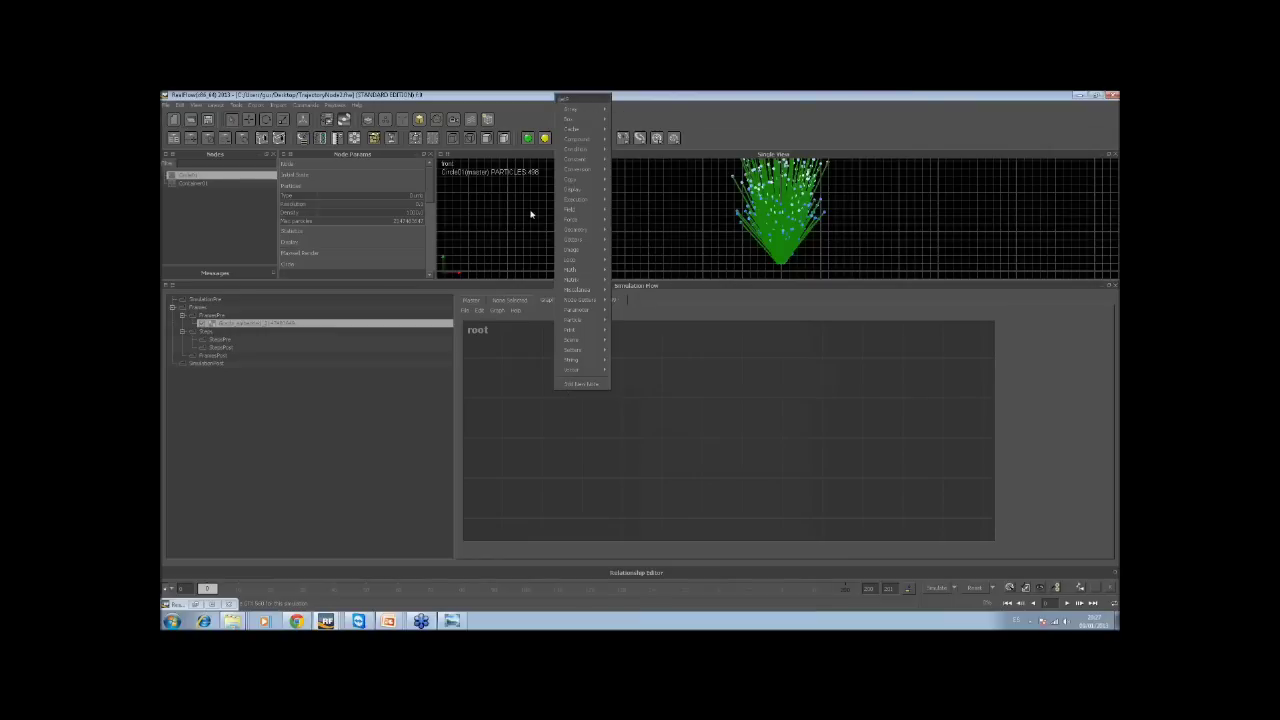
click(580, 100)
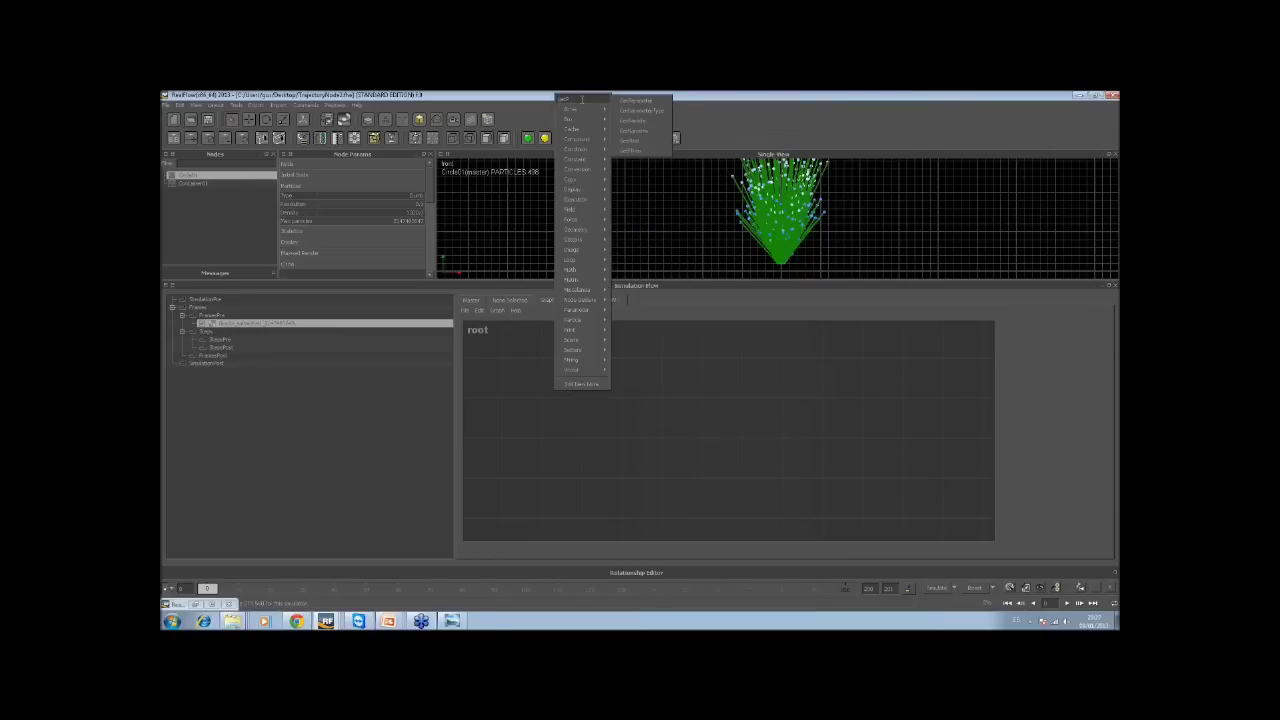
click(637, 121)
drag(582, 408, 601, 404)
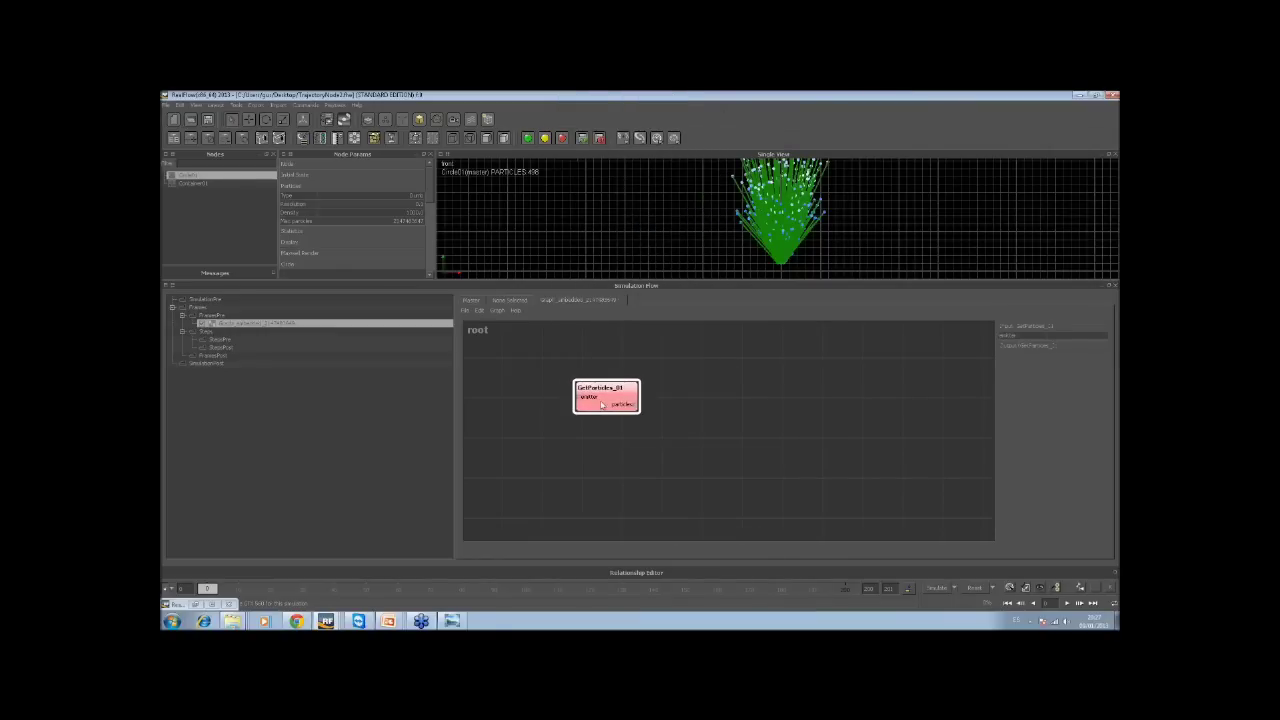
Set the emitter of the GetParticles node to Circle01
click(1090, 337)
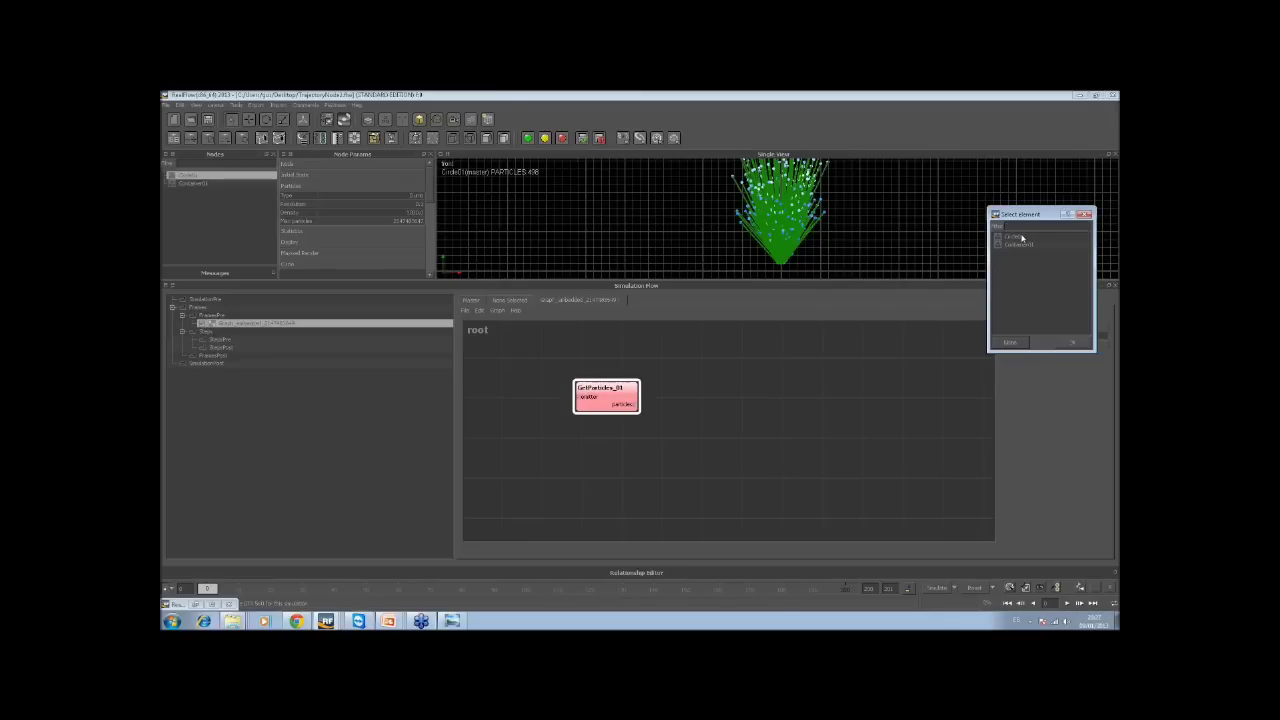
click(1014, 236)
click(1072, 342)
mouse_move(625, 400)
mouse_down()
mouse_move(644, 397)
mouse_move(631, 393)
mouse_up()
Add a ParticleChannel node fed by the particles output of GetParticles, and inspect its name parameter
right_click(632, 397)
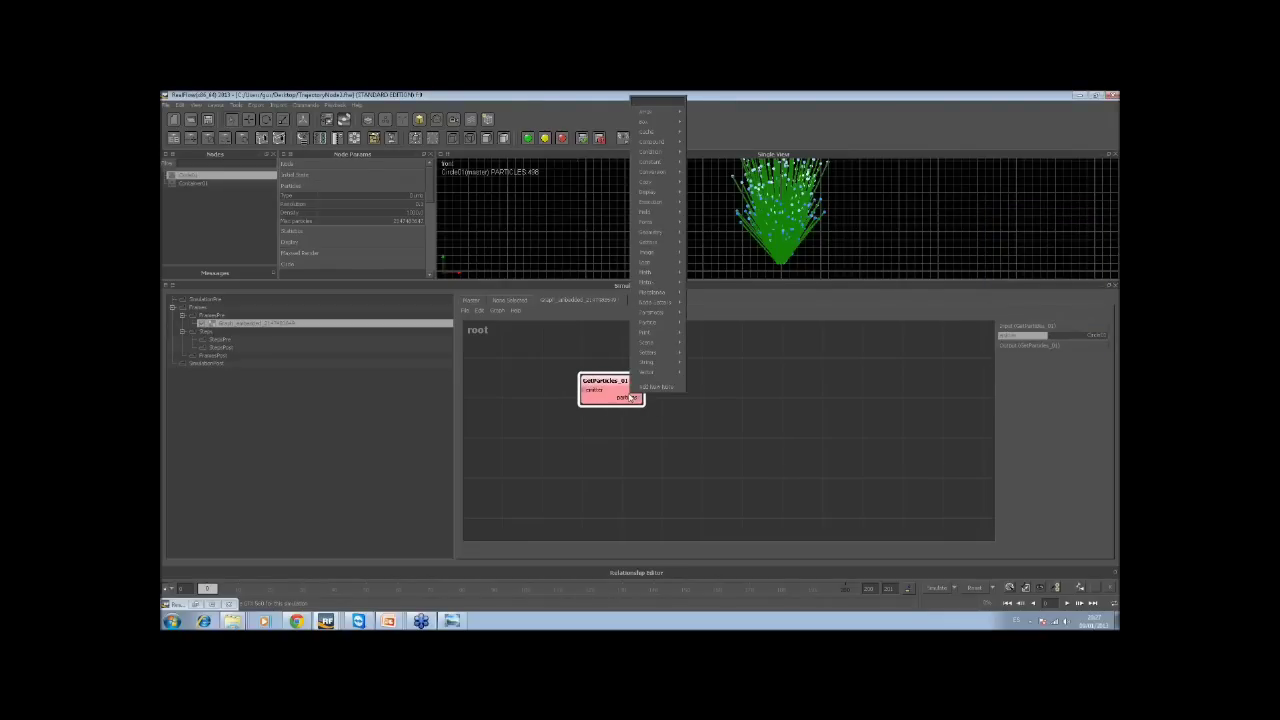
text(ParticleC)
key(Down)
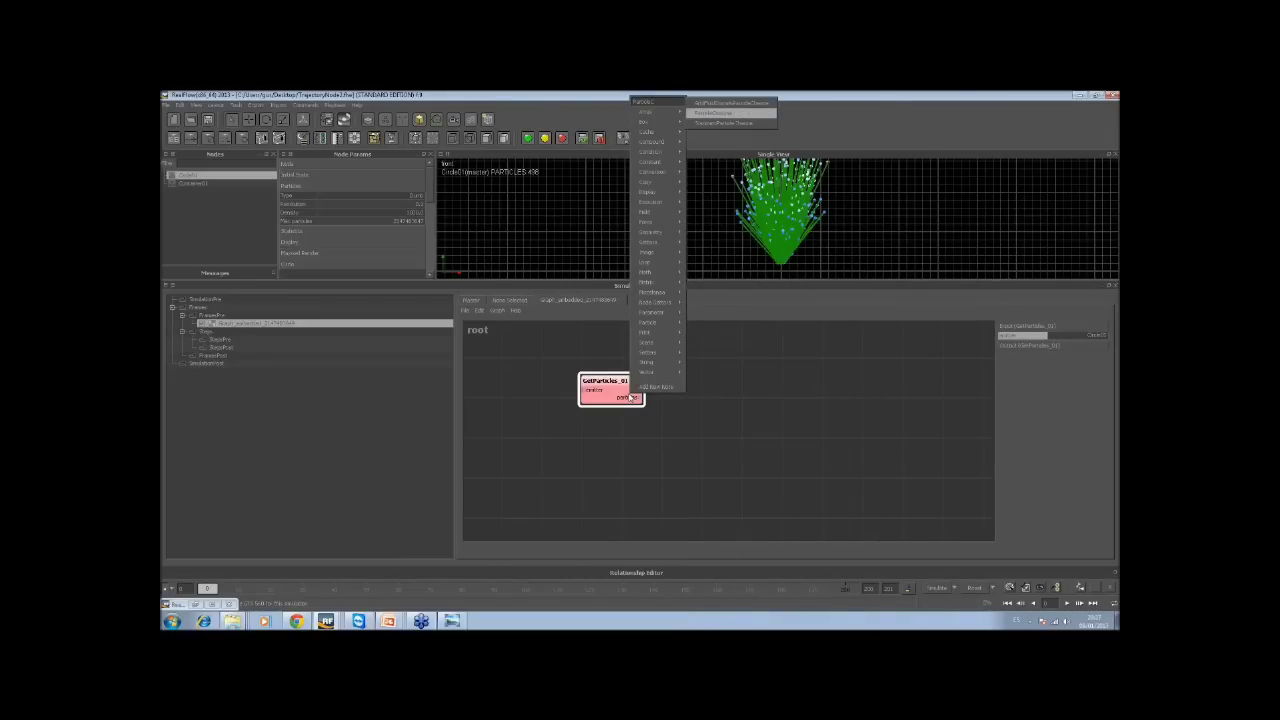
key(Return)
drag(656, 413, 682, 402)
click(718, 409)
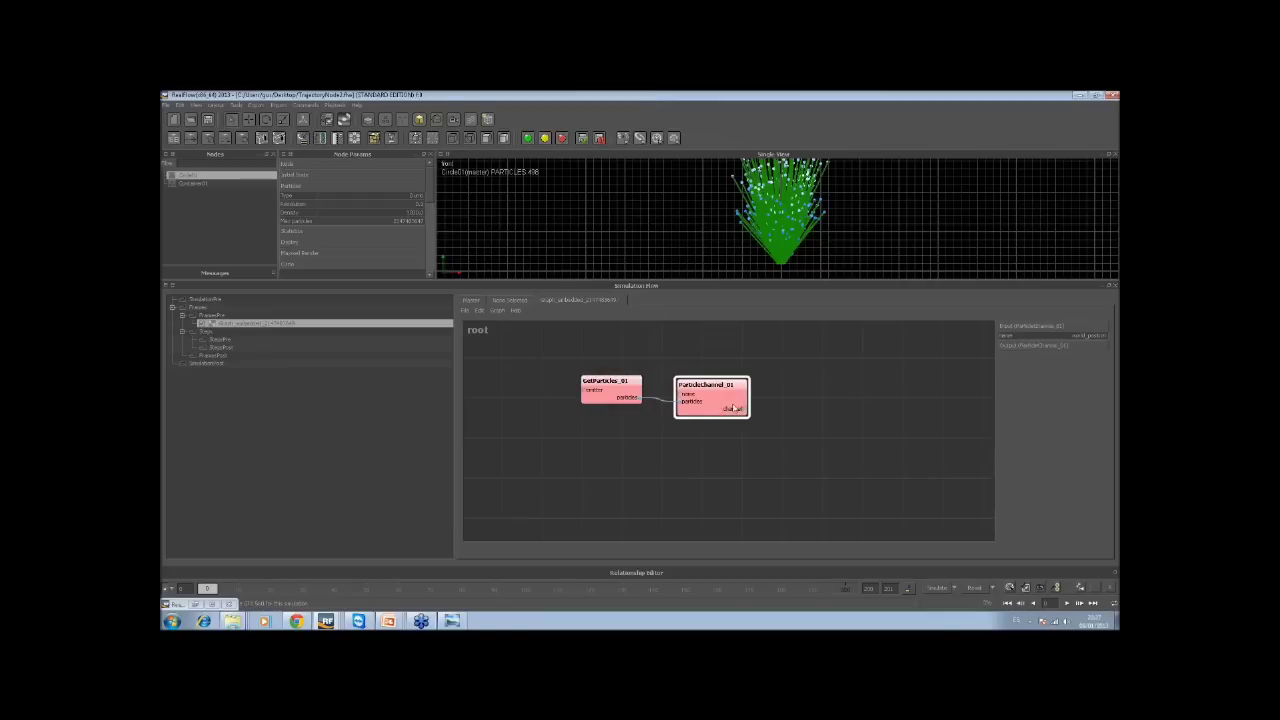
click(1099, 337)
click(1084, 345)
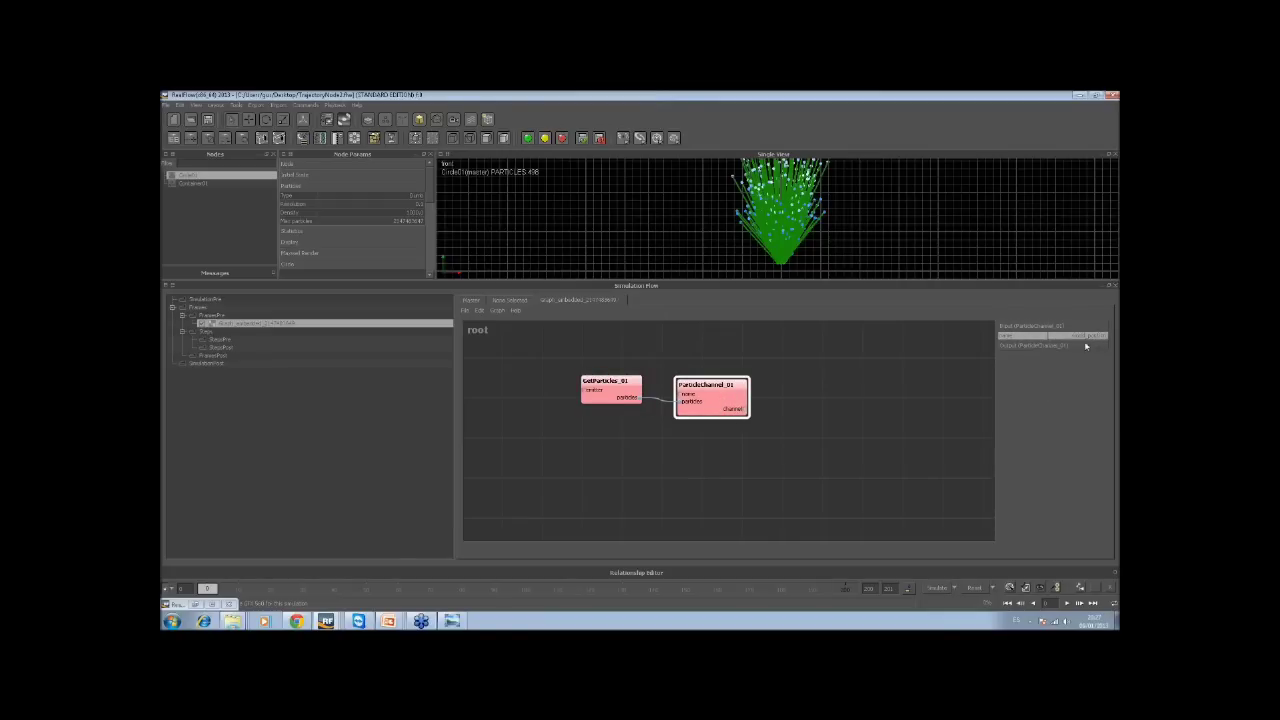
Add an AddParticles node beside ParticleChannel, with the channel output linked to its positions input
right_click(715, 404)
mouse_move(740, 120)
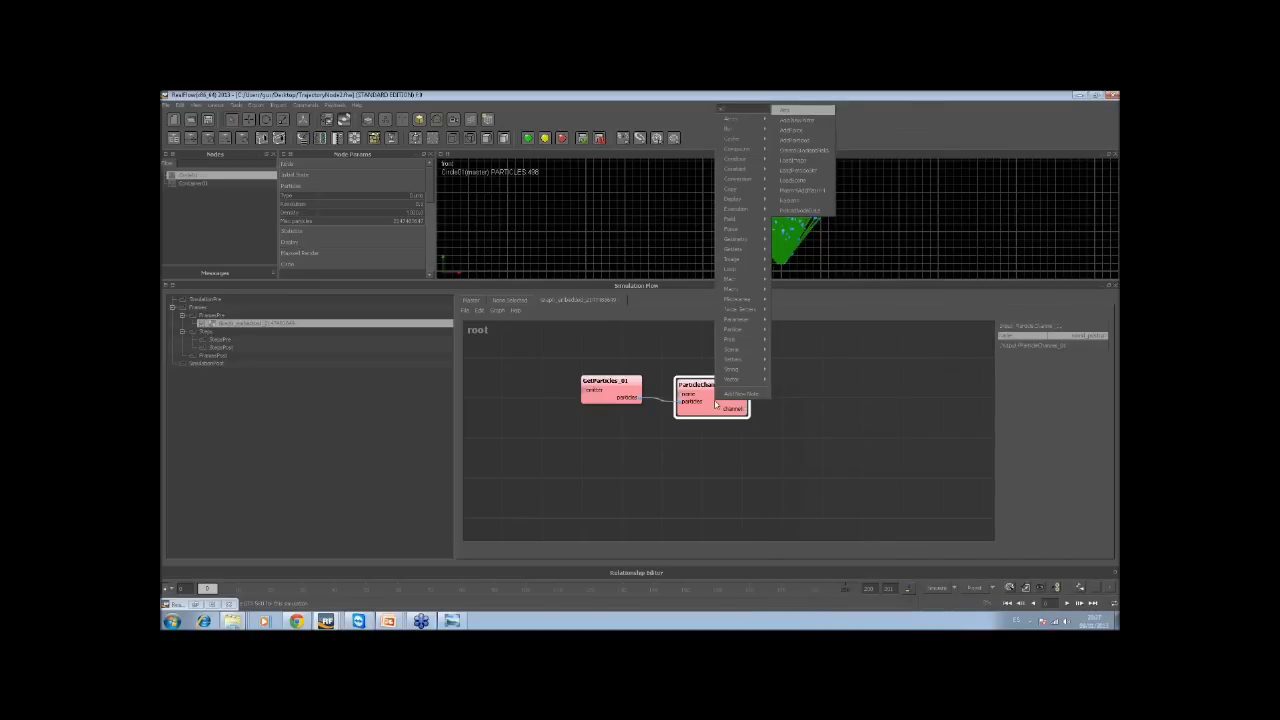
key(Down)
key(Down)
key(Down)
key(Return)
drag(715, 404, 818, 426)
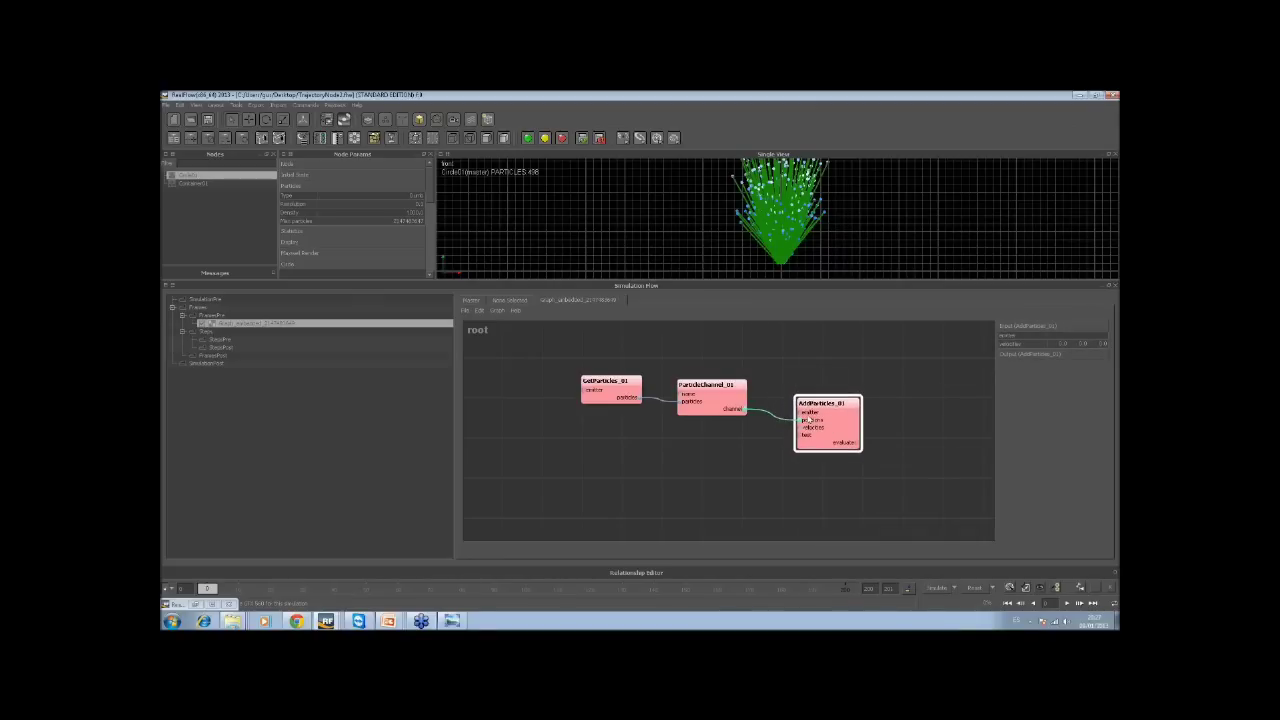
Set the emitter of the AddParticles node to Container01 and move the node closer to ParticleChannel
click(1094, 338)
click(620, 266)
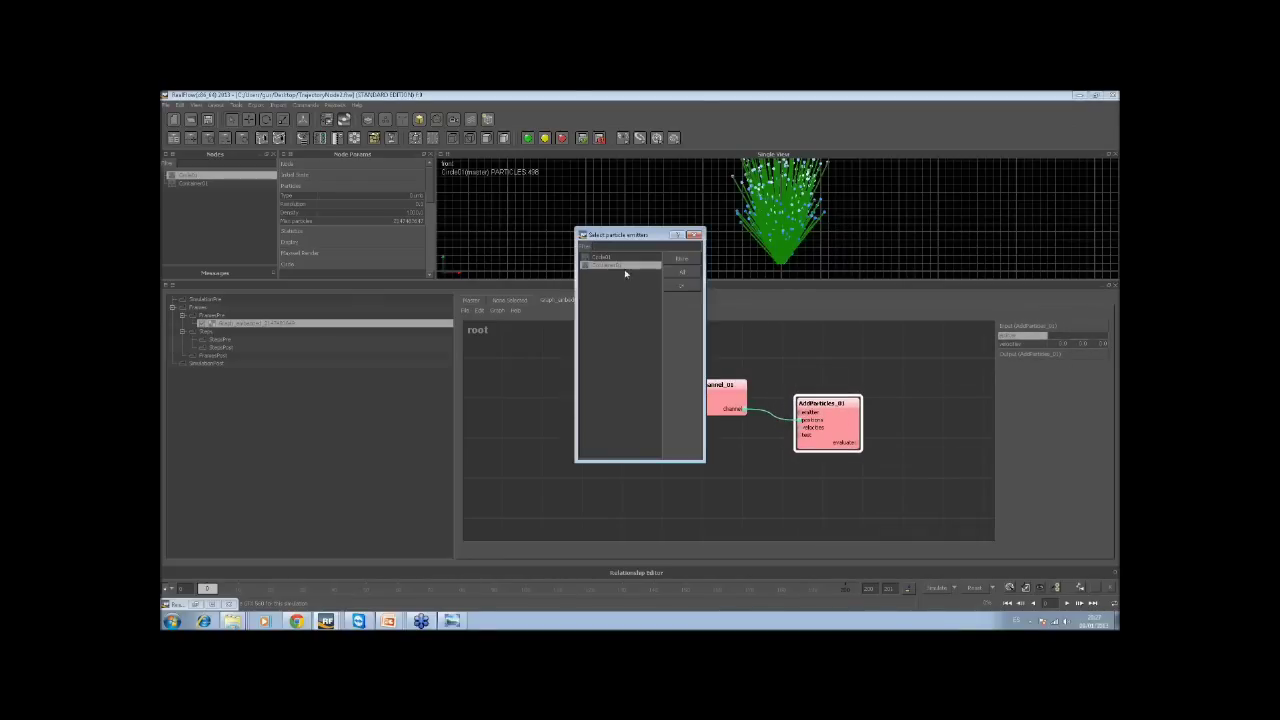
click(683, 286)
drag(838, 436, 823, 430)
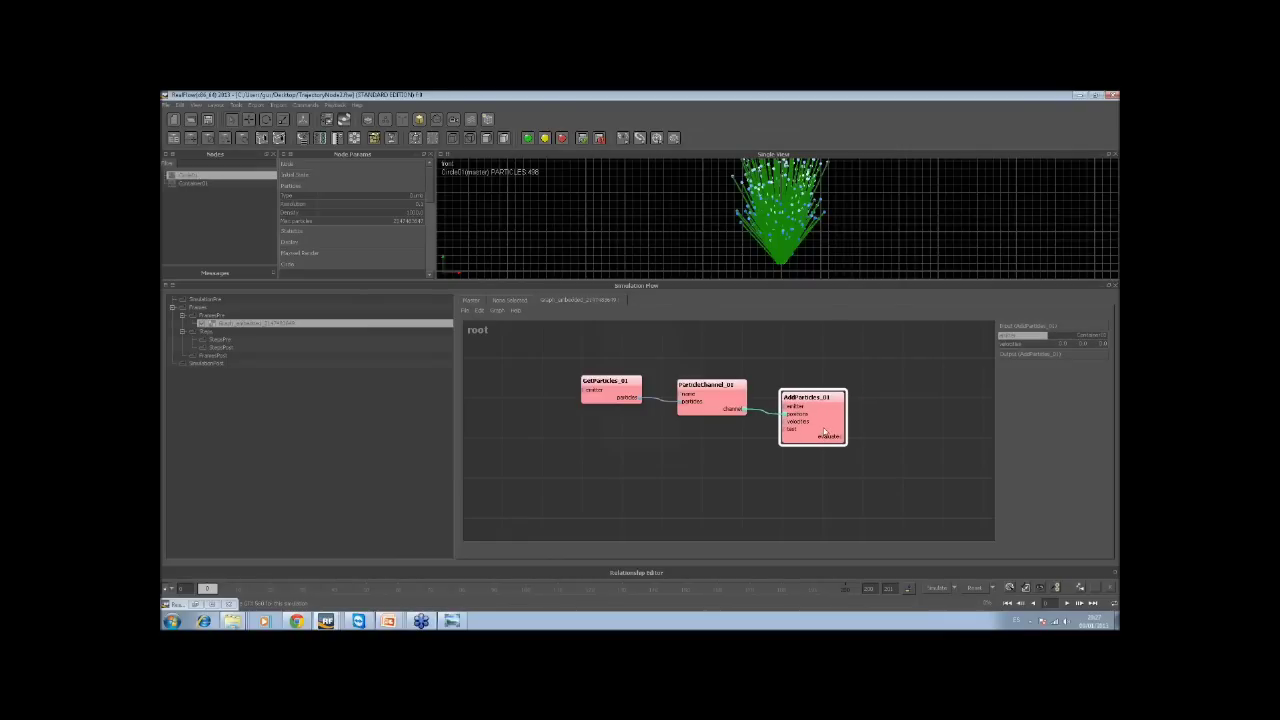
Add an Evaluator node linked to the evaluate output of AddParticles, and reset the scene
right_click(823, 430)
mouse_move(849, 140)
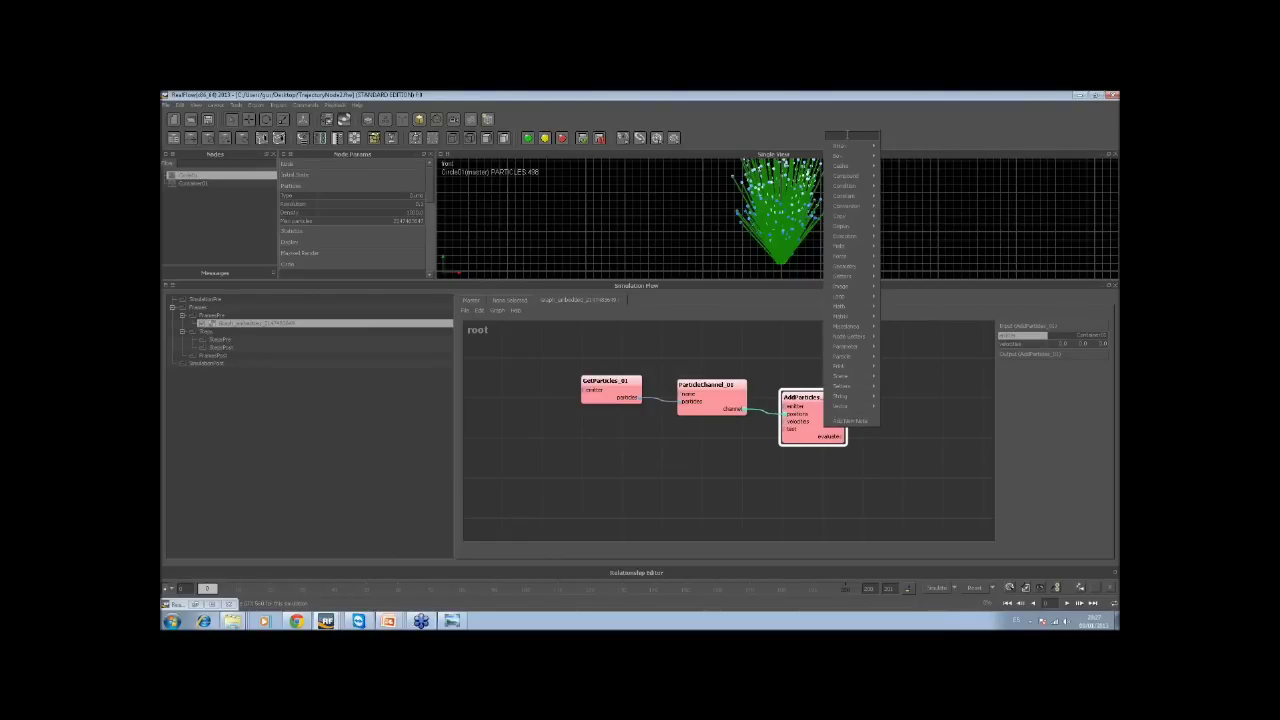
click(895, 140)
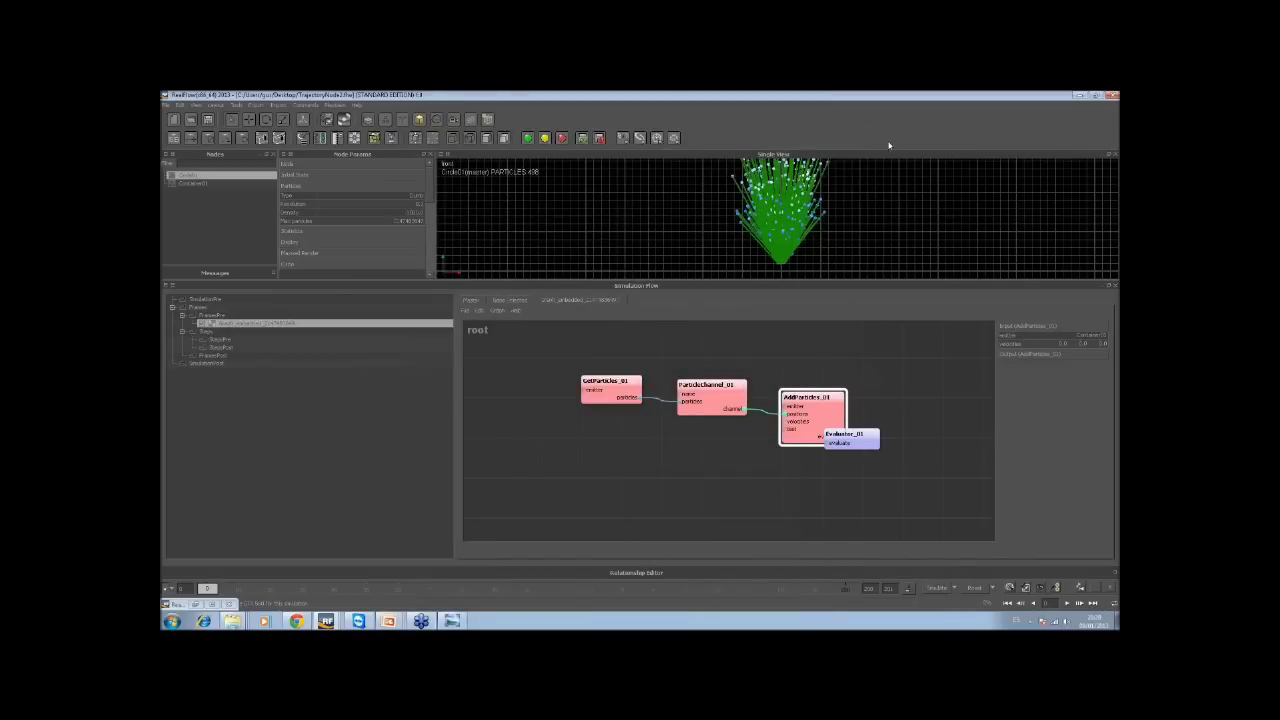
mouse_move(853, 440)
mouse_down()
mouse_move(922, 445)
mouse_move(876, 443)
mouse_up()
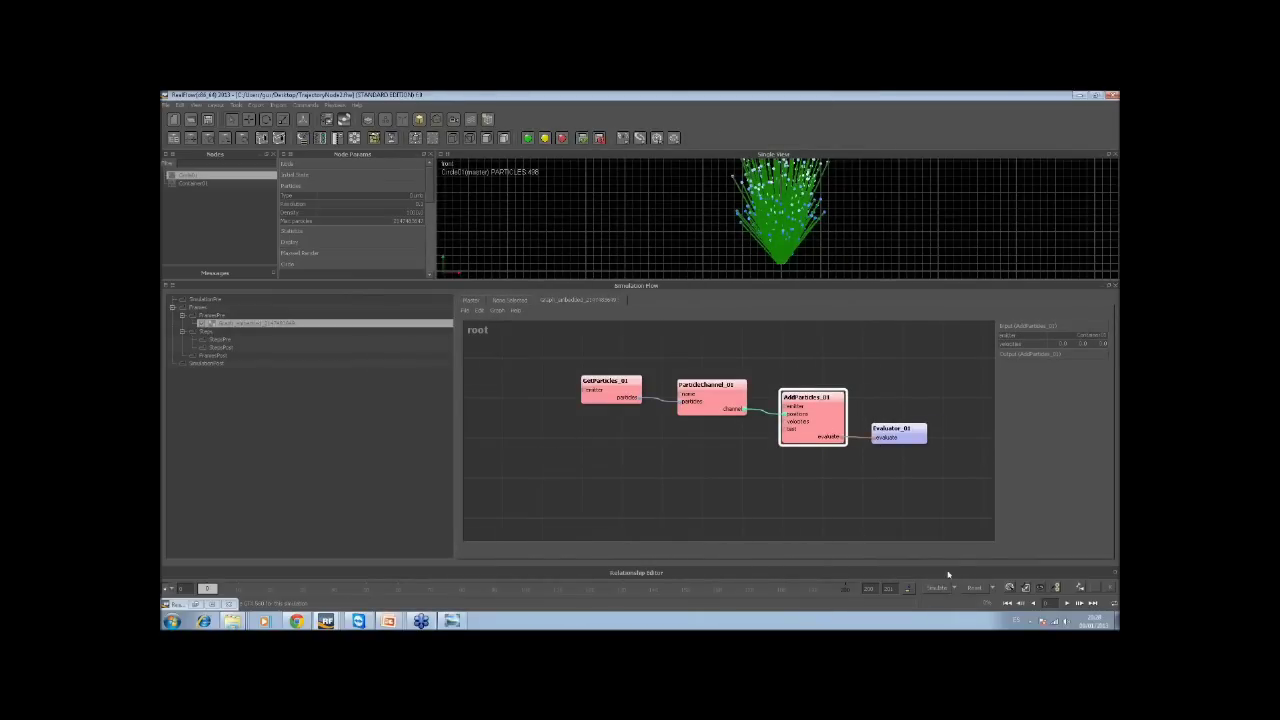
click(976, 589)
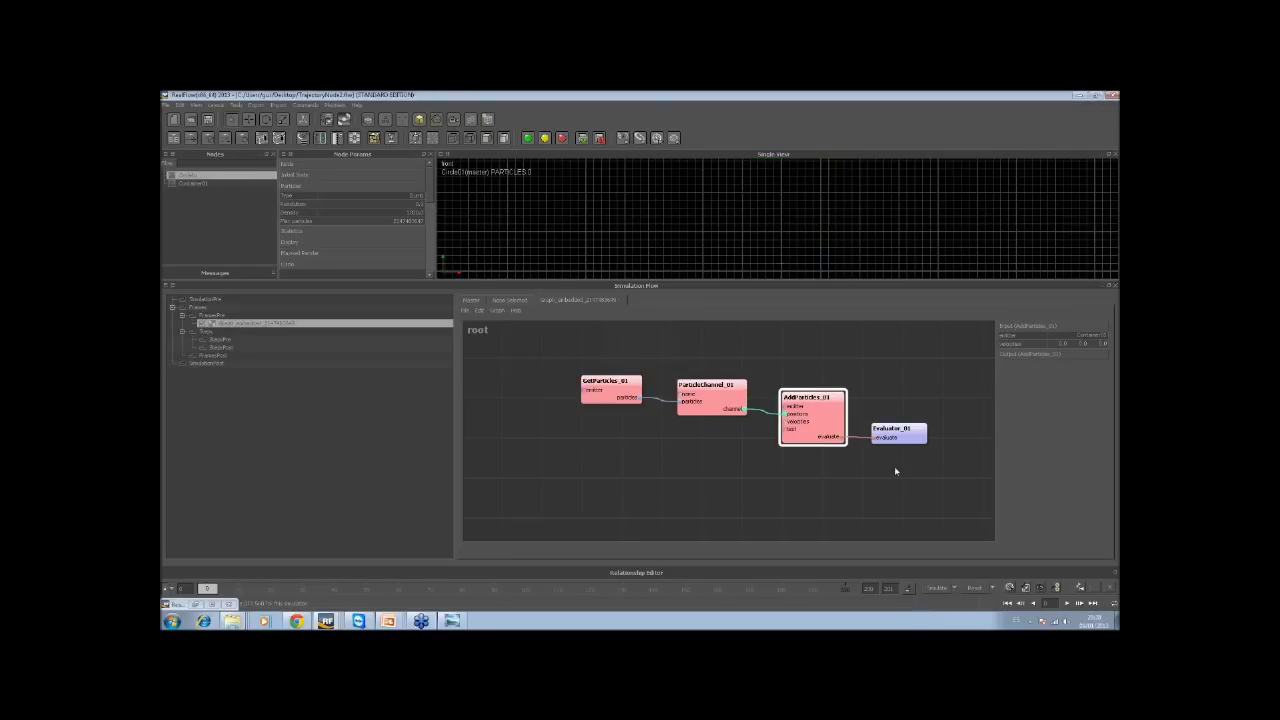
Run the simulation briefly to trace the particle trails, stop it, and space the graph nodes further apart
click(935, 588)
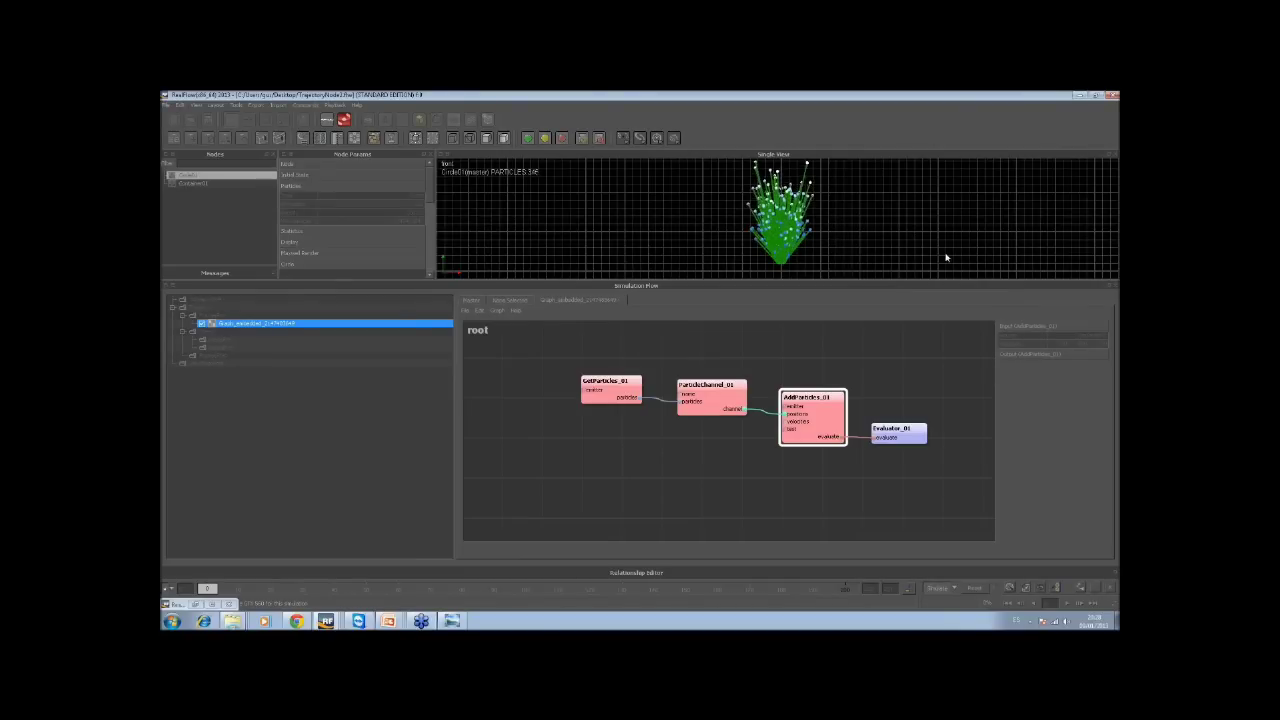
click(935, 588)
click(671, 415)
drag(805, 400, 789, 403)
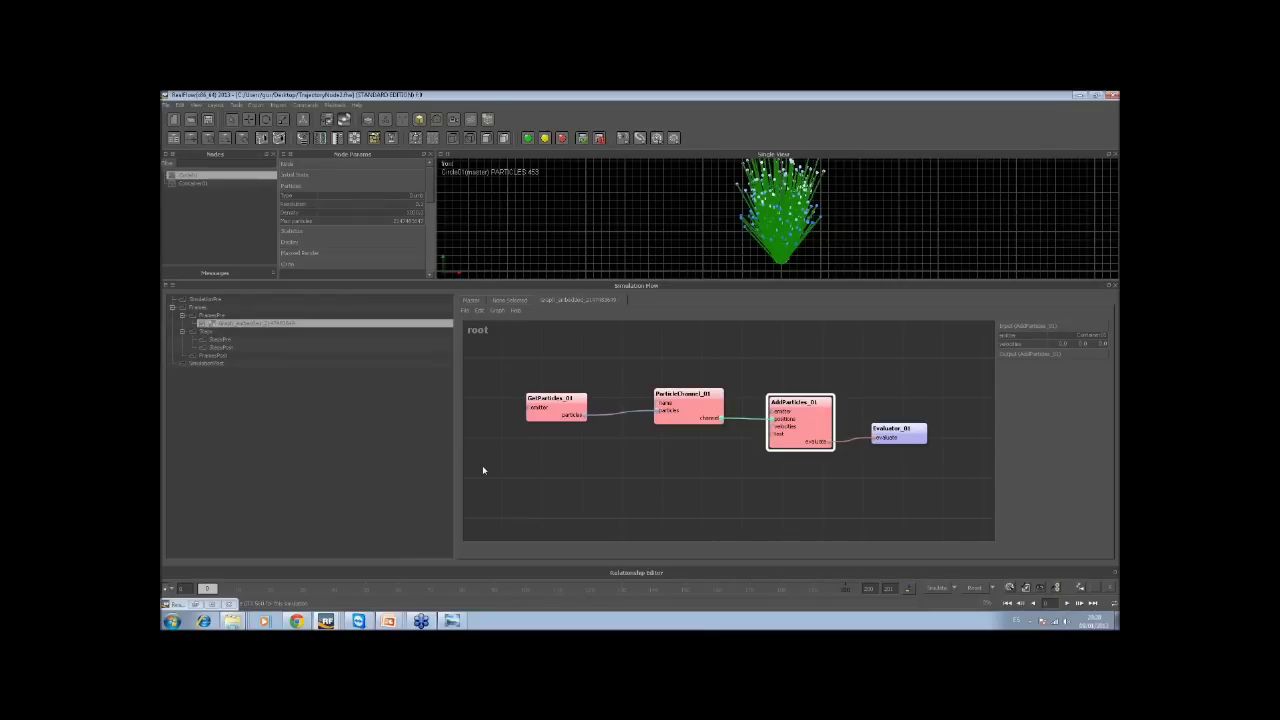
click(587, 463)
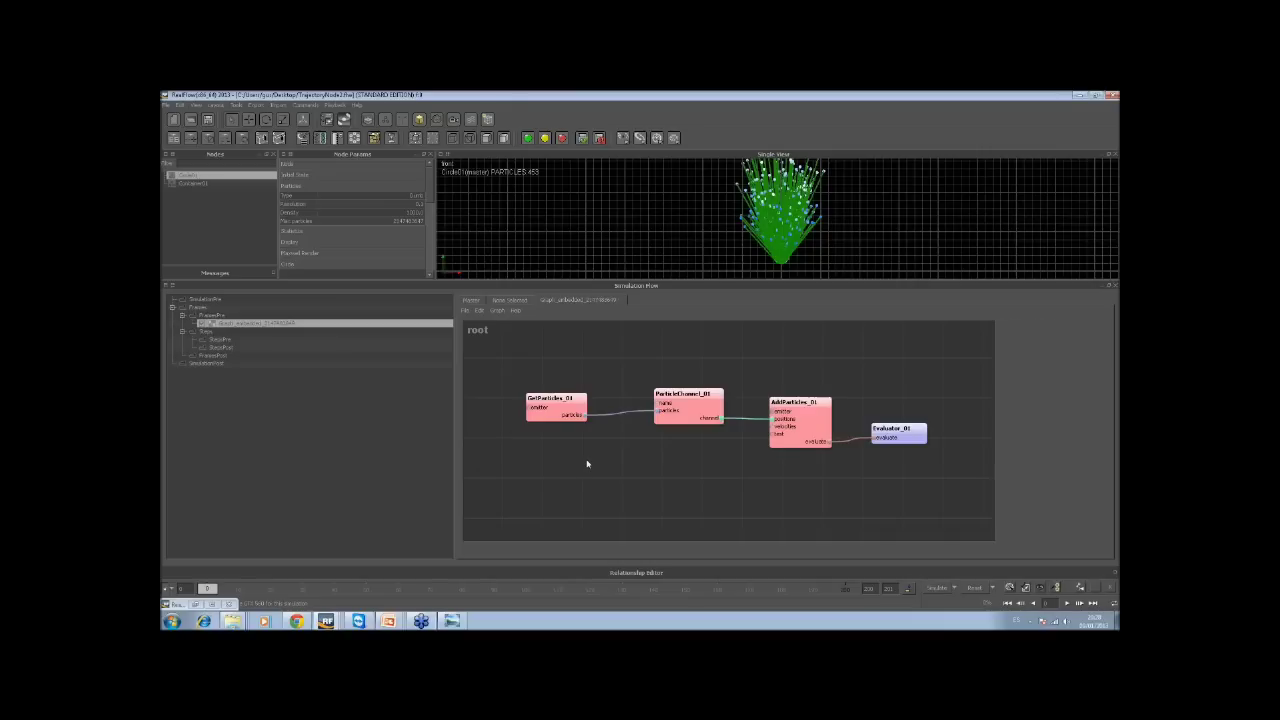
right_click(587, 463)
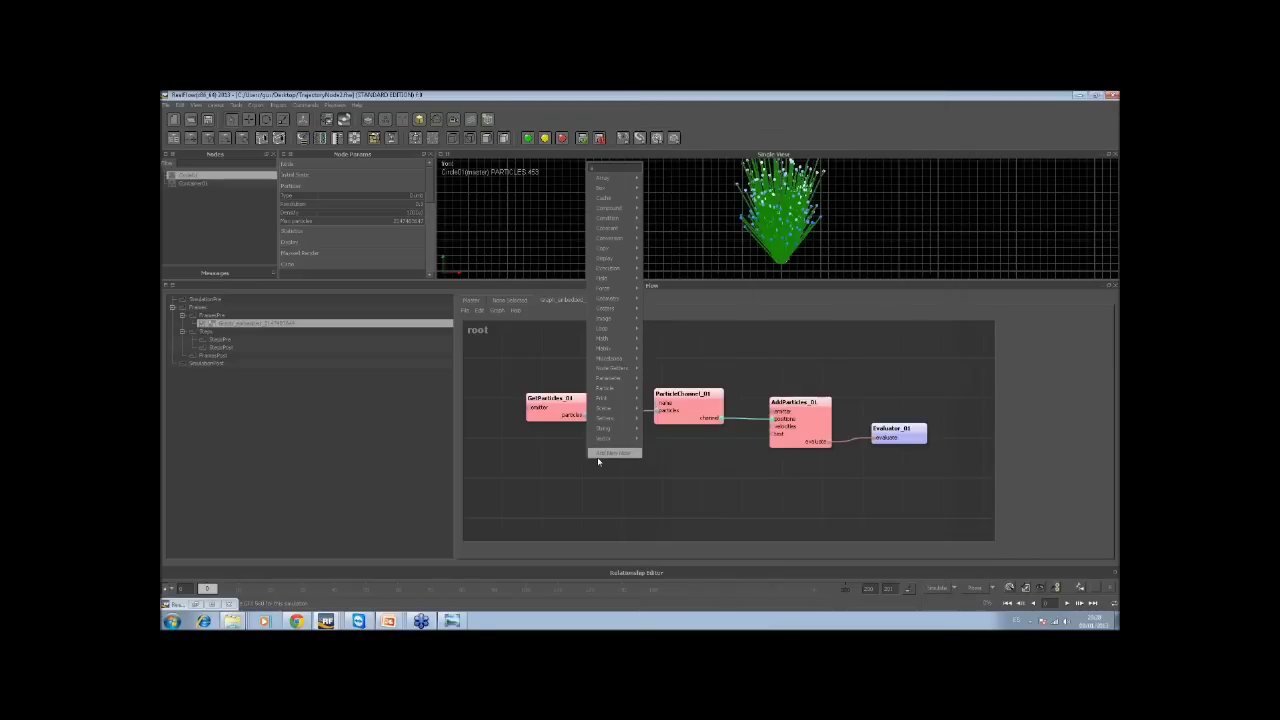
click(509, 477)
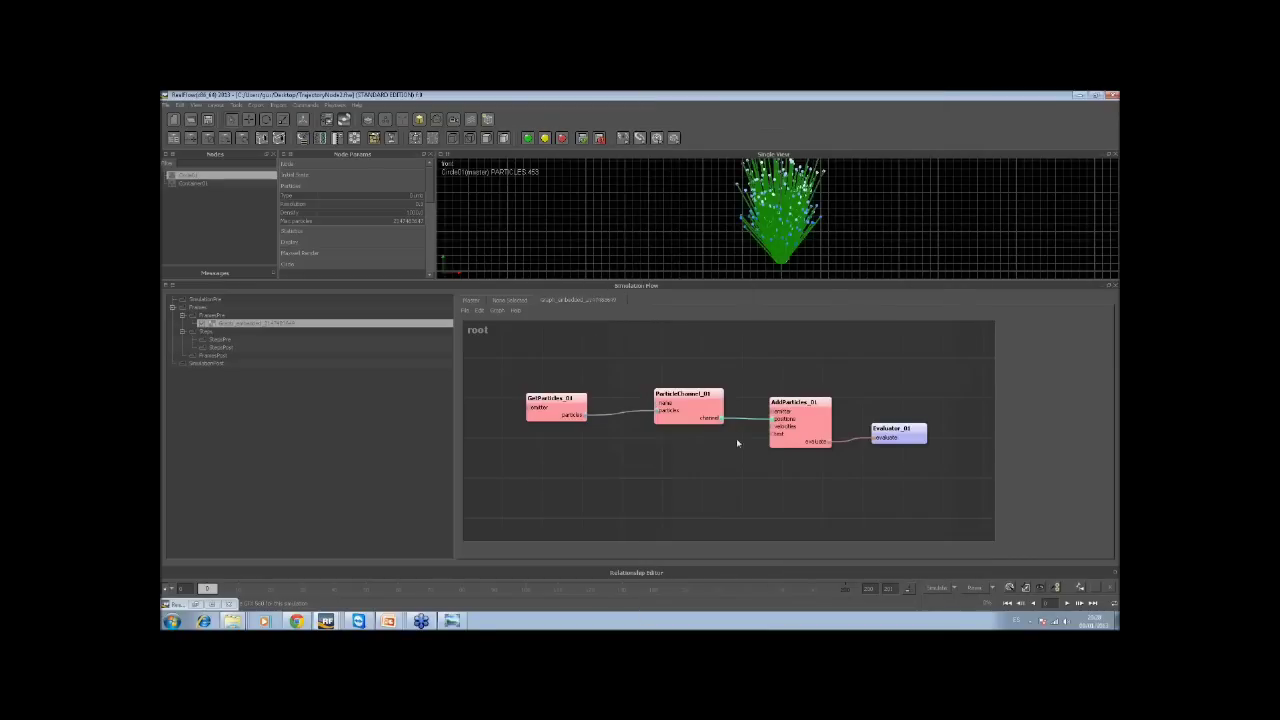
click(464, 312)
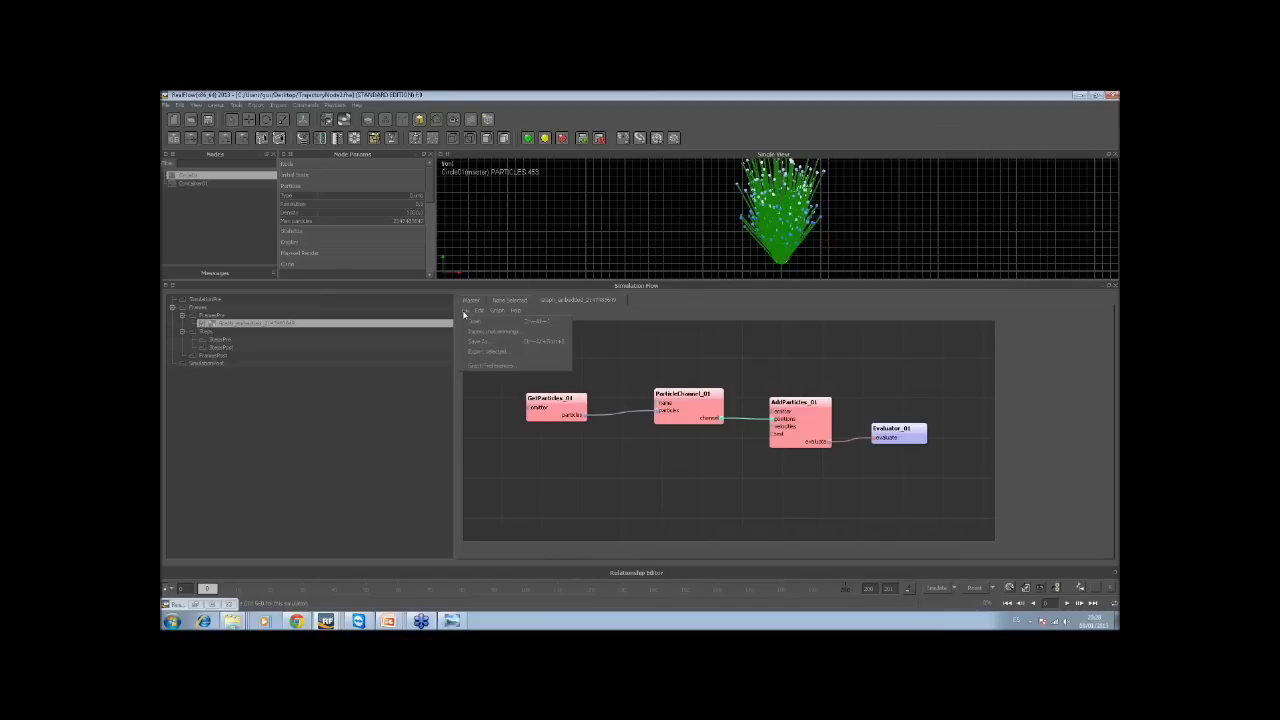
click(547, 388)
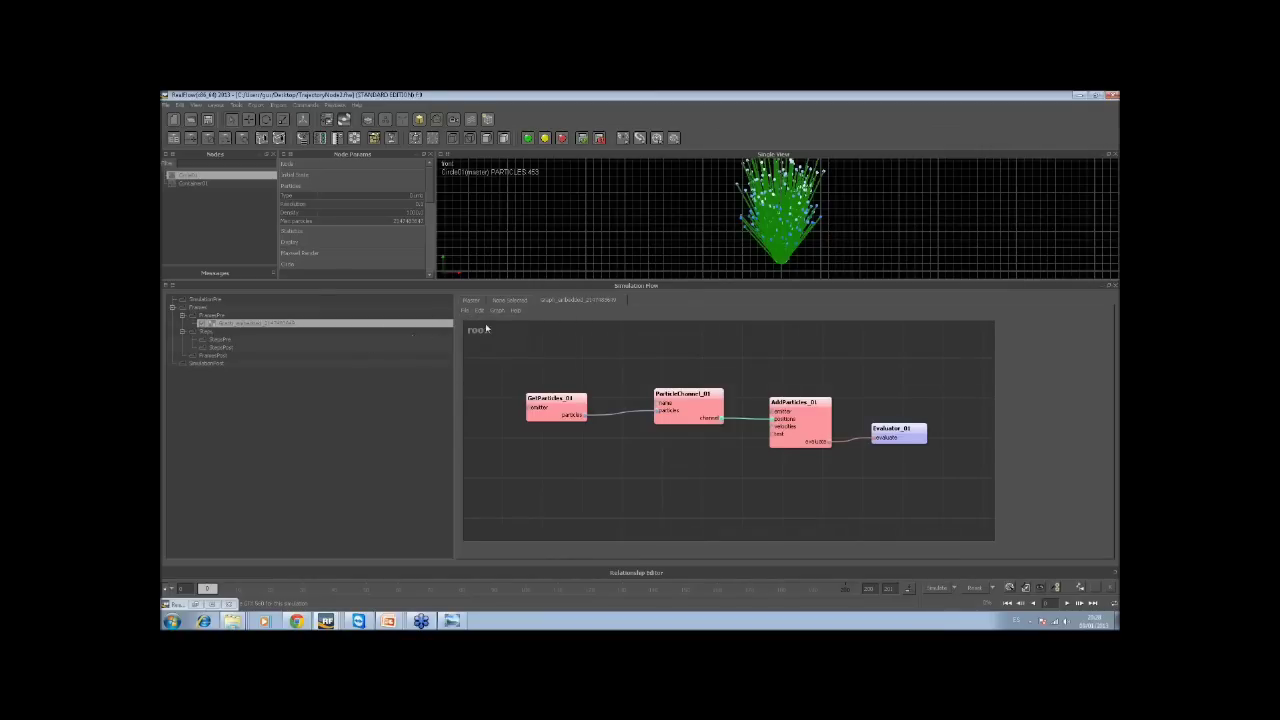
Start a new scene and add a new graph under FramesPre
click(174, 119)
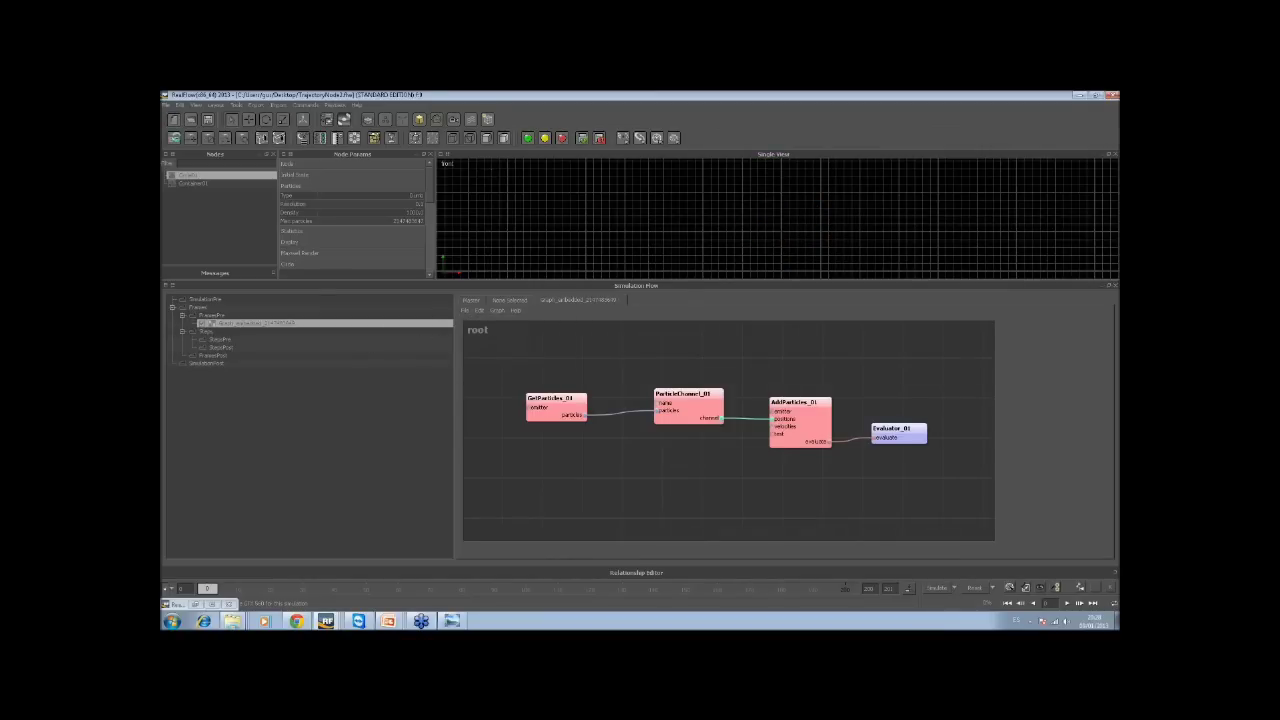
click(769, 256)
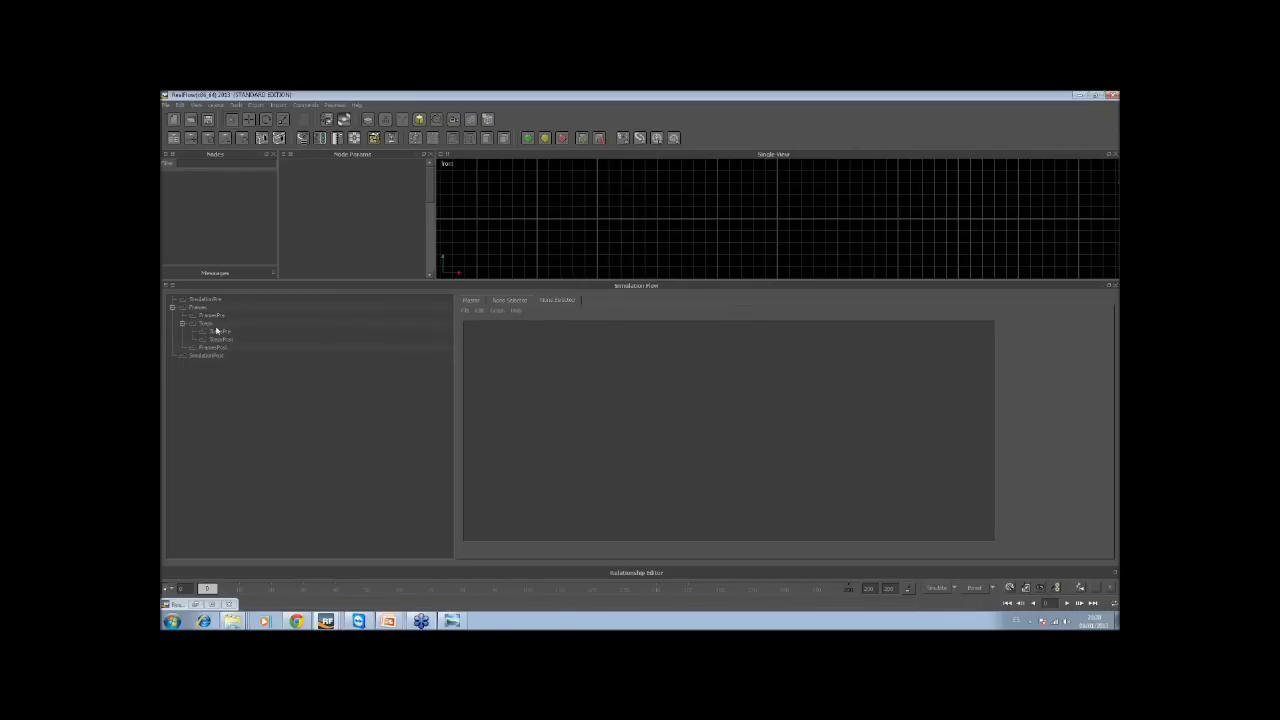
right_click(211, 320)
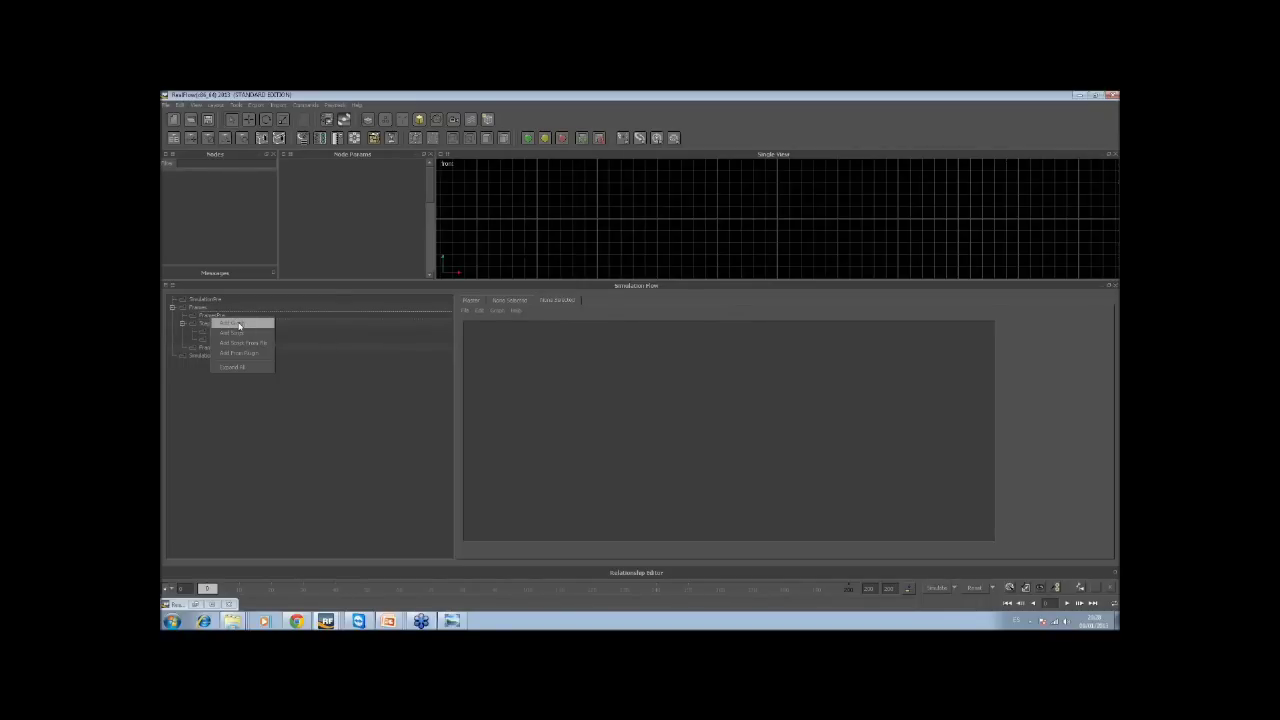
click(236, 324)
Open the recent distance field graph file from the desktop graphs folder in the new graph
click(465, 310)
click(478, 323)
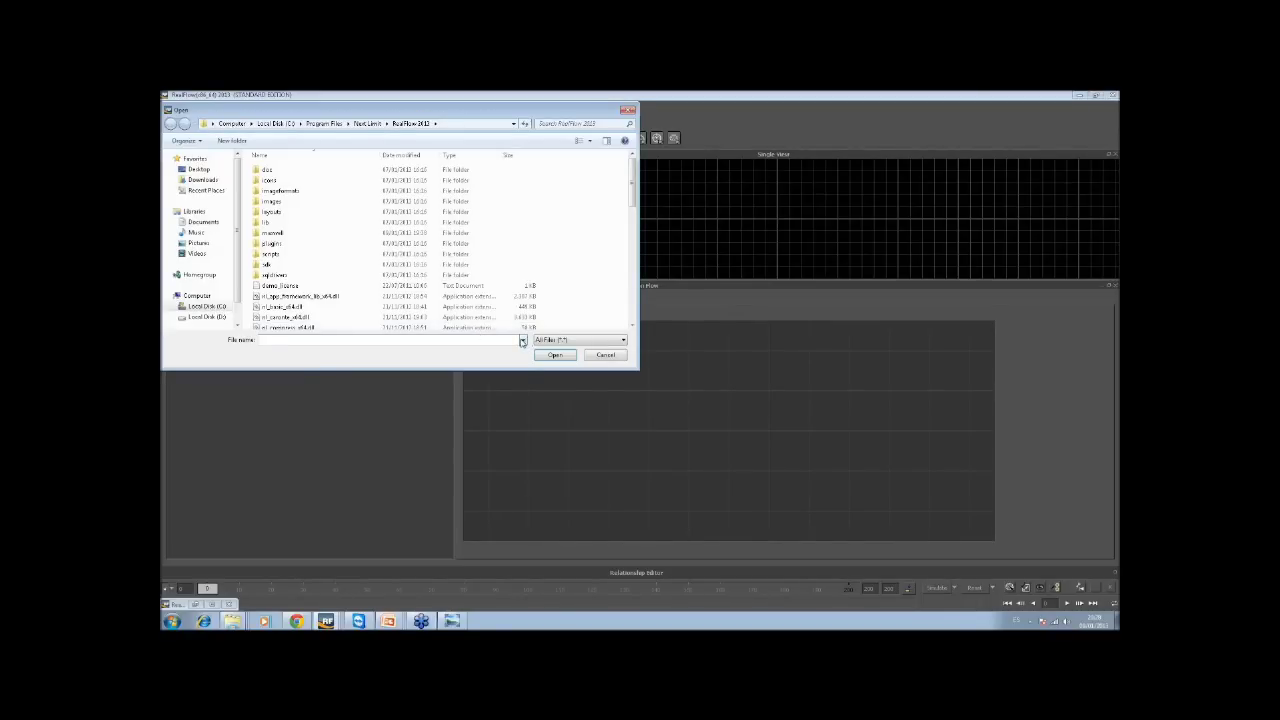
click(522, 341)
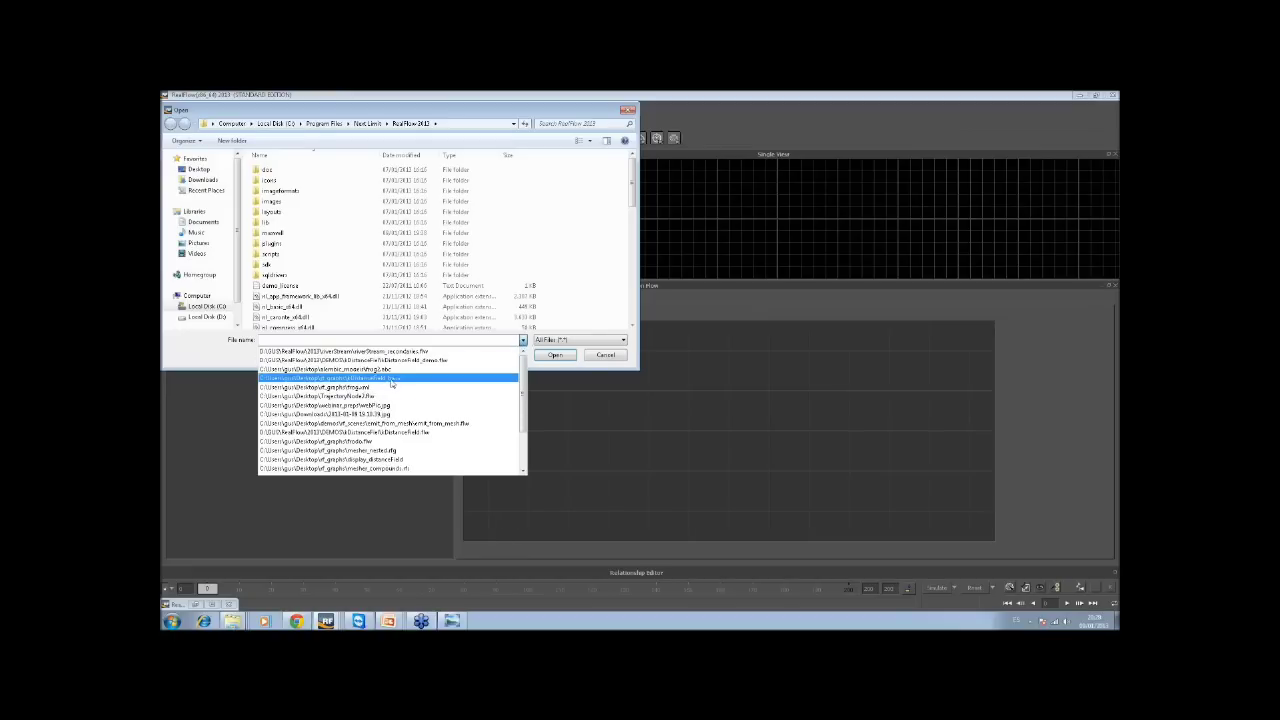
click(445, 378)
click(554, 356)
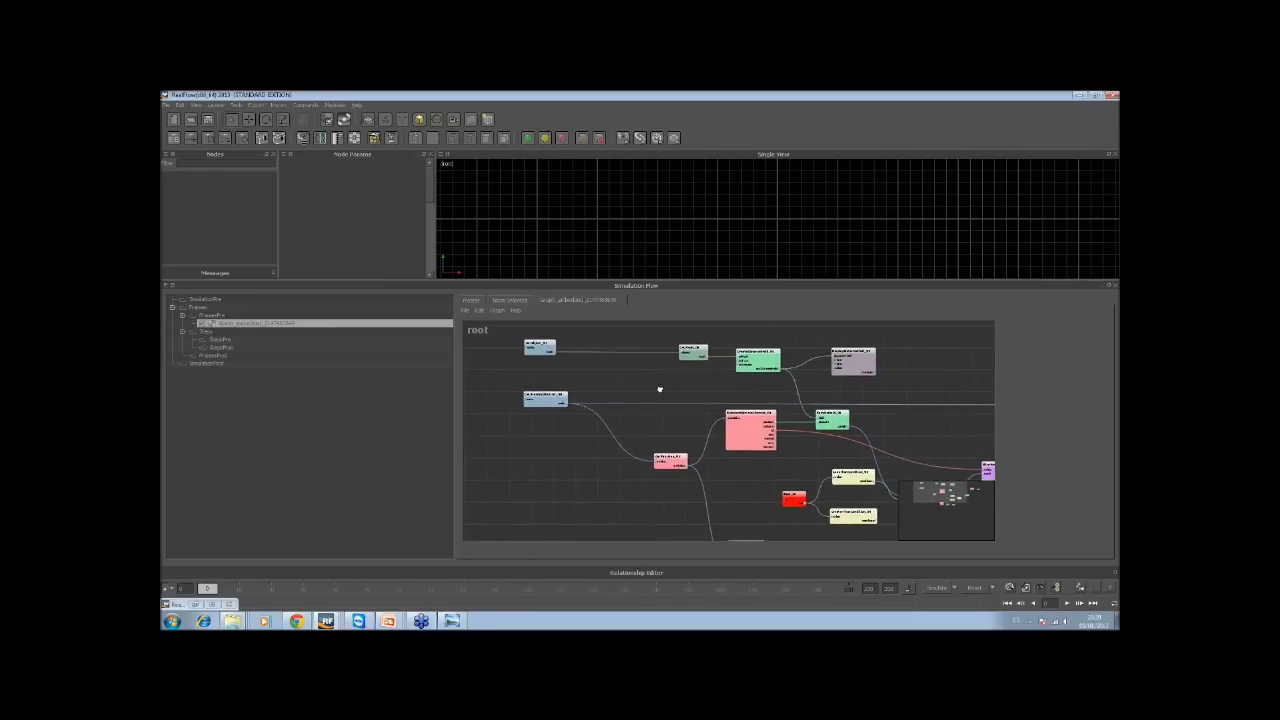
Import the recent frog2 model as an object and show it shaded in the perspective view
click(548, 362)
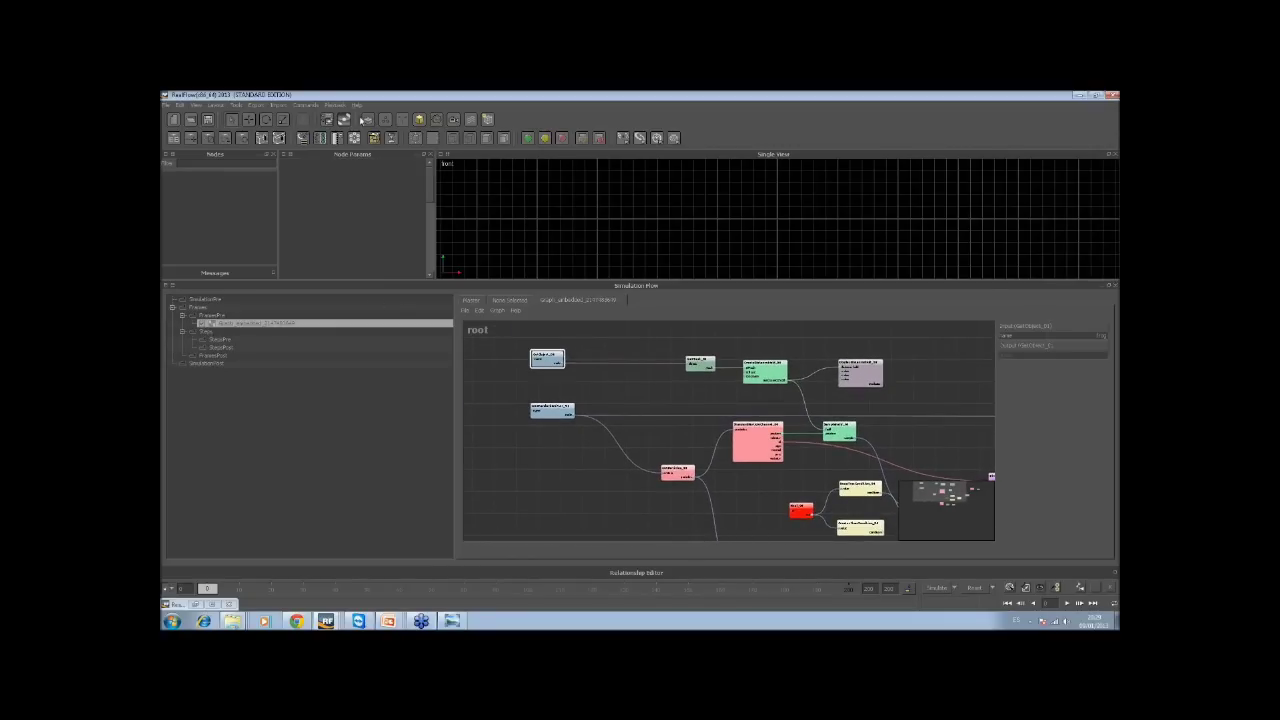
click(420, 119)
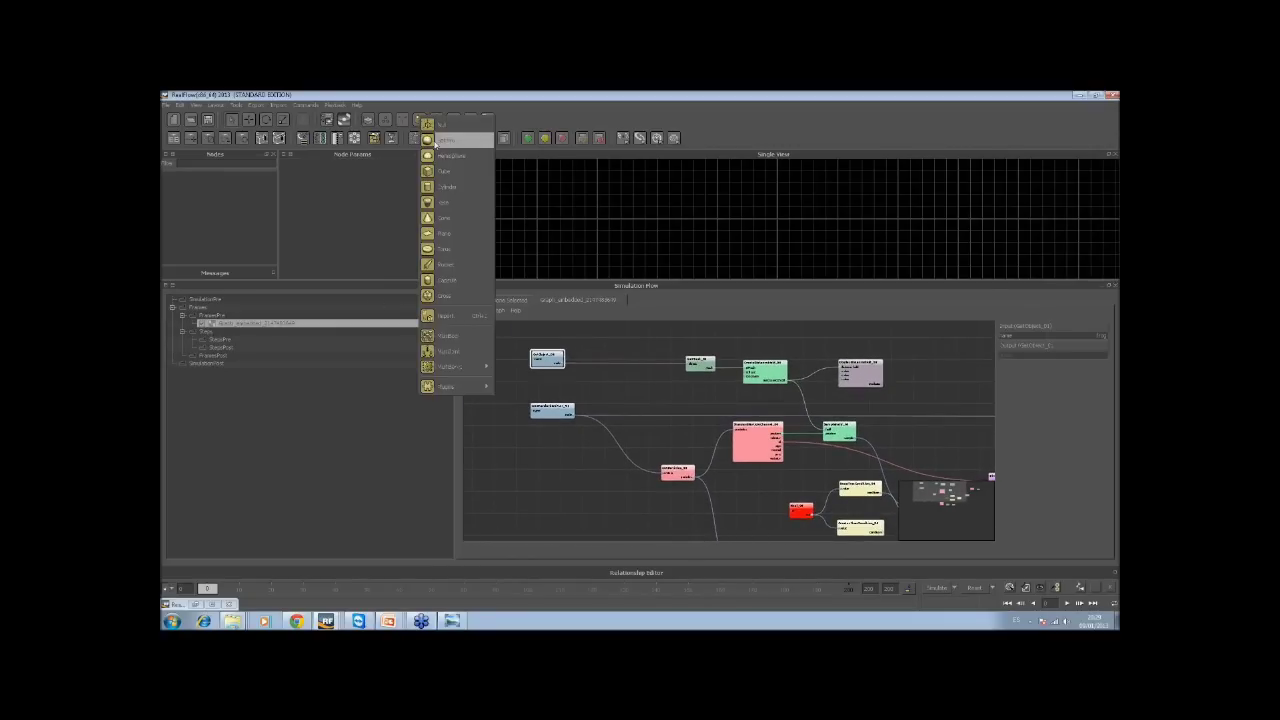
click(462, 318)
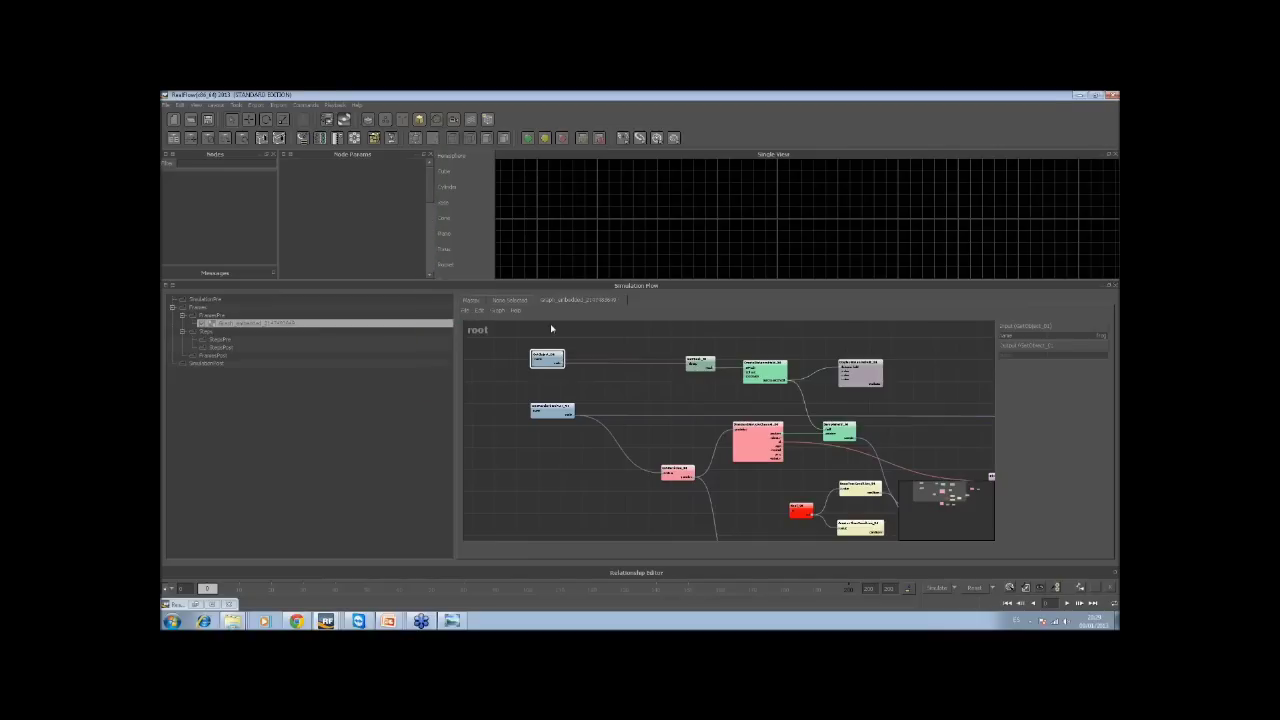
click(522, 341)
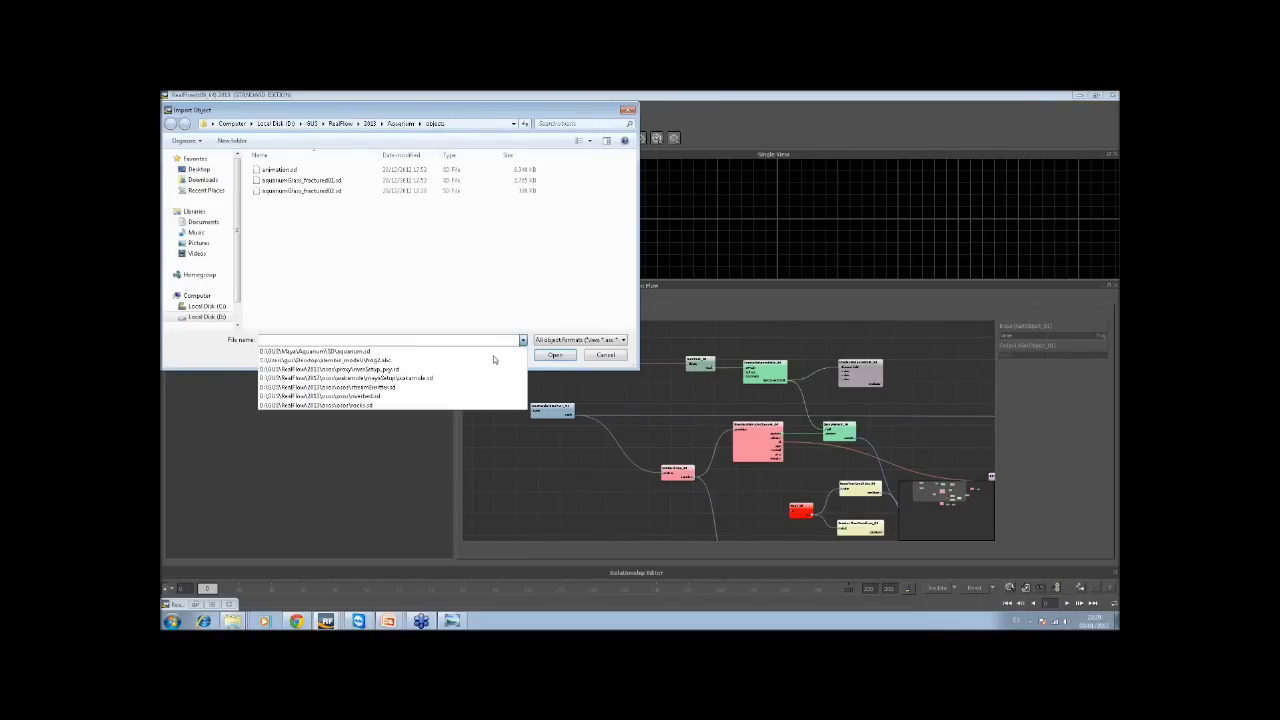
click(480, 359)
click(555, 357)
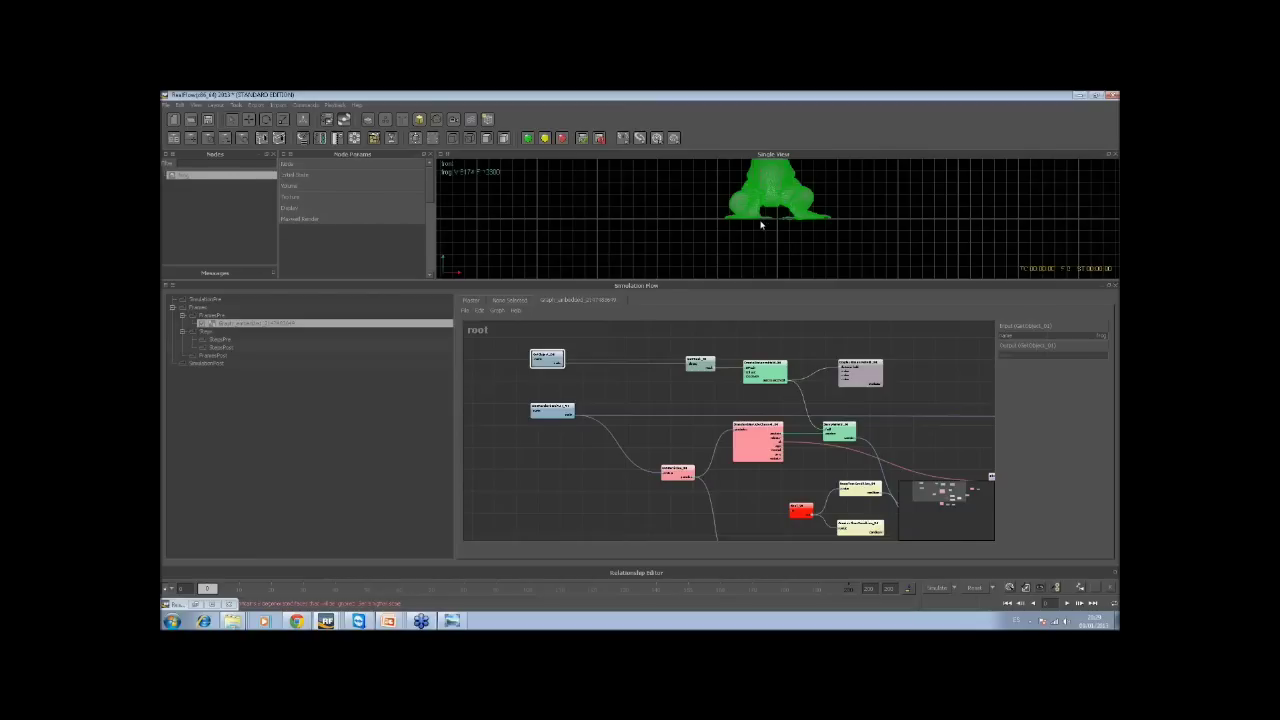
key(4)
alt+drag(795, 228, 764, 230)
click(624, 242)
Add a Square emitter, scale it to about 6.2 × 1 × 6.7, and place it above the frog's head
click(387, 119)
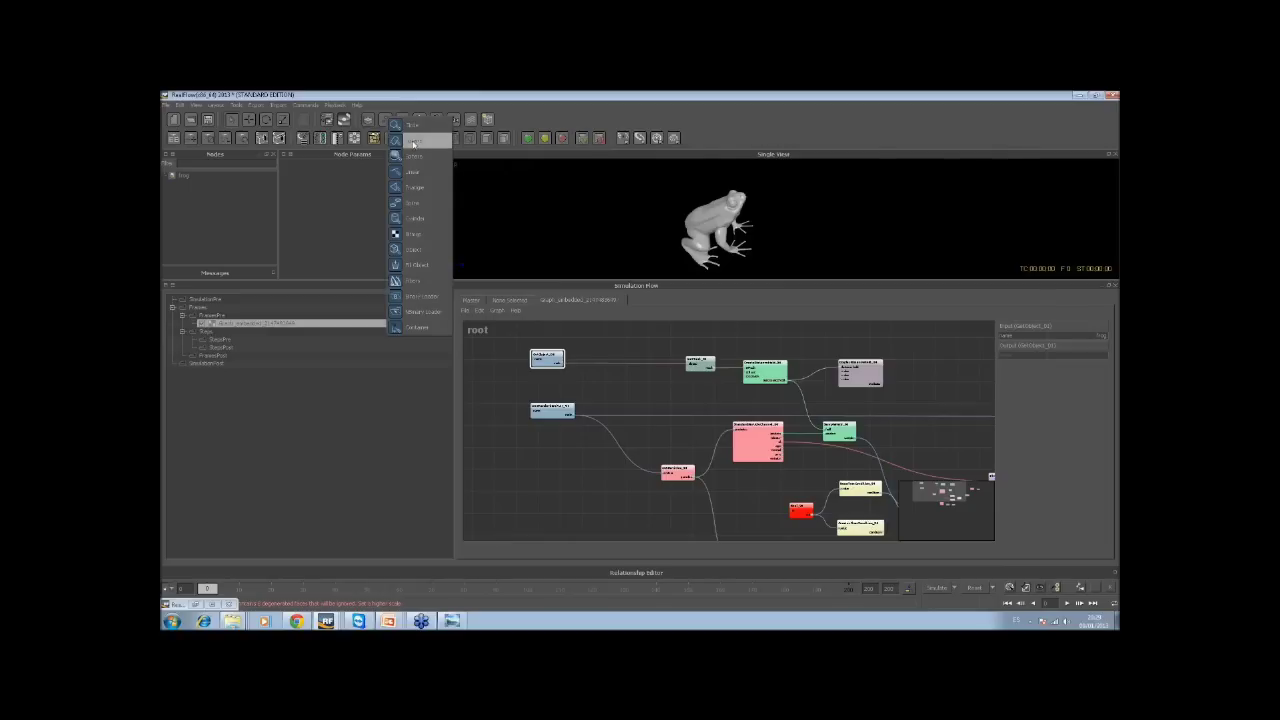
click(418, 142)
key(w)
key(r)
drag(746, 233, 783, 232)
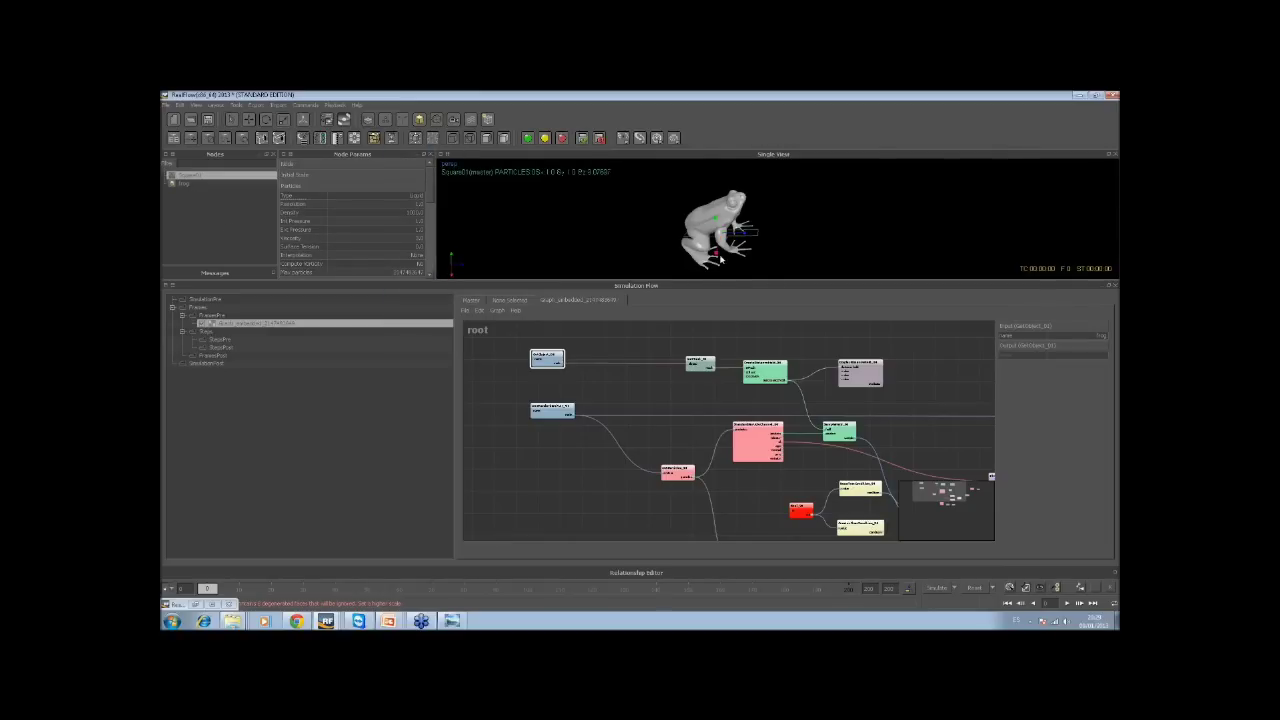
drag(720, 258, 696, 300)
key(w)
drag(716, 219, 749, 249)
key(r)
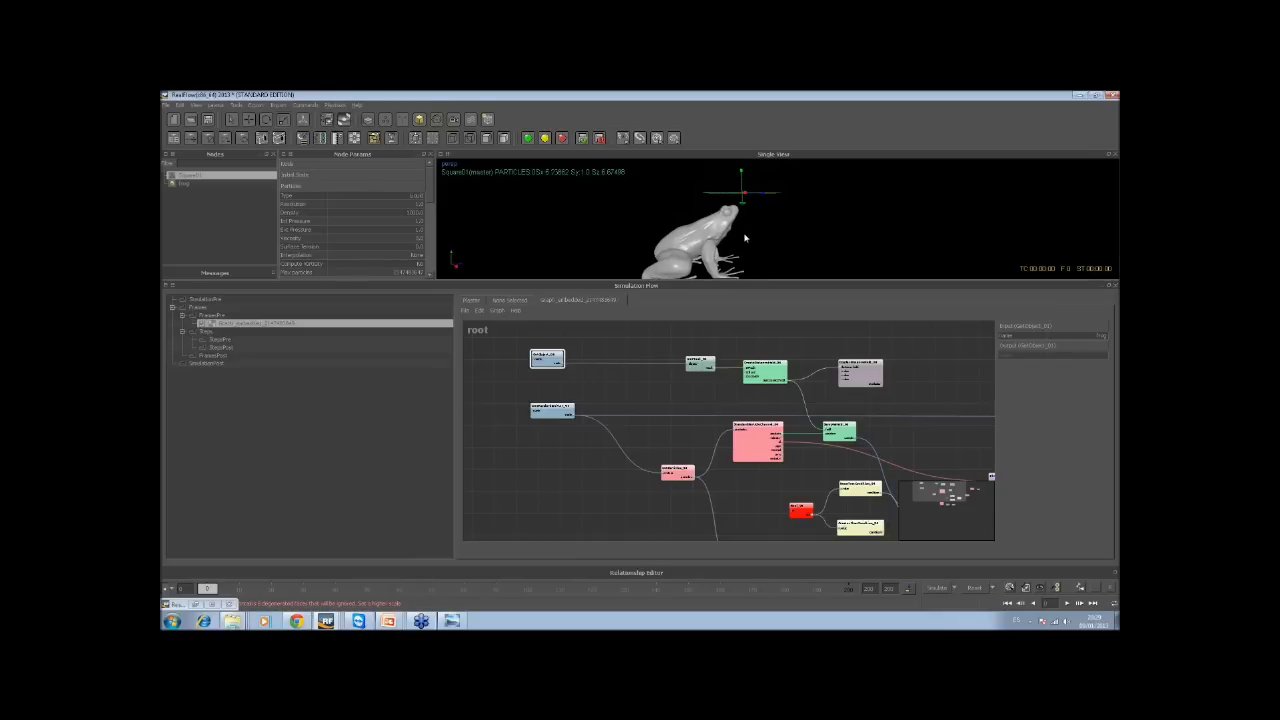
Choose the Square emitter's particle type and give the emitter a starting volume of particles
click(418, 196)
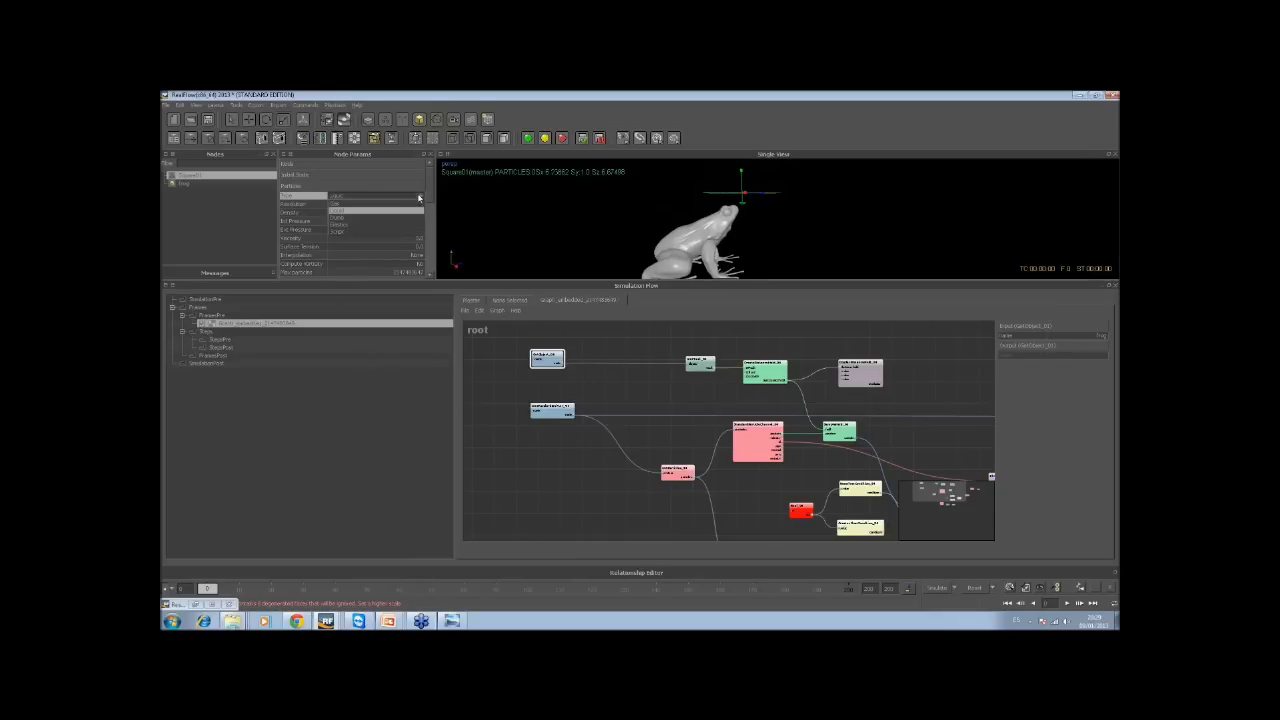
click(410, 213)
scroll(431, 193, down, 3)
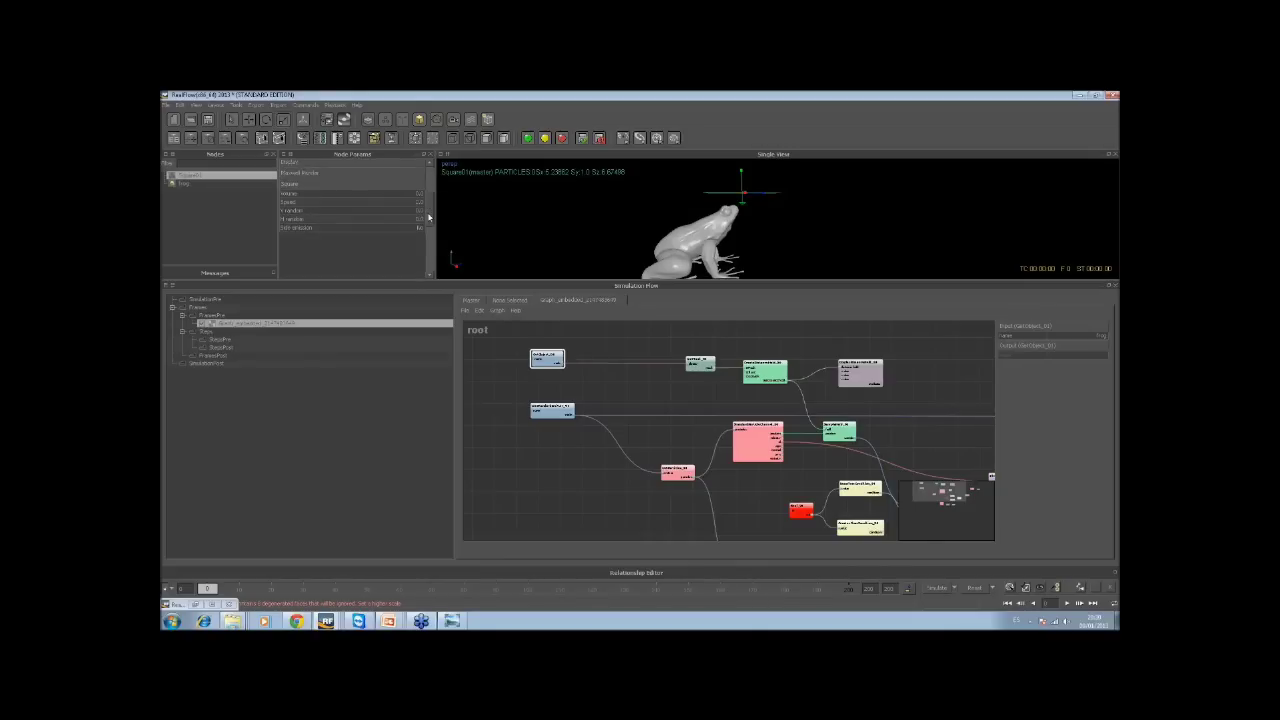
click(418, 196)
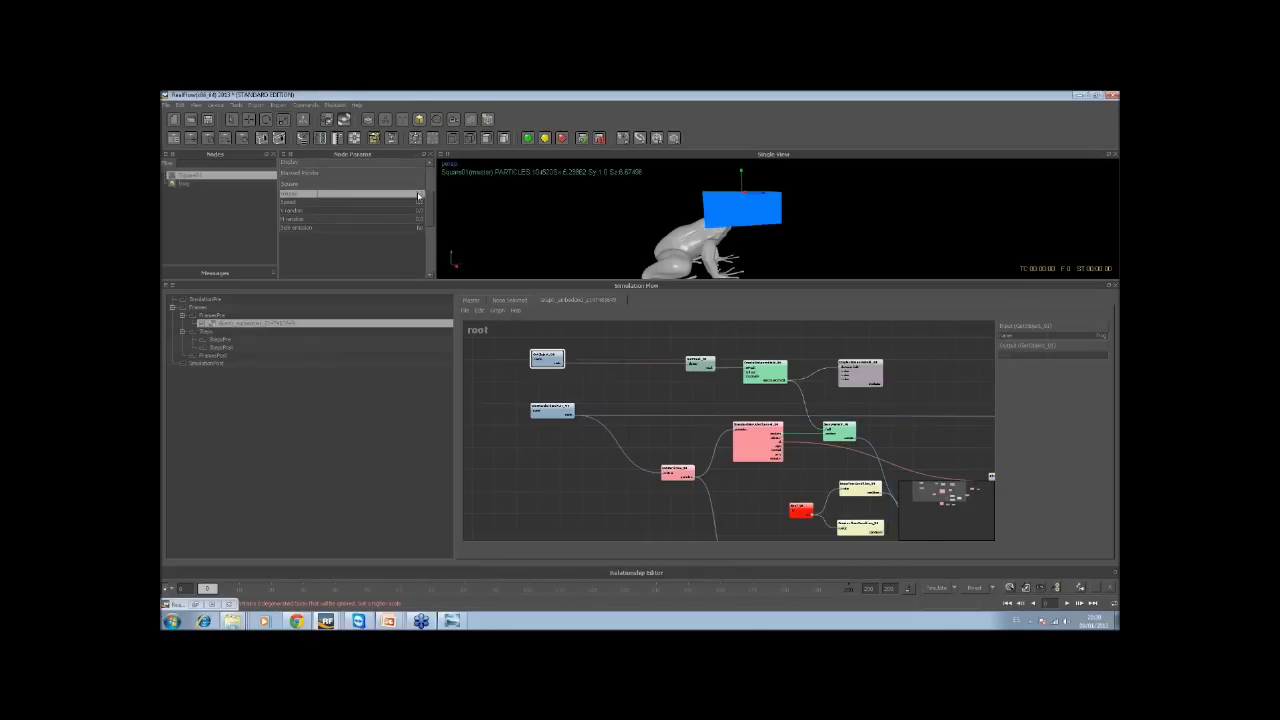
Position the Square emitter at about Y 7.88 and Z 2.55, and increase its volume so the particle block overlaps the frog
alt+drag(736, 246, 766, 206)
key(w)
click(766, 201)
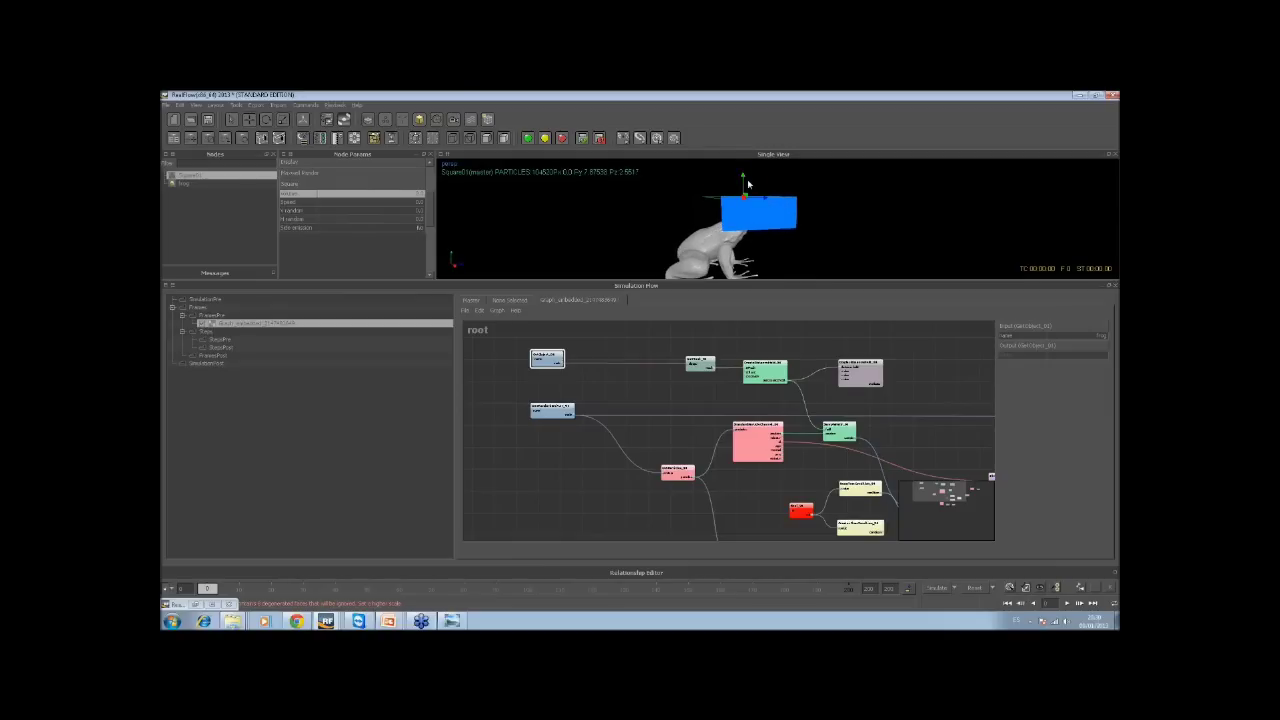
drag(394, 197, 411, 196)
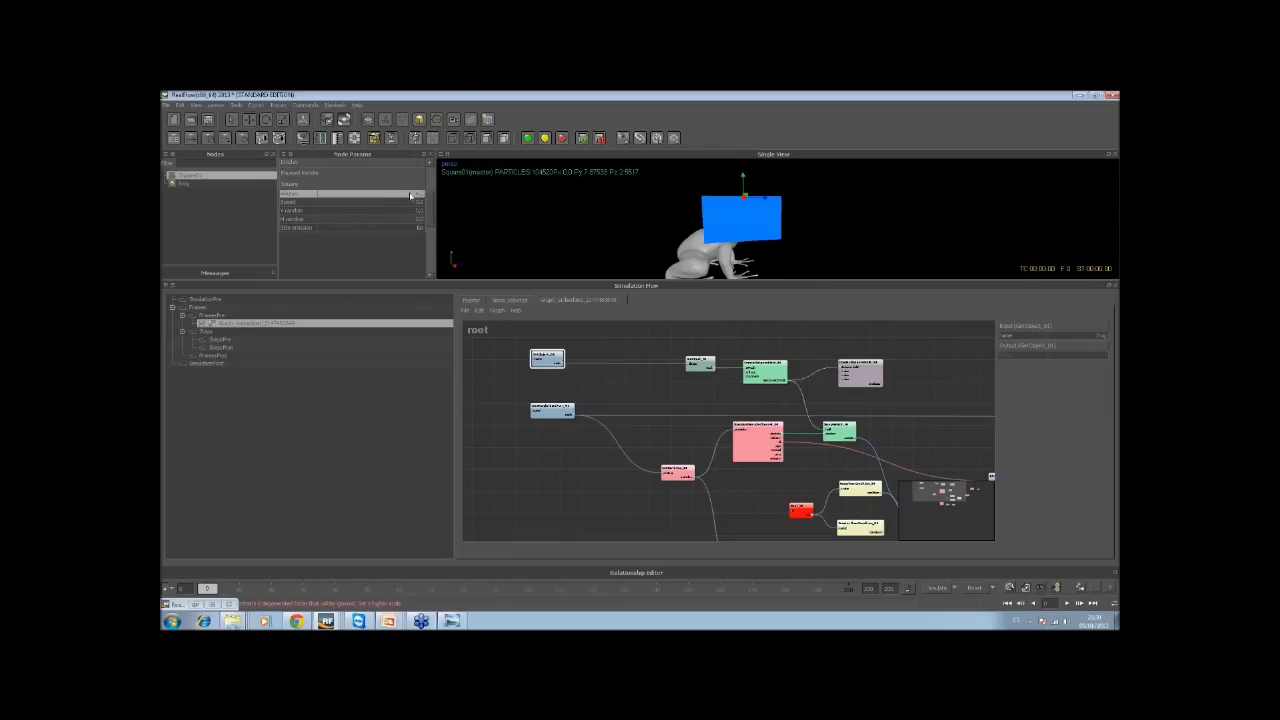
alt+drag(688, 247, 794, 238)
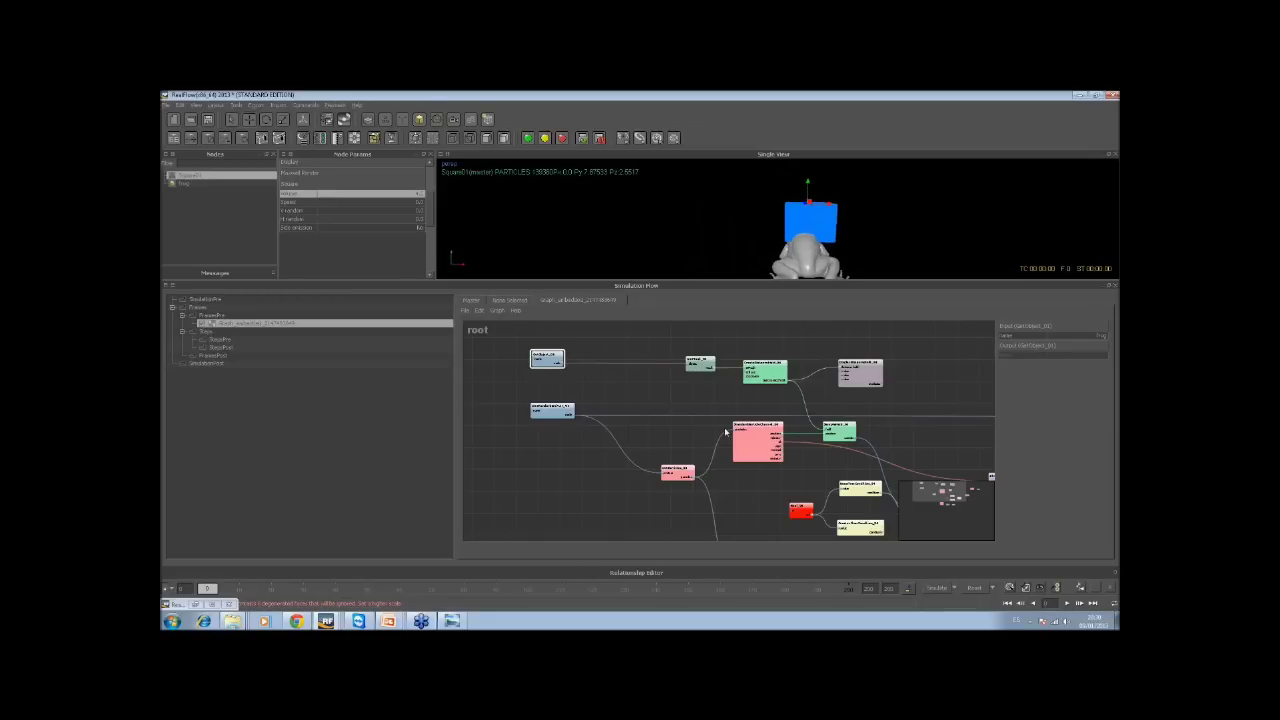
Delete the three-node branch fed by GetParticles at the lower end of the graph
middle_drag(747, 491, 719, 380)
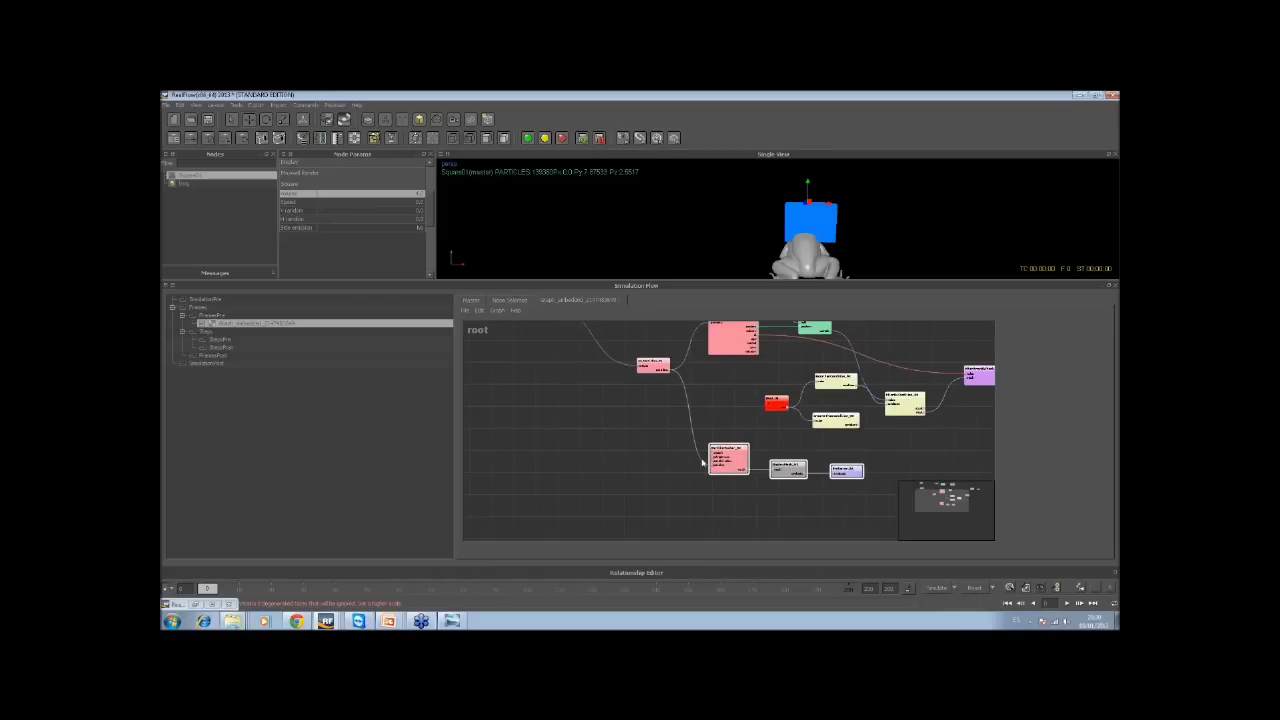
middle_drag(700, 437, 617, 497)
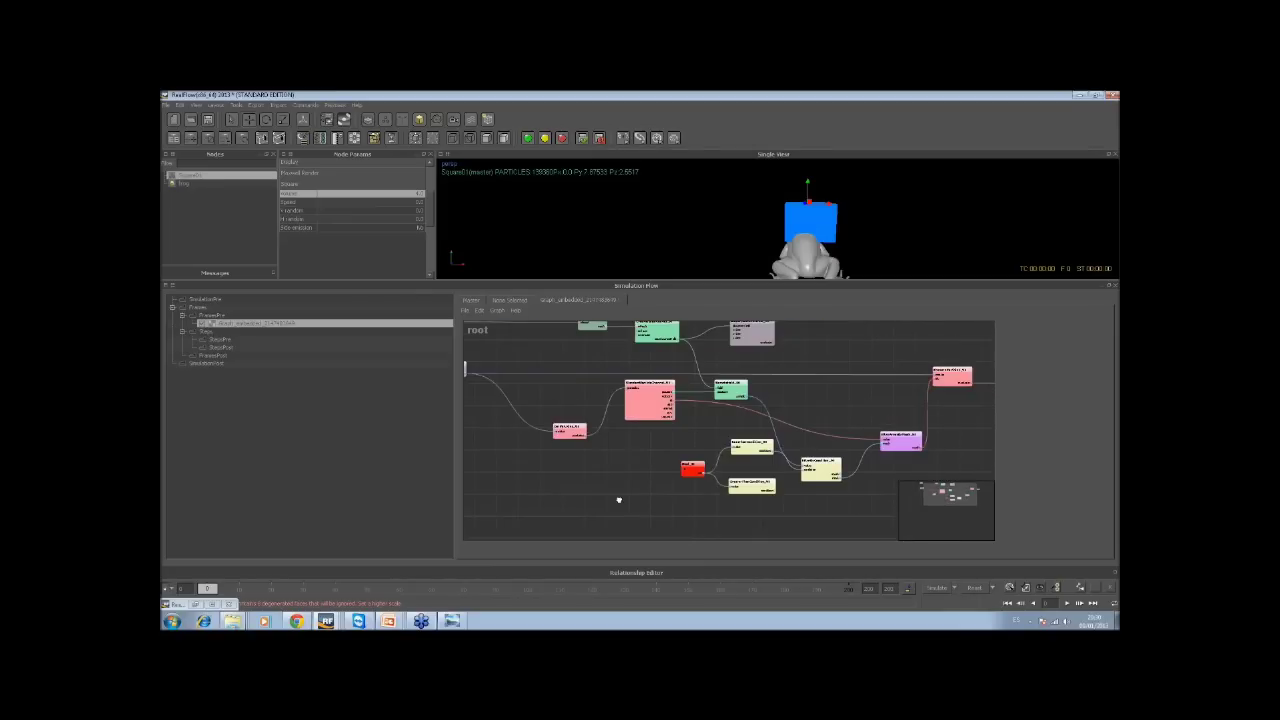
middle_drag(789, 393, 856, 432)
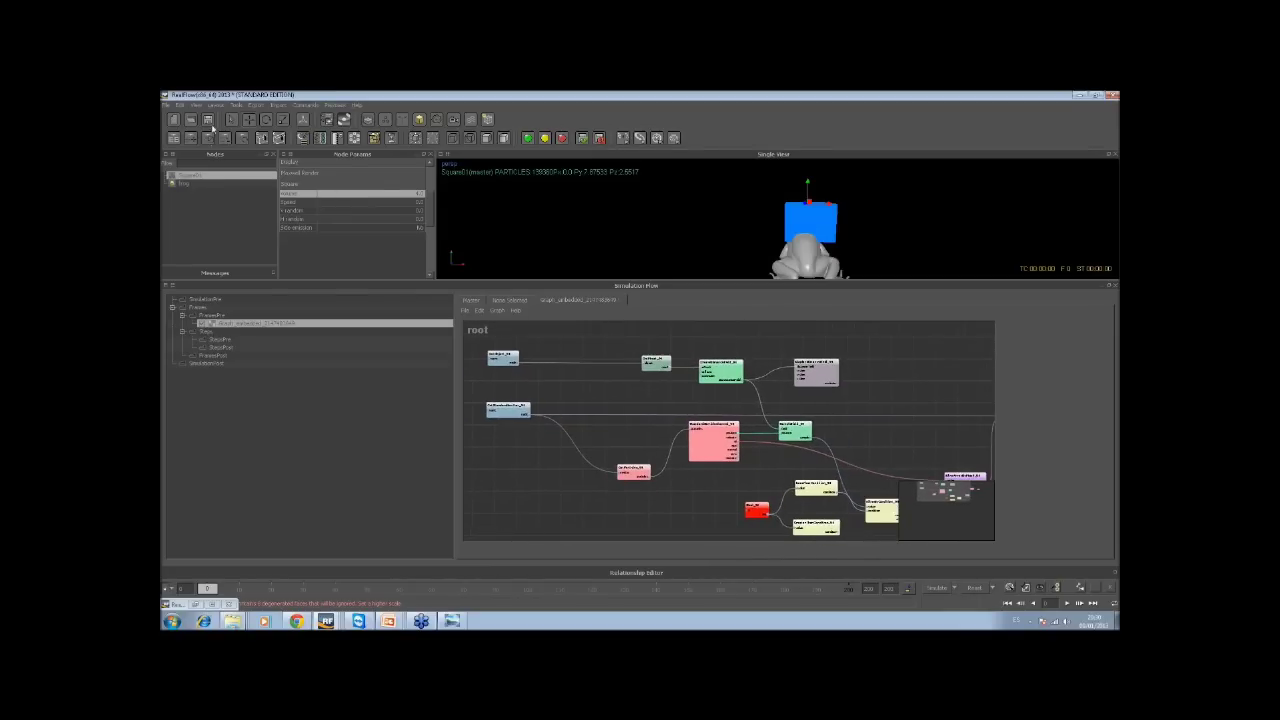
Save the scene as a new project named frog in the DEMOS folder
click(208, 119)
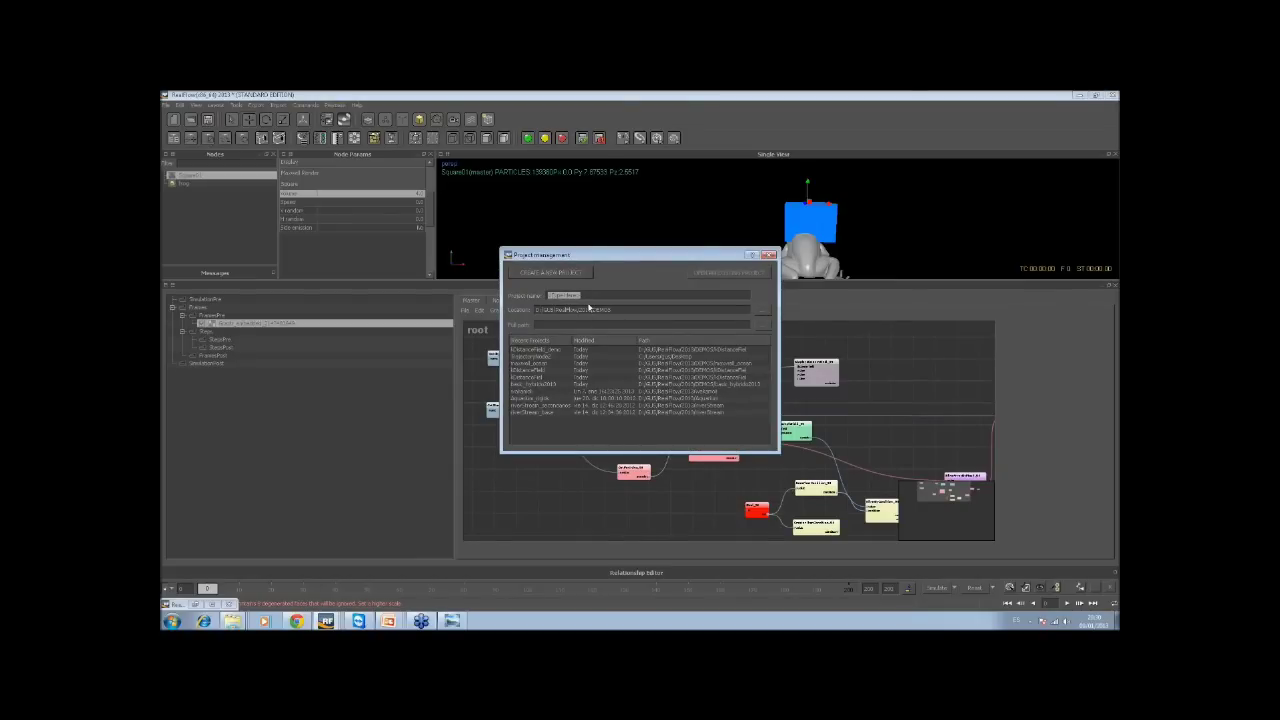
click(769, 256)
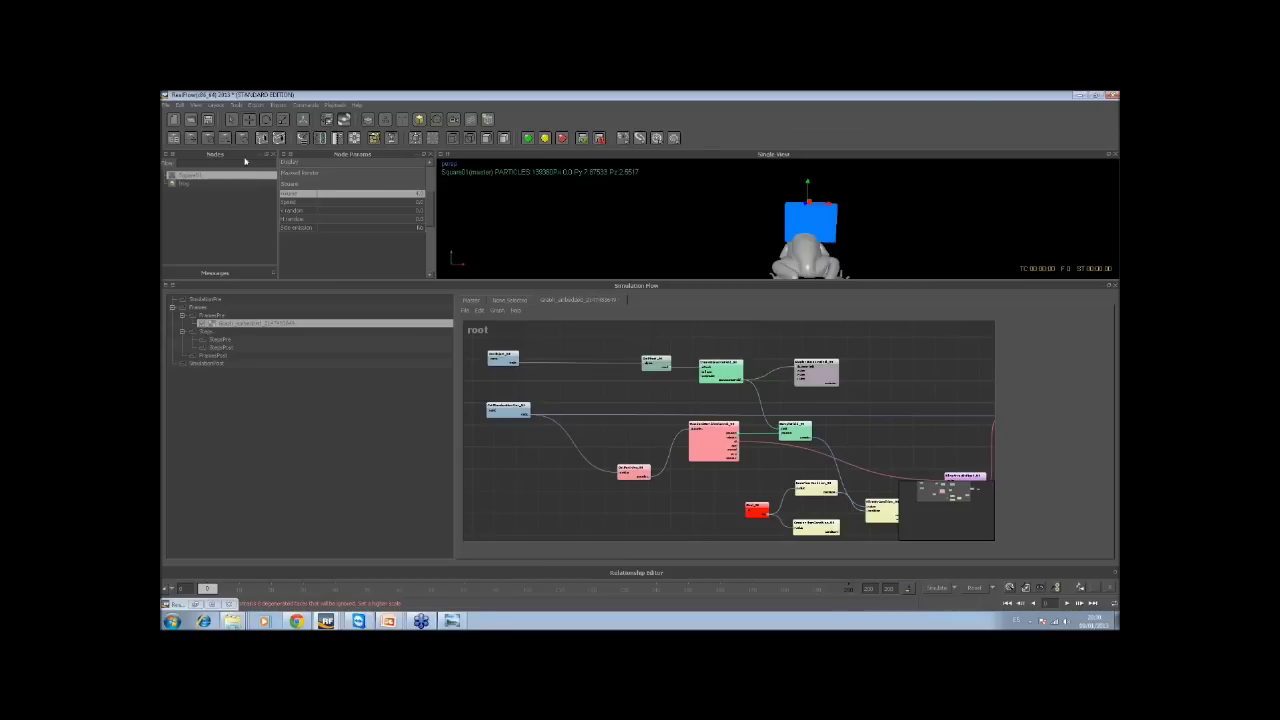
click(208, 119)
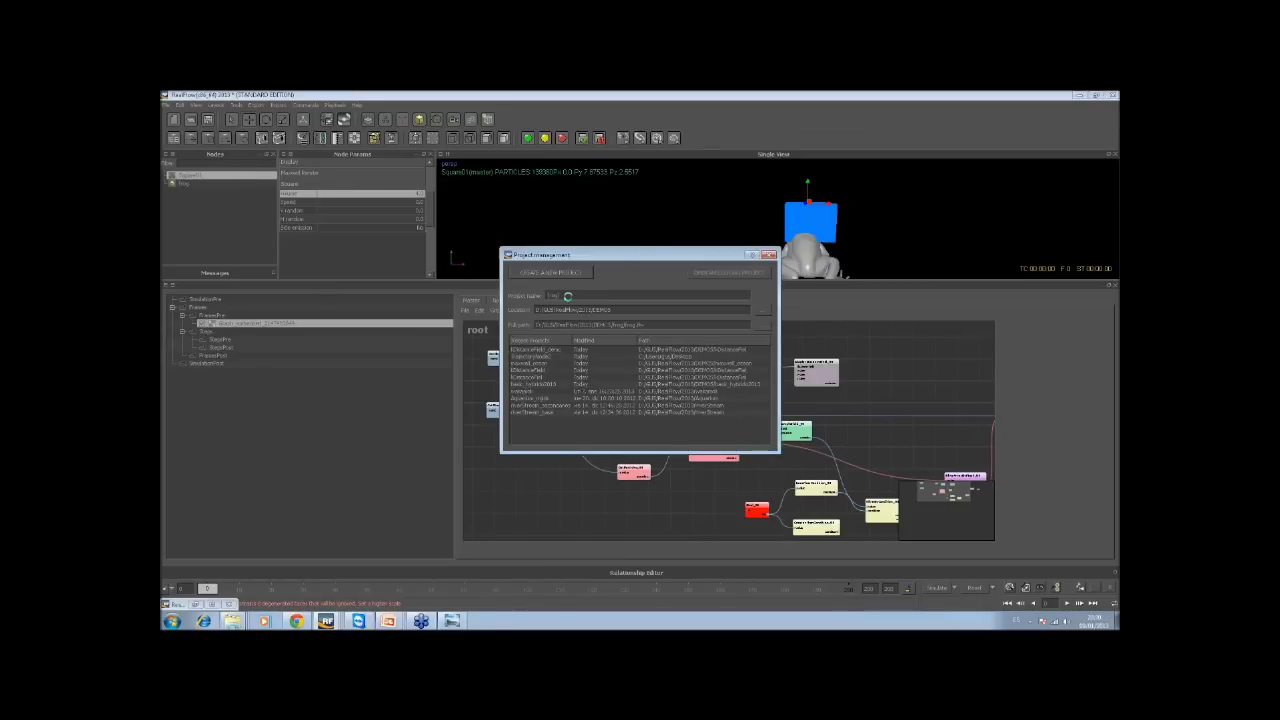
double_click(604, 347)
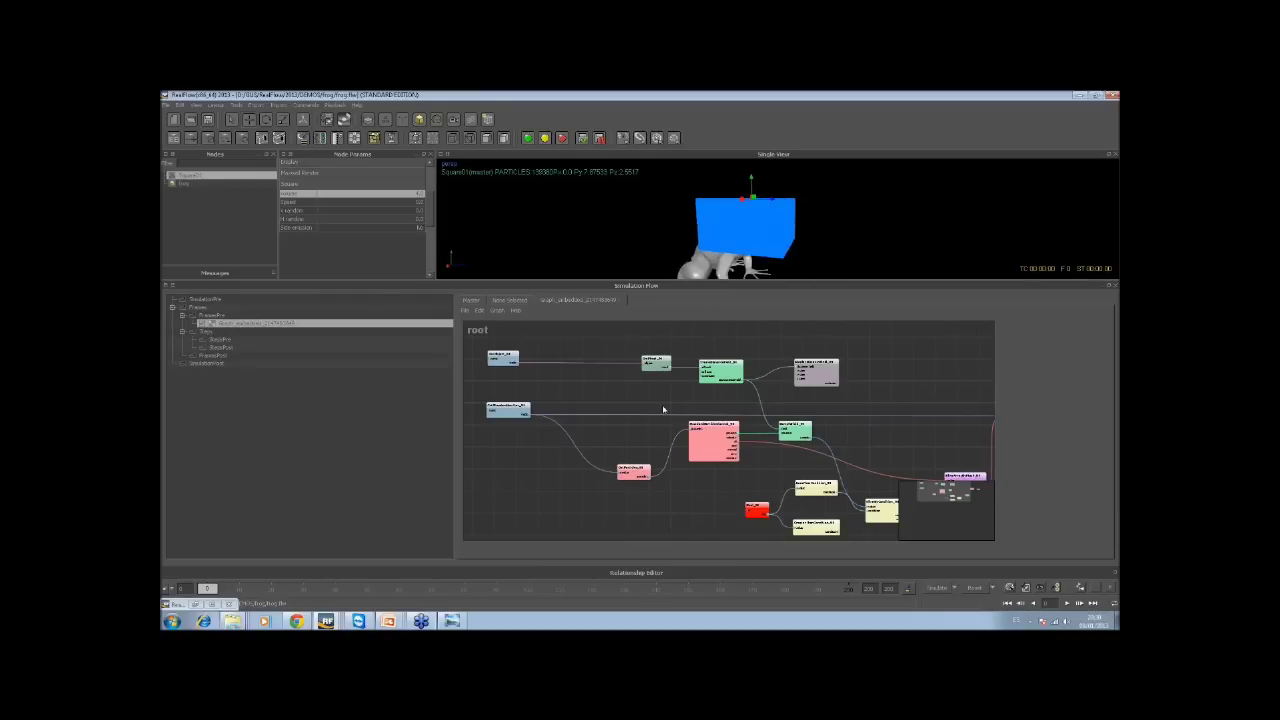
scroll(566, 383, up, 3)
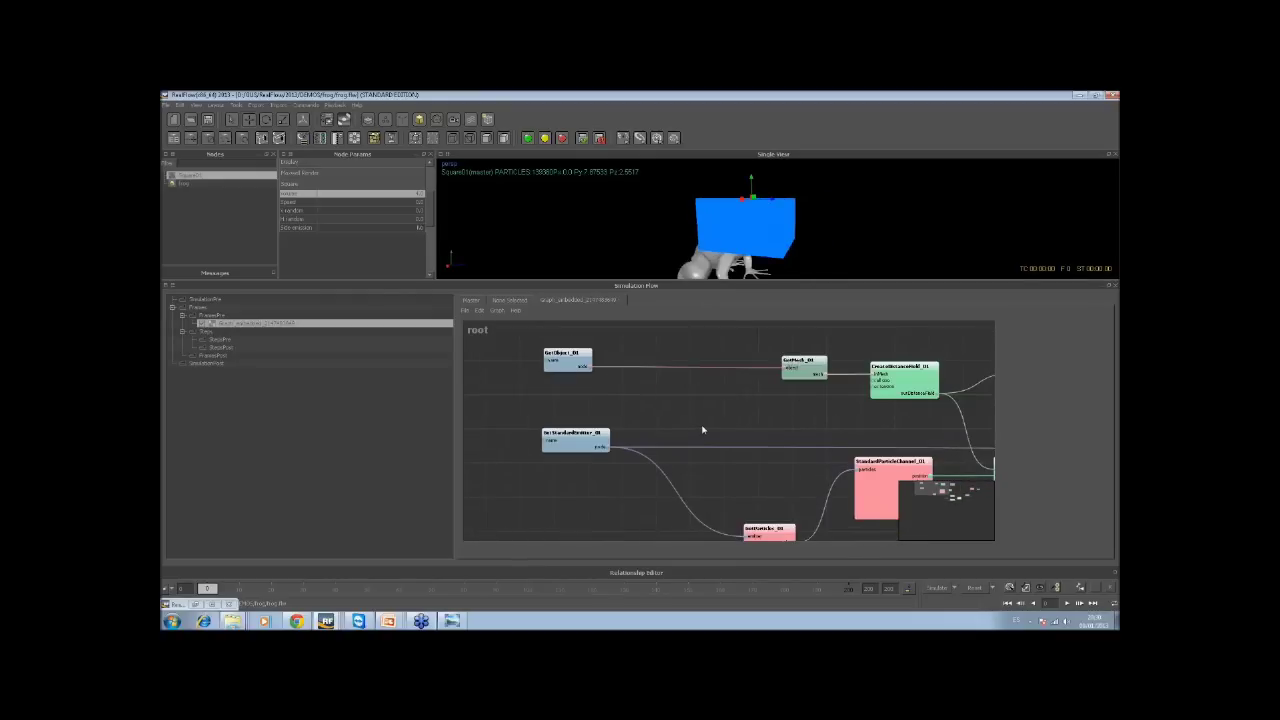
Examine the distance field branch of the graph, from GetObject_01 through GetMesh_01 and CreateDistanceField_01 to DisplayDistanceField_01
scroll(730, 447, up, 5)
click(627, 406)
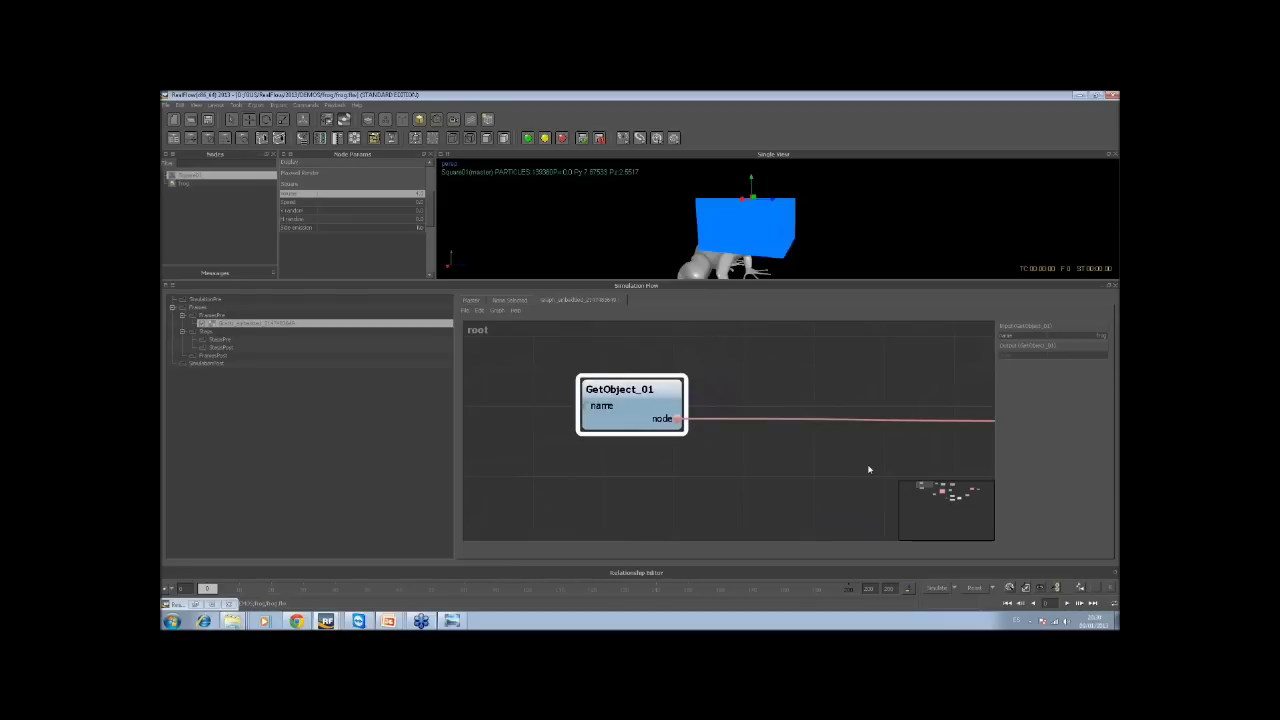
middle_drag(868, 469, 557, 471)
middle_drag(760, 477, 675, 416)
click(675, 416)
click(858, 437)
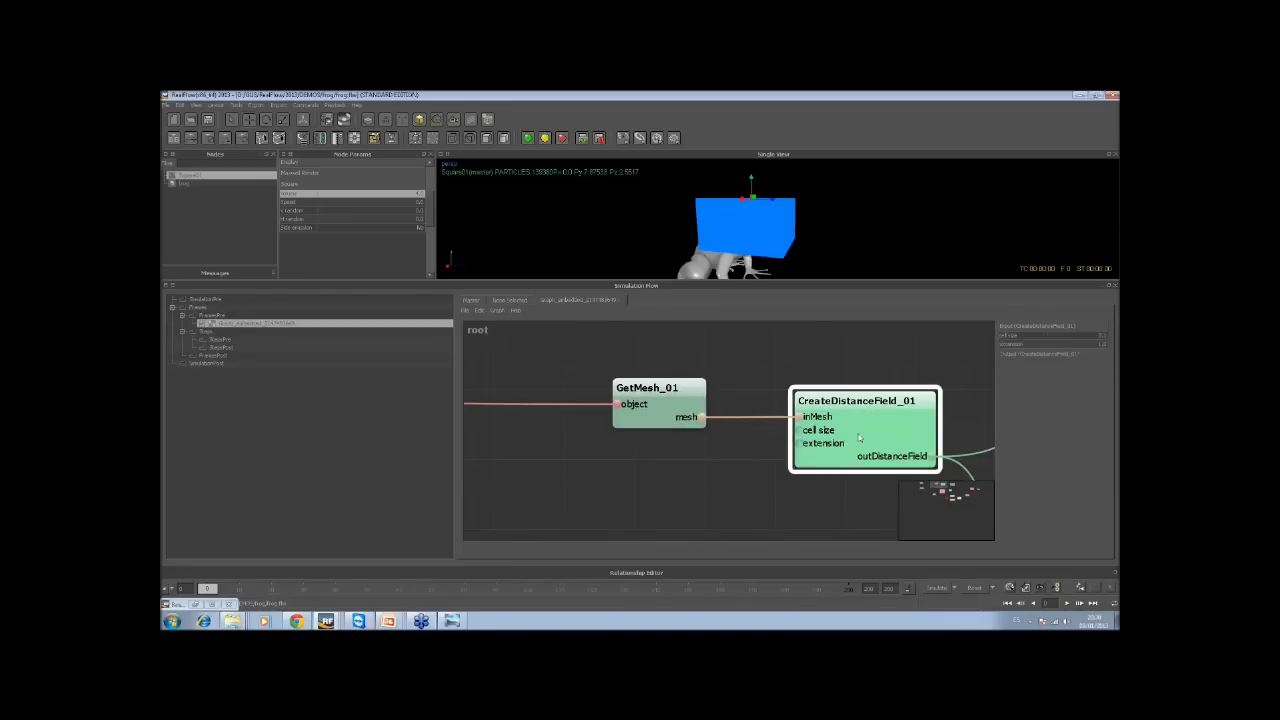
middle_drag(858, 437, 792, 432)
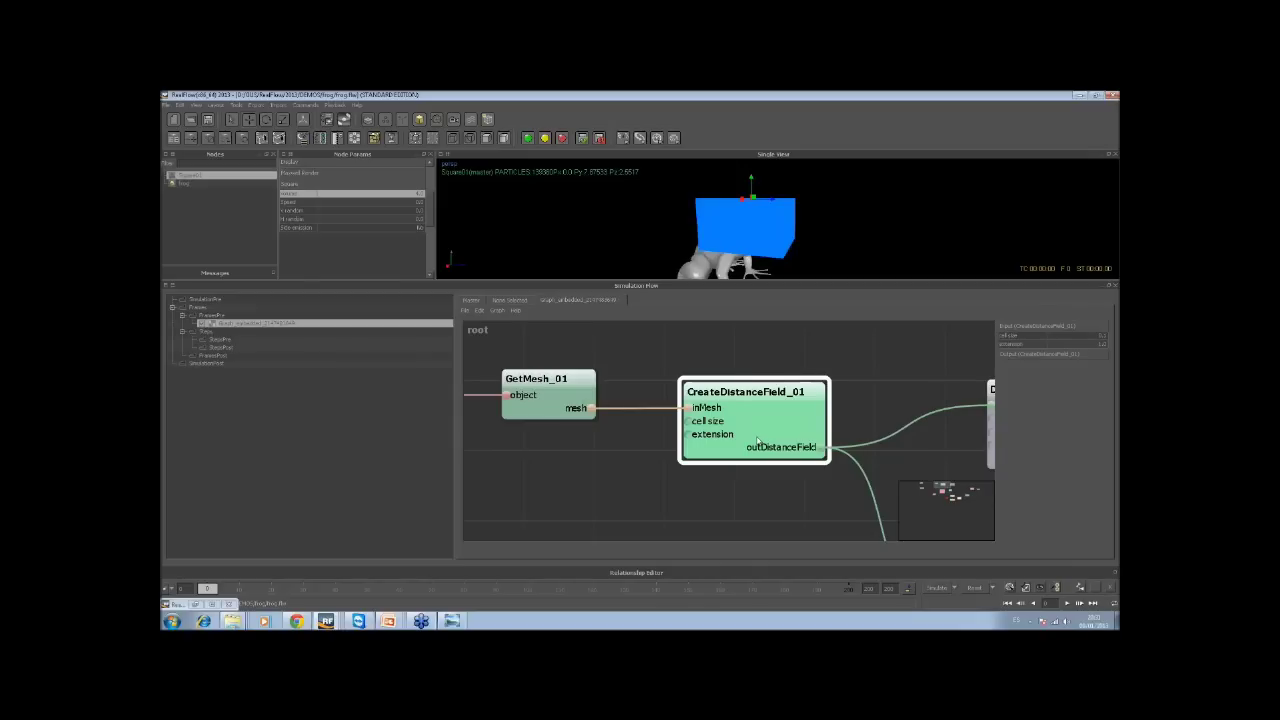
middle_drag(757, 441, 771, 481)
scroll(673, 432, down, 3)
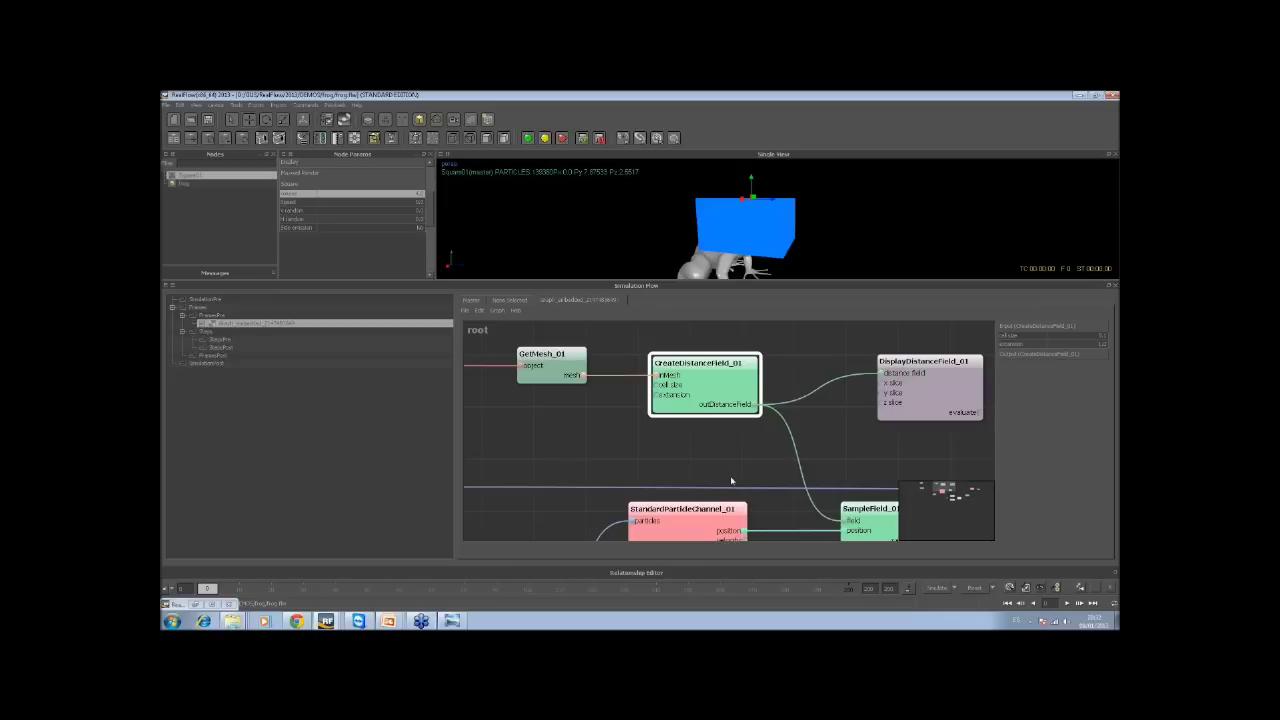
scroll(745, 440, down, 2)
scroll(745, 440, down, 3)
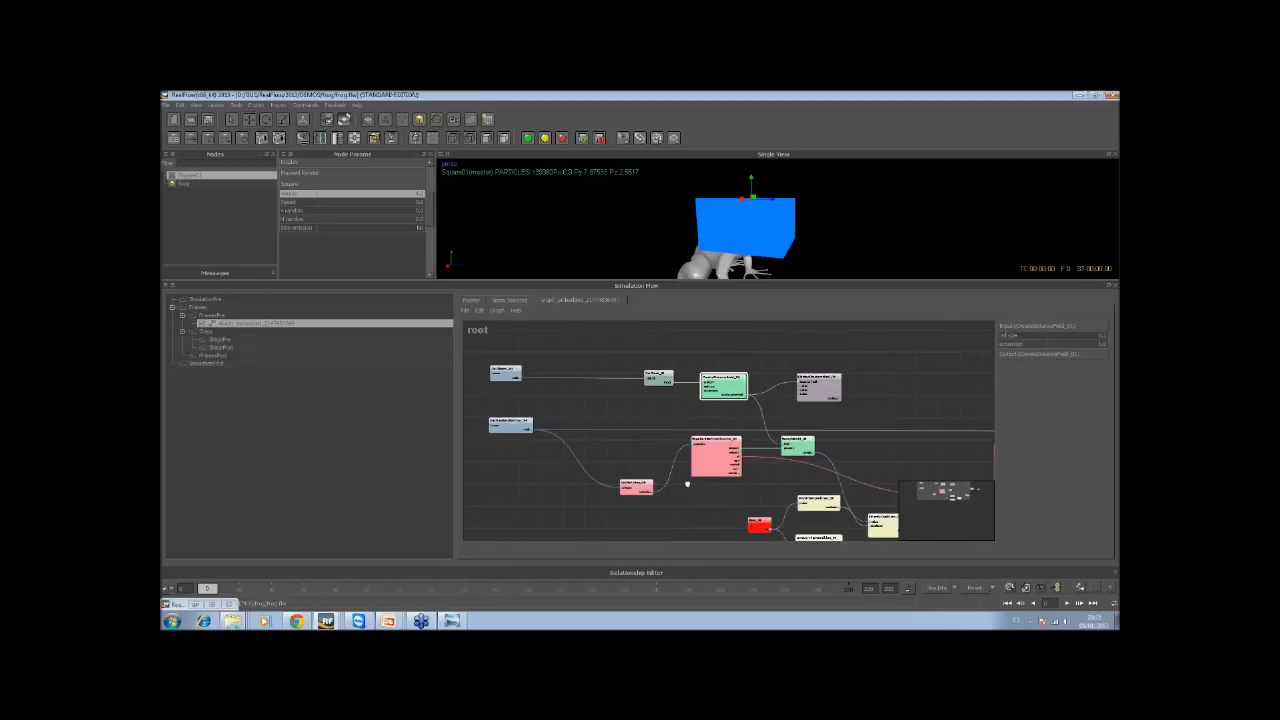
Examine the particle branch from GetStandardEmitter_01 through the particle channel, SampleField, and condition and mask filters to the particle removal node
middle_drag(534, 467, 659, 467)
scroll(659, 467, up, 5)
click(555, 445)
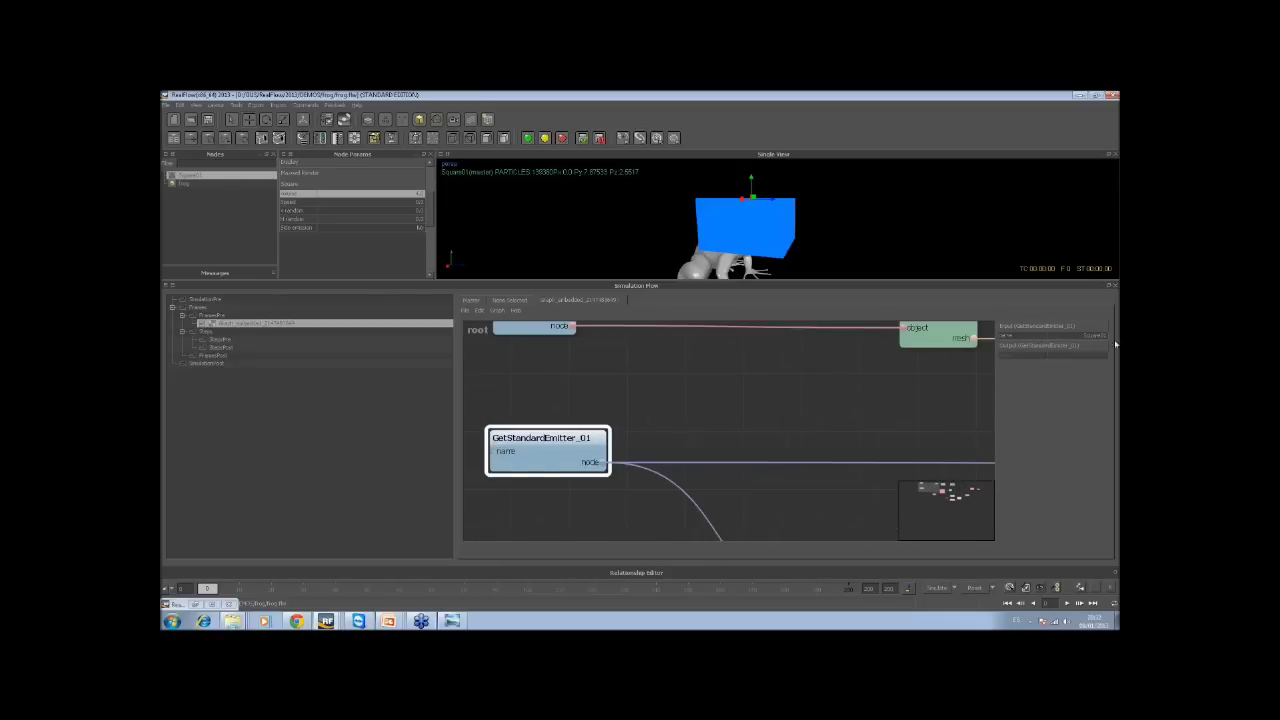
middle_drag(806, 456, 706, 343)
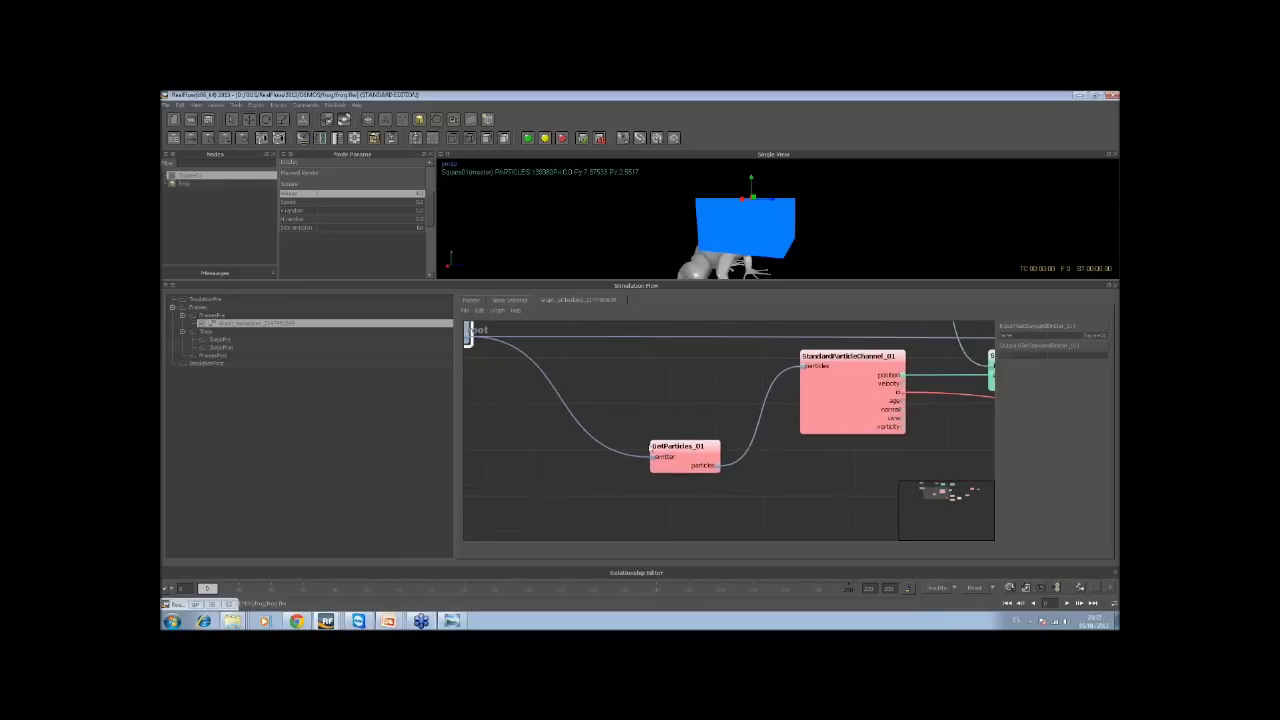
middle_drag(905, 393, 705, 483)
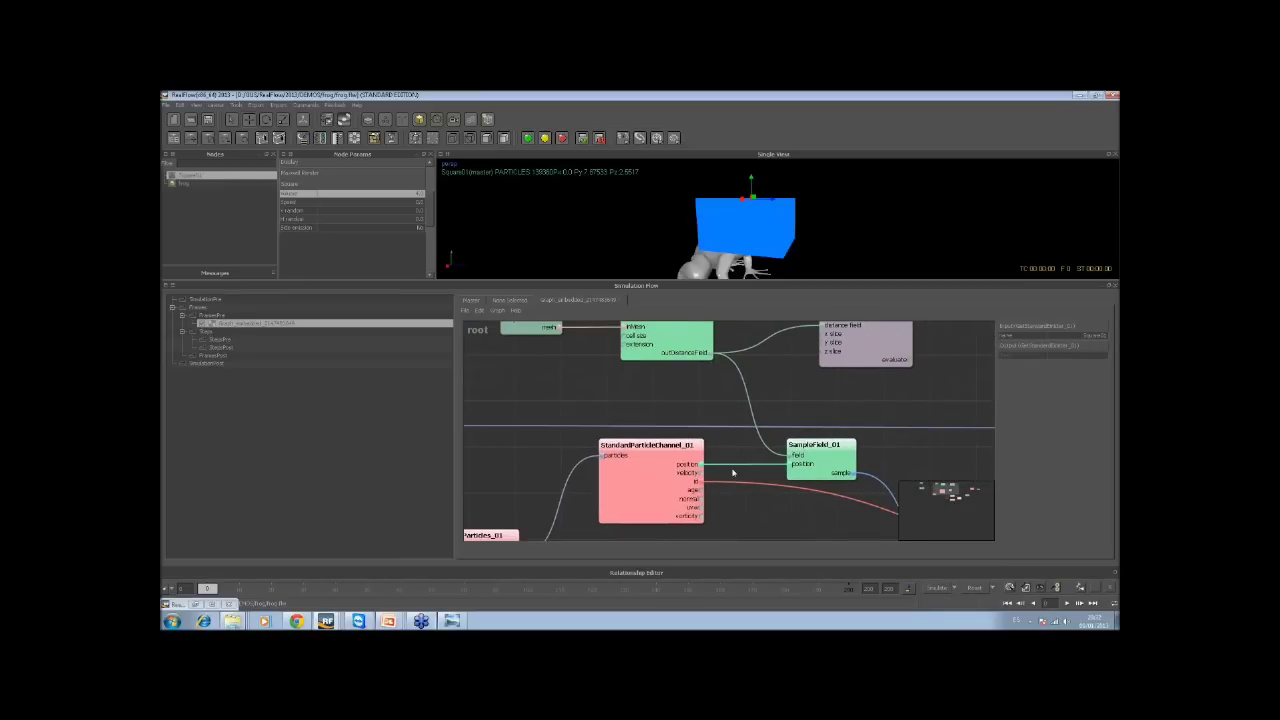
middle_drag(684, 352, 649, 401)
scroll(649, 401, down, 2)
middle_drag(760, 520, 577, 417)
click(716, 461)
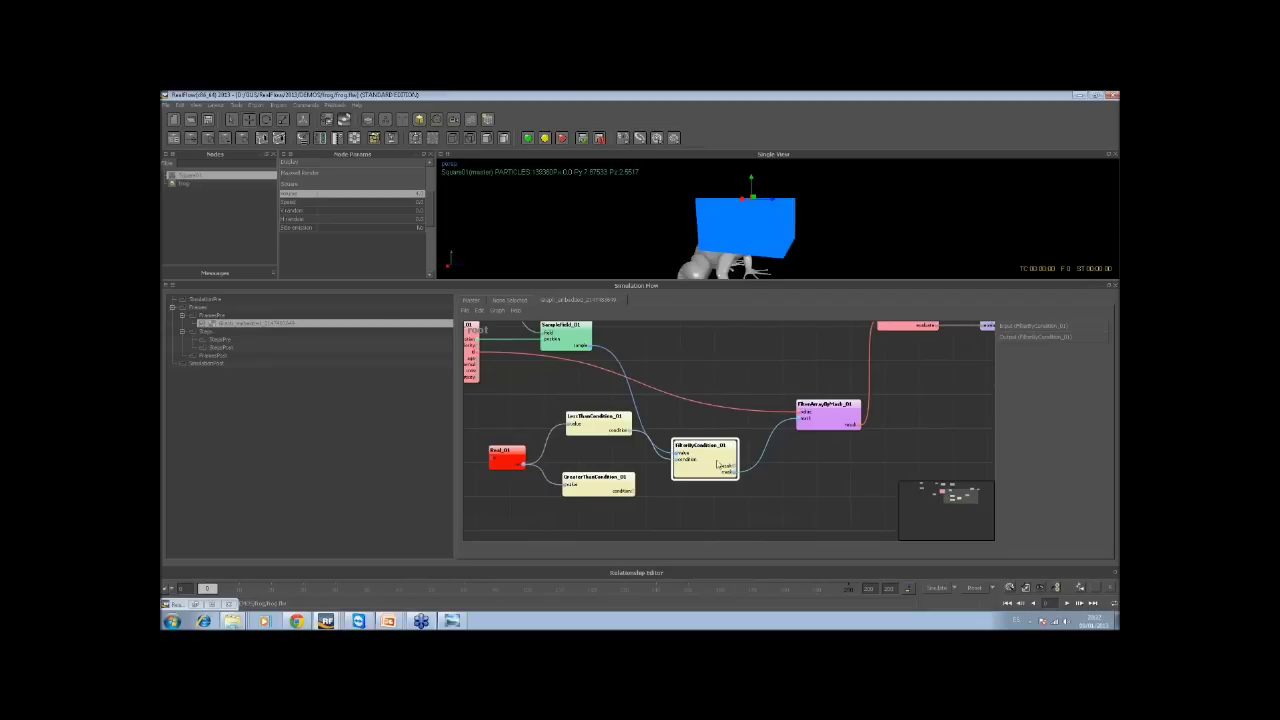
middle_drag(821, 407, 724, 450)
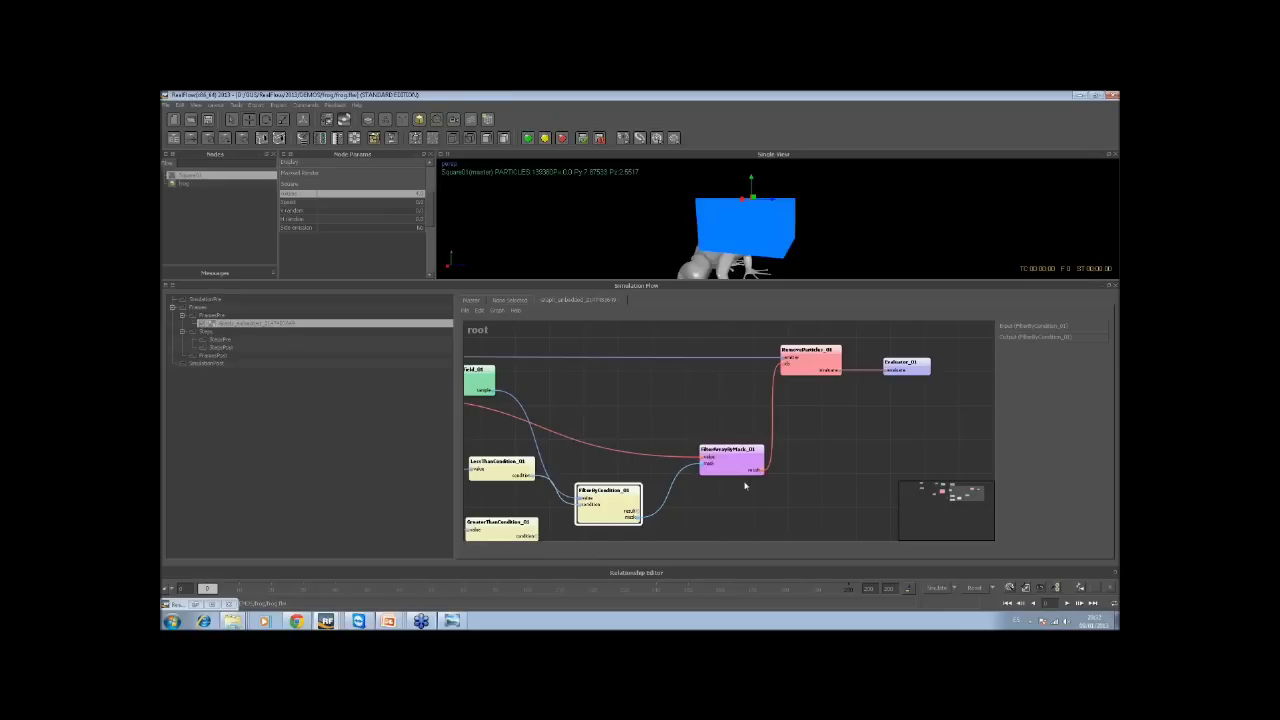
middle_drag(837, 412, 860, 409)
Reset the simulation and run the graph to remove the filtered particles from the Square emitter's block around the frog
right_click(836, 407)
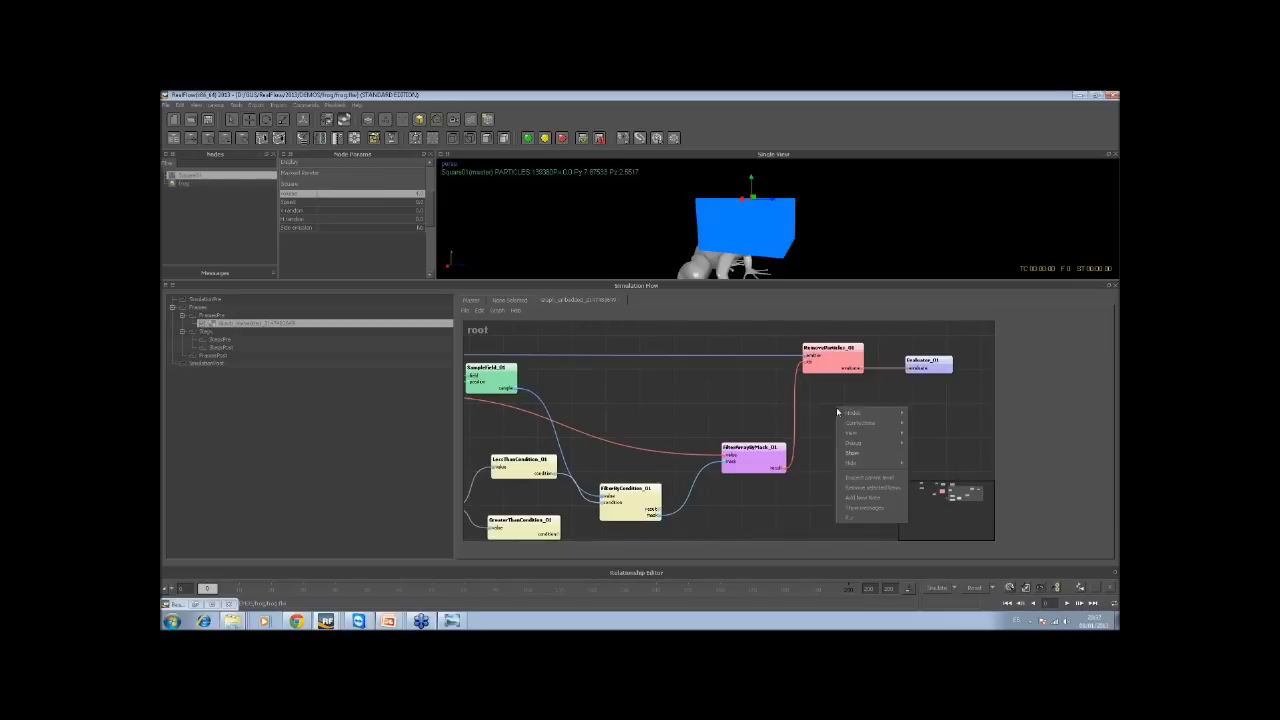
click(871, 519)
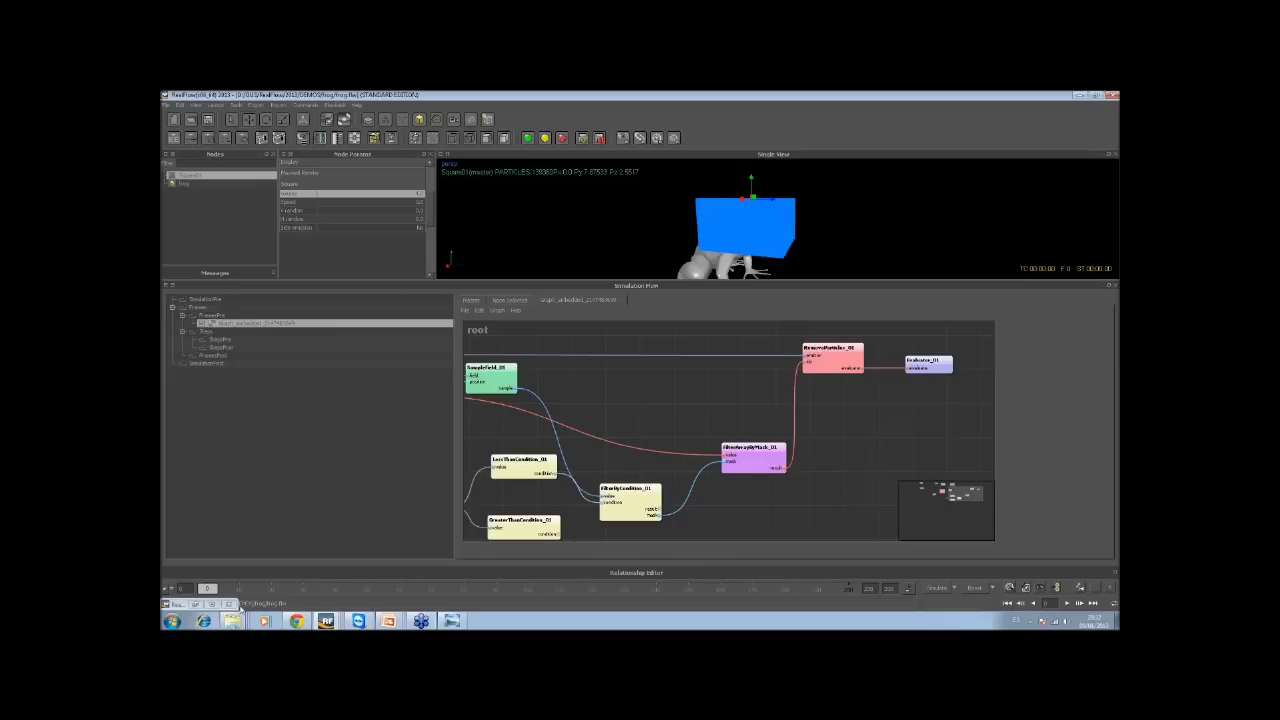
click(178, 605)
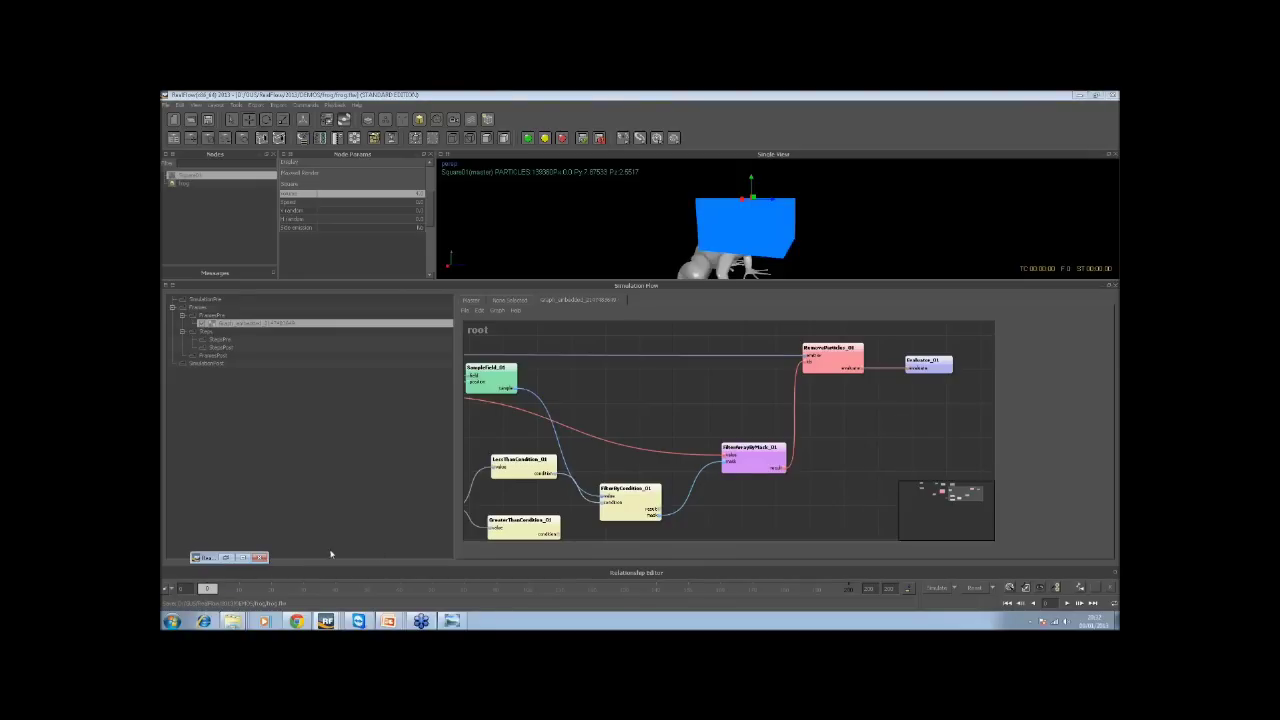
click(973, 589)
right_click(726, 391)
click(770, 497)
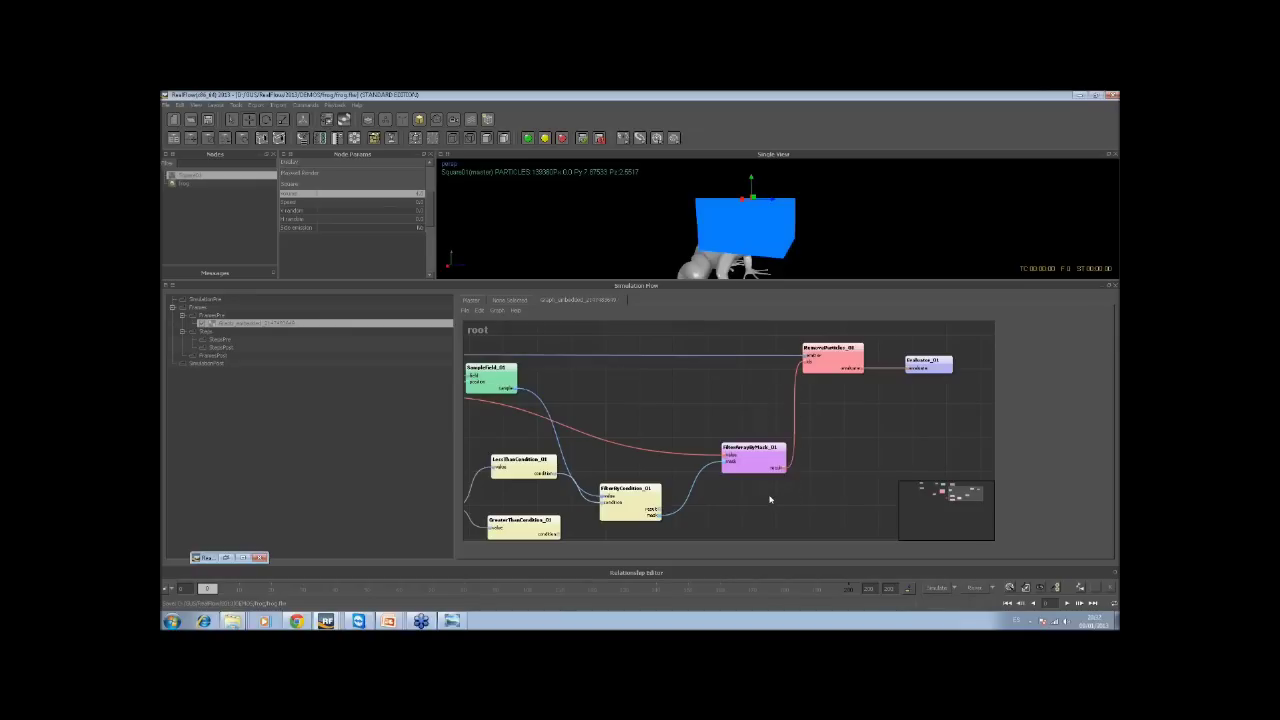
alt+drag(624, 247, 753, 250)
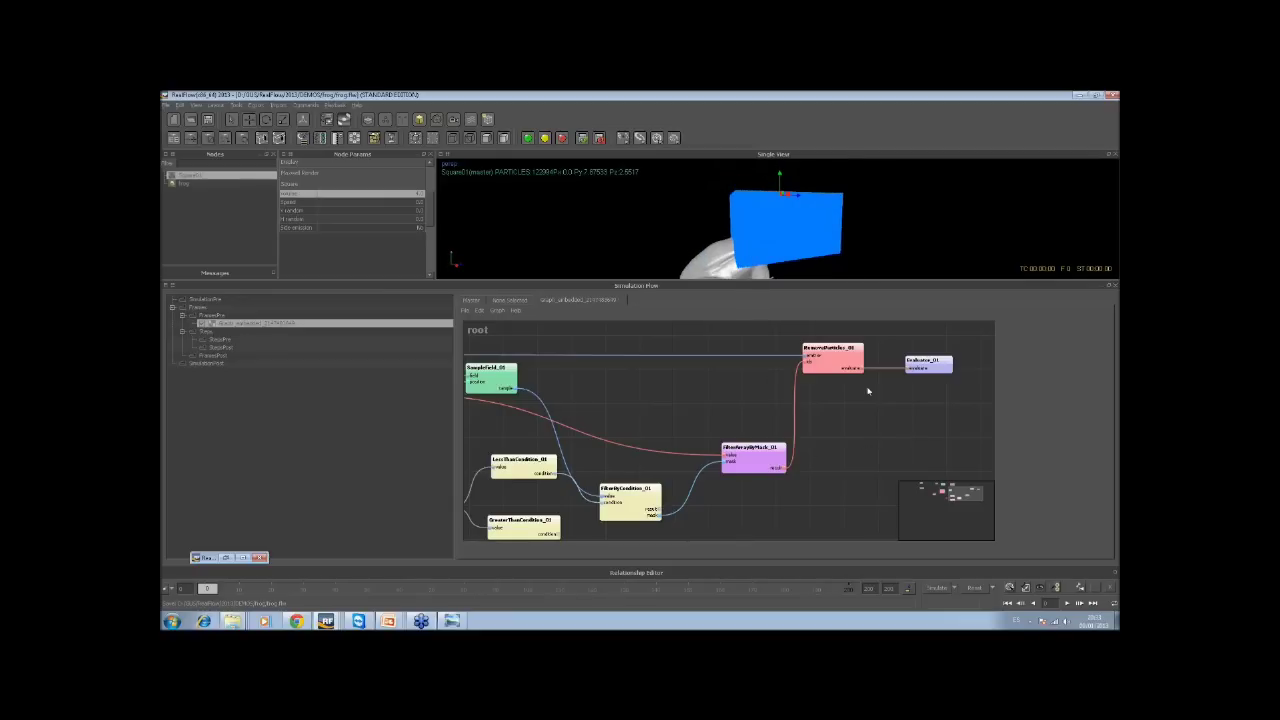
Examine the GetObject and GetStandardEmitter nodes at the start of the graph under FramesPre
middle_drag(588, 409, 958, 451)
middle_drag(772, 452, 714, 420)
click(670, 374)
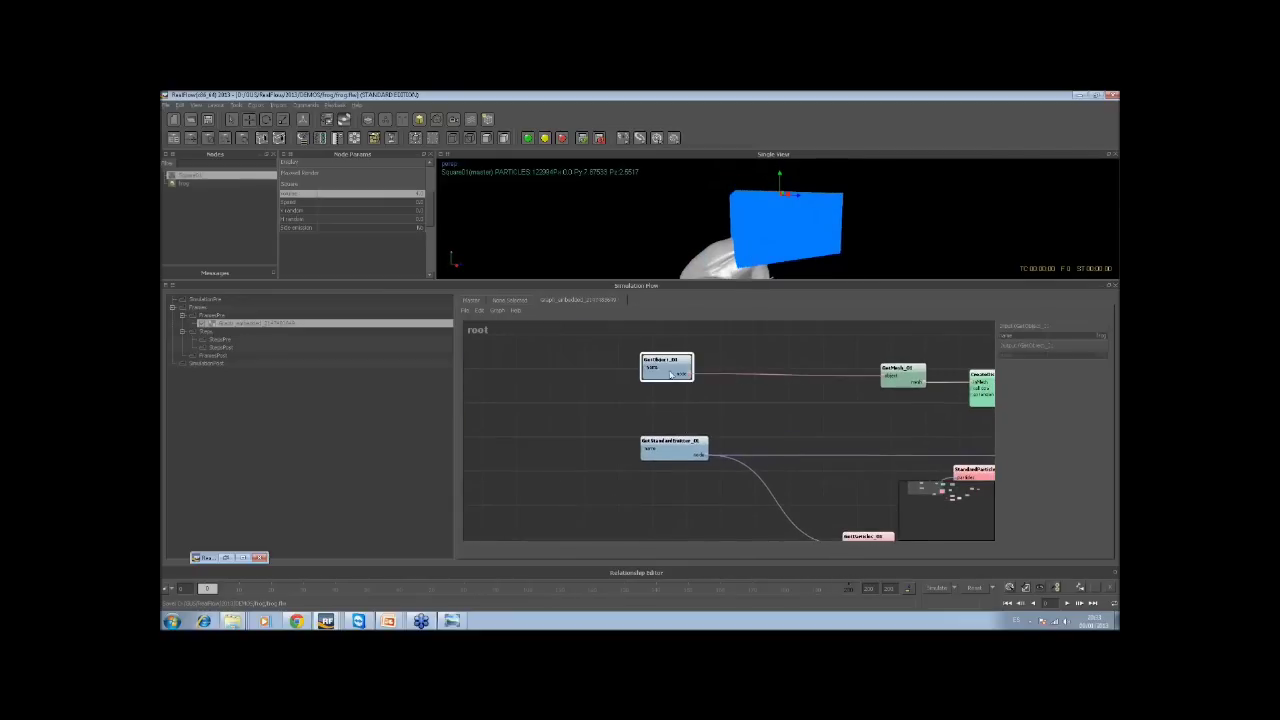
click(678, 448)
middle_drag(813, 437, 668, 416)
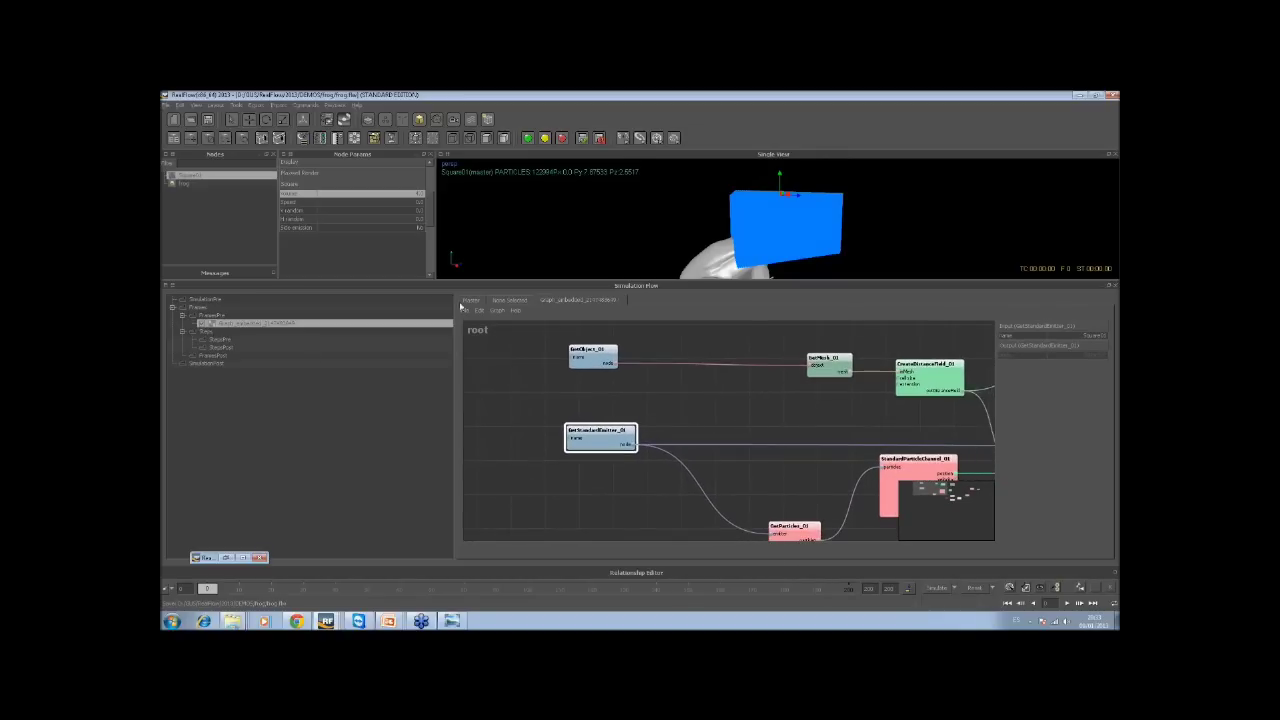
click(578, 300)
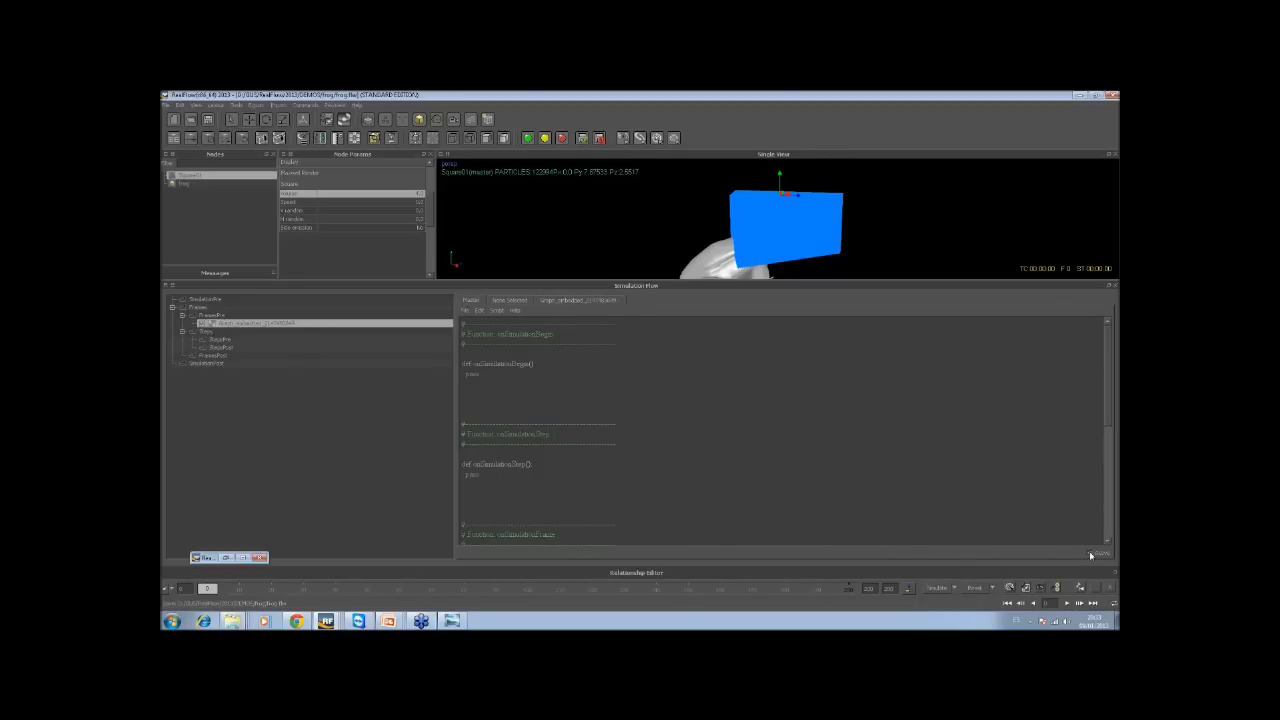
click(210, 318)
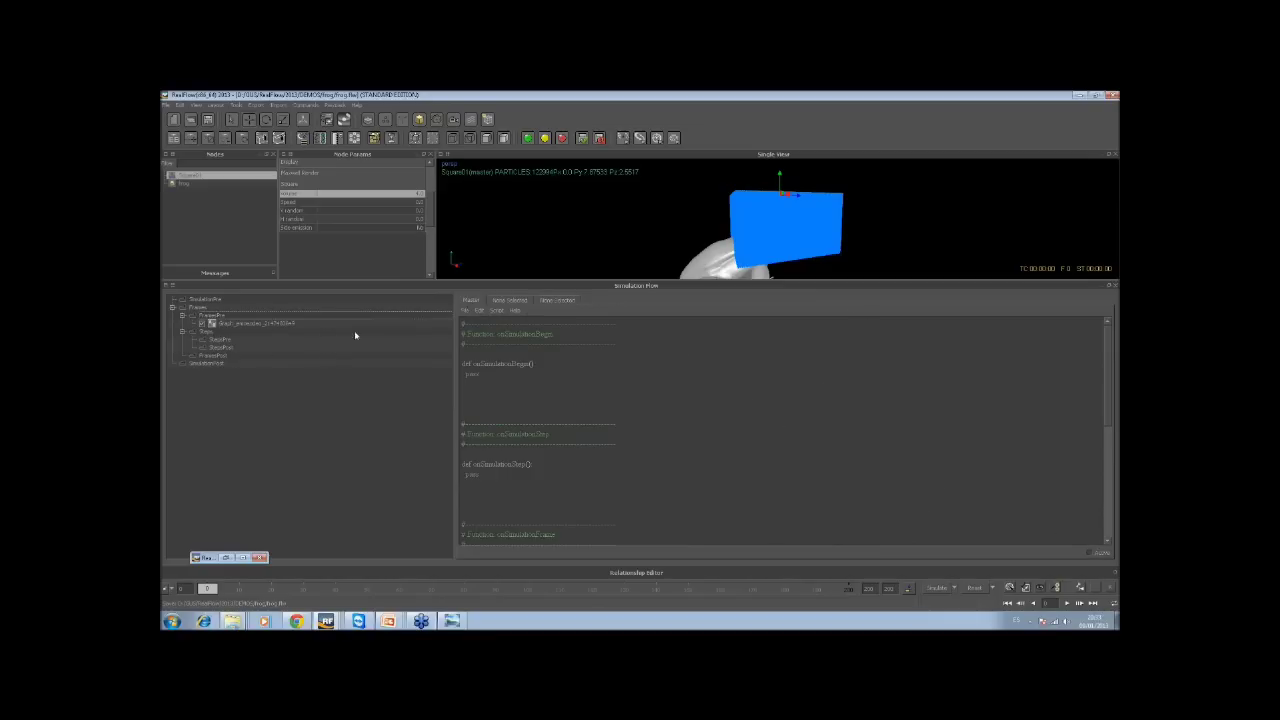
click(226, 324)
right_click(709, 407)
click(736, 520)
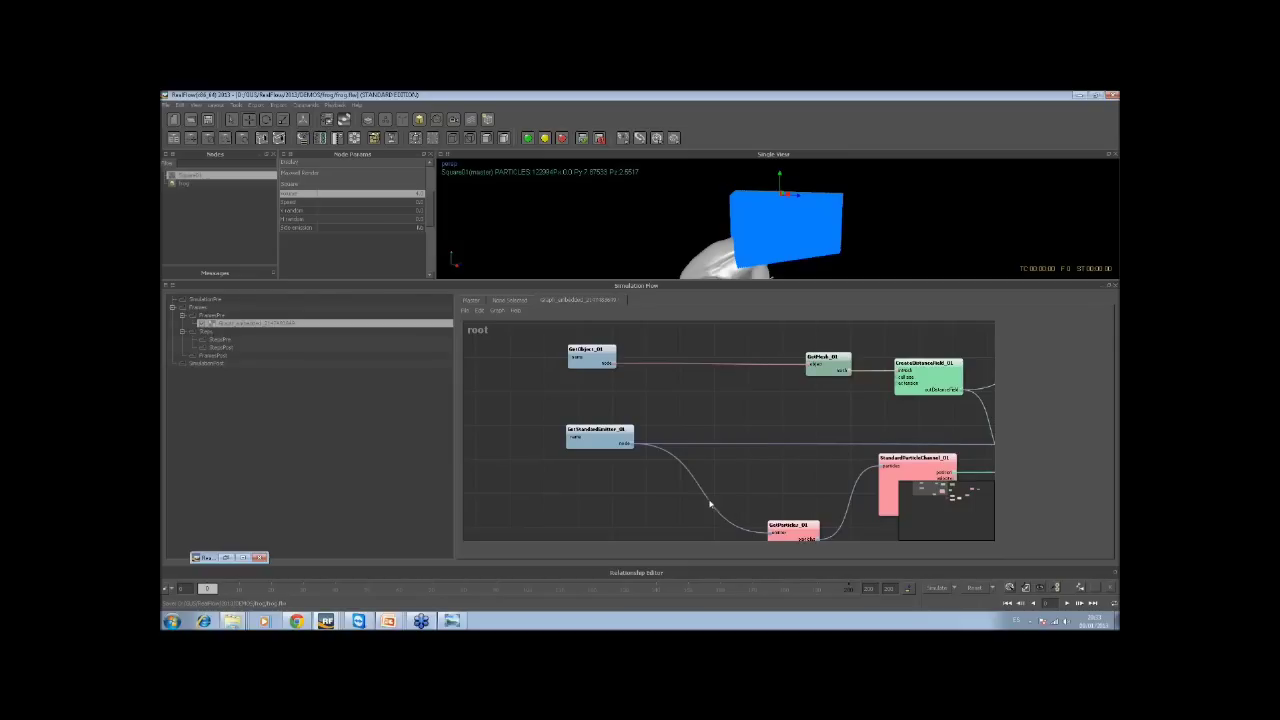
Examine the whole node network alongside the particle block in the viewport, returning to the graph's starting nodes
scroll(749, 422, down, 5)
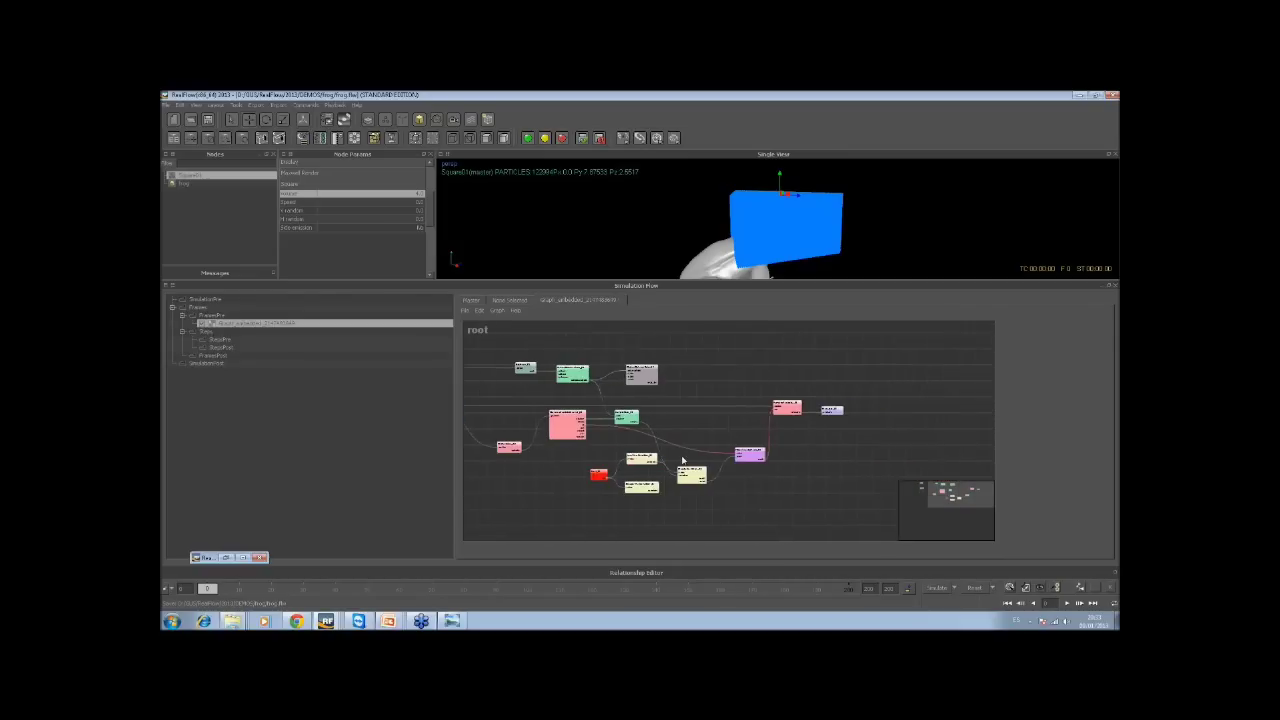
middle_drag(698, 473, 722, 479)
alt+drag(826, 228, 790, 261)
alt+right_drag(790, 261, 749, 263)
mouse_move(786, 273)
alt+mouse_down()
mouse_move(791, 255)
mouse_move(770, 257)
alt+mouse_up()
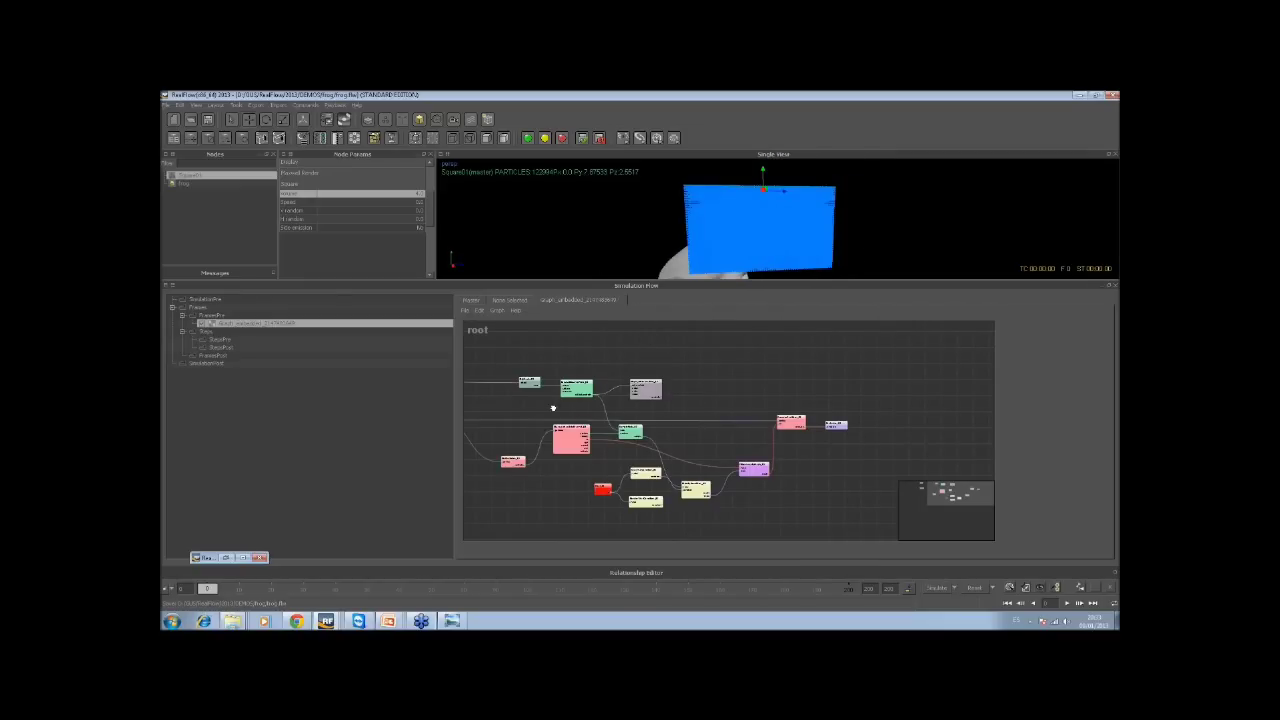
middle_drag(552, 408, 788, 423)
scroll(757, 423, up, 5)
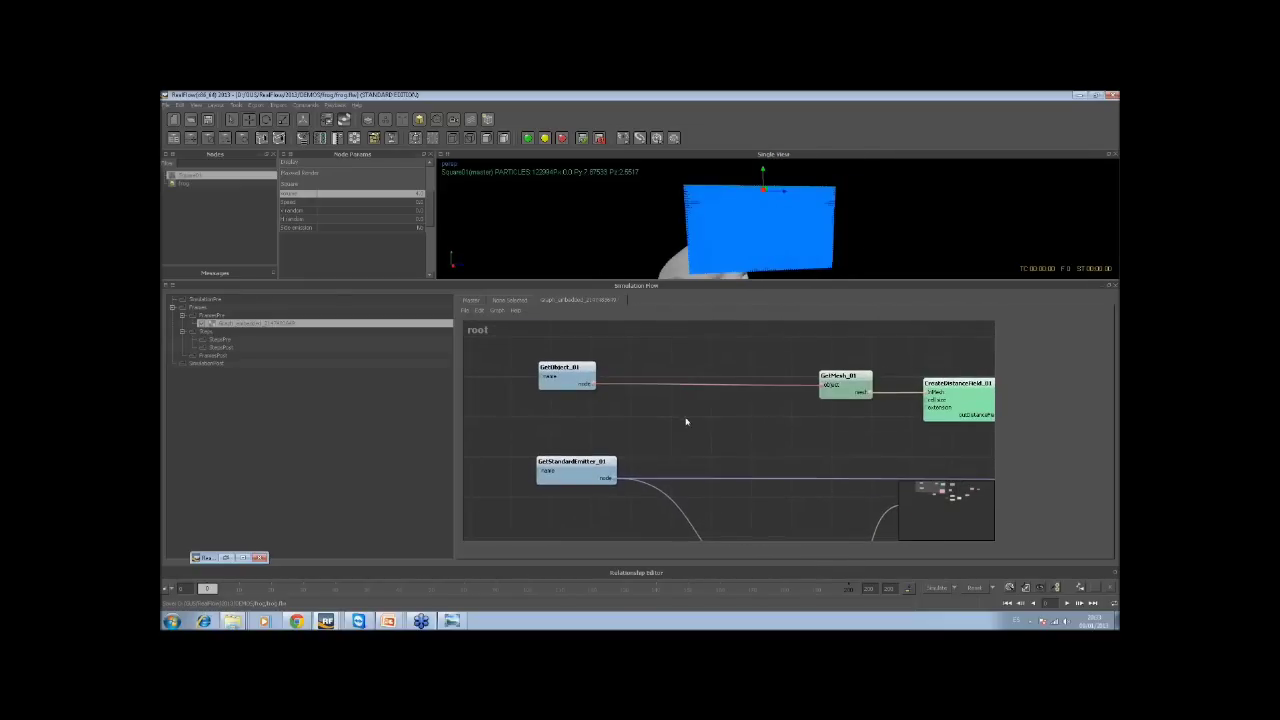
Start a new scene, dismiss the project setup without creating a project, and add a torus
drag(1008, 102, 1009, 103)
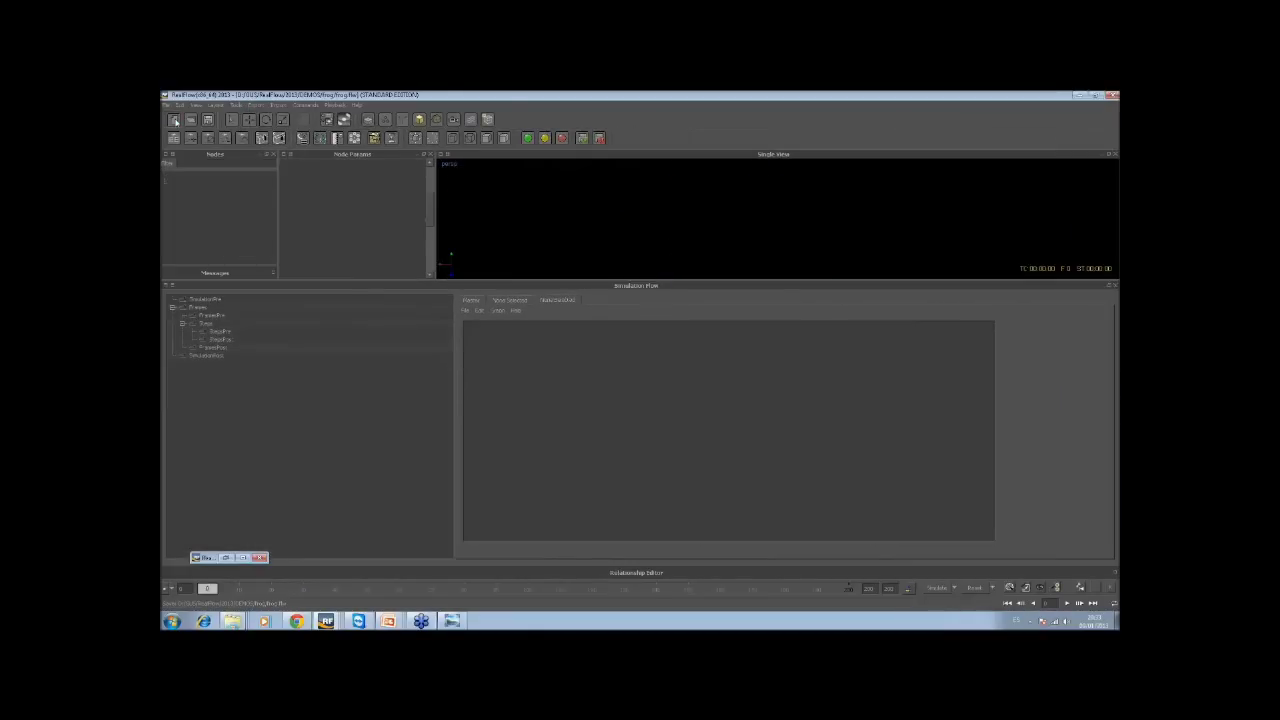
click(174, 119)
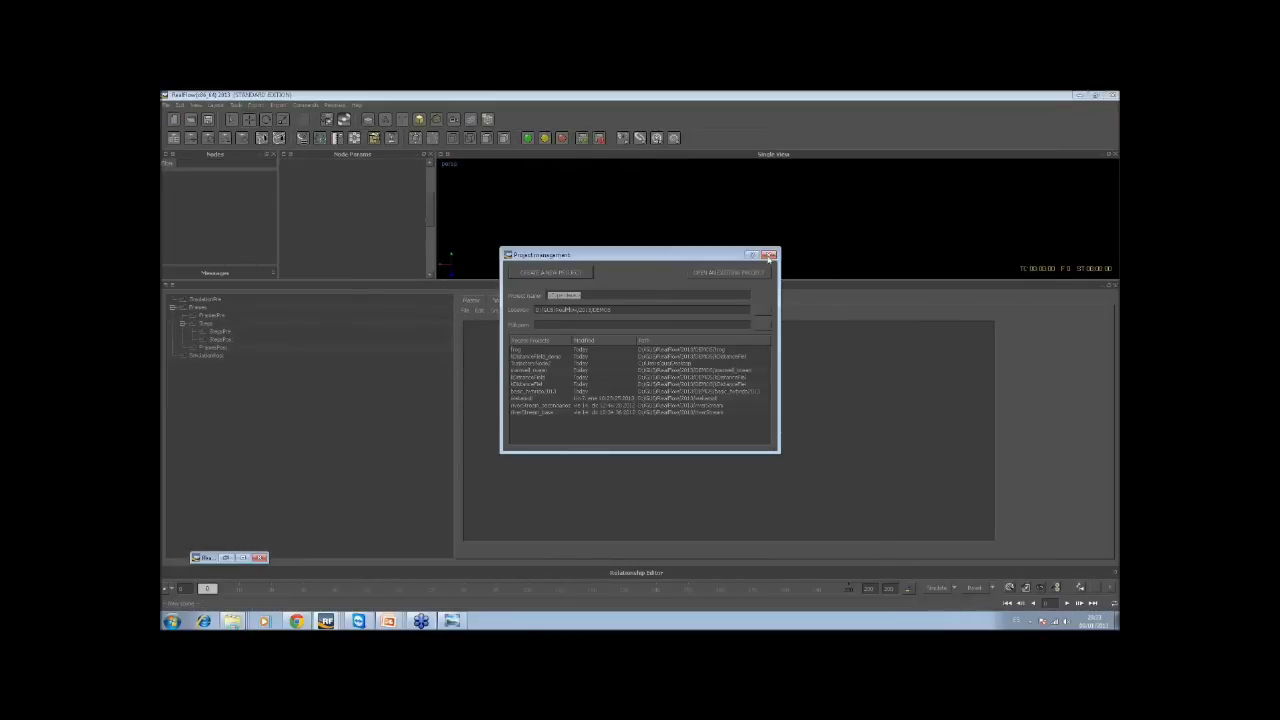
click(769, 256)
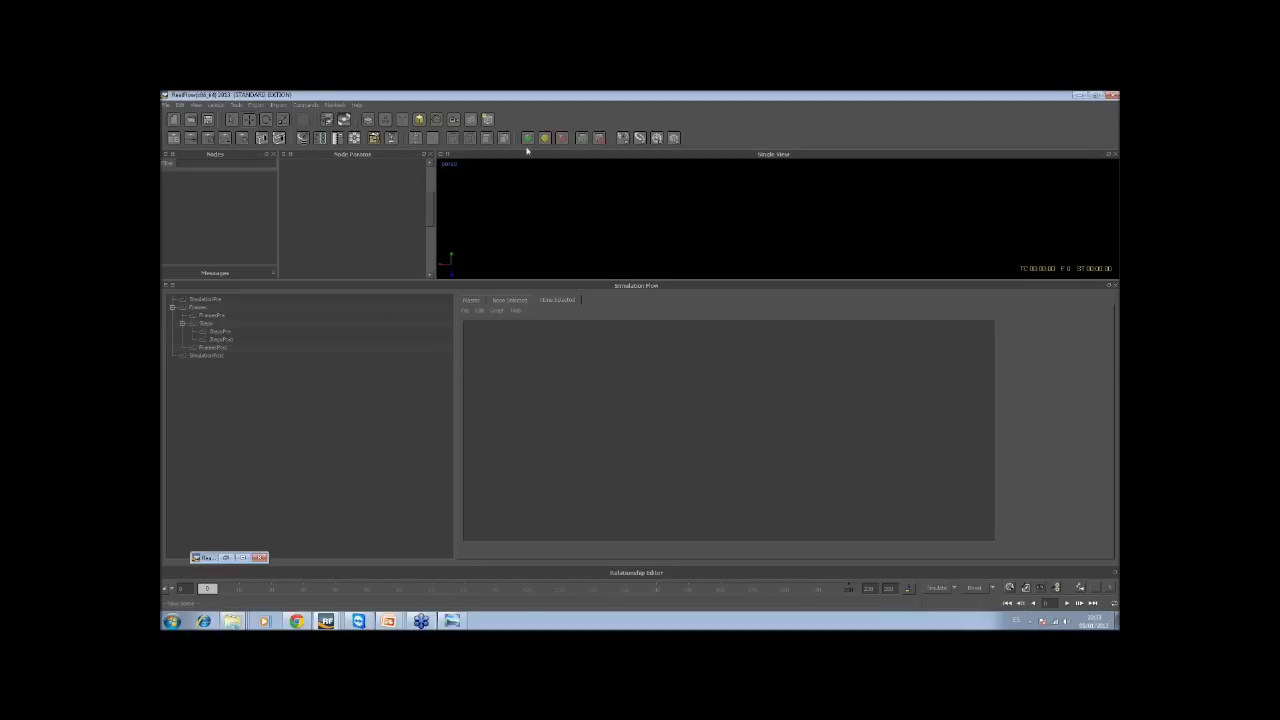
click(420, 119)
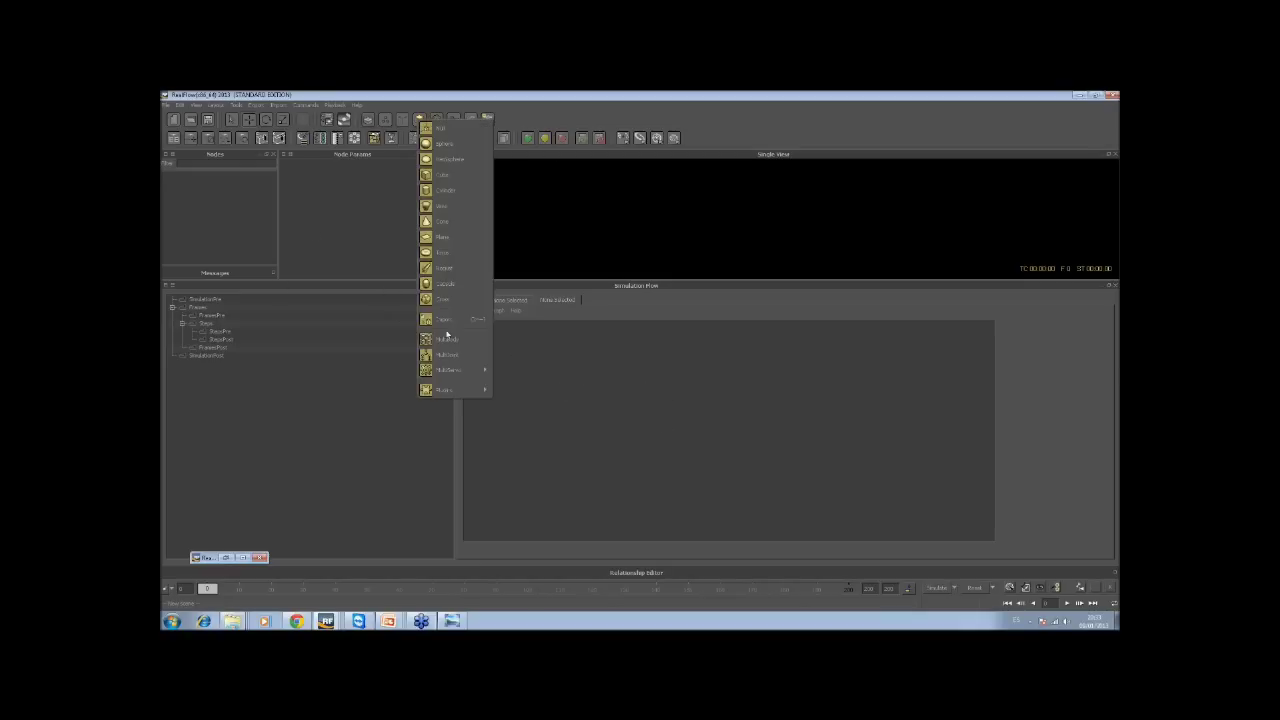
click(455, 254)
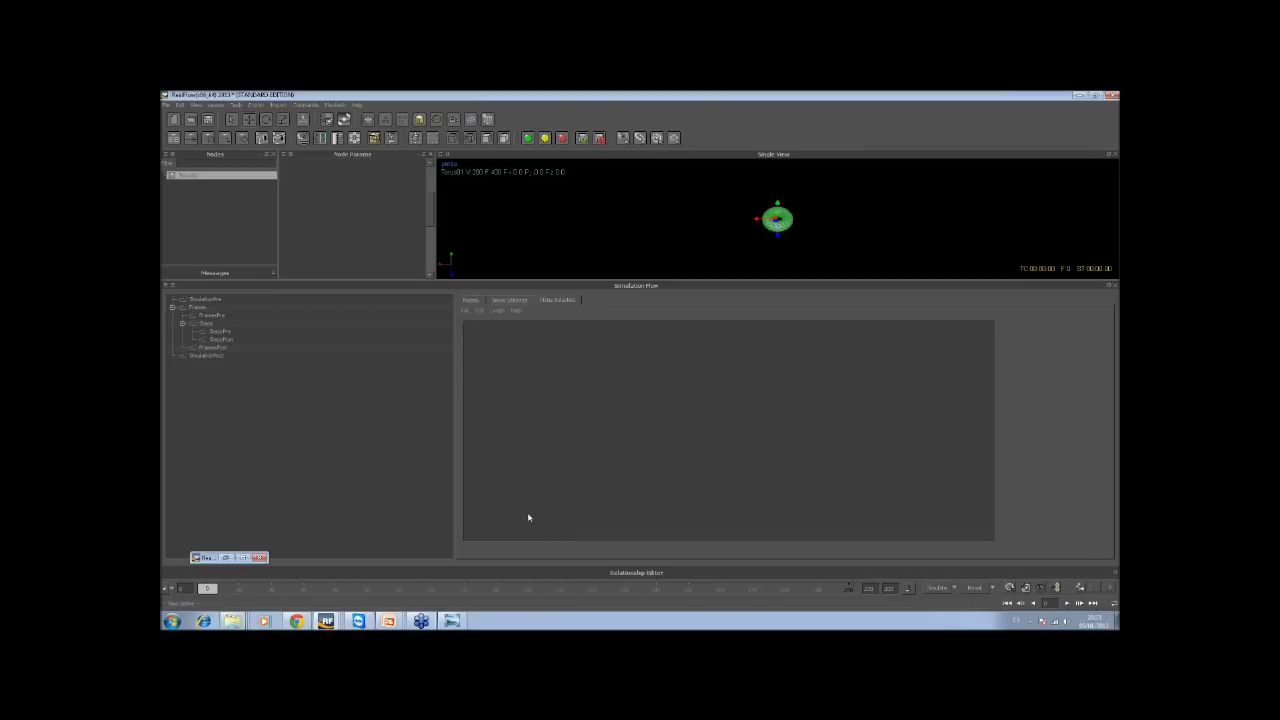
Animate the torus by moving it sideways and rotating it at frame 40, and return to frame 0
drag(207, 588, 337, 590)
drag(790, 224, 601, 243)
key(e)
drag(650, 208, 532, 379)
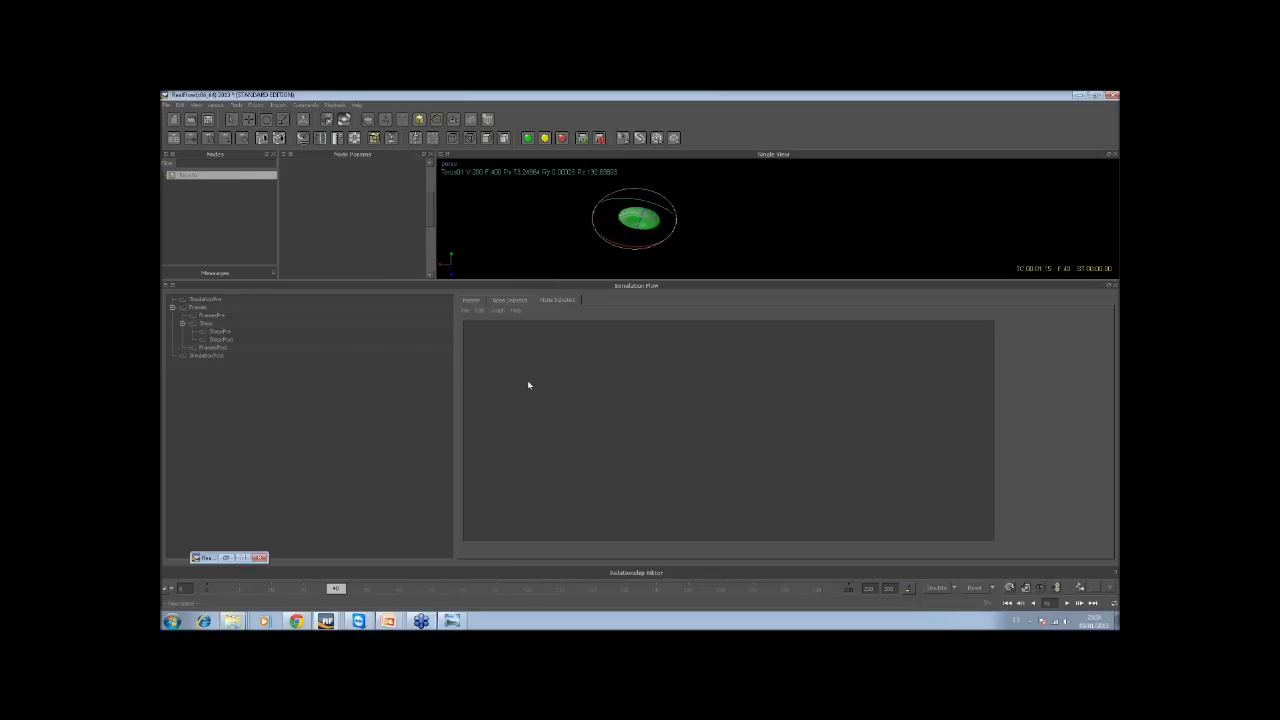
drag(336, 591, 206, 589)
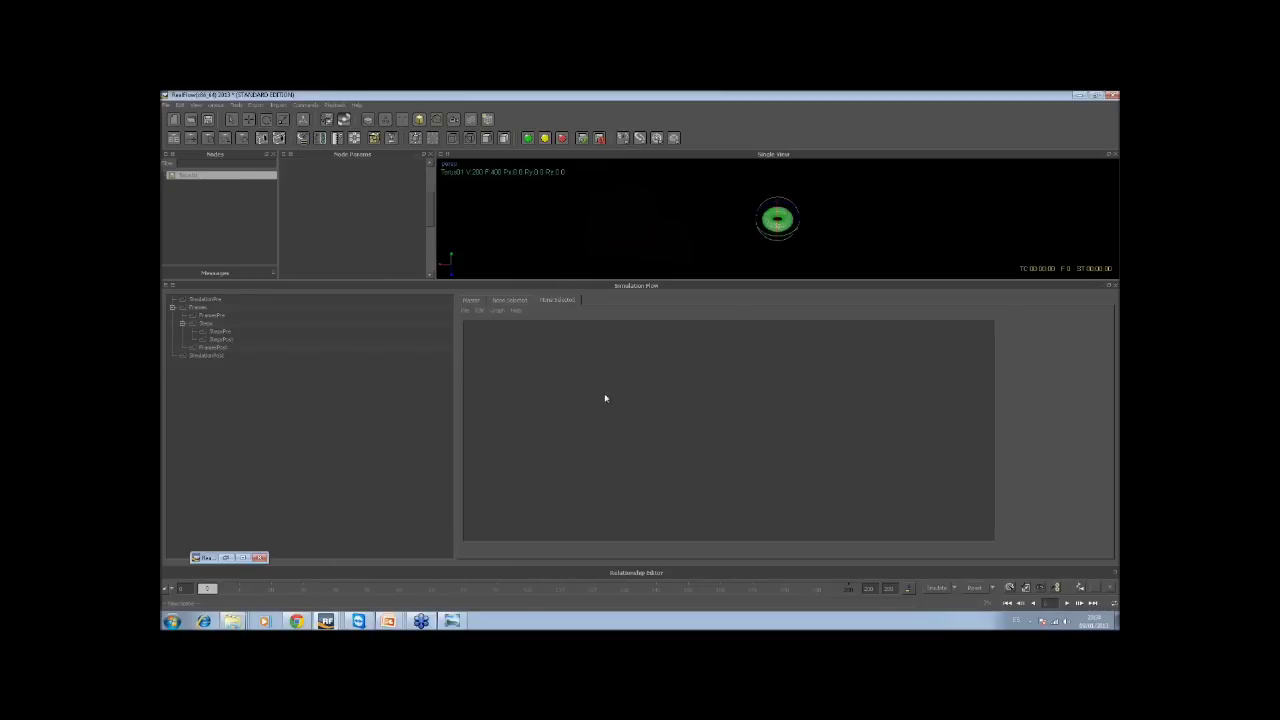
Add a simulation graph under FramesPre and place a GetObject node in it
right_click(210, 315)
click(240, 322)
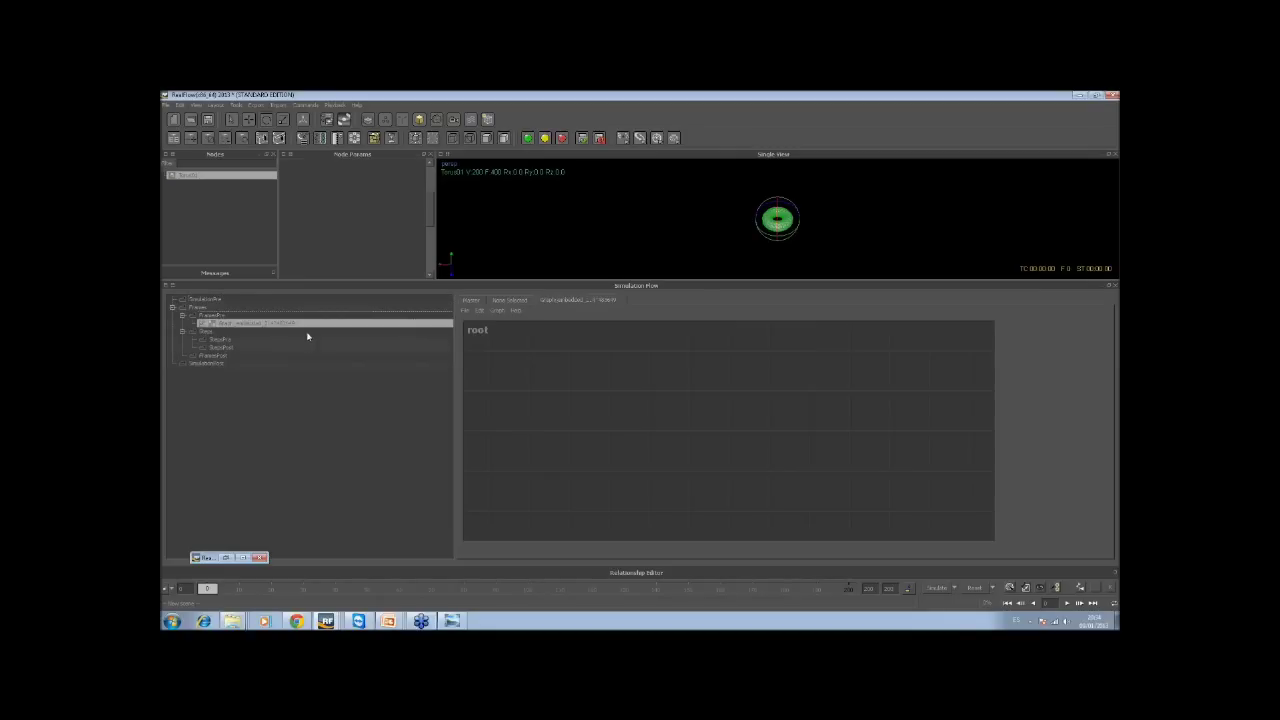
right_click(614, 379)
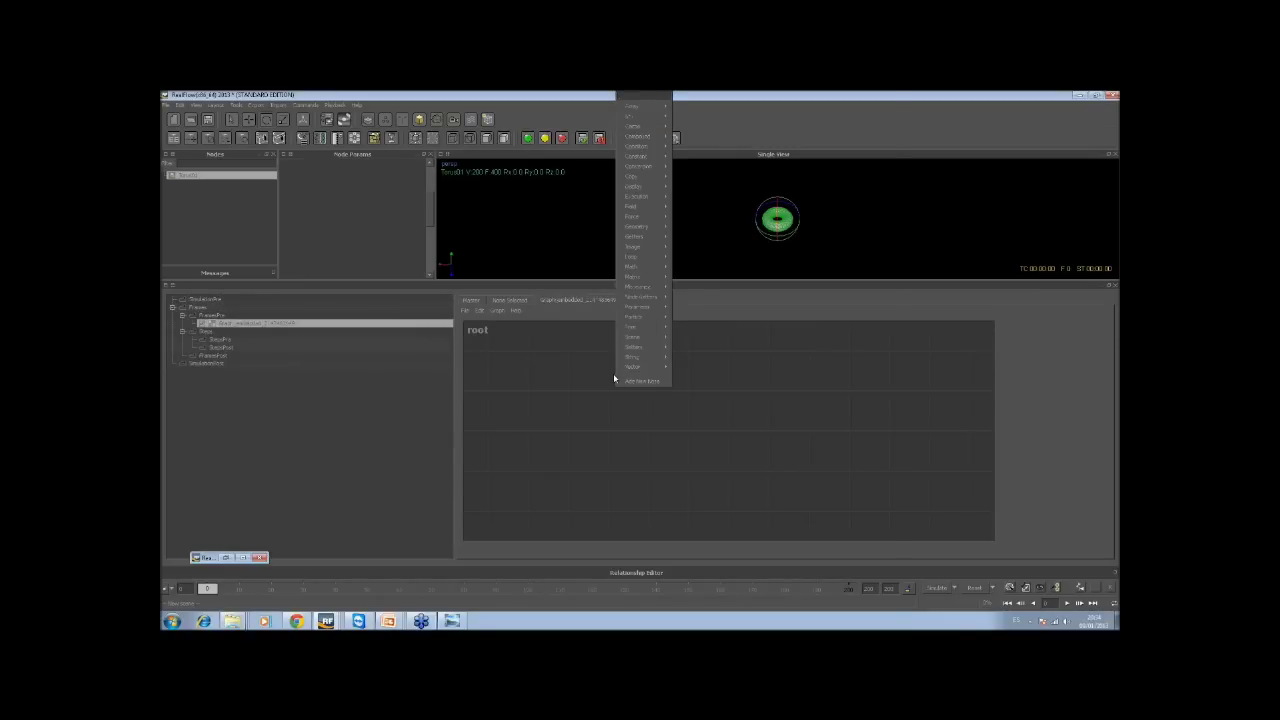
text(getch)
key(Return)
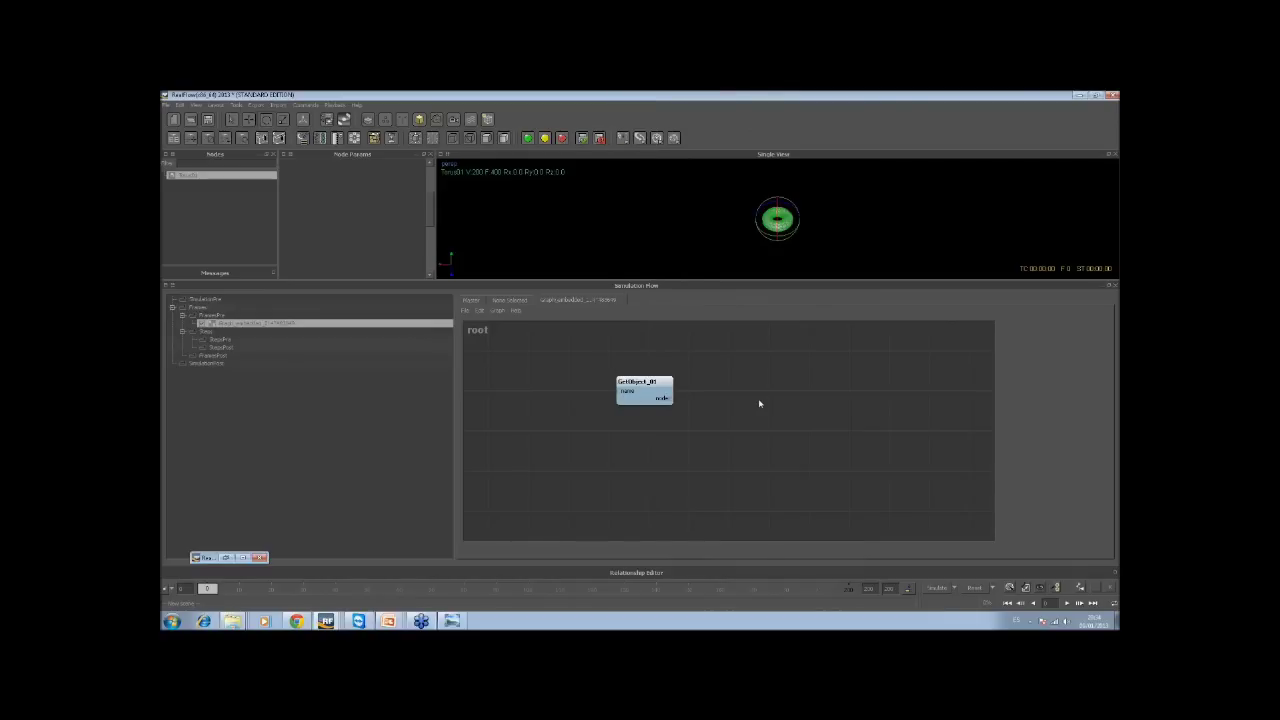
Add a GetMesh node and position it just beside the GetObject node
right_click(742, 393)
text(get)
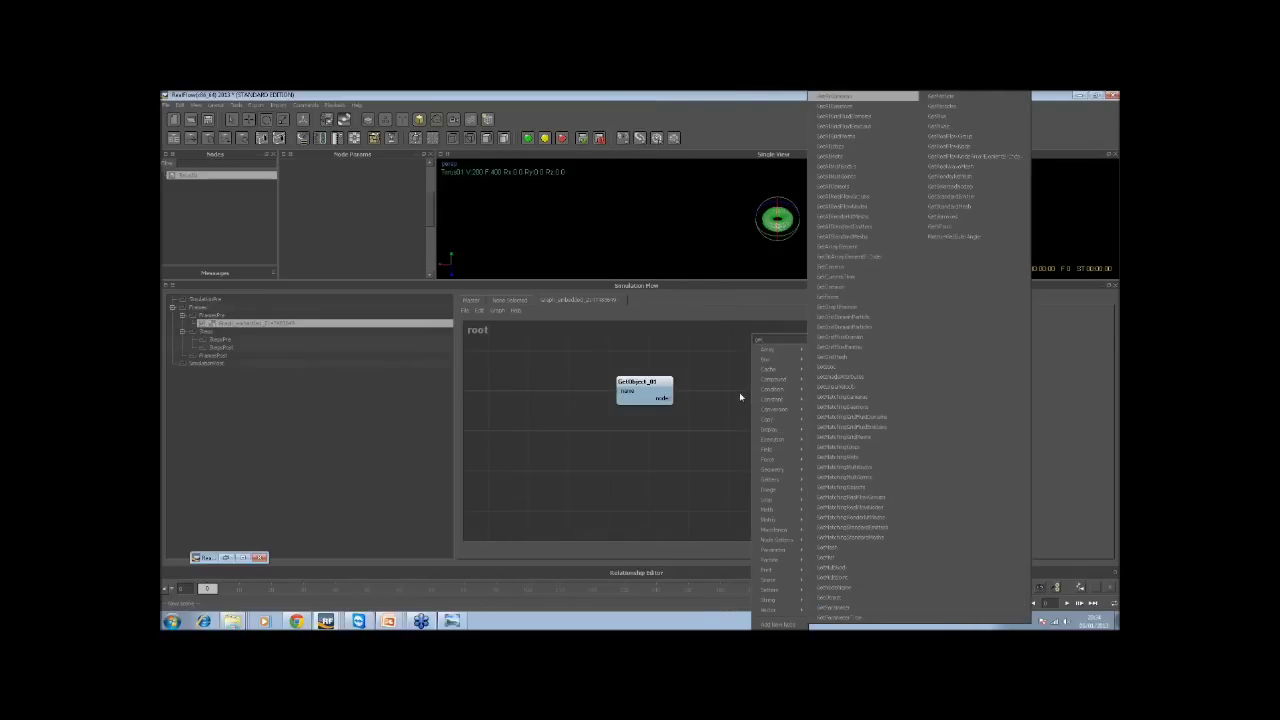
text(it)
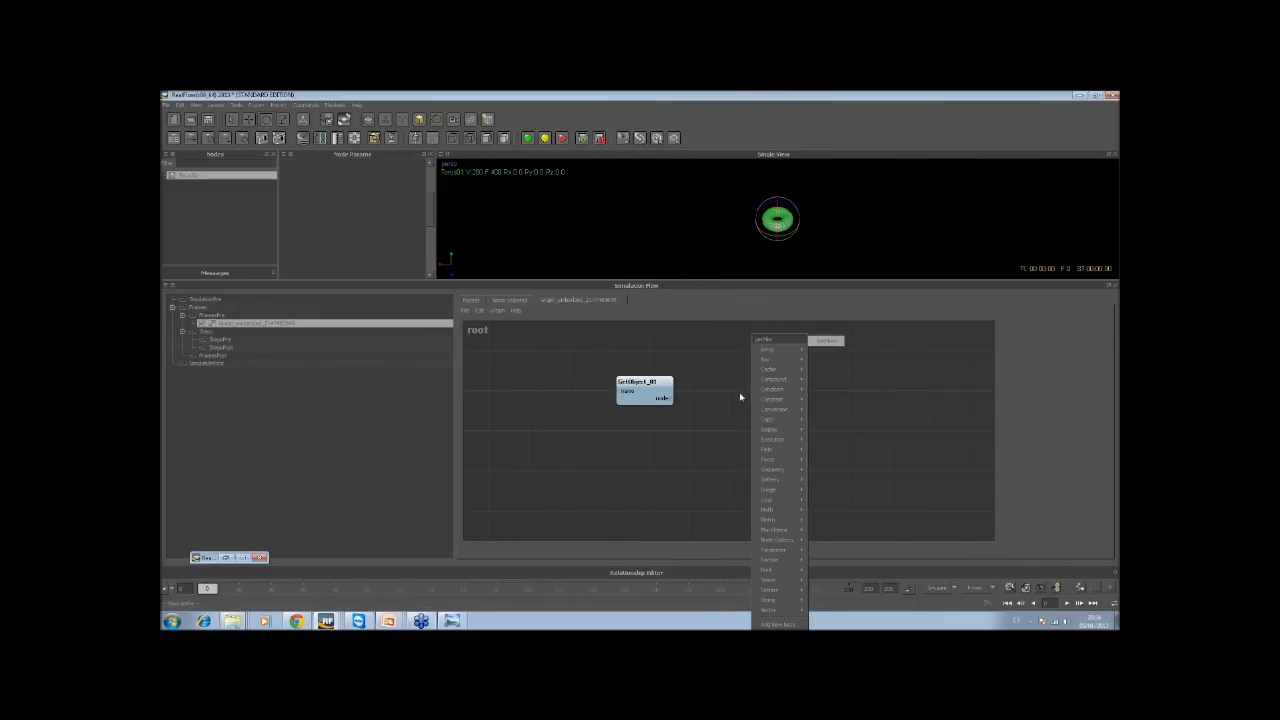
key(Return)
drag(784, 411, 737, 411)
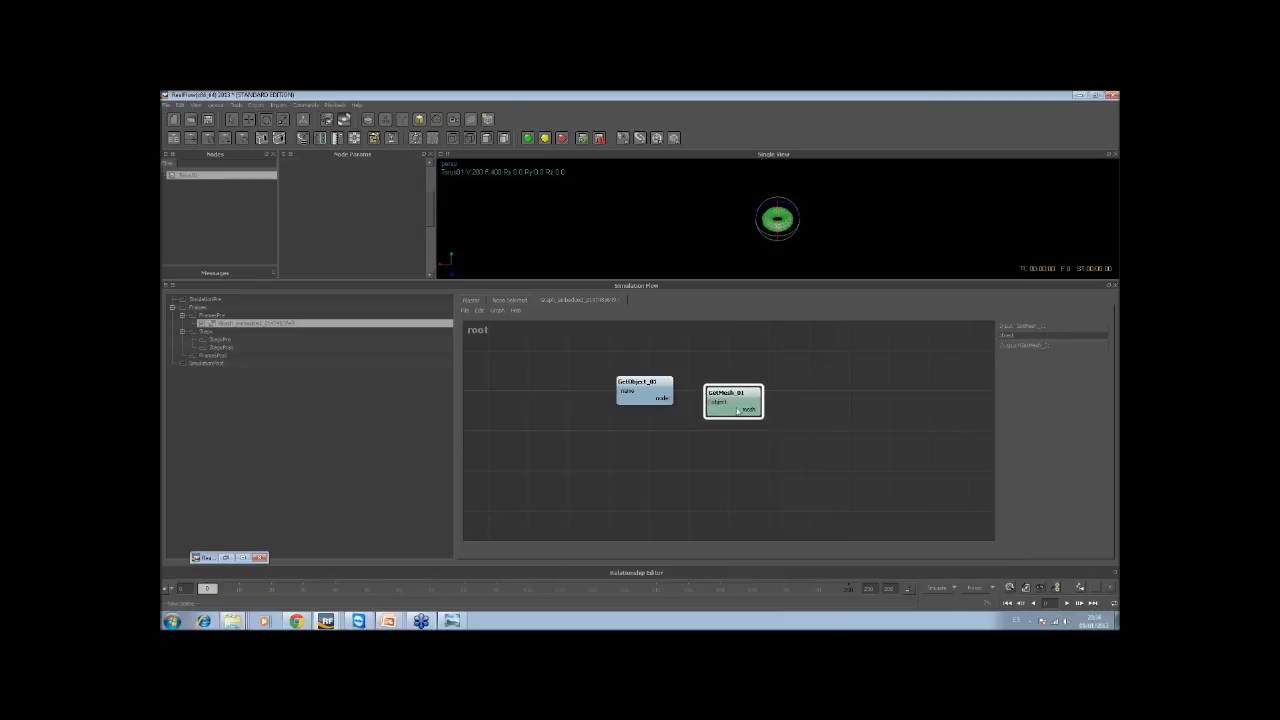
Add a GetVertexes node and connect GetObject through GetMesh to it in one chain
right_click(803, 418)
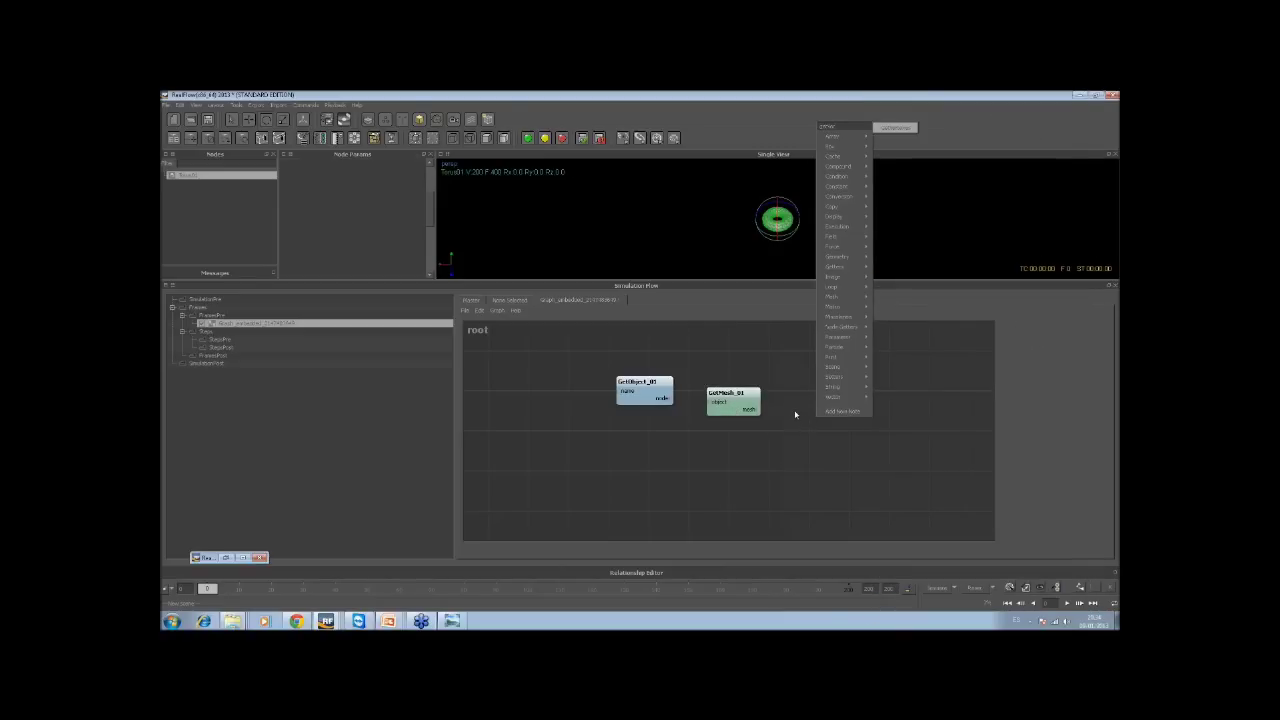
click(895, 127)
drag(840, 430, 818, 417)
drag(672, 400, 799, 425)
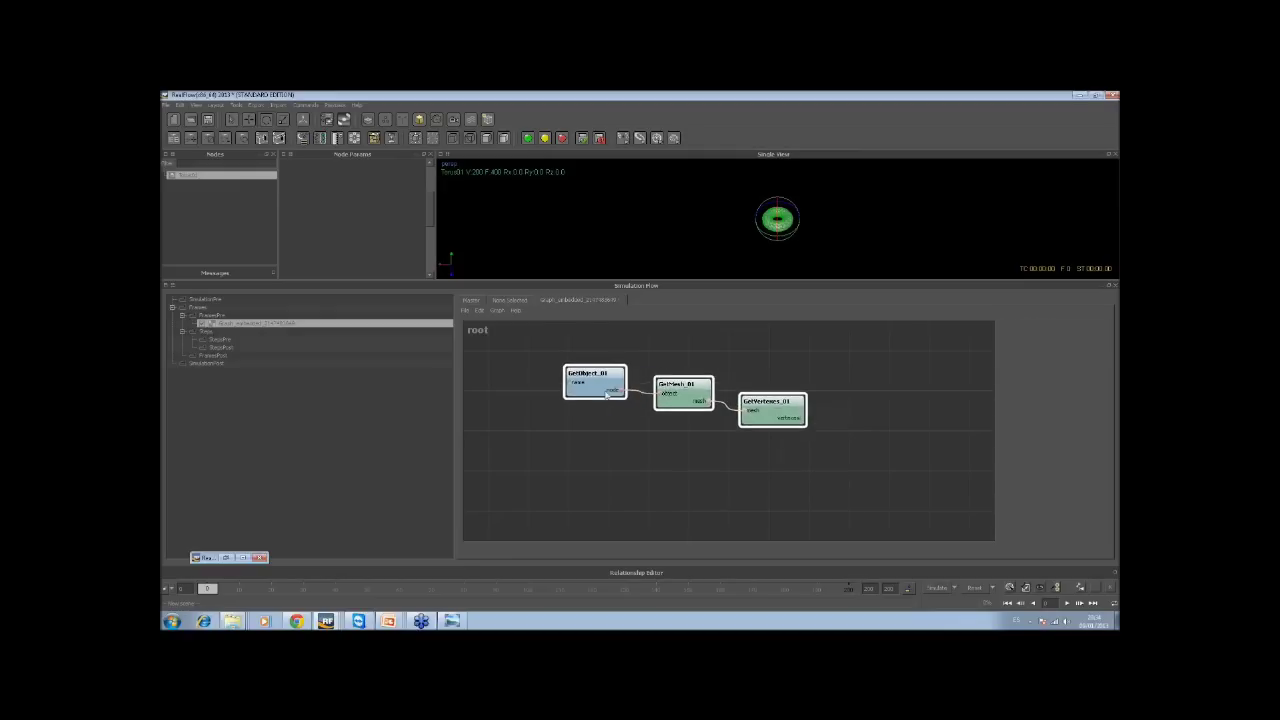
click(860, 428)
Add a VertexChannel node fed by the GetVertexes output, and shift the whole chain to free up space
right_click(845, 425)
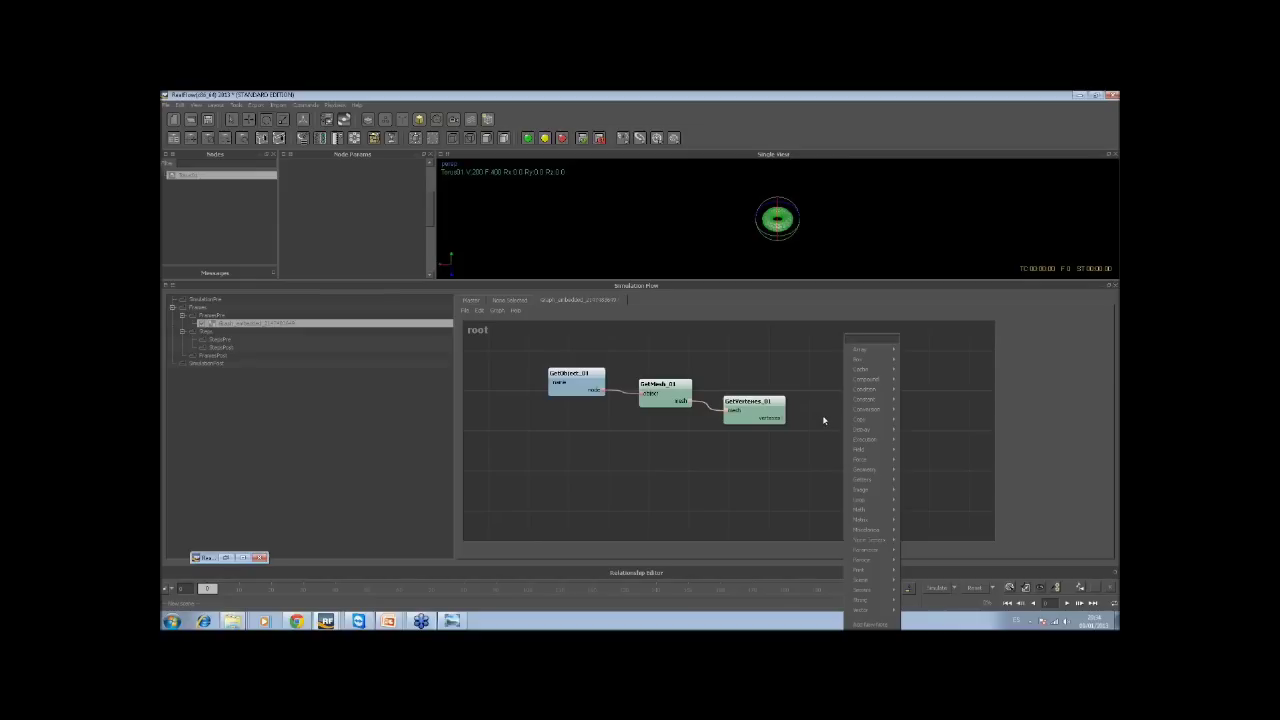
text(vertex)
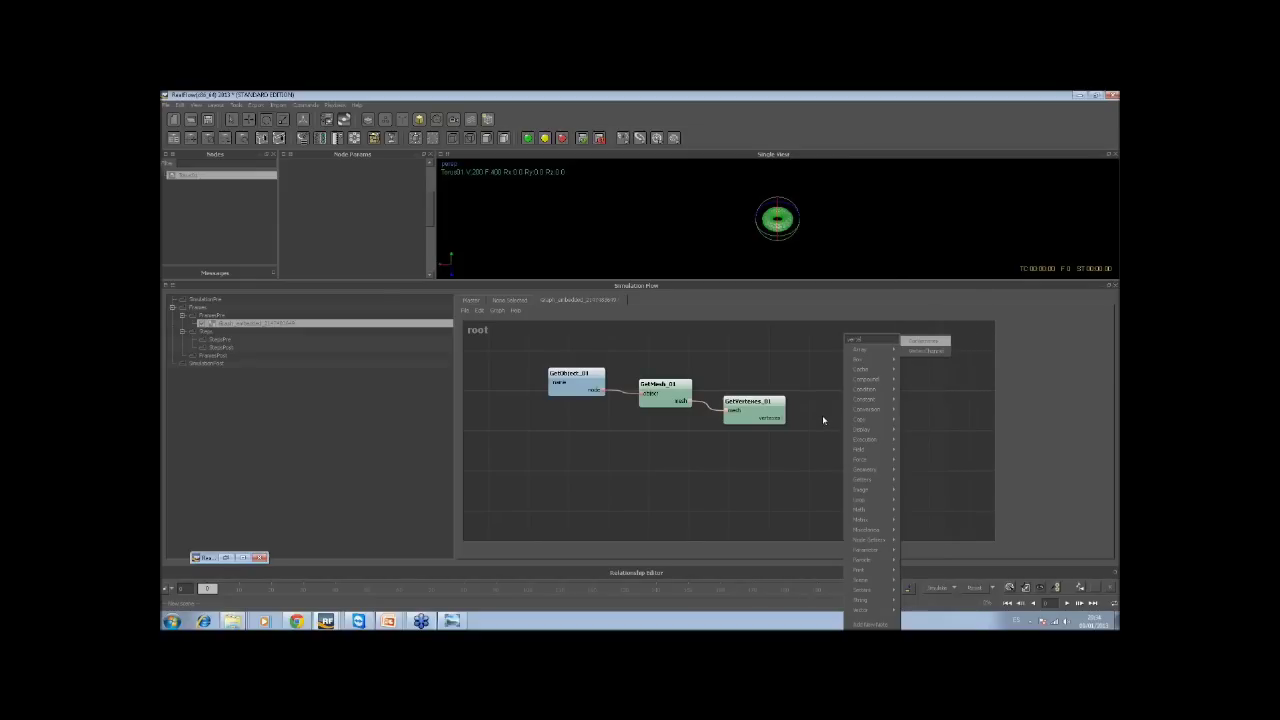
key(Return)
drag(881, 448, 783, 418)
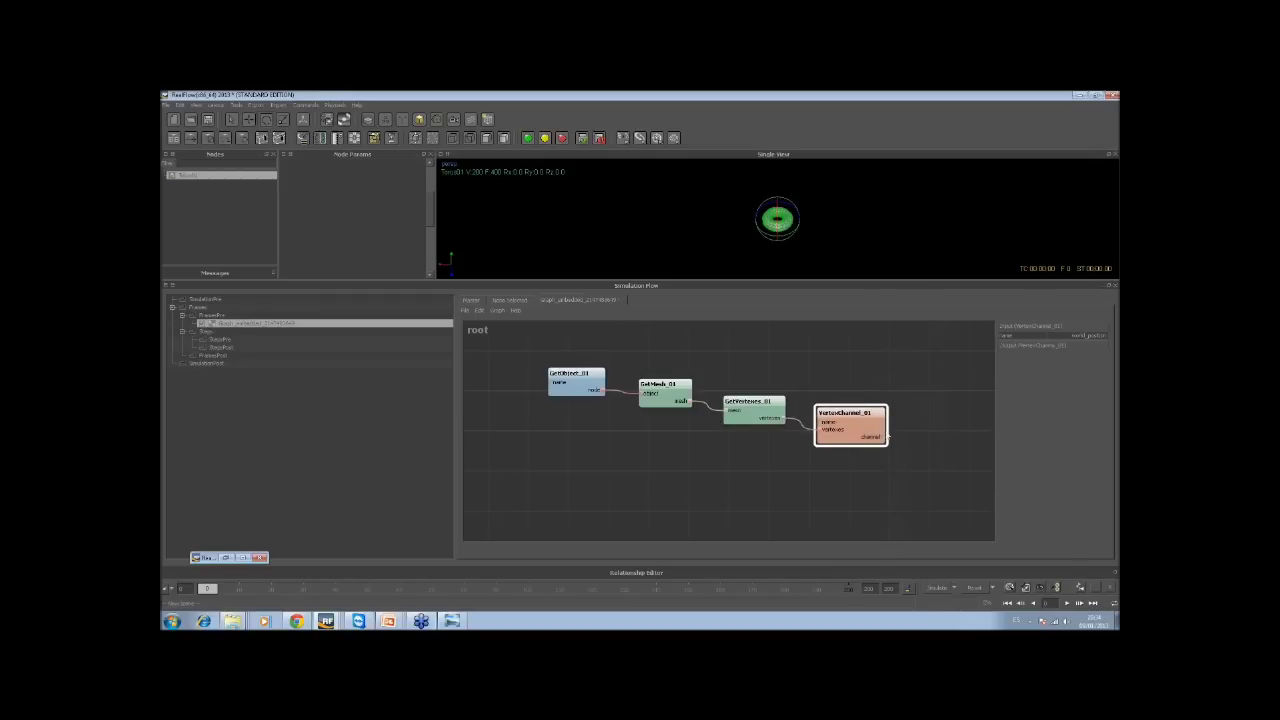
drag(846, 491, 540, 358)
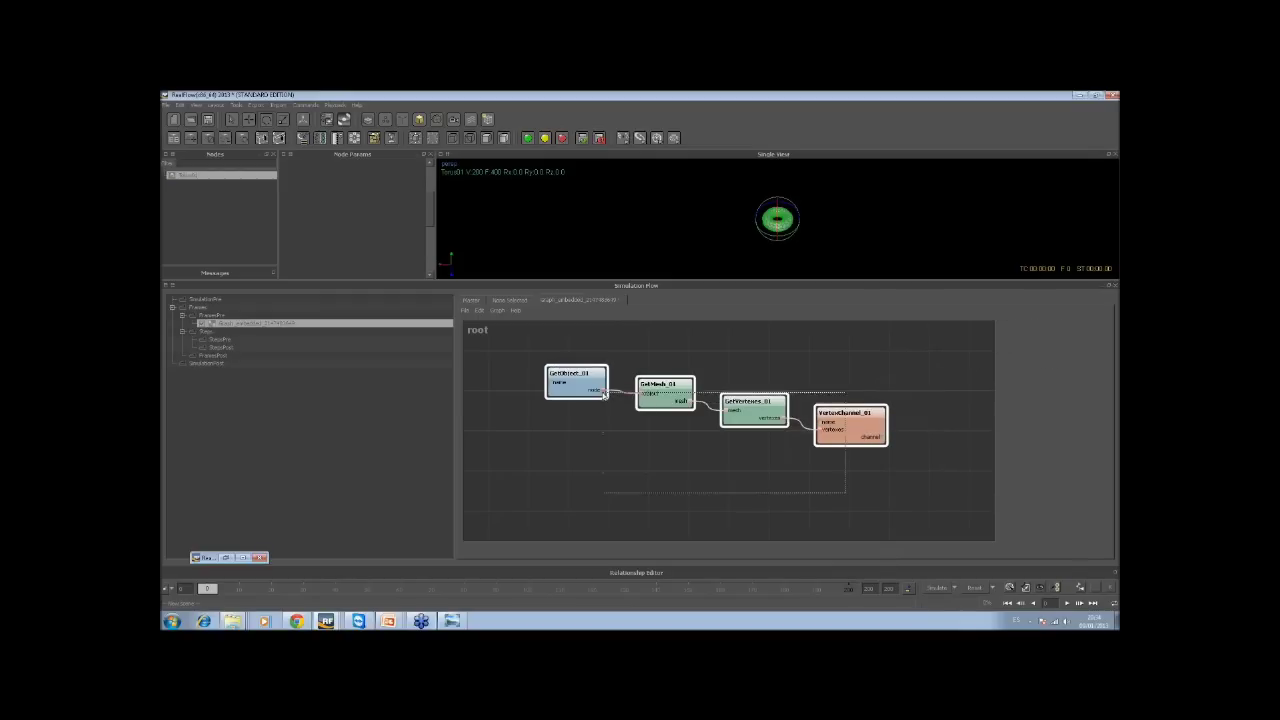
drag(846, 447, 806, 433)
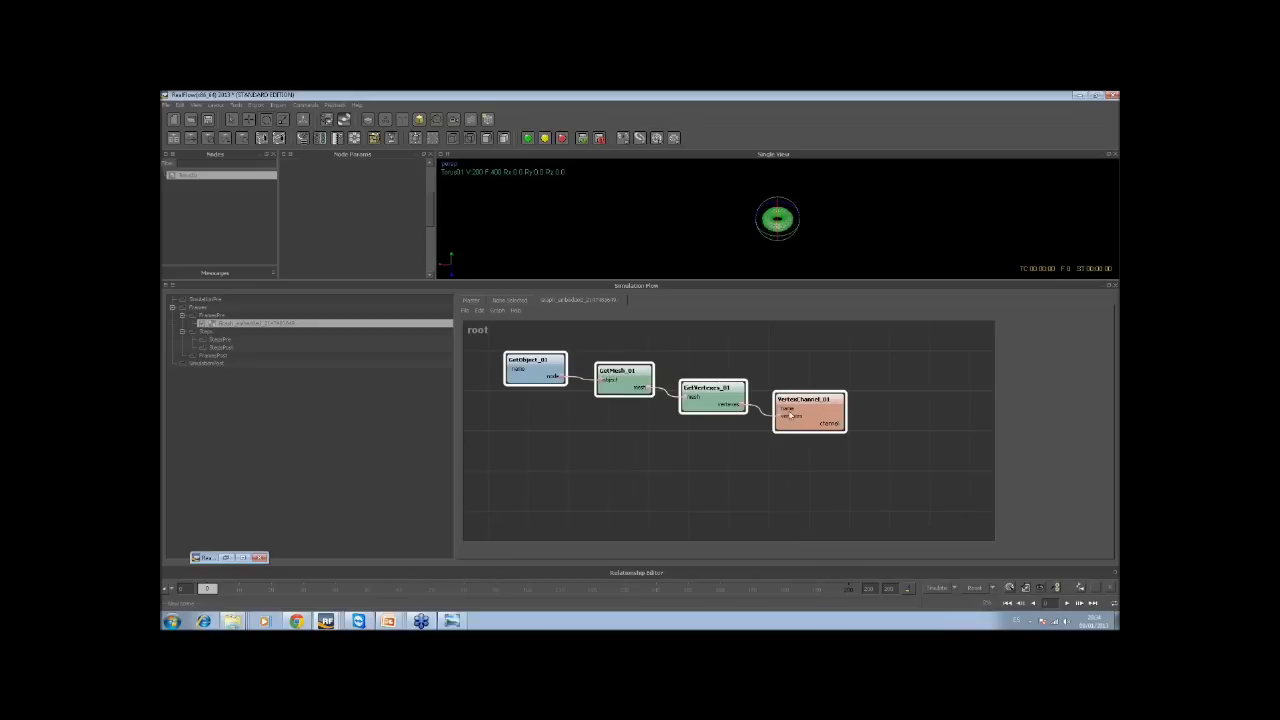
Duplicate only the VertexChannel node, place the copy below the original, and feed it from the GetVertexes output
key(ctrl+d)
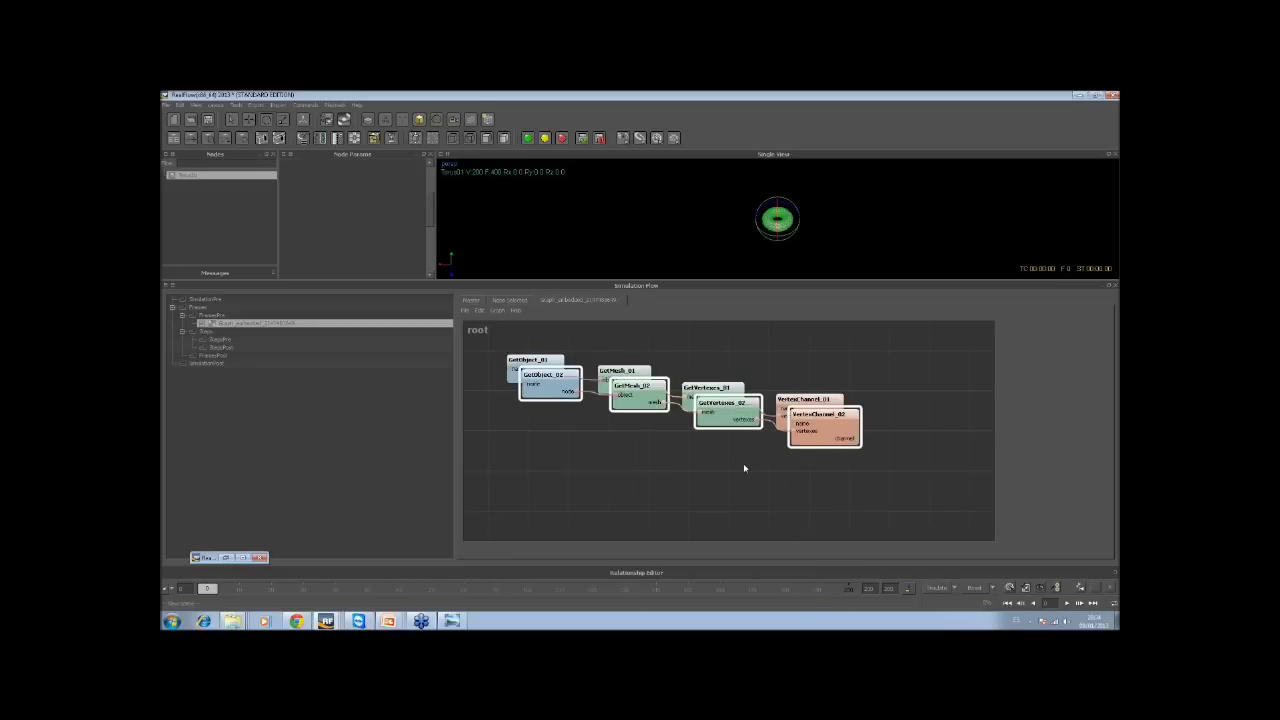
key(Delete)
click(805, 413)
key(ctrl+d)
drag(792, 444, 743, 404)
drag(817, 471, 819, 471)
Set the channel name of the lower VertexChannel node to world_velocity
click(838, 424)
click(820, 476)
click(1090, 336)
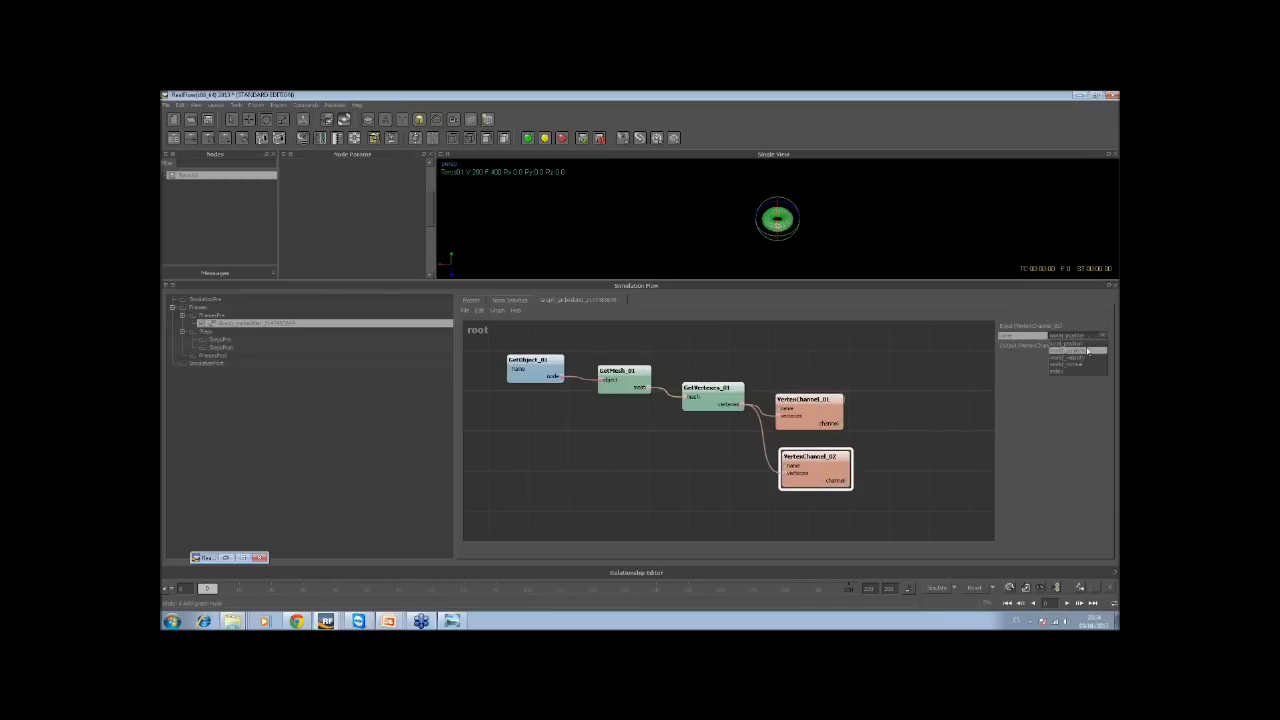
click(1078, 357)
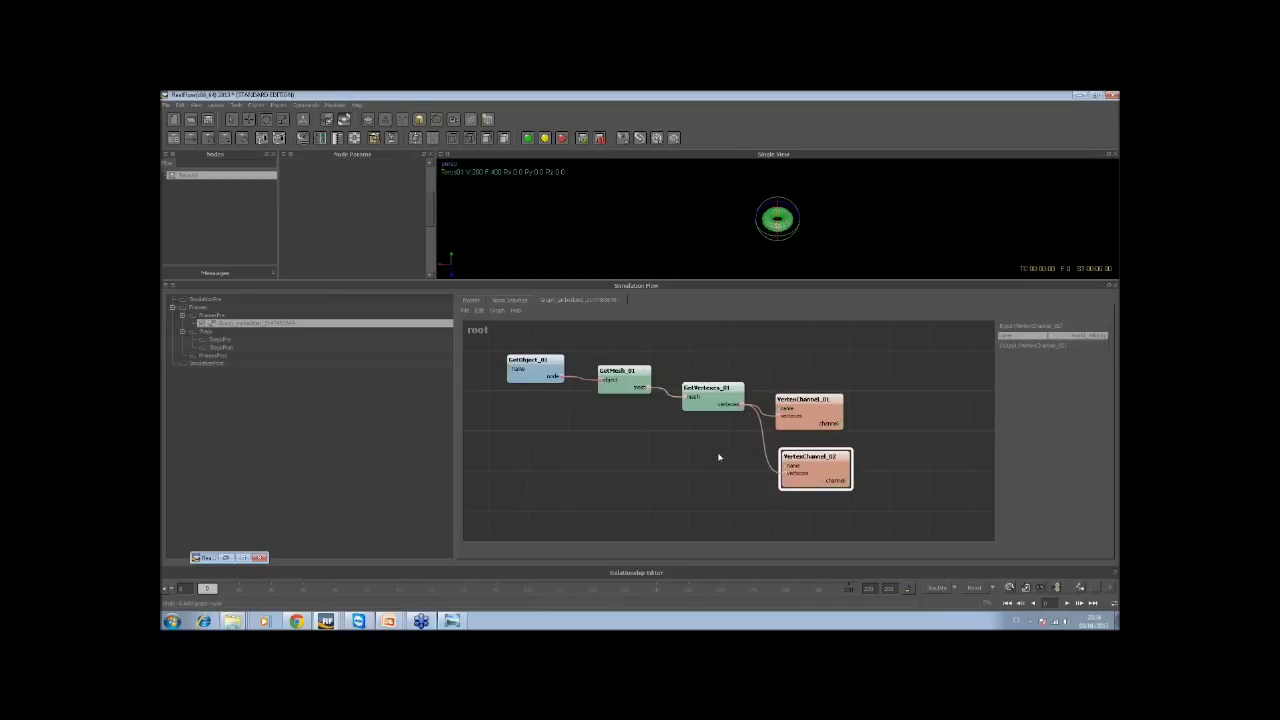
Add a GetStandardEmitter node and place it just above the upper VertexChannel node
scroll(718, 457, down, 3)
click(721, 395)
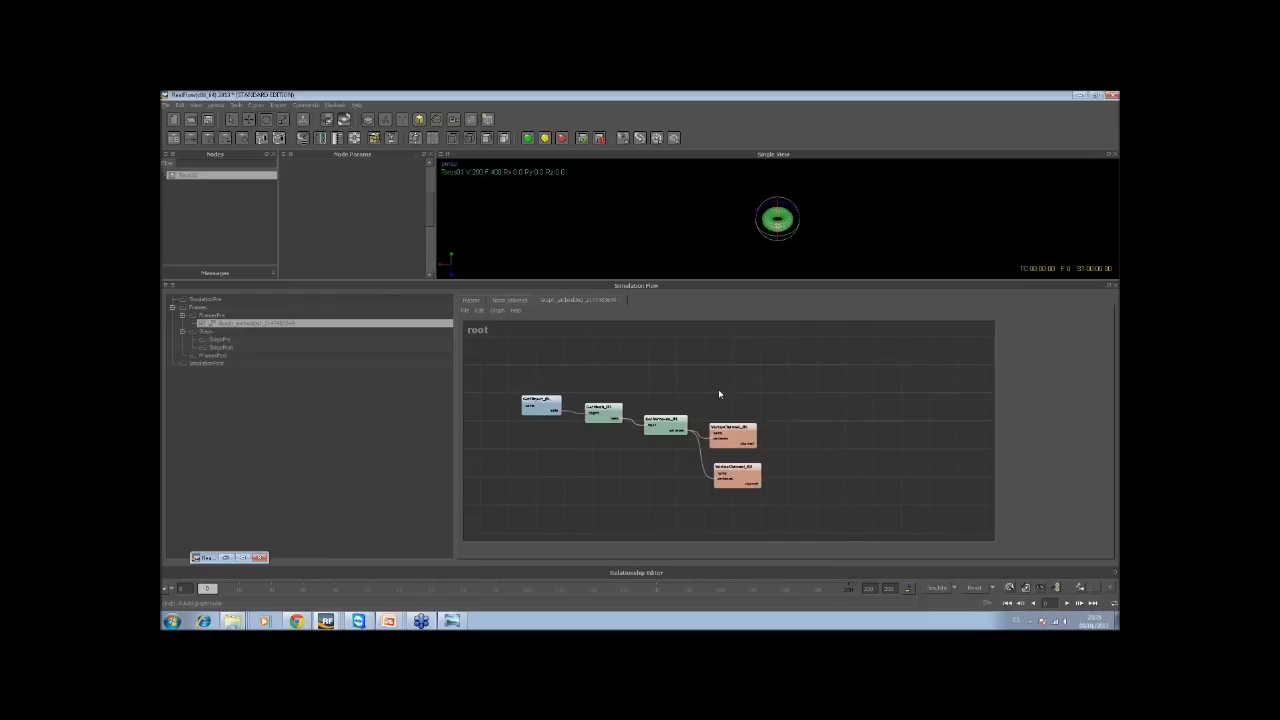
right_click(719, 393)
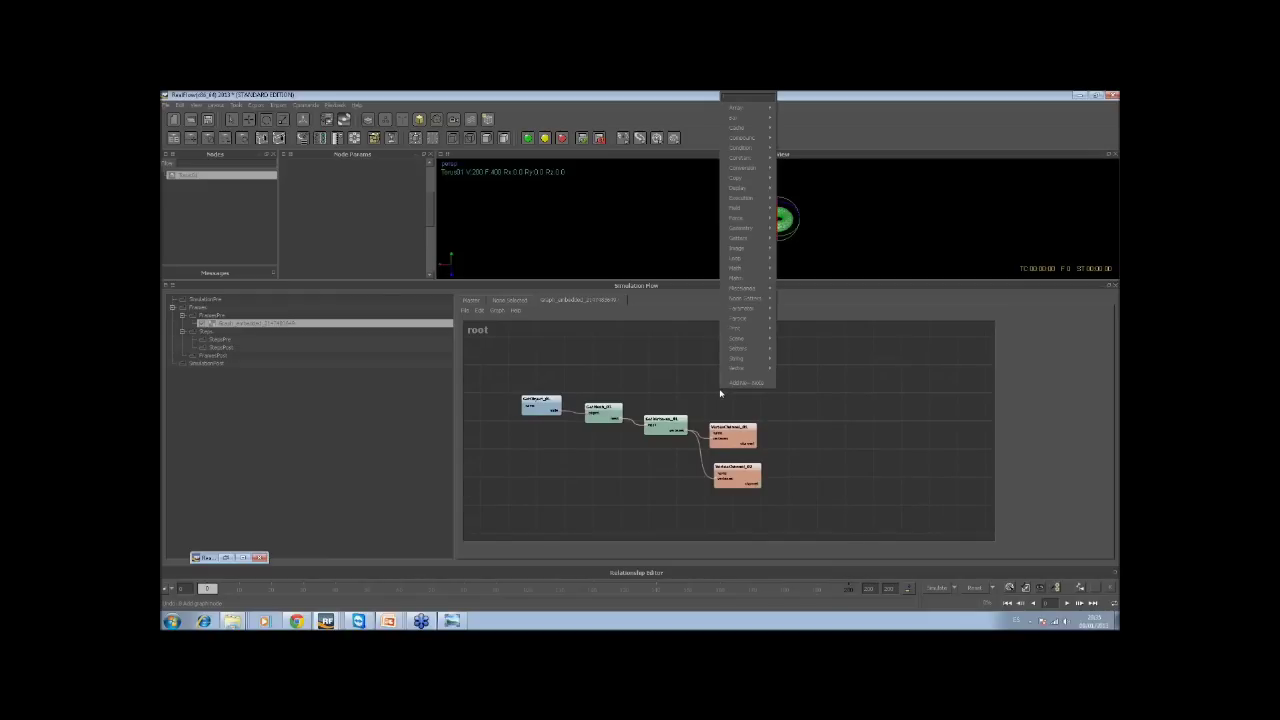
text(stand)
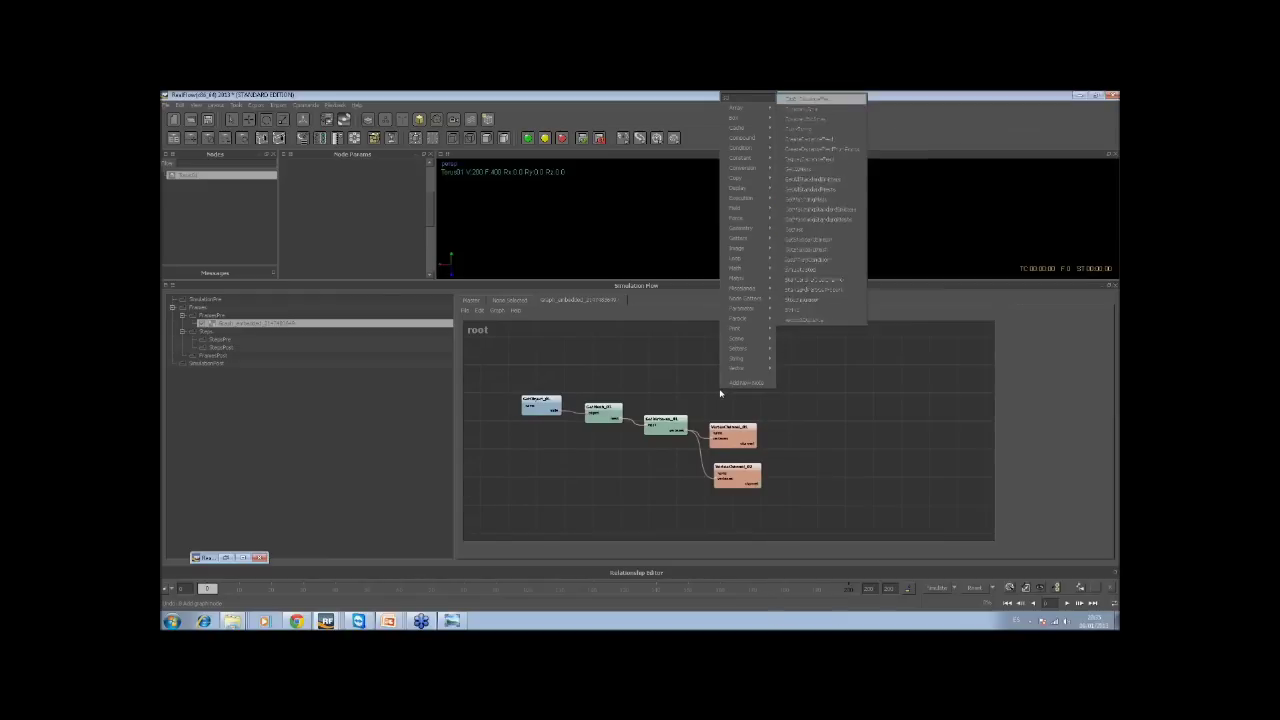
key(Down)
key(Down)
key(Down)
key(Down)
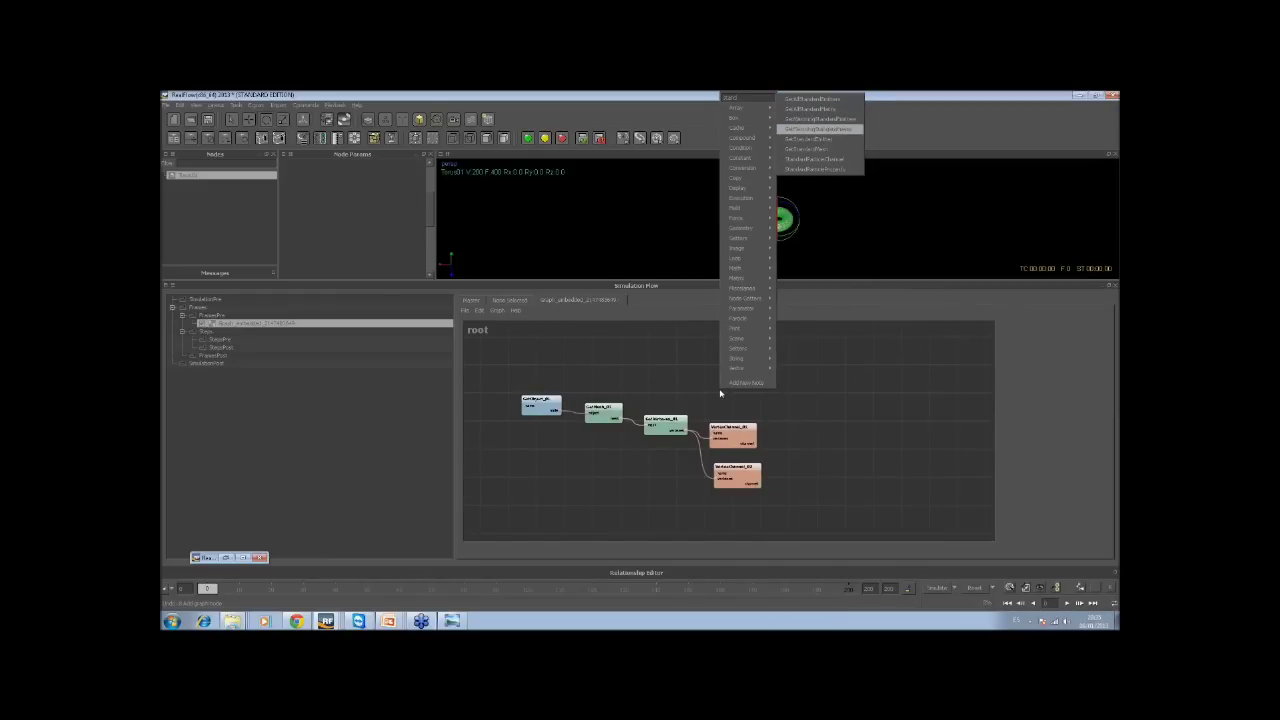
key(Return)
drag(761, 406, 731, 394)
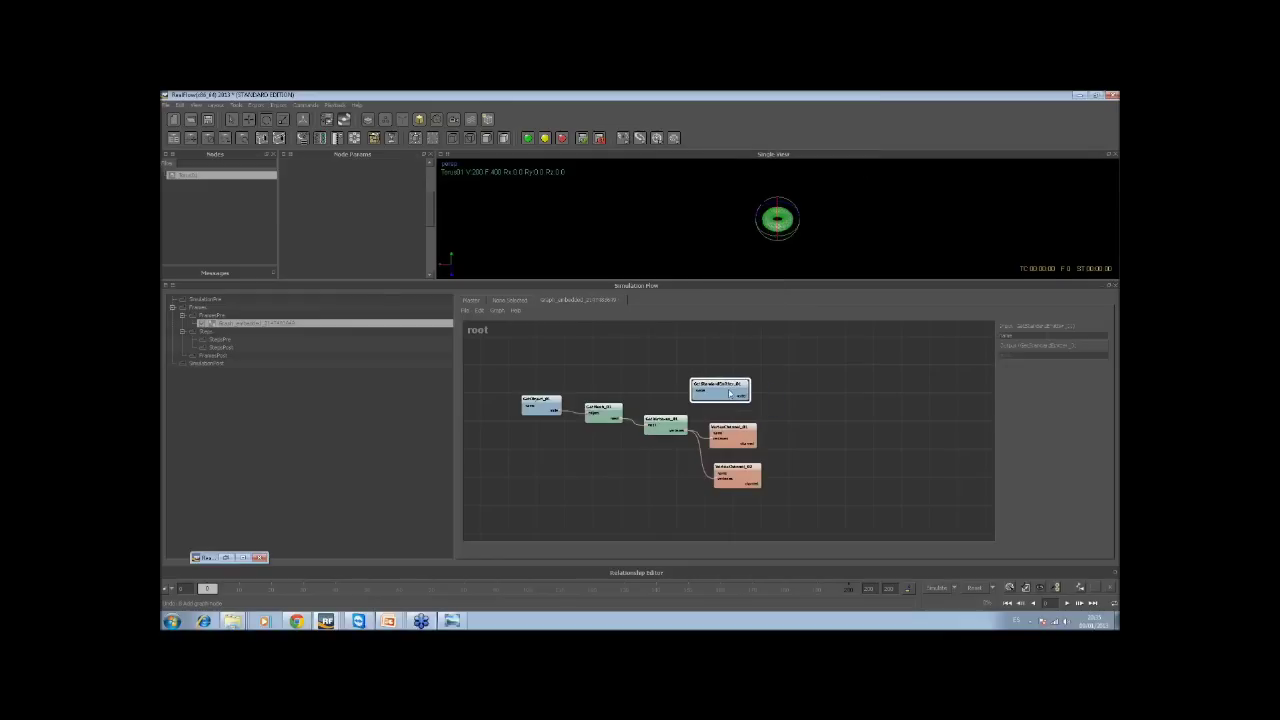
Create a Container emitter in the scene, copy its name, and enter Container01 as the GetStandardEmitter node's name
click(385, 119)
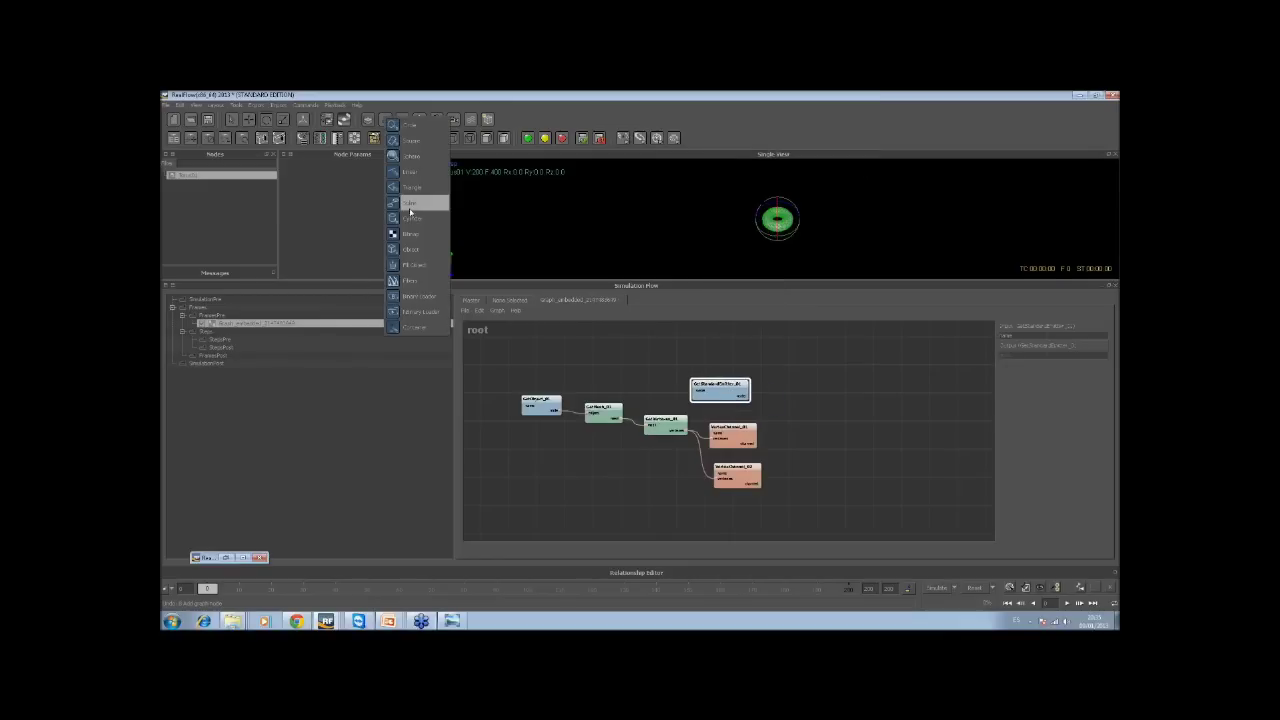
click(420, 327)
right_click(192, 177)
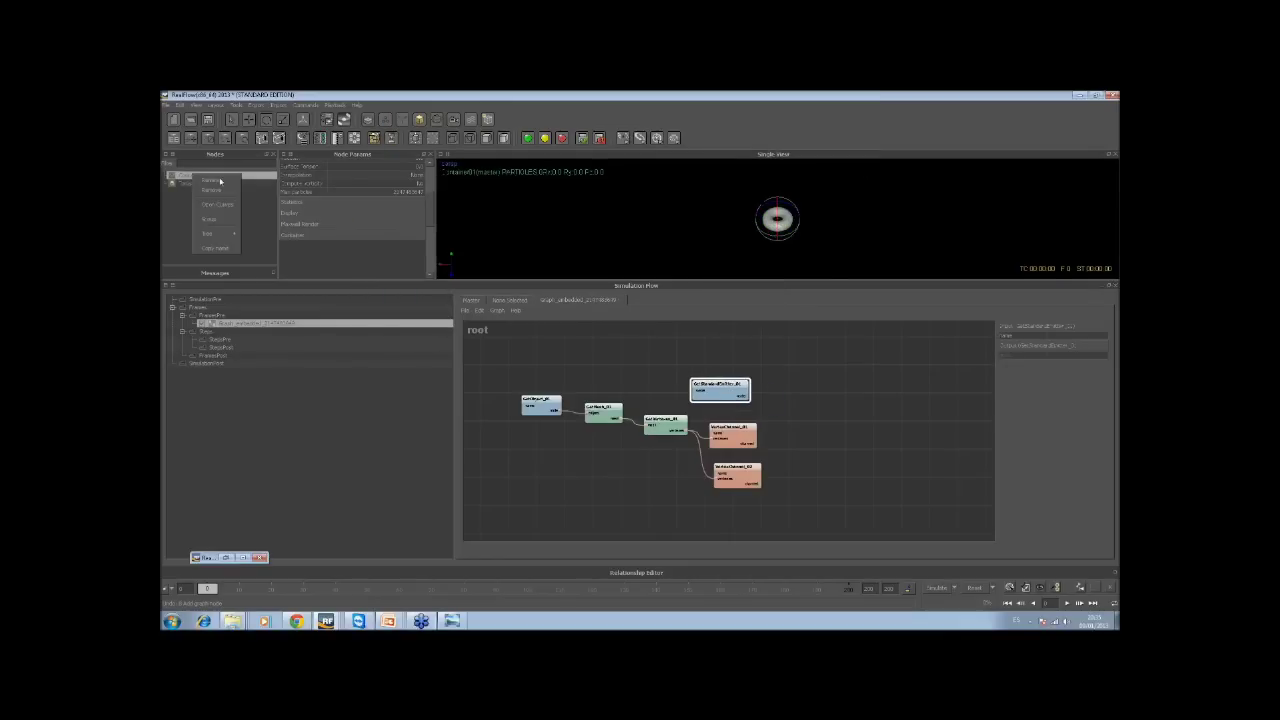
click(219, 248)
click(1072, 340)
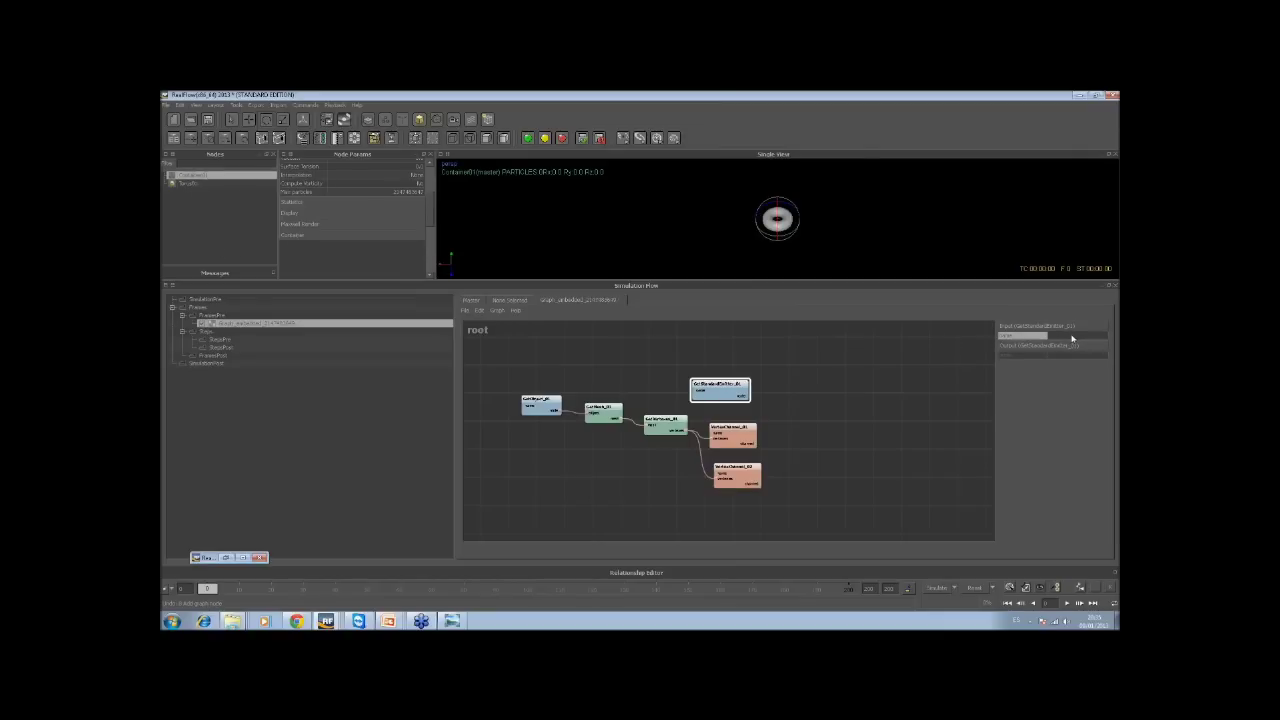
click(1085, 387)
drag(737, 395, 751, 396)
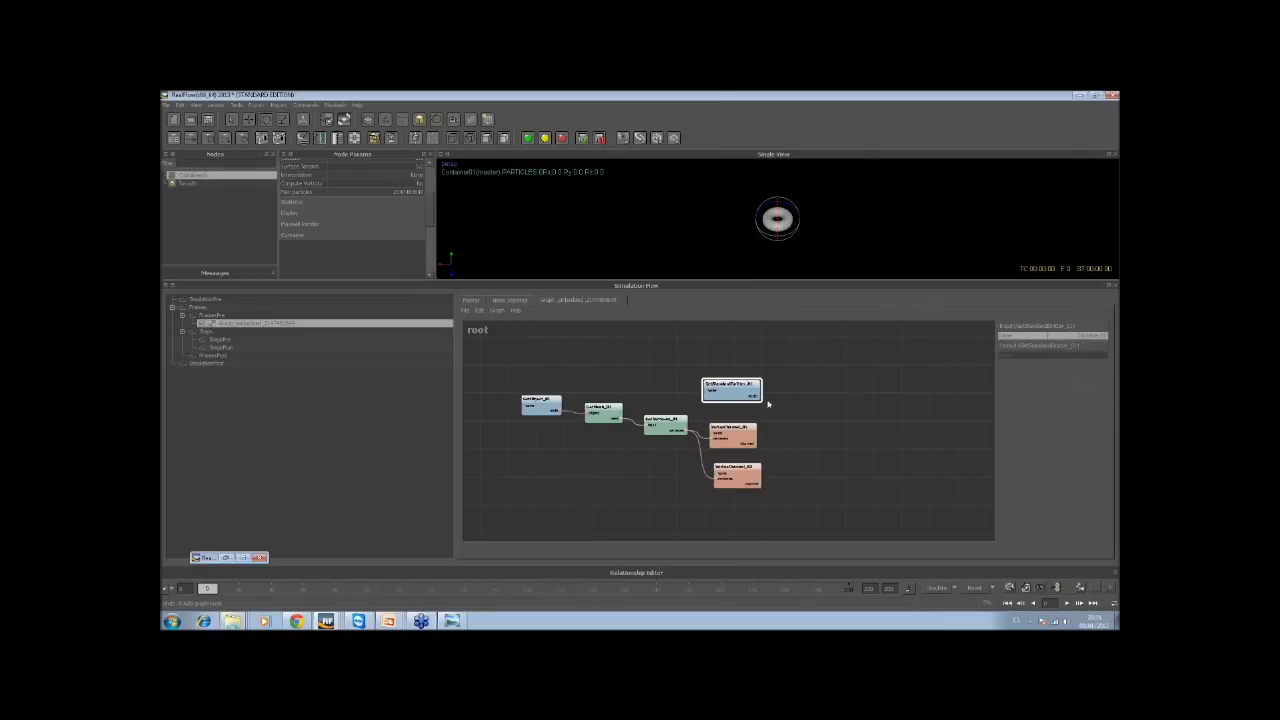
Add an AddParticles node beside the VertexChannel nodes and delete the GetStandardEmitter node
right_click(816, 436)
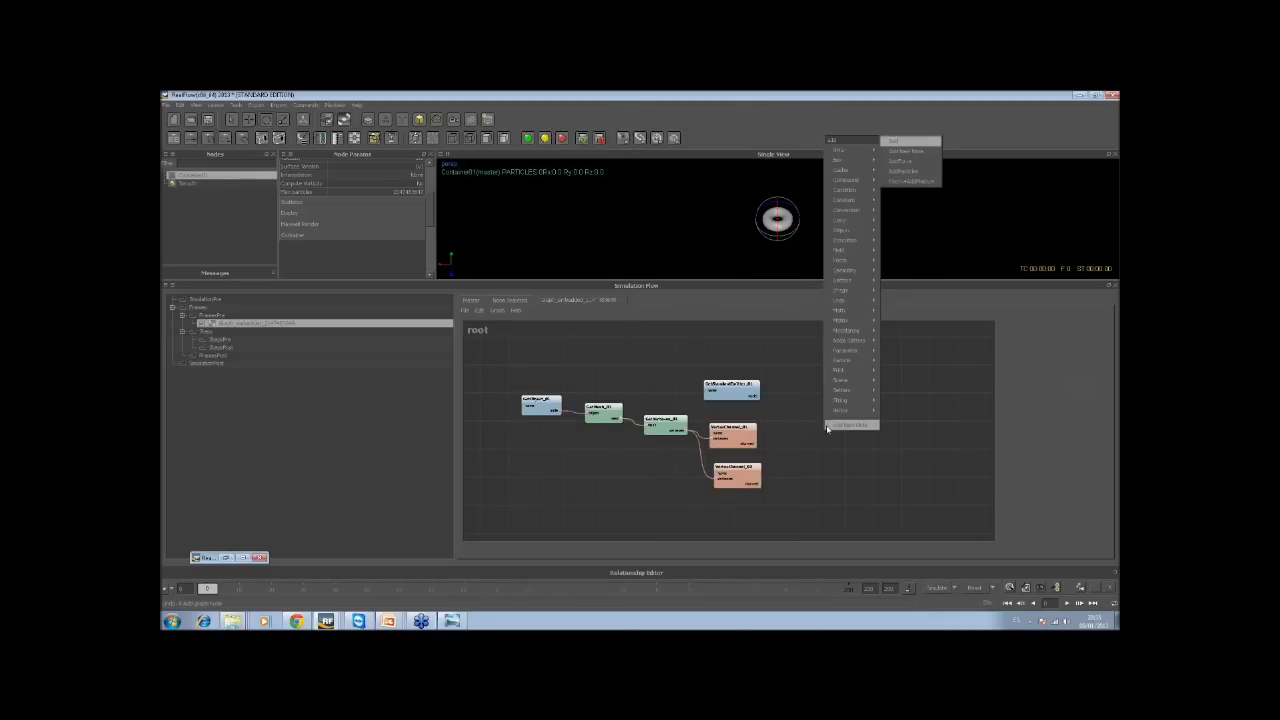
click(913, 174)
drag(839, 464, 805, 443)
click(730, 394)
key(Delete)
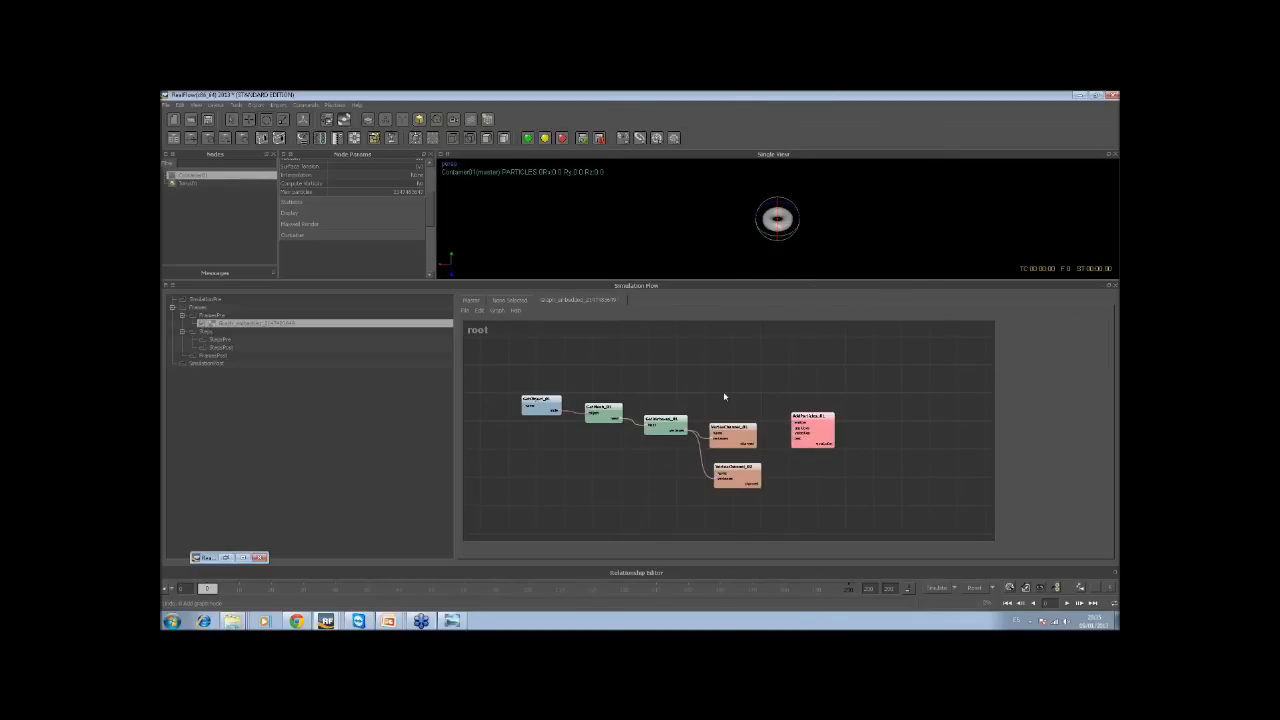
Connect the position and velocity channels to AddParticles' positions and velocities inputs, and set its emitter to Container01
mouse_move(799, 449)
mouse_down()
mouse_move(806, 467)
mouse_move(820, 458)
mouse_up()
scroll(771, 457, up, 2)
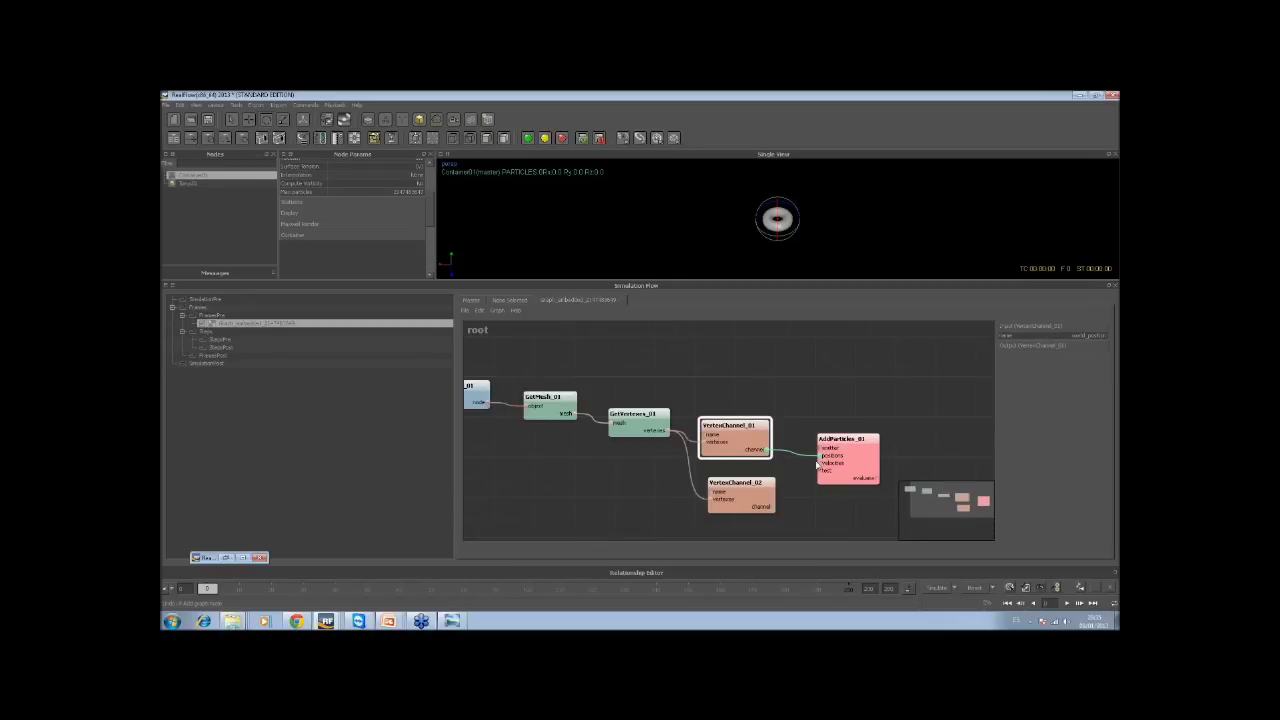
drag(773, 508, 820, 463)
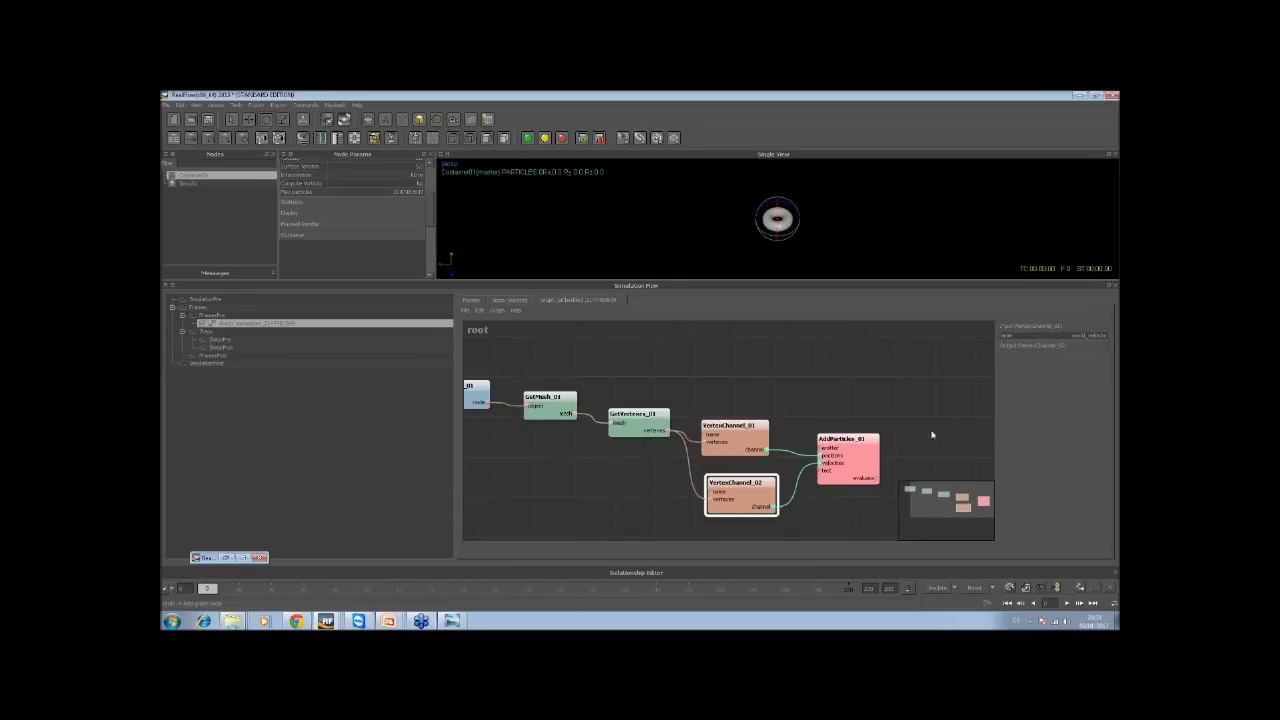
click(838, 456)
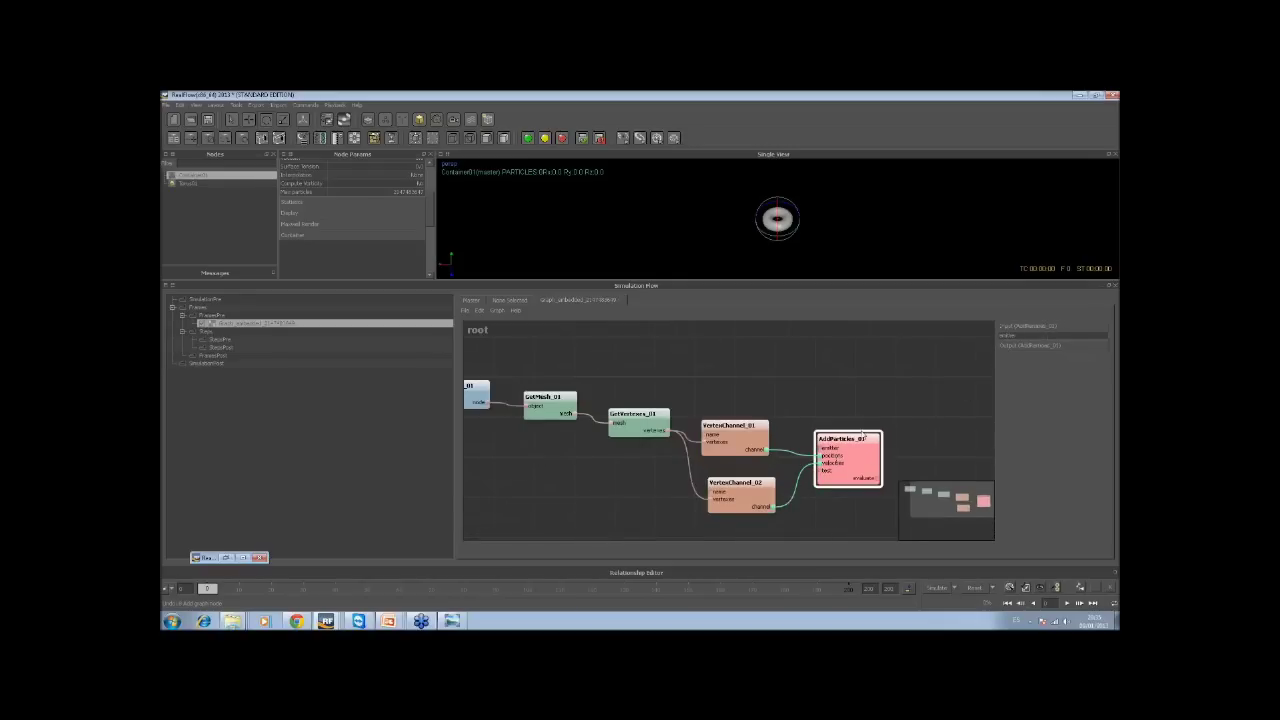
click(1081, 339)
click(677, 290)
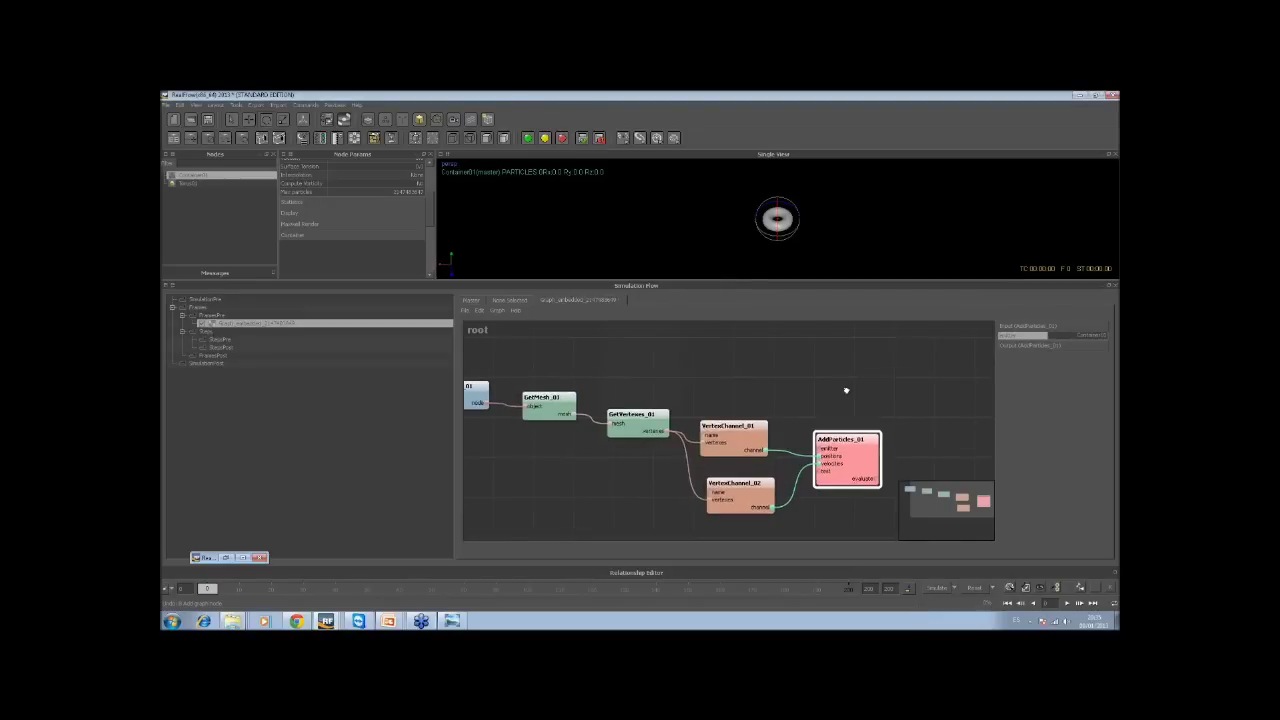
Add an Evaluator node next to AddParticles and connect the AddParticles evaluate output to it
middle_drag(846, 390, 757, 343)
right_click(786, 388)
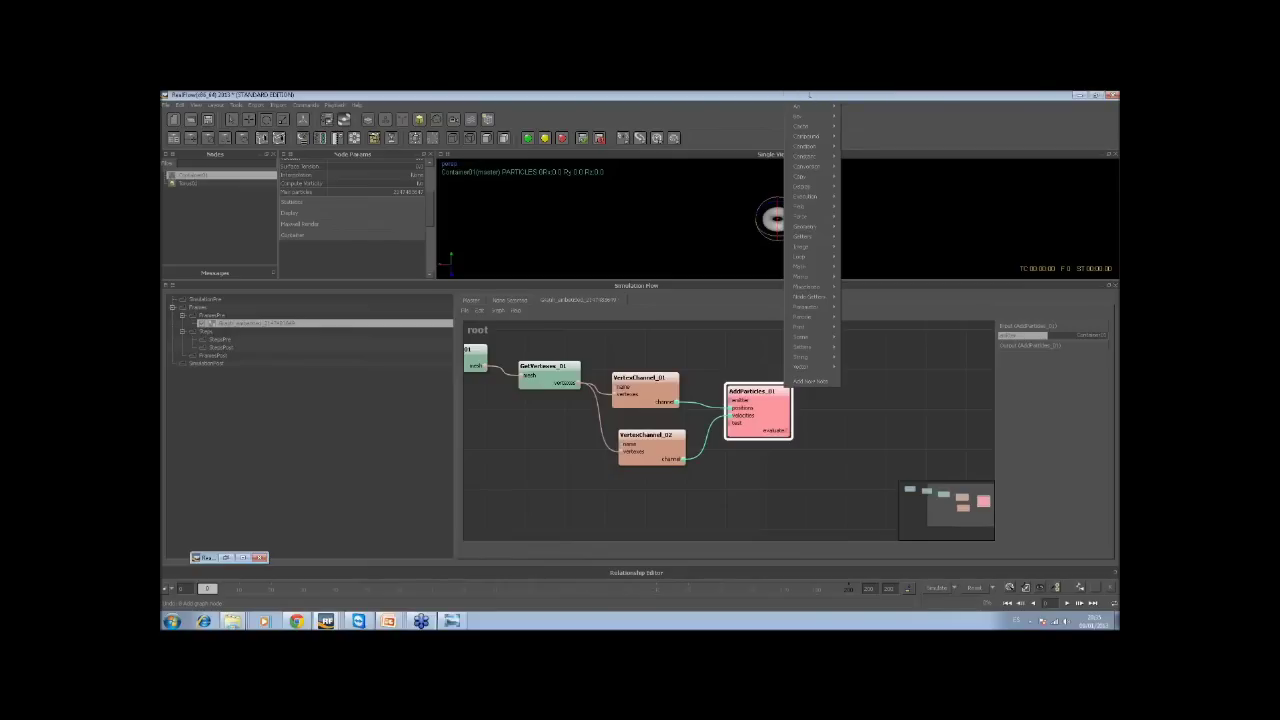
click(810, 97)
drag(812, 380, 826, 433)
click(776, 425)
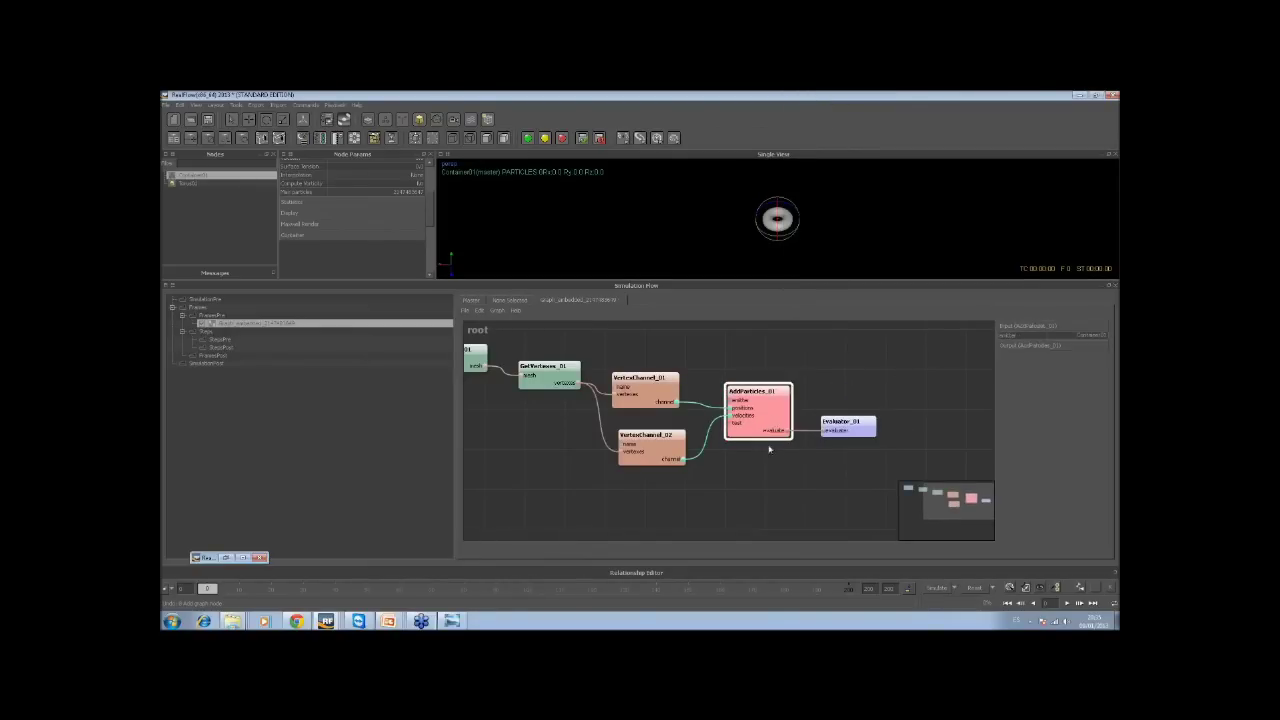
Save the scene as a new project named emission
middle_drag(671, 484, 797, 511)
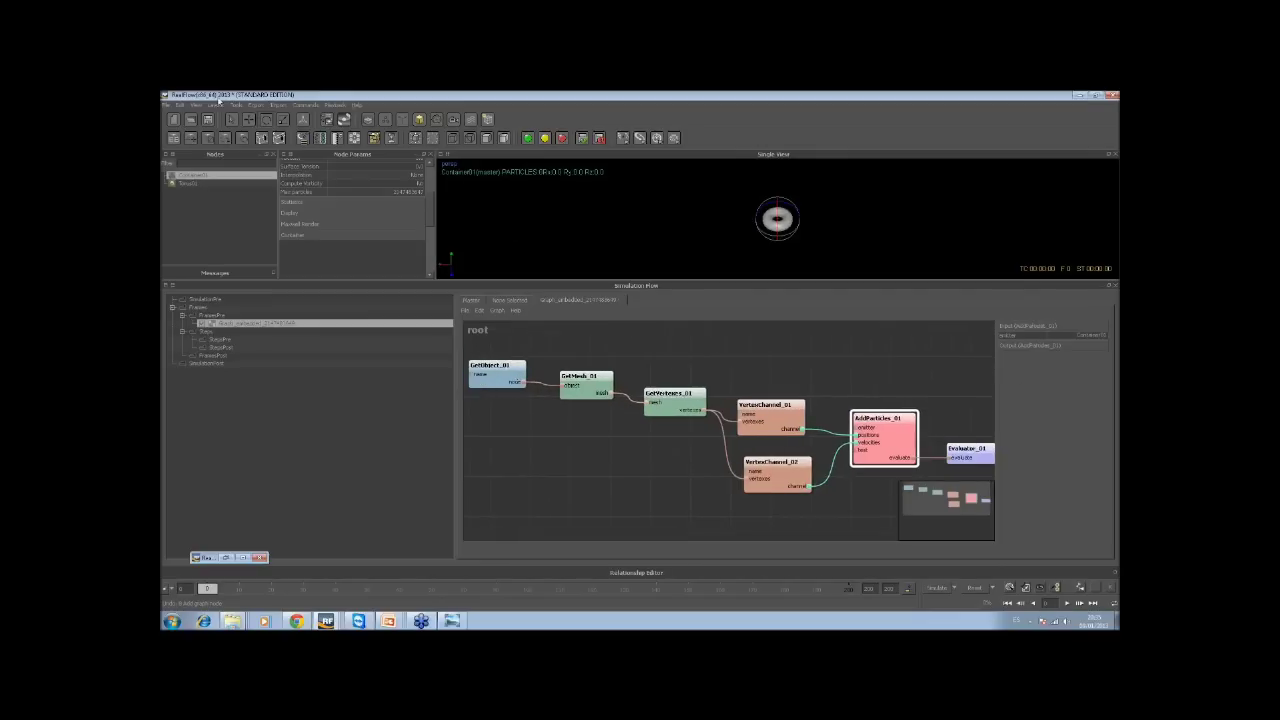
click(208, 121)
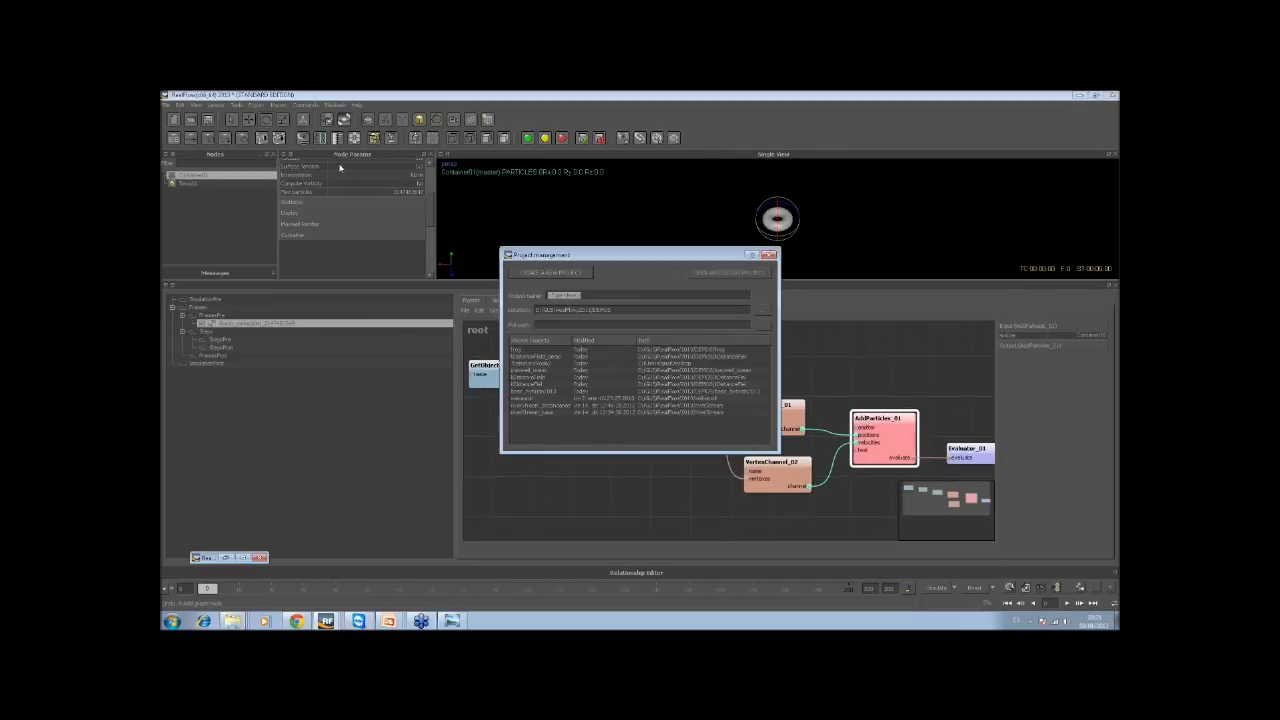
text(wsmoke)
key(Return)
Set the GetObject node's name to Torus01 and run the simulation
click(501, 383)
click(1097, 337)
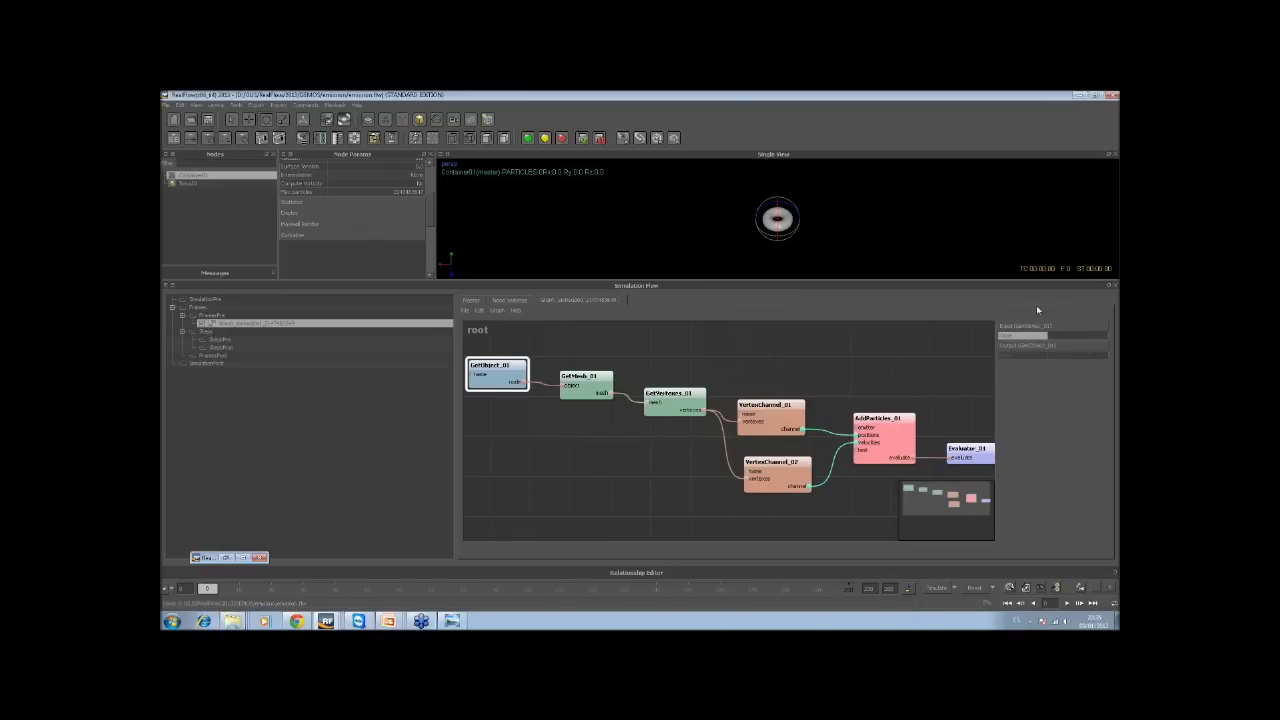
text(Torus01)
key(Return)
click(937, 589)
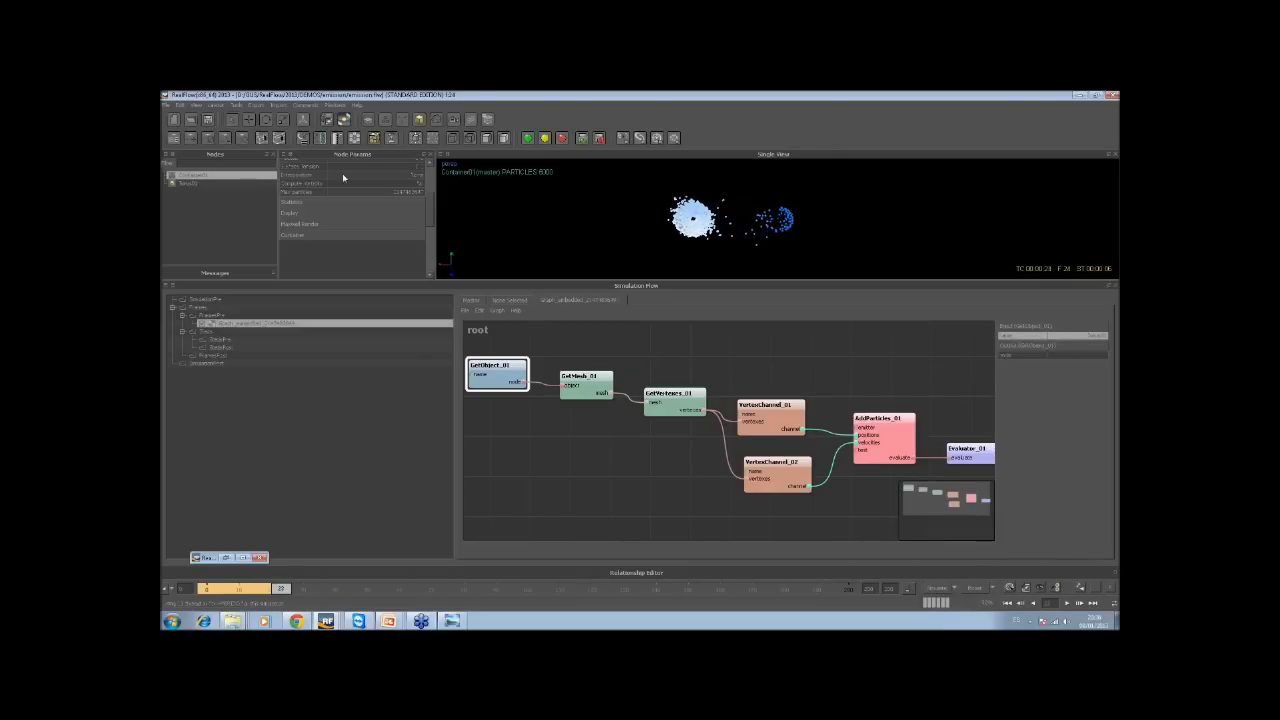
Set the container's particle type to Dumb, reset the simulation and run it again from the start
scroll(431, 212, up, 5)
click(419, 196)
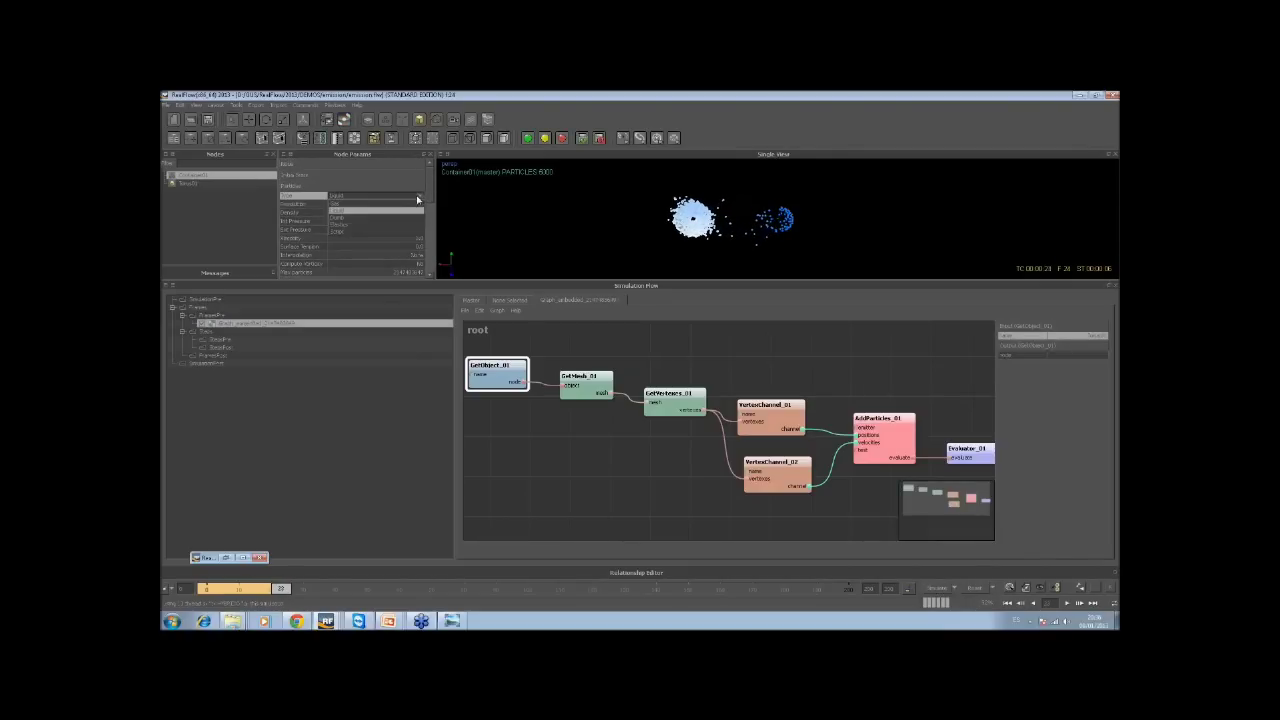
click(410, 218)
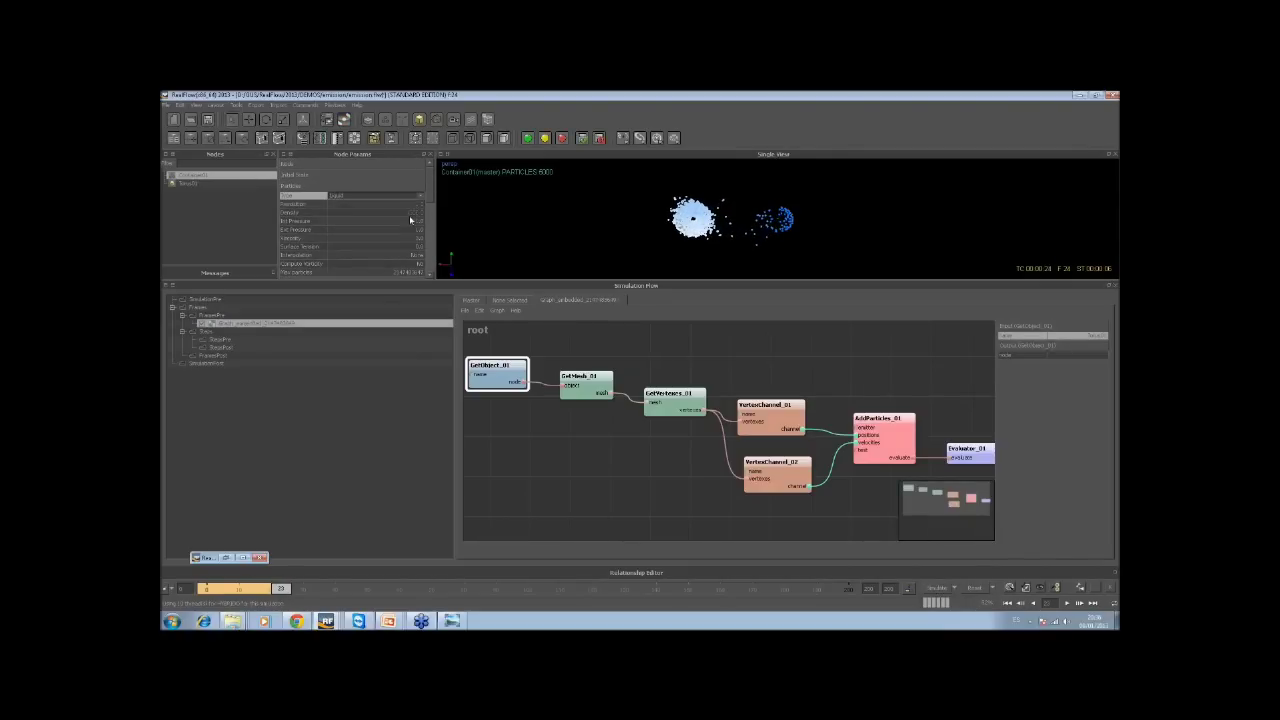
click(976, 589)
click(618, 359)
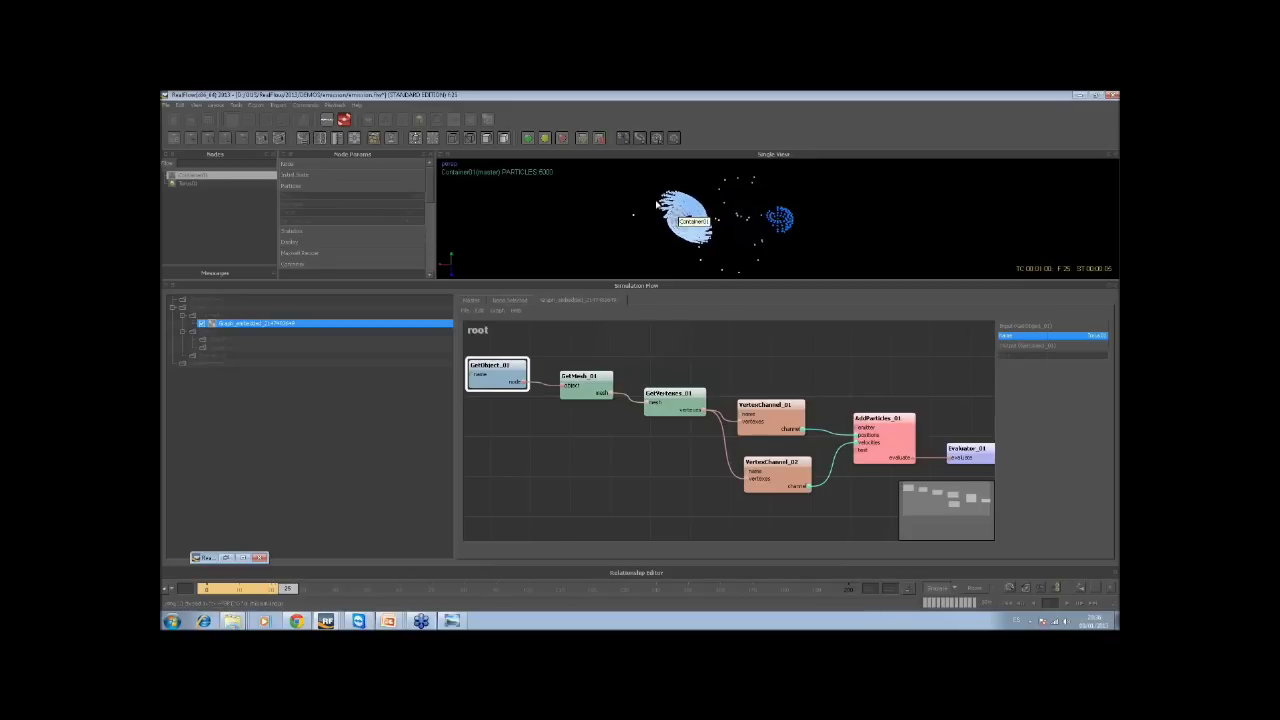
View the running particle emission from the side, stop the simulation and reset the scene to frame 0
alt+drag(671, 235, 900, 250)
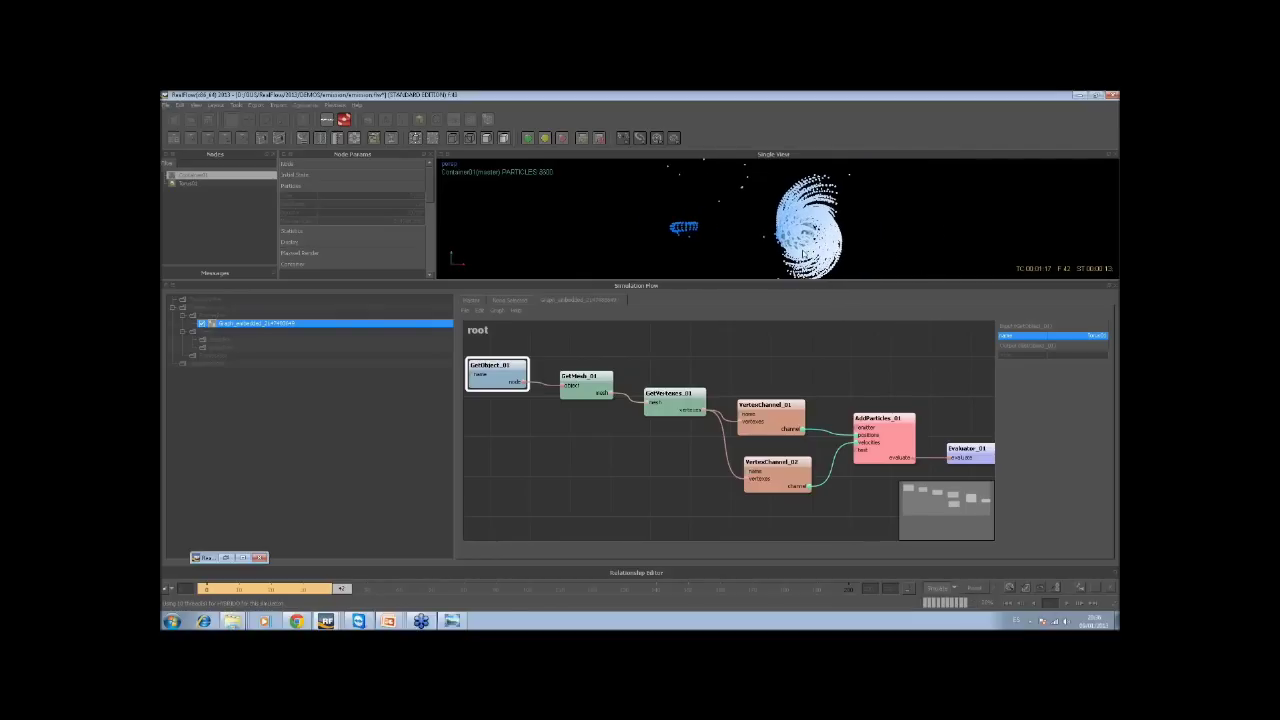
click(941, 589)
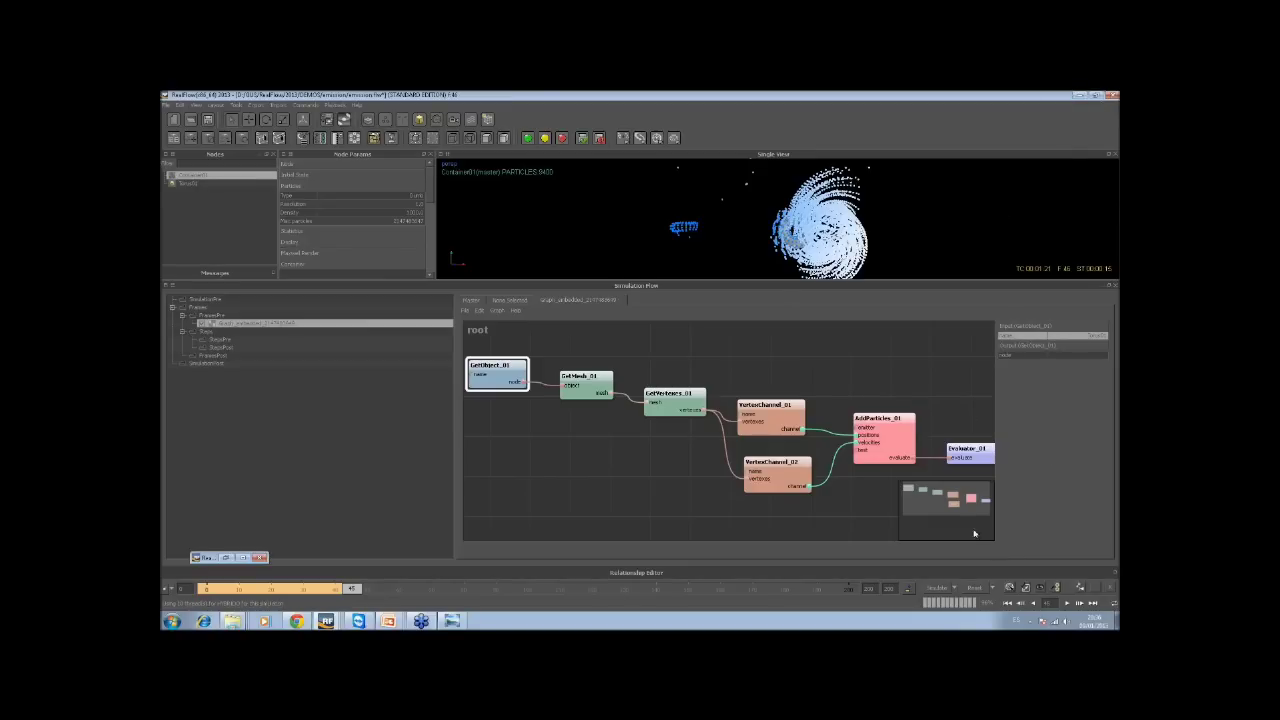
click(972, 590)
click(616, 358)
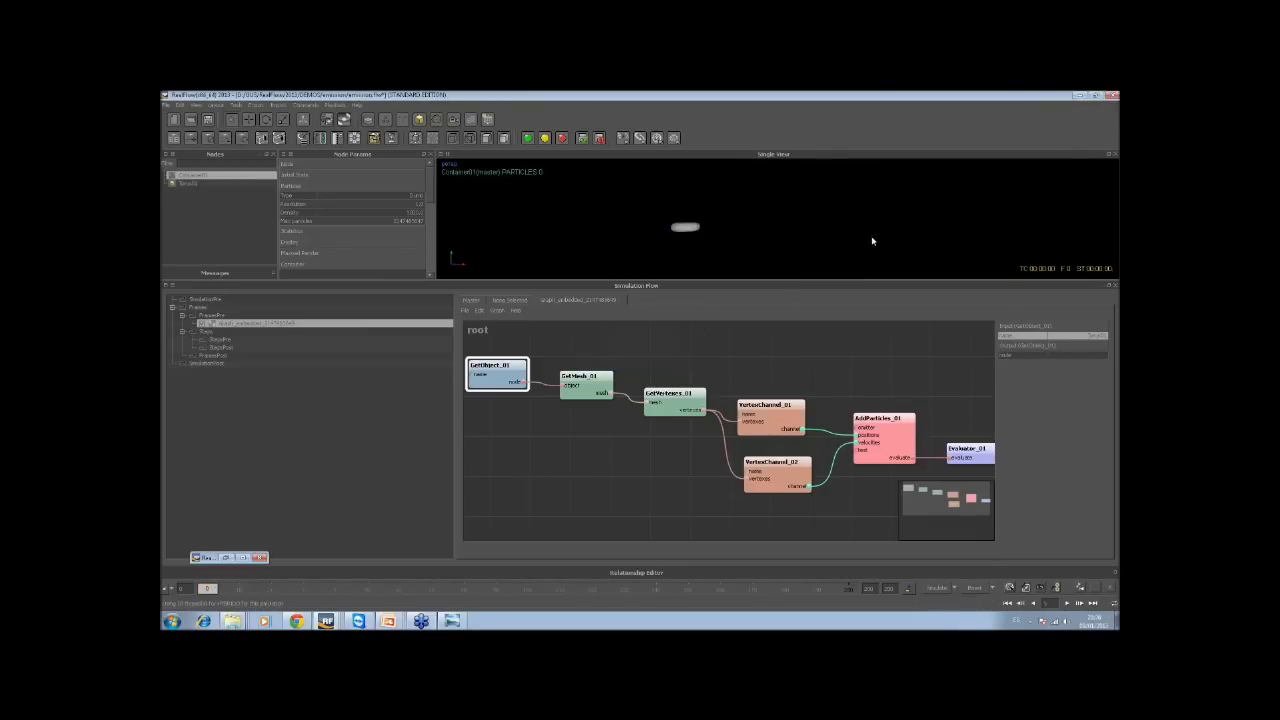
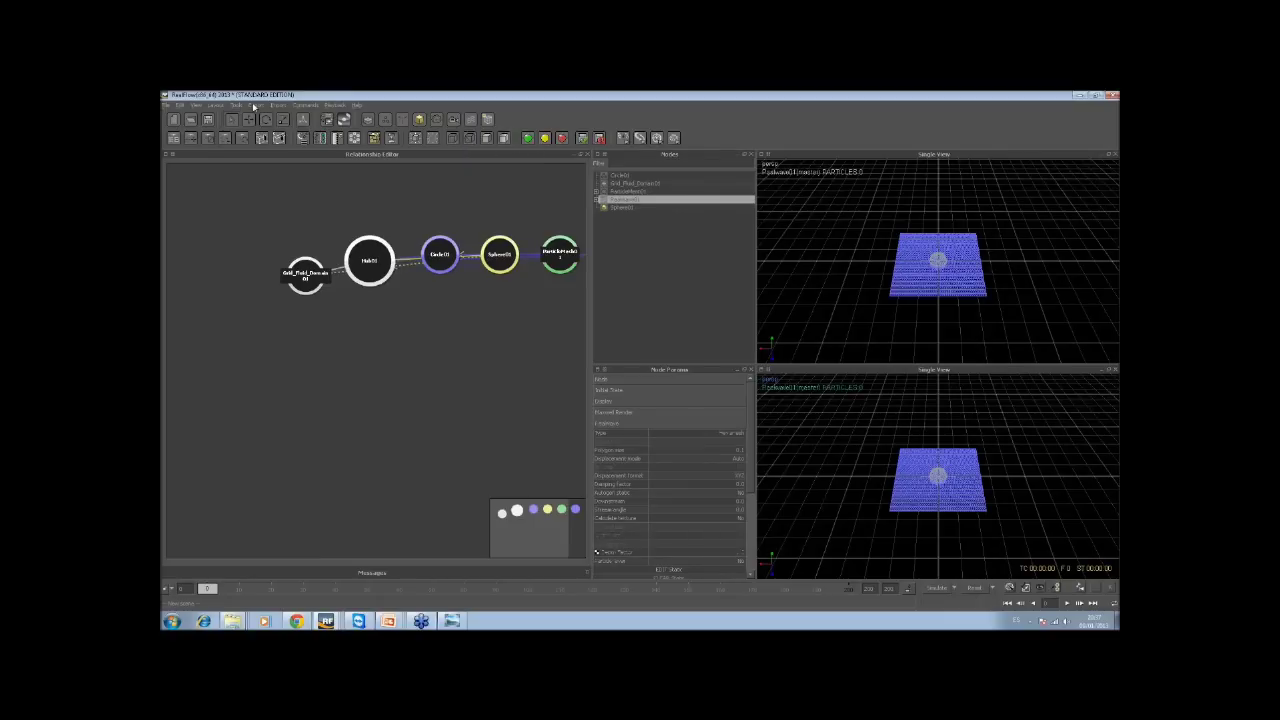
In Export Central, leave age, isolation, density, pressure, temperature and vorticity unchecked for the Circle01 emitter's Alembic sequence
click(300, 155)
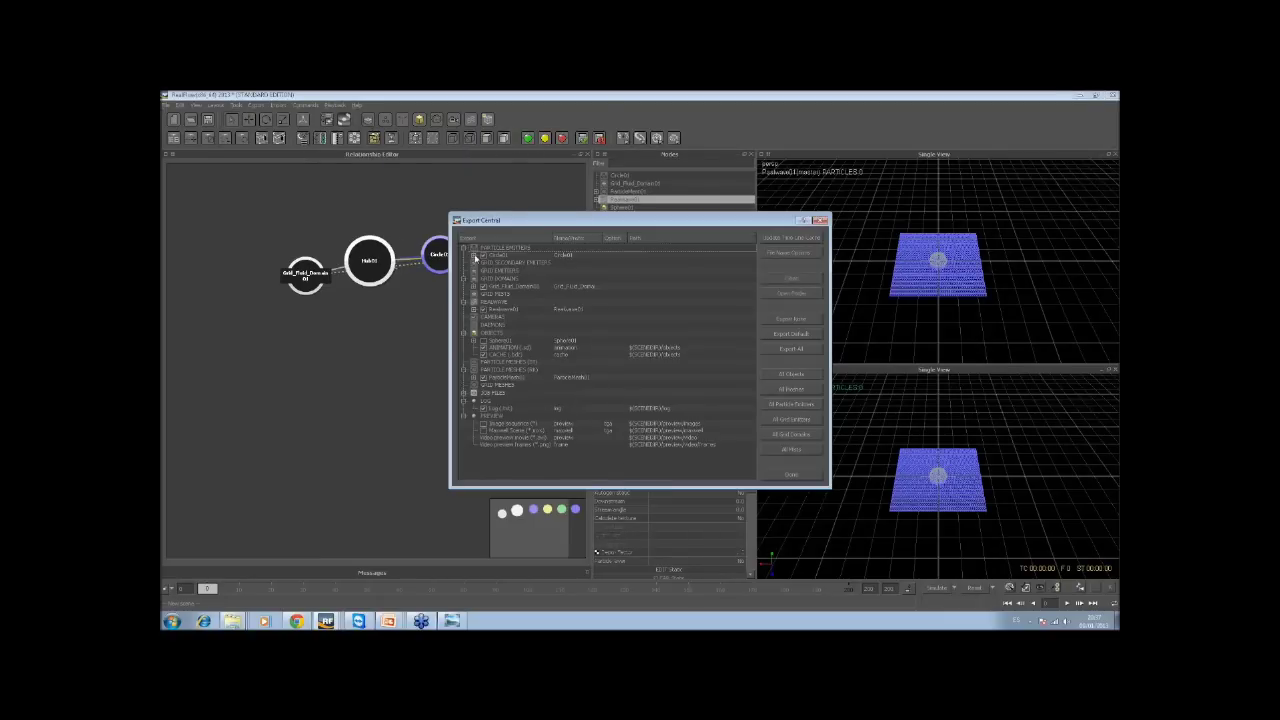
click(474, 256)
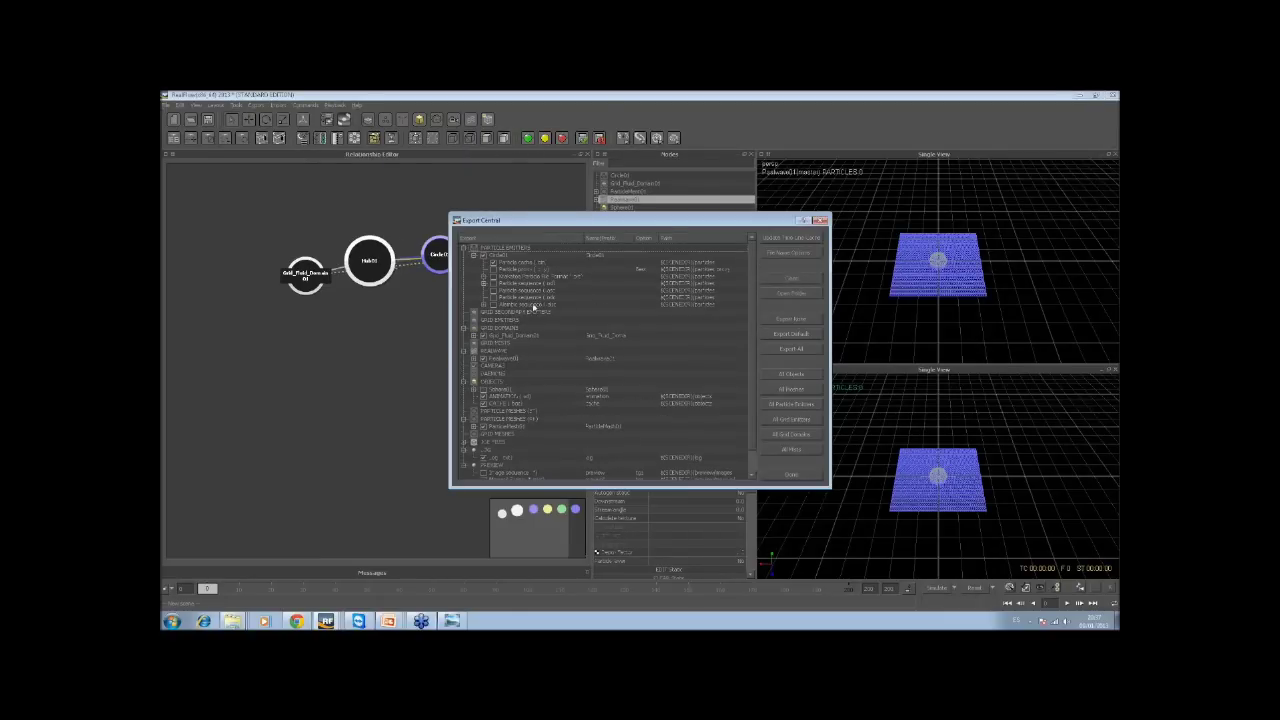
click(484, 305)
click(503, 389)
click(503, 381)
click(503, 374)
click(503, 367)
click(503, 360)
click(503, 346)
click(503, 339)
click(520, 325)
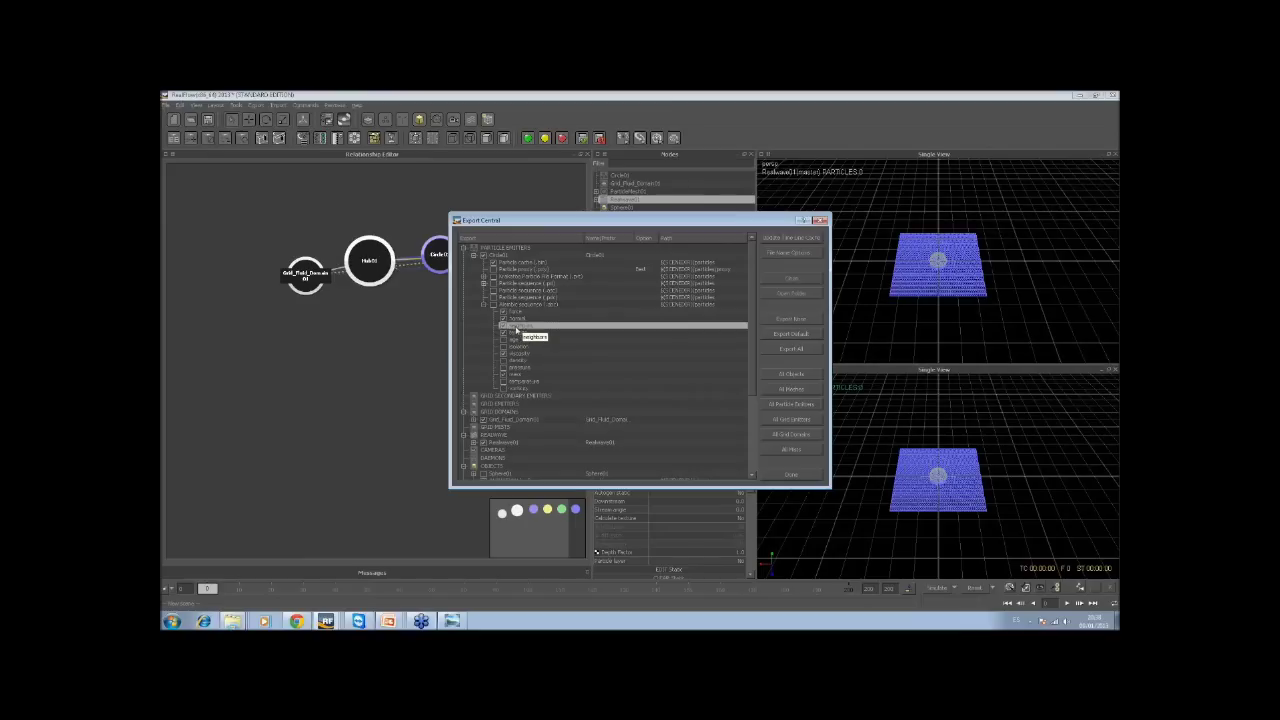
Look through the Alembic compression levels in the file name options and close the dialog
click(790, 253)
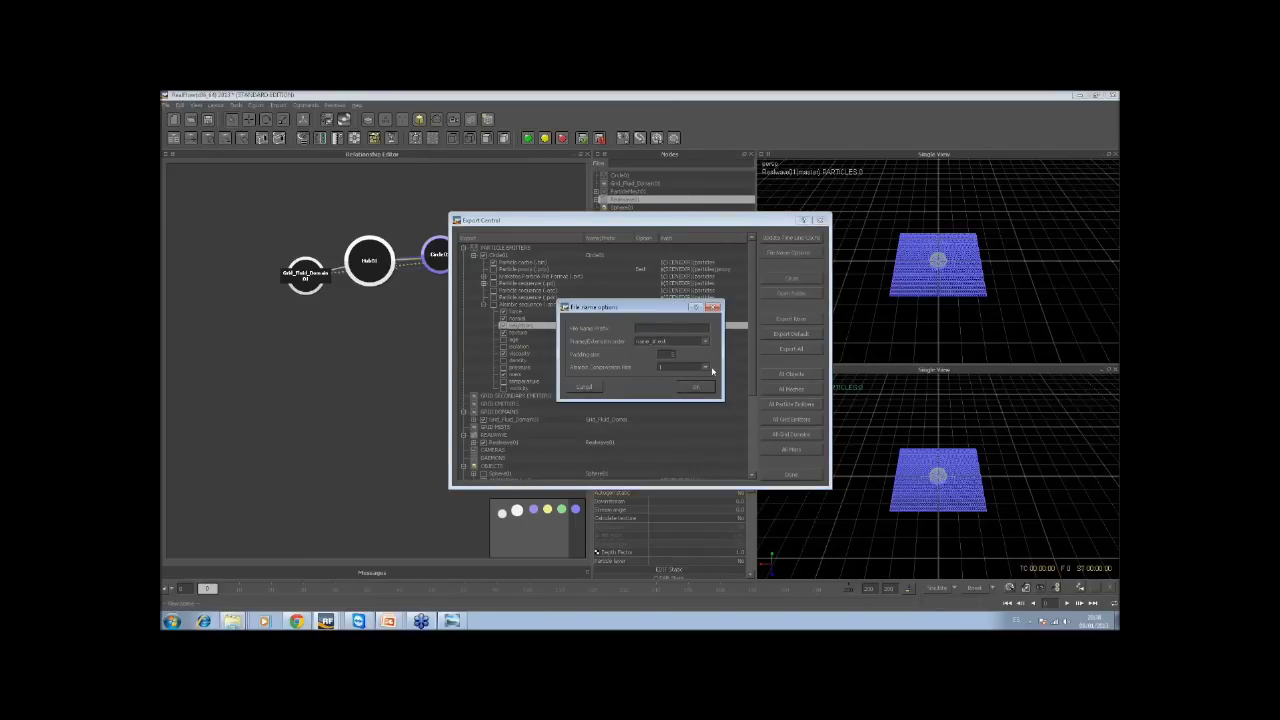
click(706, 369)
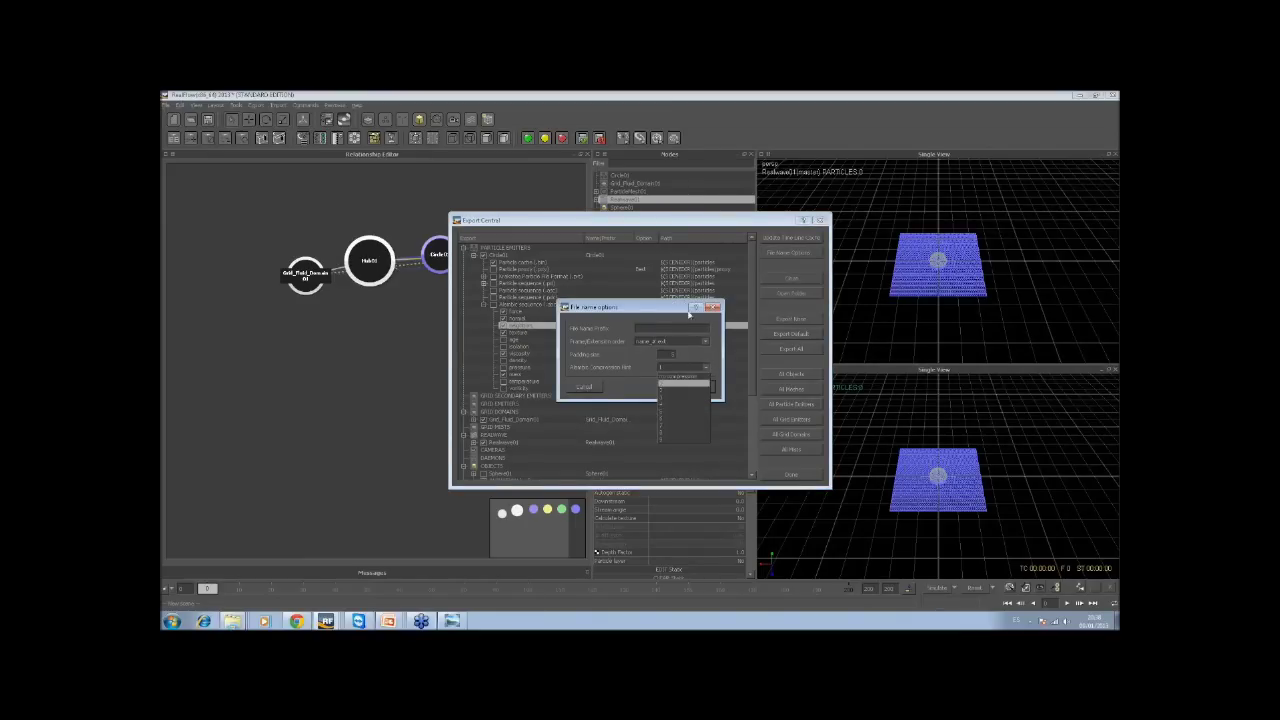
click(688, 314)
click(713, 307)
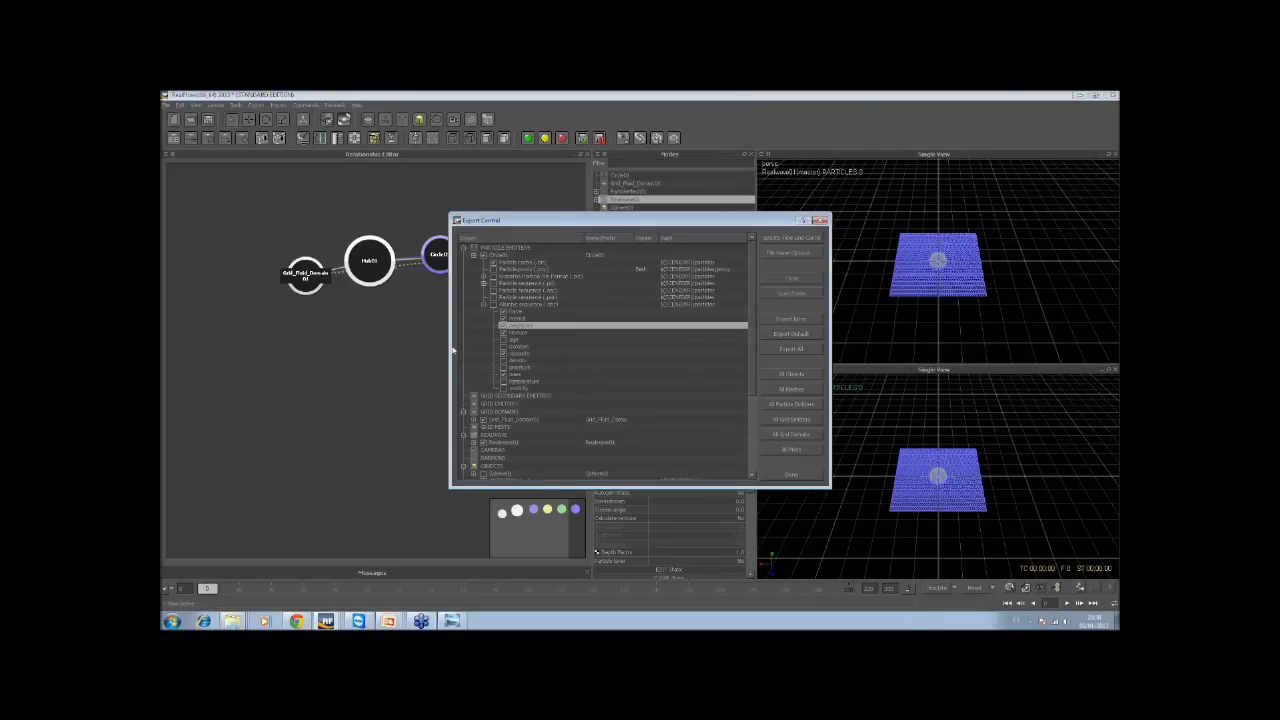
Examine the Grid_Fluid_Domain01 export formats and the attributes of its particle cache in Export Central
drag(752, 332, 748, 390)
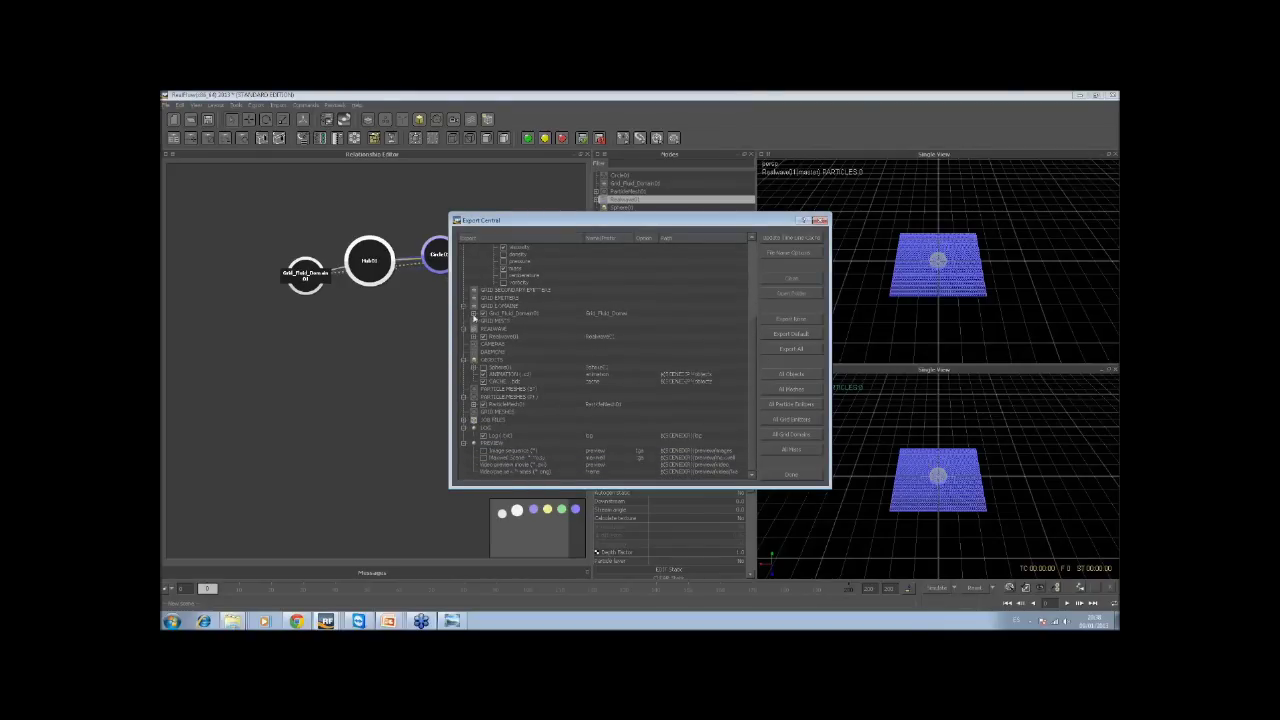
click(474, 314)
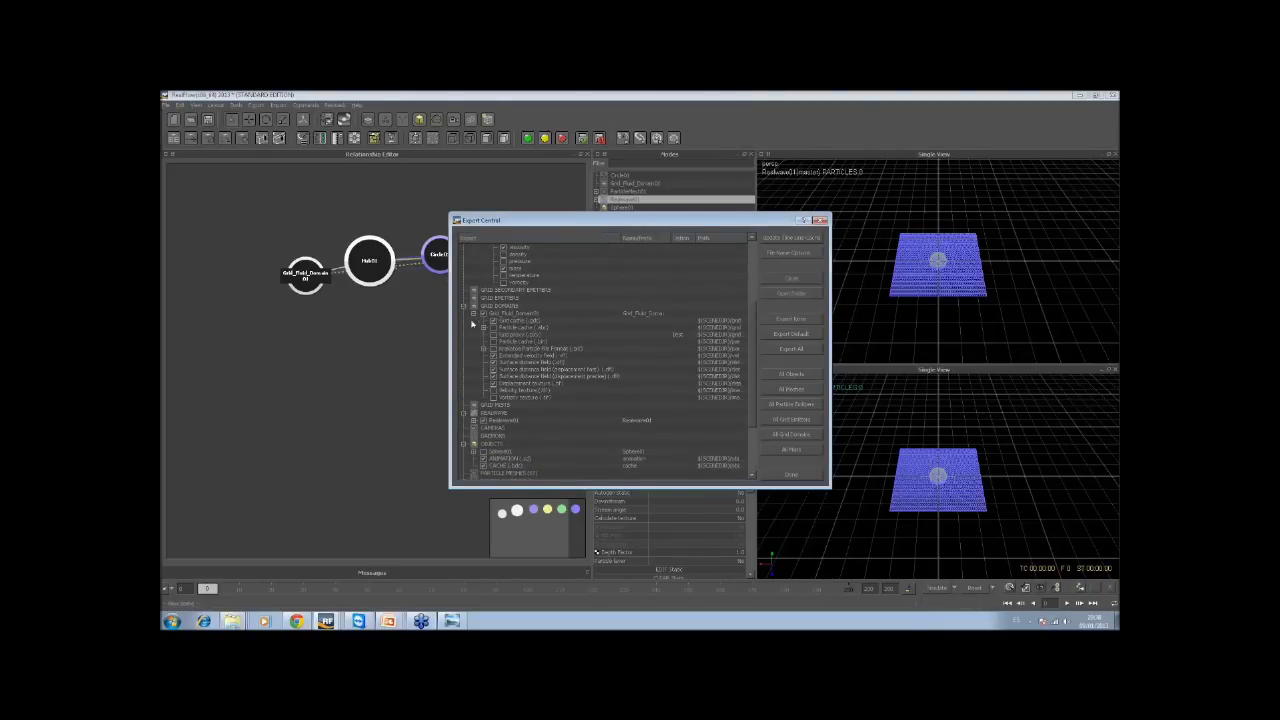
click(485, 328)
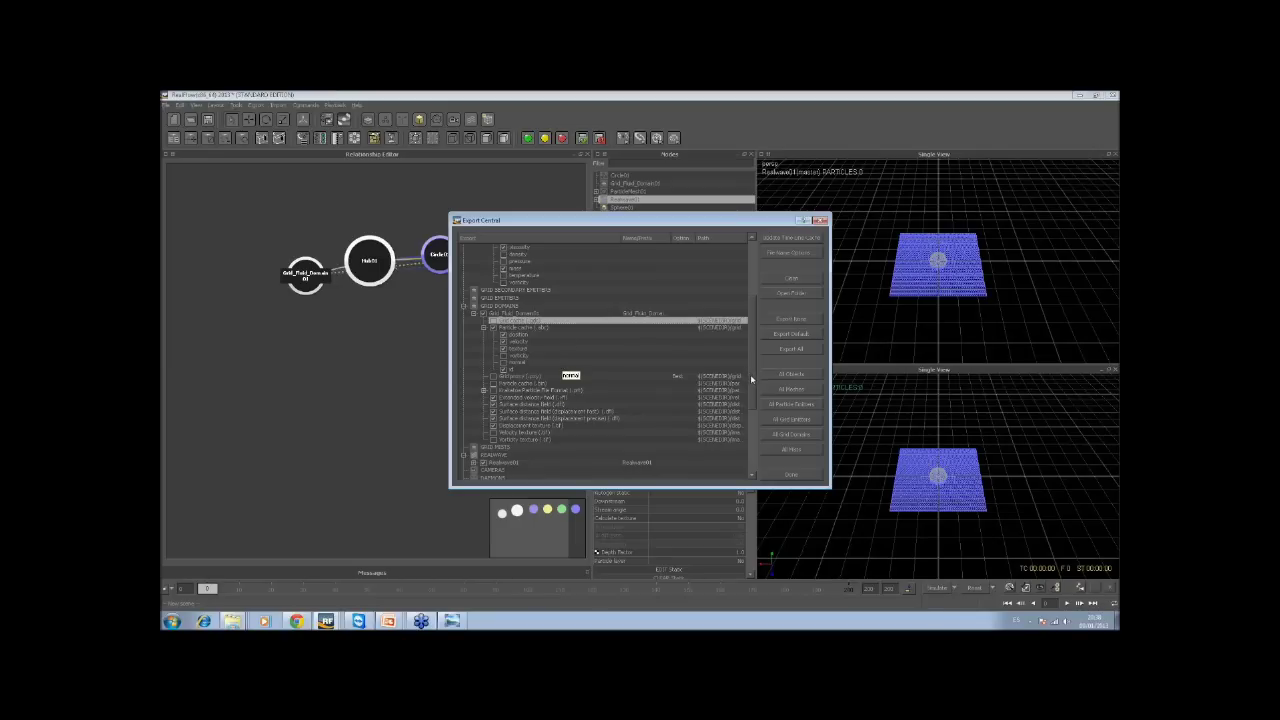
drag(750, 374, 750, 399)
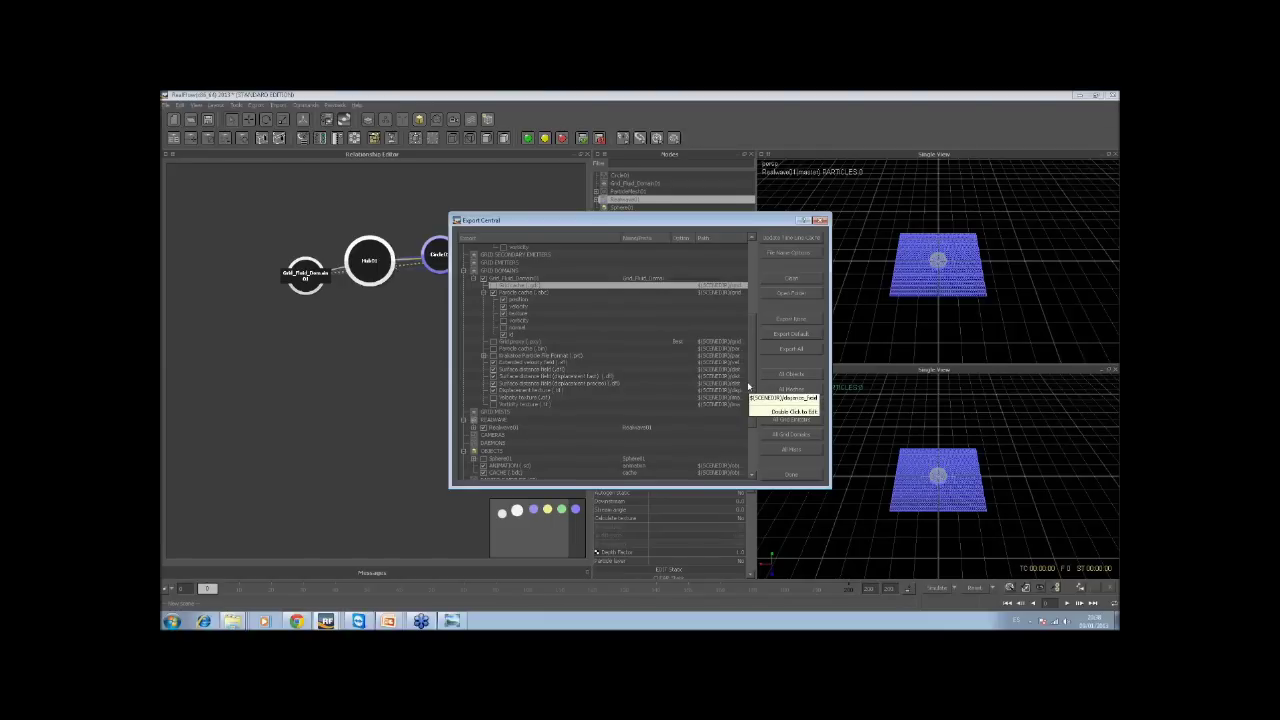
Examine the RealWave and Sphere01 export options, including their Alembic formats, and close Export Central
click(474, 427)
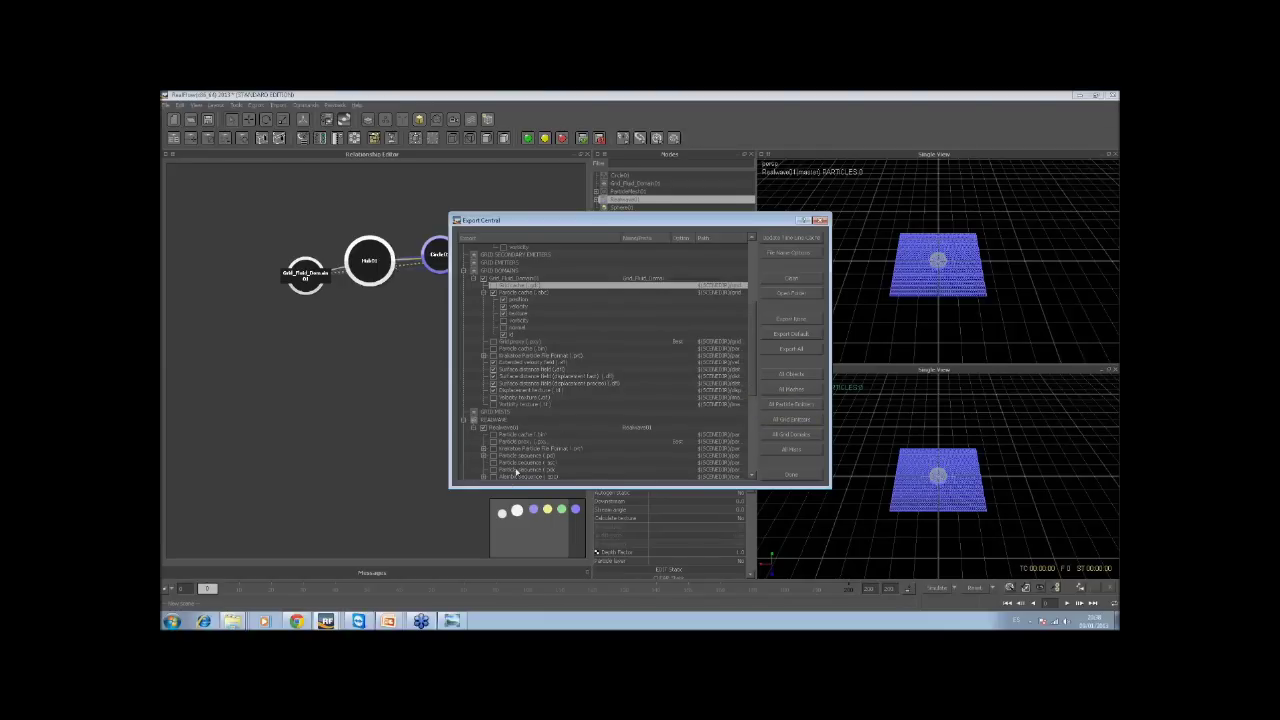
scroll(525, 470, down, 3)
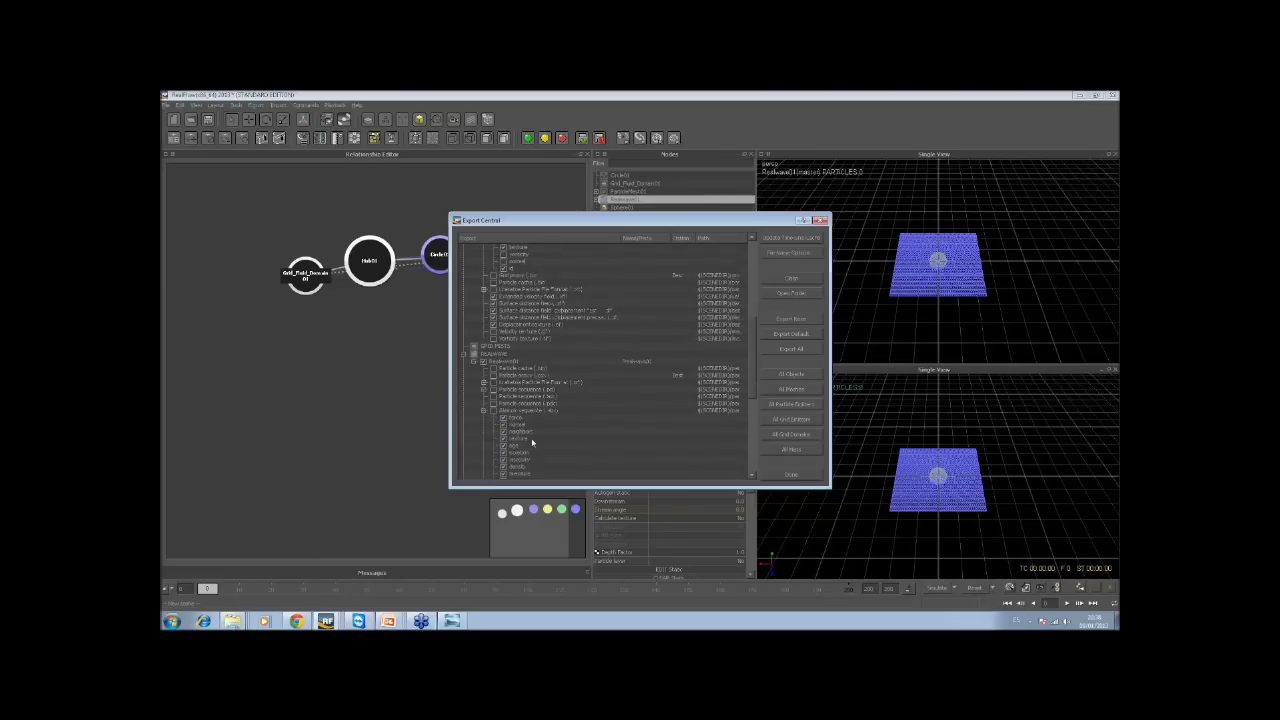
scroll(532, 442, down, 4)
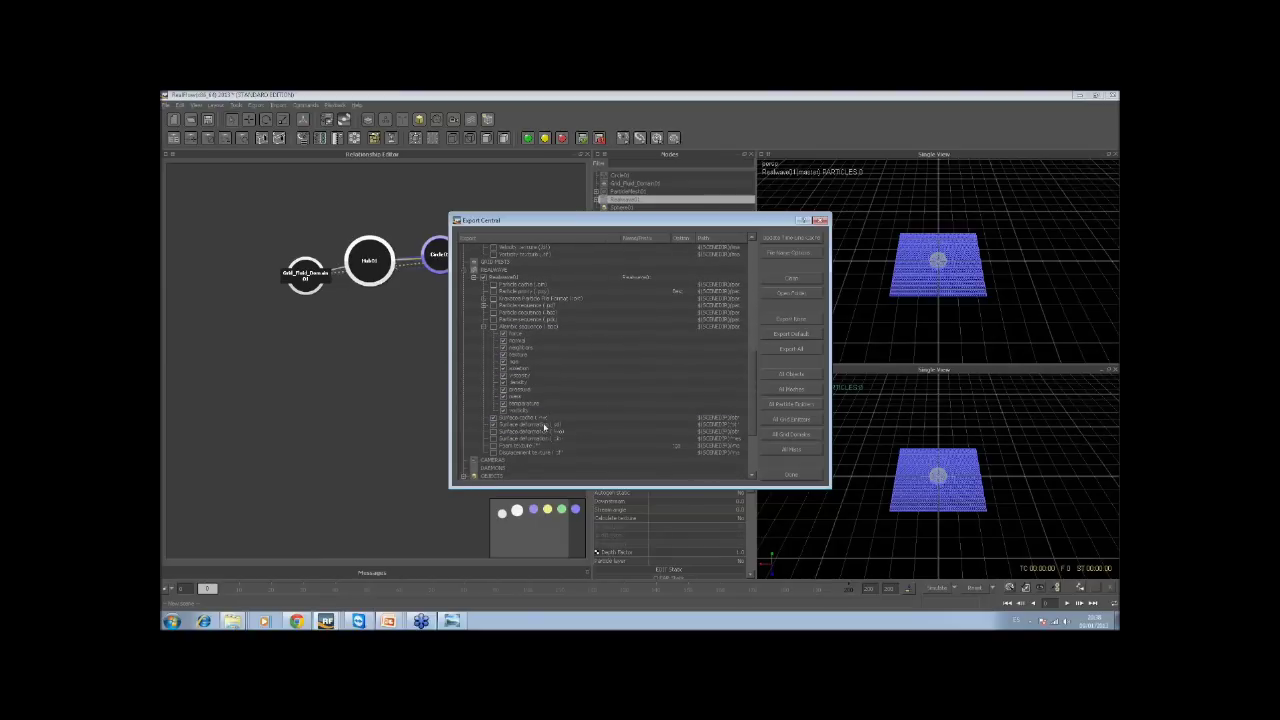
scroll(474, 478, down, 3)
click(468, 412)
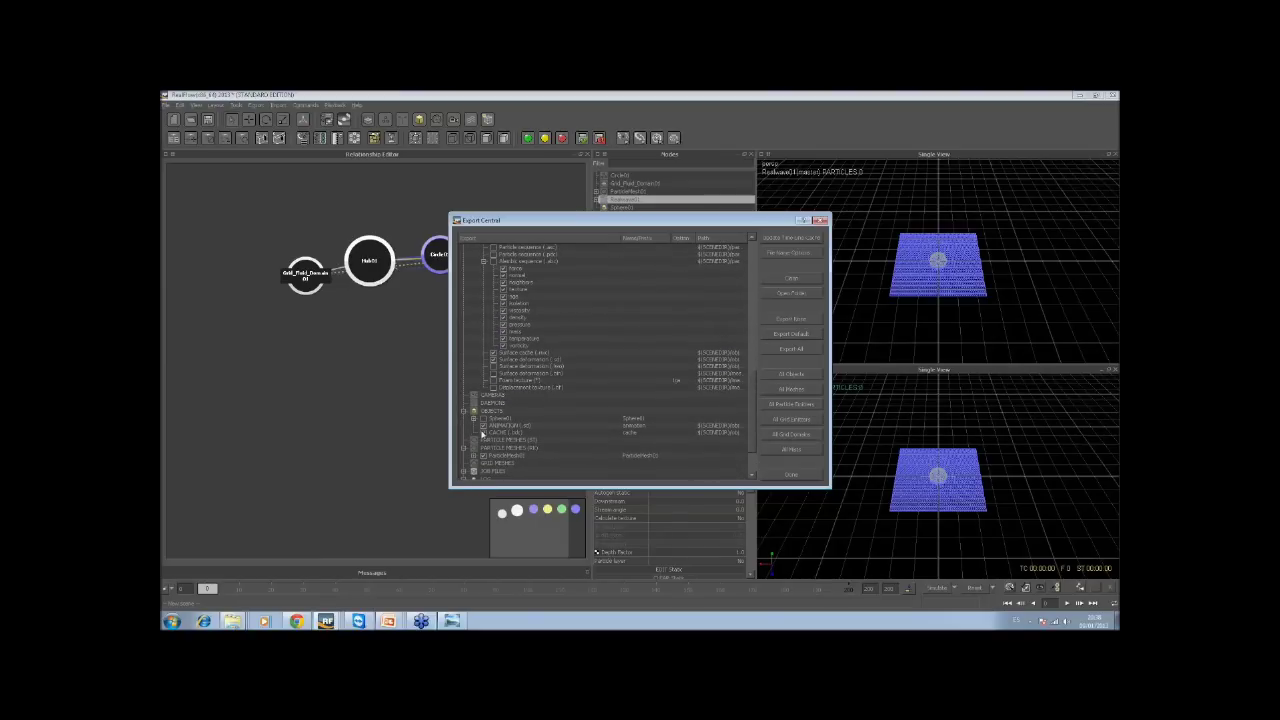
click(473, 418)
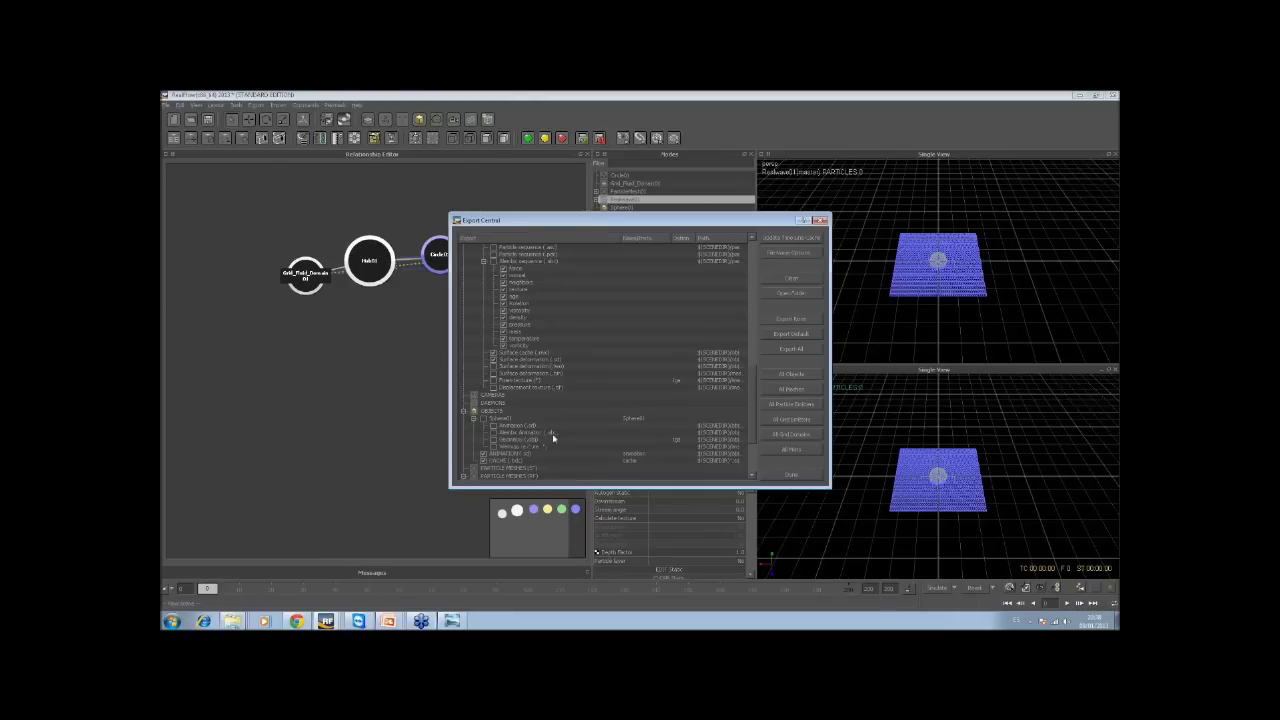
scroll(481, 463, down, 3)
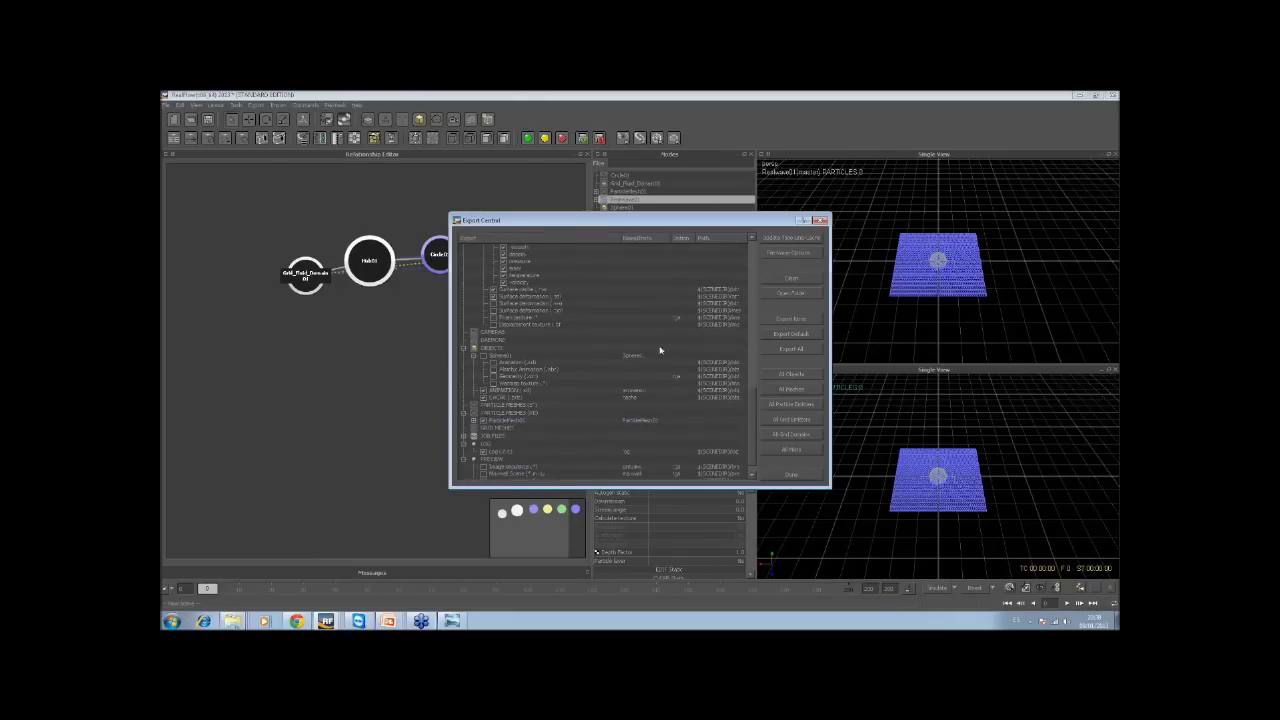
click(791, 475)
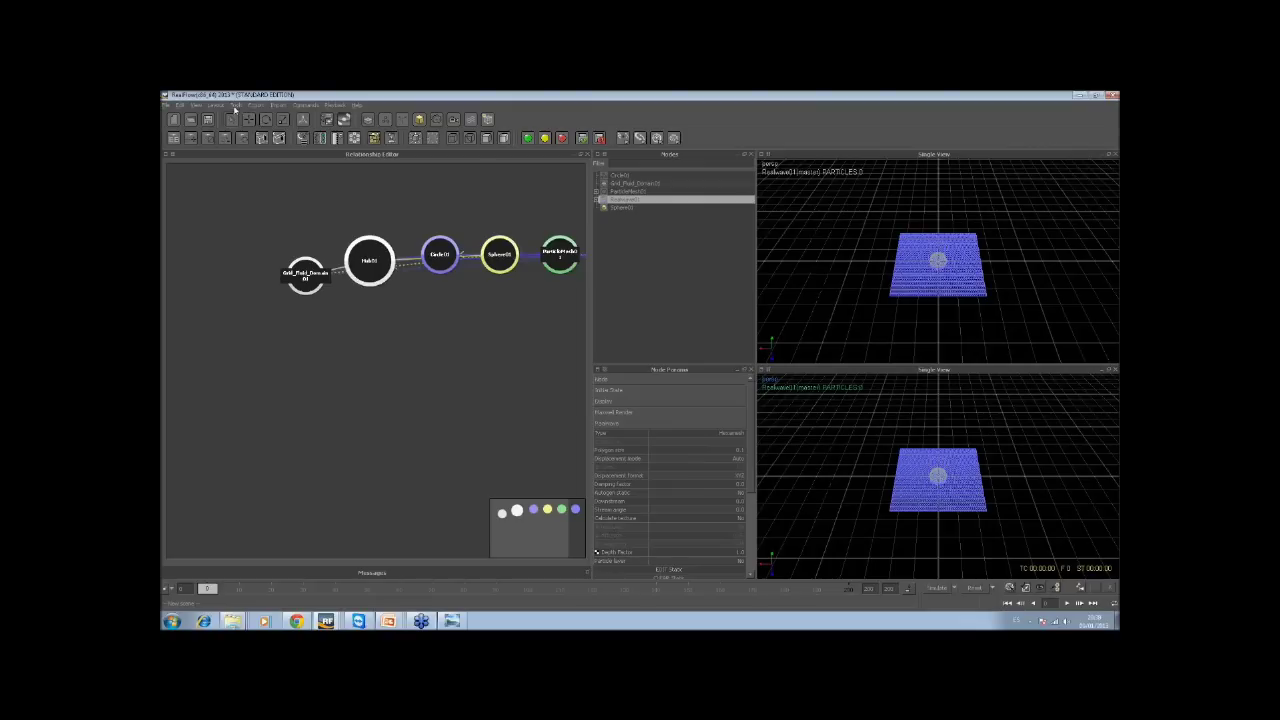
click(234, 105)
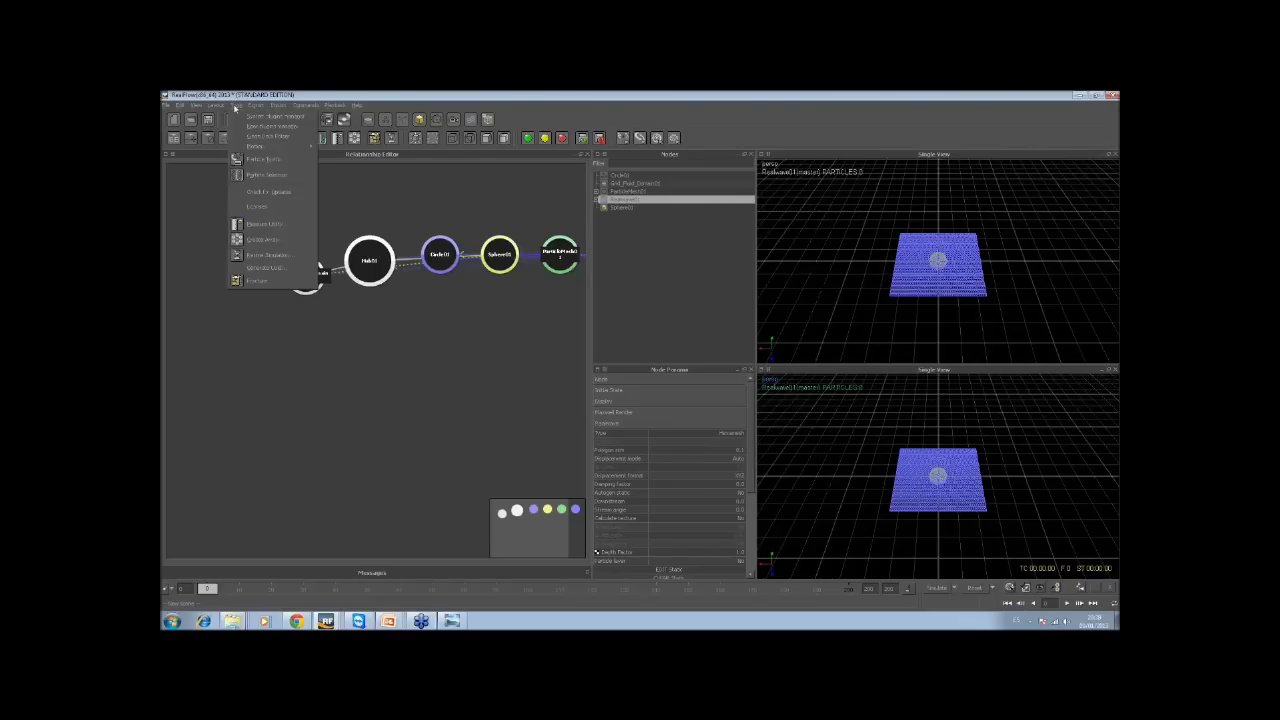
click(390, 103)
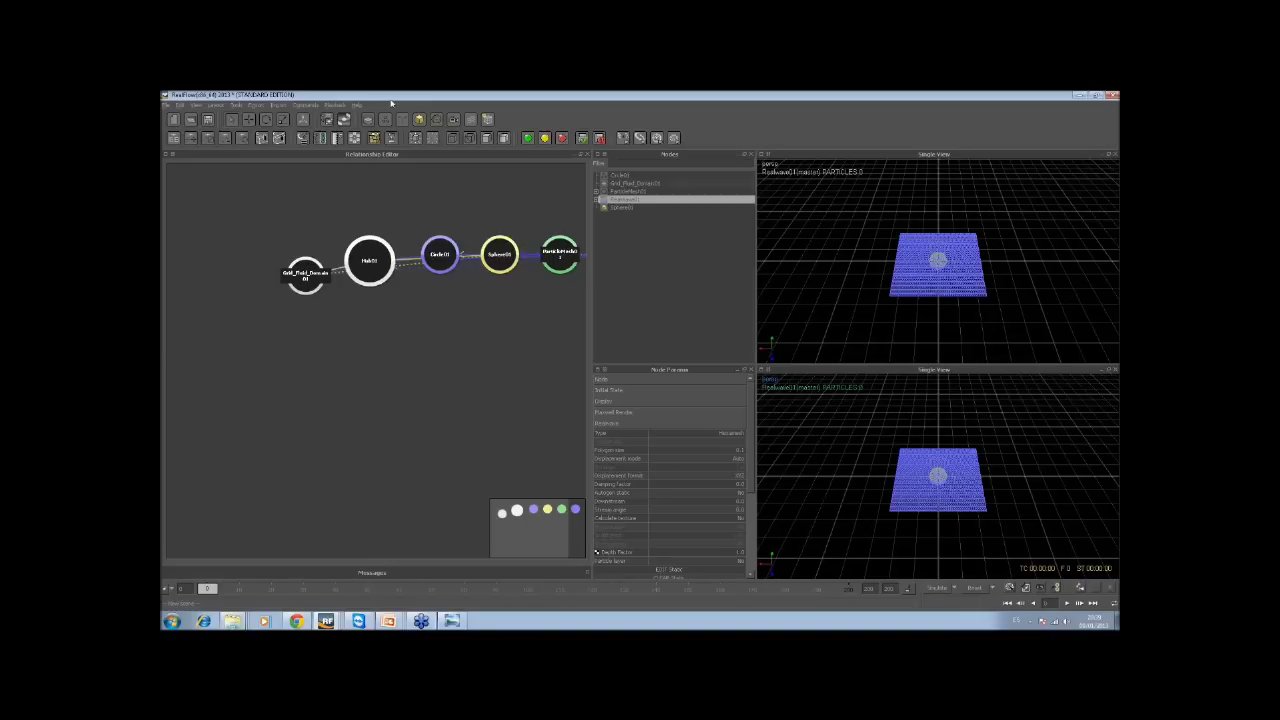
Switch to the RealFlow window with the emission scene, discard that scene for an empty one and dismiss the project management dialog
click(1079, 97)
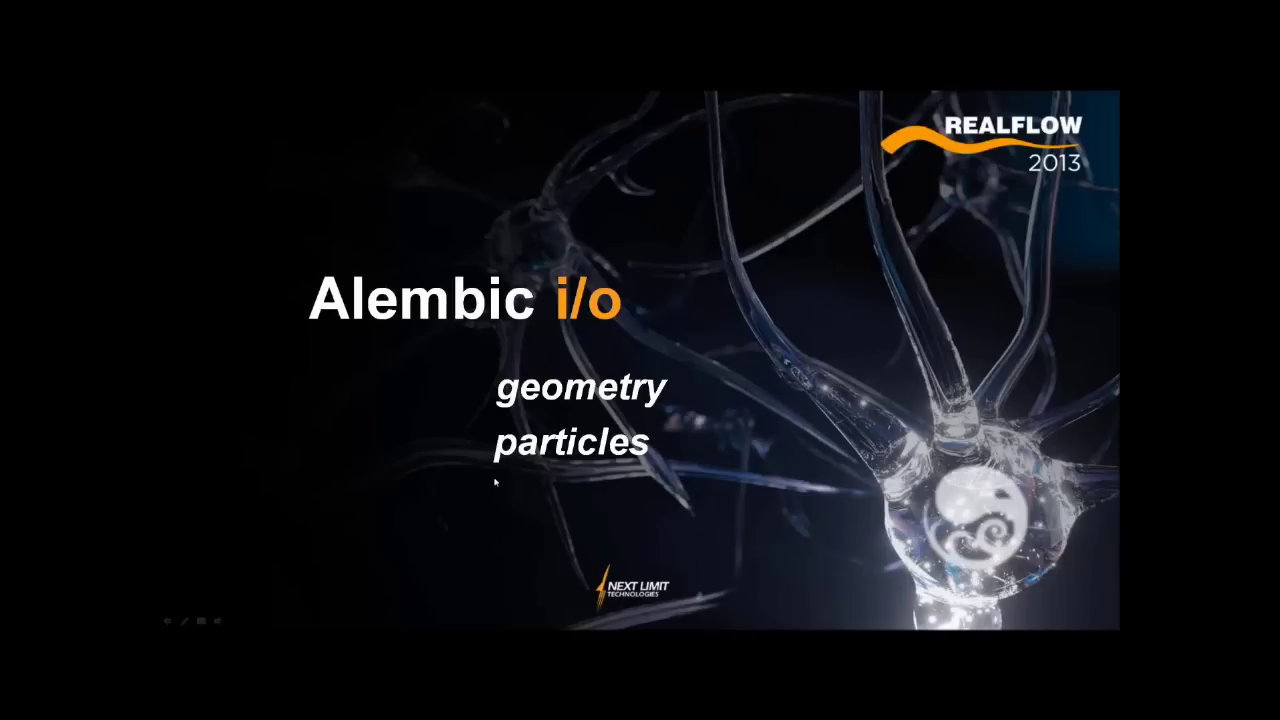
key(alt+Tab)
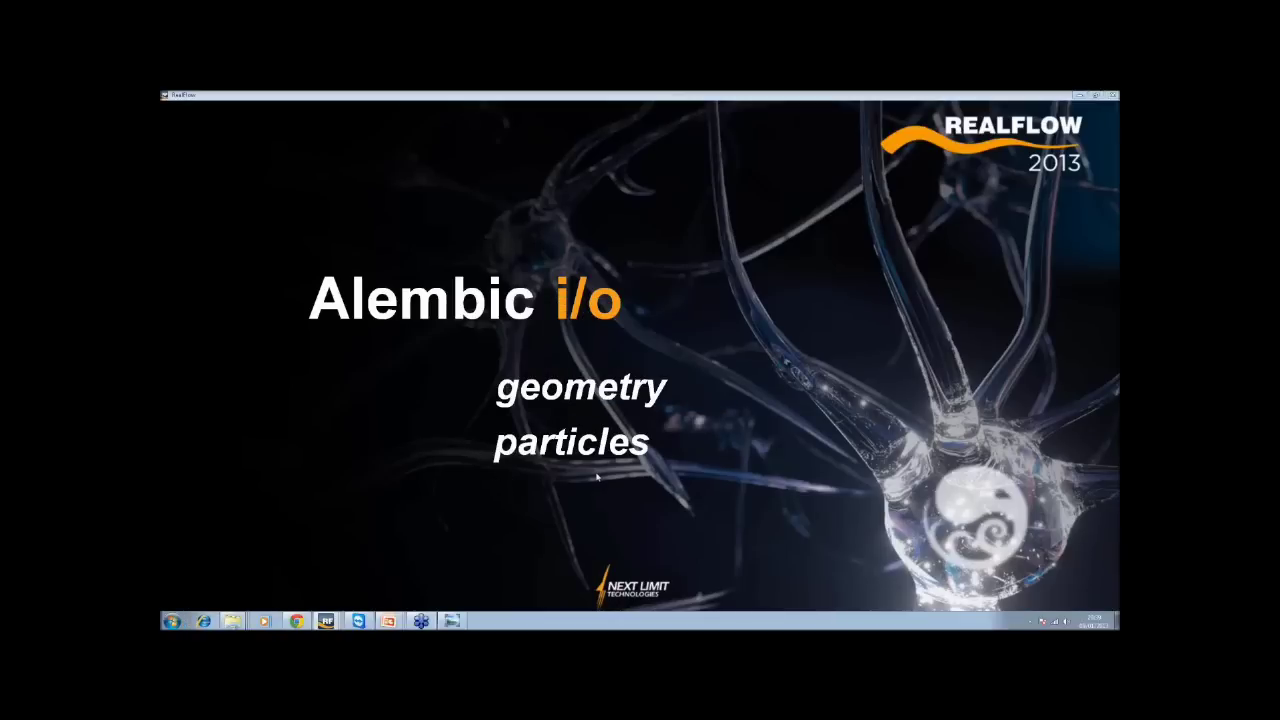
click(1080, 96)
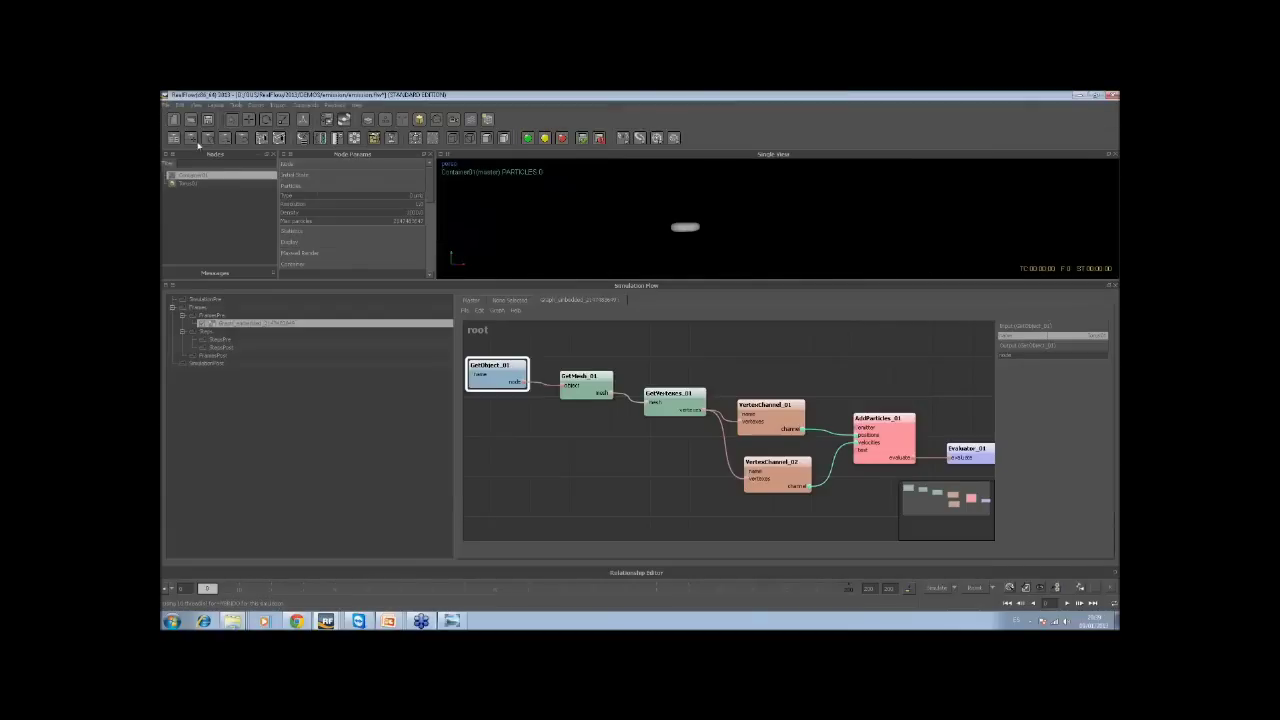
click(176, 120)
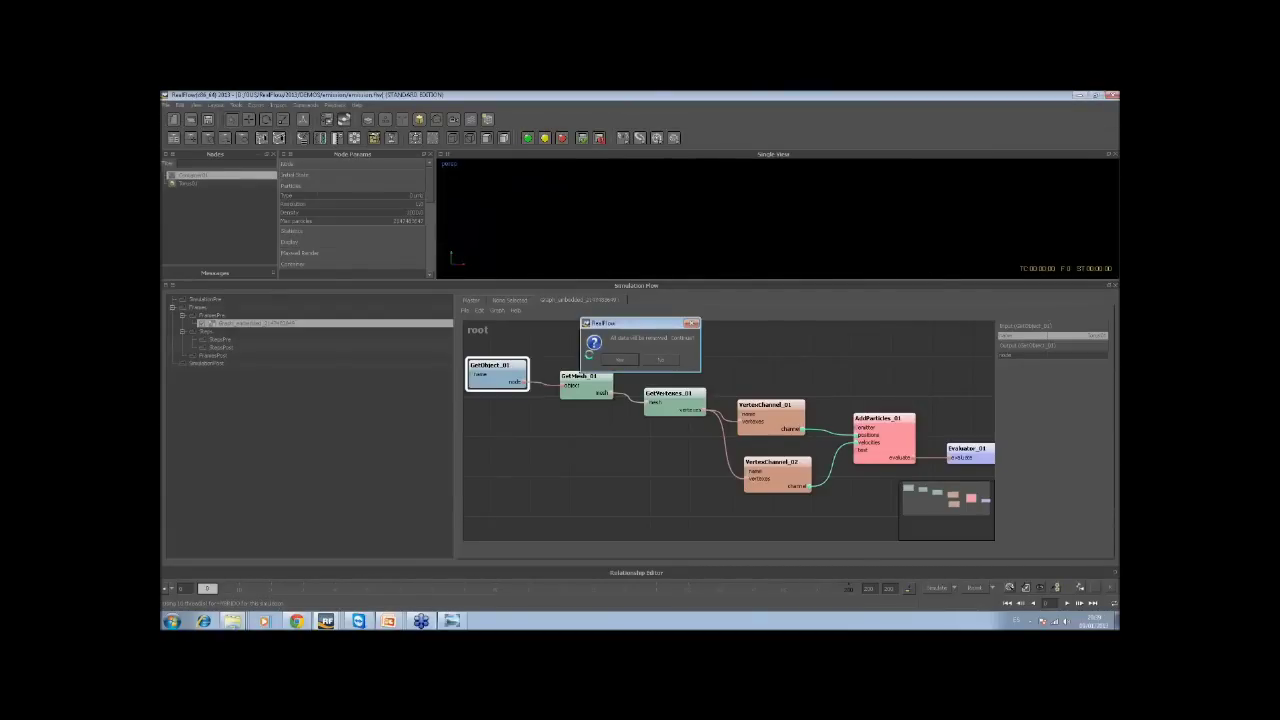
click(622, 360)
click(770, 253)
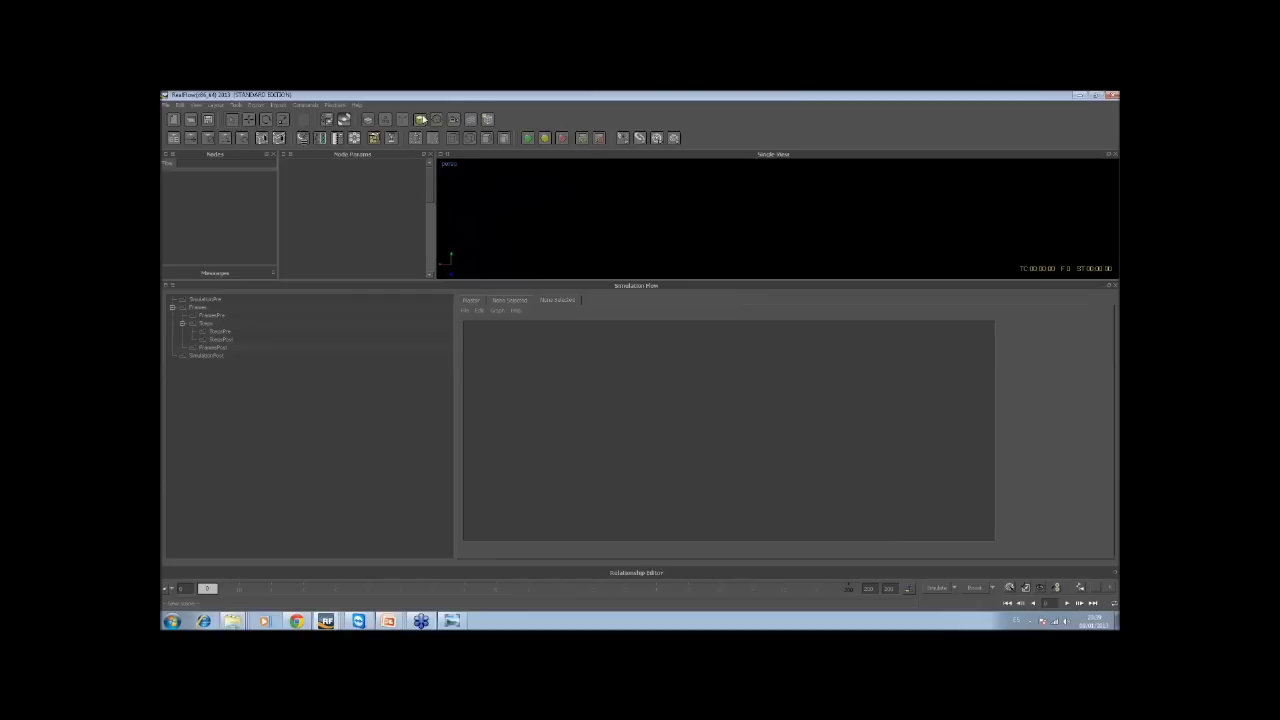
Import the Alembic object walker.abc from the alembic_models folder on the desktop
click(420, 119)
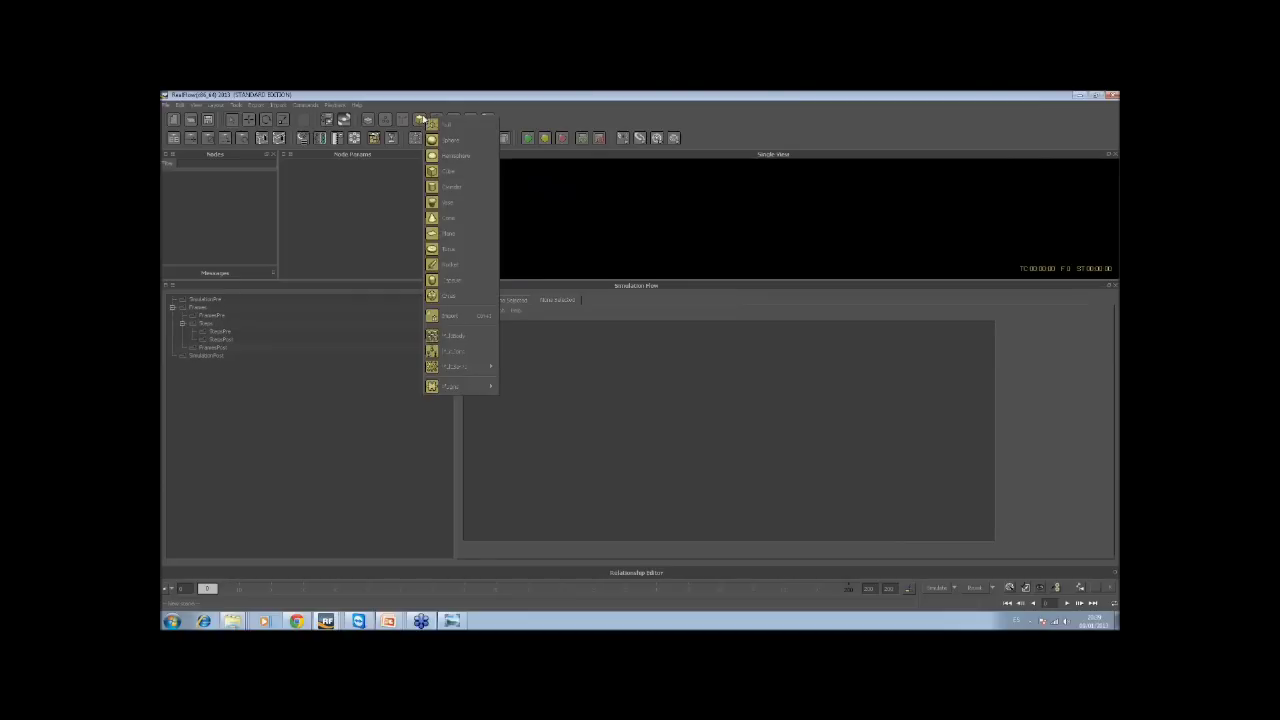
click(458, 316)
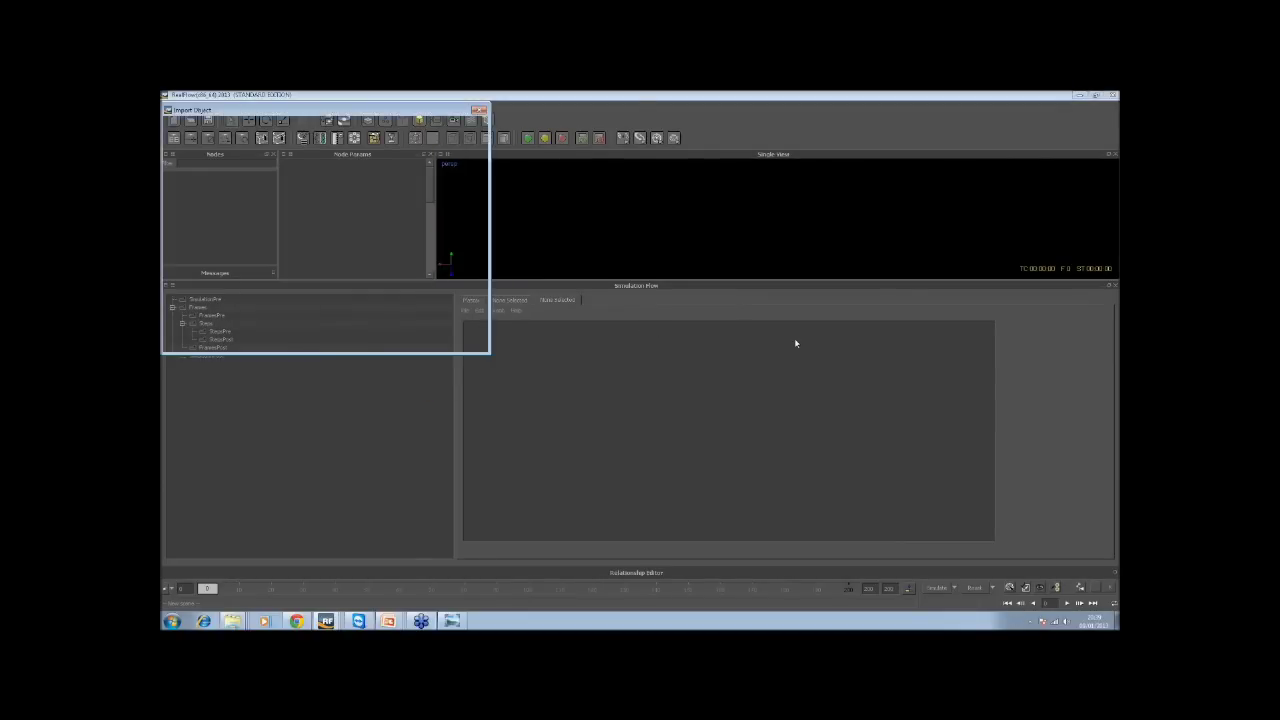
click(522, 341)
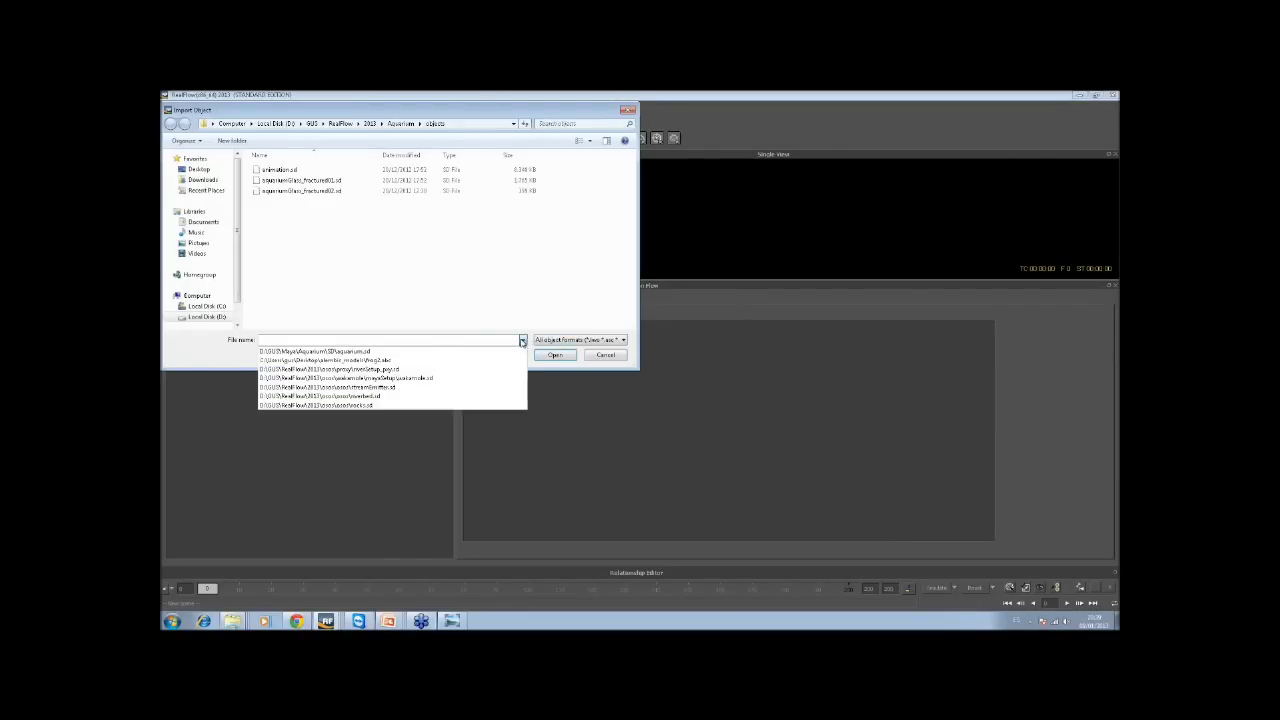
click(200, 170)
click(200, 170)
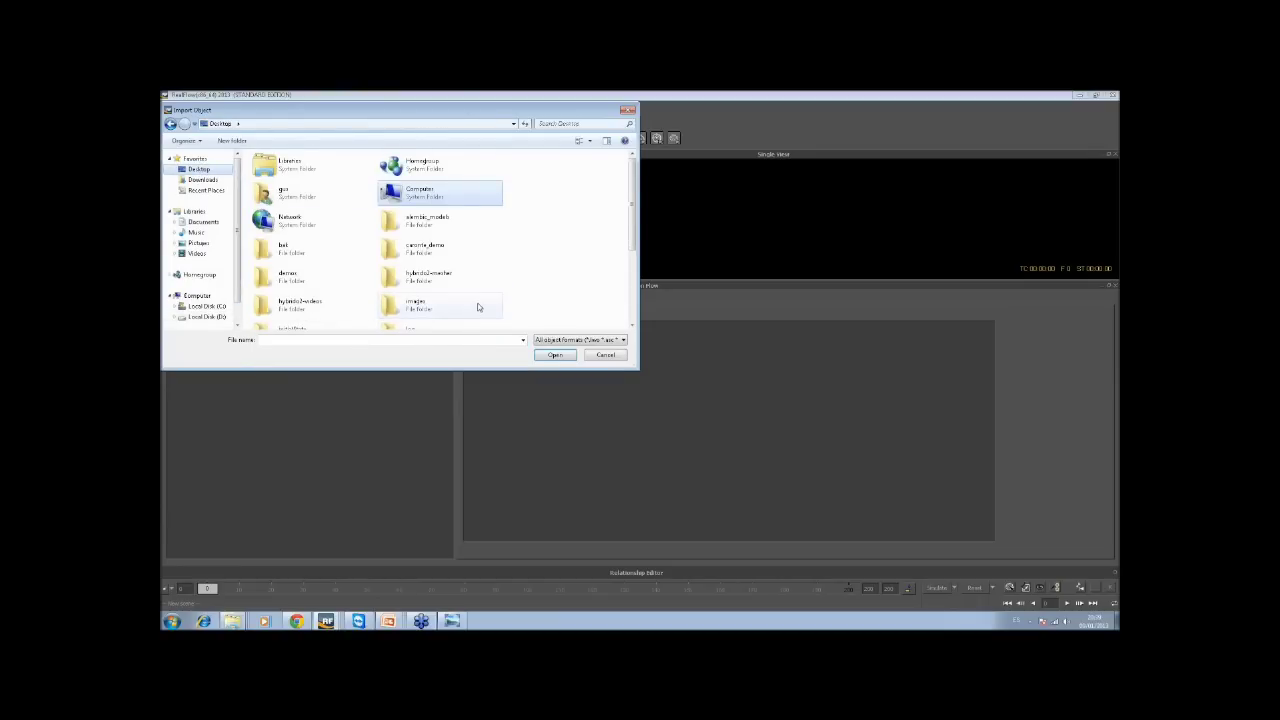
click(424, 229)
double_click(424, 229)
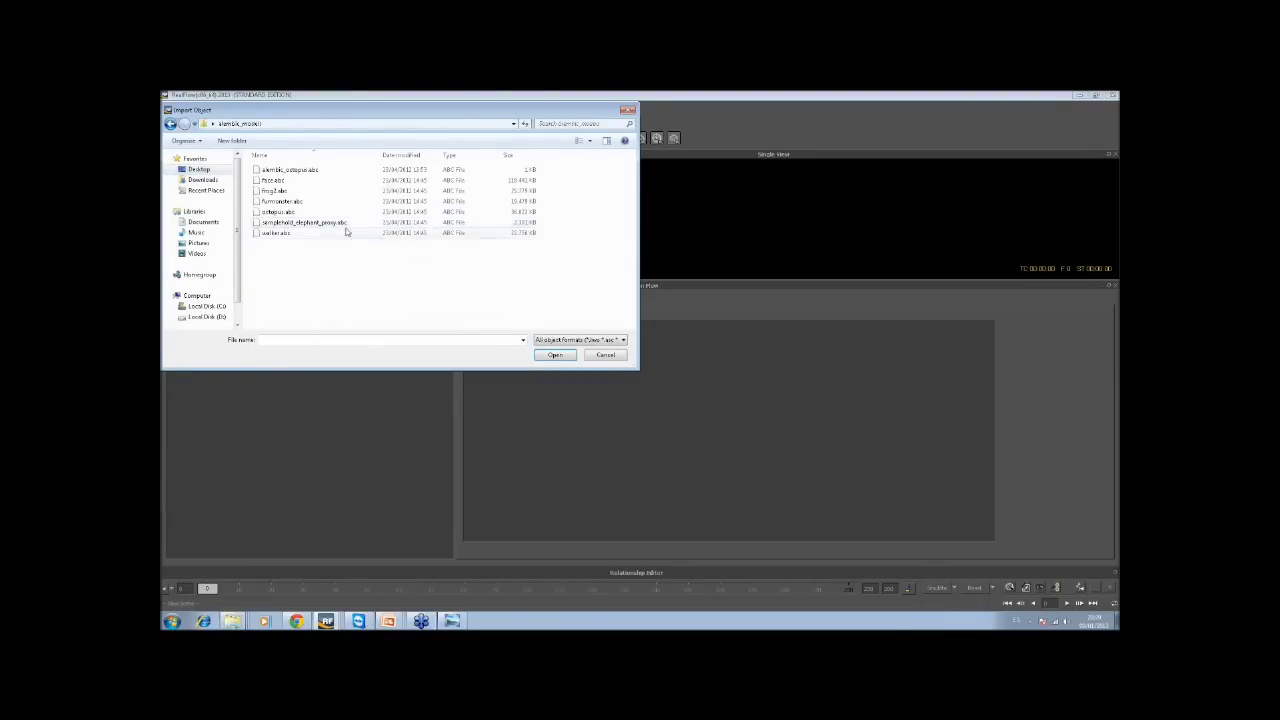
click(276, 233)
click(553, 355)
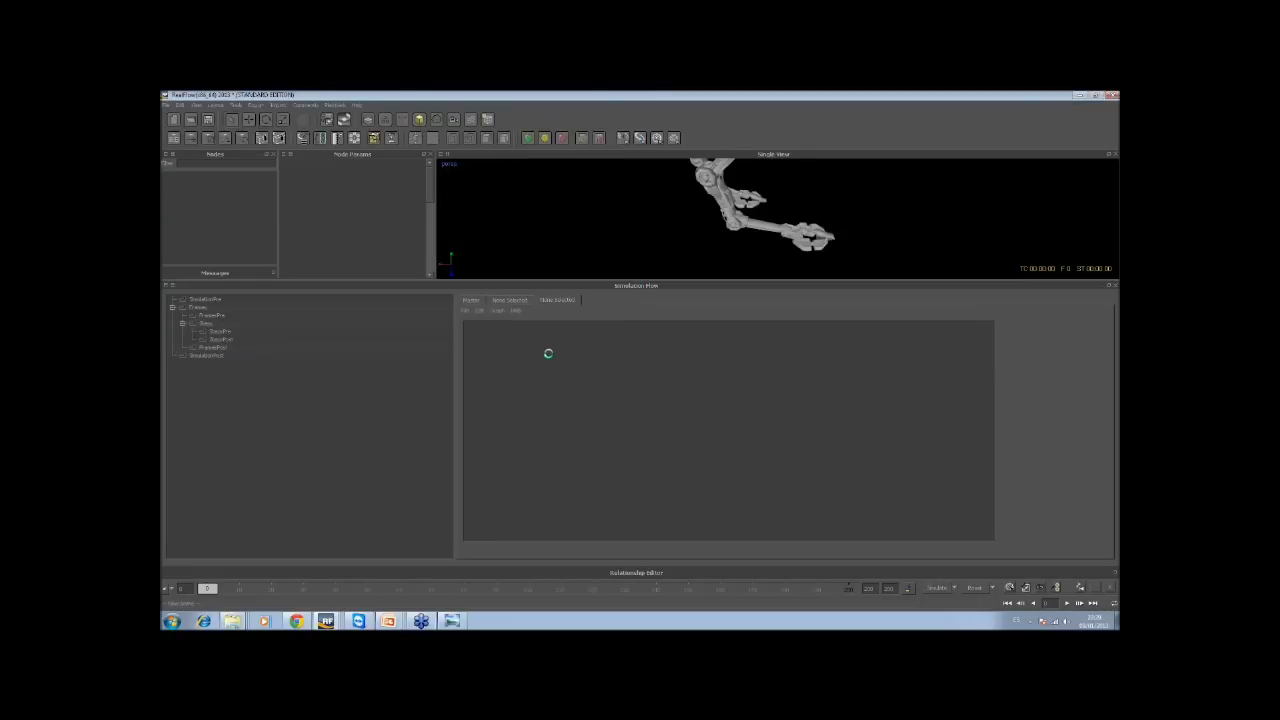
Enlarge the 3D viewport and view the whole imported walker while scrubbing the timeline
drag(797, 286, 700, 360)
mouse_move(206, 589)
mouse_down()
mouse_move(414, 600)
mouse_move(206, 600)
mouse_up()
alt+drag(704, 397, 628, 198)
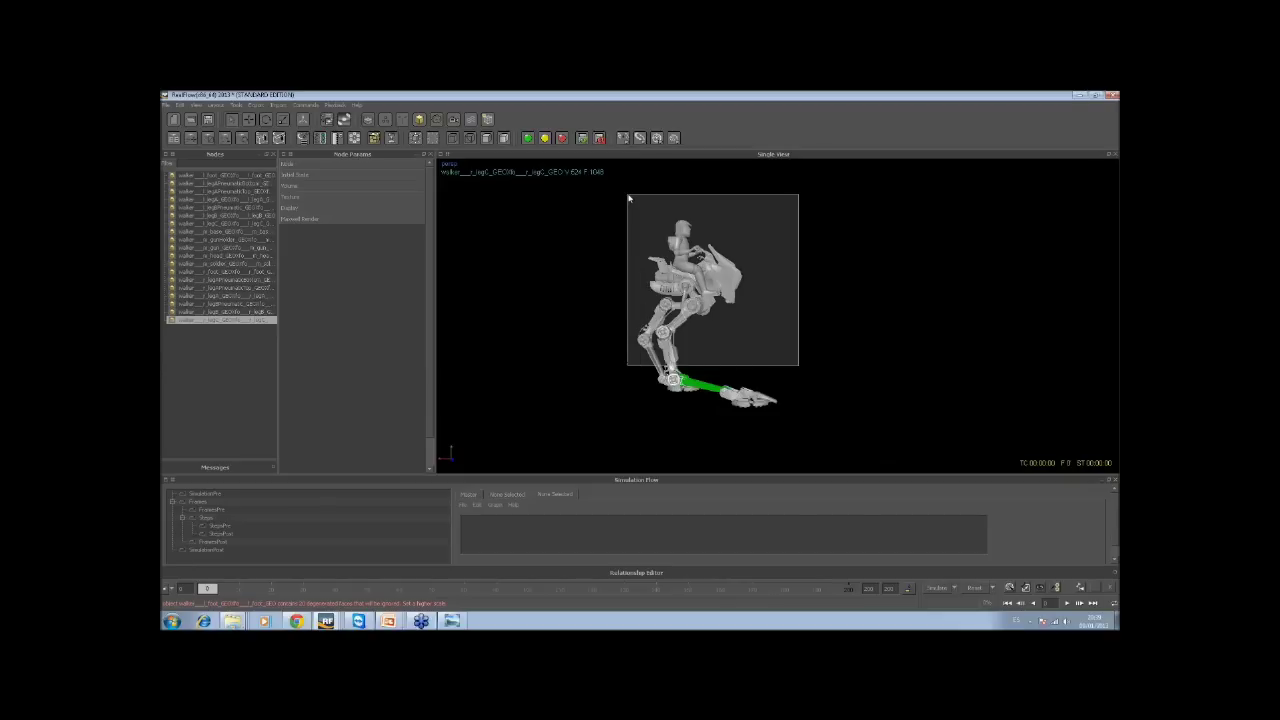
Box-select the walker's body and upper leg parts, delete them and undo the deletion
drag(628, 198, 628, 198)
key(Delete)
alt+drag(757, 326, 806, 364)
key(ctrl+z)
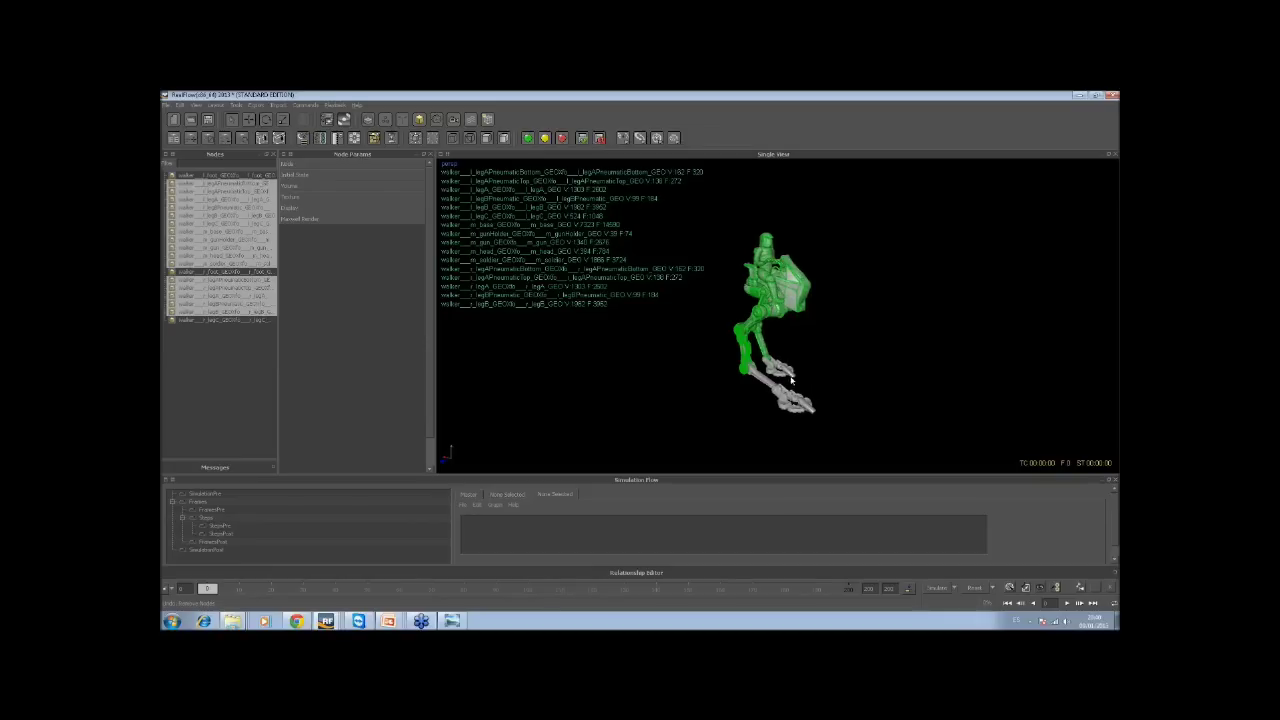
Duplicate the walker's left foot, move the copy away from the body and advance the timeline to frame 1
click(798, 382)
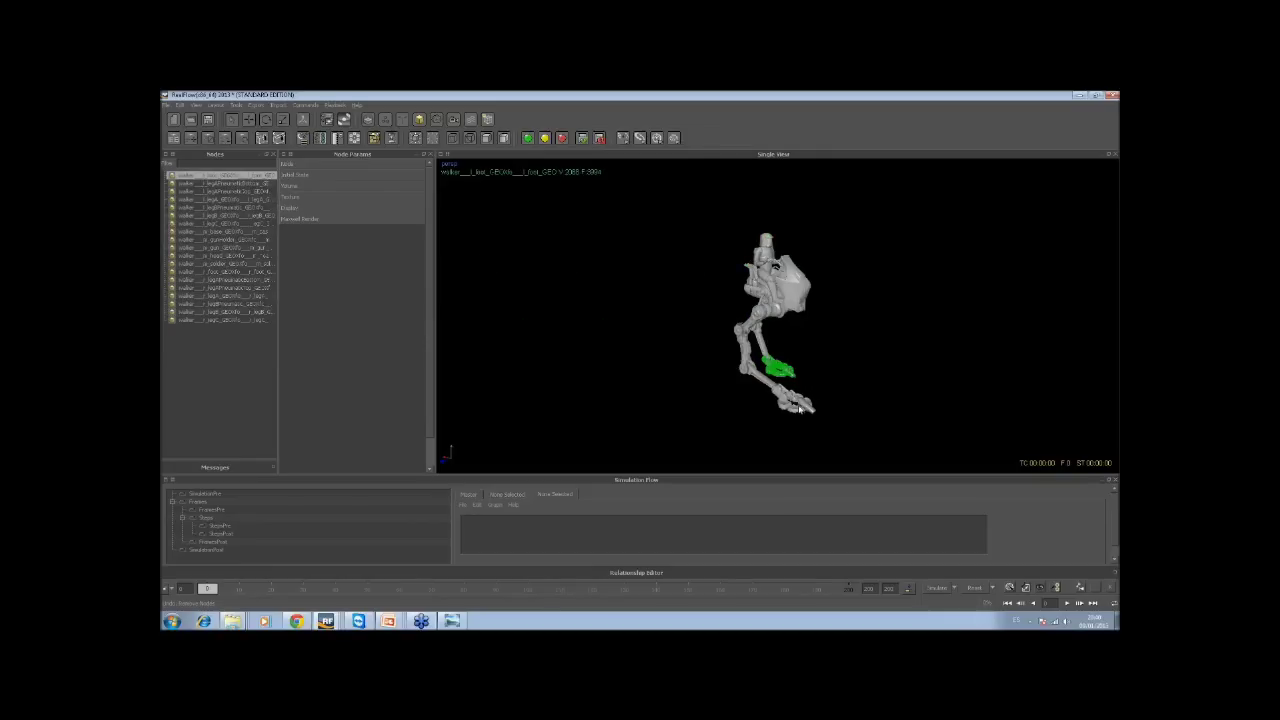
click(801, 401)
drag(629, 368, 712, 344)
mouse_move(213, 591)
mouse_down()
mouse_move(261, 591)
mouse_move(216, 590)
mouse_up()
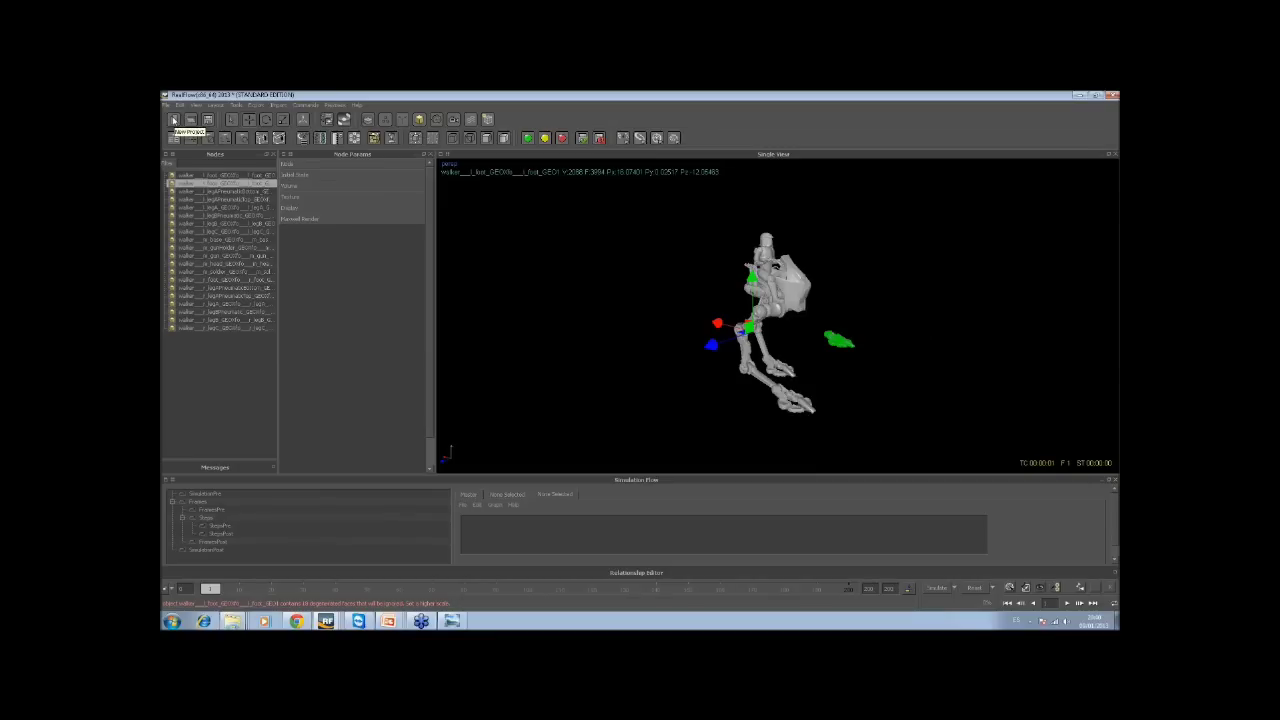
Discard the walker scene, start an empty one and dismiss the project management dialog
click(173, 119)
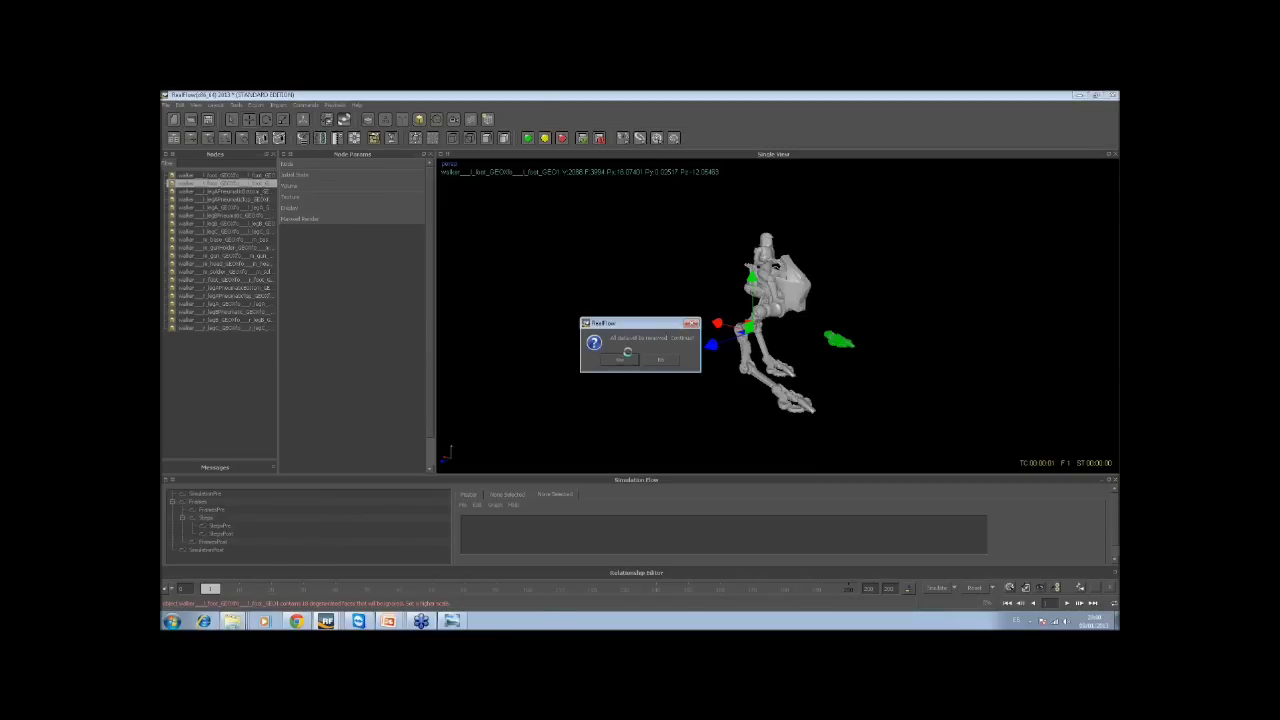
click(620, 359)
click(769, 256)
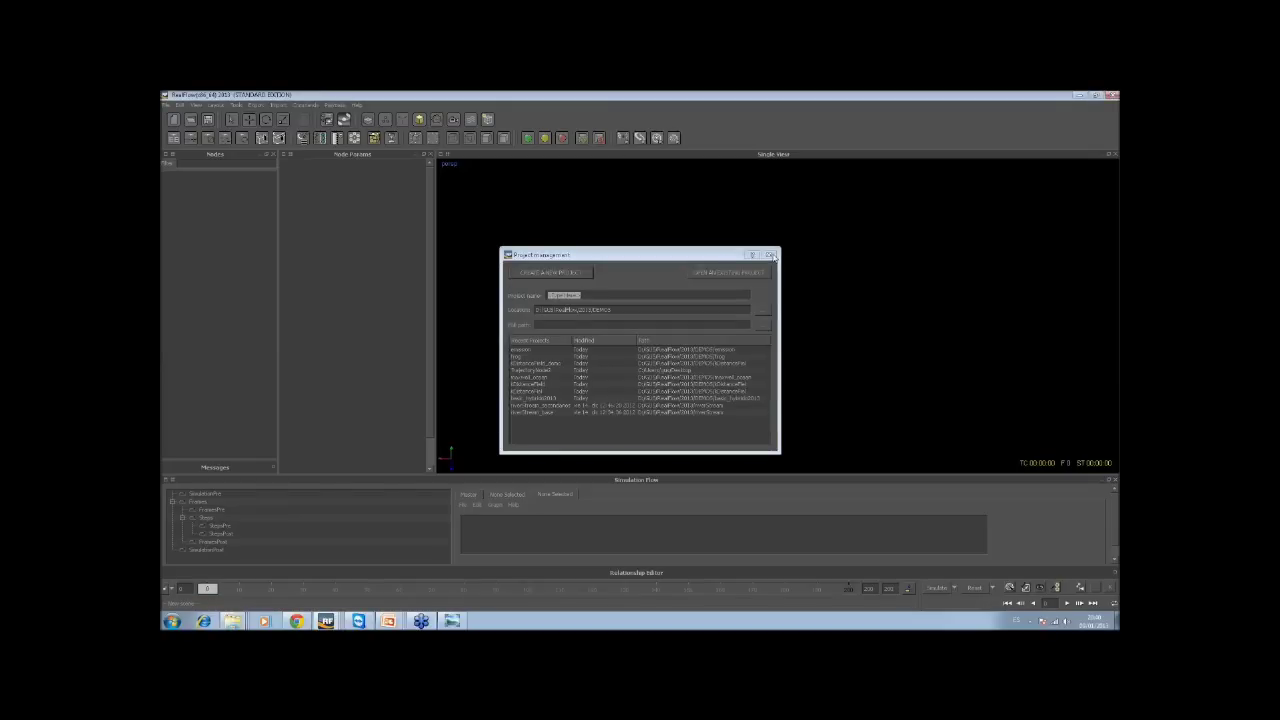
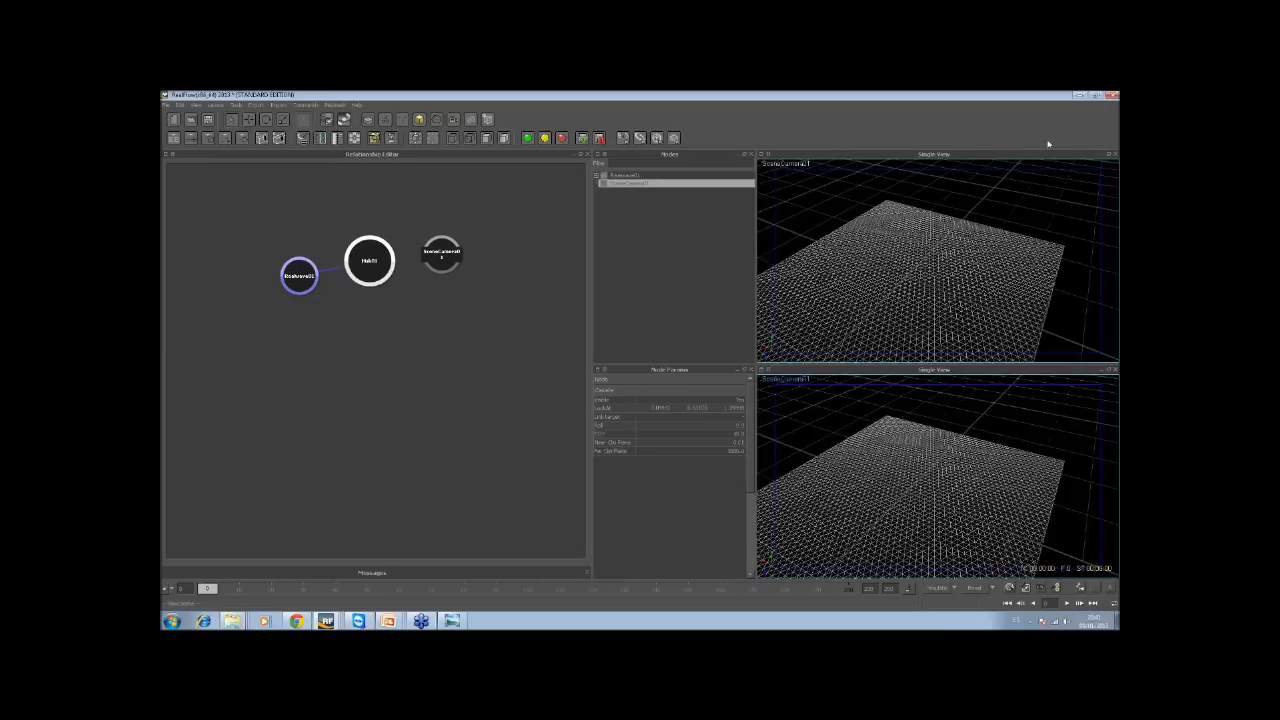
Shrink the application window and reposition the scene camera farther back to frame the entire RealWave surface
drag(1008, 100, 1013, 103)
alt+drag(991, 237, 948, 310)
scroll(884, 343, down, 5)
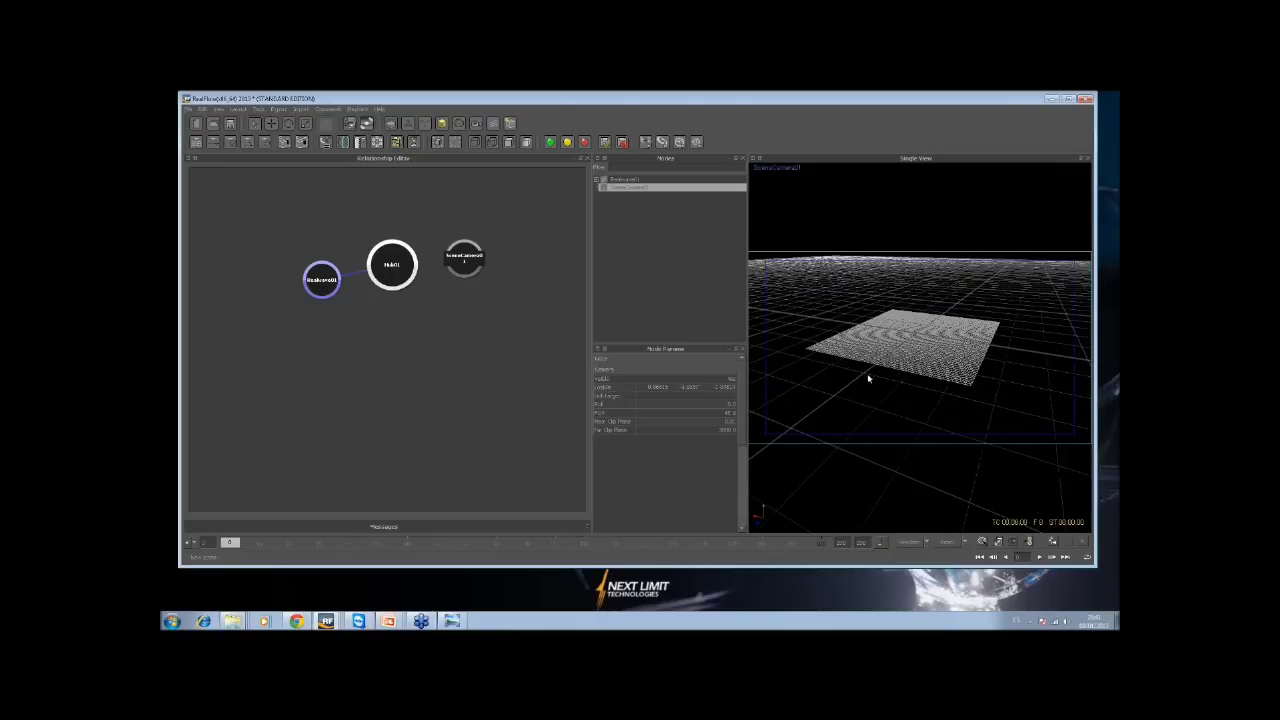
Add a Statistical Spectrum wave to the RealWave surface and reset the simulation
click(622, 180)
right_click(622, 181)
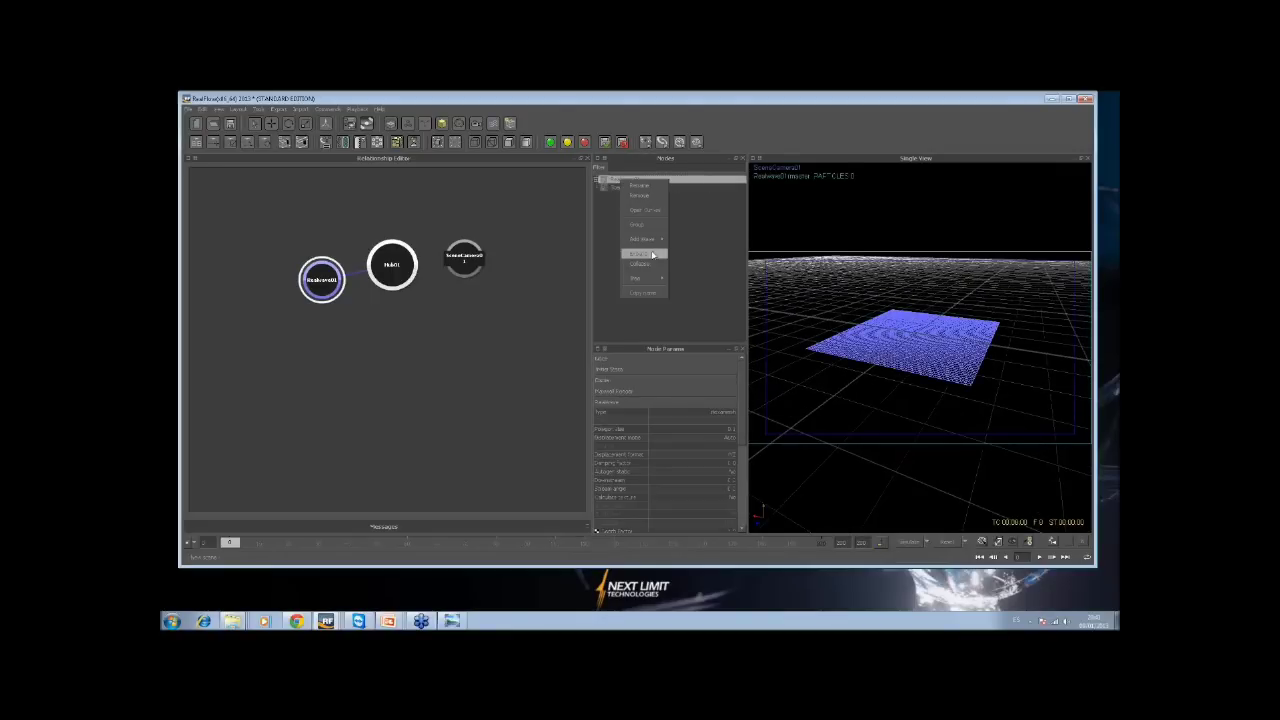
mouse_move(645, 239)
click(707, 281)
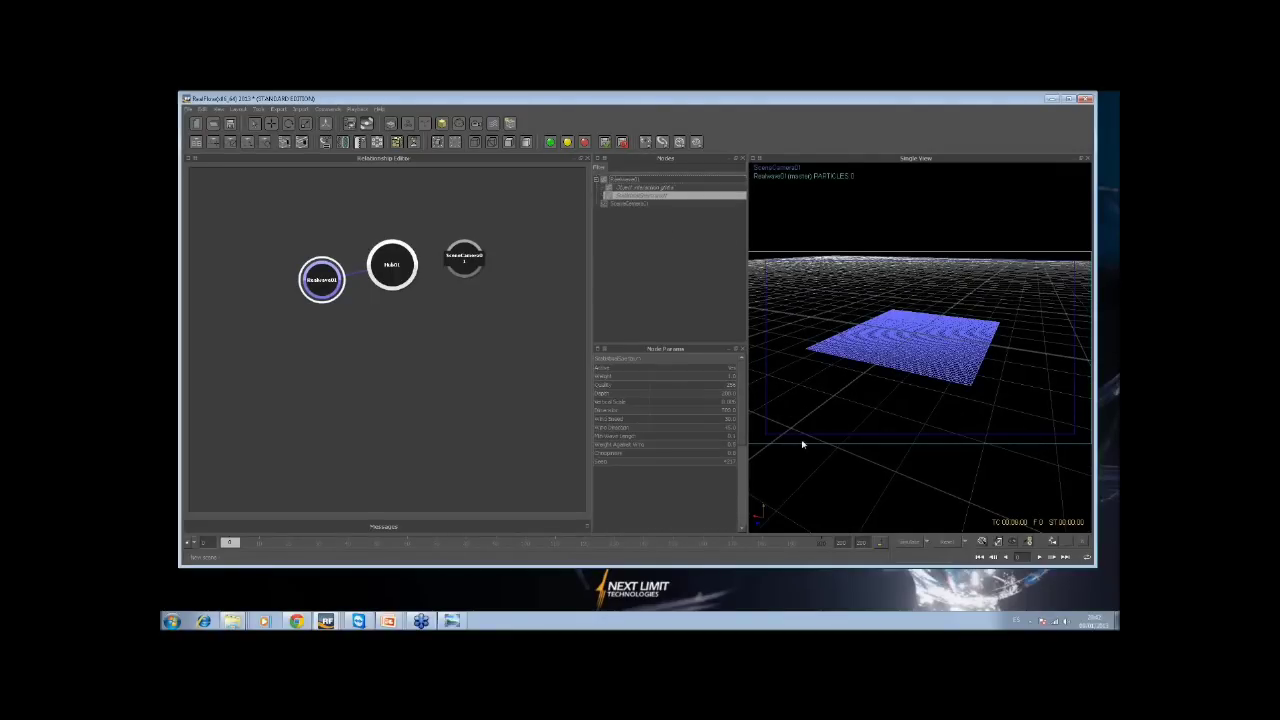
click(946, 542)
click(630, 364)
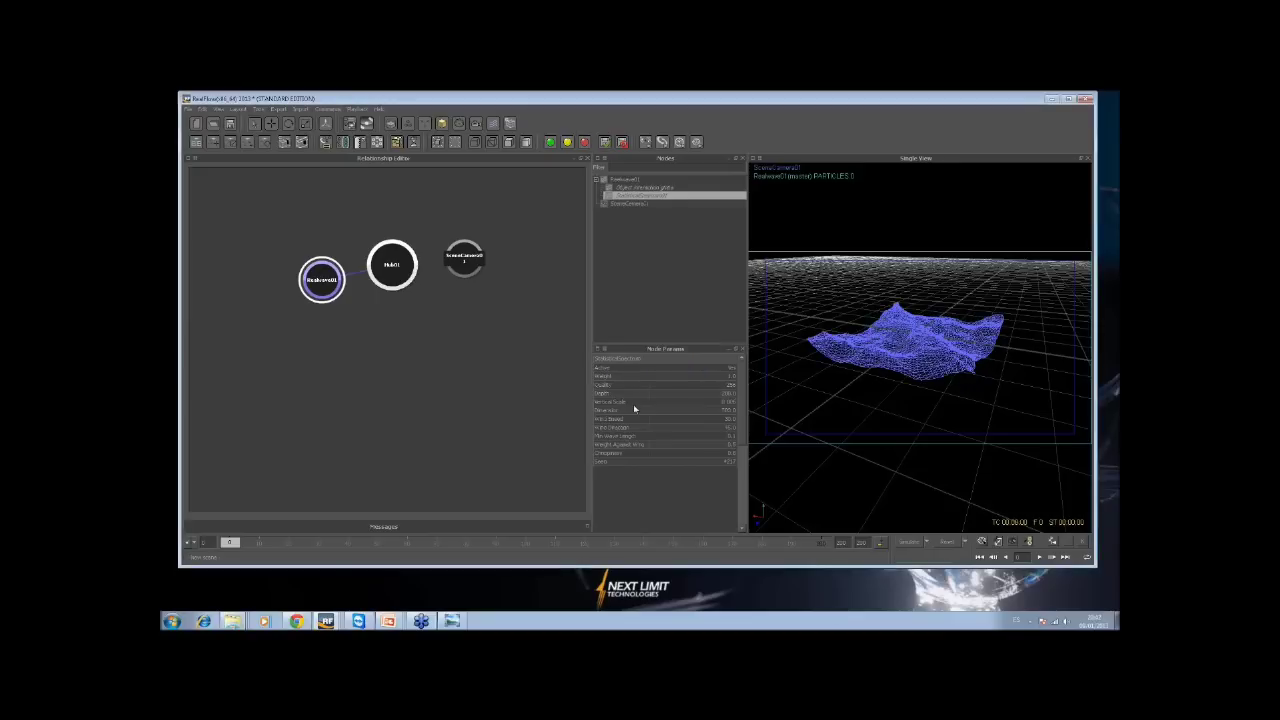
Maximize the window, widen the viewport and assign the water_ocean Maxwell material to the RealWave surface
click(624, 179)
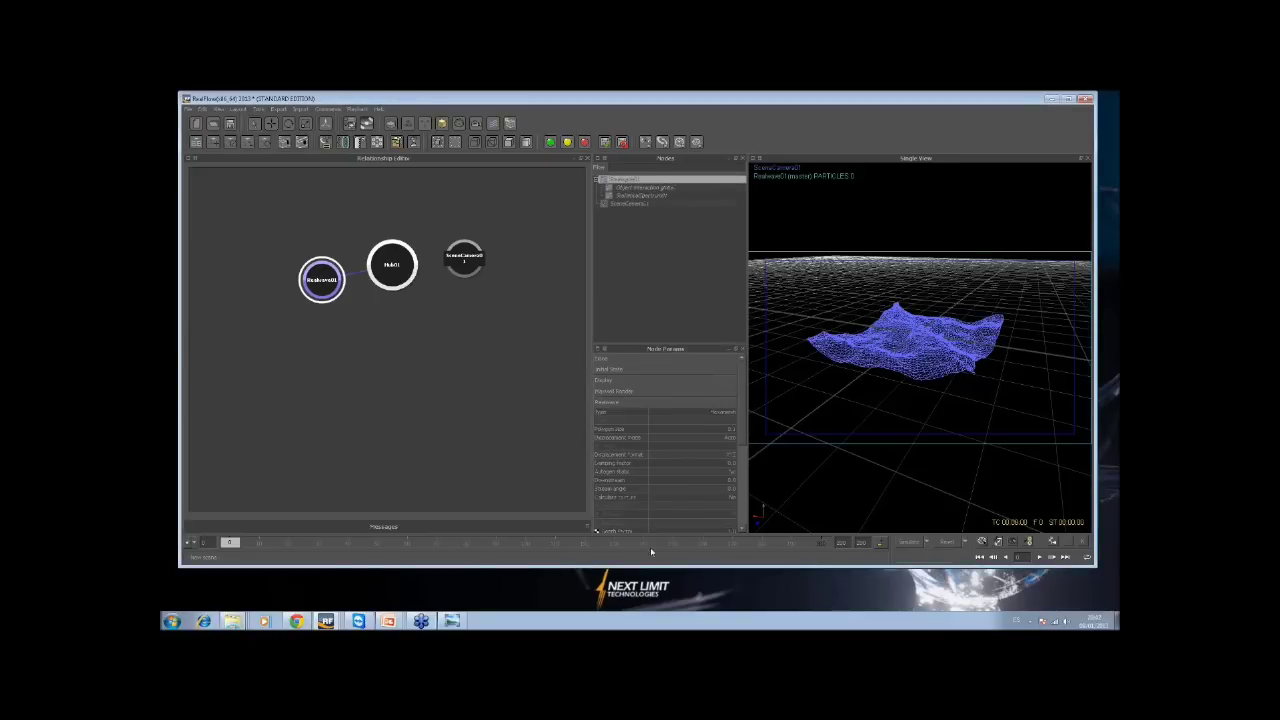
click(1068, 99)
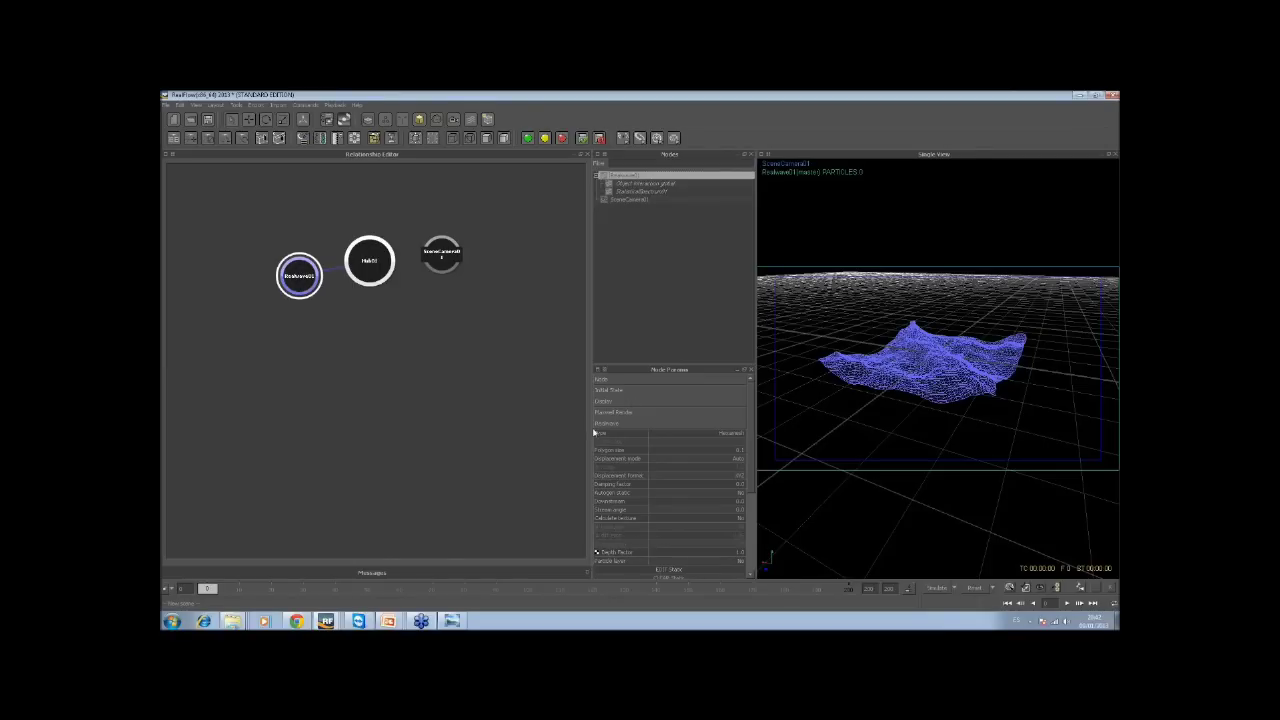
drag(413, 438, 402, 441)
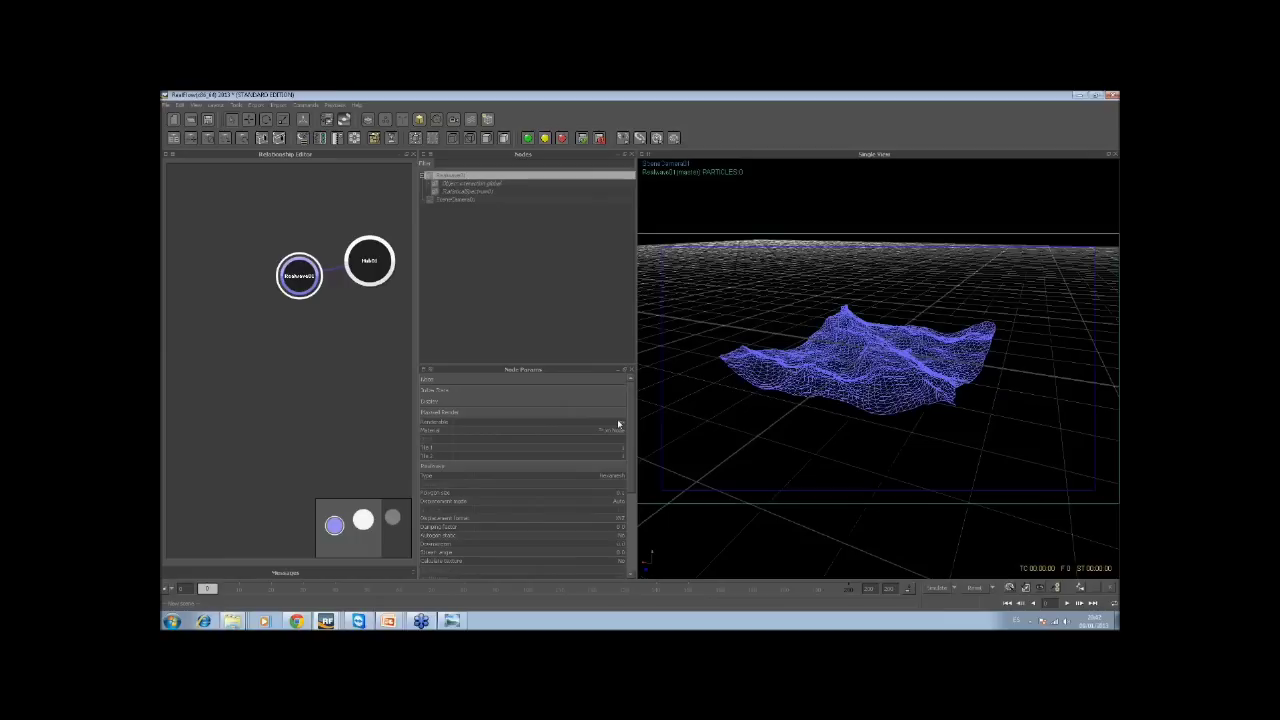
click(621, 430)
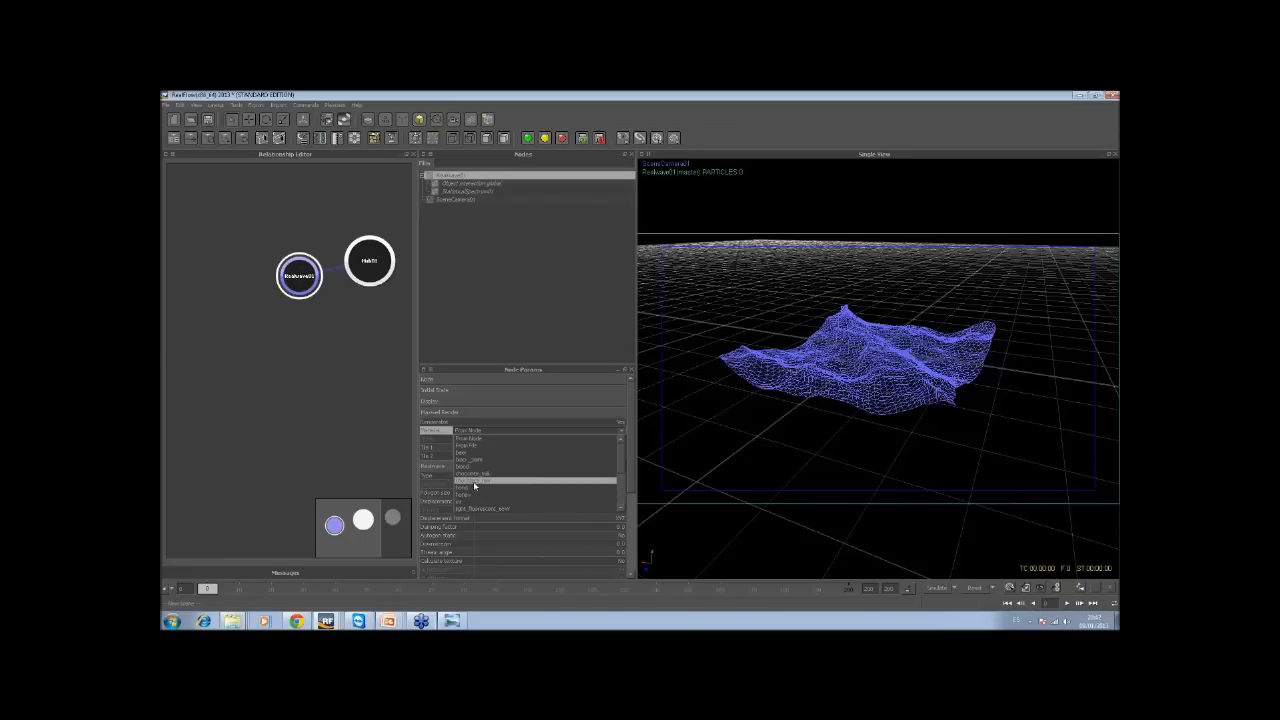
scroll(480, 475, down, 4)
click(481, 484)
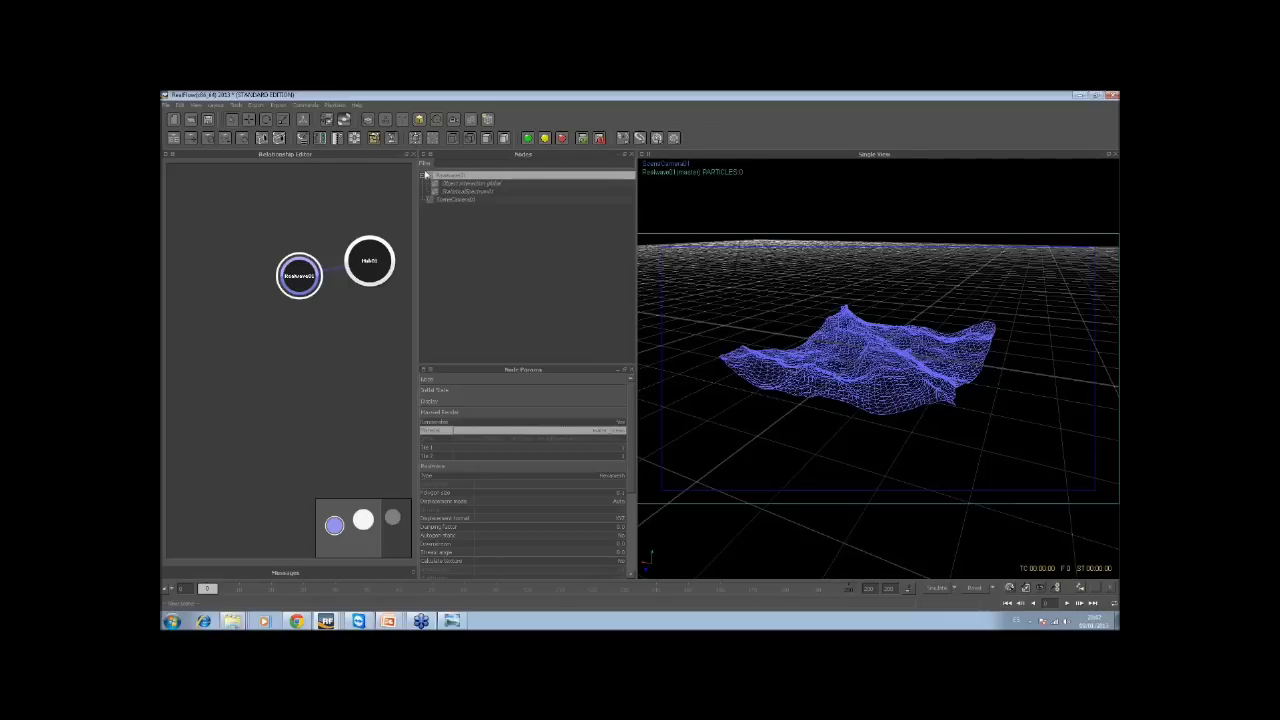
Adjust the quality in the Maxwell render parameters and start an interactive Maxwell preview of the surface
click(326, 120)
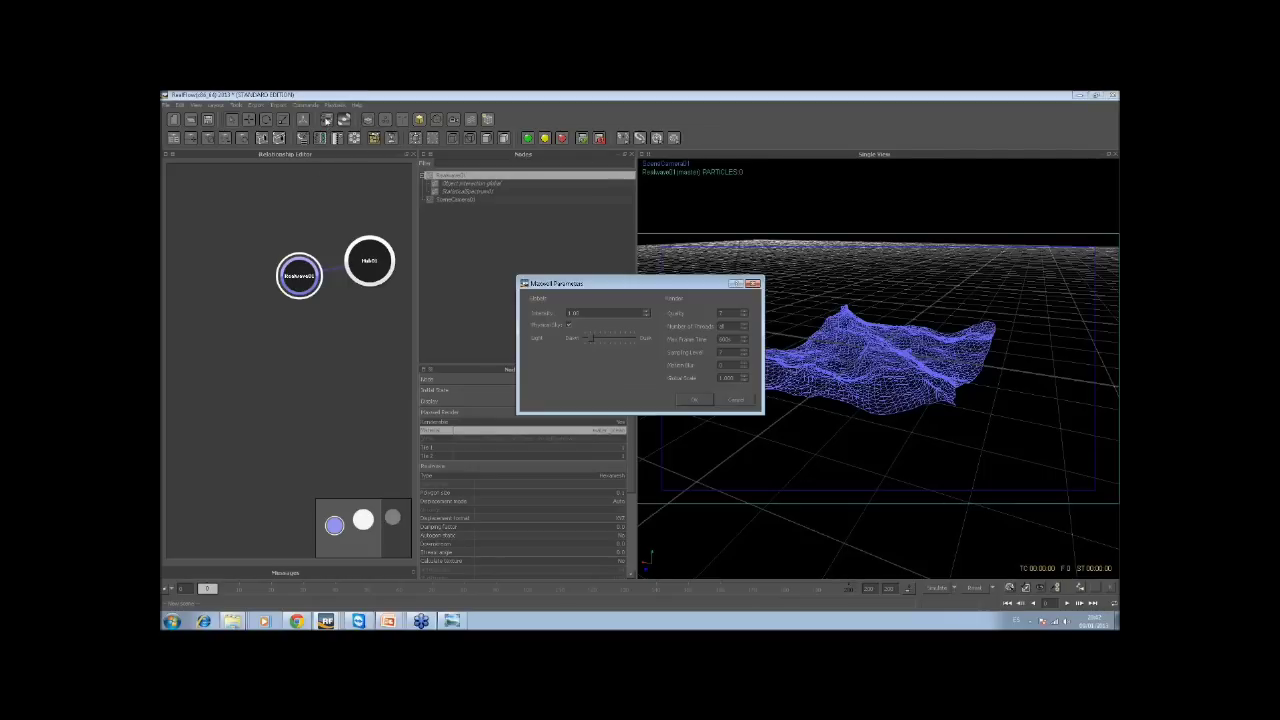
drag(606, 278, 388, 256)
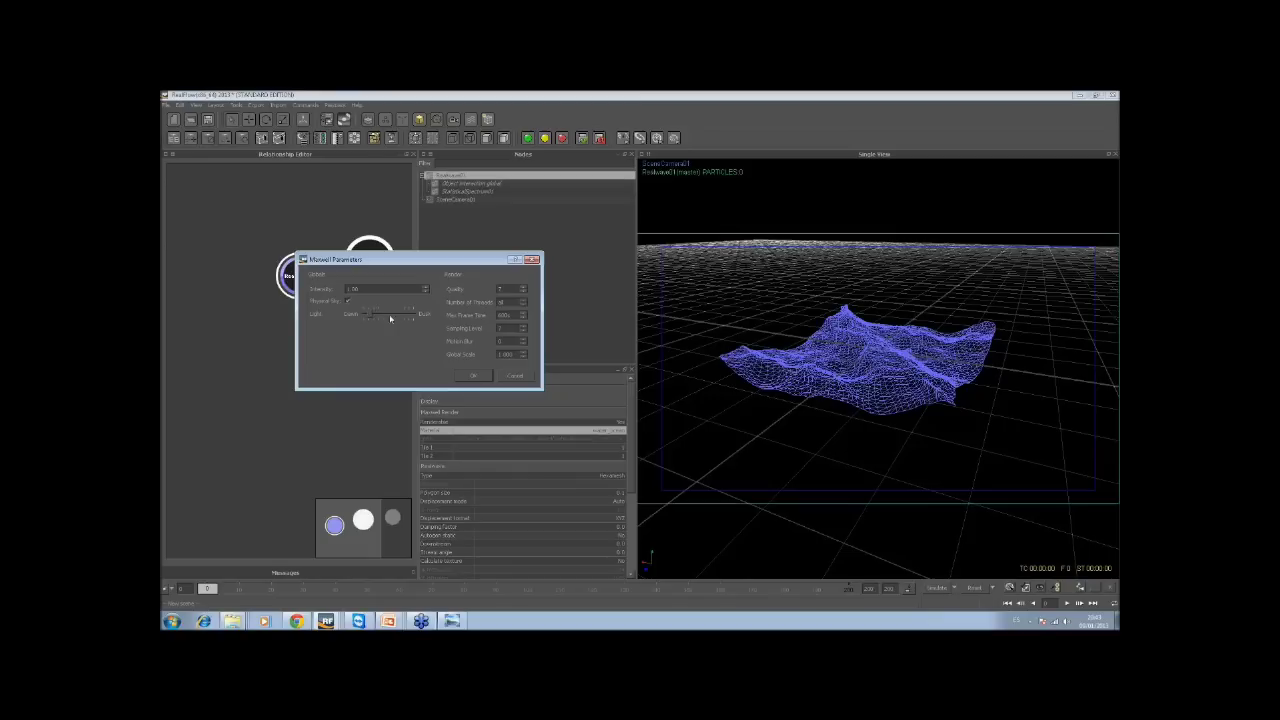
double_click(499, 289)
key(Tab)
click(463, 379)
click(470, 376)
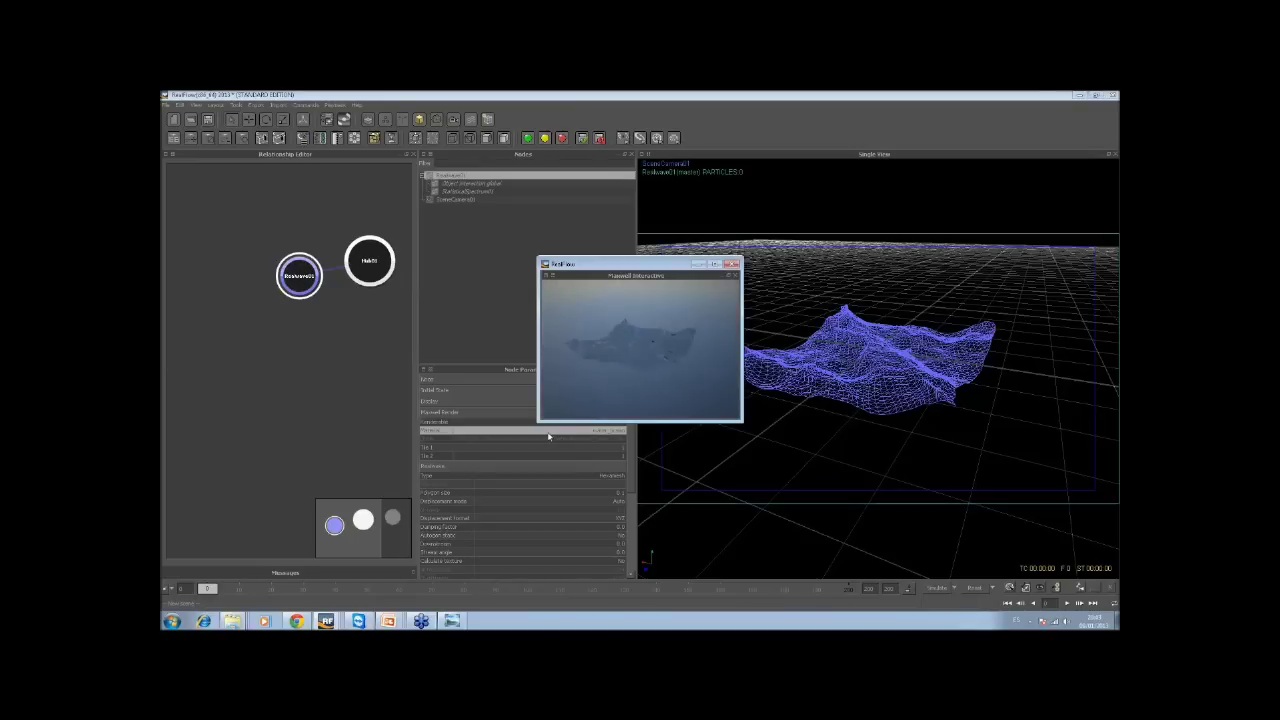
Enlarge the Maxwell preview, inspect the rendered RealWave surface from another camera angle and close the preview
drag(540, 424, 298, 468)
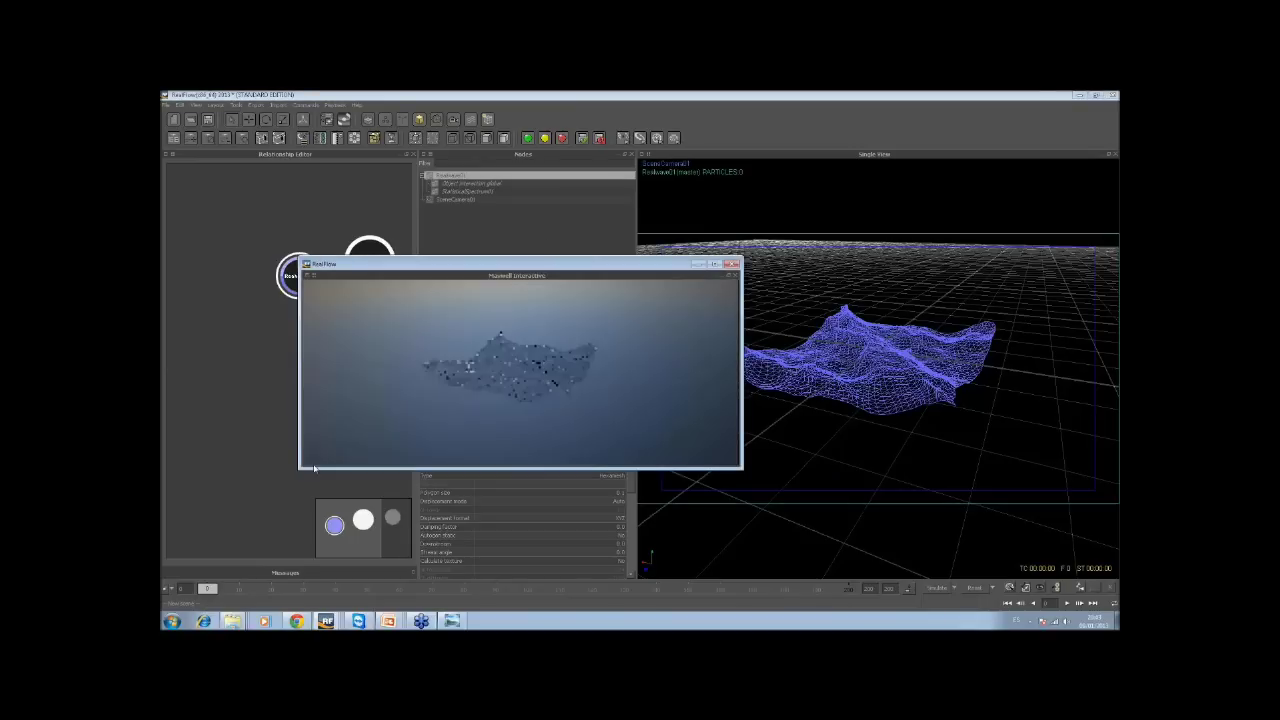
mouse_move(549, 380)
mouse_down()
mouse_move(531, 394)
mouse_move(558, 393)
mouse_up()
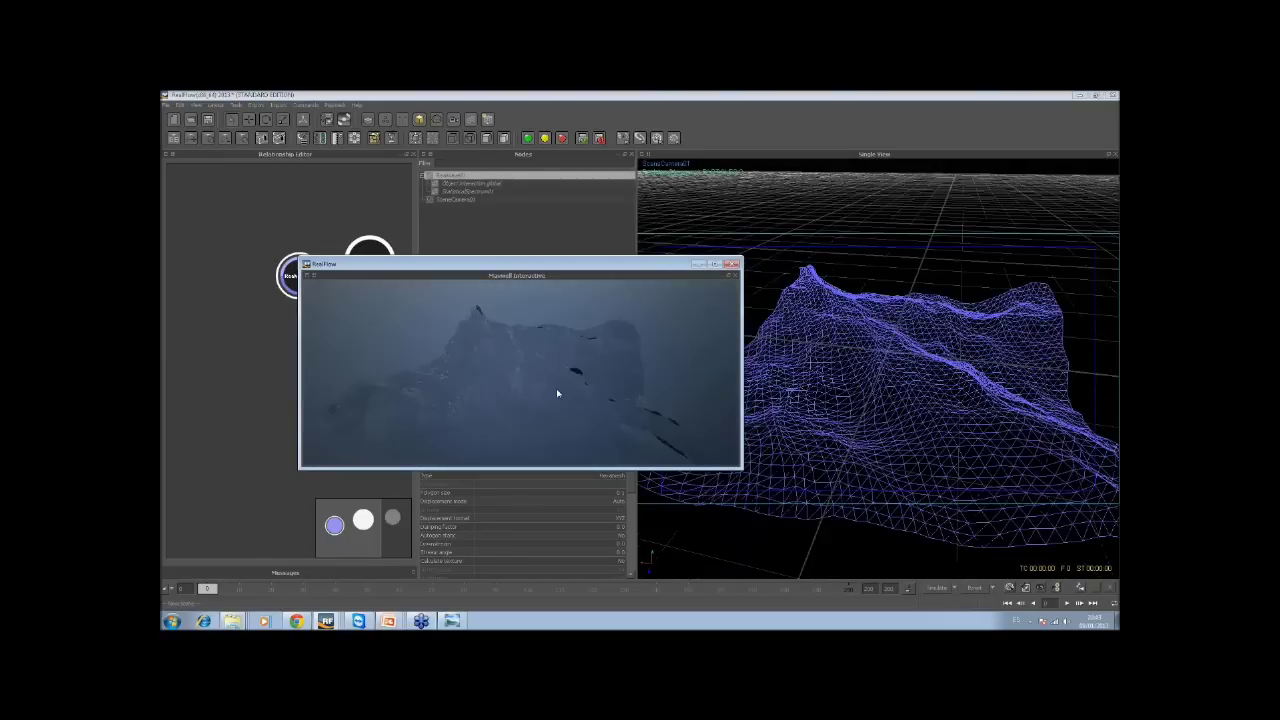
scroll(557, 393, down, 3)
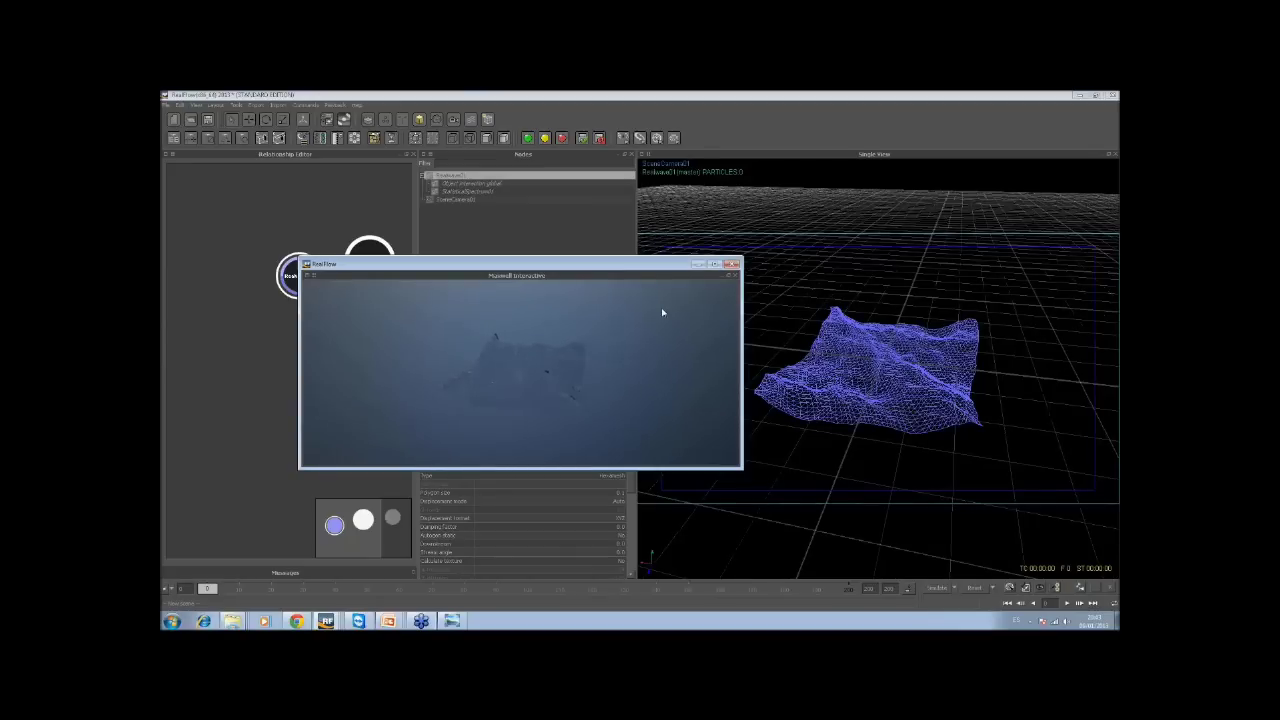
click(732, 264)
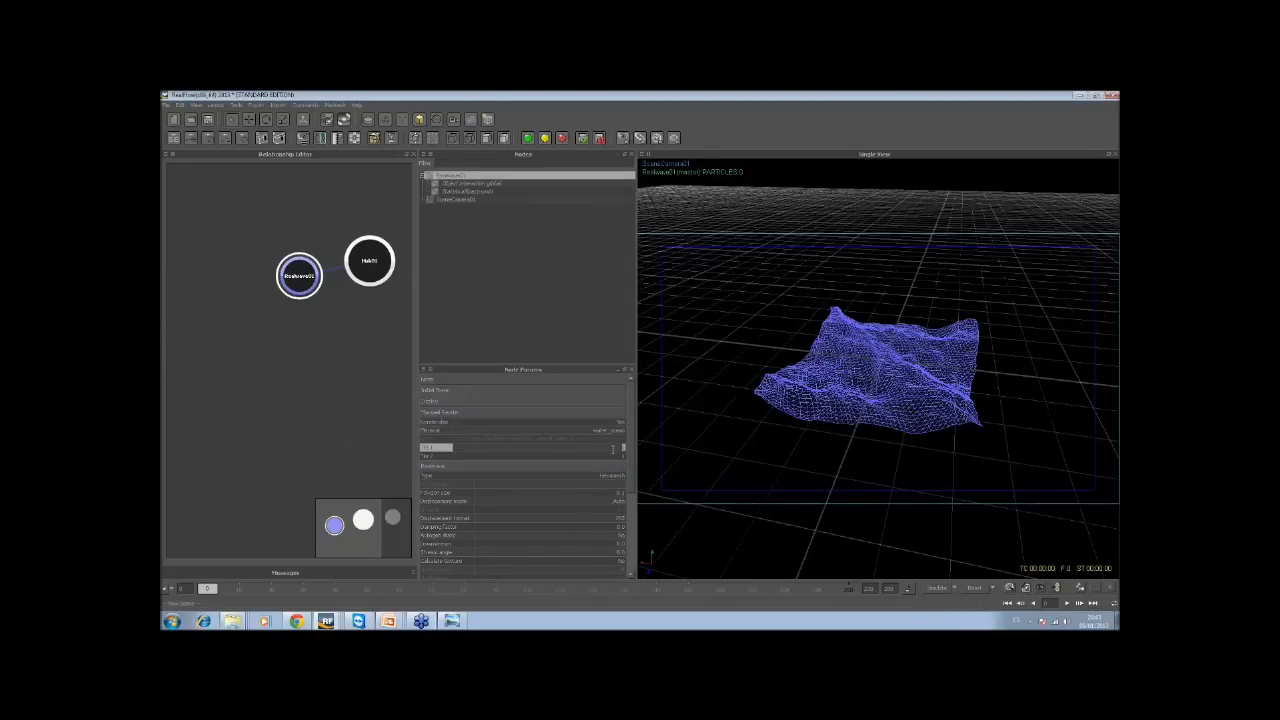
Tile the RealWave surface in both directions for Maxwell and preview the extended ocean from a low camera angle
click(607, 456)
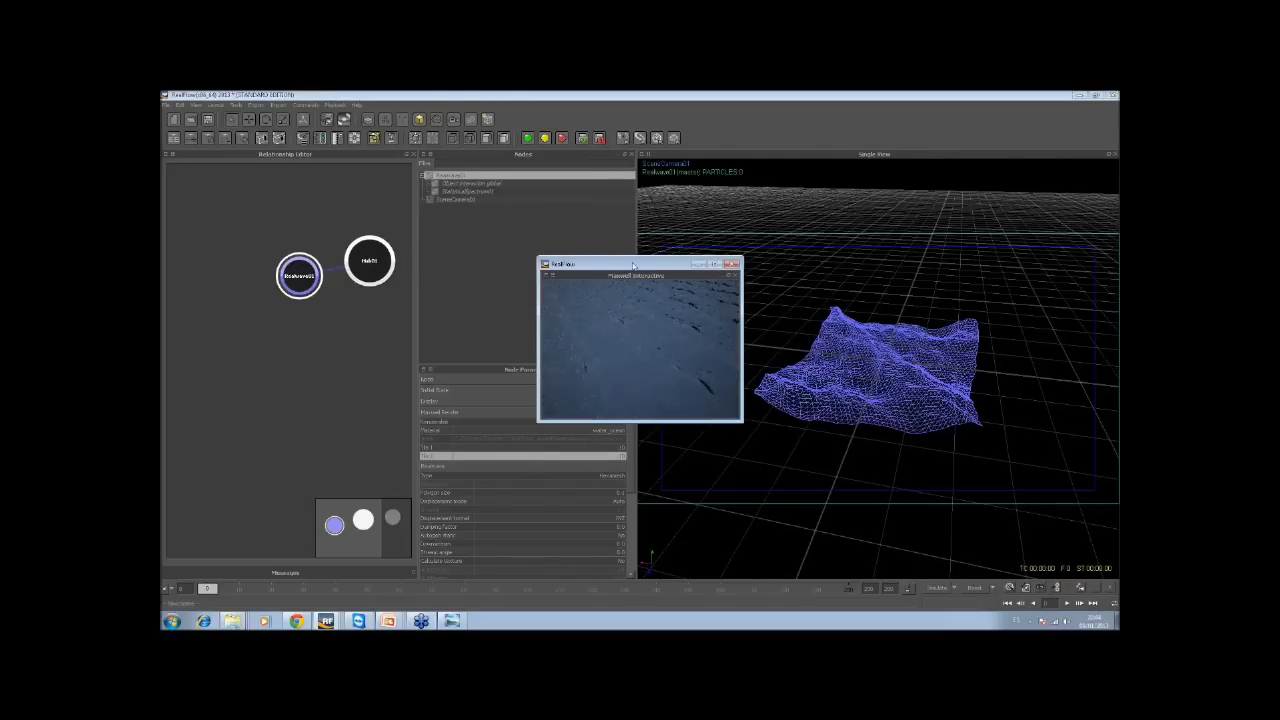
drag(537, 256, 284, 163)
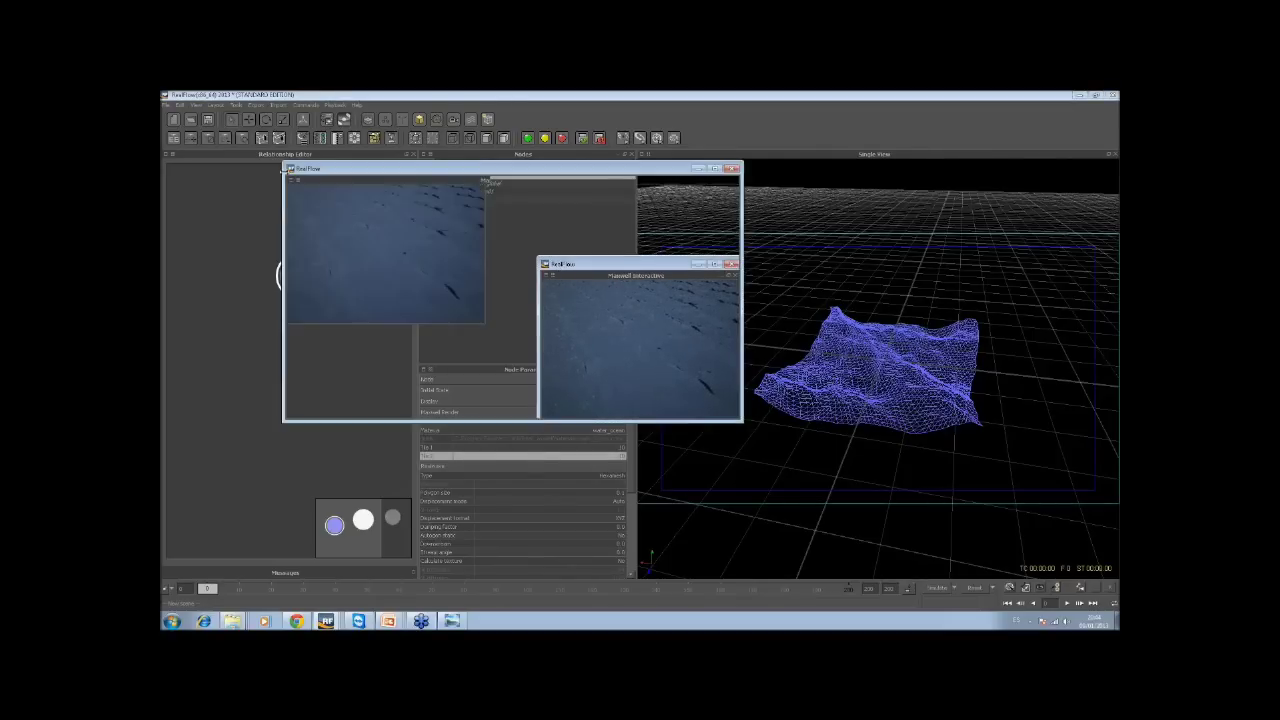
drag(498, 315, 491, 366)
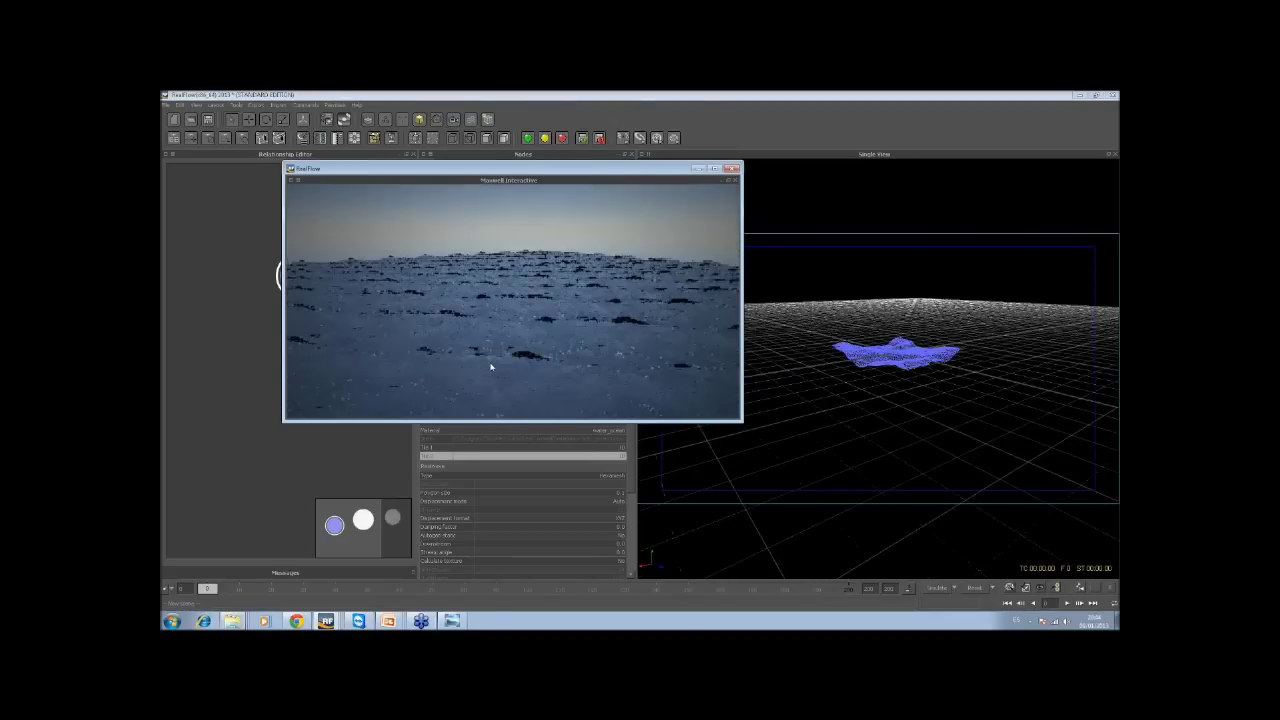
click(731, 168)
Add a plane to the scene and move it about 6 units down, beneath the RealWave surface
click(419, 119)
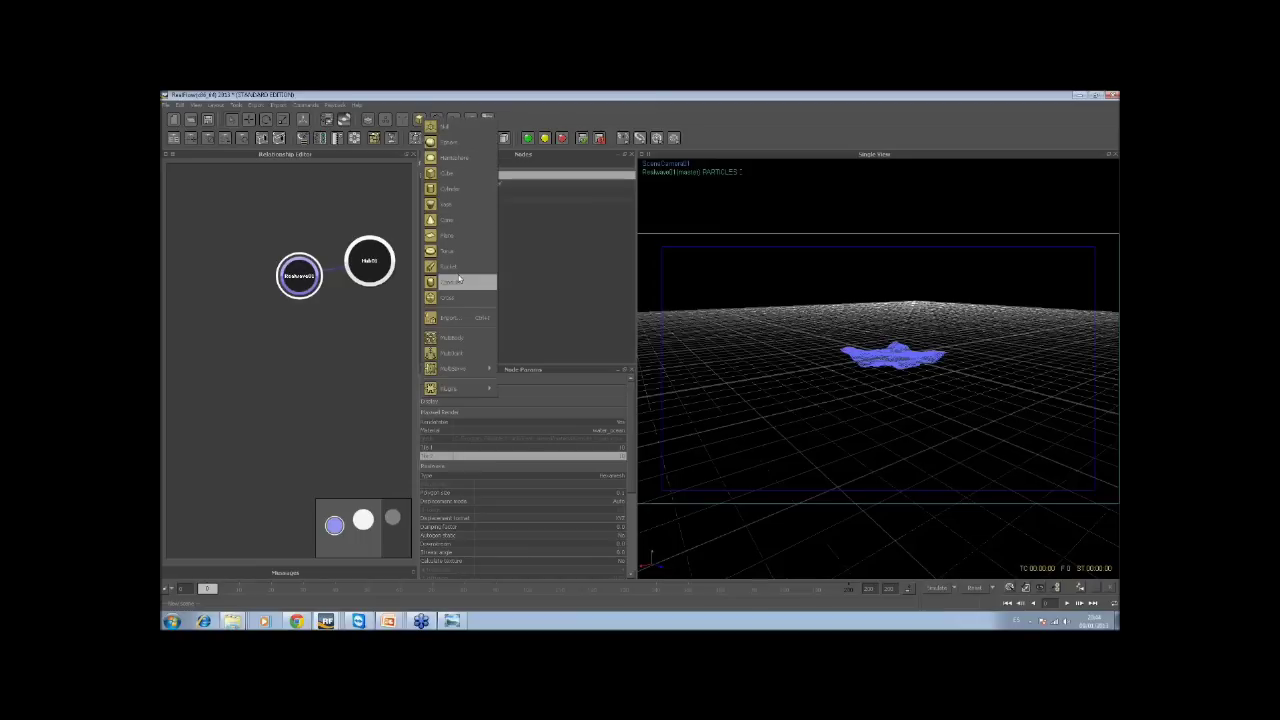
click(473, 236)
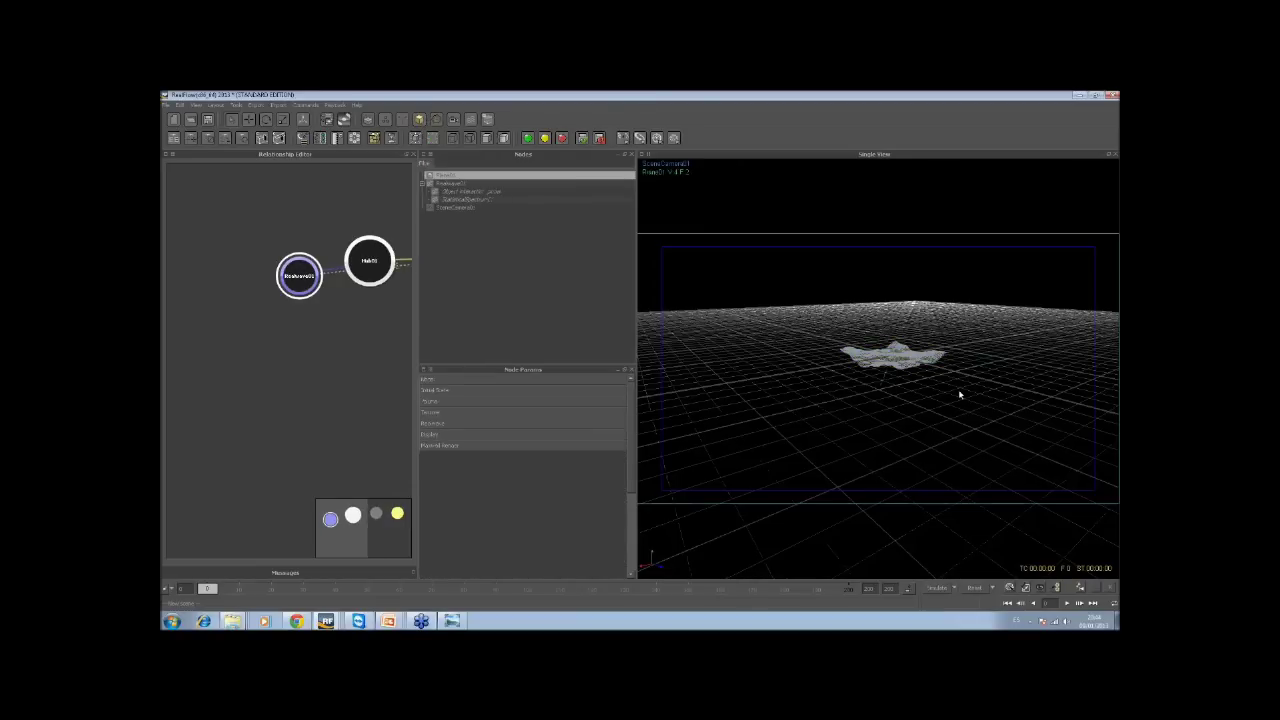
drag(929, 373, 1071, 420)
drag(853, 366, 703, 394)
key(w)
drag(895, 341, 895, 421)
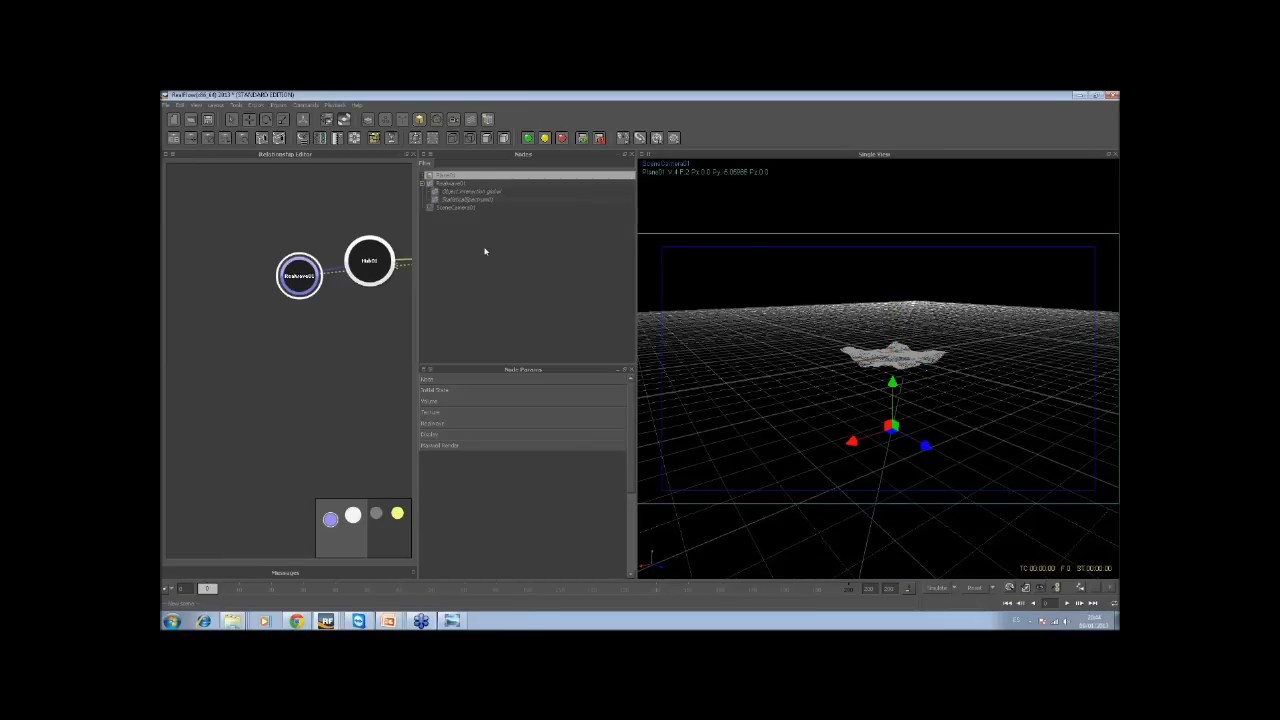
Preview the ocean with the plane beneath it in an enlarged Maxwell Interactive window, viewing it from near water level
drag(742, 428, 1049, 589)
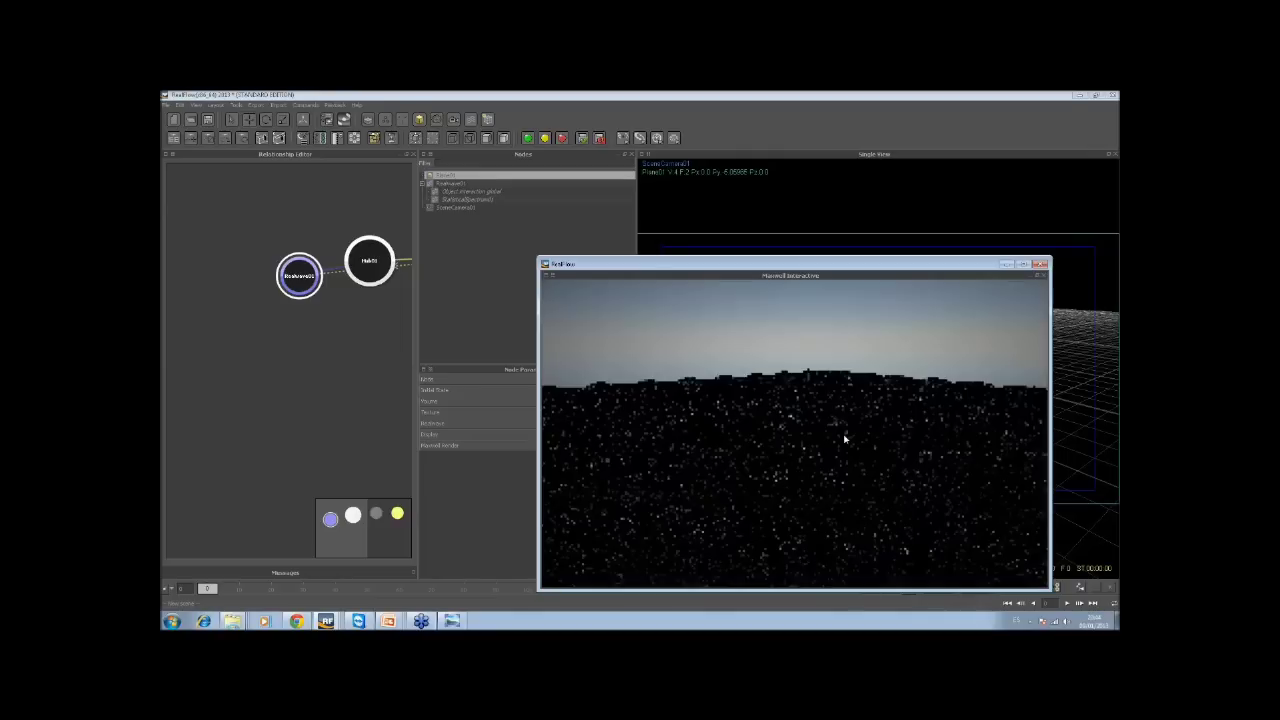
drag(822, 484, 806, 489)
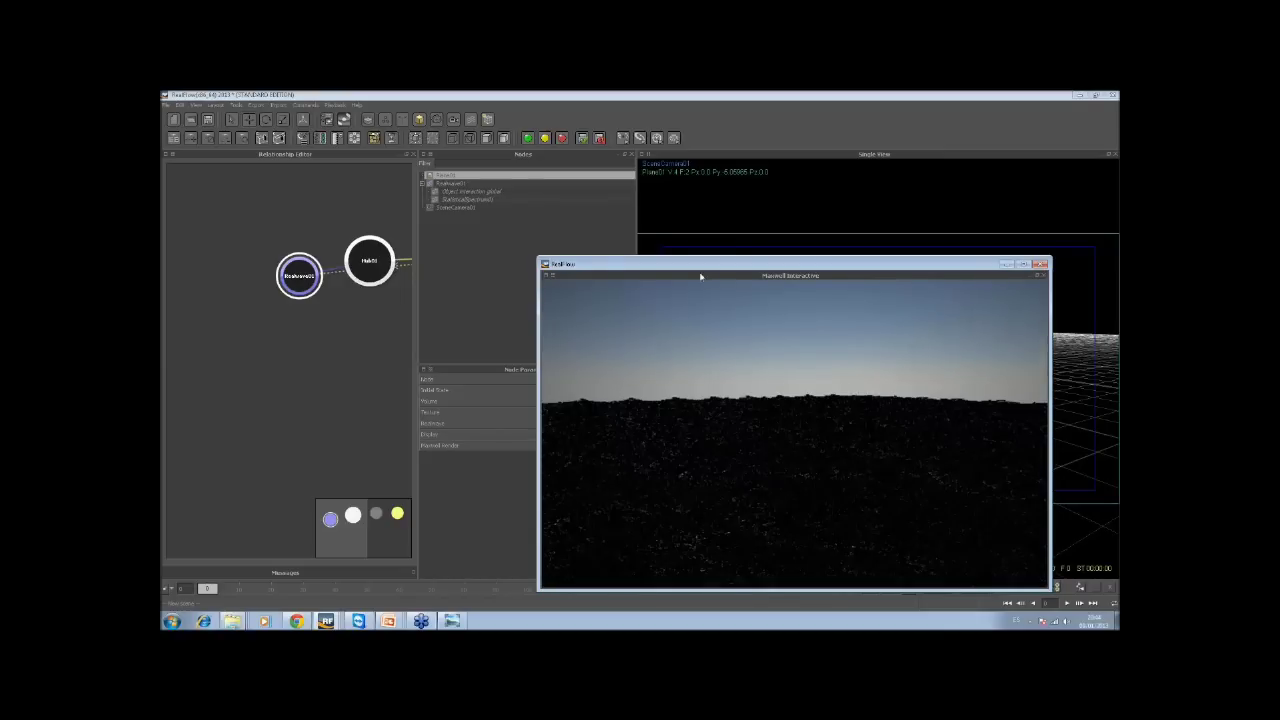
drag(700, 276, 615, 222)
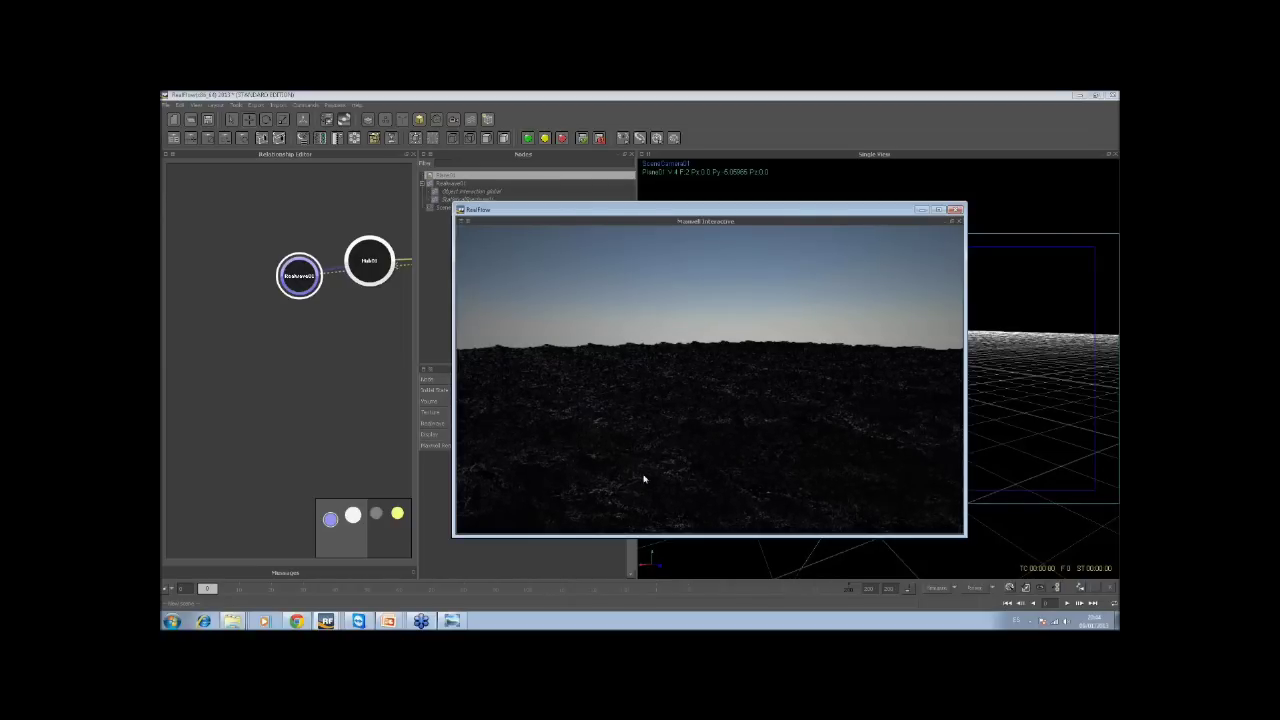
alt+drag(631, 477, 650, 478)
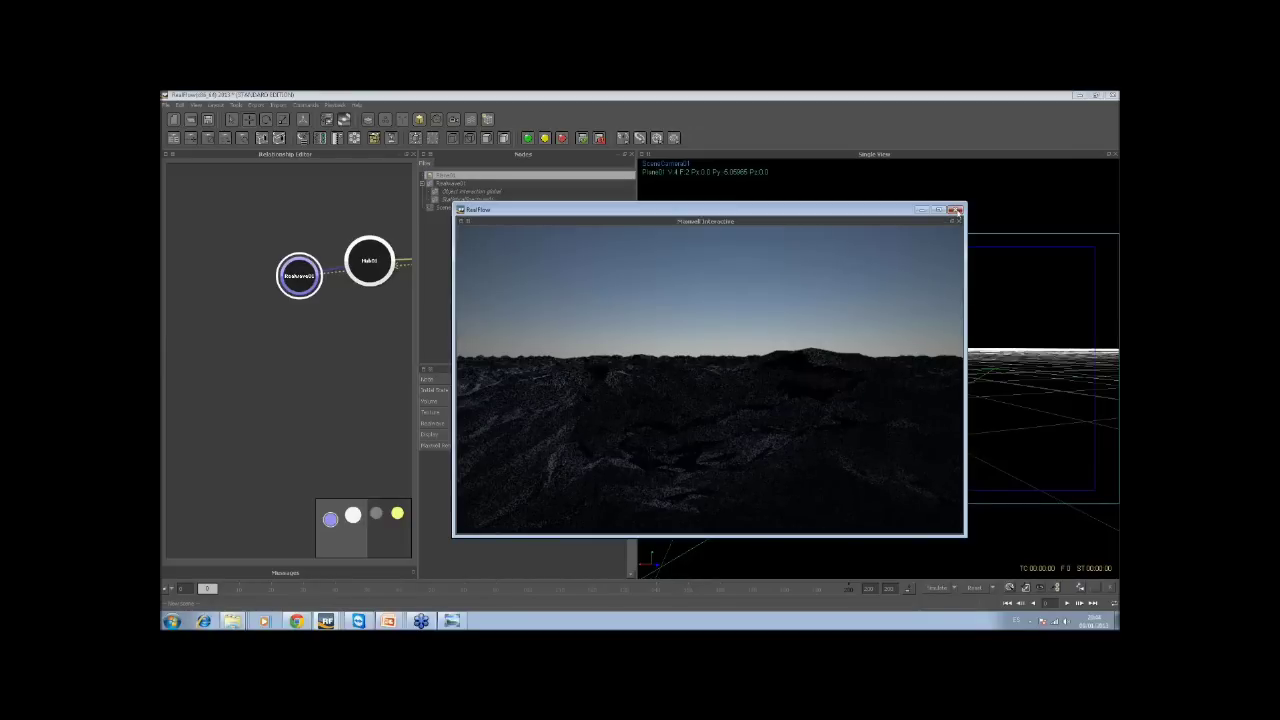
click(955, 210)
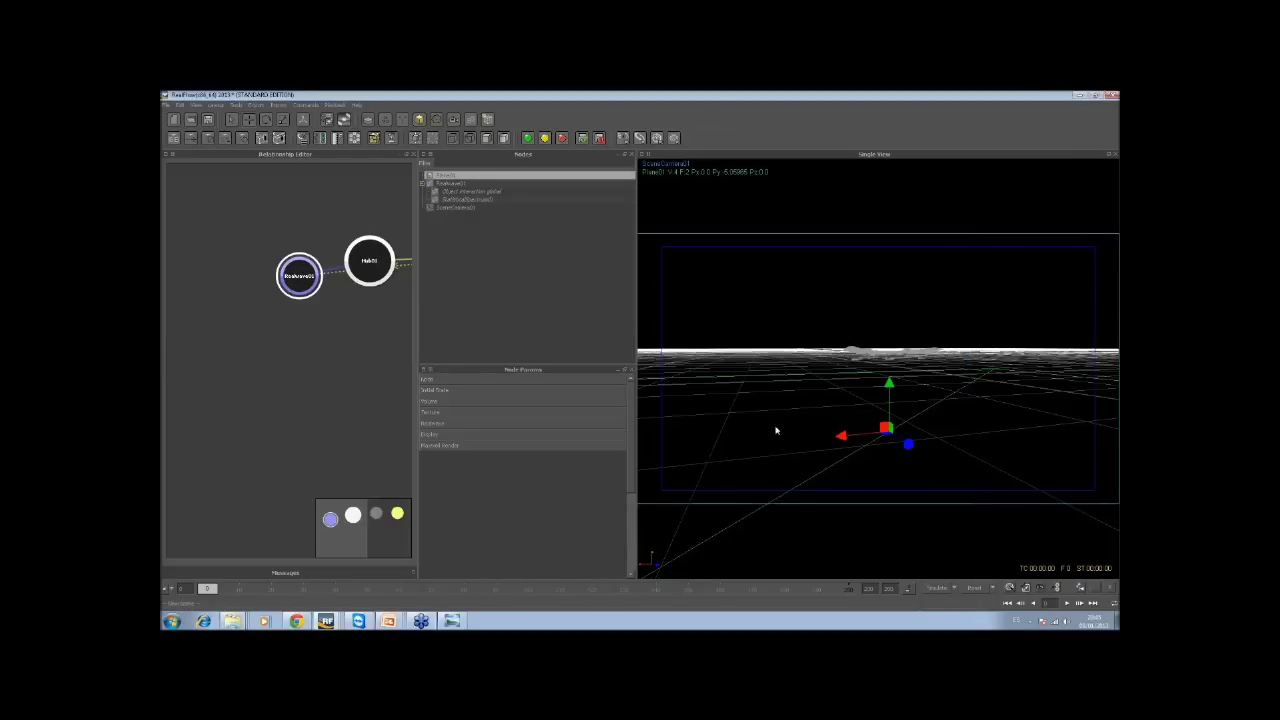
Replace the RealWave surface with a circle emitter and rotate the emitter to a tilted angle
click(461, 184)
key(Delete)
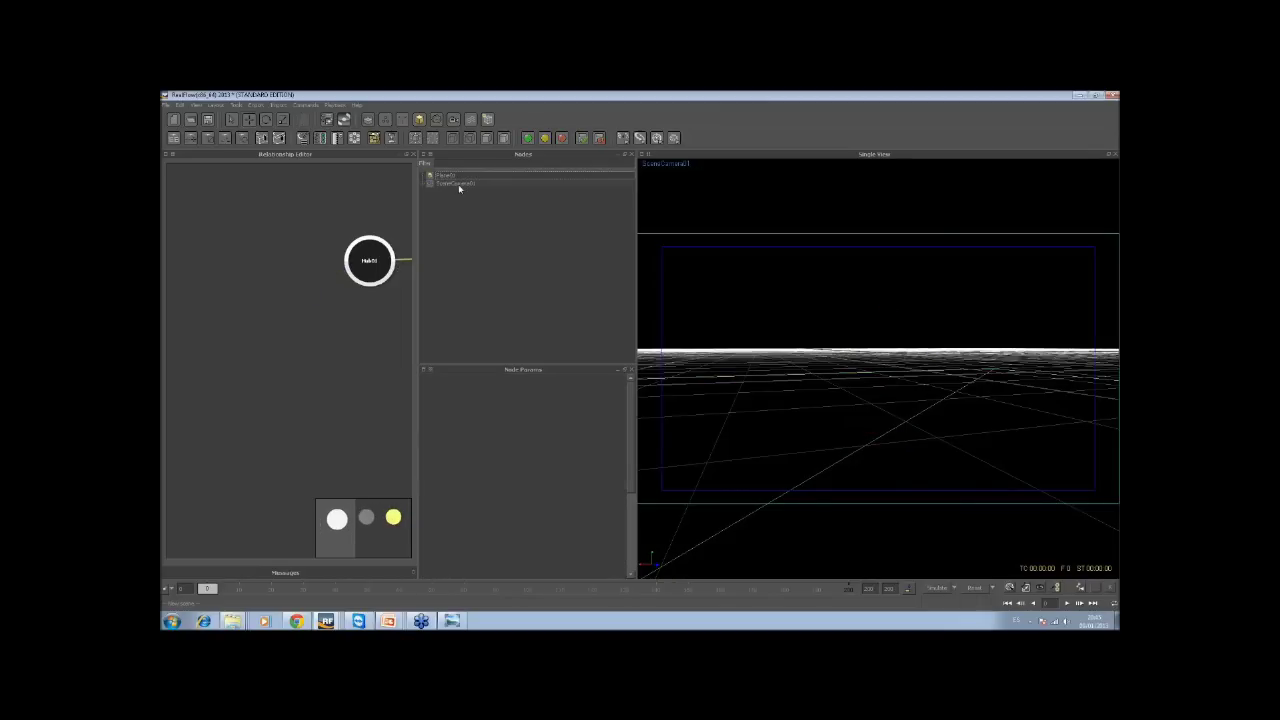
click(422, 120)
click(415, 146)
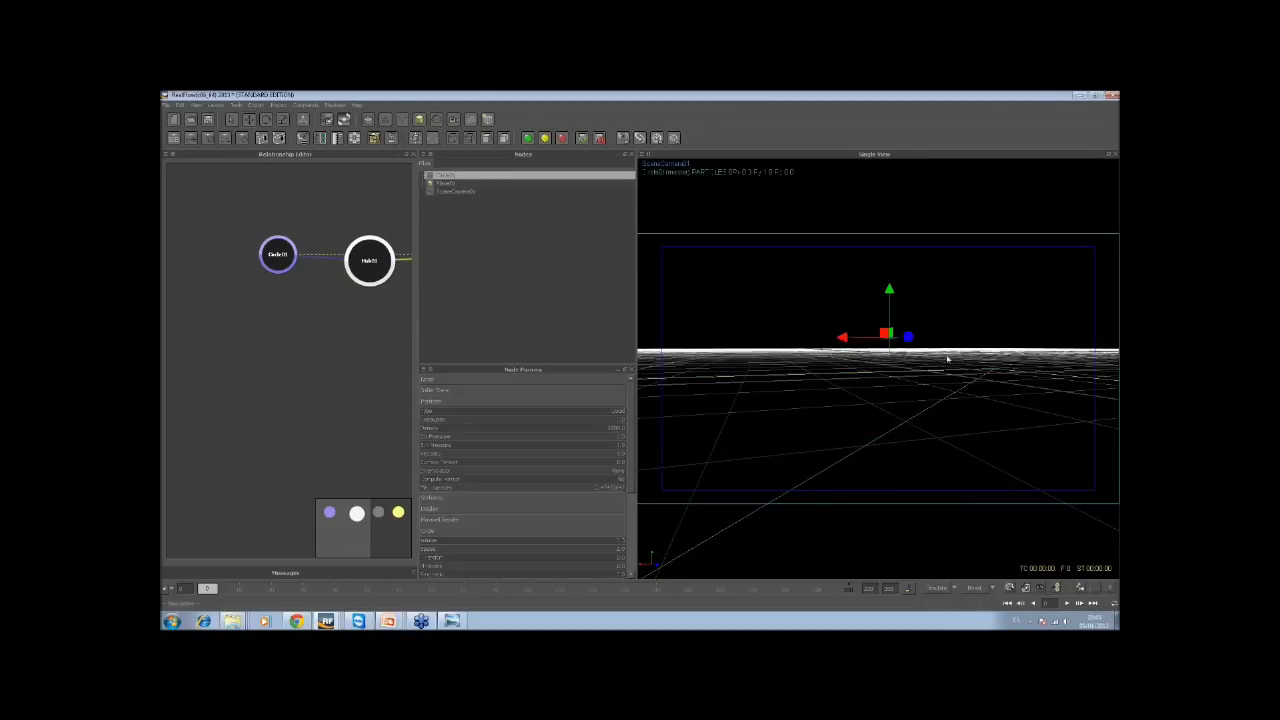
key(e)
key(w)
Disable the export of all simulation data and start simulating the circle emitter
click(256, 104)
click(279, 138)
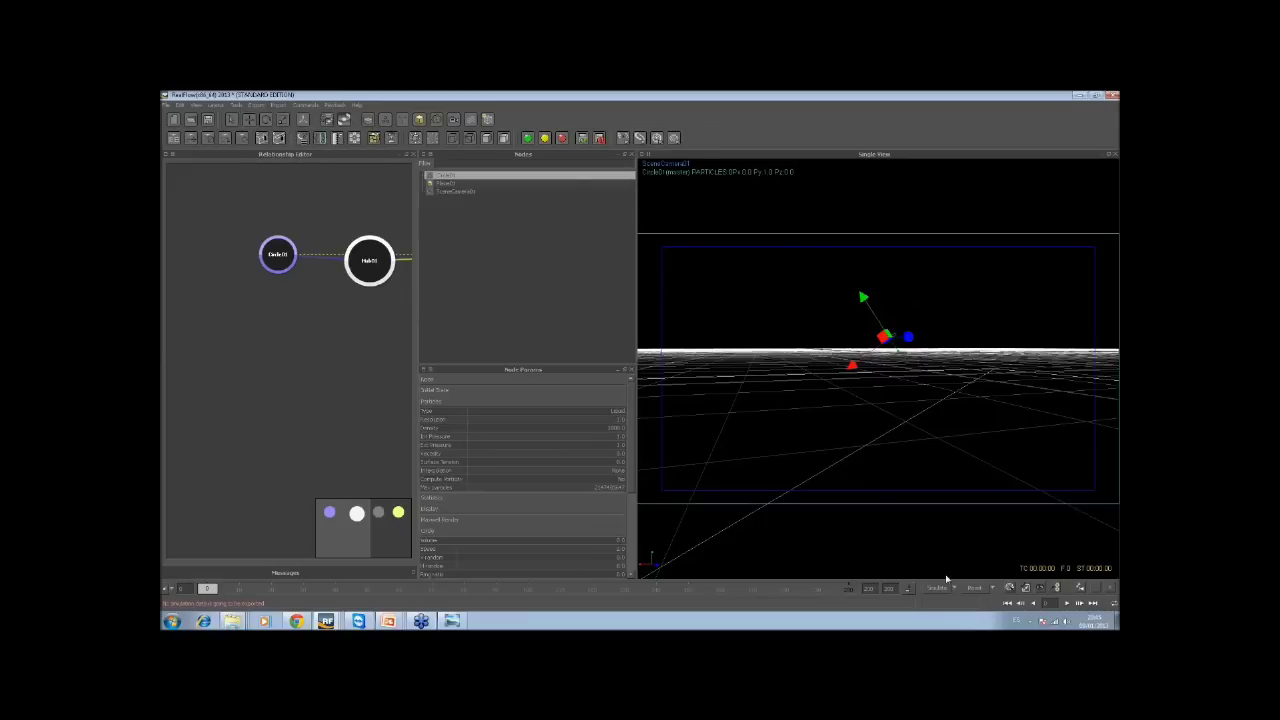
click(932, 589)
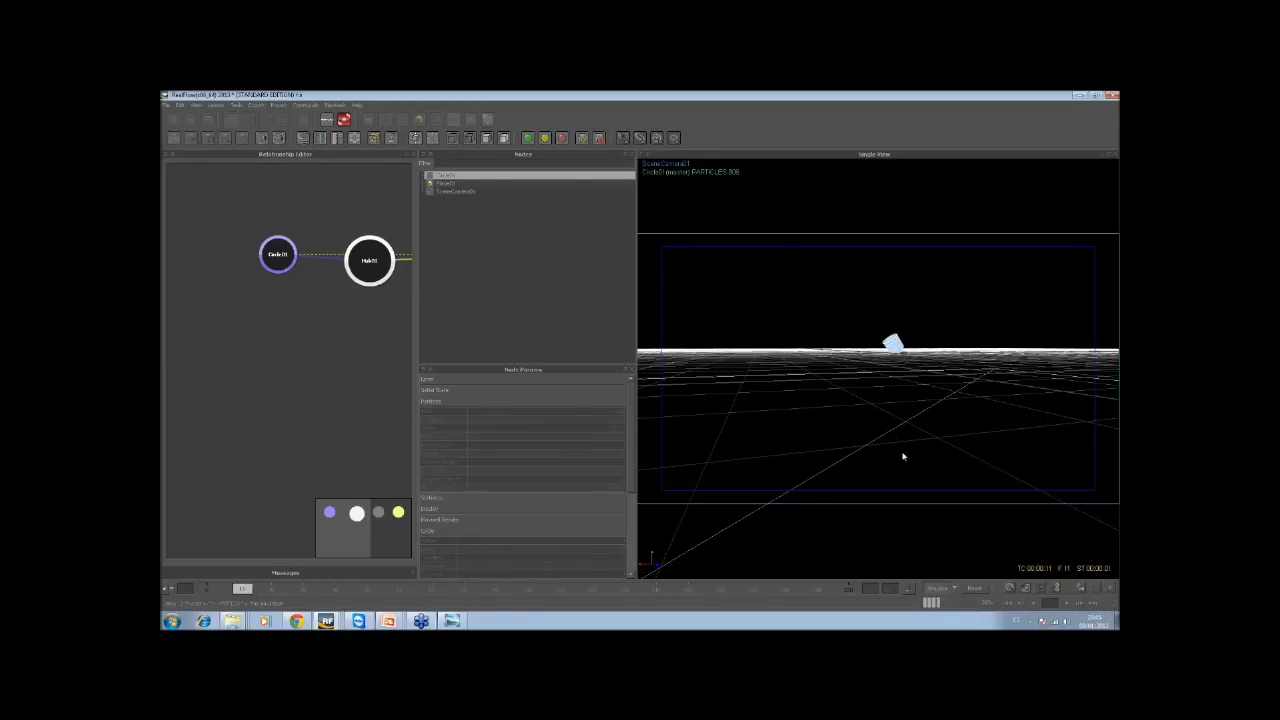
Move the hub node below the circle emitter's node and simulate until the particles spread across the plane
click(932, 589)
drag(368, 261, 252, 381)
click(938, 589)
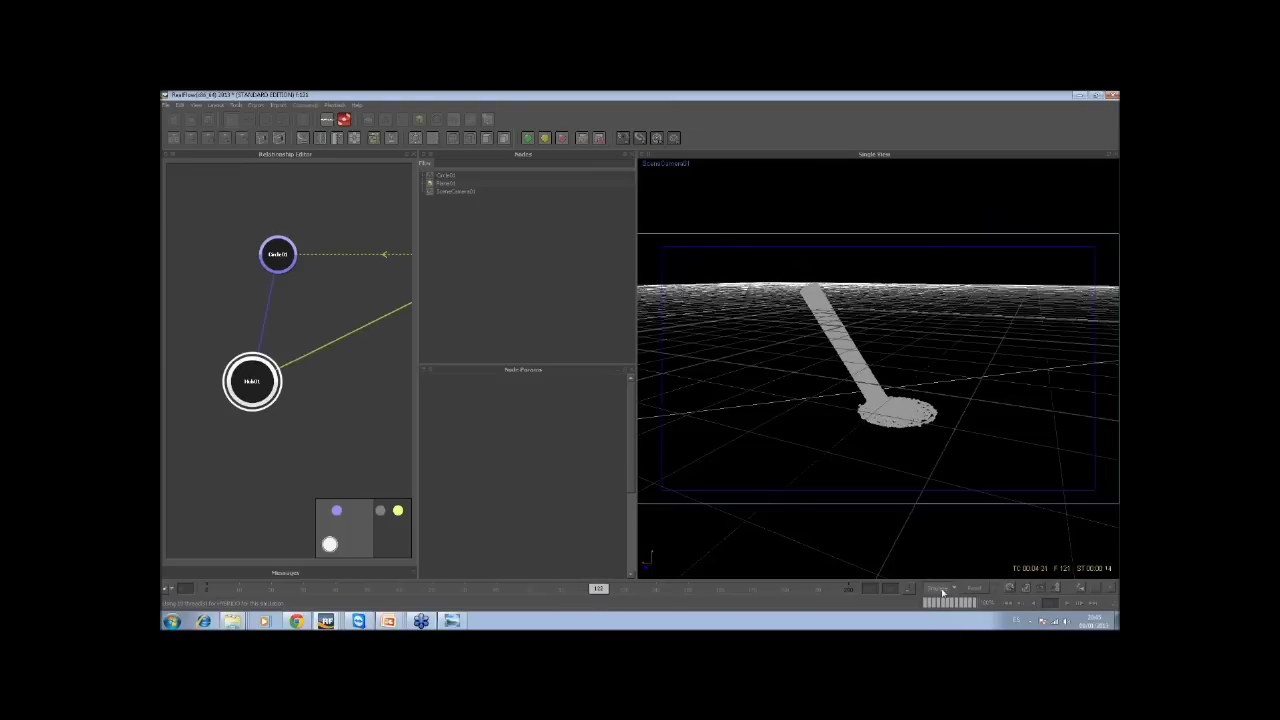
alt+drag(929, 437, 922, 430)
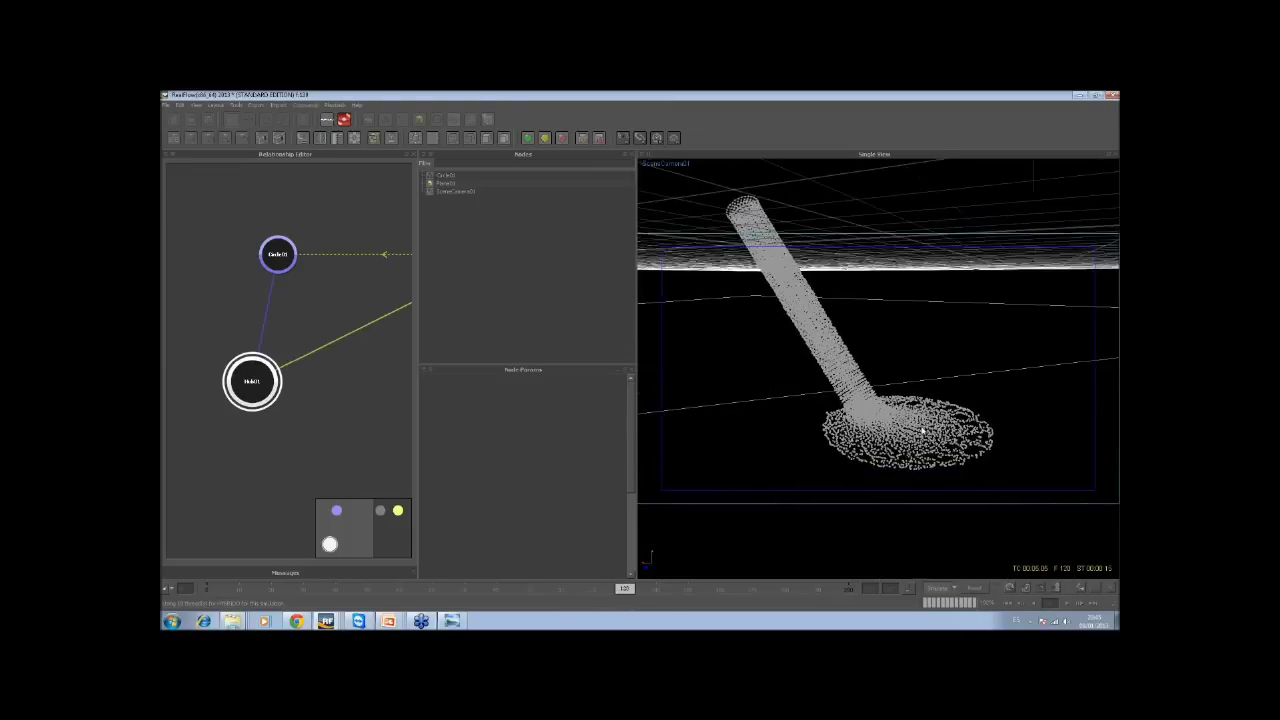
Add a particle mesh for the circle emitter's fluid and bring up the mesh's node commands
click(440, 120)
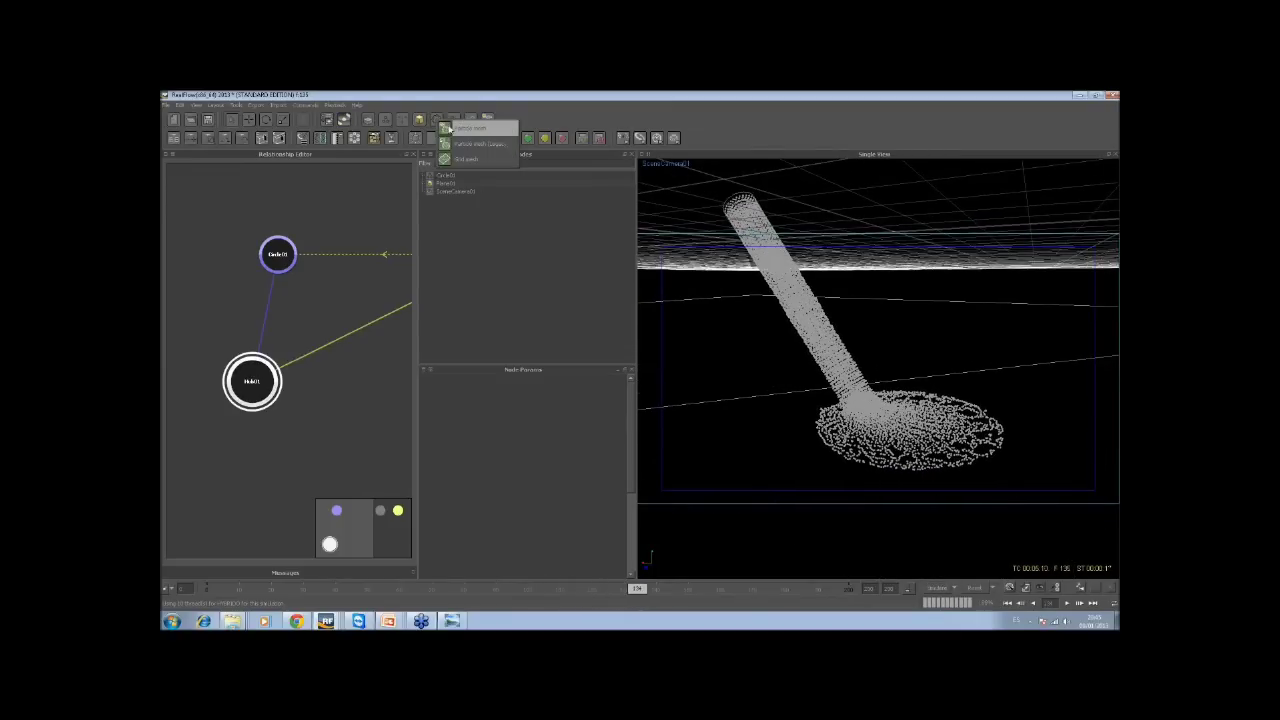
click(465, 128)
right_click(452, 184)
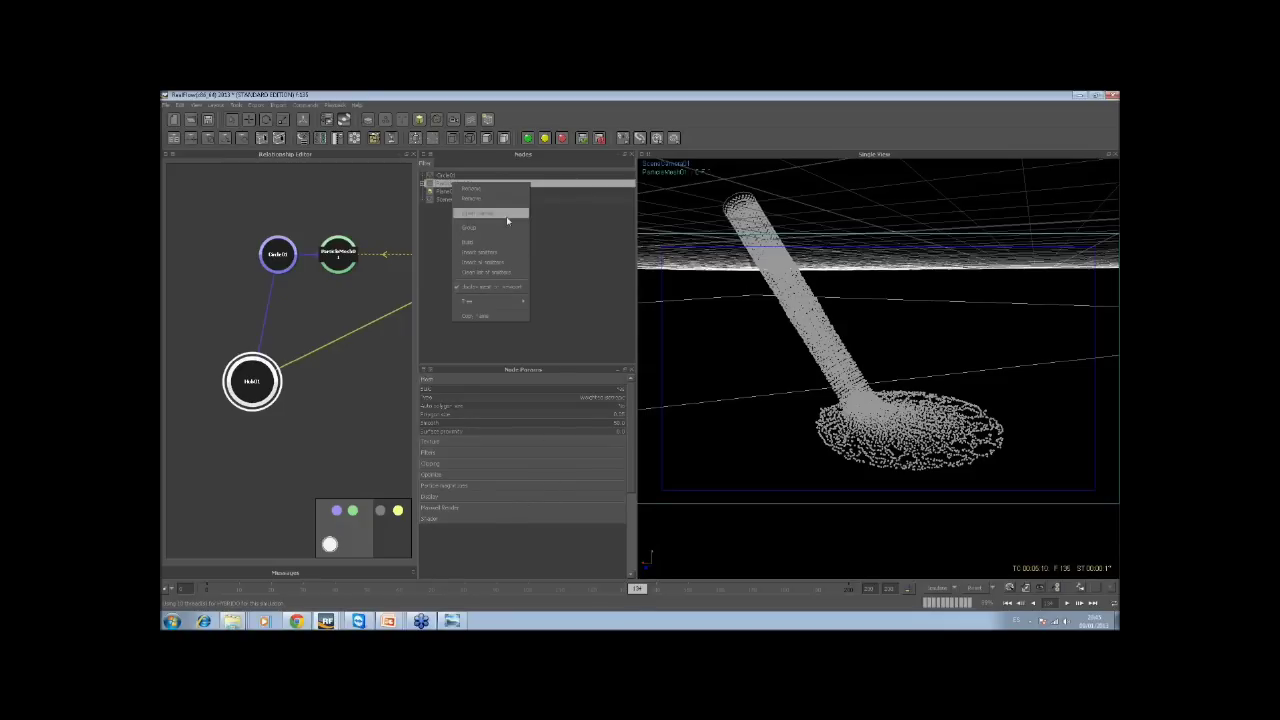
Assign a preset material to the particle mesh in its Maxwell render settings
click(574, 507)
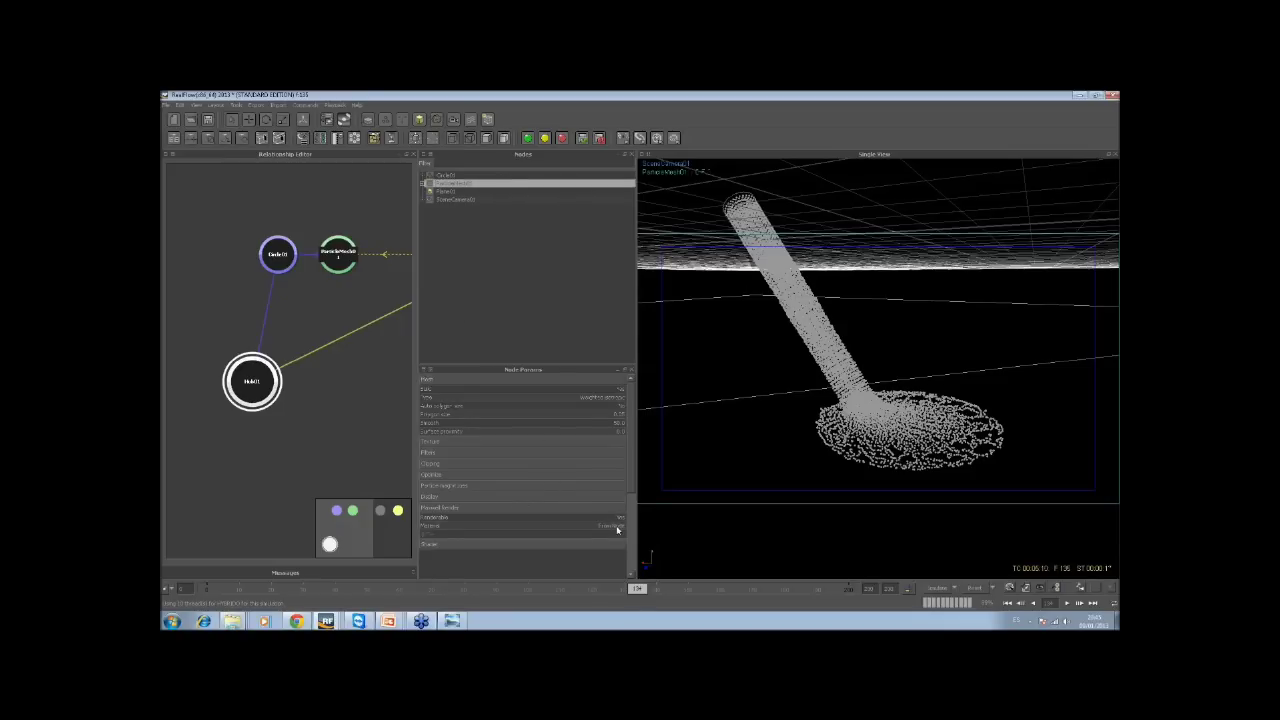
click(448, 176)
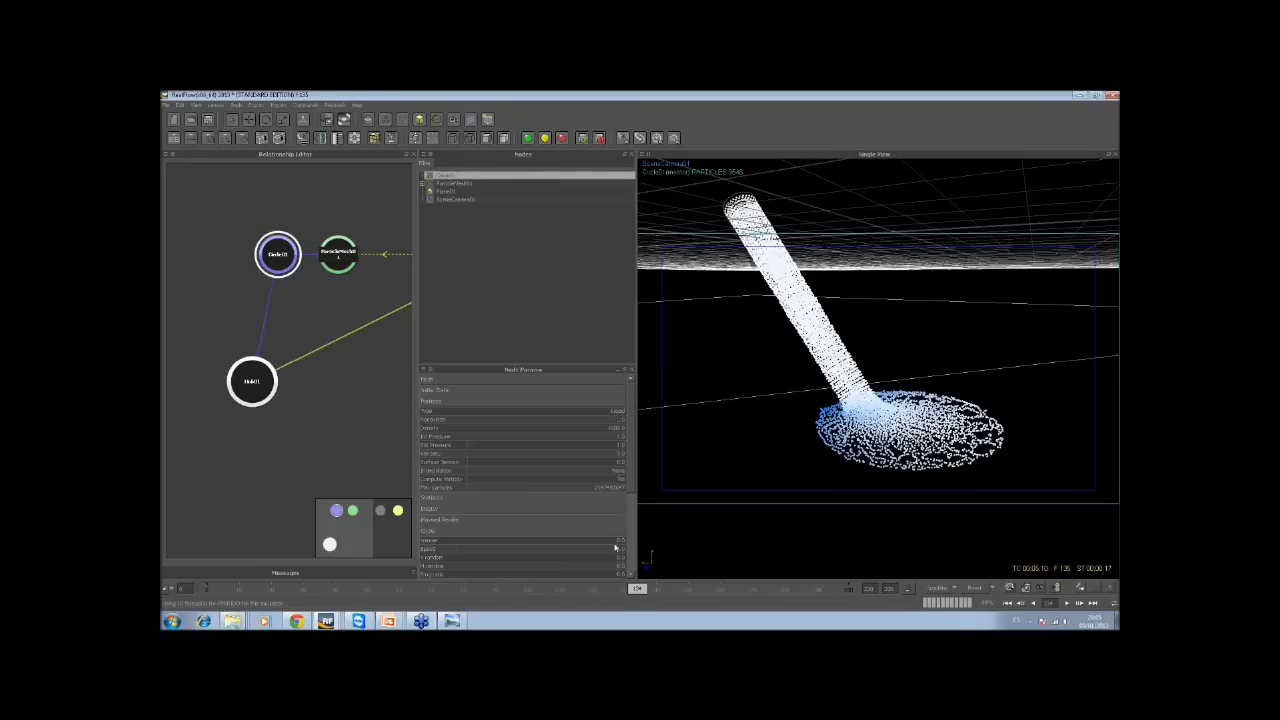
click(455, 184)
click(590, 525)
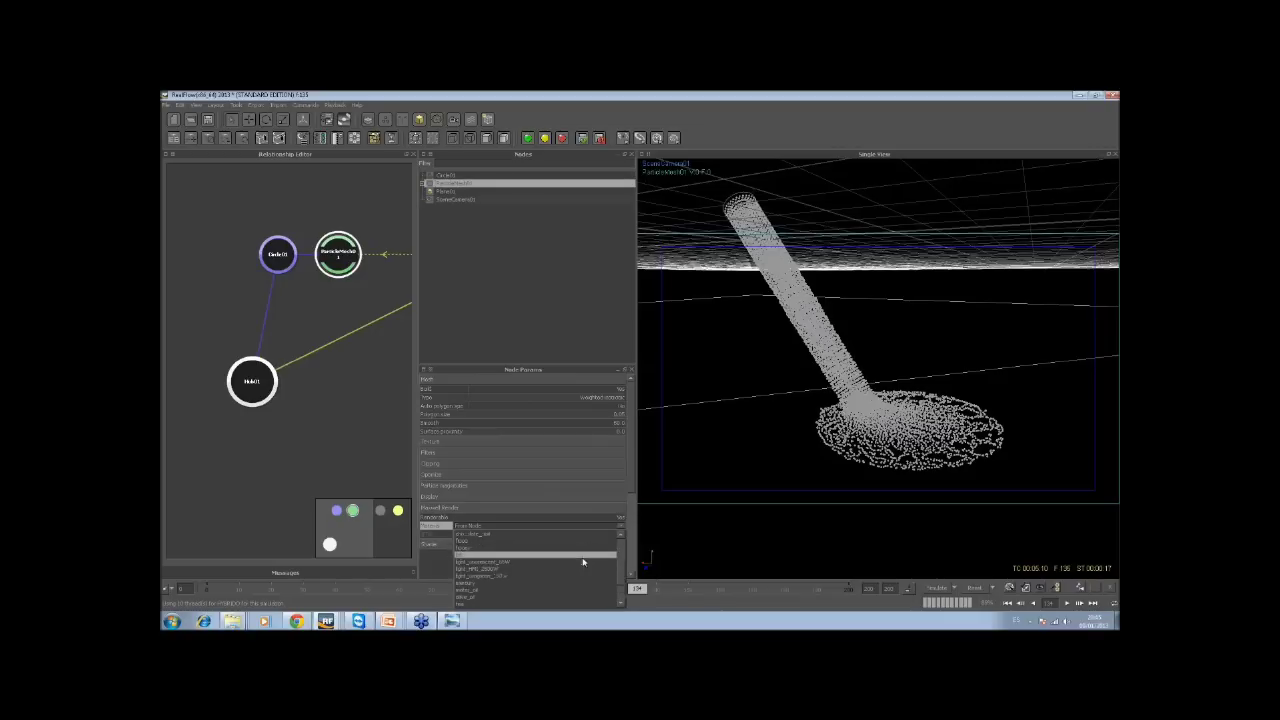
click(590, 549)
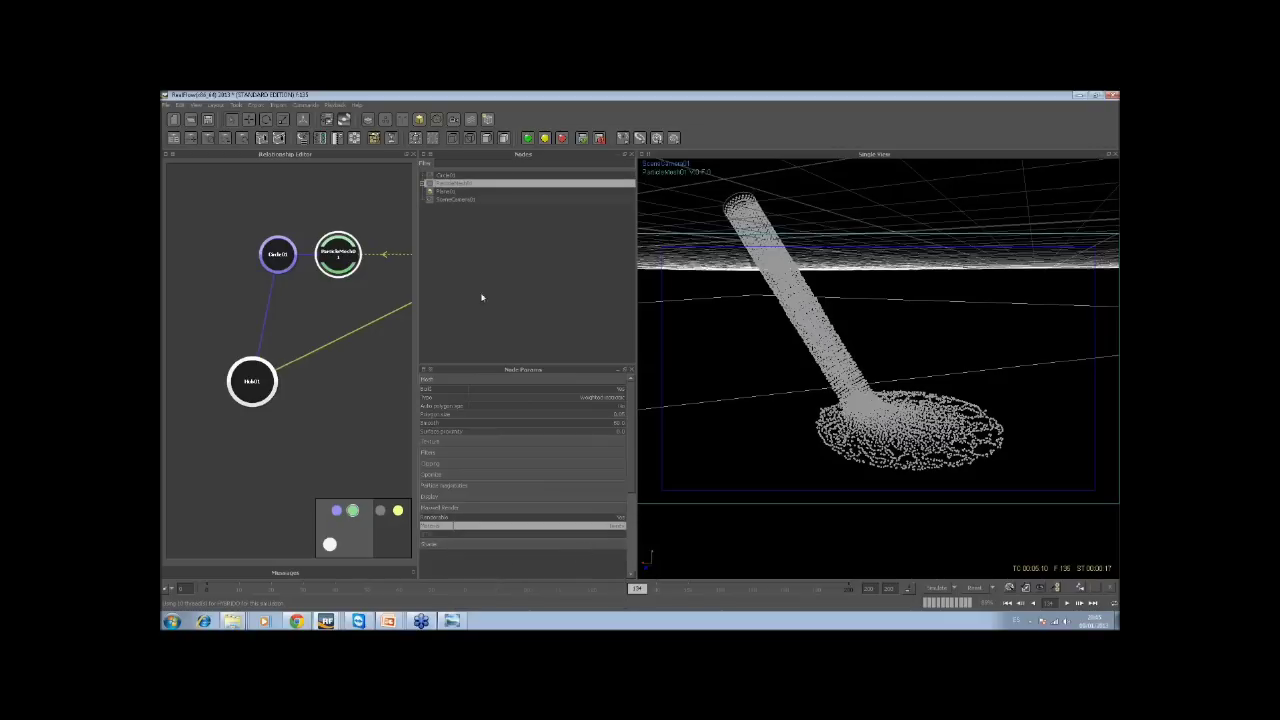
Build the particle mesh for the current frame and close the Maxwell interactive preview window
right_click(457, 184)
click(493, 246)
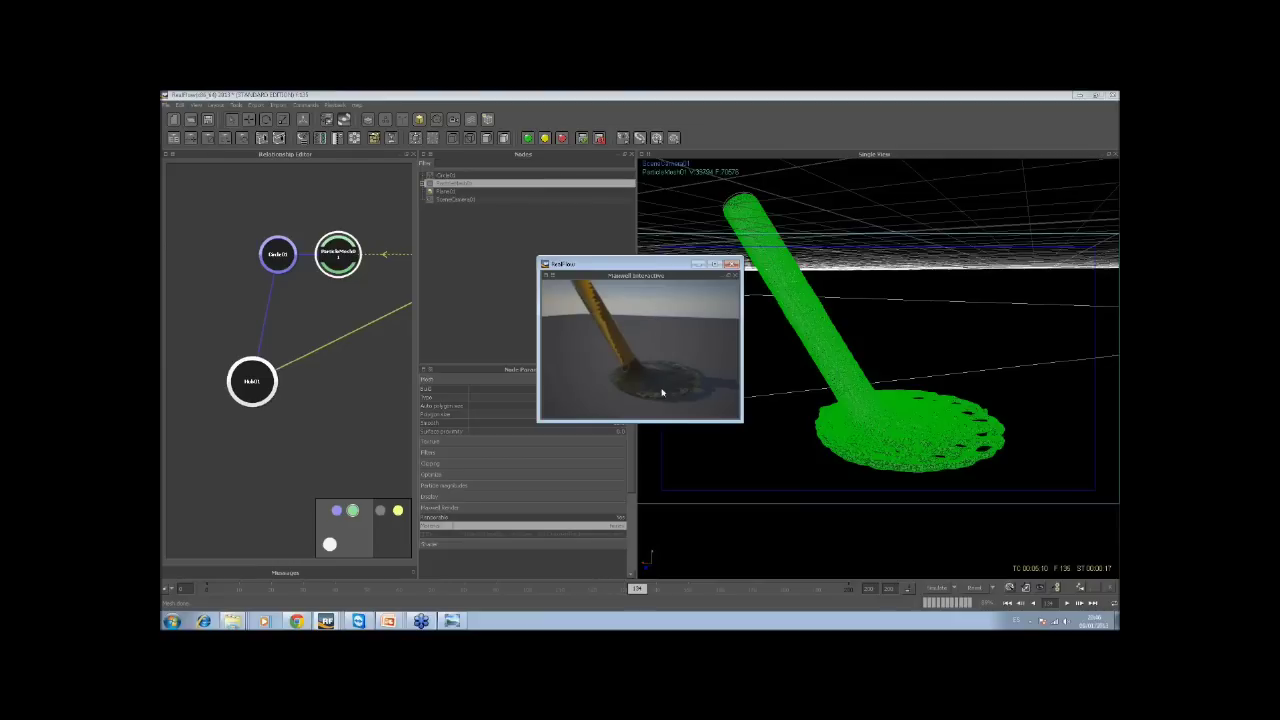
click(733, 265)
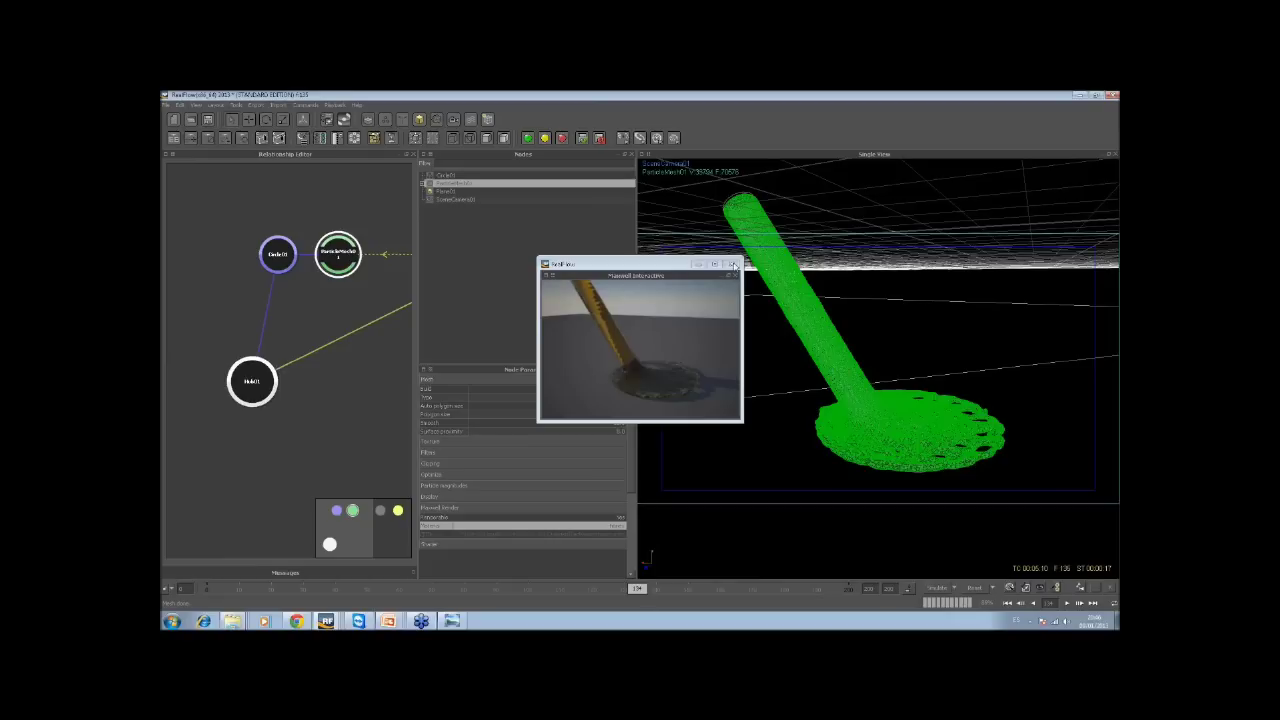
click(733, 265)
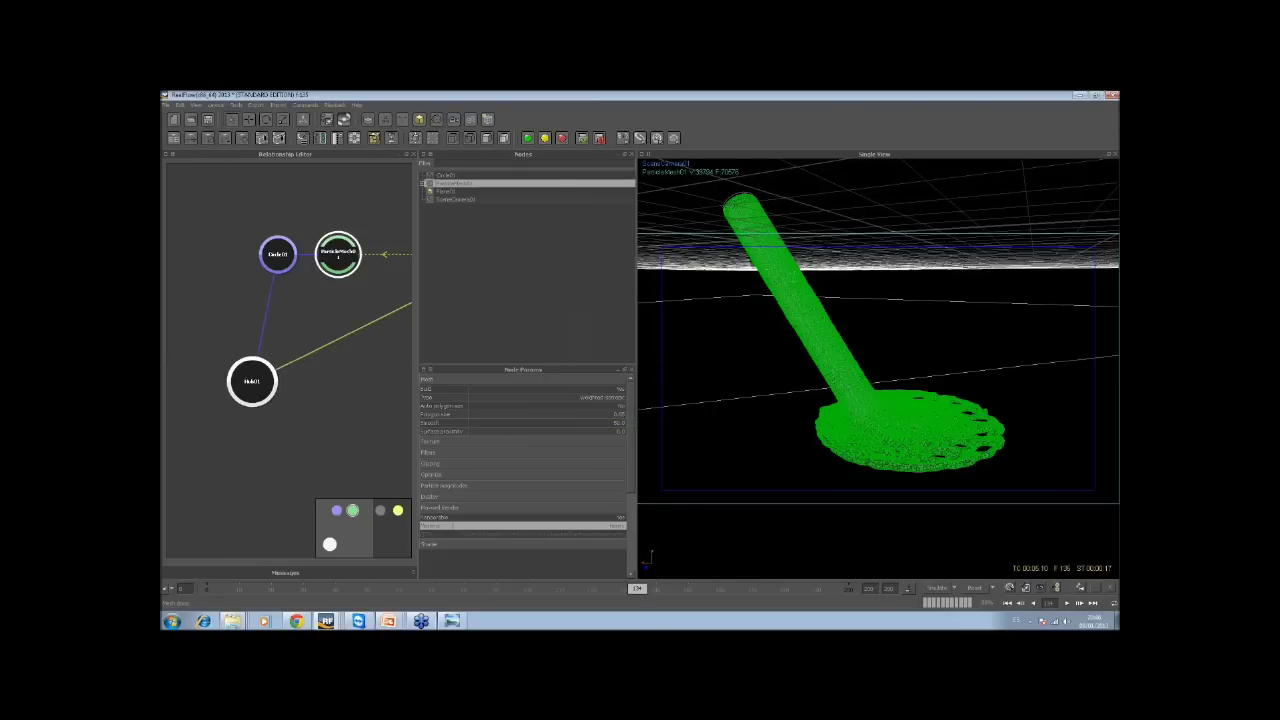
Close the circle emitter session and launch a new RealFlow 2013 instance from the desktop
click(1113, 97)
click(645, 362)
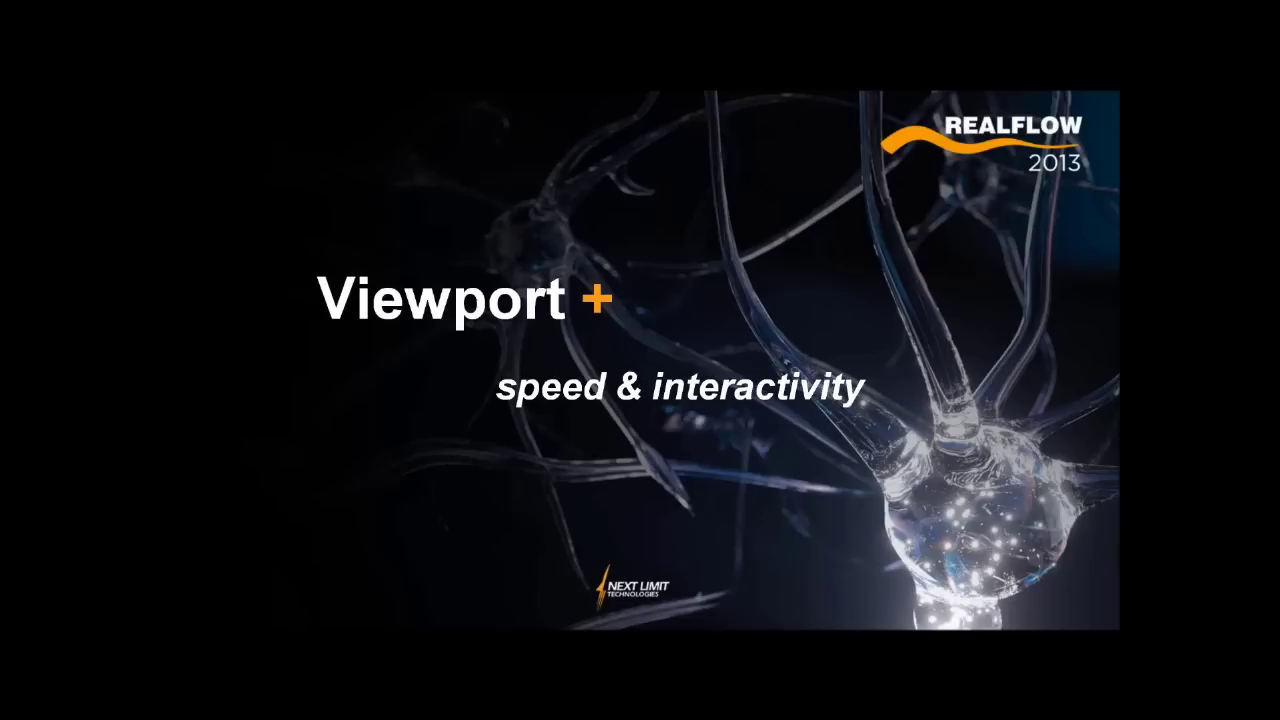
key(super+d)
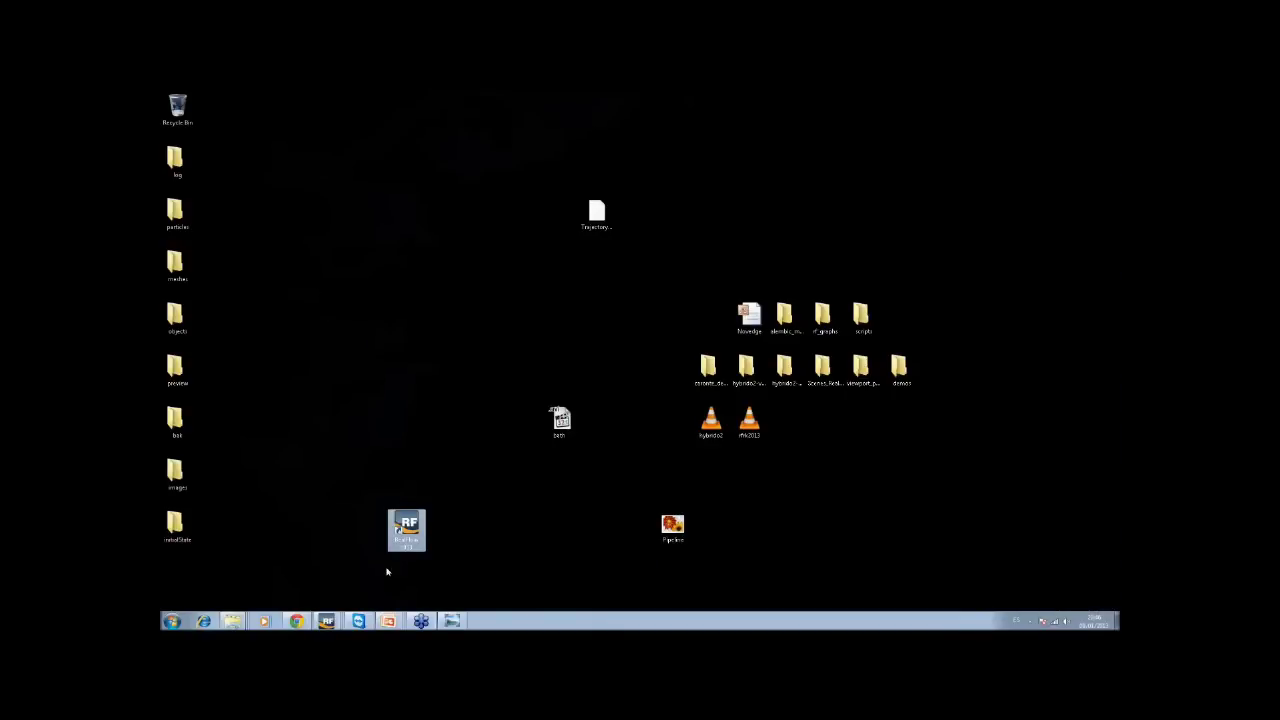
double_click(406, 530)
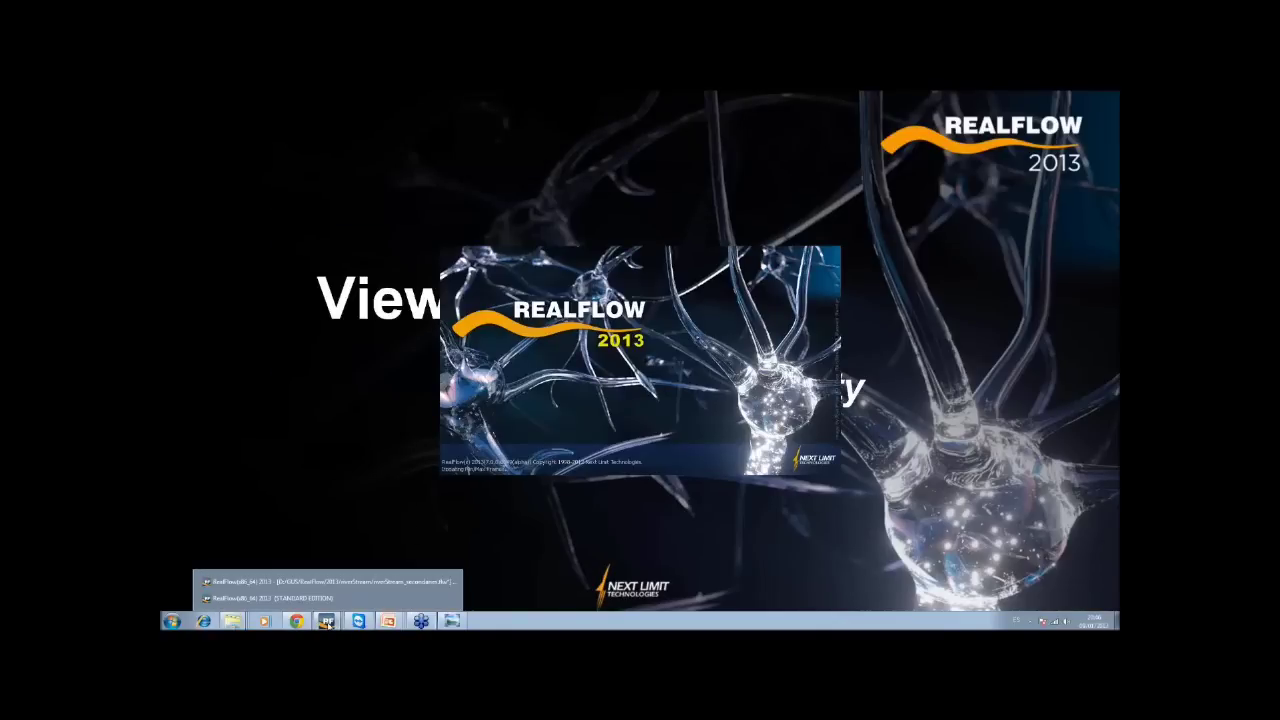
Switch to the RealFlow window with the river stream project and examine the fluid particles around the rocks from several angles
mouse_move(326, 621)
click(364, 566)
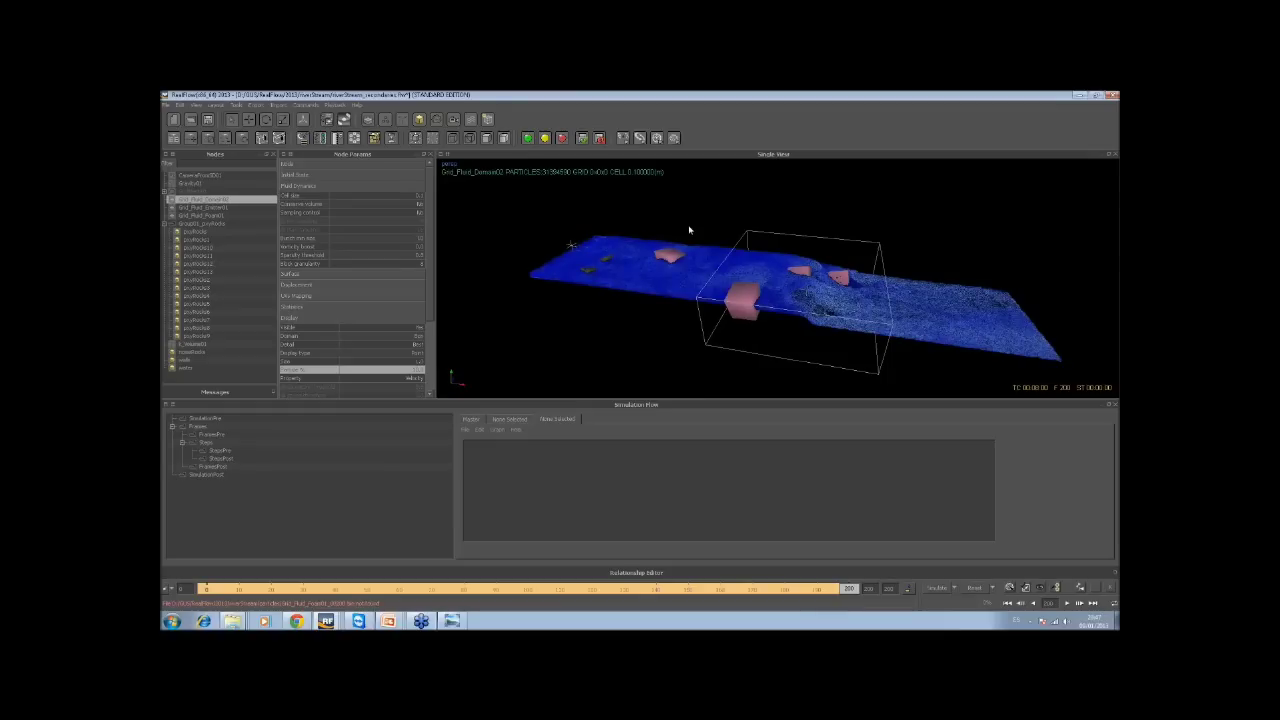
alt+drag(796, 304, 852, 302)
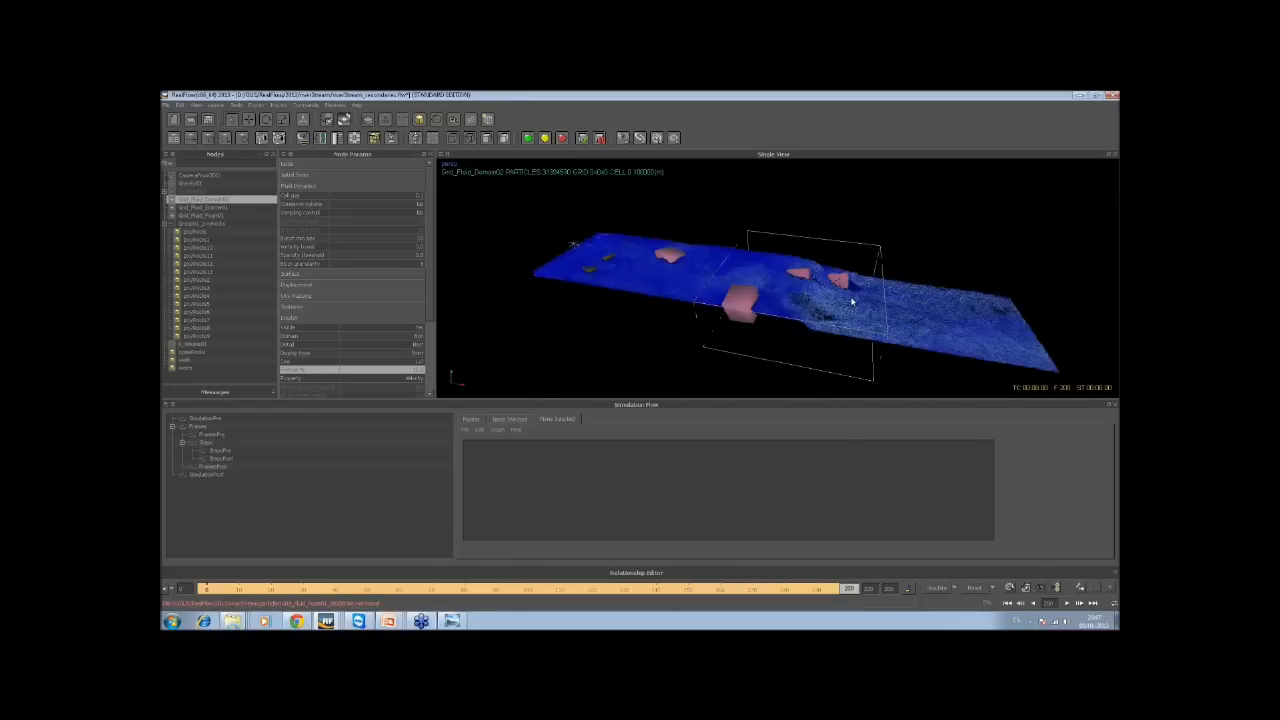
scroll(853, 300, up, 5)
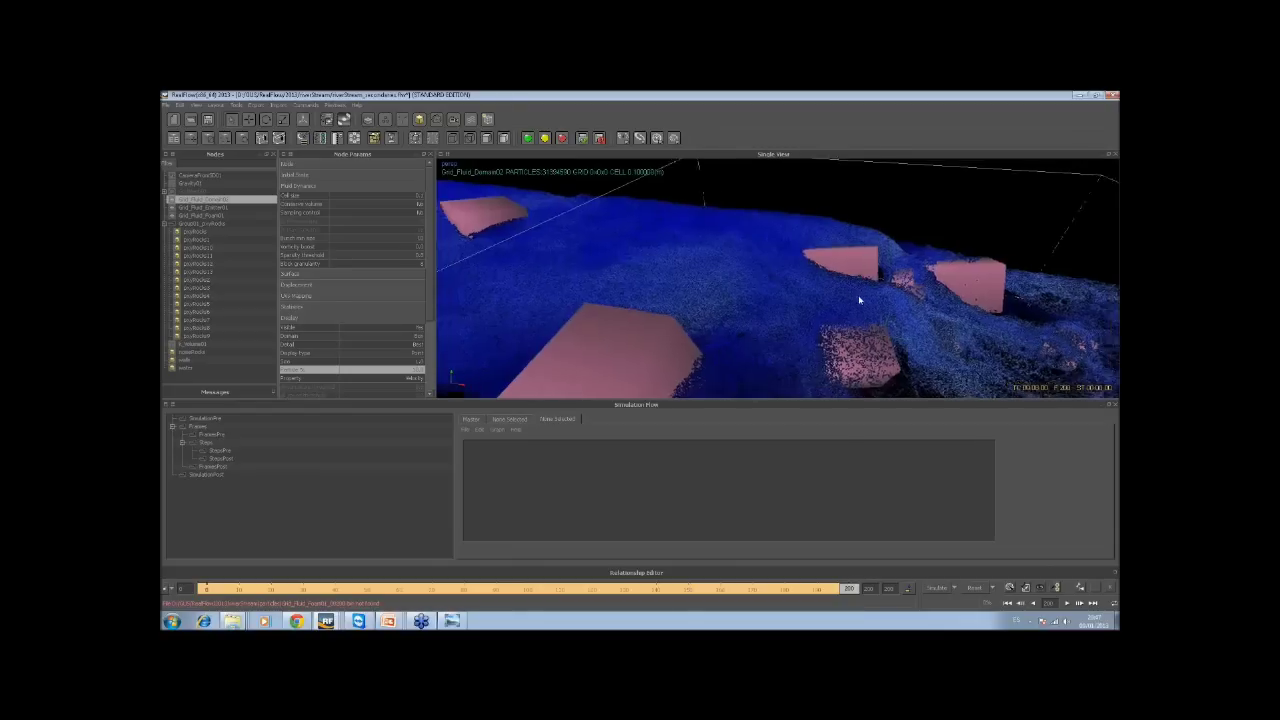
scroll(856, 298, down, 5)
scroll(857, 298, up, 5)
scroll(851, 303, down, 5)
alt+drag(851, 303, 807, 287)
scroll(850, 296, up, 5)
alt+middle_drag(807, 287, 805, 271)
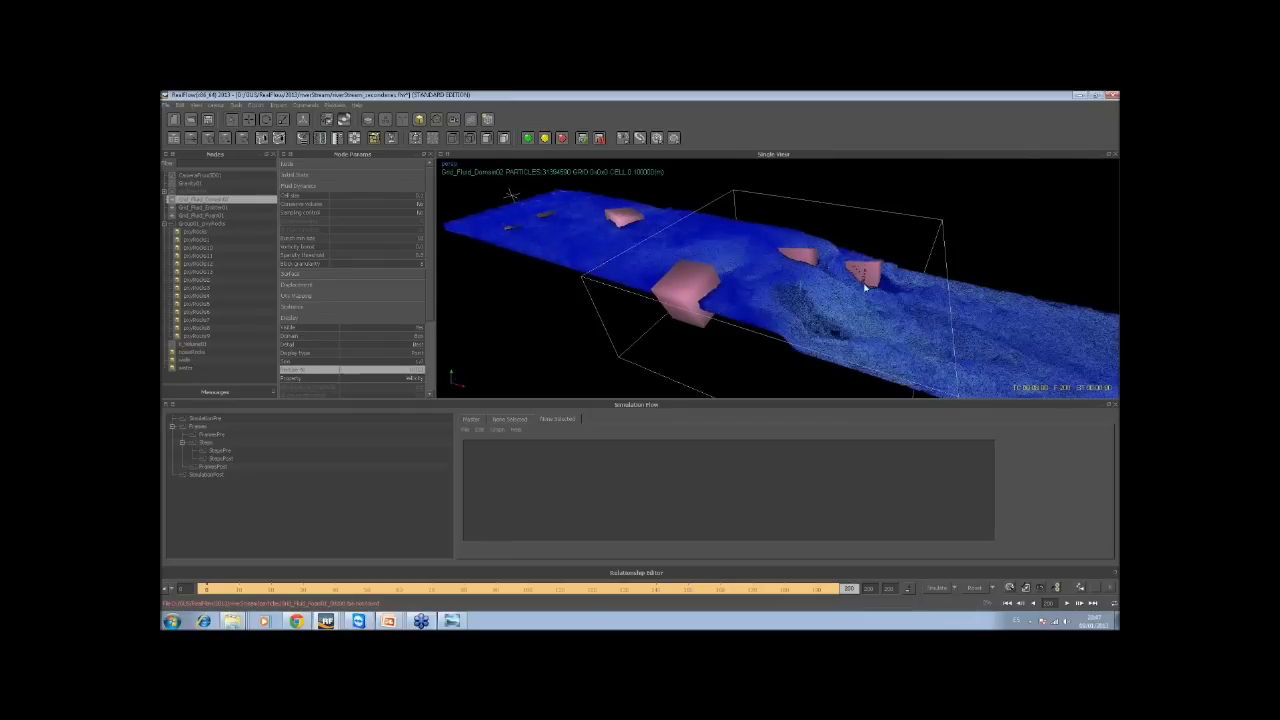
alt+drag(782, 298, 882, 279)
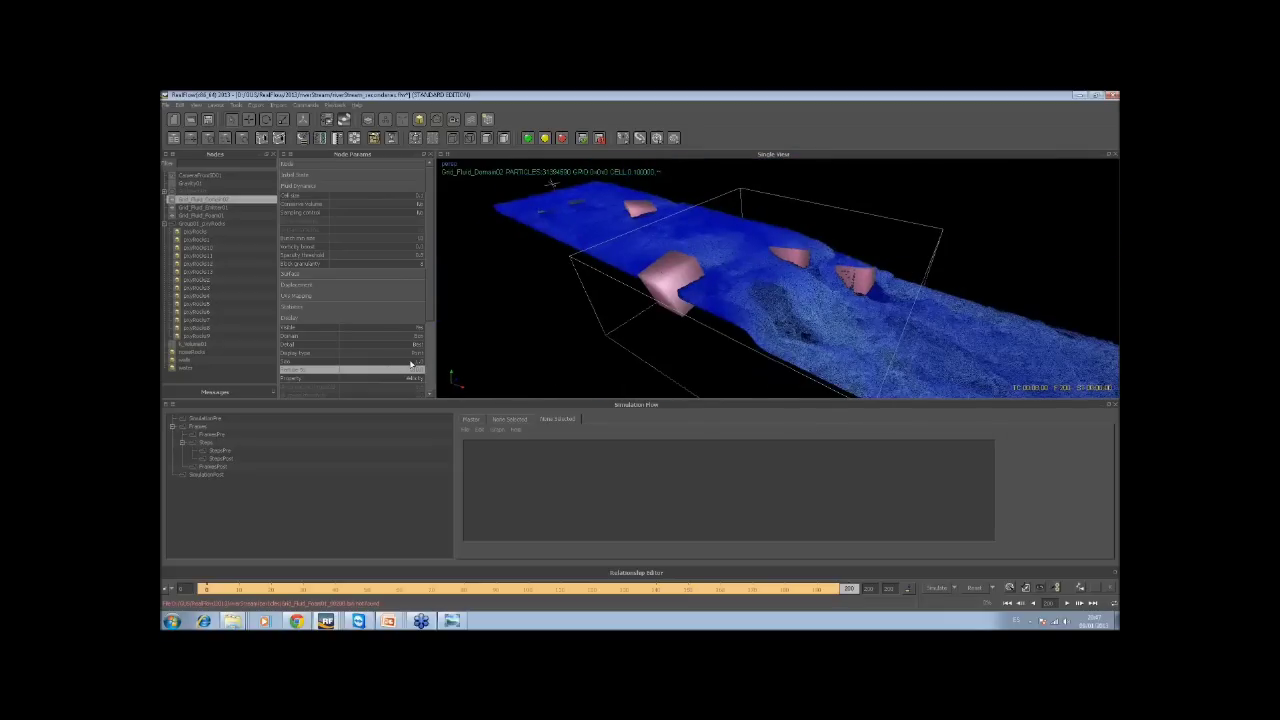
Display the Grid_Fluid_Domain02 particles as arrows and reduce their display size
click(411, 362)
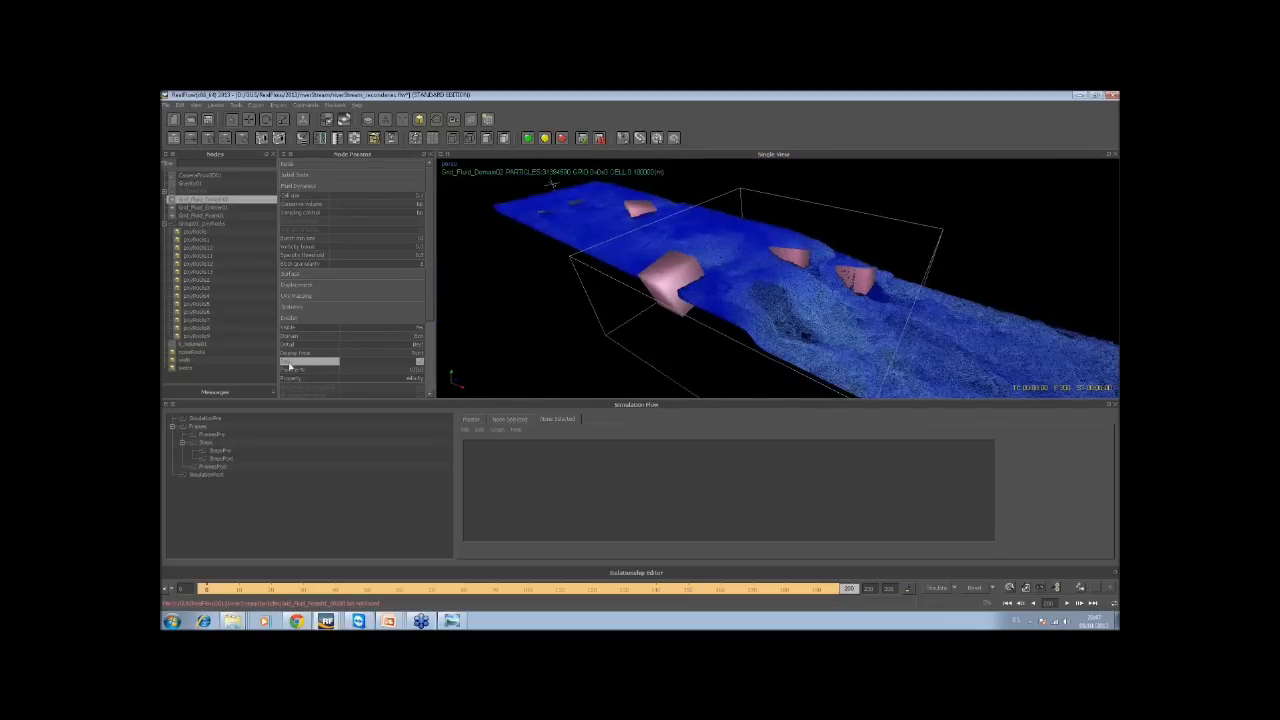
click(411, 371)
click(419, 353)
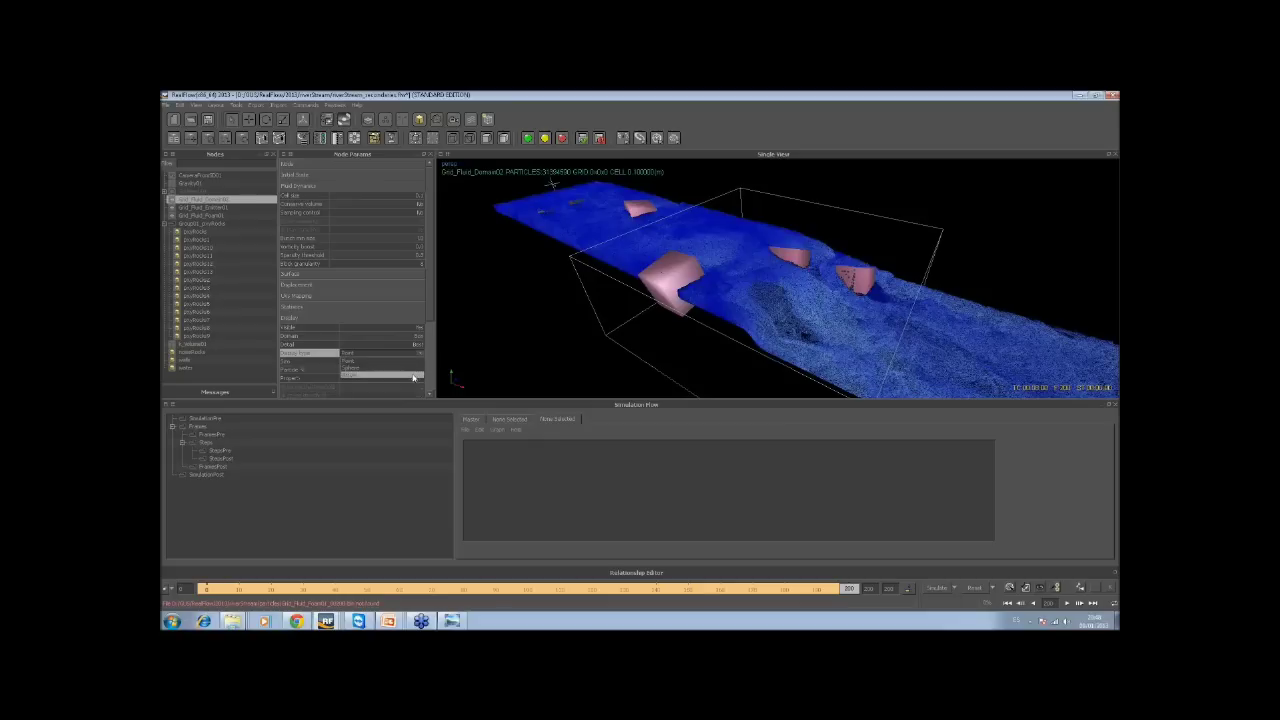
click(413, 377)
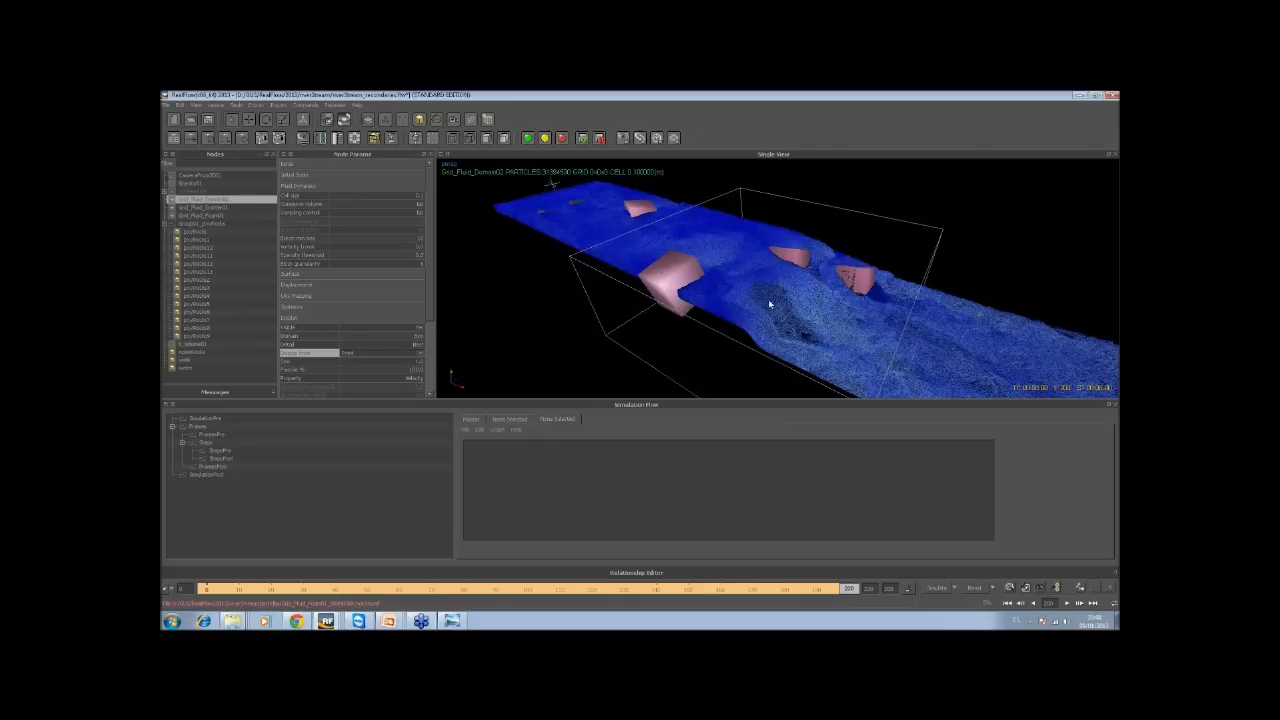
click(420, 362)
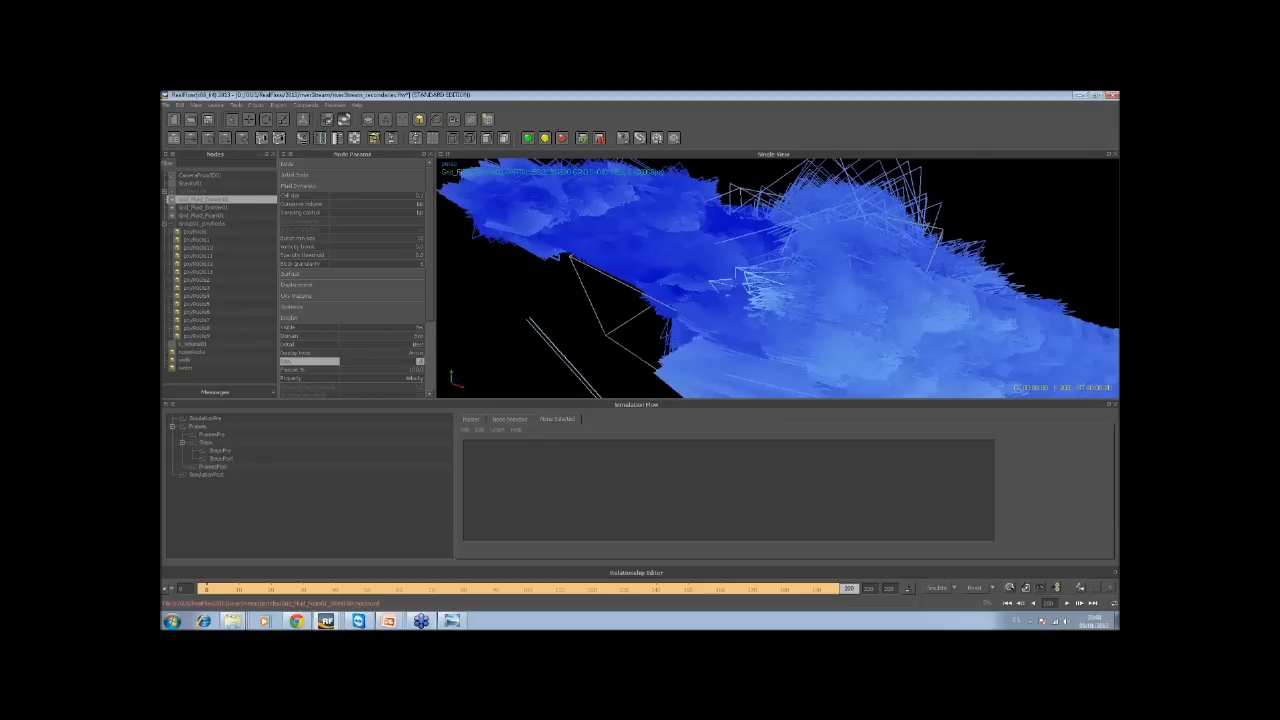
key(BackSpace)
key(Return)
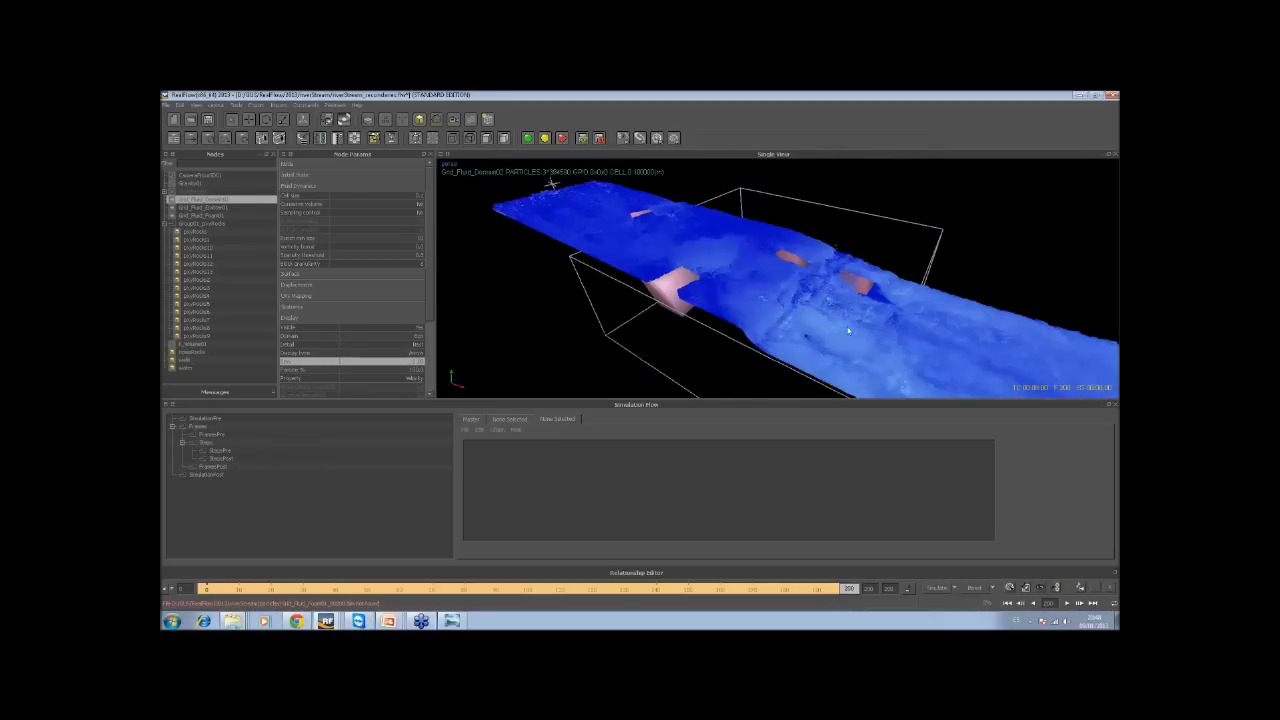
Change the display type of the Grid_Fluid_Domain02 particles to Sphere
alt+drag(824, 322, 920, 323)
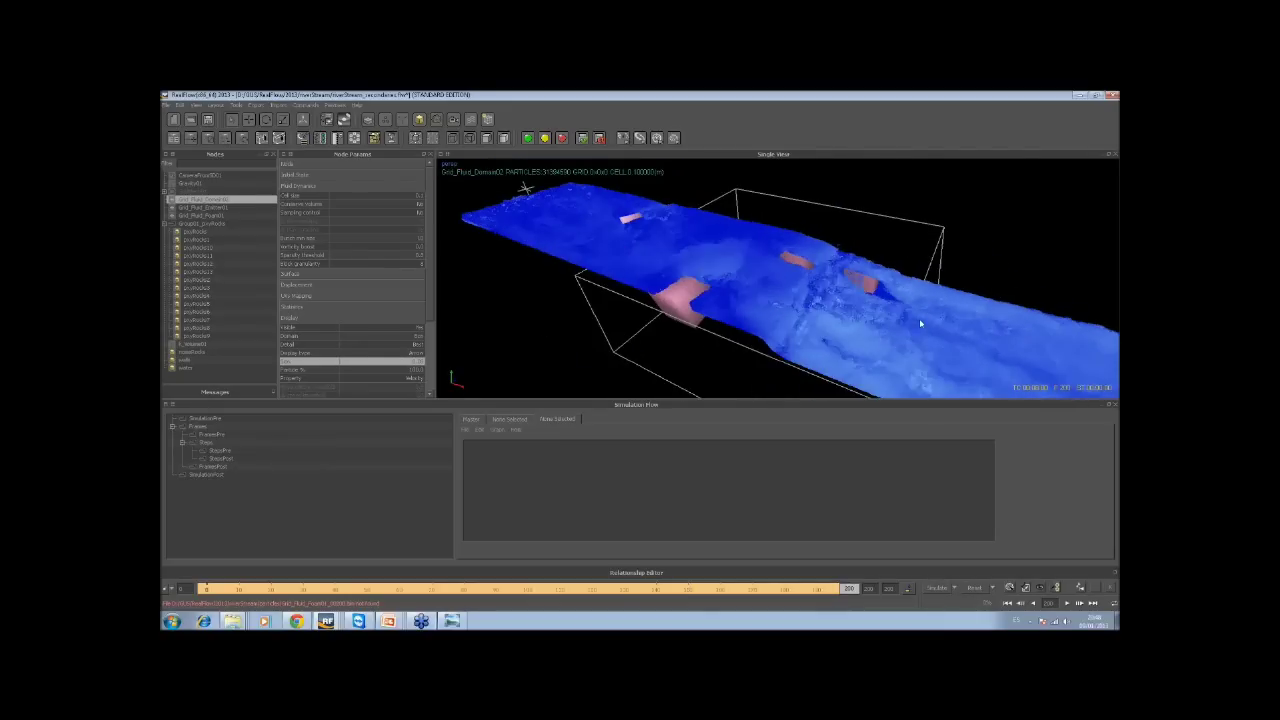
alt+right_drag(798, 314, 743, 308)
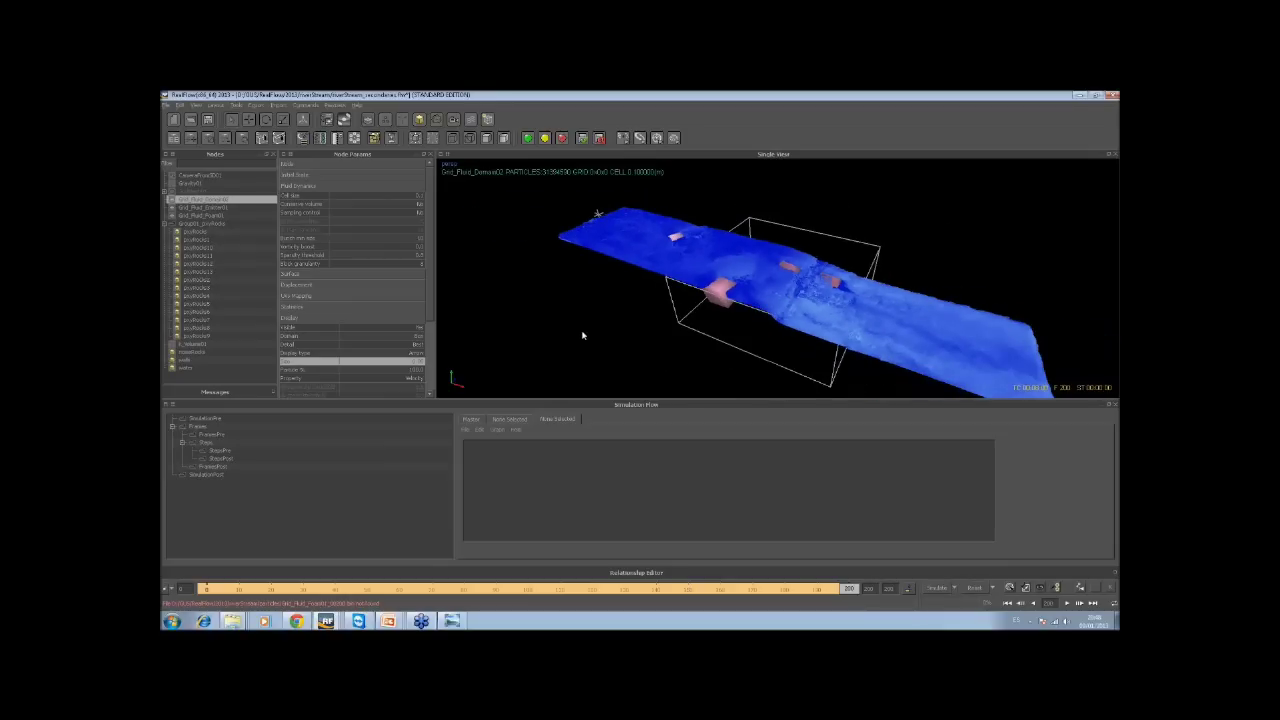
alt+middle_drag(503, 334, 420, 358)
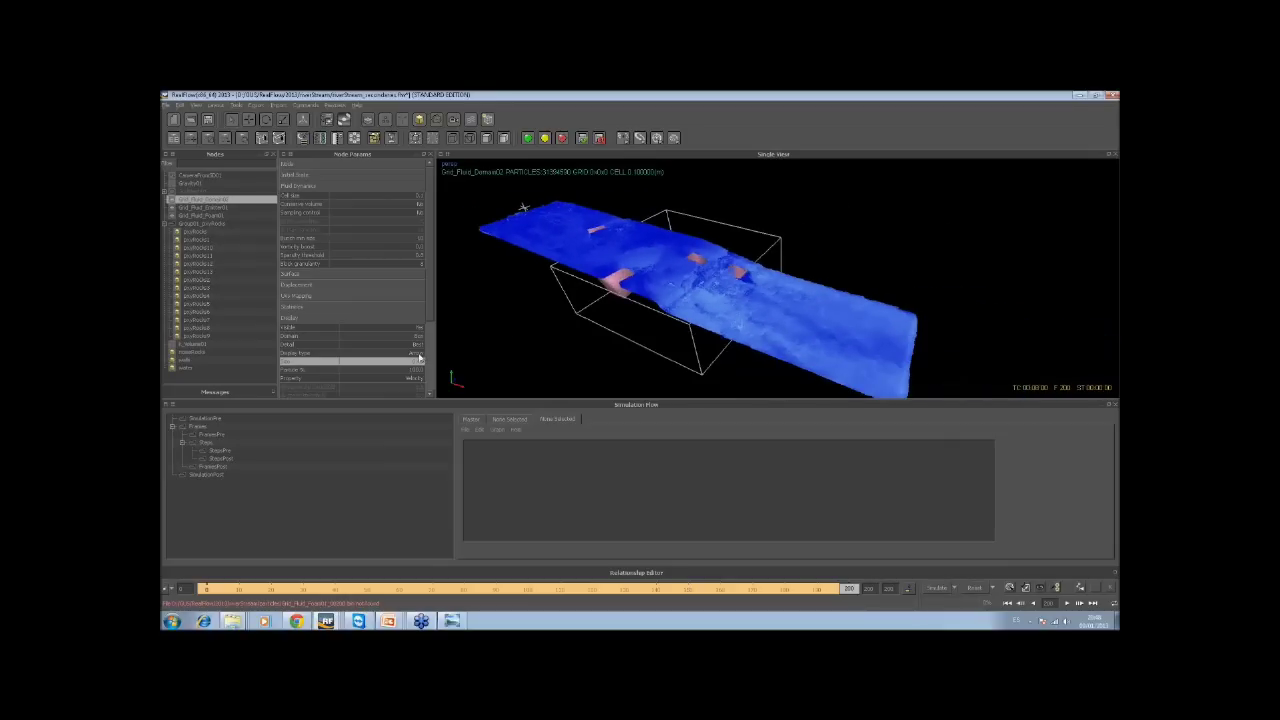
click(420, 355)
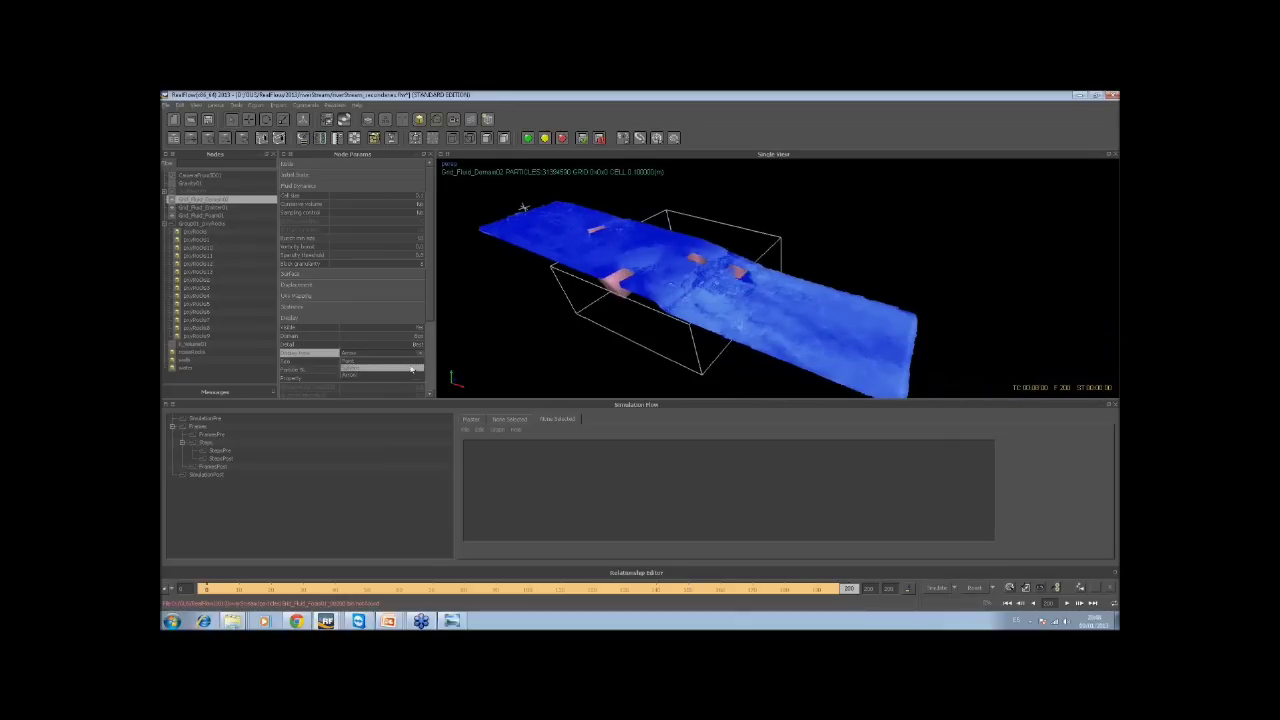
click(410, 373)
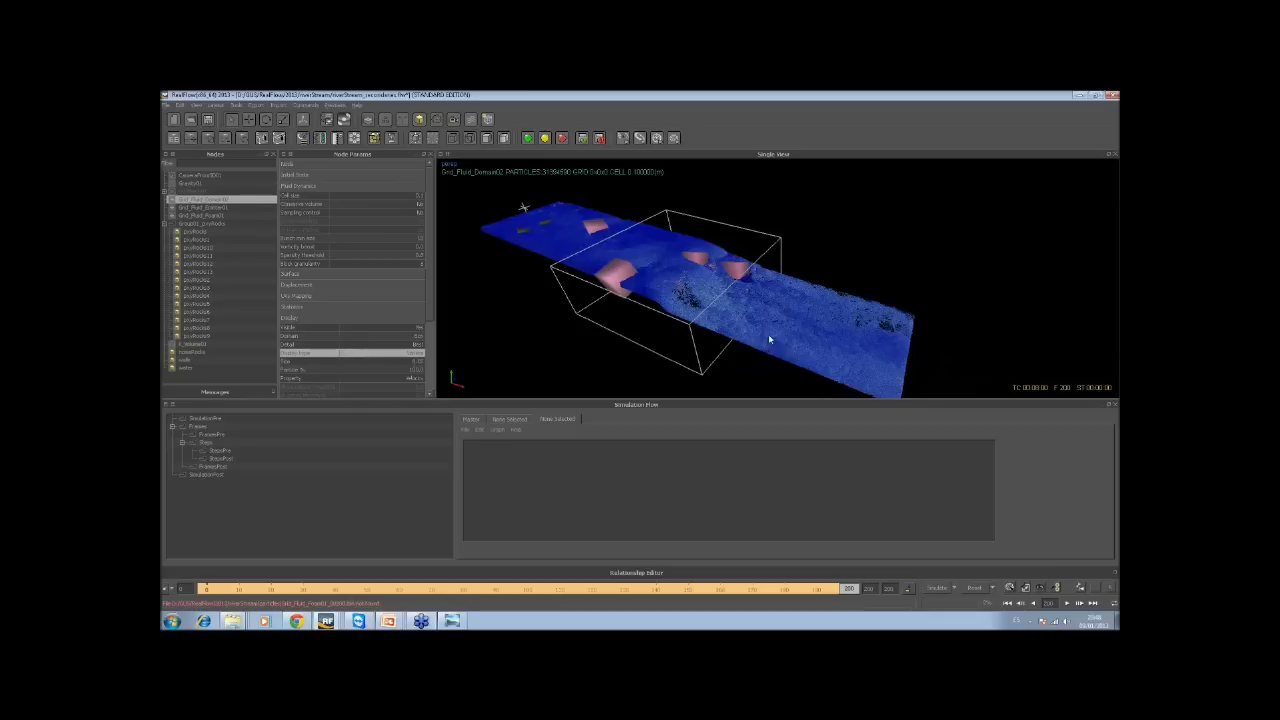
Examine the river's sphere-displayed particles up close, from a distance and from several sides
alt+drag(771, 344, 775, 344)
scroll(775, 344, up, 2)
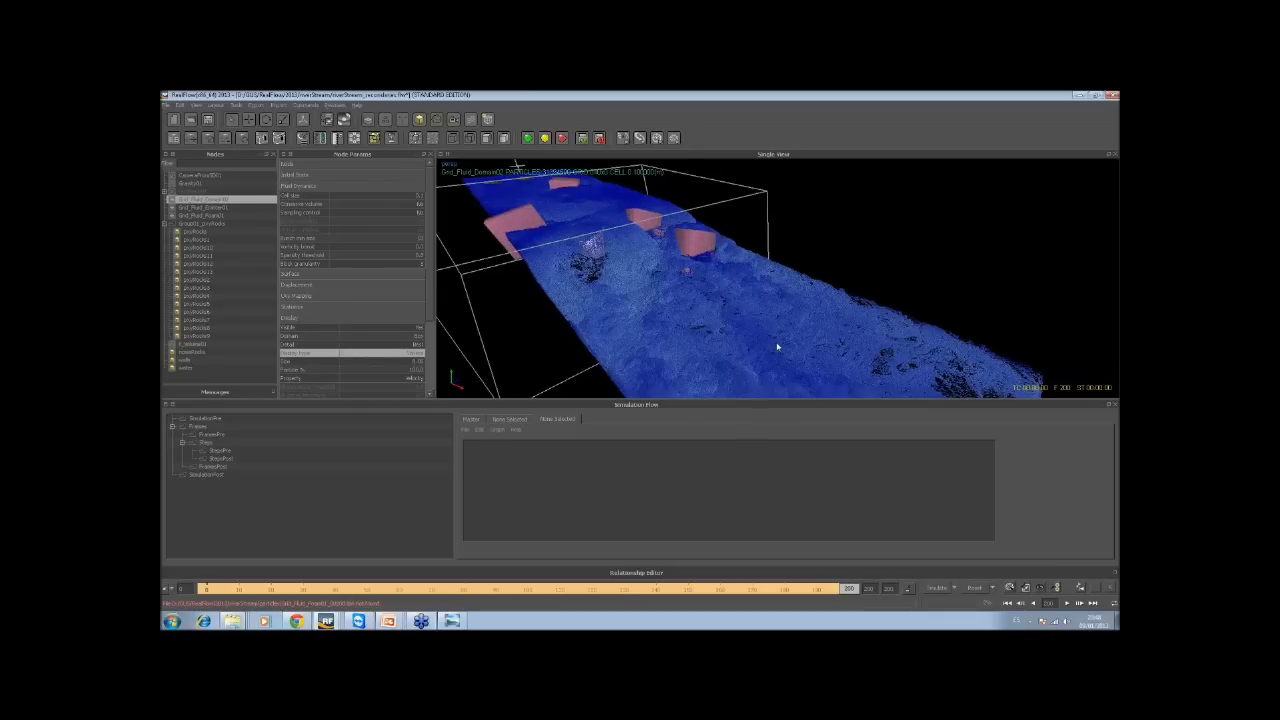
scroll(777, 347, up, 3)
scroll(777, 347, up, 3)
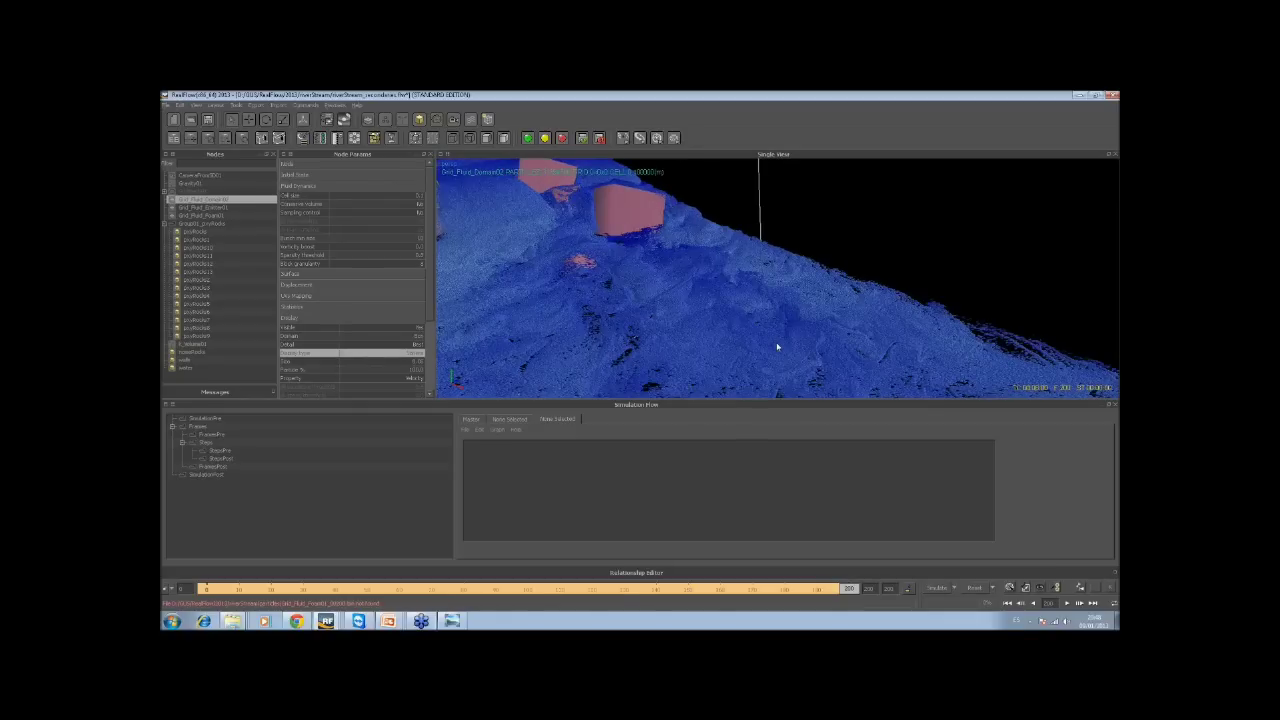
scroll(777, 347, up, 3)
scroll(777, 347, down, 3)
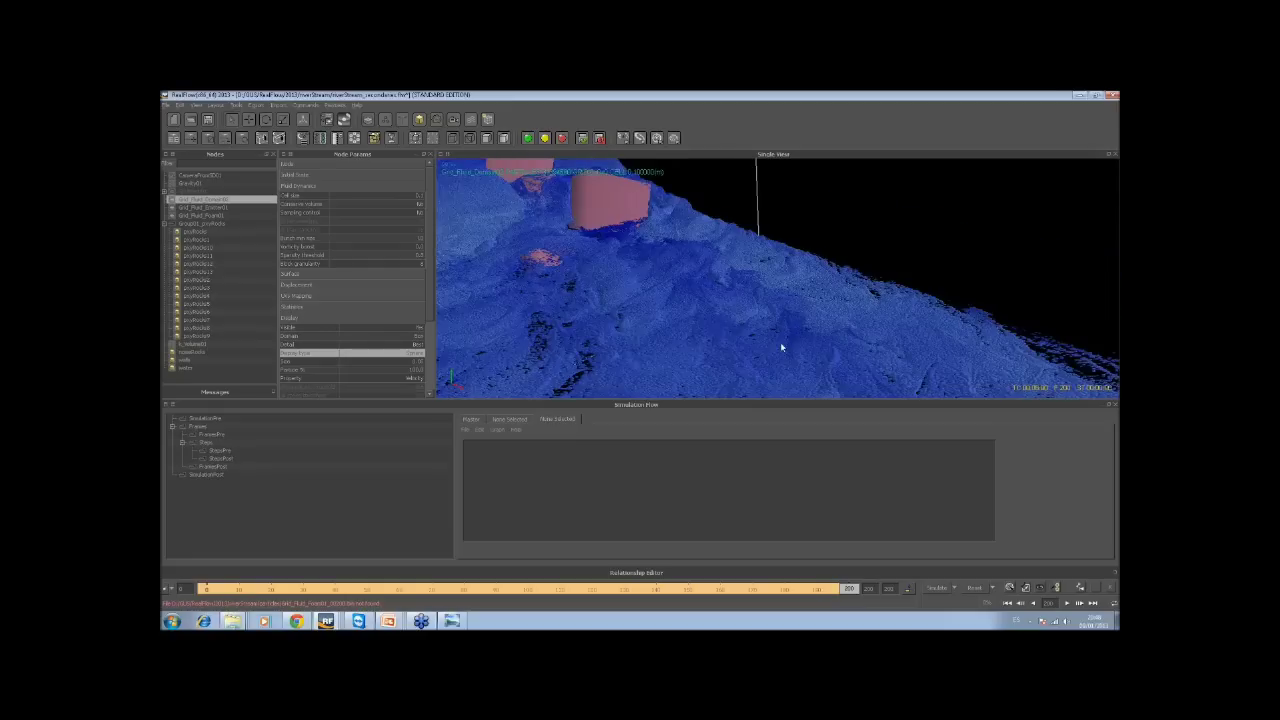
scroll(780, 346, down, 5)
scroll(782, 347, down, 8)
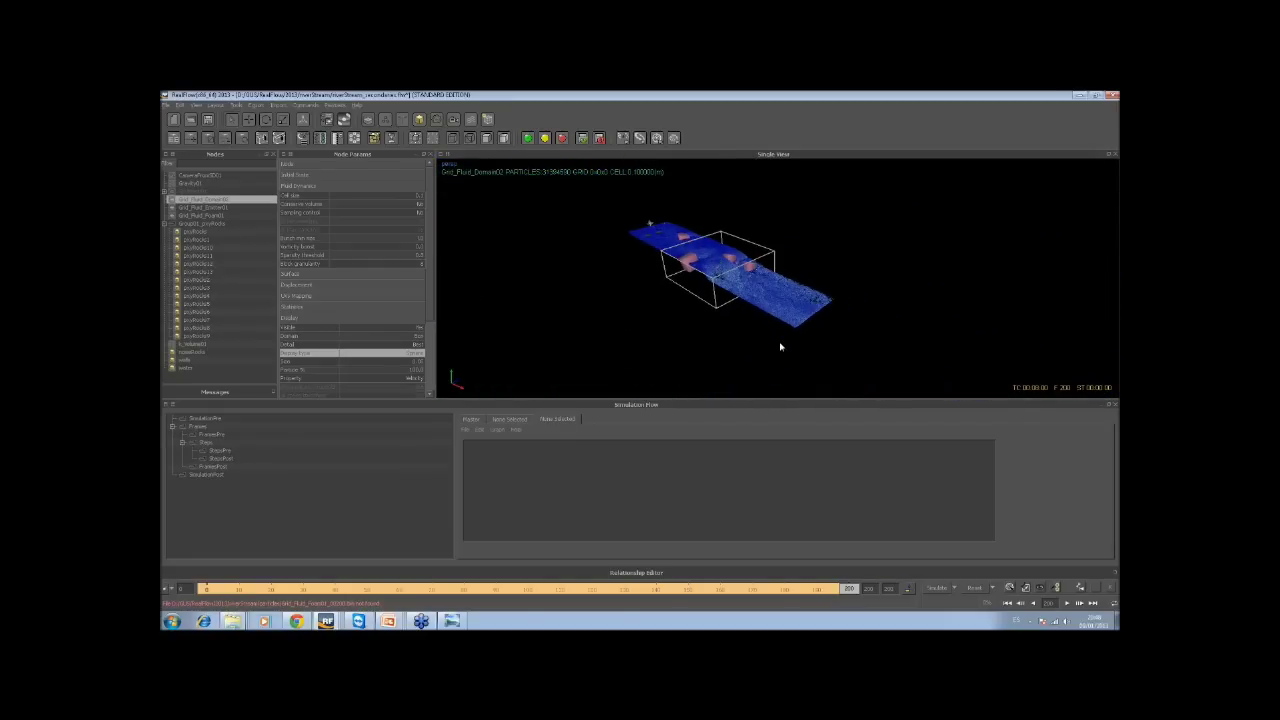
alt+drag(781, 347, 781, 347)
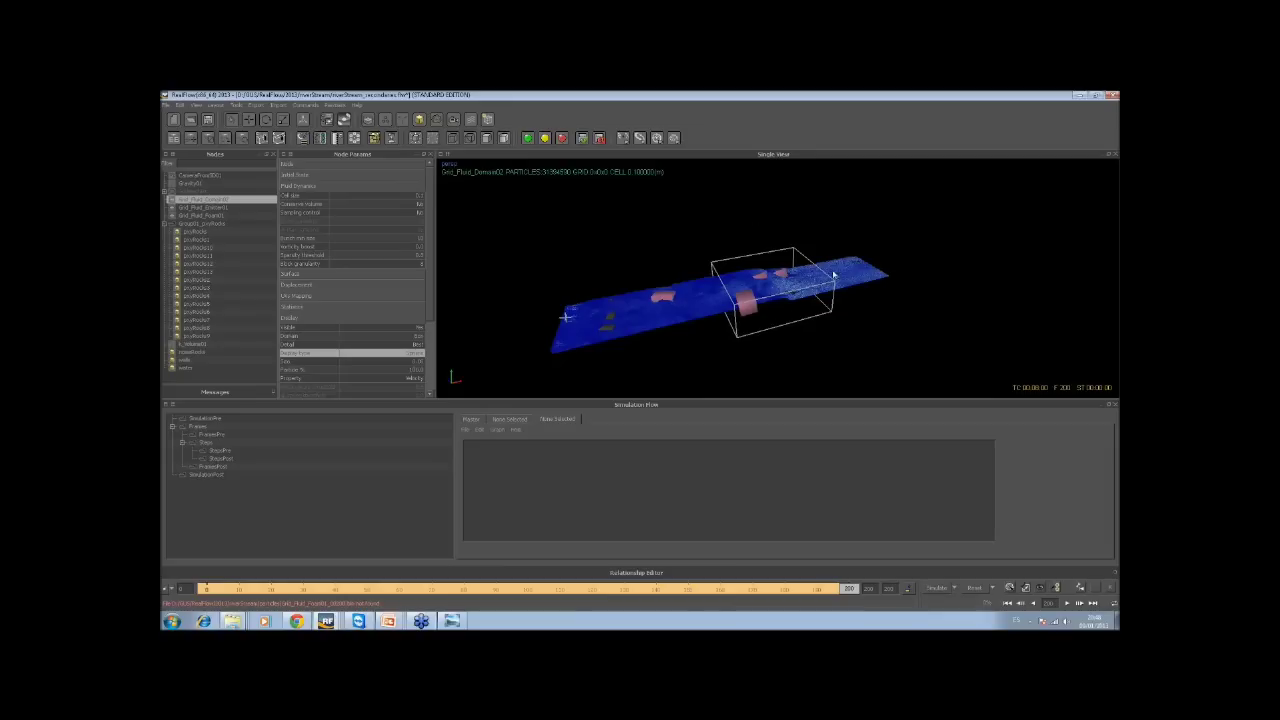
mouse_move(840, 309)
alt+mouse_down()
mouse_move(874, 307)
mouse_move(829, 314)
alt+mouse_up()
mouse_move(743, 322)
alt+mouse_down()
mouse_move(700, 320)
mouse_move(655, 286)
mouse_move(743, 296)
mouse_move(733, 300)
alt+mouse_up()
scroll(733, 300, up, 3)
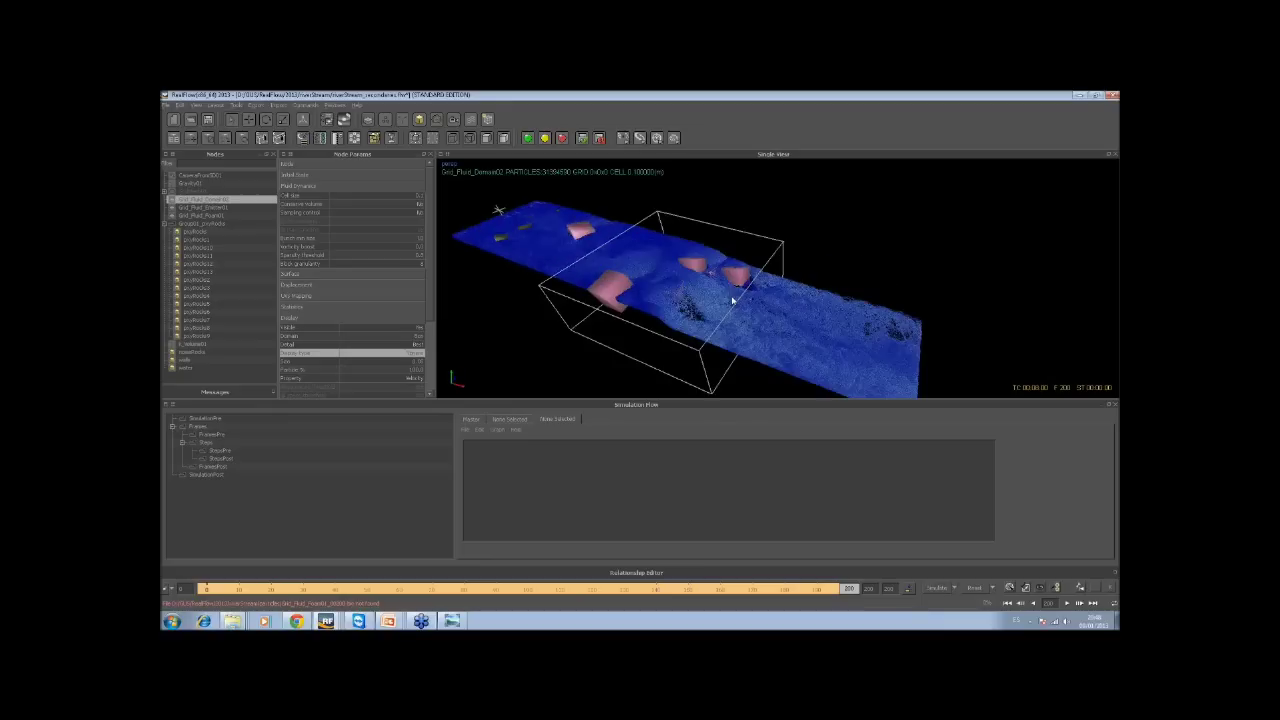
Set the display type of the Grid_Fluid_Domain02 particles back to Point
scroll(538, 292, up, 2)
click(418, 355)
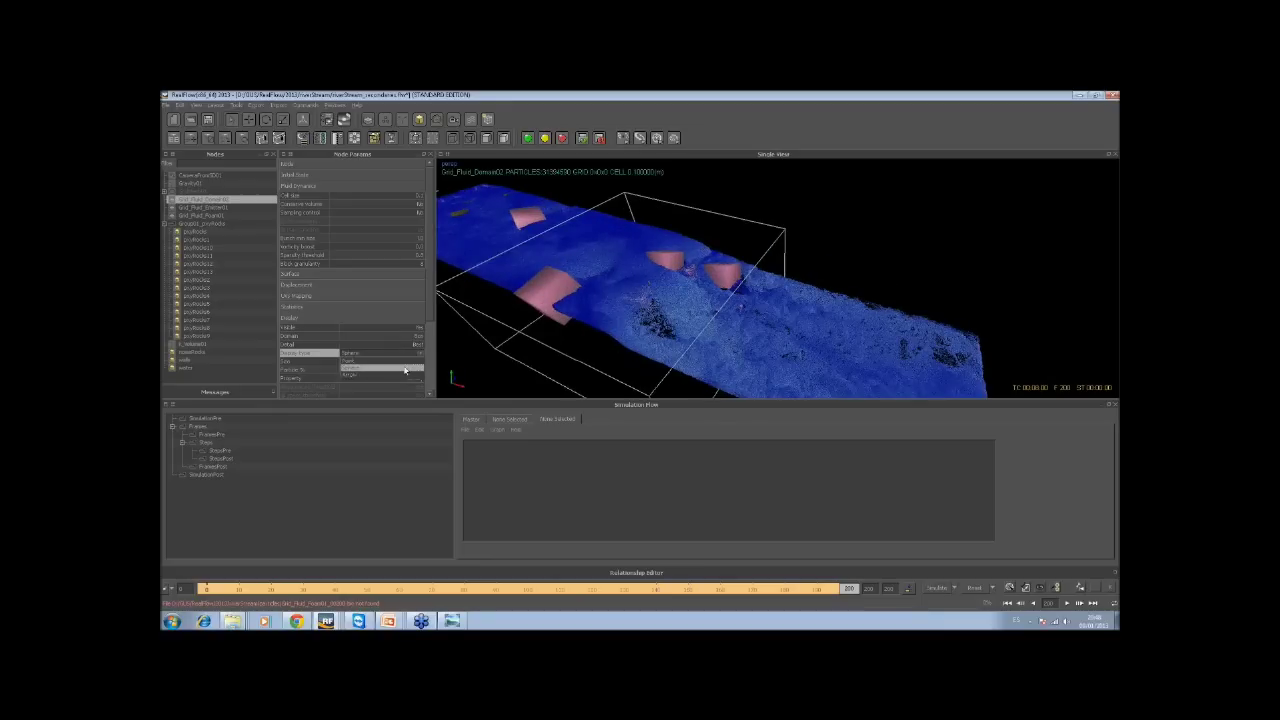
click(409, 361)
alt+drag(772, 331, 660, 290)
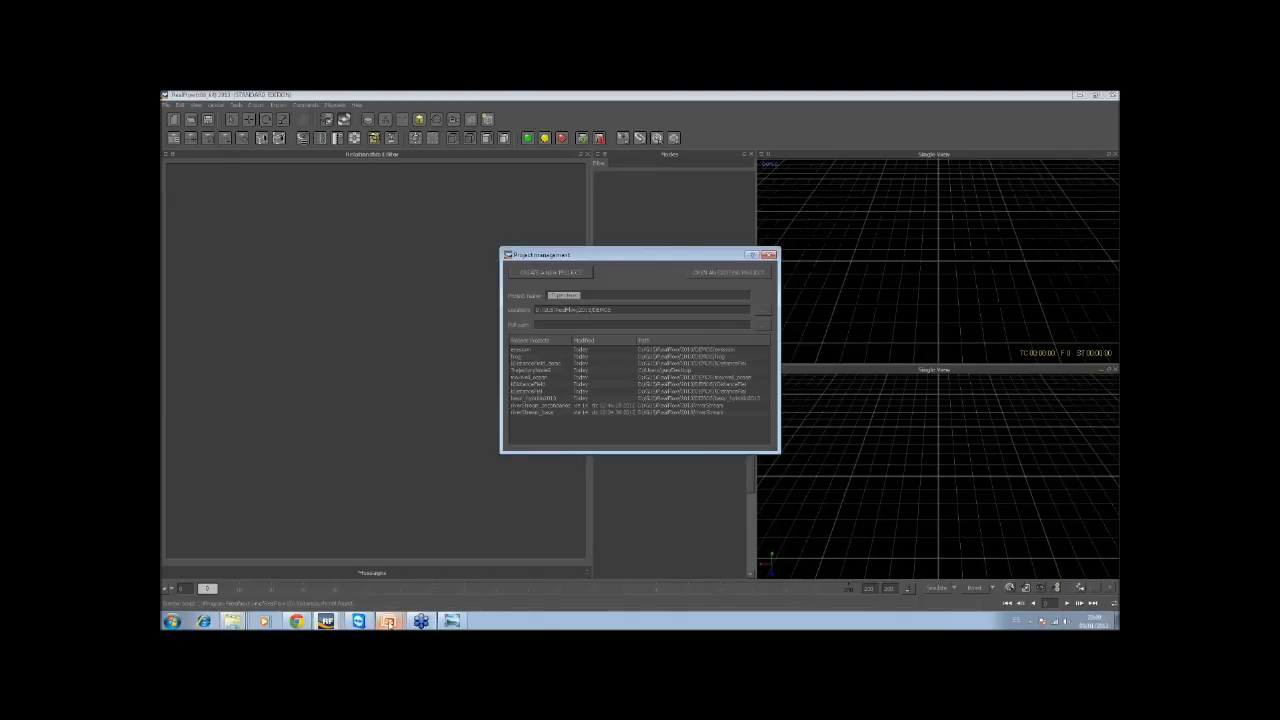
Switch to the PowerPoint slide show and advance to the RenderKit 2013 slide
key(alt+Tab)
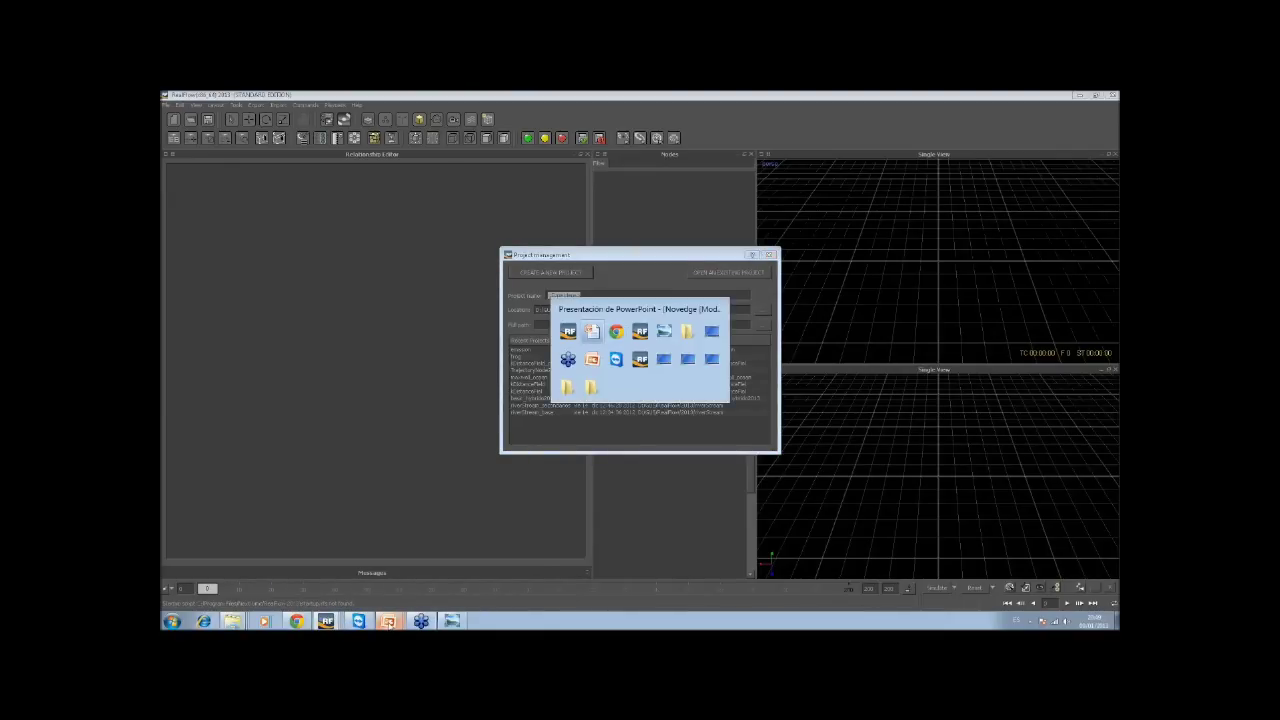
mouse_move(390, 623)
click(385, 597)
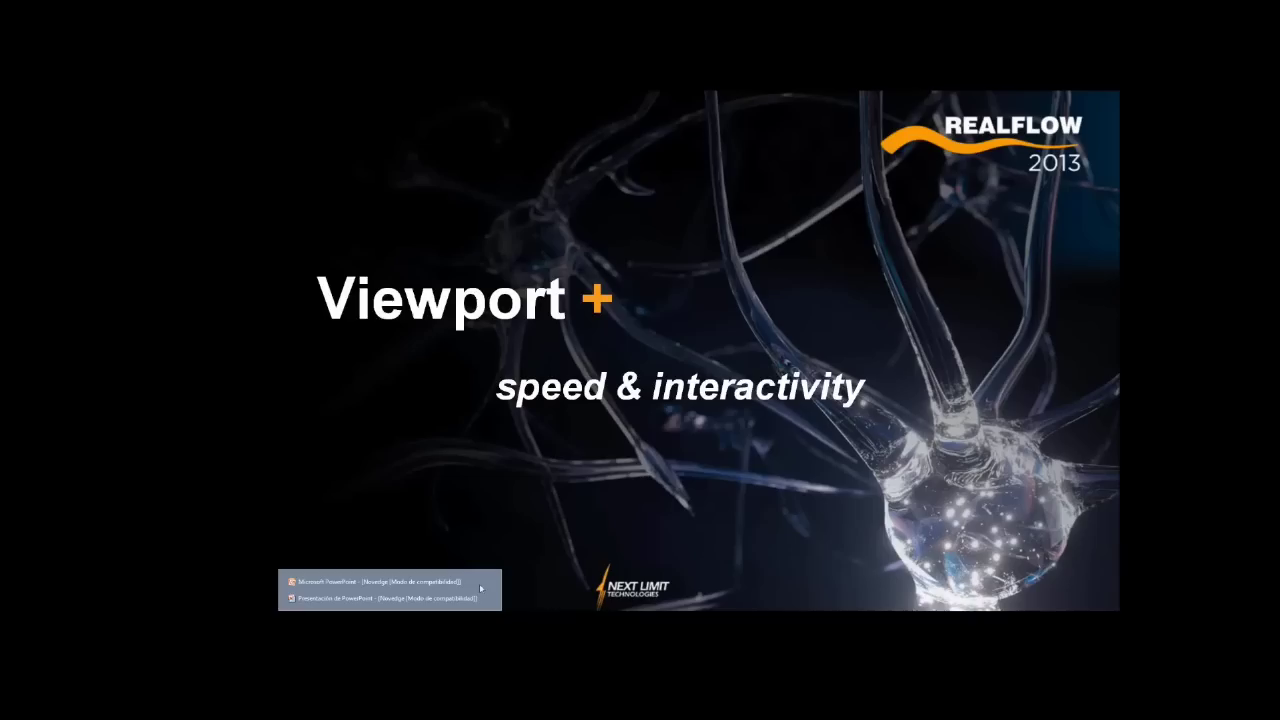
click(565, 495)
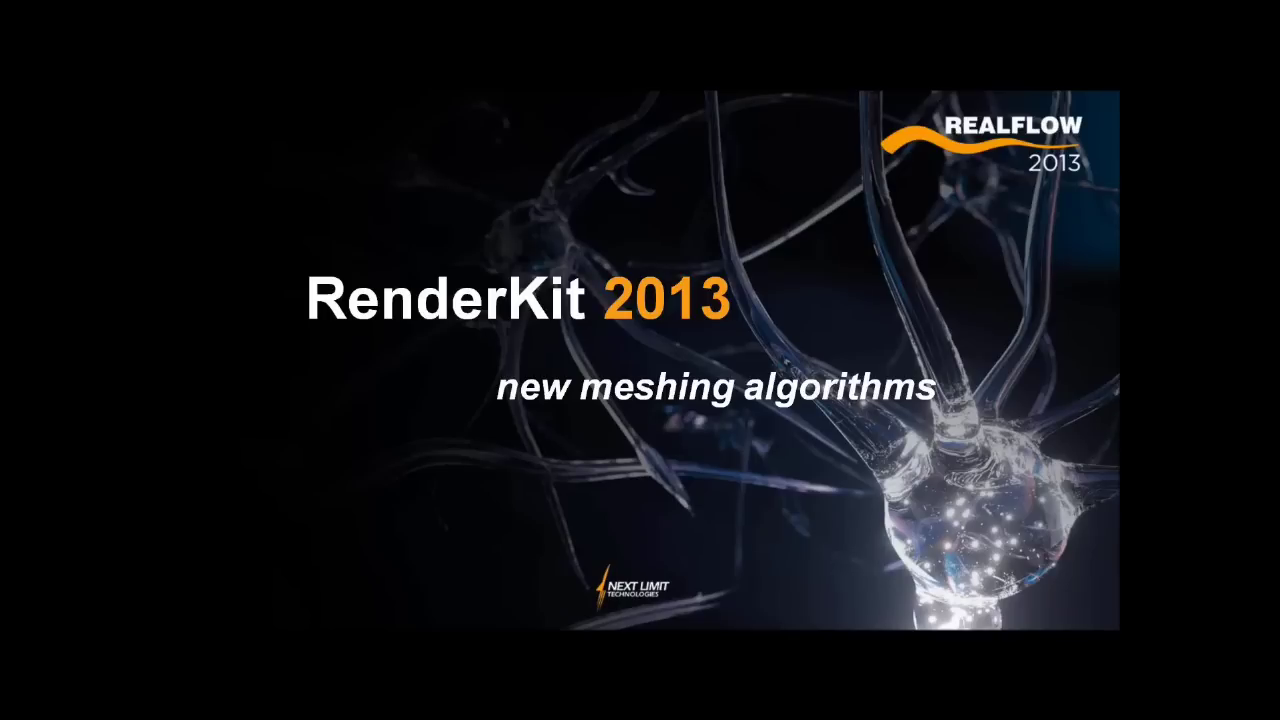
Leave the slide show for the desktop and open the Hybrido2 folder that holds a pictures subfolder and two videos
key(alt+Tab)
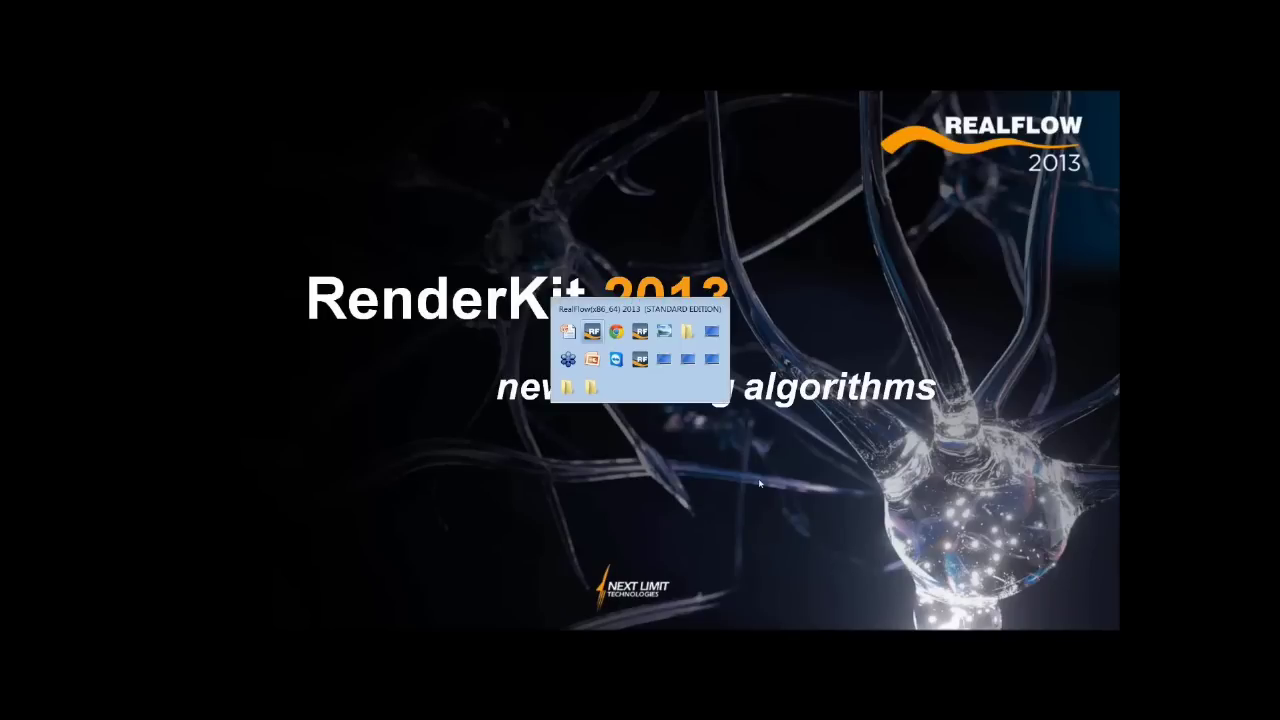
key(super+d)
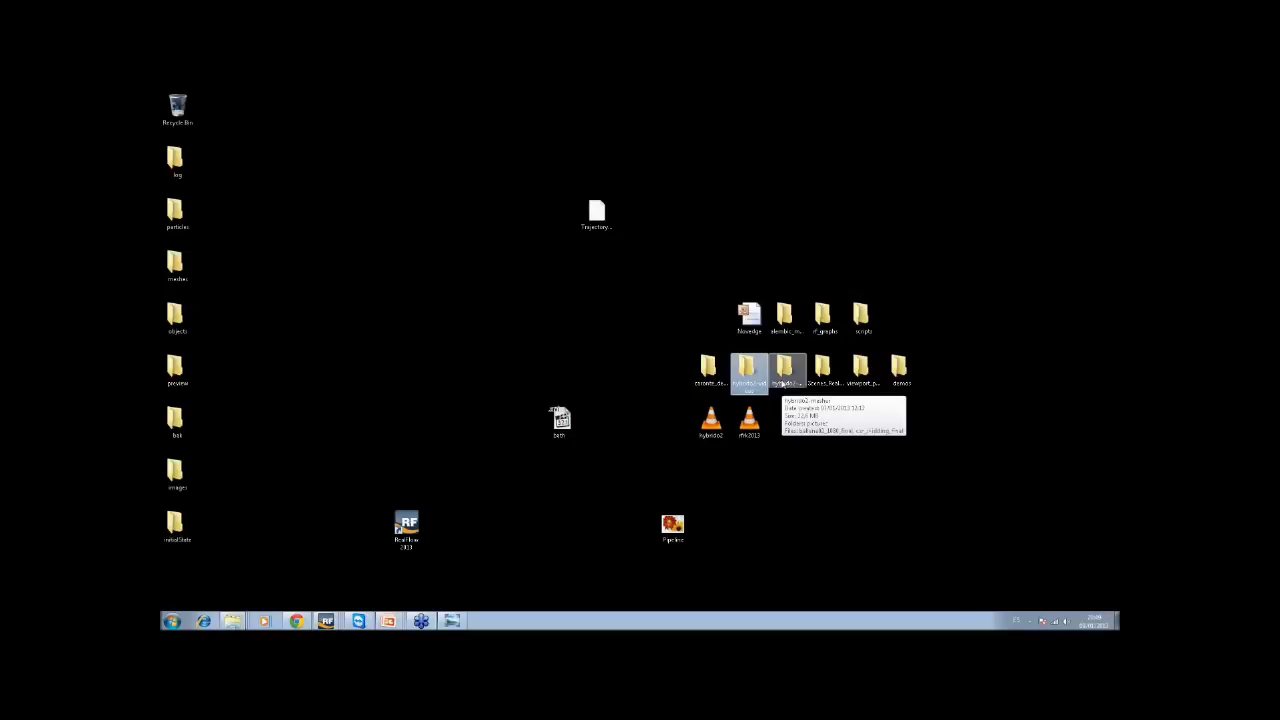
double_click(786, 370)
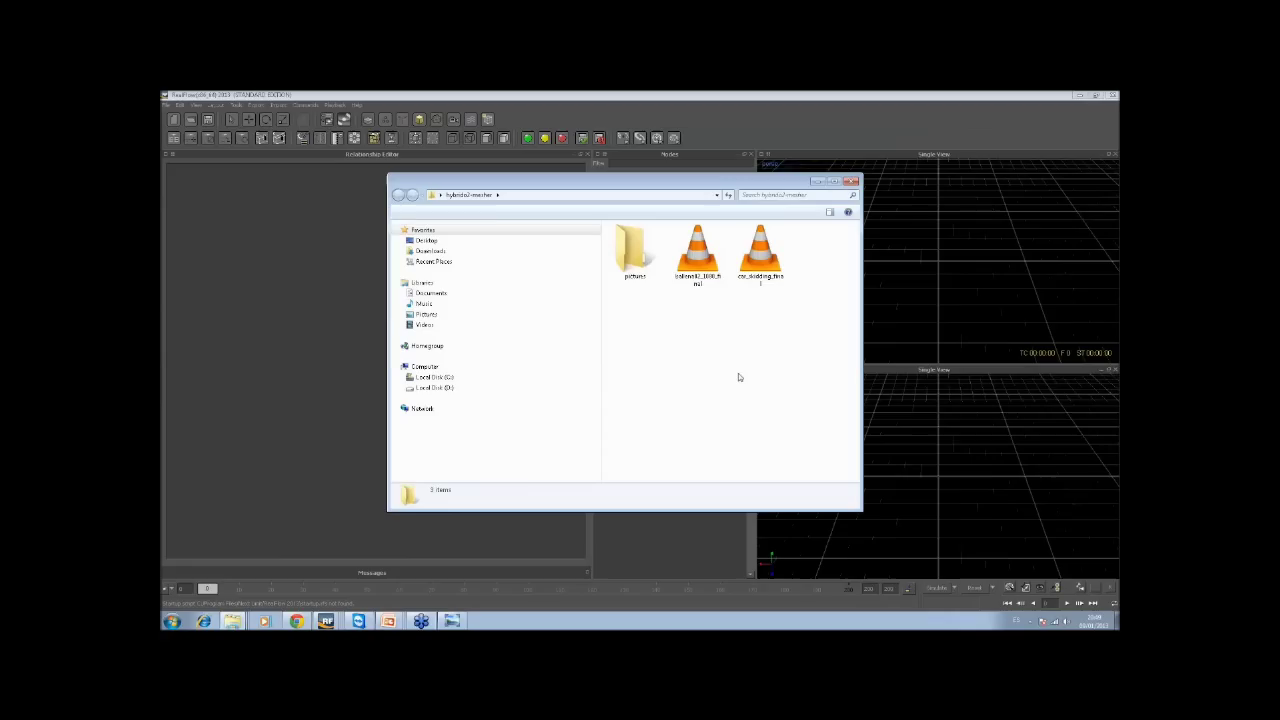
Play the ballena video and the car_skidding_final.mov video from the Hybrido2 folder, pausing and resuming them to examine the splashes
double_click(700, 262)
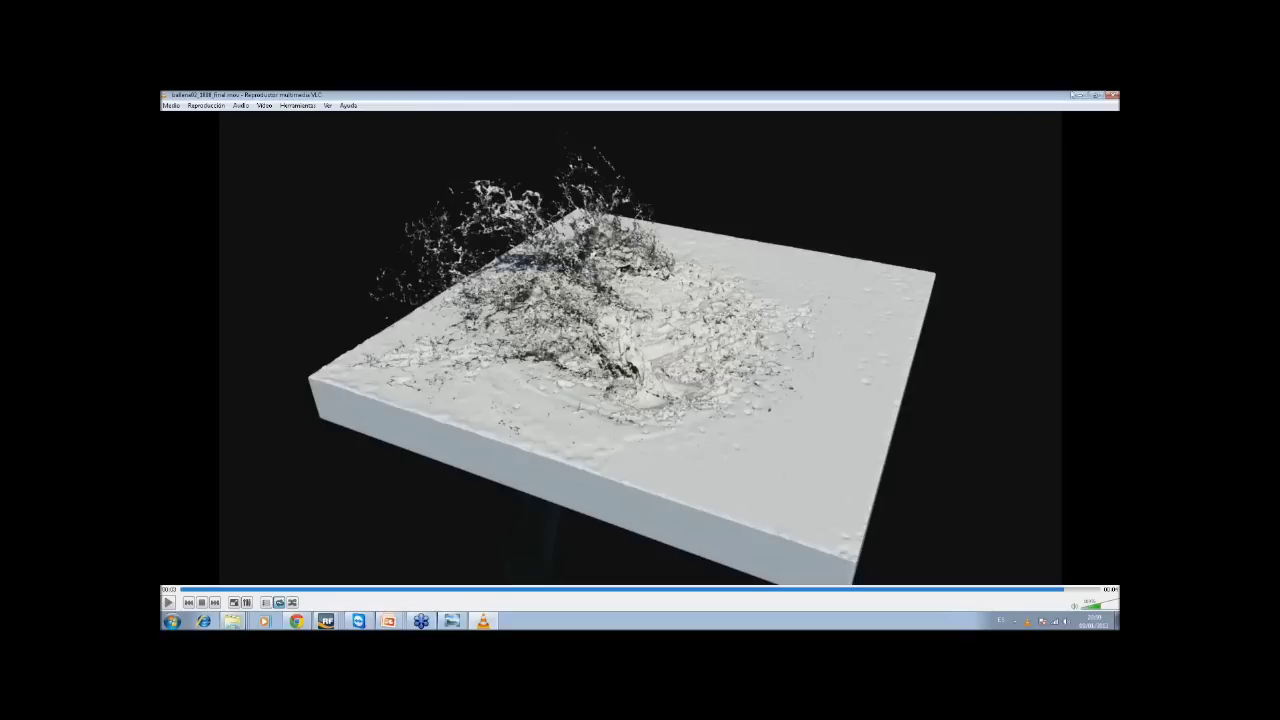
key(space)
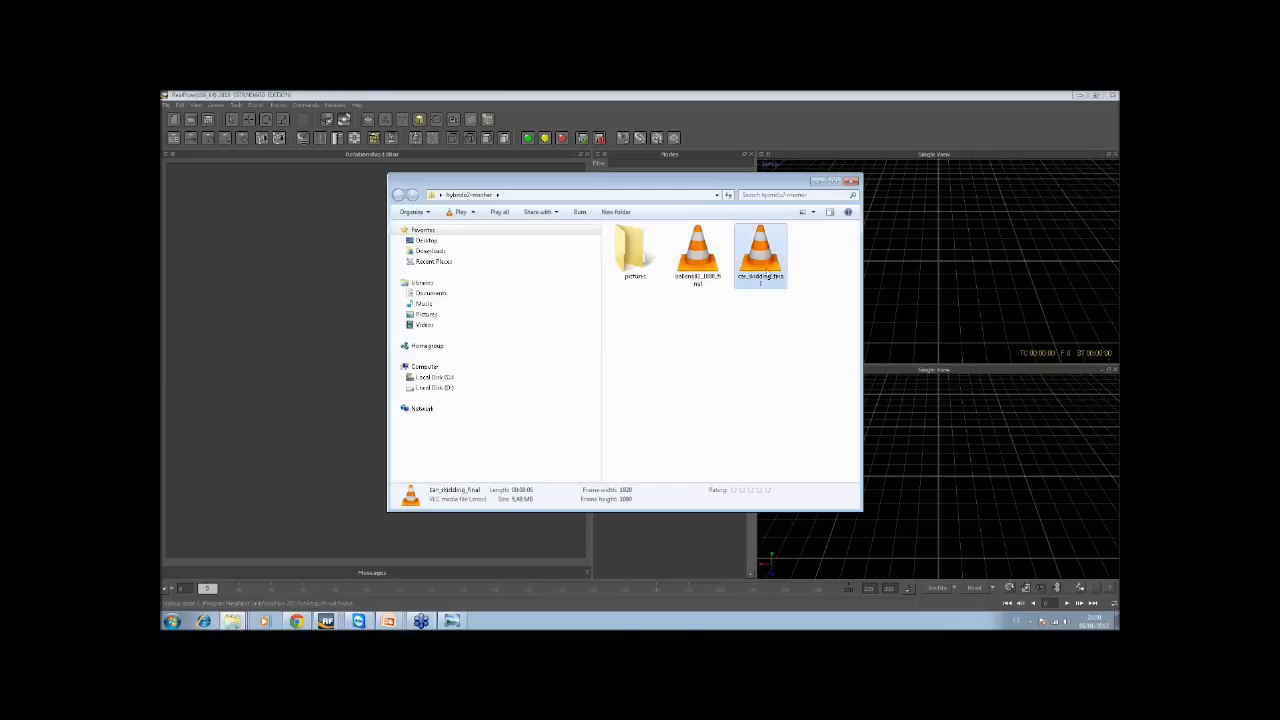
double_click(765, 268)
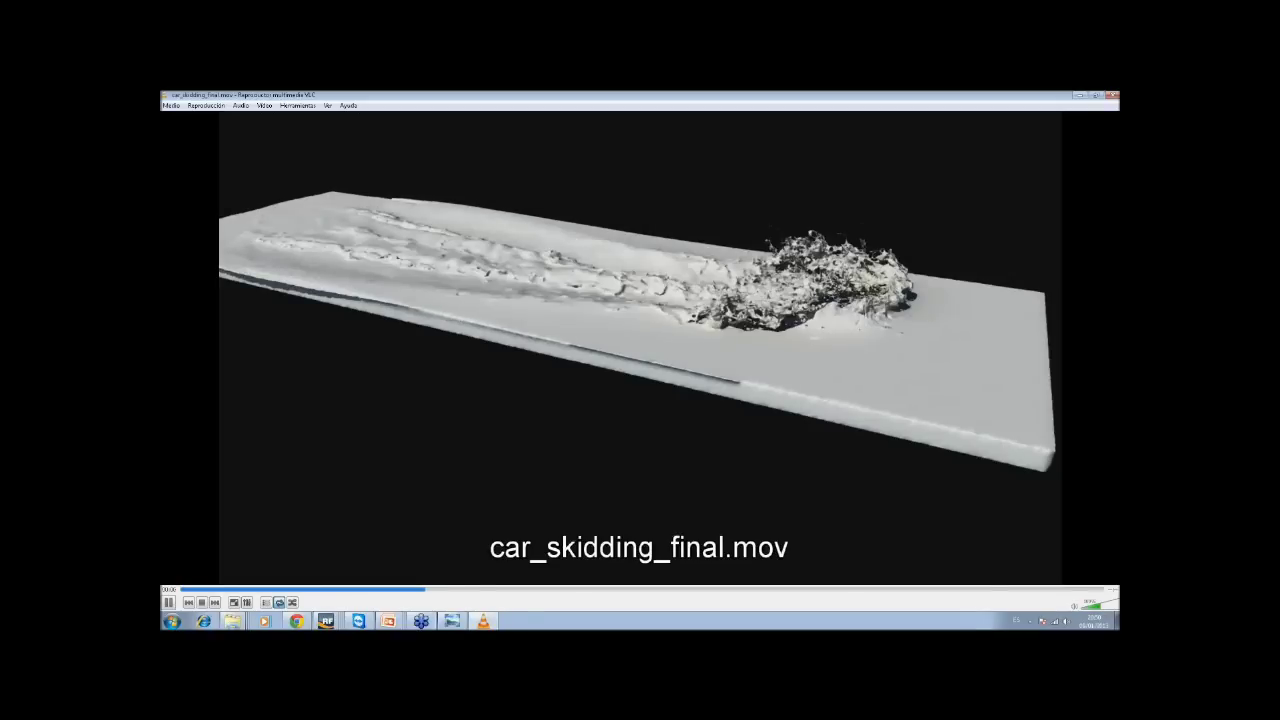
key(space)
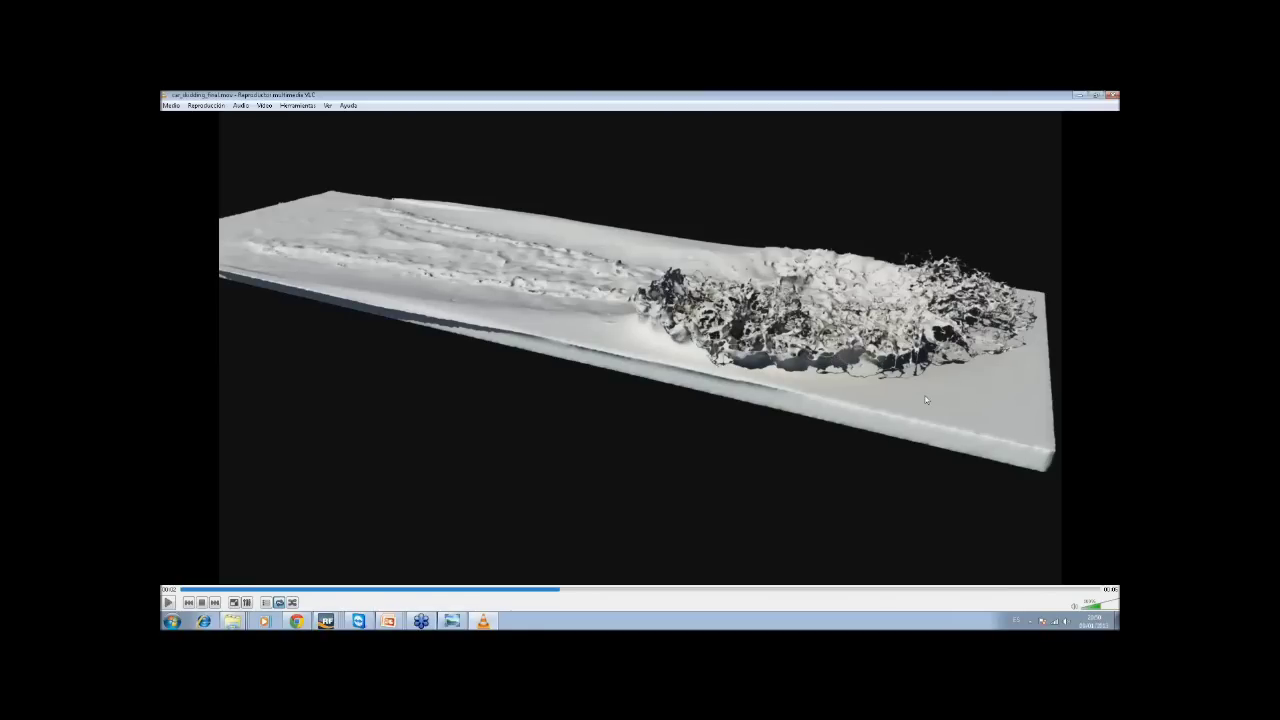
key(space)
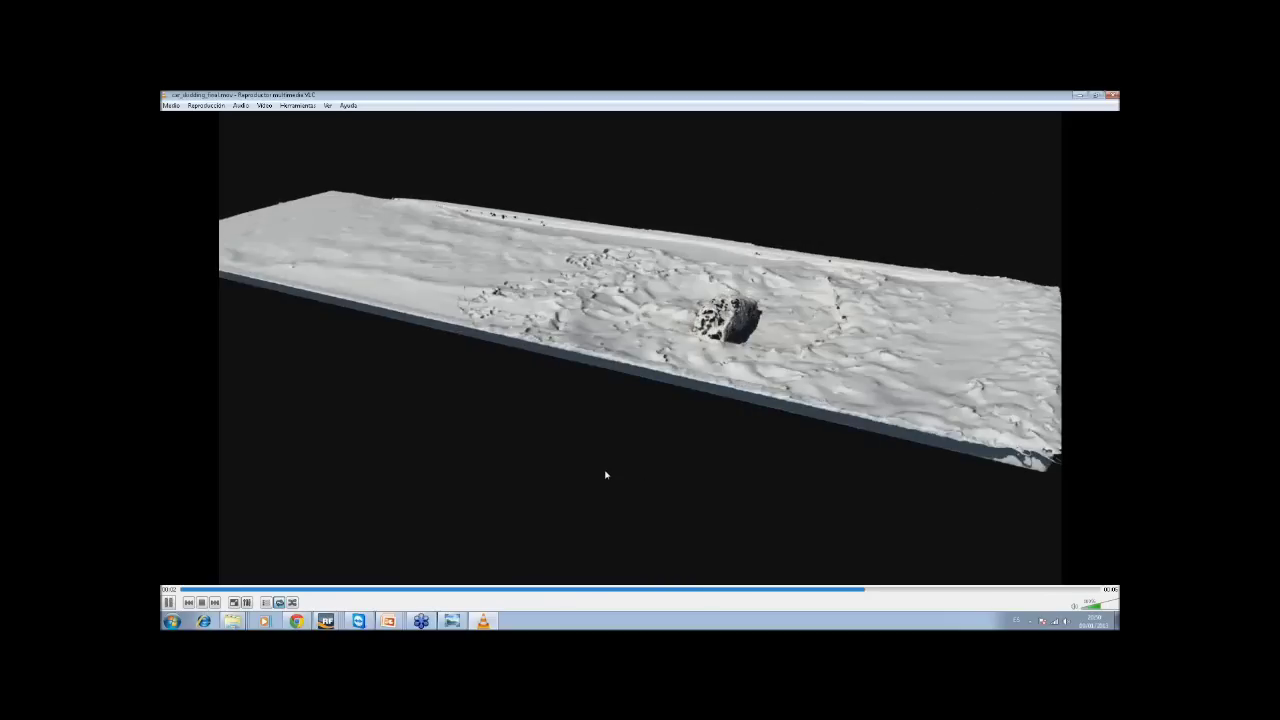
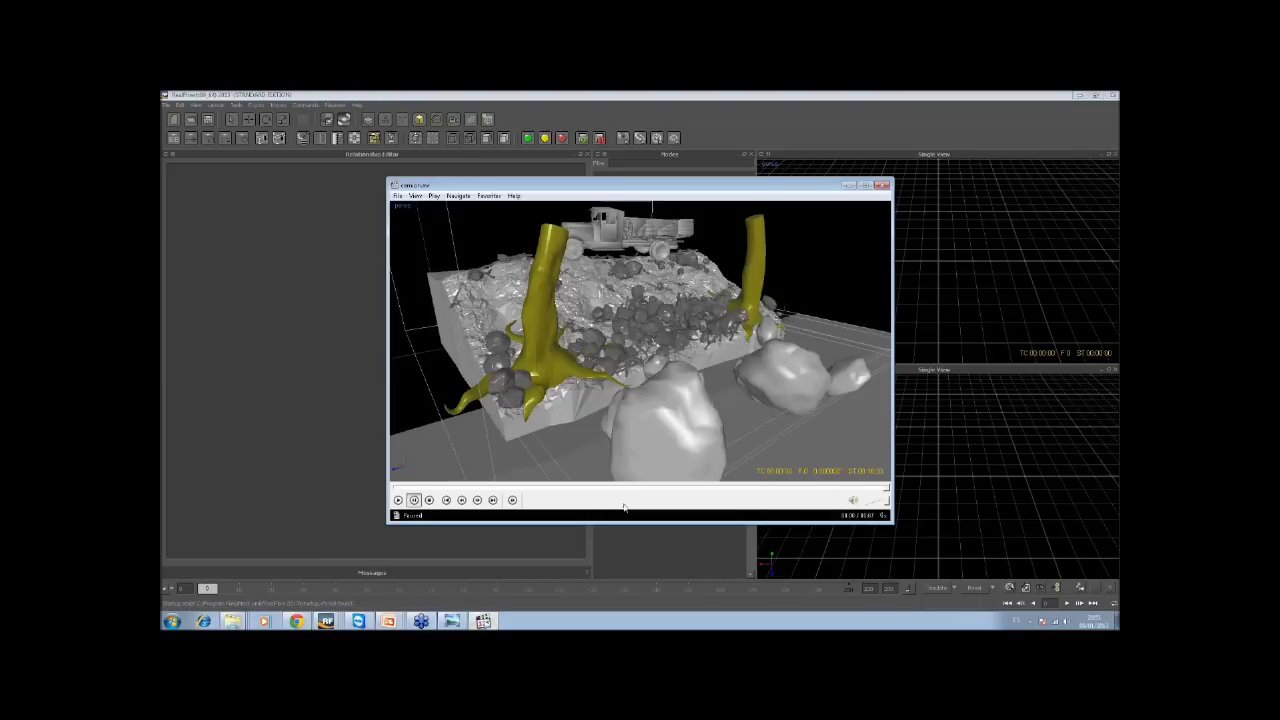
Play the camion truck simulation video, close it, and return to RealFlow without opening a project from the Project management window
key(space)
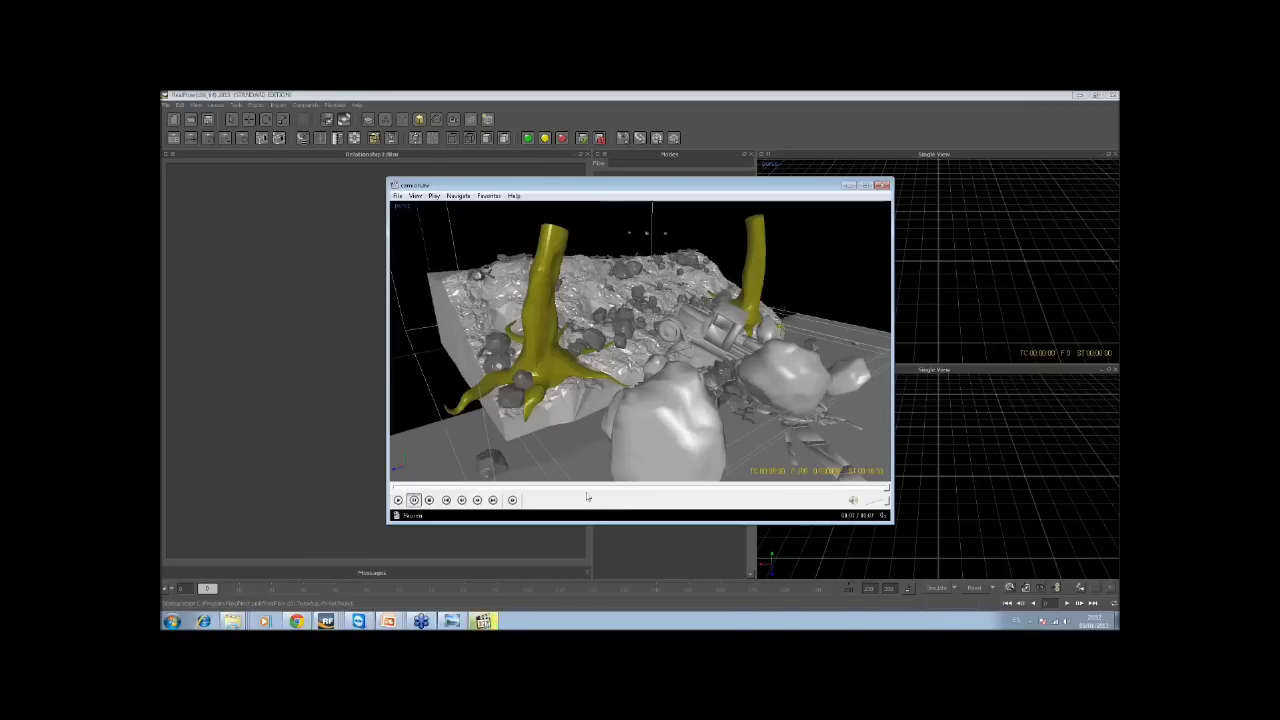
click(885, 186)
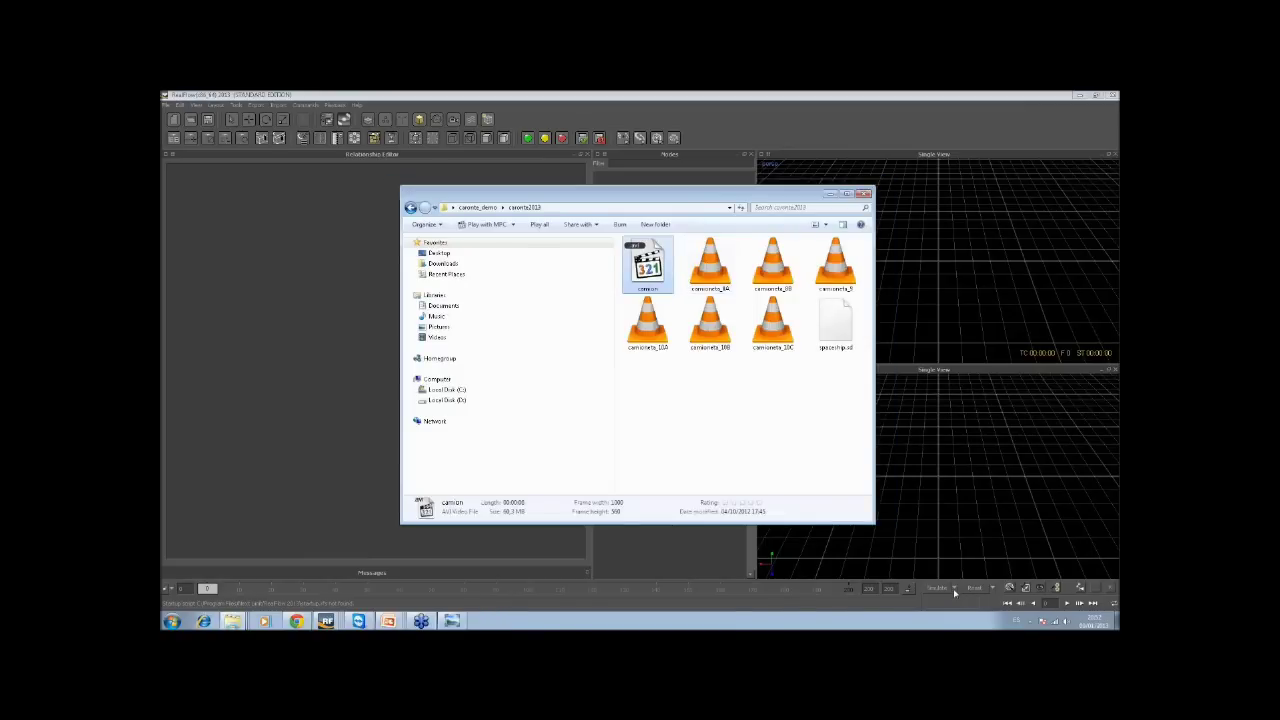
click(955, 592)
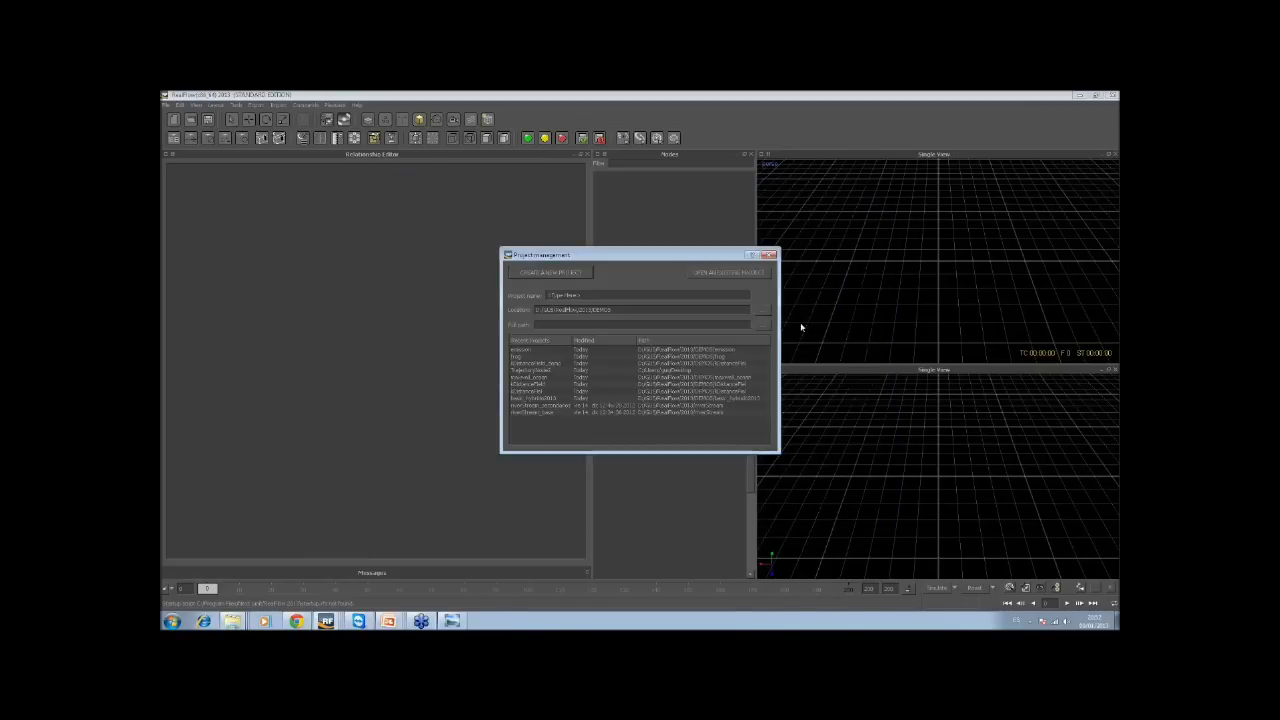
click(770, 256)
Open the simulation options, move the dialog to the middle, and review the Quality and neighbouring setting of the rigid/soft body solver
click(944, 587)
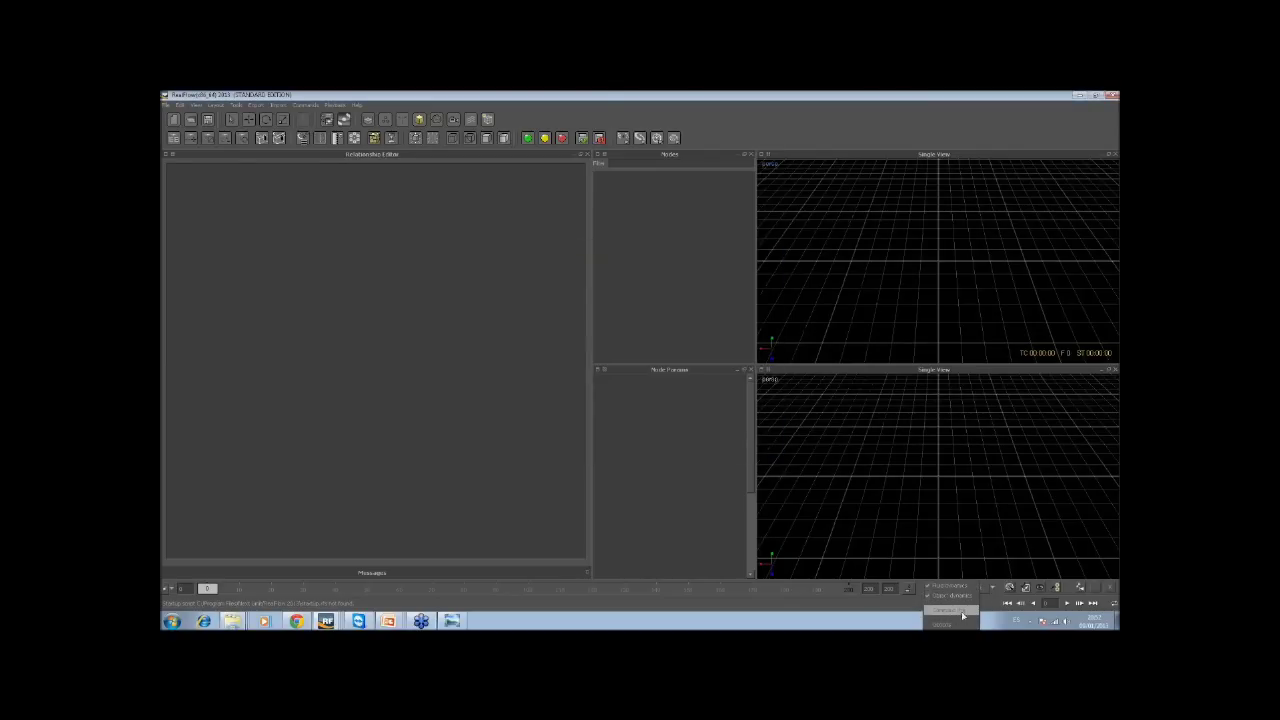
click(950, 610)
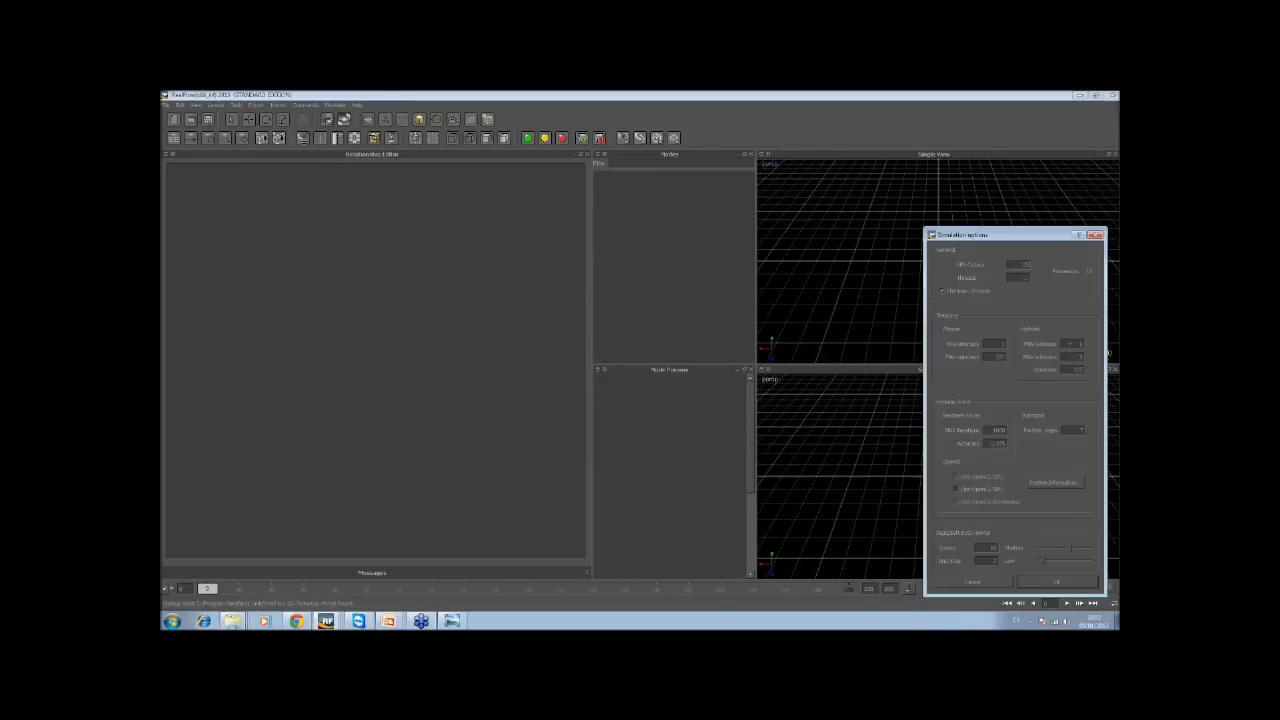
drag(1024, 237, 578, 192)
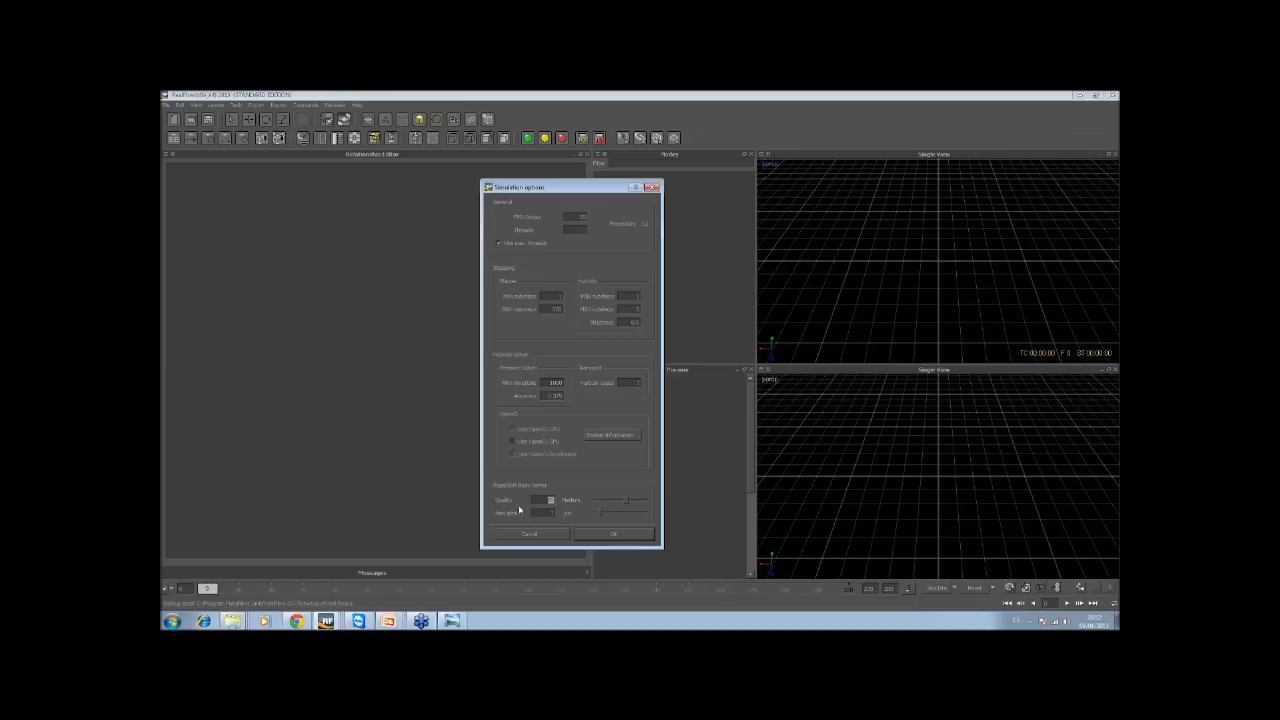
click(552, 512)
key(shift+Tab)
Examine the graphics card's version line in the OpenCL system information, then close it and the simulation options
click(610, 436)
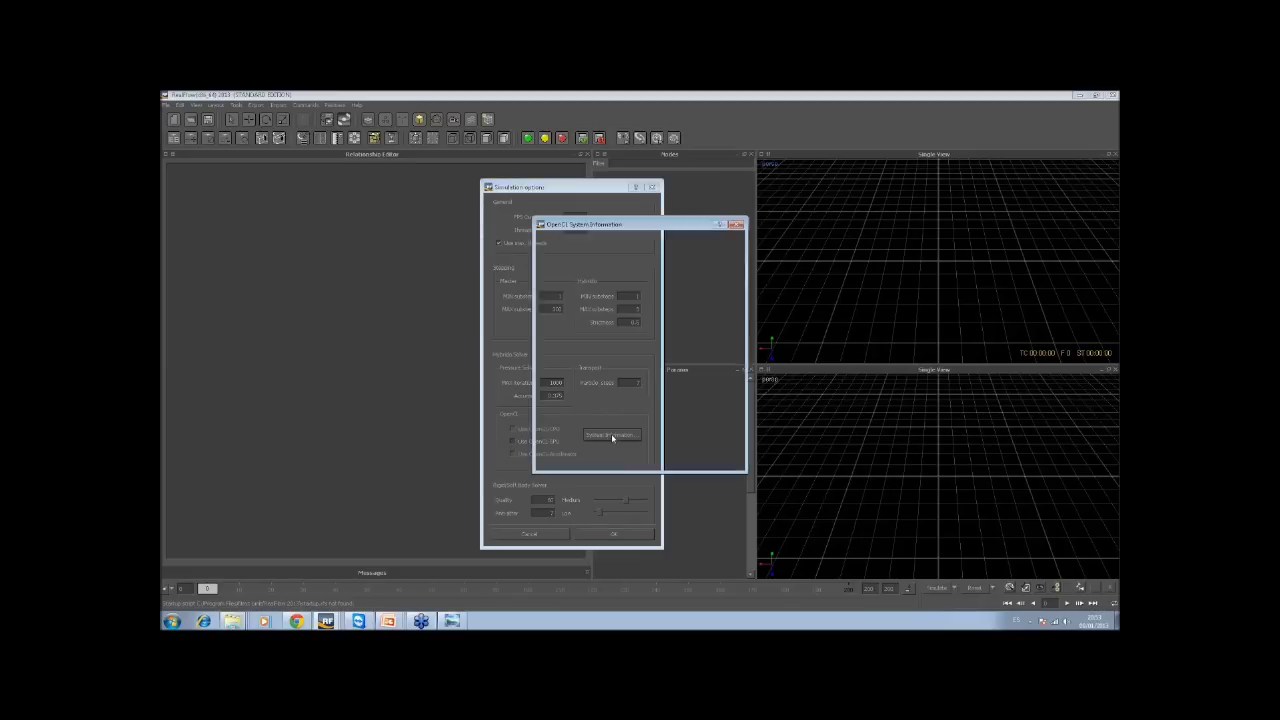
drag(675, 226, 405, 208)
drag(466, 268, 465, 315)
scroll(465, 310, down, 3)
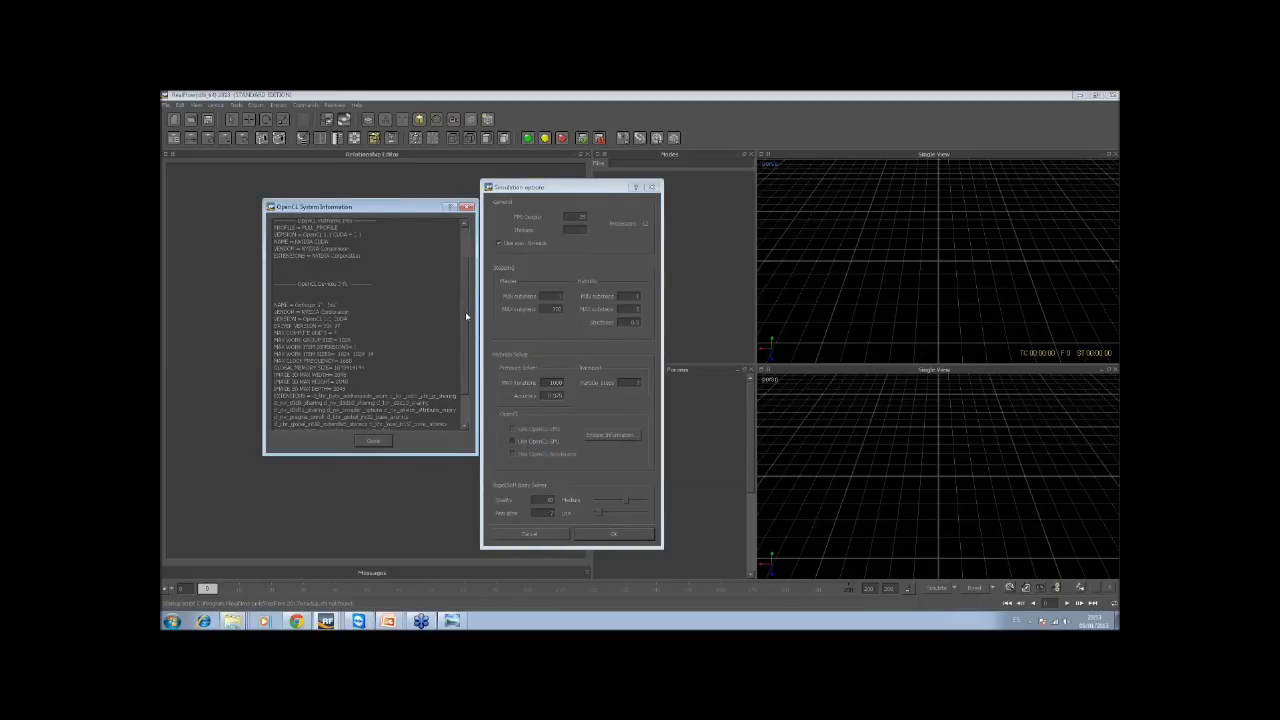
drag(295, 266, 334, 280)
click(350, 281)
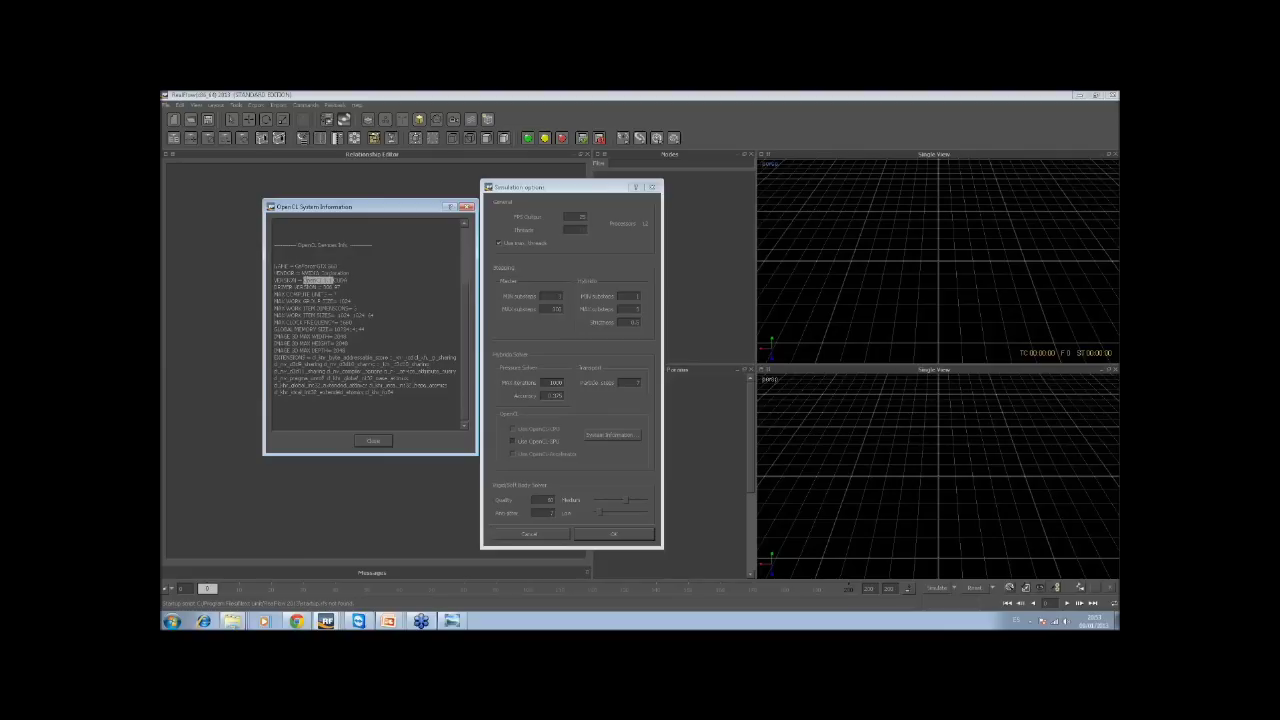
click(373, 441)
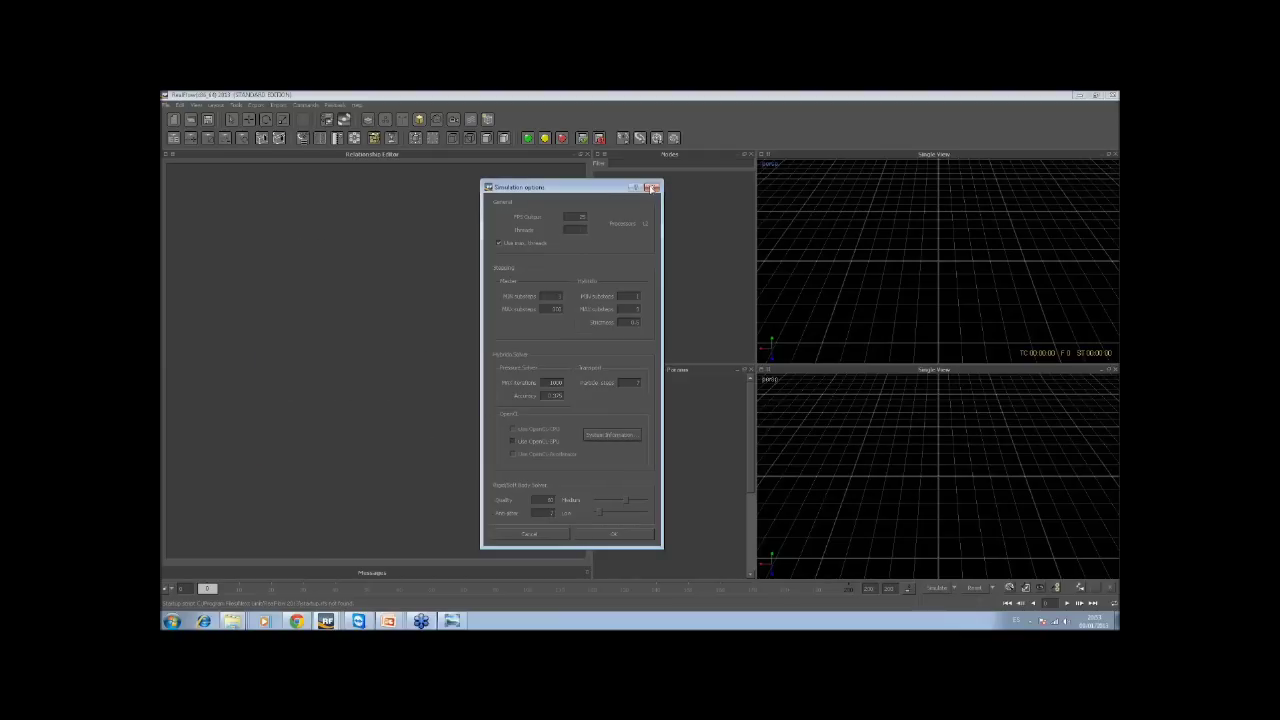
click(652, 187)
Bring up the caronte2013 folder and play the camioneta simulation videos, starting with camioneta_8A, then close the player
right_click(233, 621)
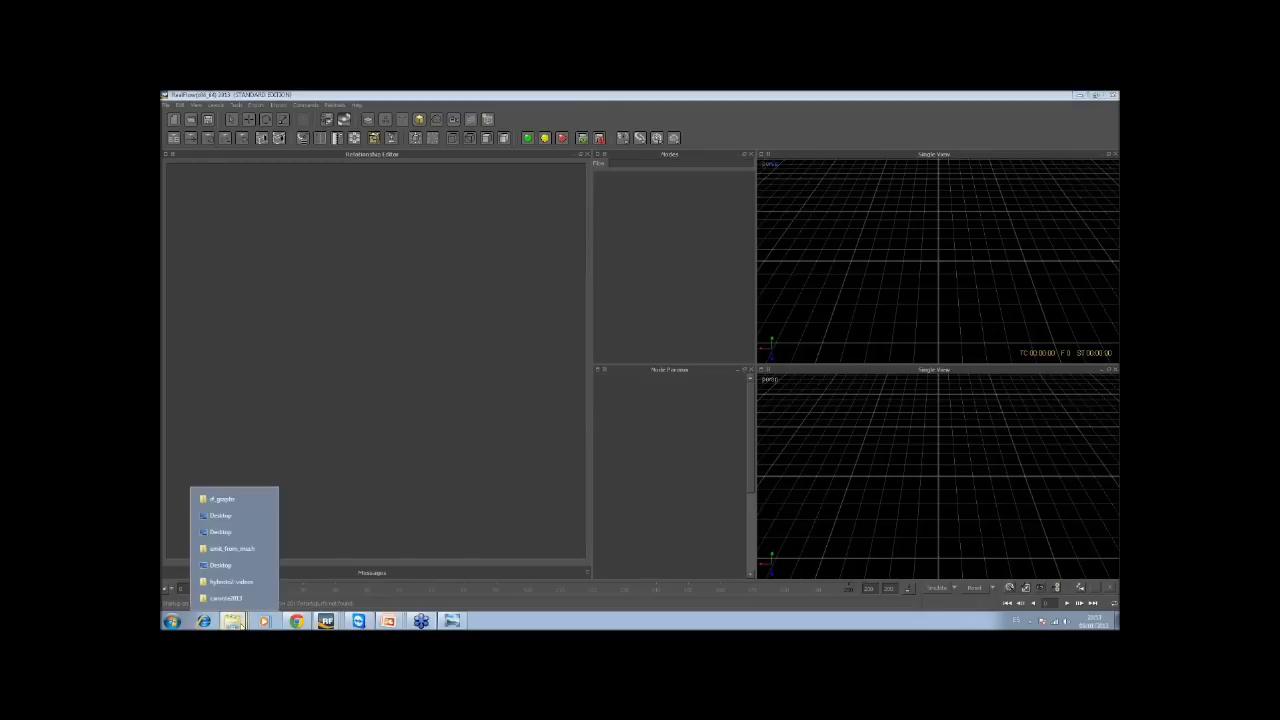
click(243, 600)
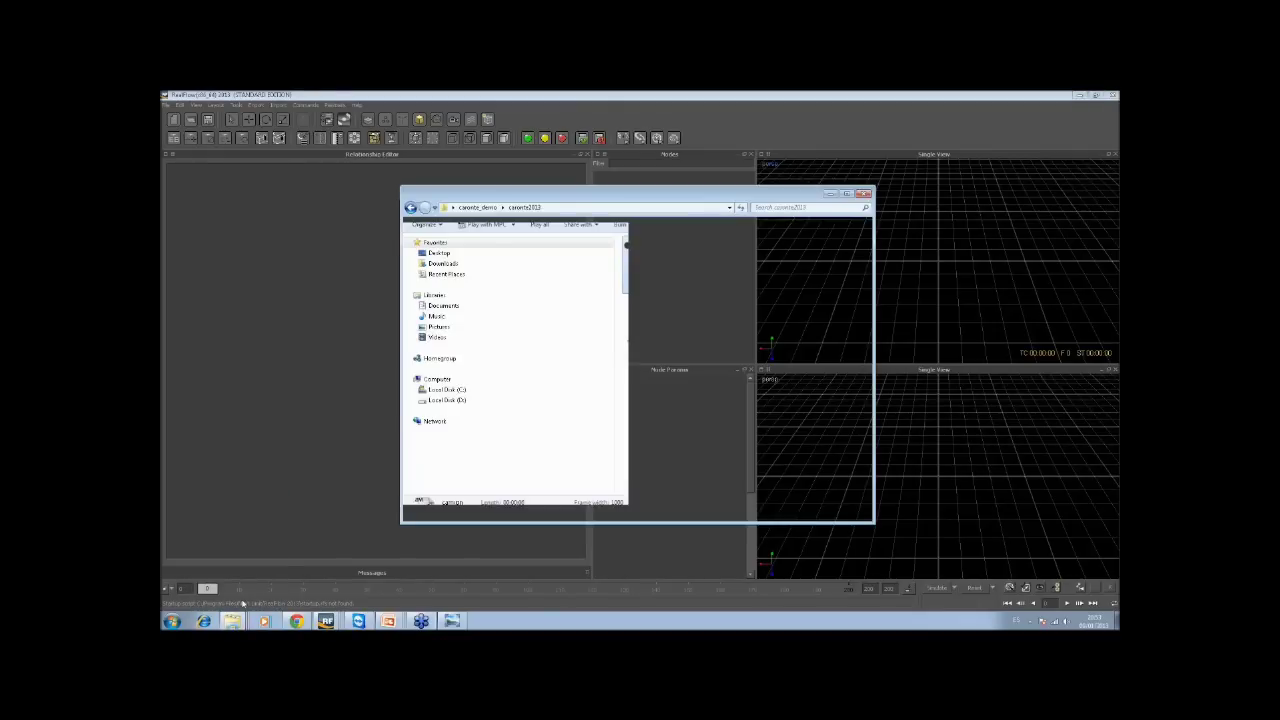
click(711, 281)
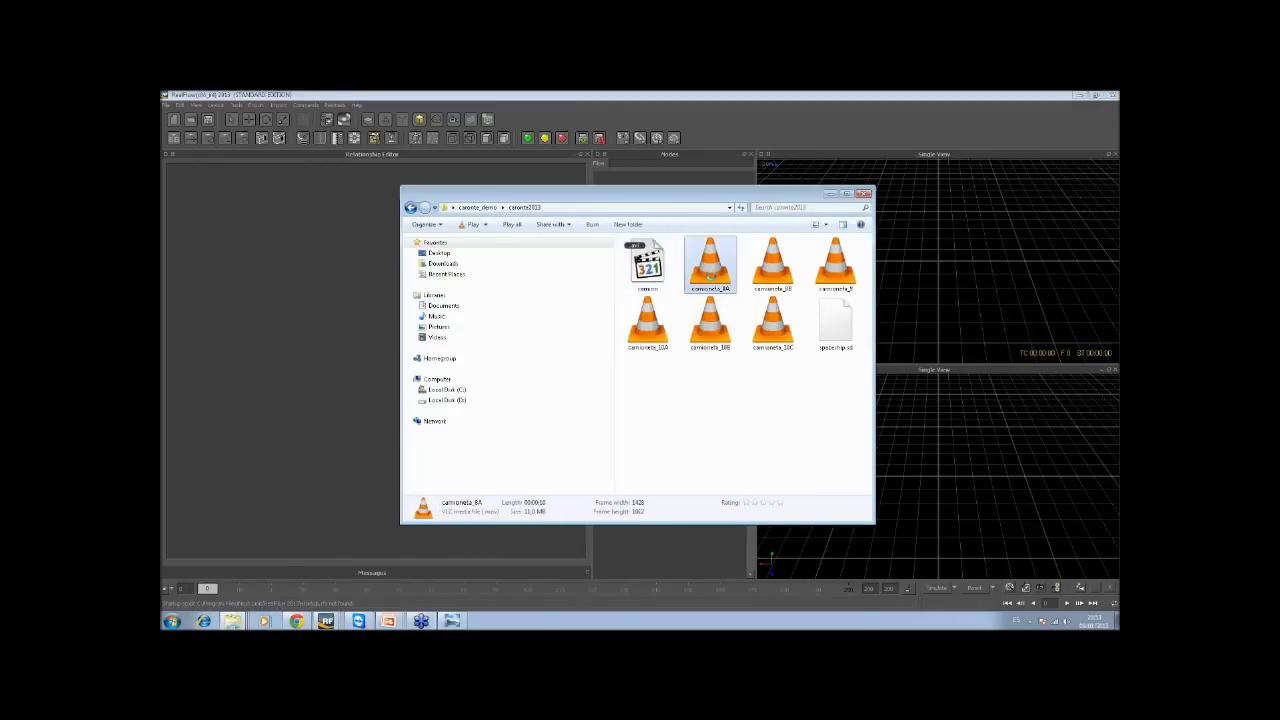
double_click(710, 280)
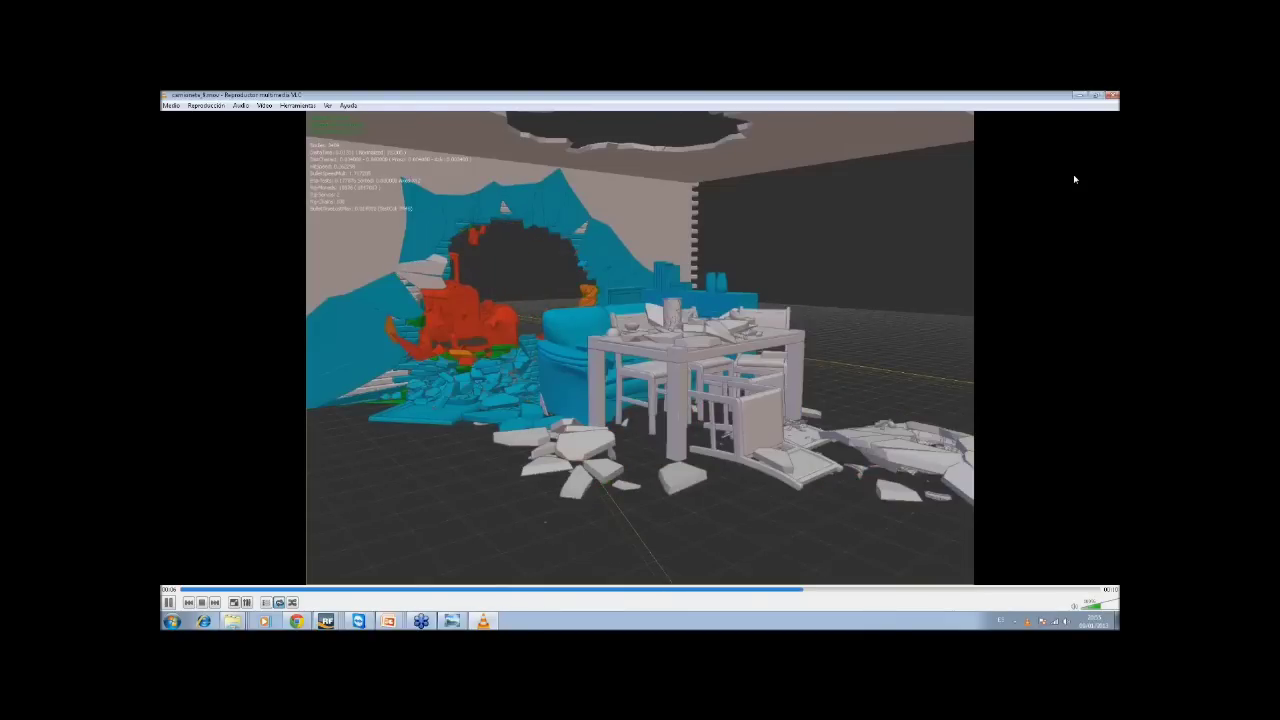
click(1114, 97)
Import the object file spaceship.sd from the caronte2013 folder inside caronte_demo on the Desktop
click(421, 119)
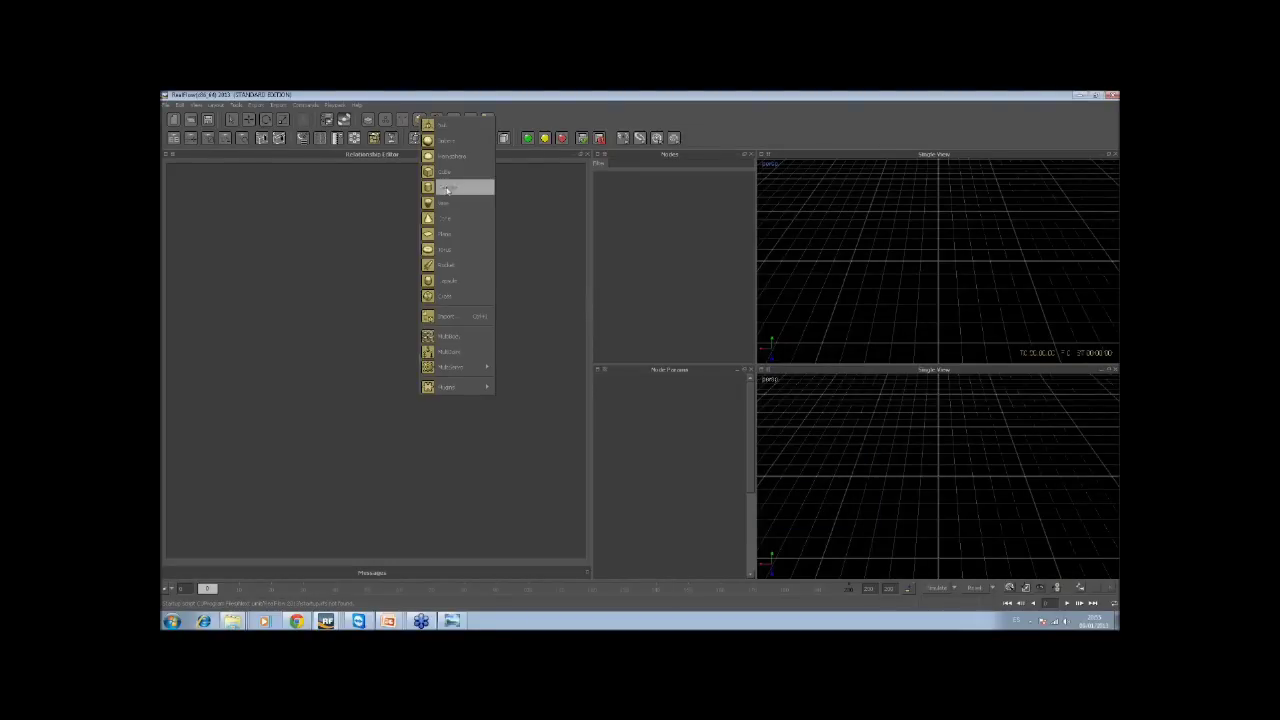
click(466, 316)
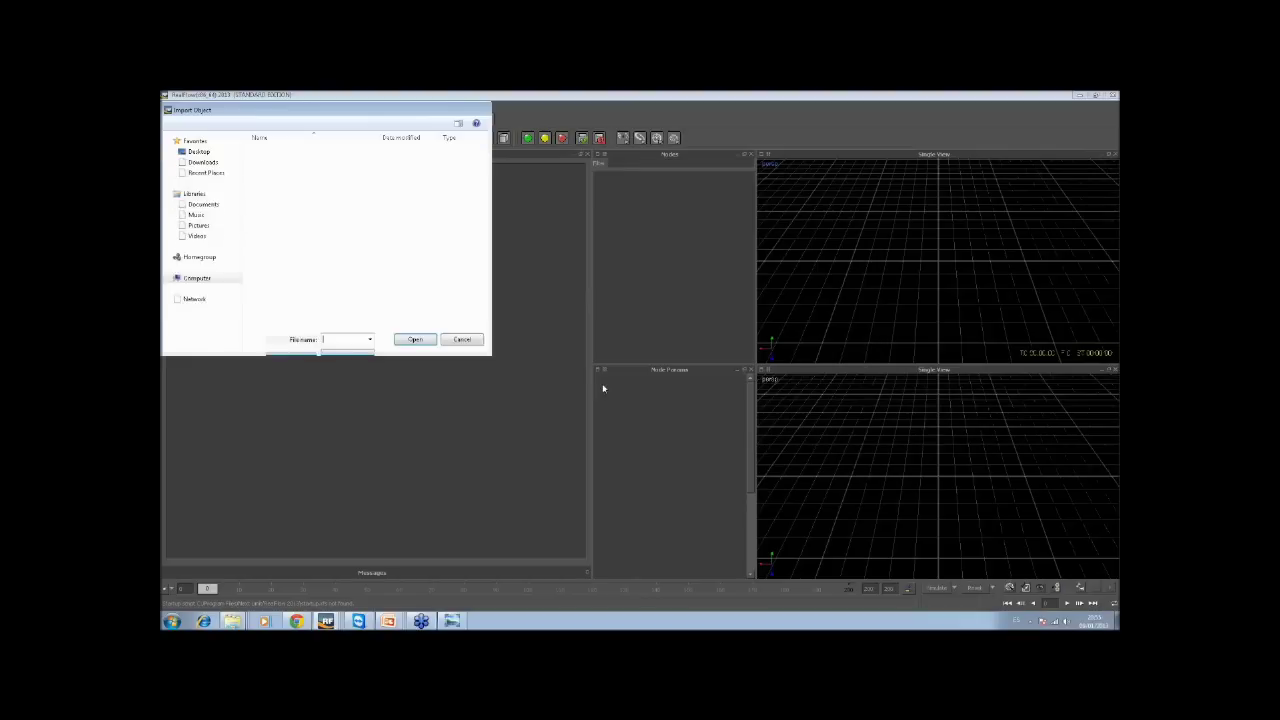
click(523, 341)
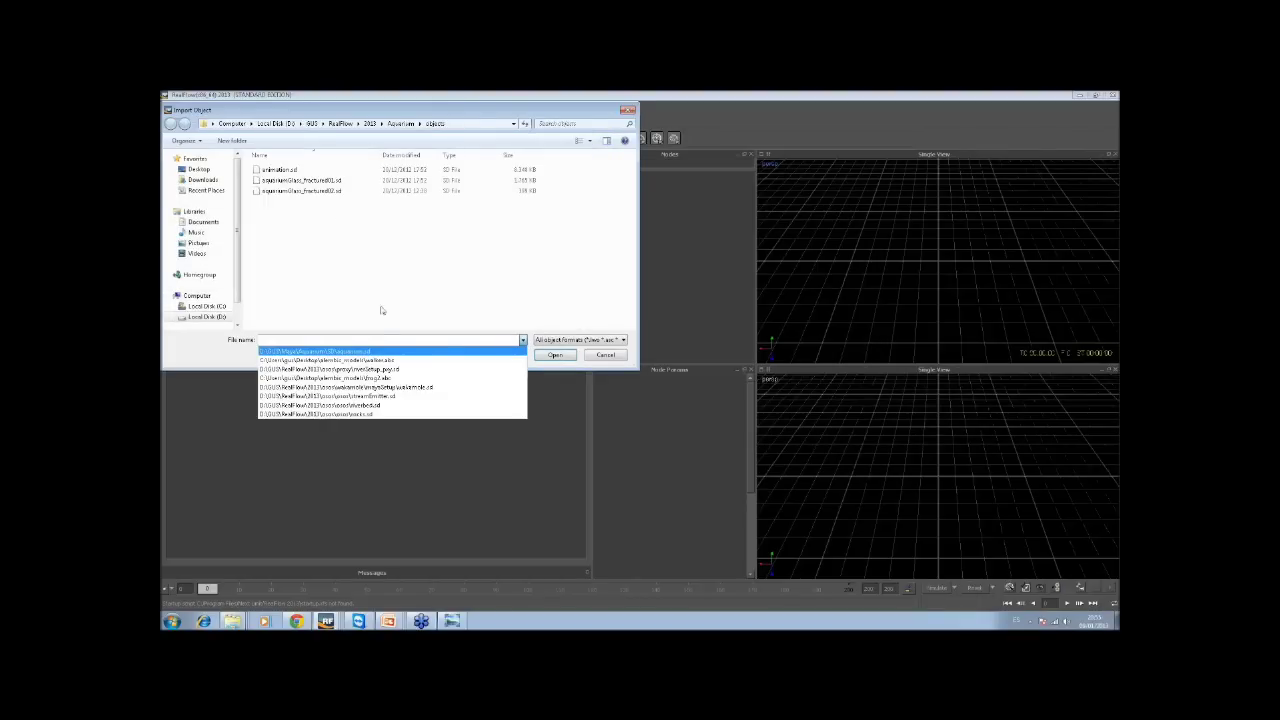
click(197, 178)
click(200, 170)
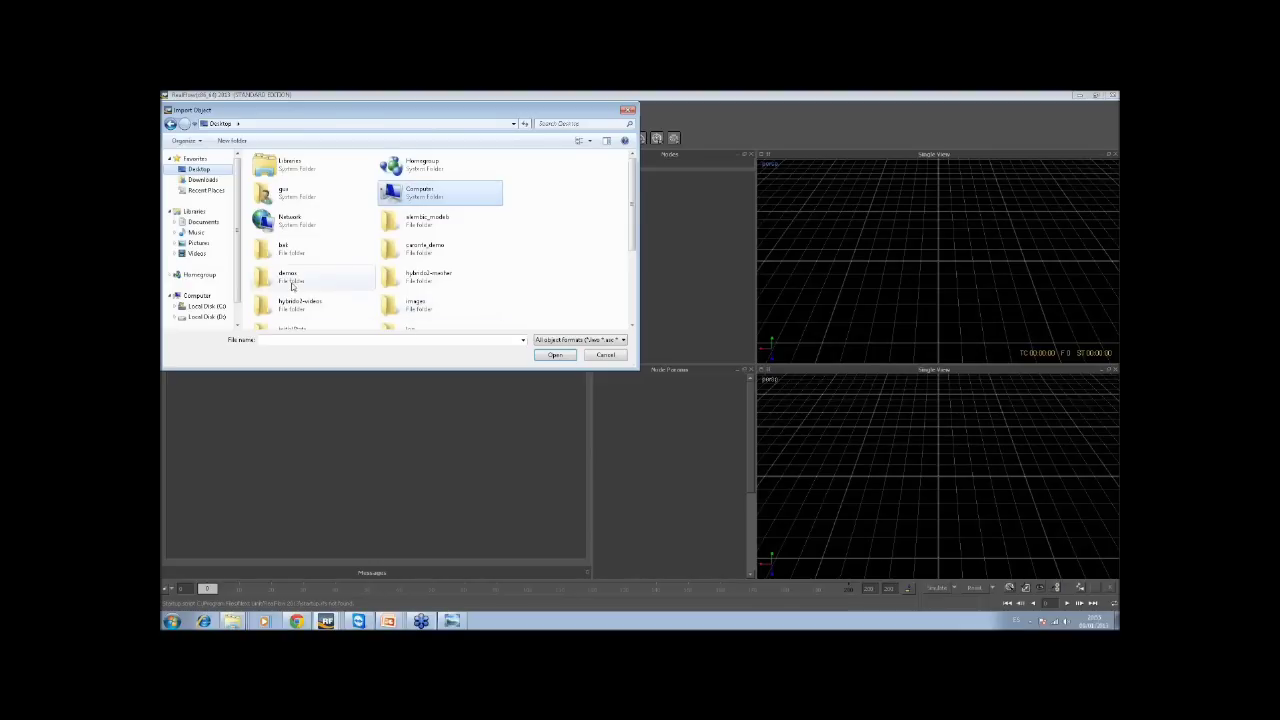
scroll(333, 270, down, 1)
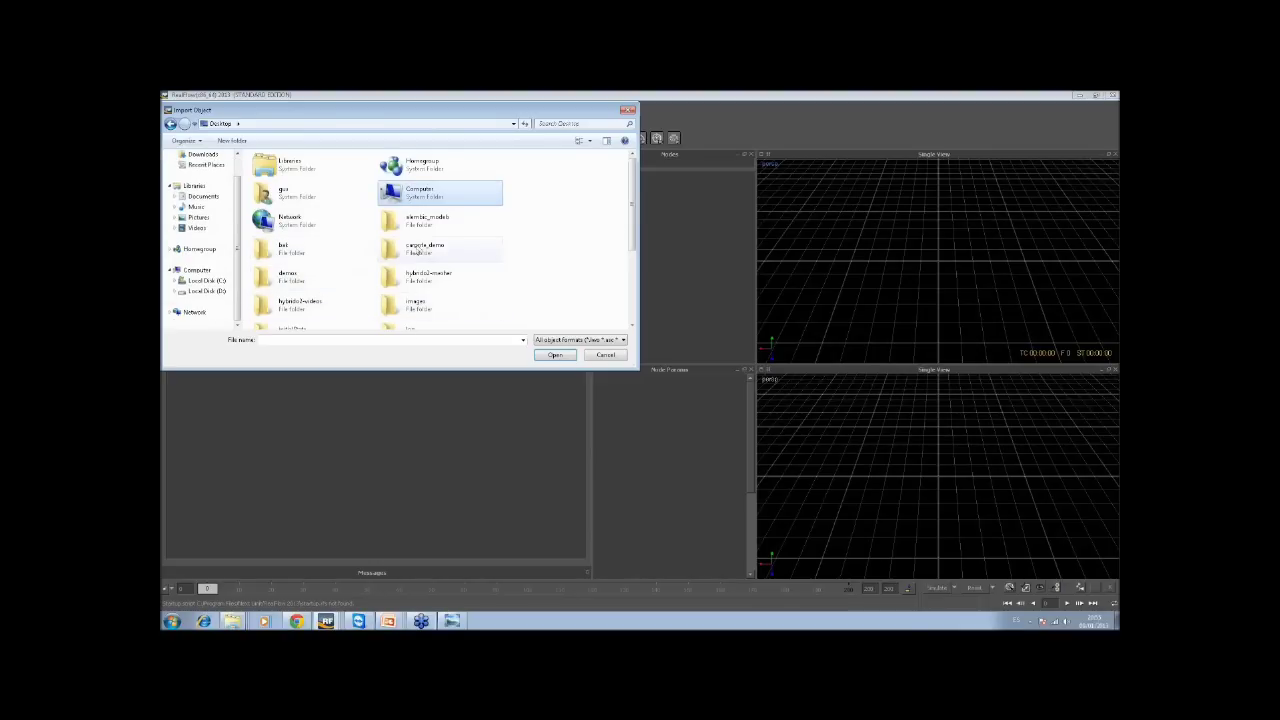
double_click(420, 248)
double_click(283, 182)
click(278, 183)
click(556, 355)
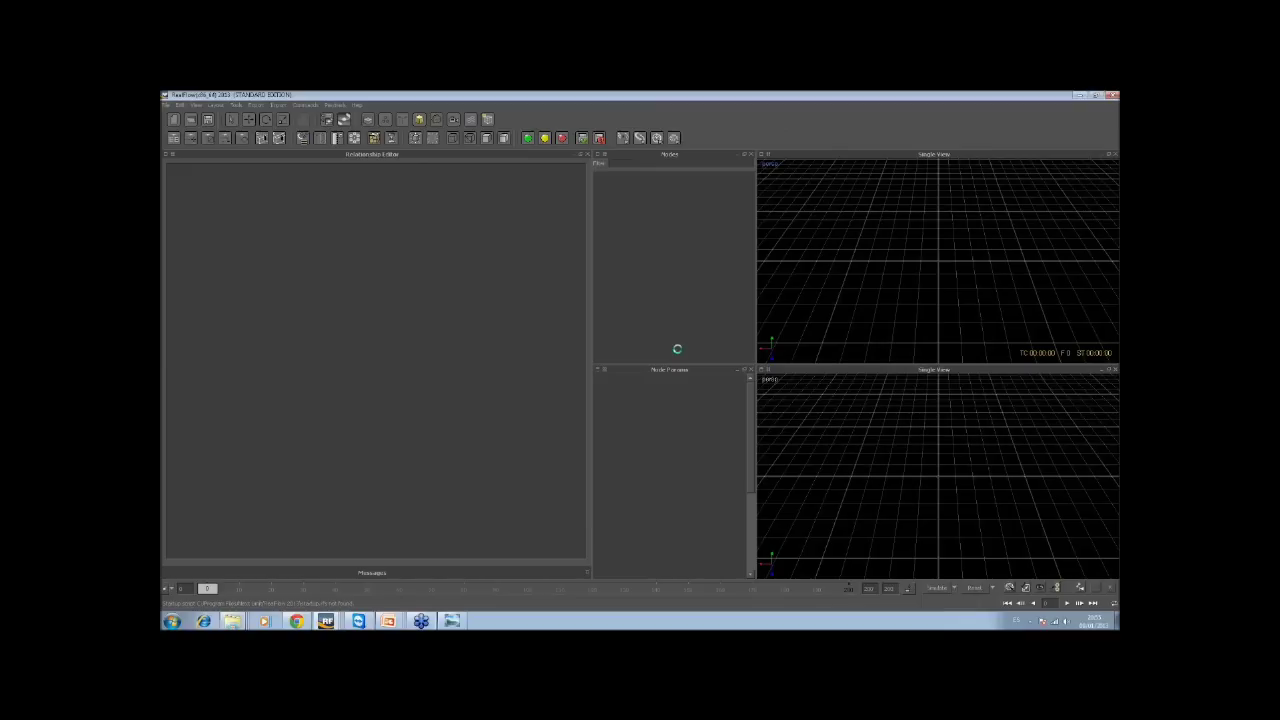
Select the control and reference objects of the imported spaceship and enlarge the upper perspective view over the lower one
drag(425, 193, 315, 351)
click(620, 186)
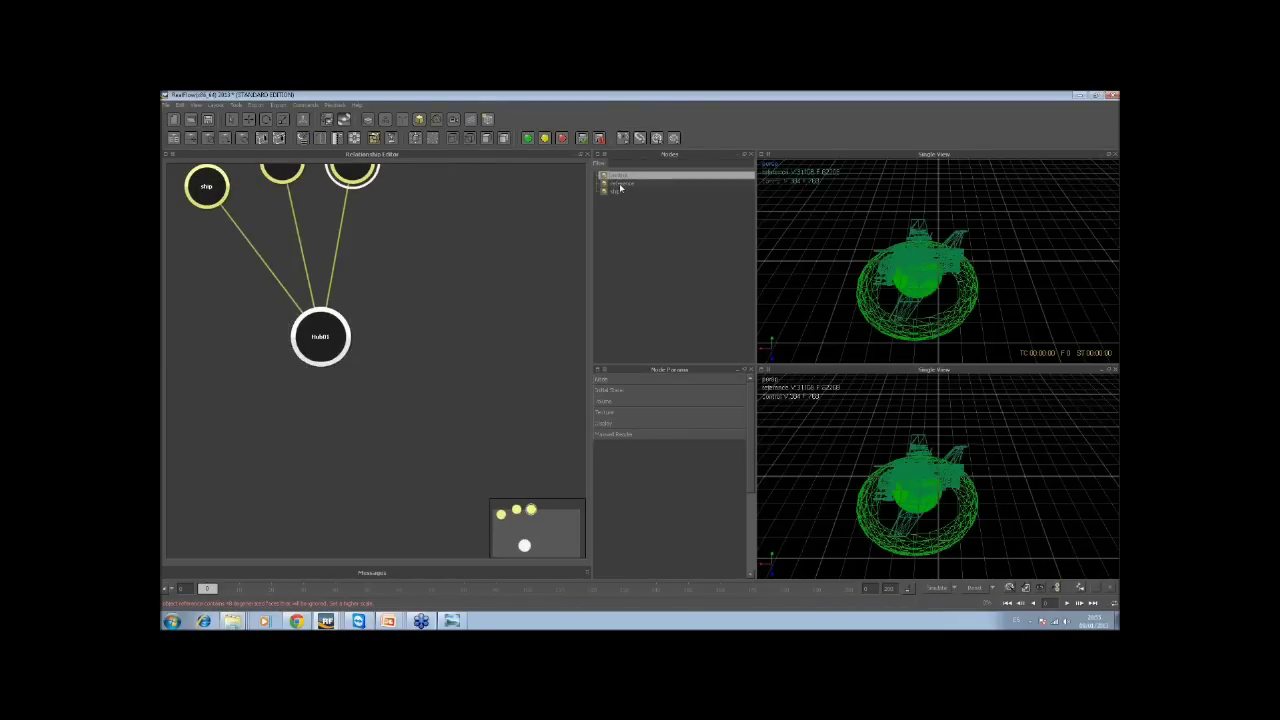
alt+drag(938, 296, 990, 300)
drag(1115, 366, 1115, 578)
Switch the spaceship from wireframe to shaded display and examine it from several angles
alt+drag(971, 363, 937, 375)
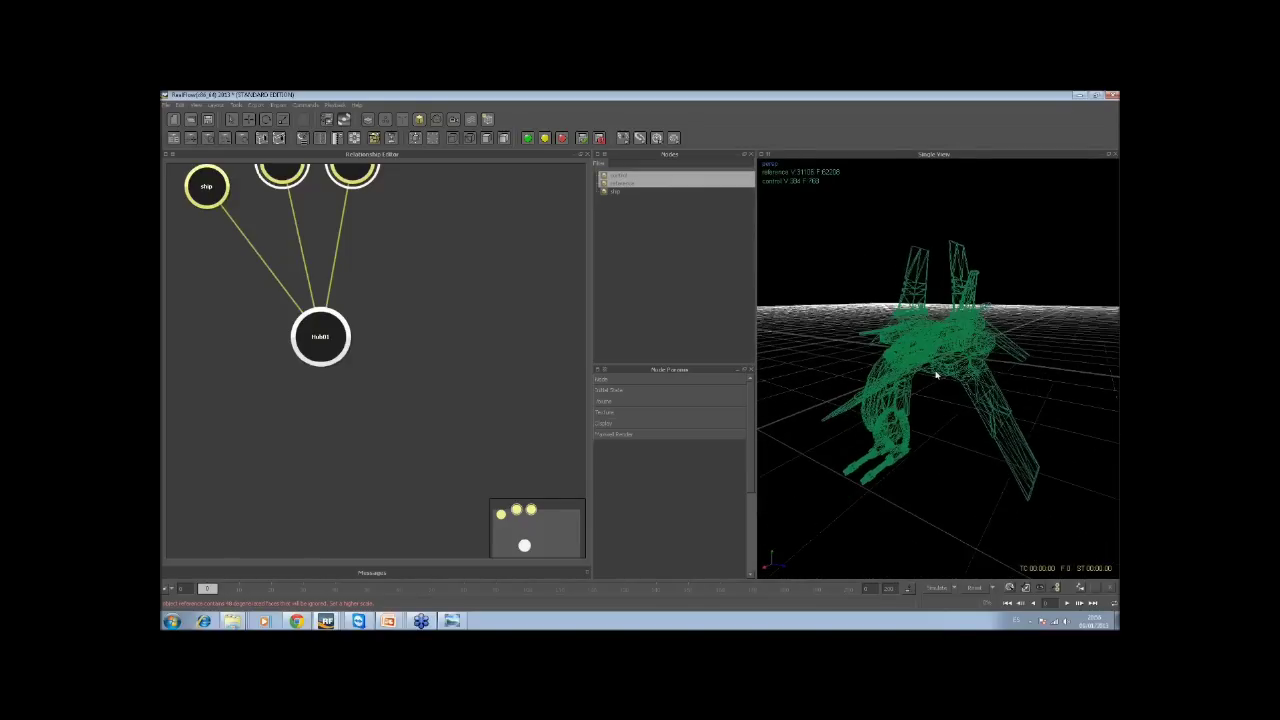
key(4)
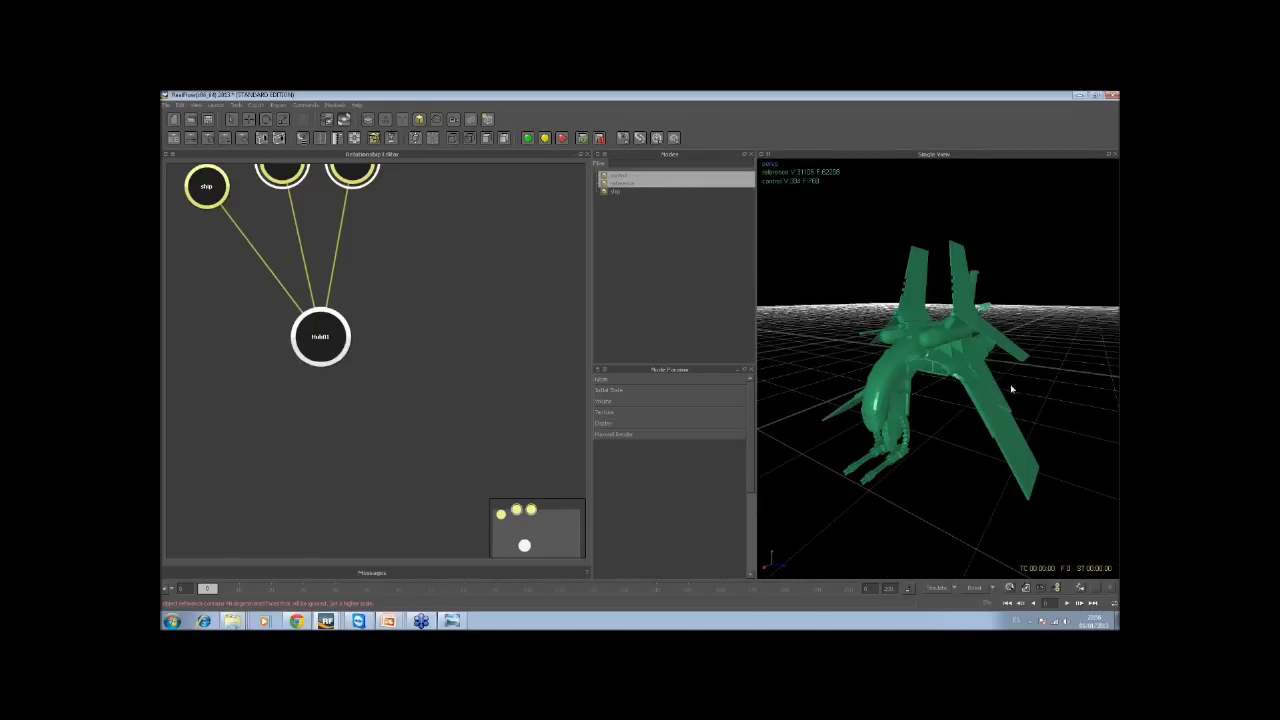
mouse_move(1012, 389)
alt+mouse_down()
mouse_move(942, 379)
mouse_move(986, 400)
mouse_move(868, 343)
alt+mouse_up()
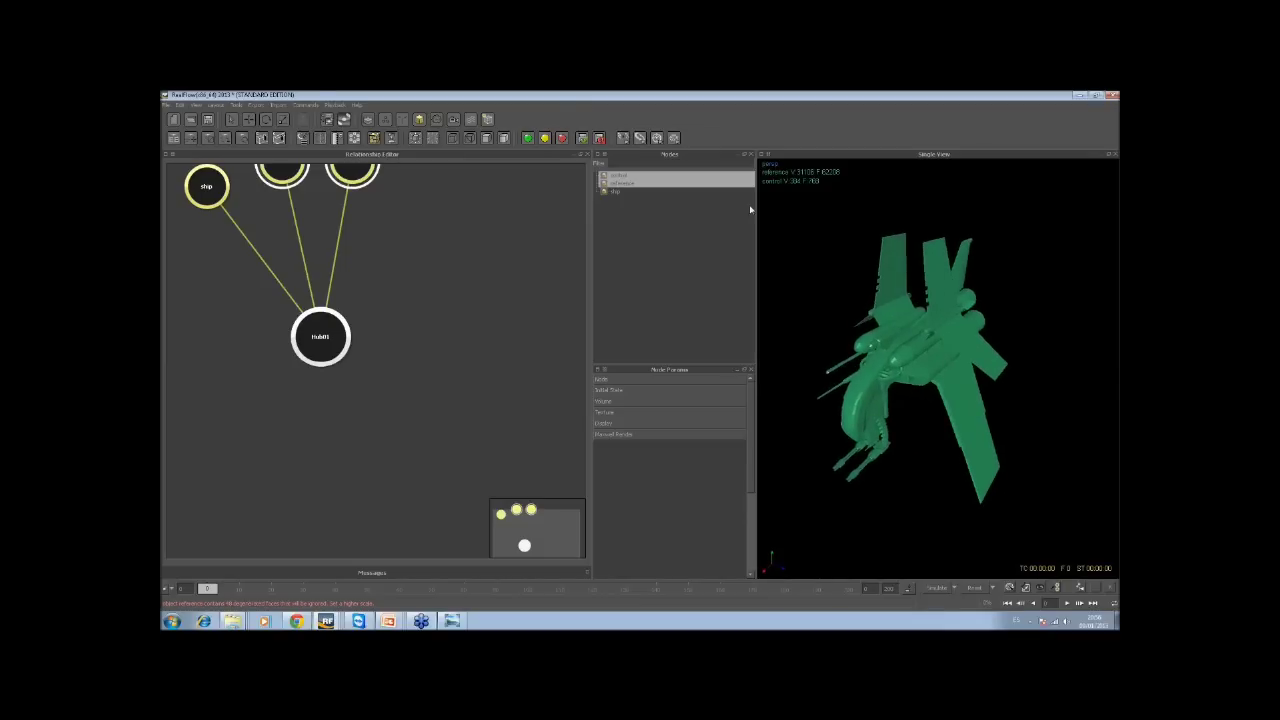
mouse_move(972, 368)
alt+mouse_down()
mouse_move(967, 344)
mouse_move(983, 381)
mouse_move(1017, 398)
mouse_move(893, 402)
mouse_move(920, 363)
mouse_move(934, 371)
alt+mouse_up()
click(934, 371)
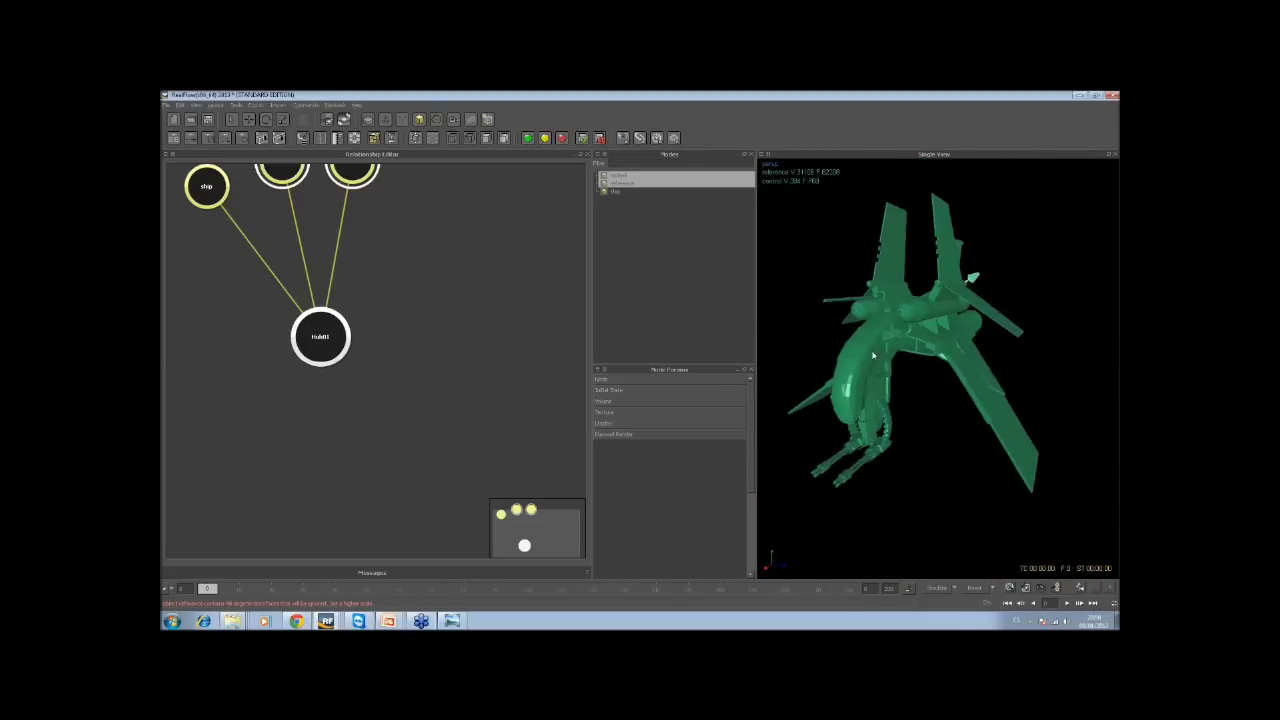
Fracture the ship object with the Fracture Tool using the Uniform method, then select the original ship
click(374, 138)
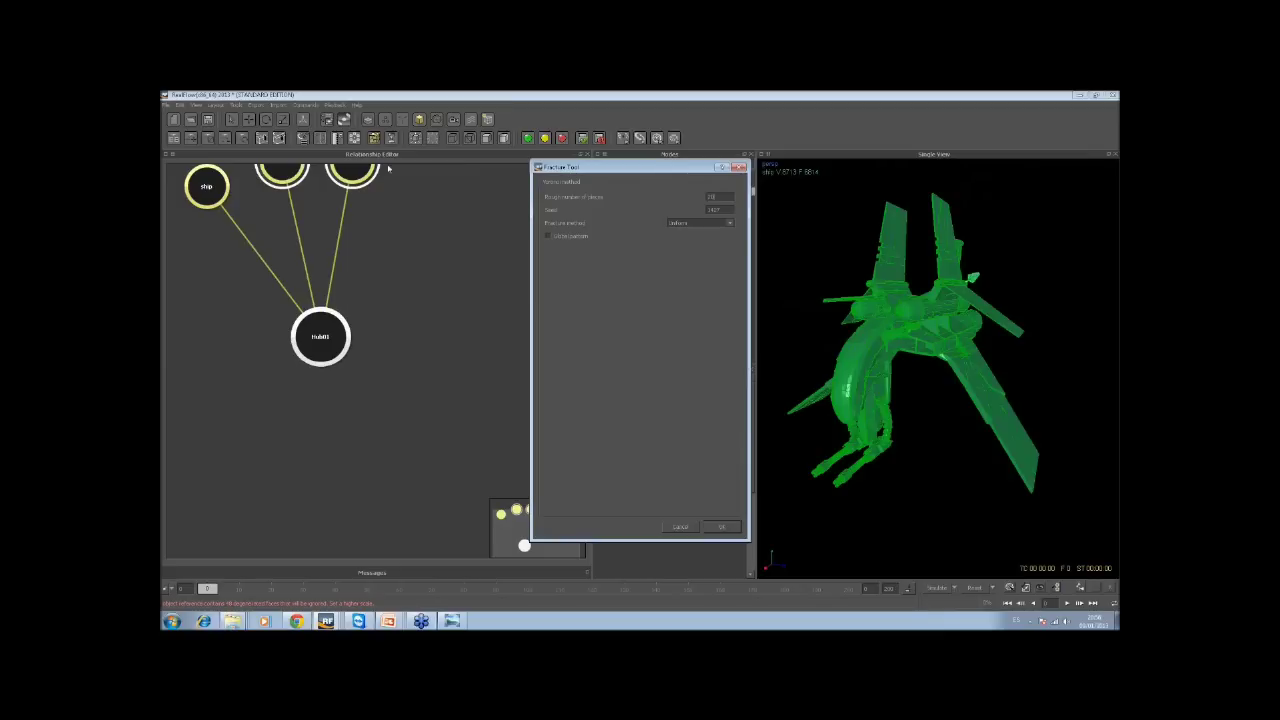
drag(684, 172, 551, 179)
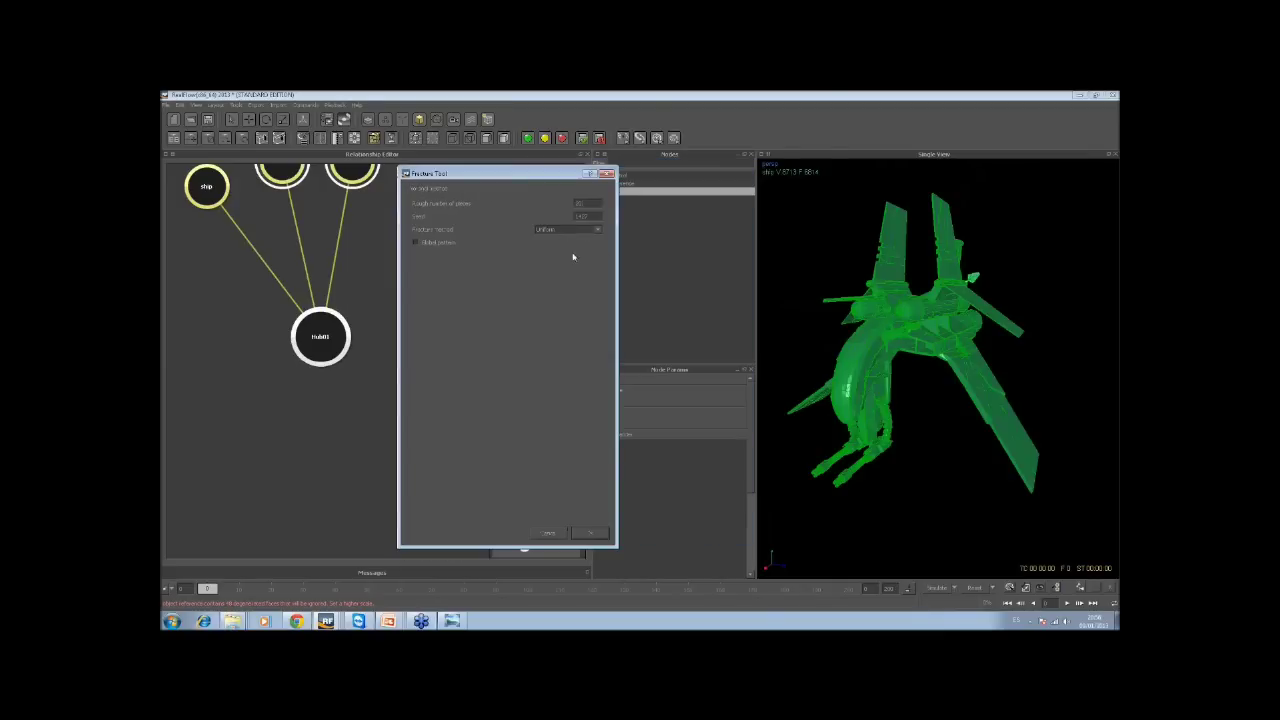
click(585, 203)
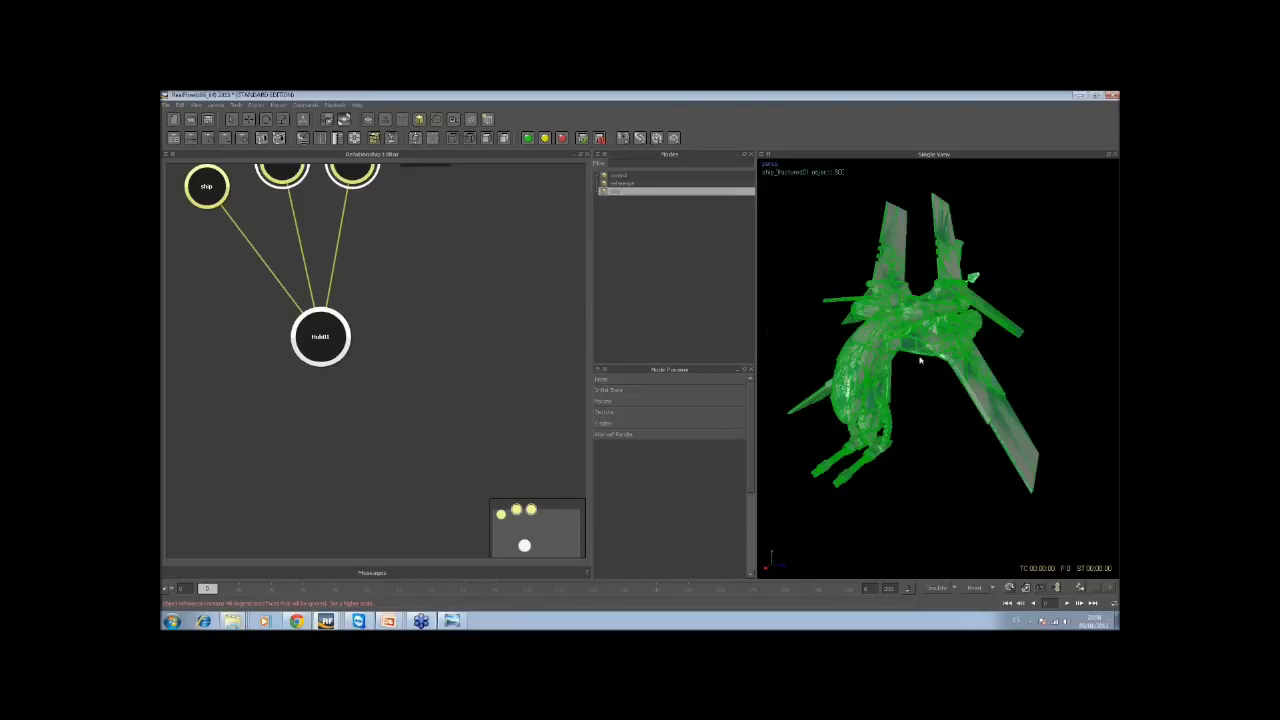
click(617, 192)
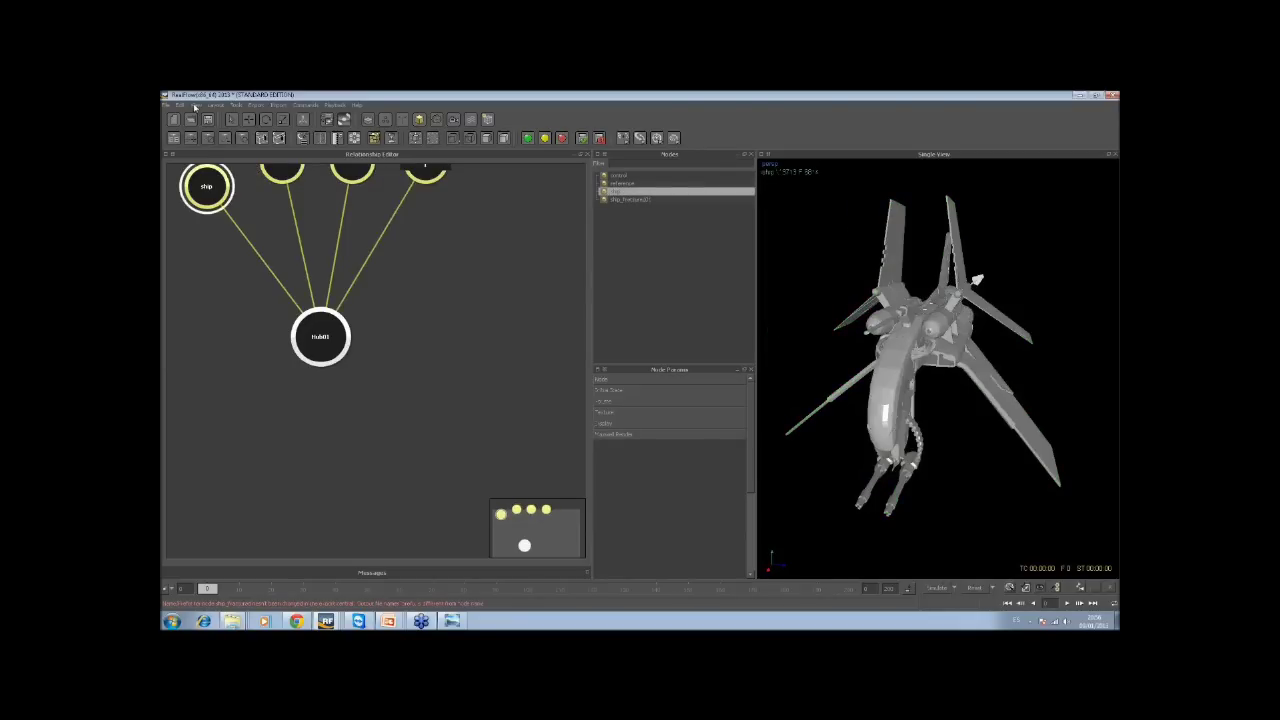
Hide the original ship and examine the uniform fracture pieces from the side
click(195, 106)
click(968, 350)
alt+drag(968, 350, 820, 311)
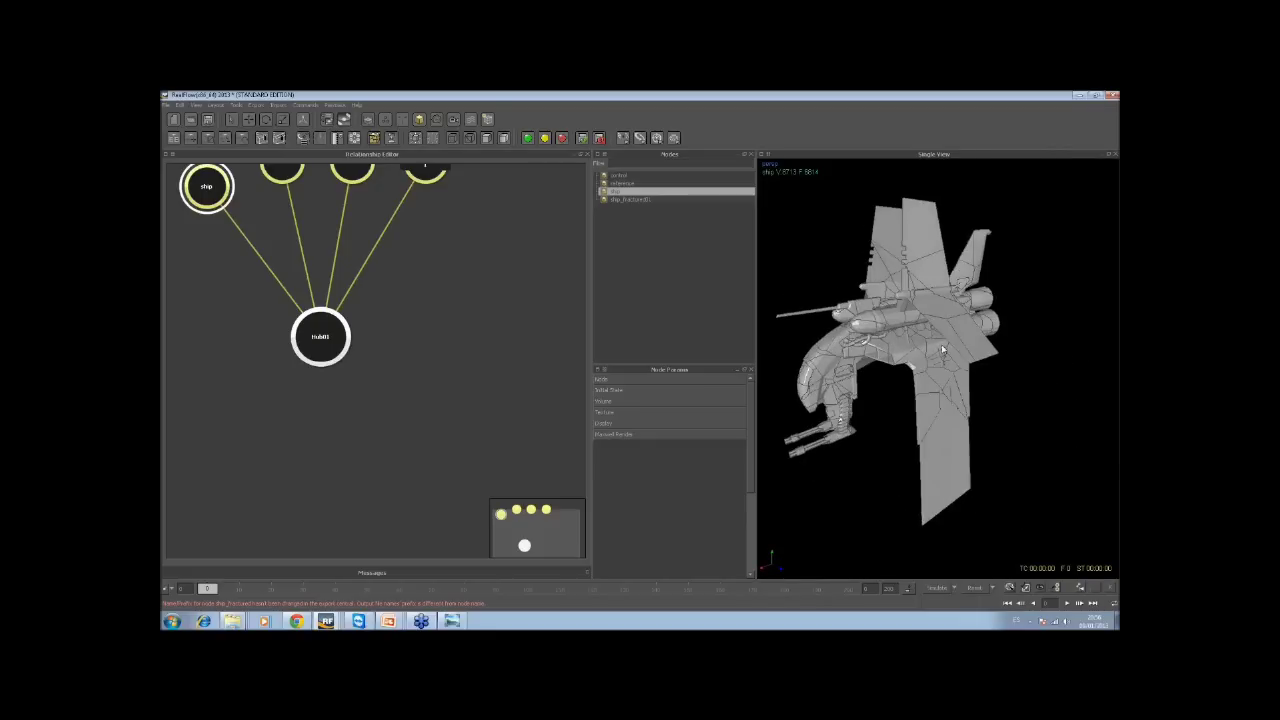
Delete the uniformly fractured ship group and show the original ship again
click(633, 204)
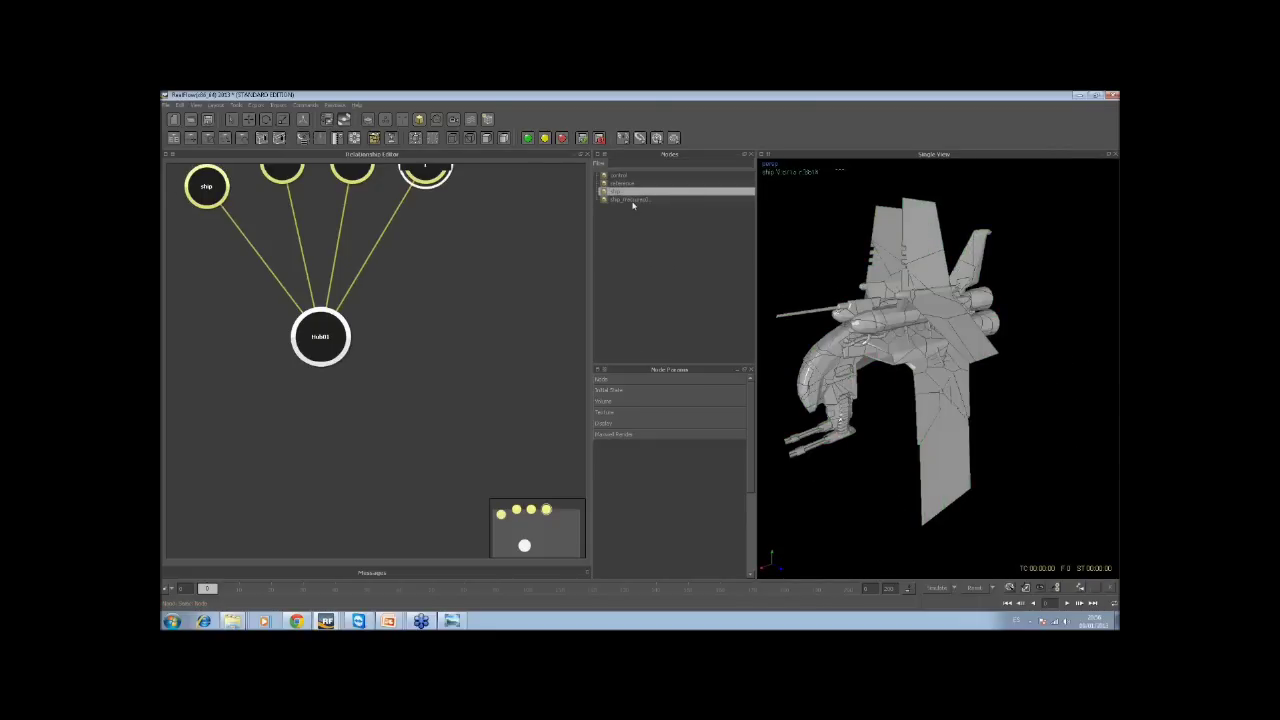
key(Delete)
click(617, 192)
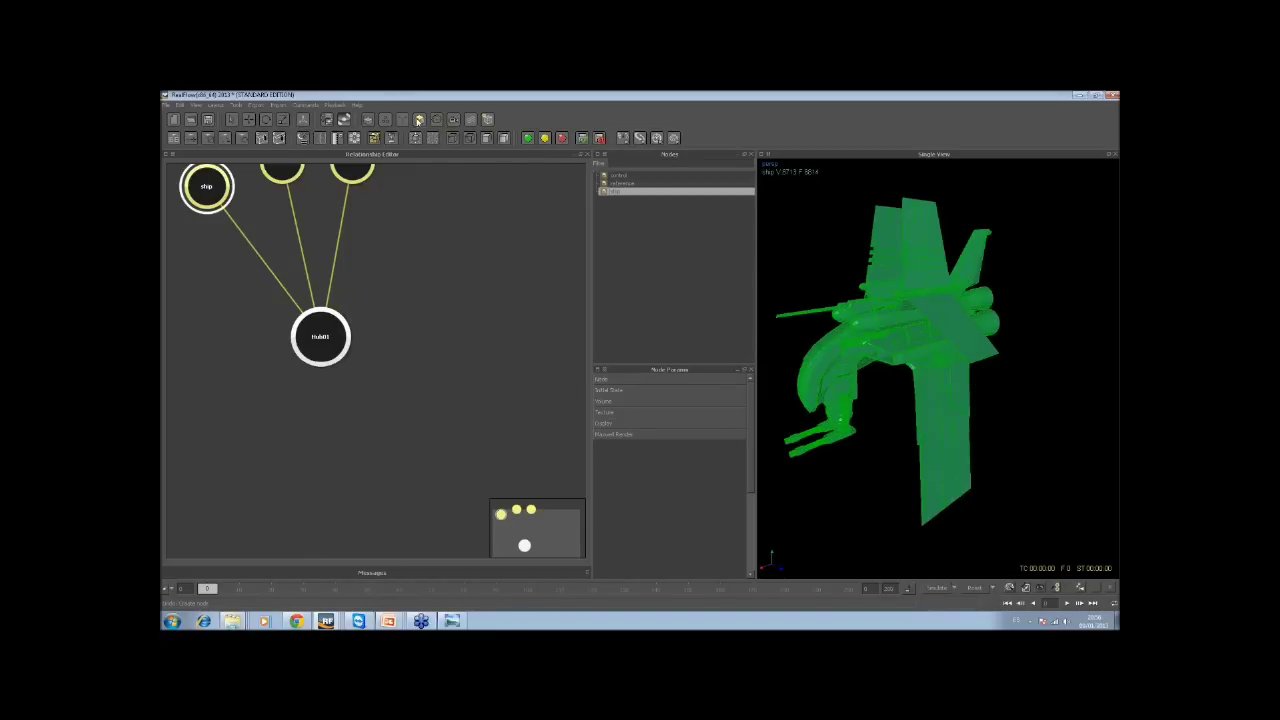
Add a sphere object and place it against the ship's hull near the wing root
click(420, 120)
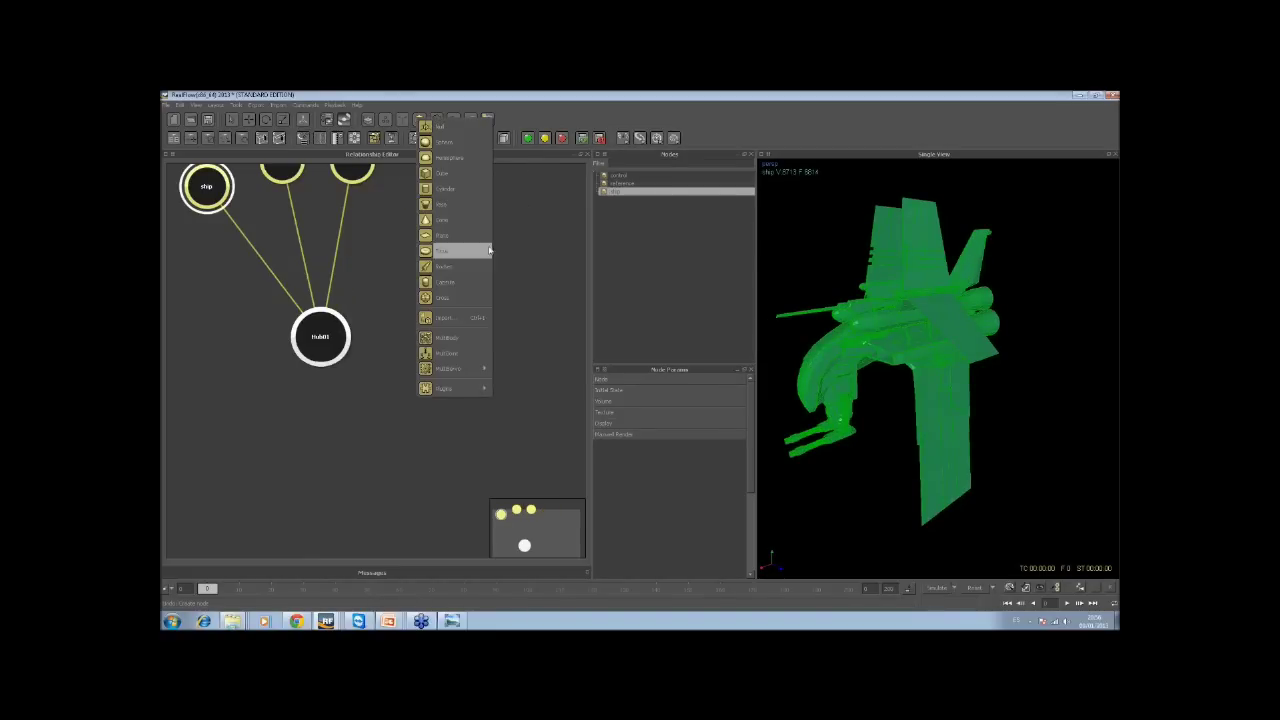
click(445, 141)
alt+drag(880, 425, 1015, 390)
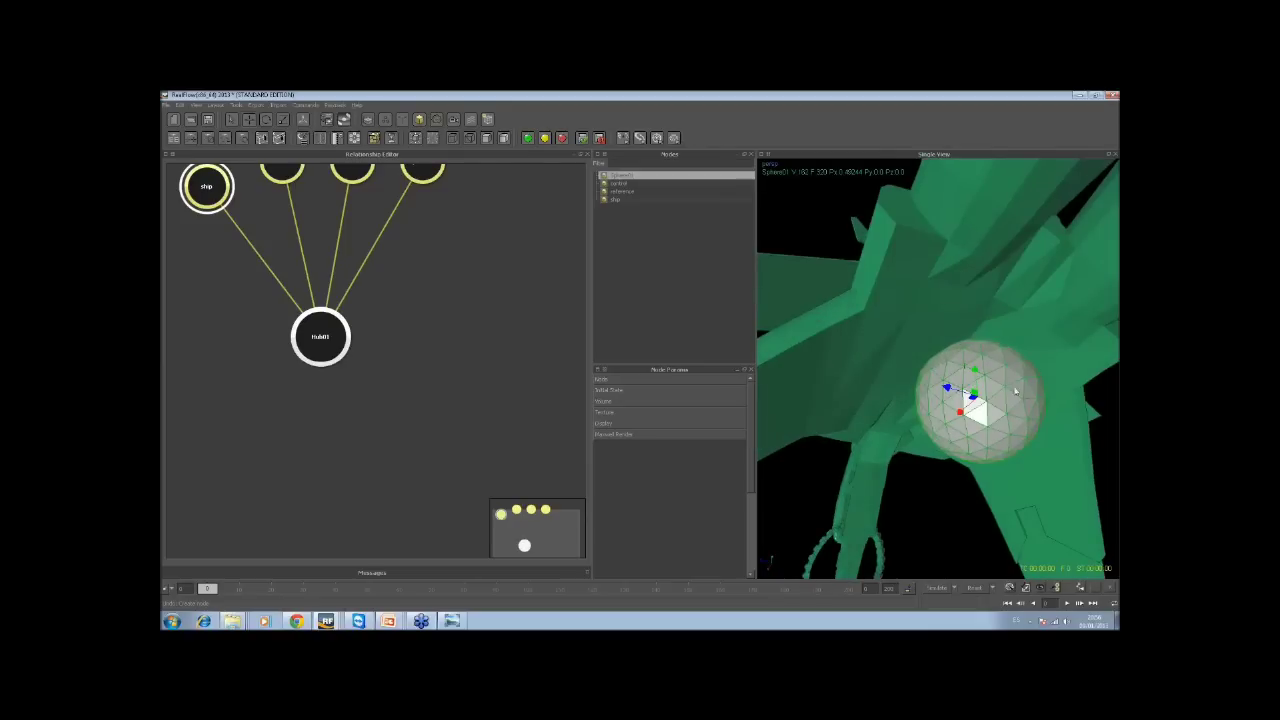
Set up the Fracture Tool for the ship with the By geometry method, using the sphere as the reference object
click(845, 383)
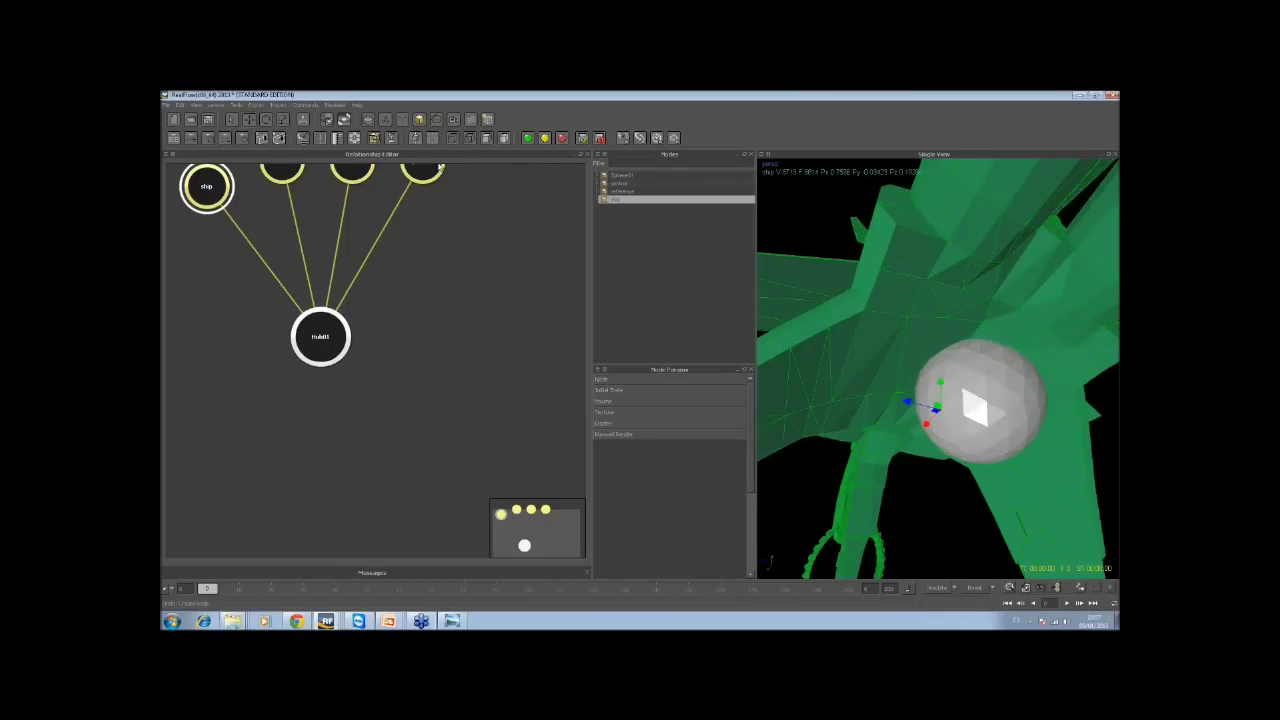
click(372, 138)
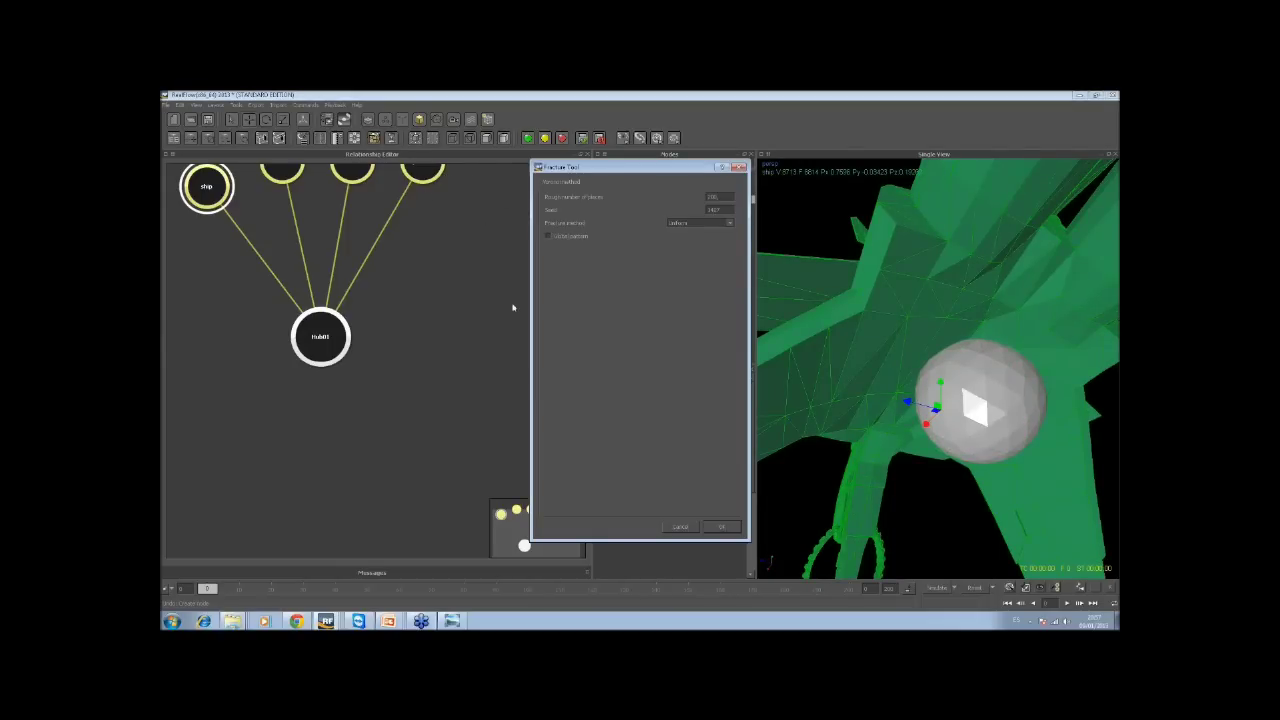
drag(625, 177, 527, 174)
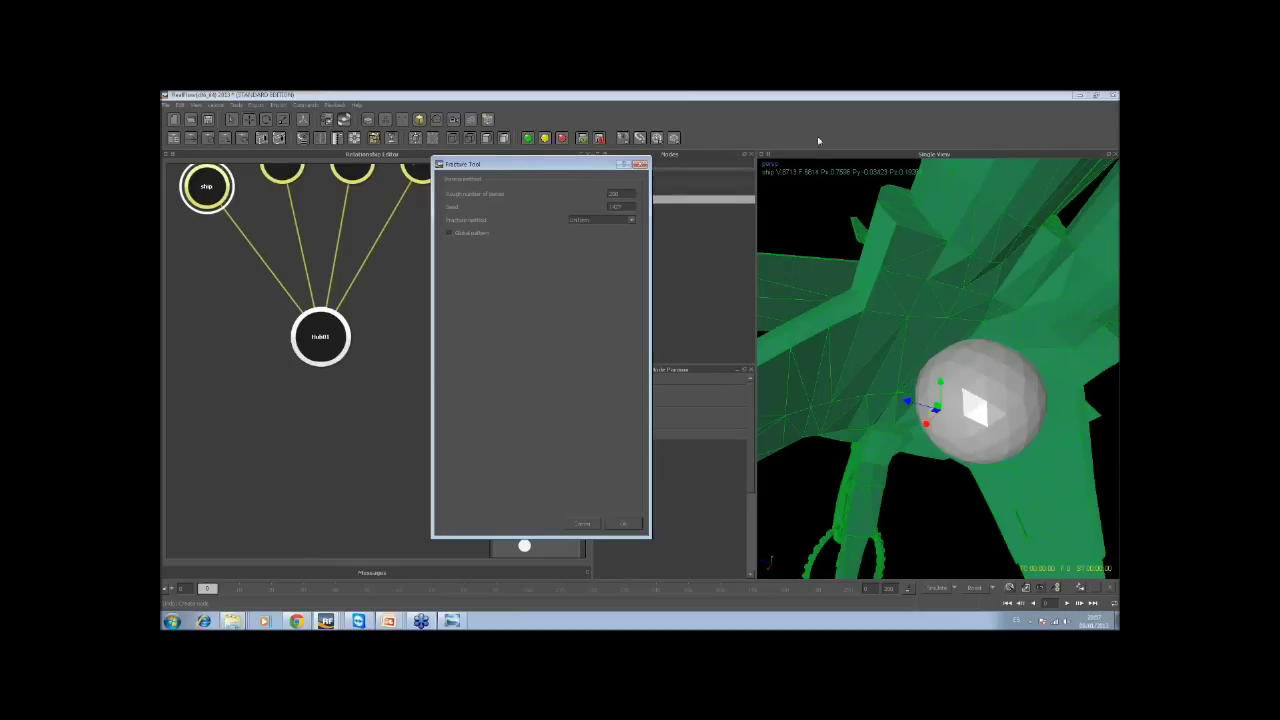
click(632, 222)
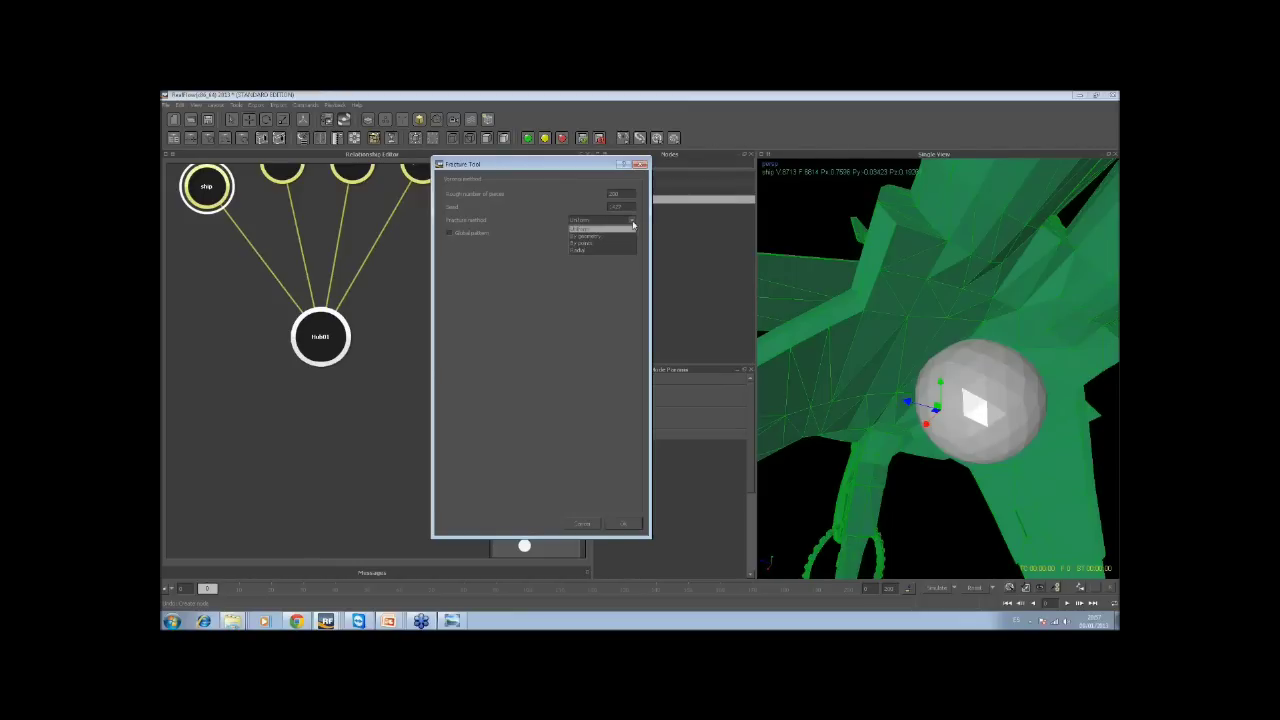
click(583, 238)
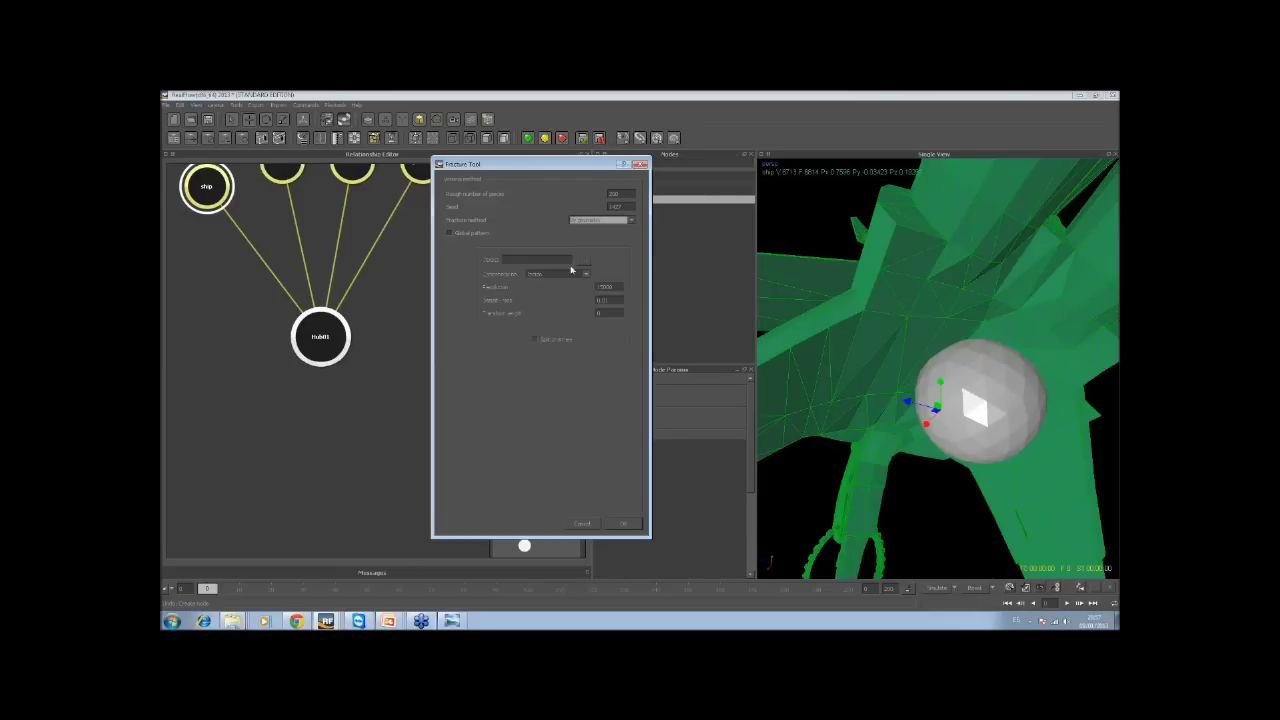
click(586, 267)
click(508, 163)
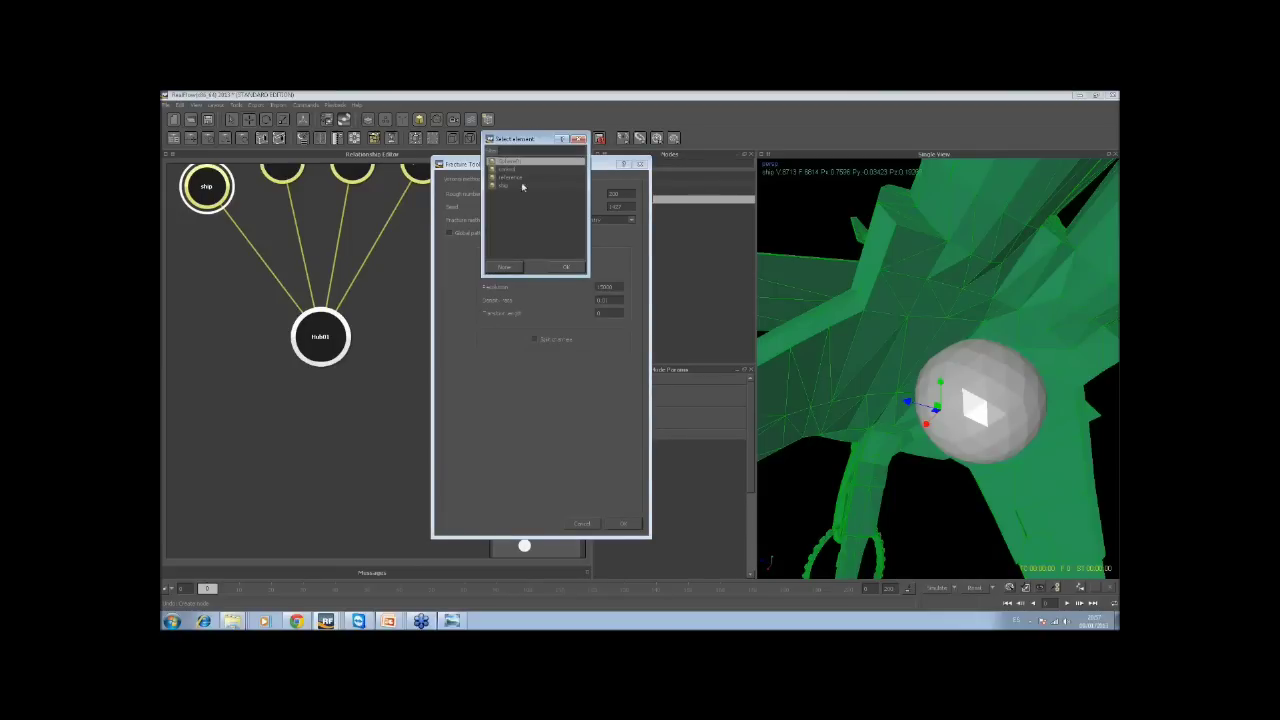
click(570, 267)
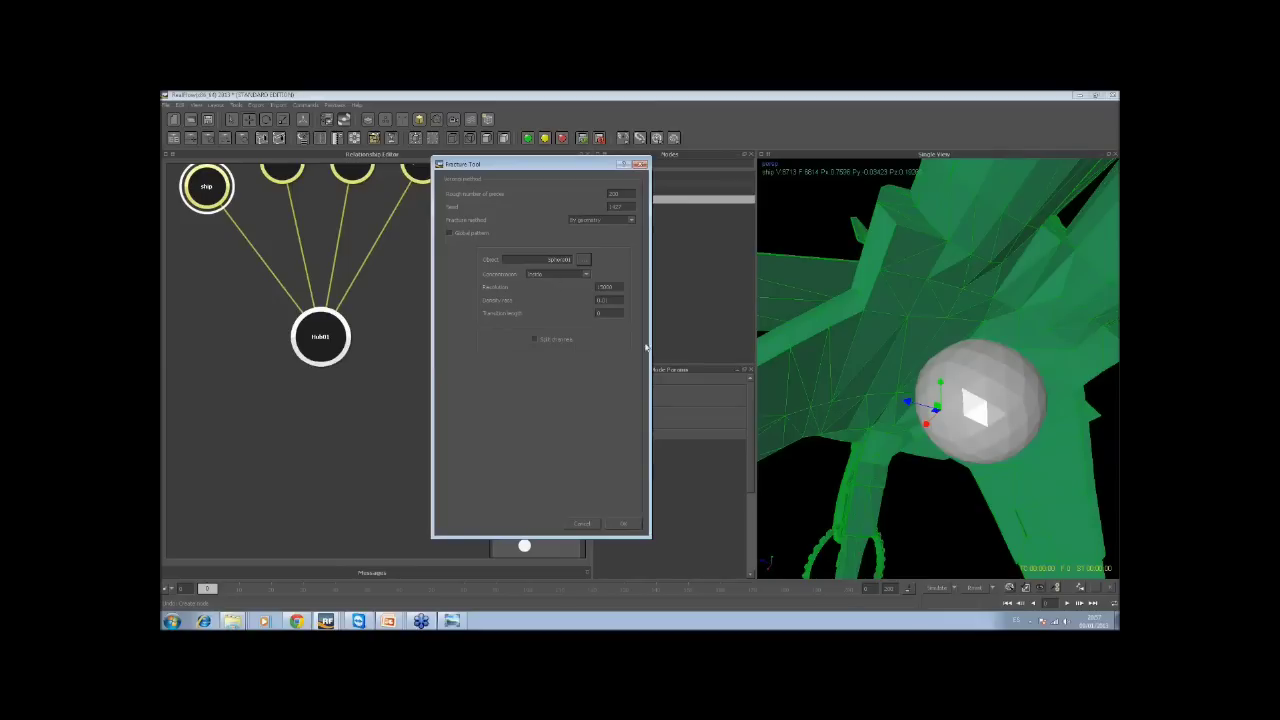
Enable the split option for the geometry-based fracture and run it on the ship
key(Tab)
click(535, 340)
click(625, 524)
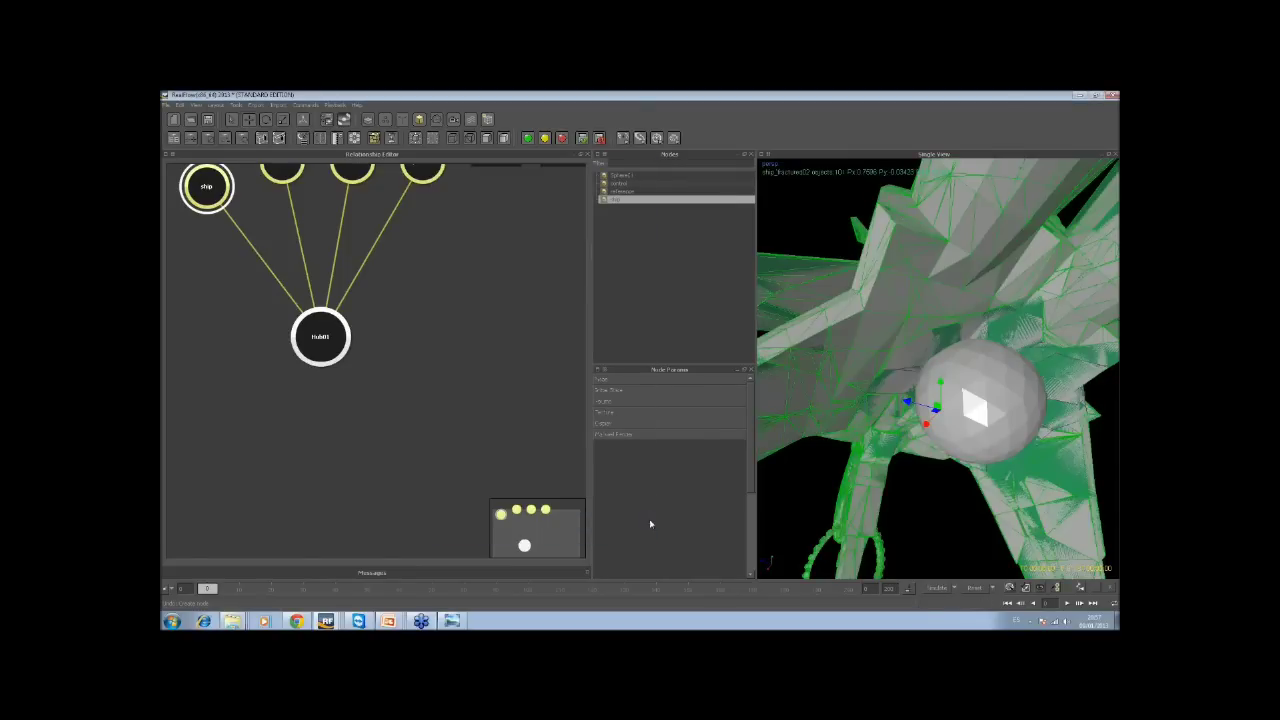
Hide the original ship and the sphere, and examine the concentrated fracture pattern around the sphere's location
click(617, 201)
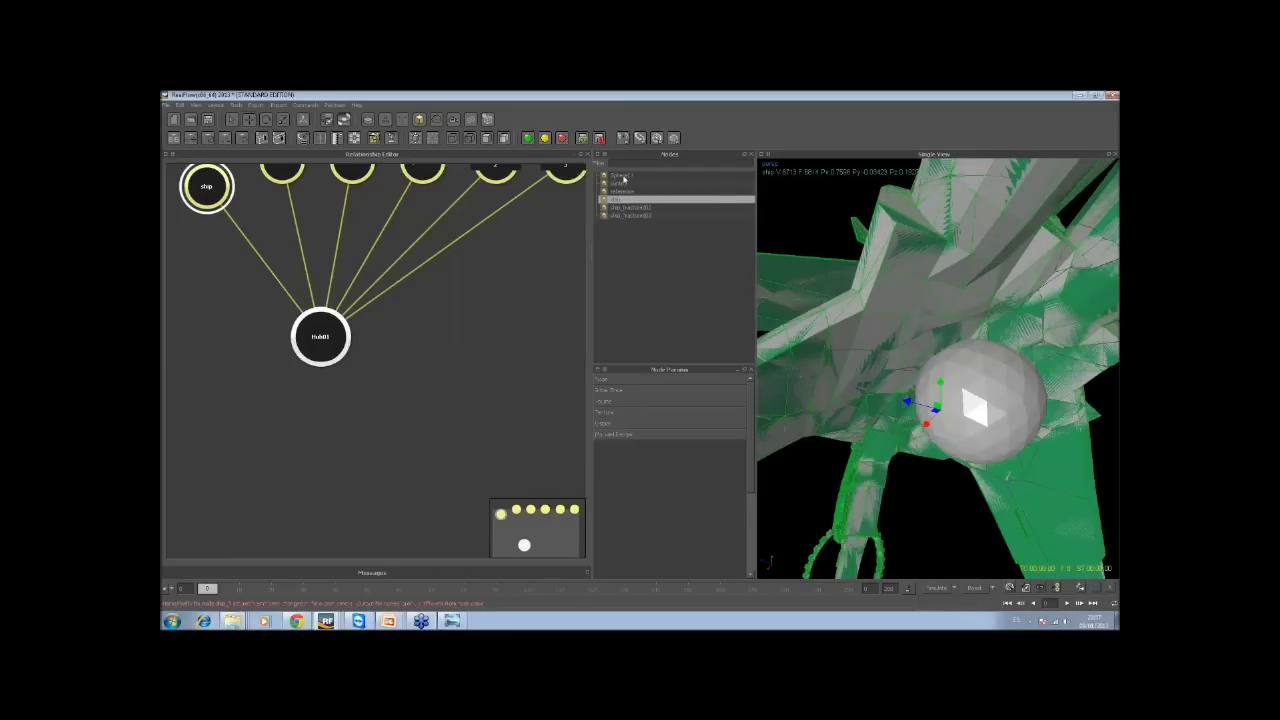
ctrl+click(622, 176)
click(432, 140)
alt+drag(995, 390, 948, 412)
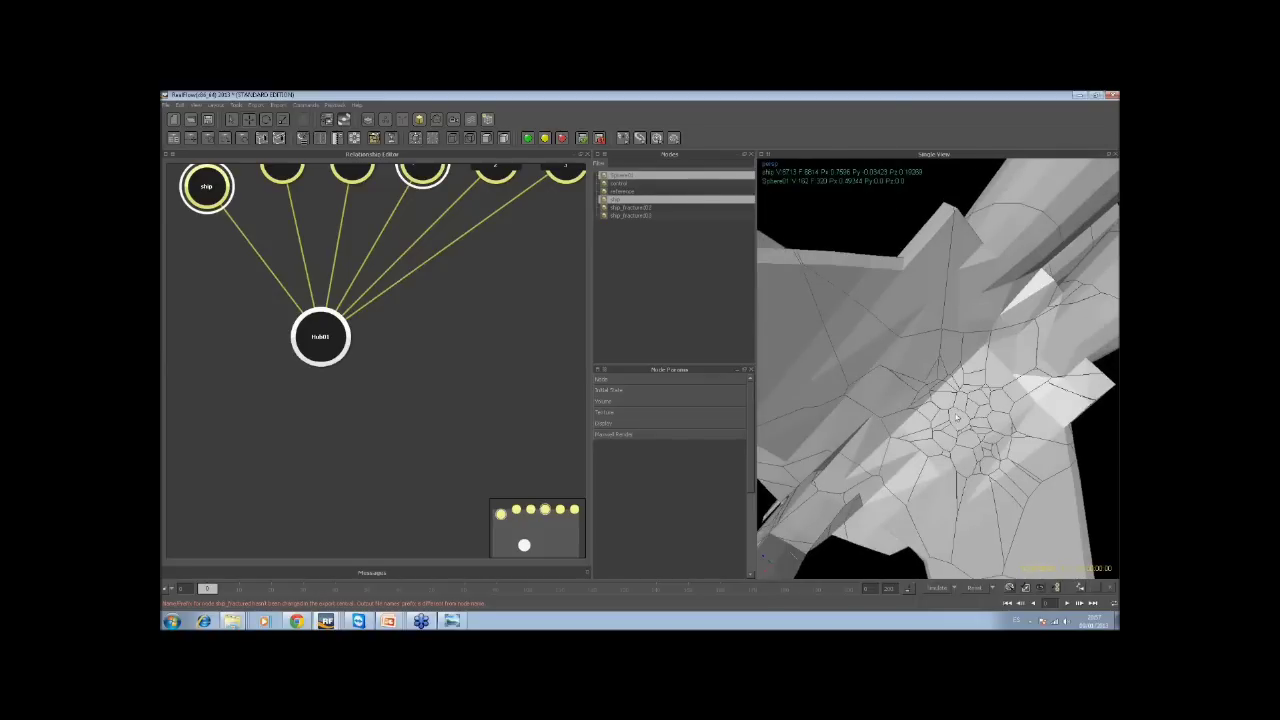
alt+drag(986, 289, 958, 370)
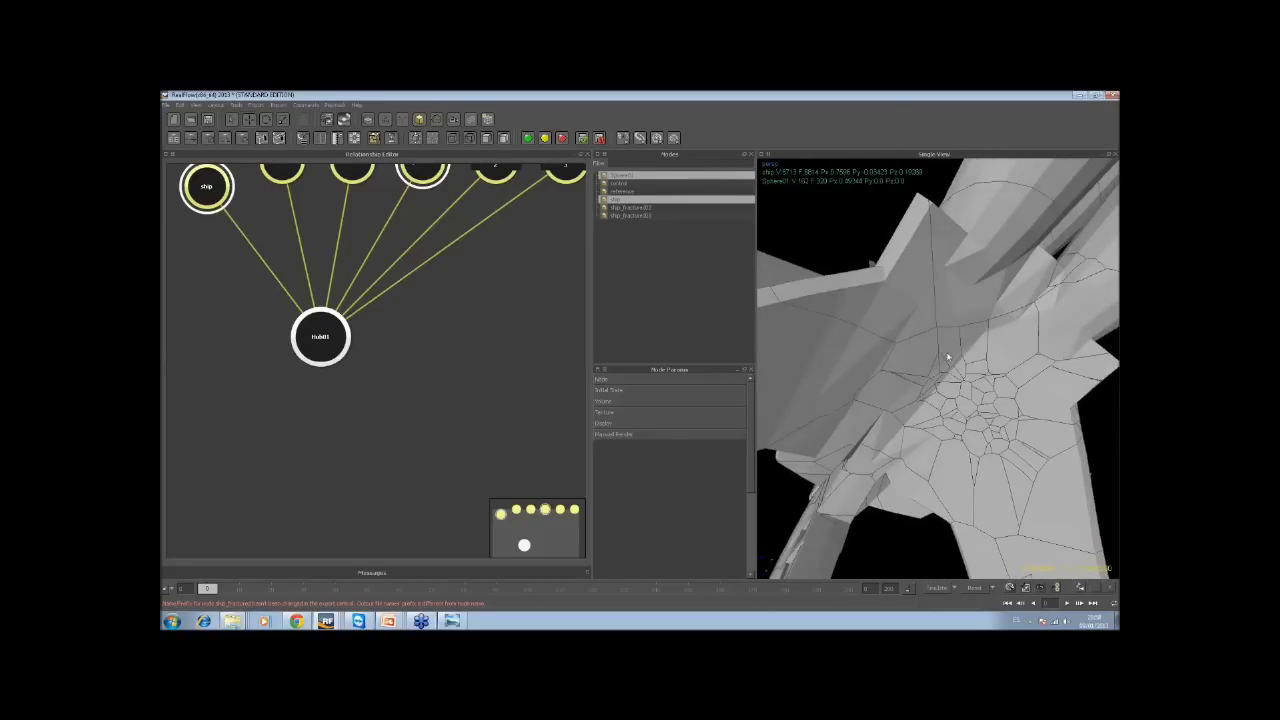
alt+drag(943, 312, 962, 395)
Select the first fractured ship group and examine the whole fractured spaceship
click(940, 350)
click(918, 355)
click(918, 355)
click(915, 355)
click(915, 355)
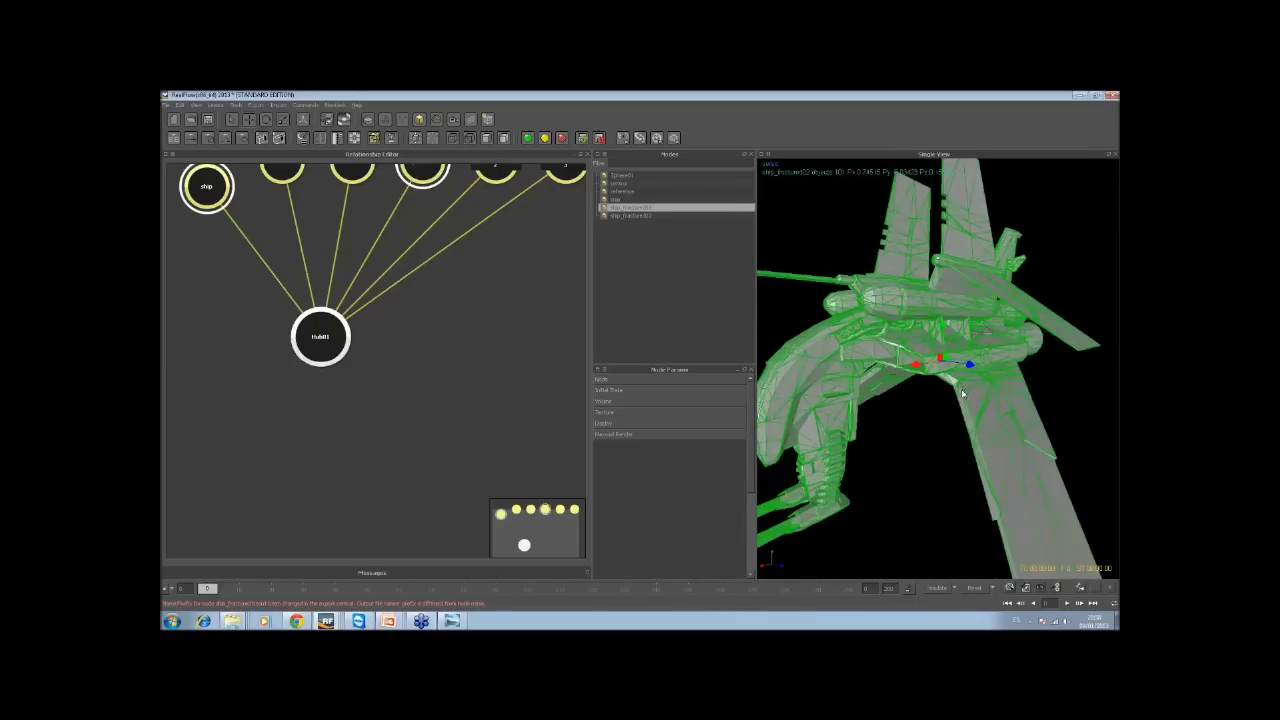
click(1113, 96)
click(604, 356)
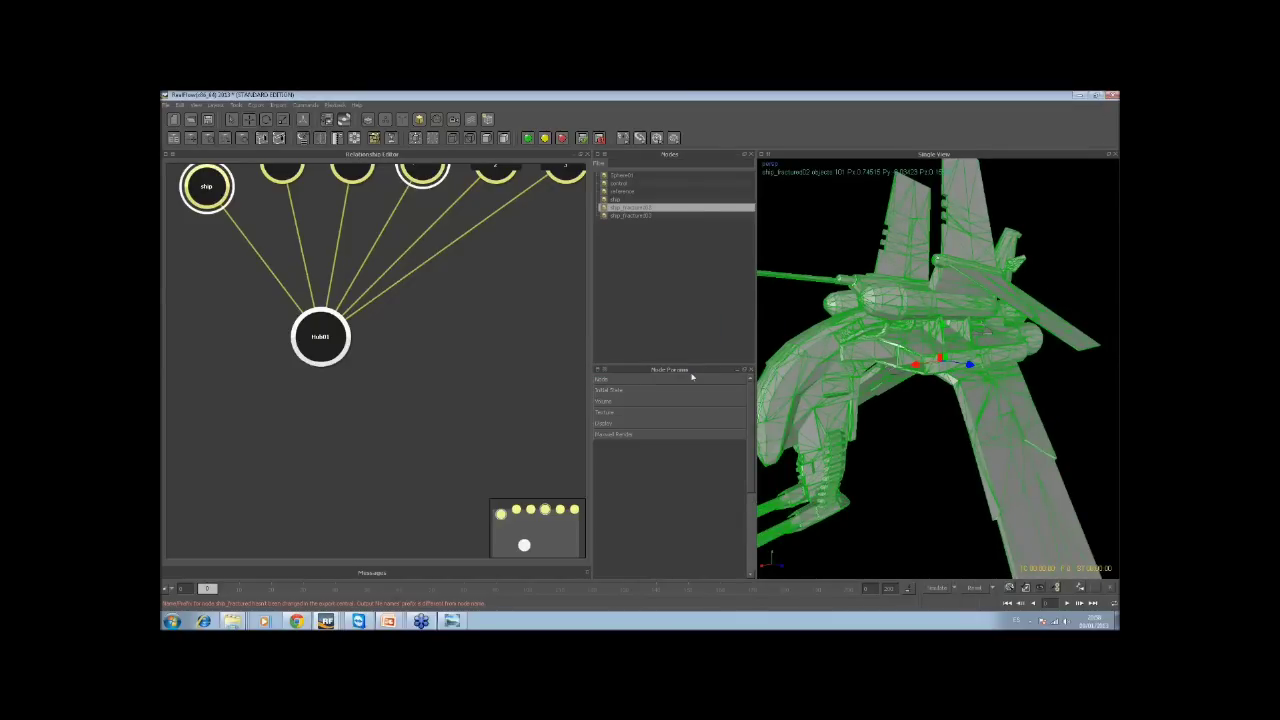